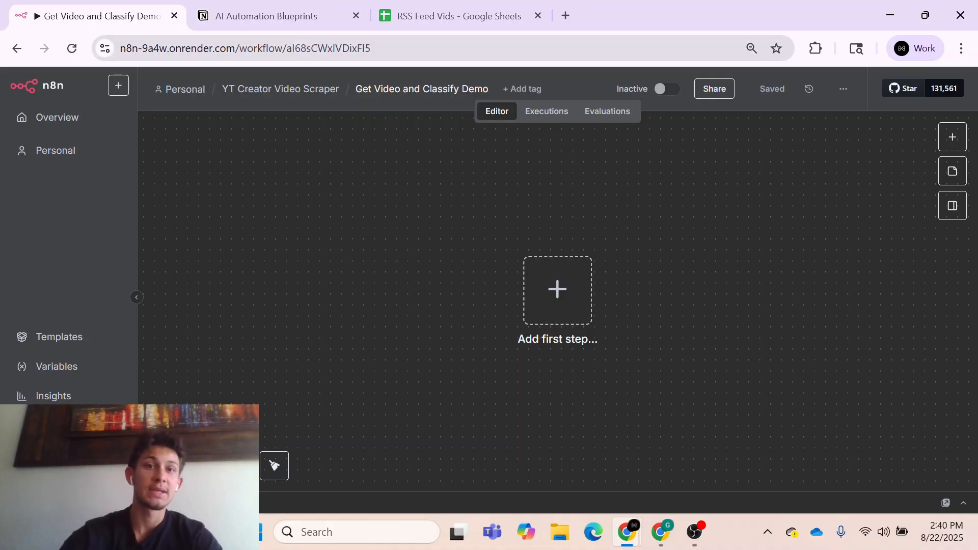
- Read through the blueprint page in the AI Automation Blueprints table in Notion, then close the page preview
left_click(291, 22)
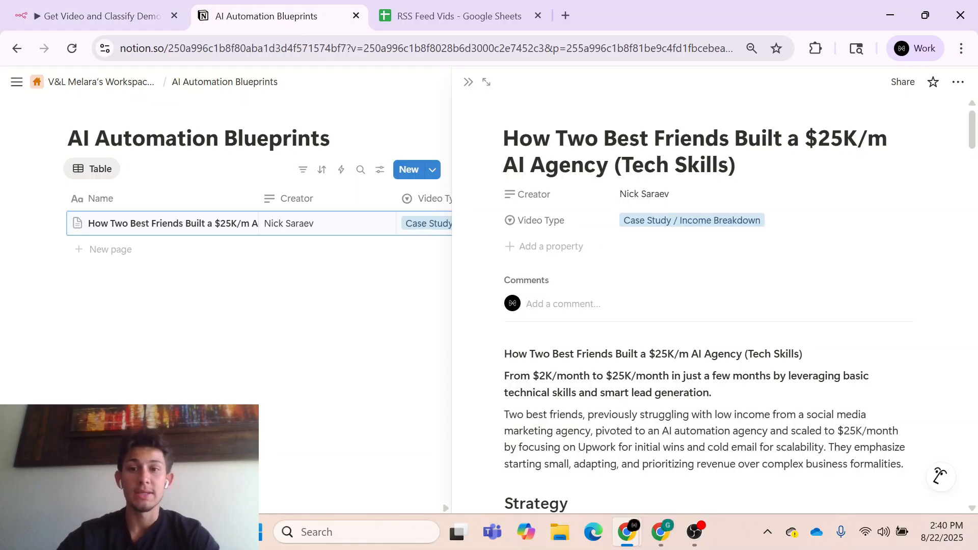
scroll(713, 305, "down", 2)
scroll(713, 305, "down", 12)
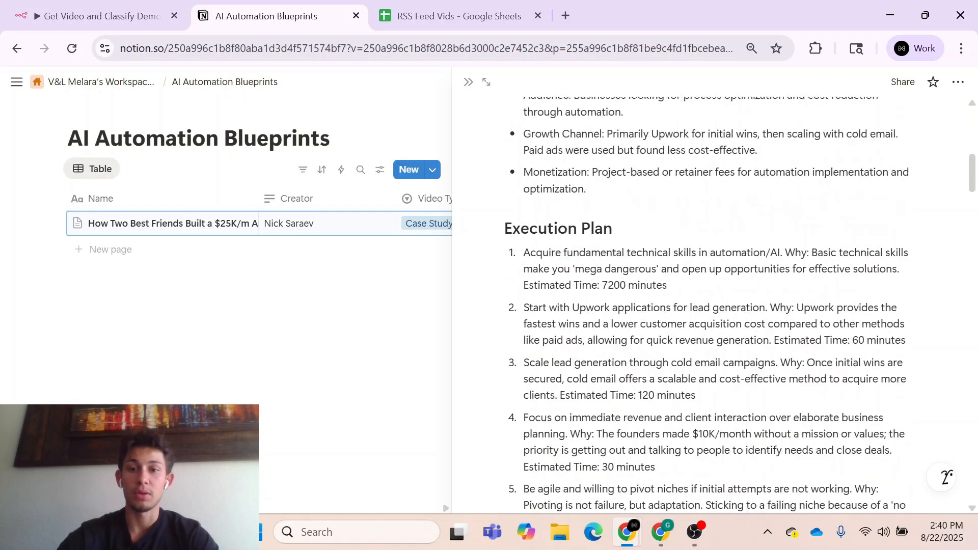
scroll(713, 306, "down", 20)
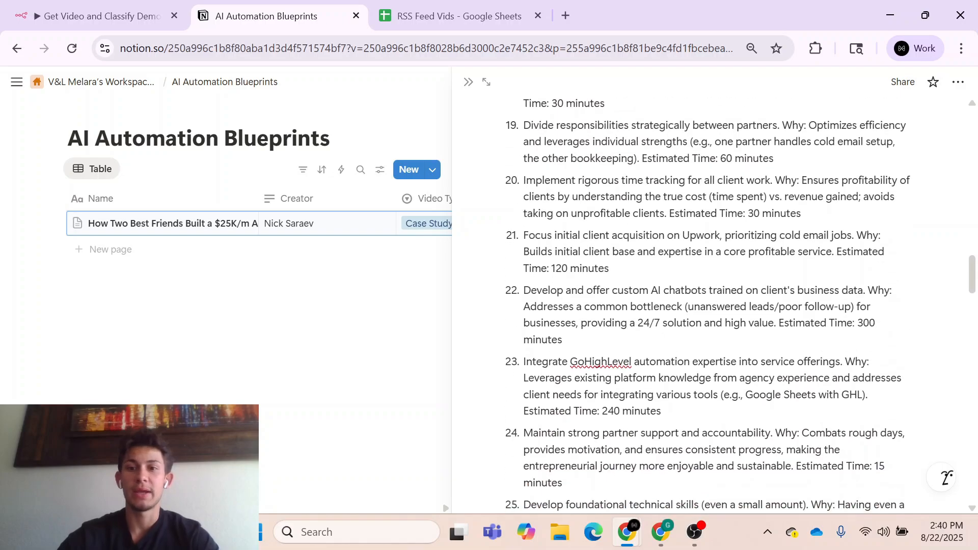
scroll(713, 306, "down", 15)
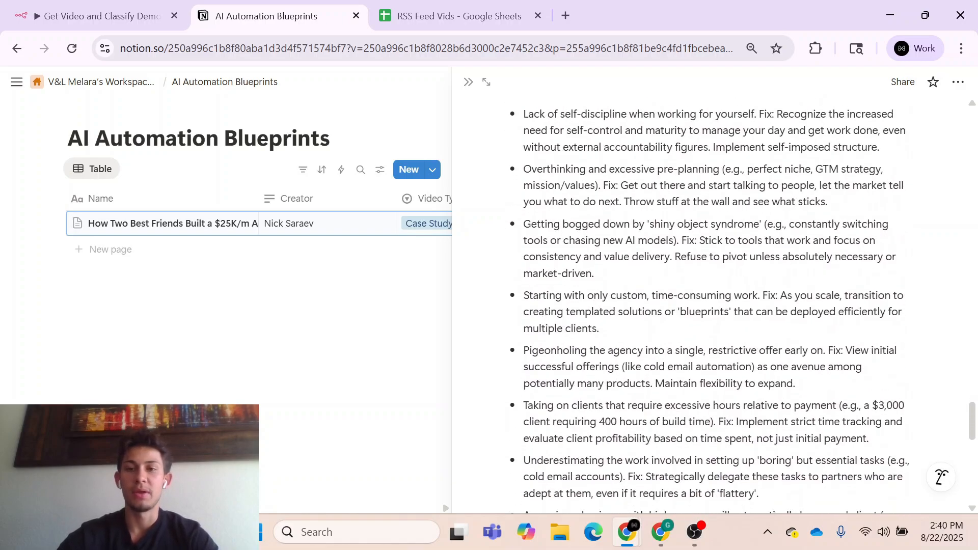
scroll(713, 306, "down", 3)
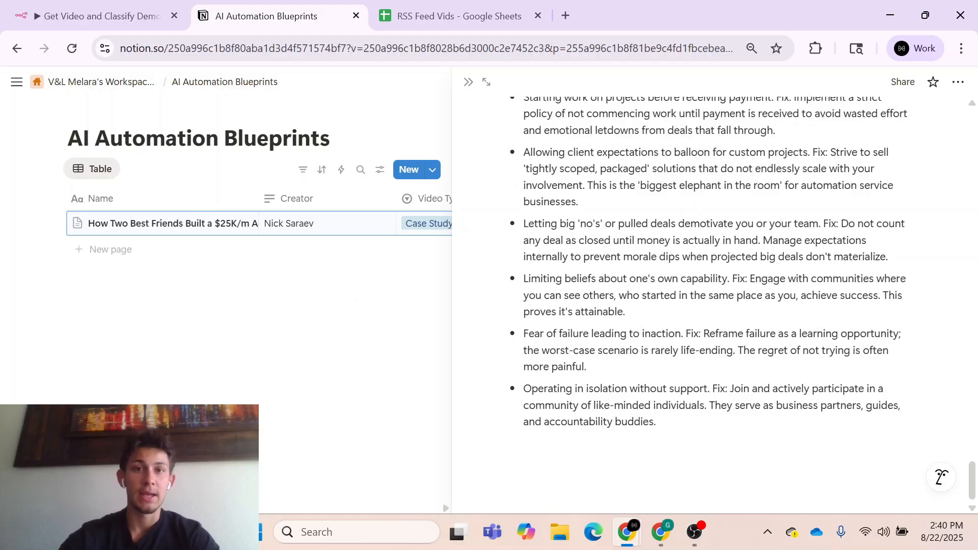
left_click(399, 360)
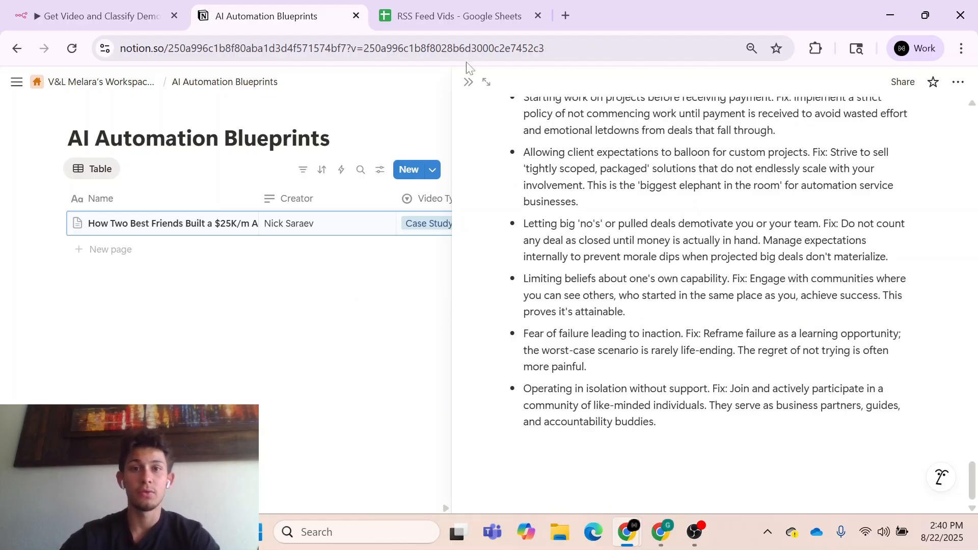
- Examine the RSS Feed Vids sheet's columns alongside the Notion table, and preview the video link in D2
left_click(456, 16)
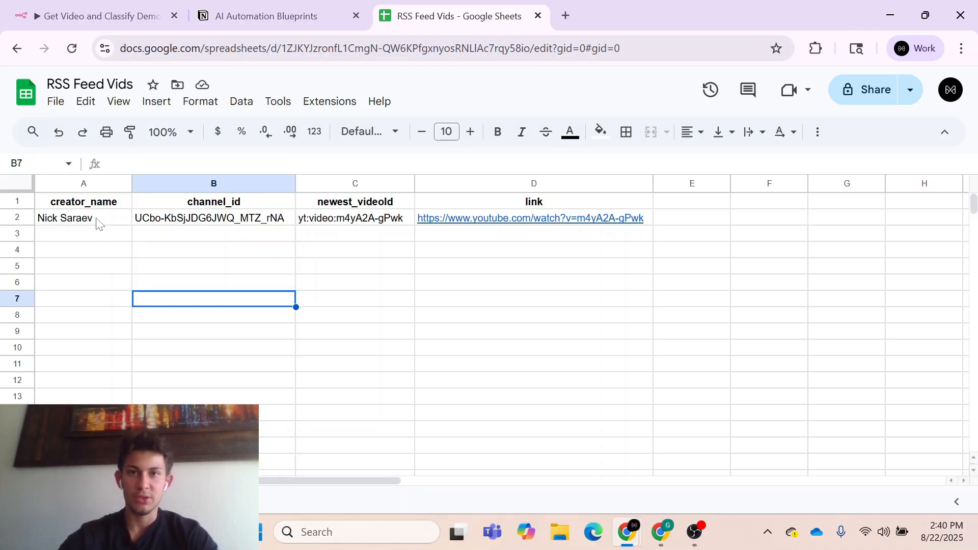
left_click(268, 19)
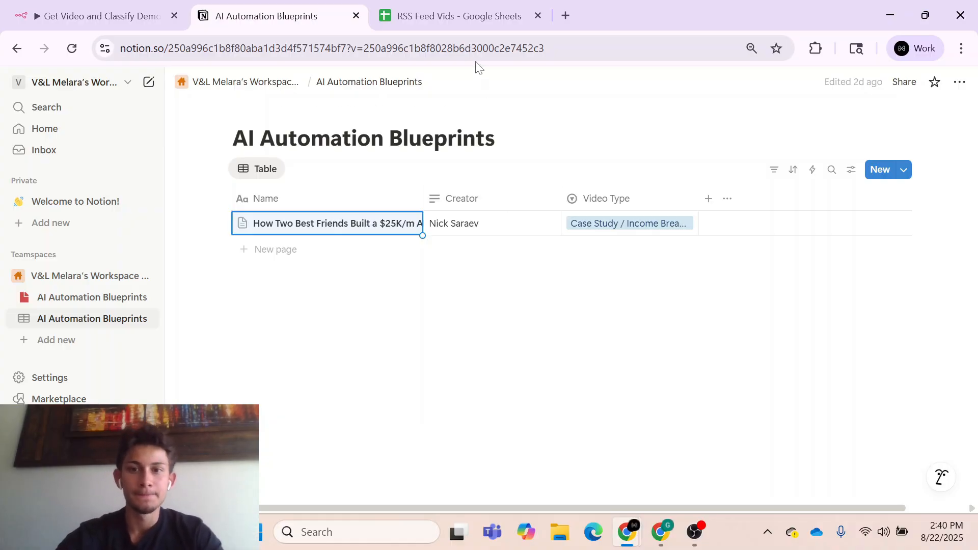
left_click(456, 15)
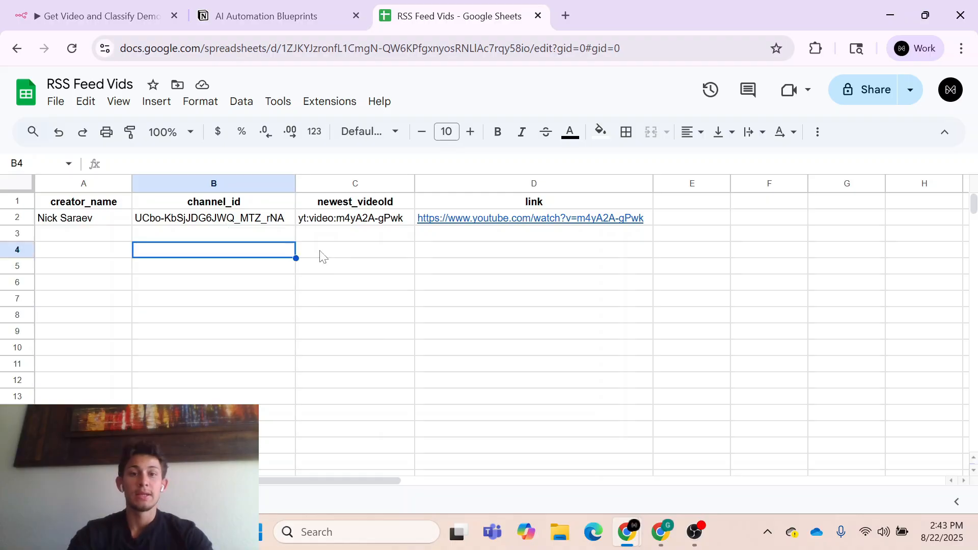
left_click(321, 254)
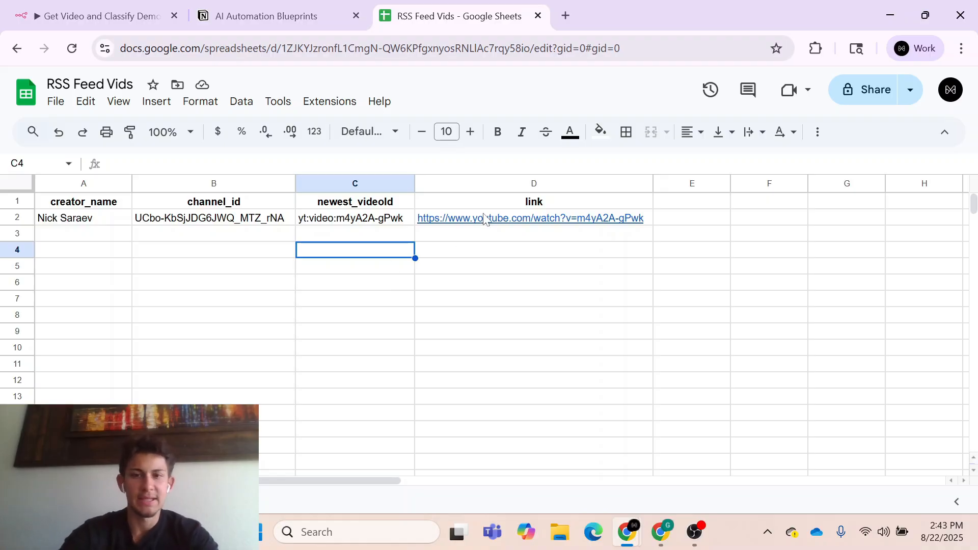
left_click(526, 221)
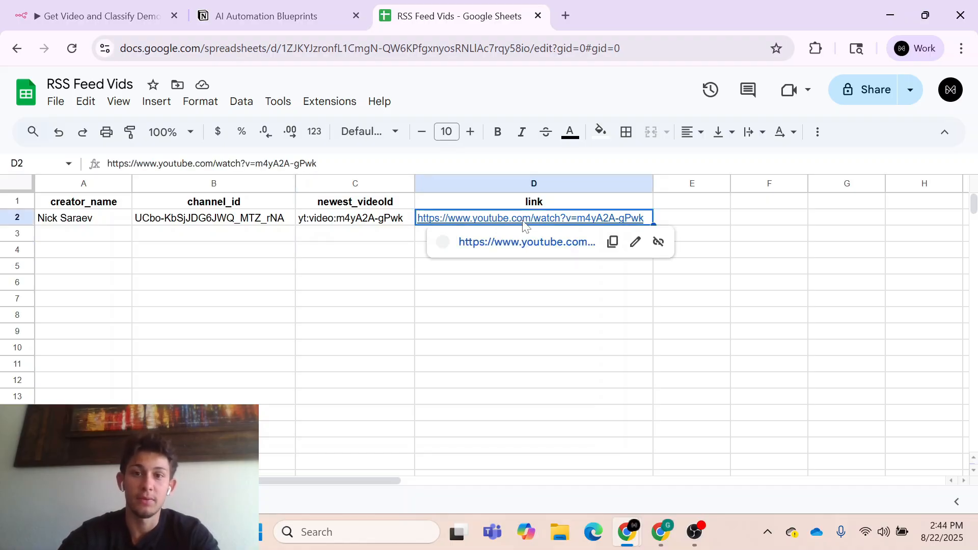
left_click(385, 312)
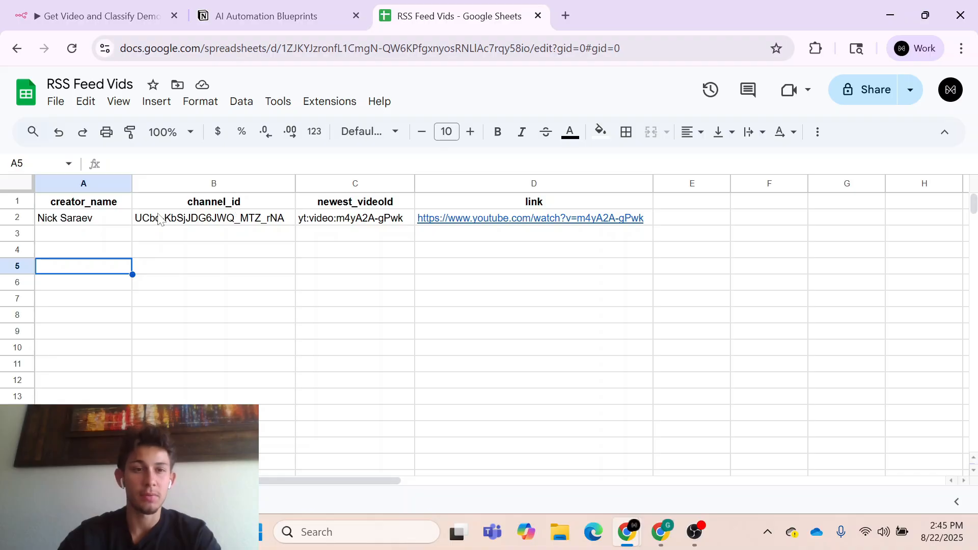
- Enter the new creator's first name and last initial in cell A3 under creator_name
left_click(100, 235)
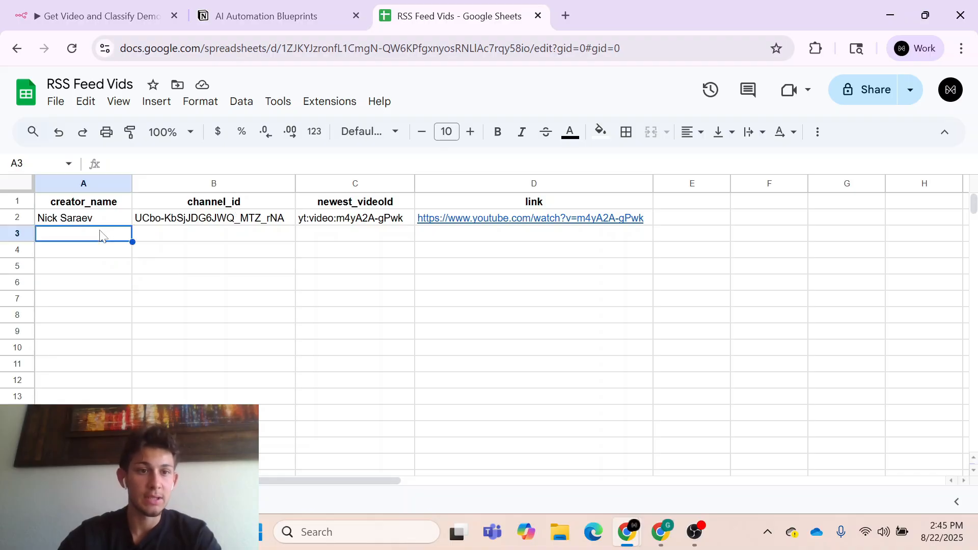
key("Return")
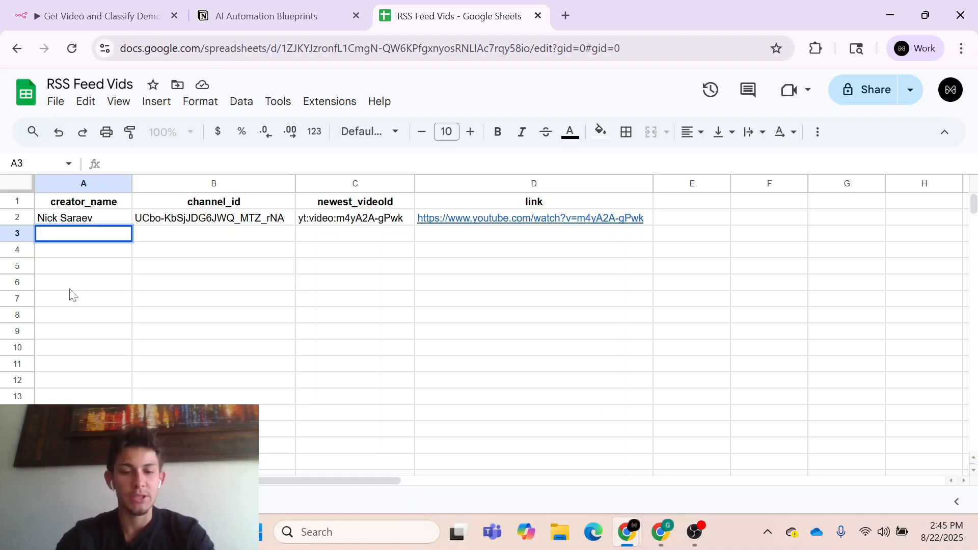
type("BAI")
key("BackSpace")
key("BackSpace")
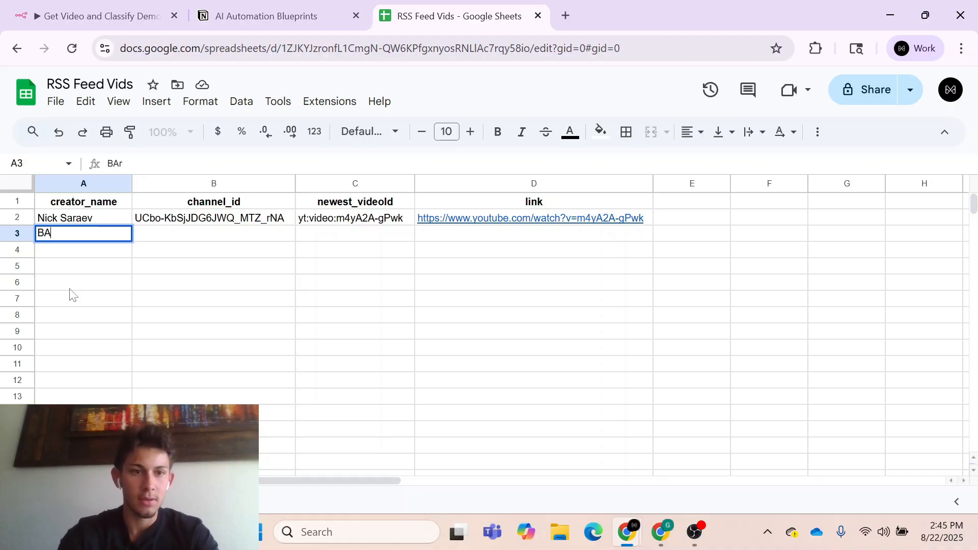
type("art")
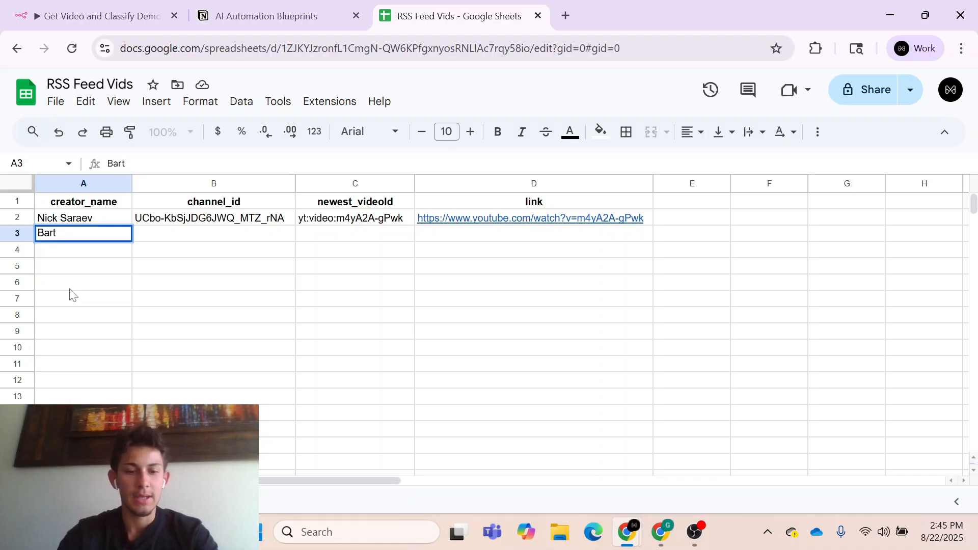
type(" S")
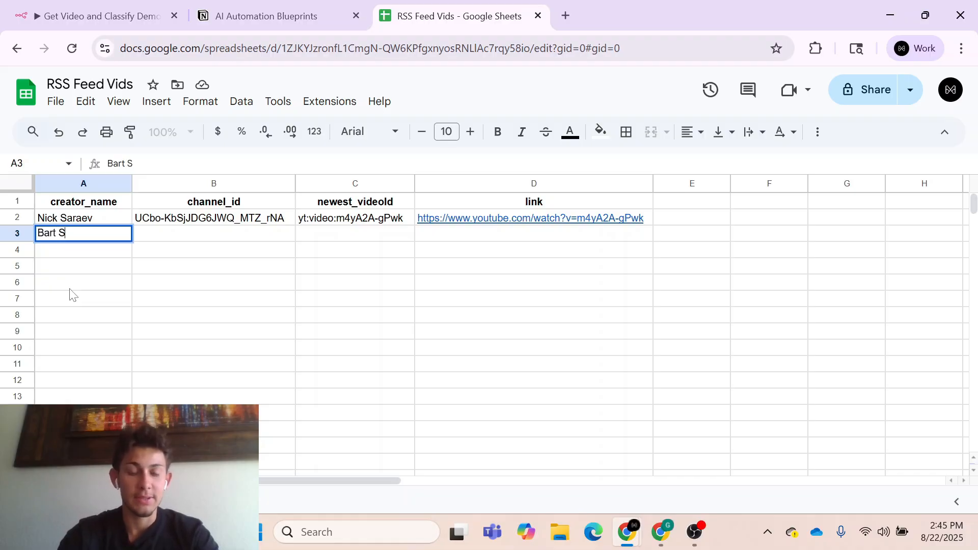
- Open the new creator's YouTube channel videos page in a separate browser tab
key("ctrl+t")
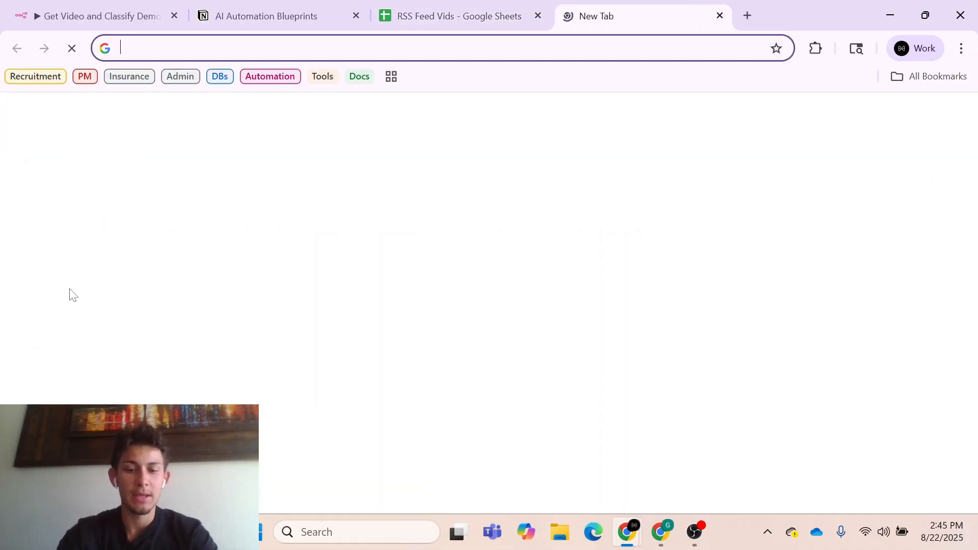
type("bart")
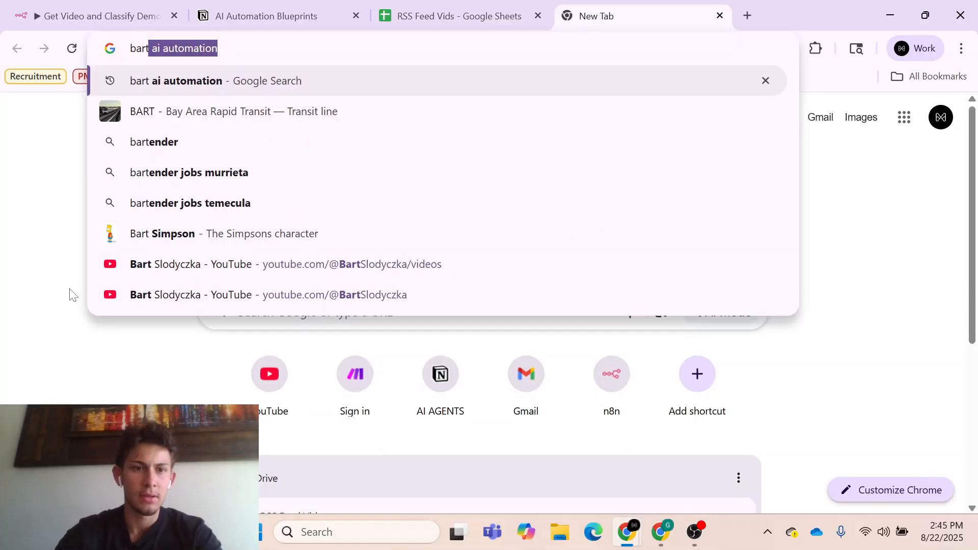
left_click(175, 262)
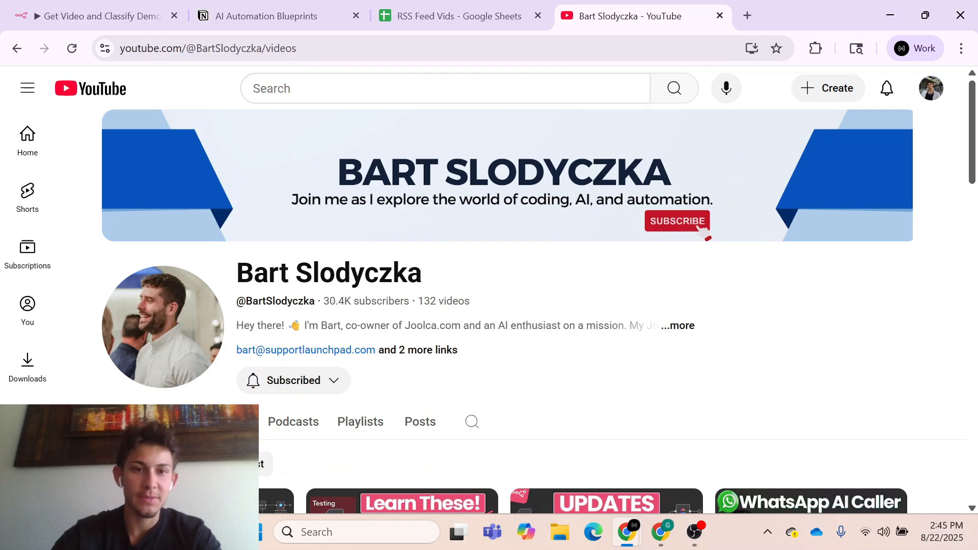
- Look through the latest videos listed on the creator's YouTube channel and their upload dates
scroll(394, 320, "down", 1)
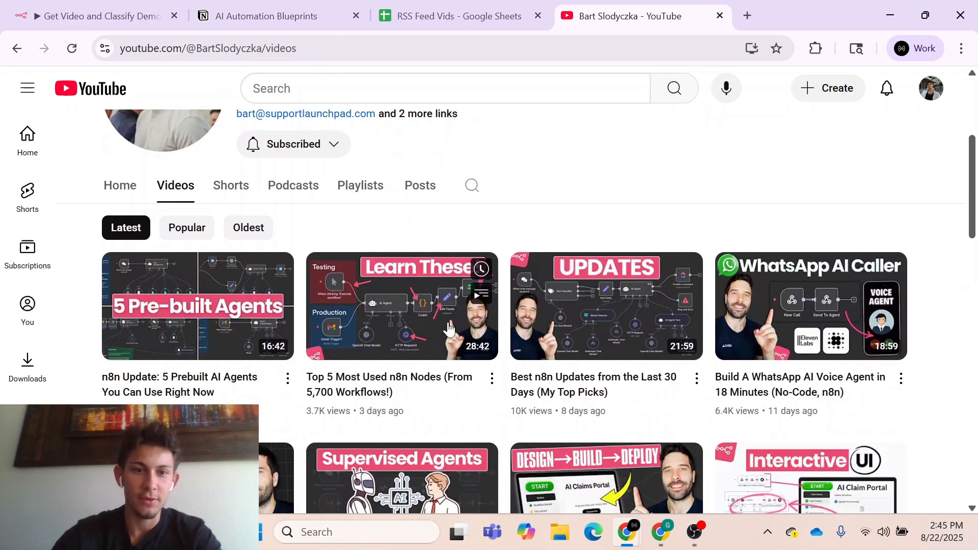
scroll(439, 421, "down", 2)
scroll(522, 409, "down", 7)
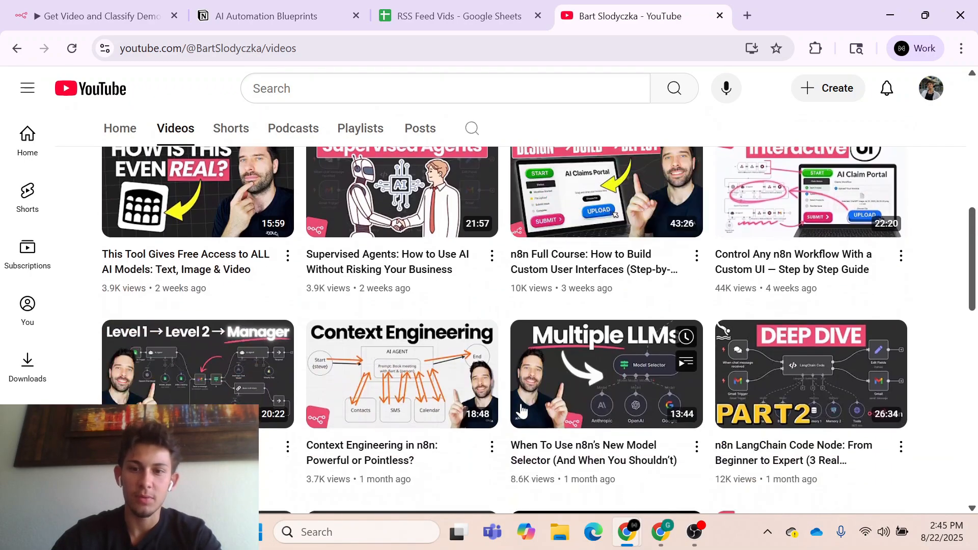
scroll(522, 409, "up", 10)
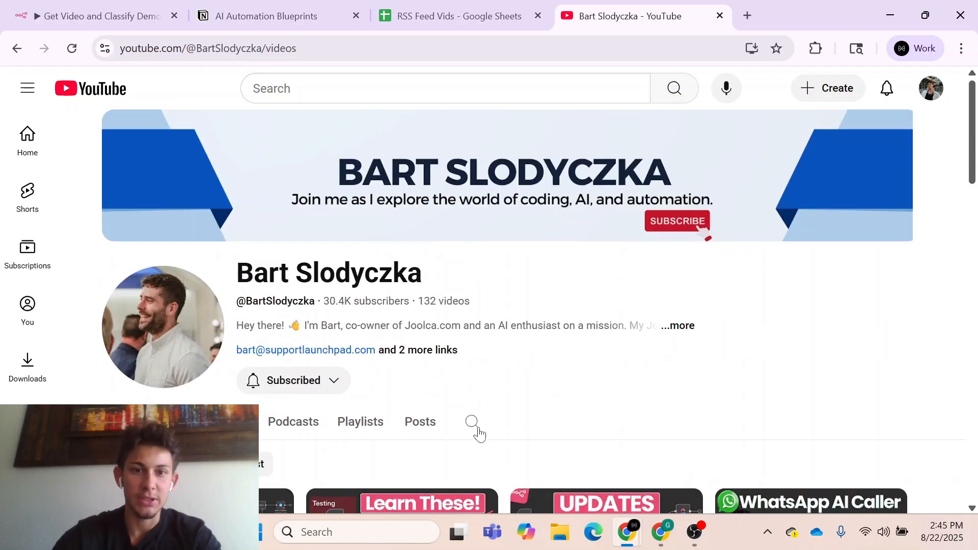
scroll(499, 388, "down", 1)
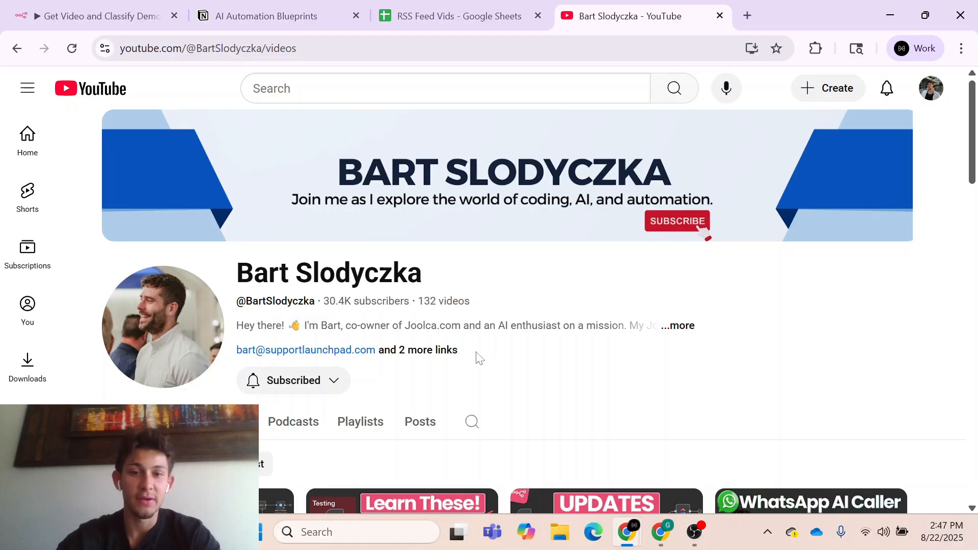
scroll(479, 358, "down", 7)
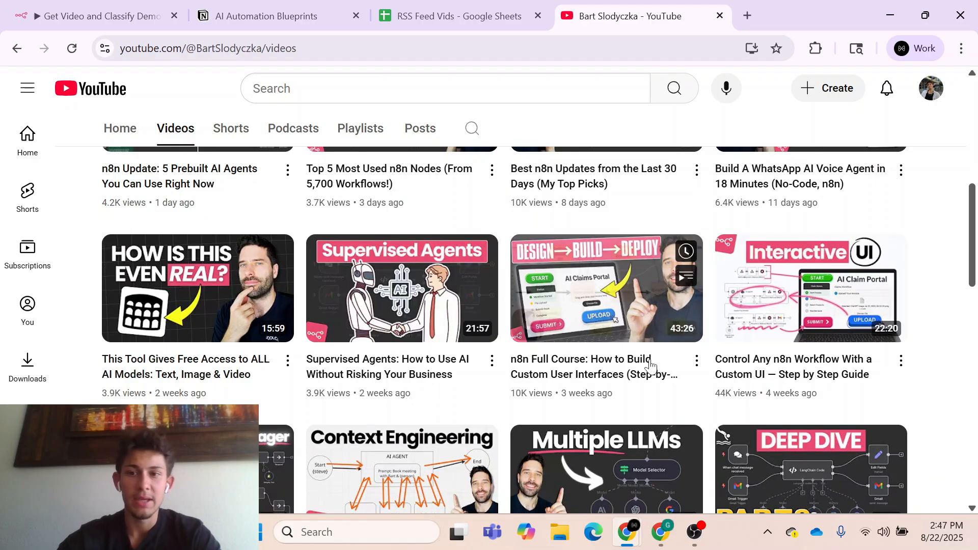
scroll(937, 277, "up", 2)
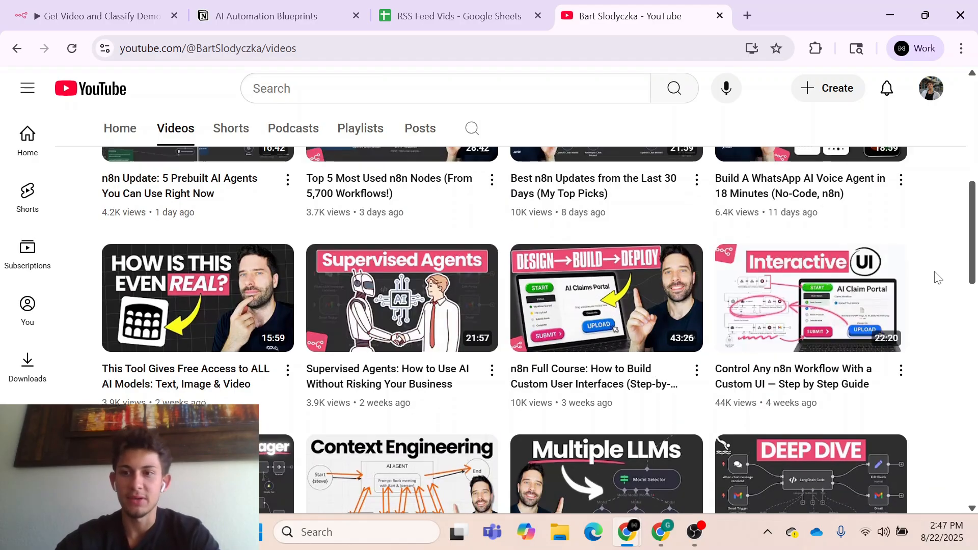
scroll(937, 278, "up", 5)
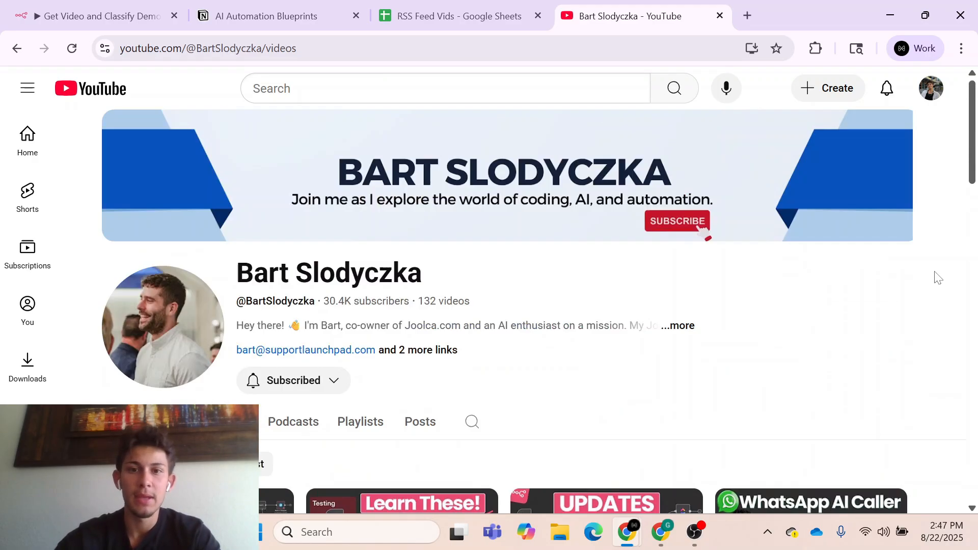
- Open the HTML page source of the creator's YouTube channel page
right_click(548, 280)
right_click(592, 275)
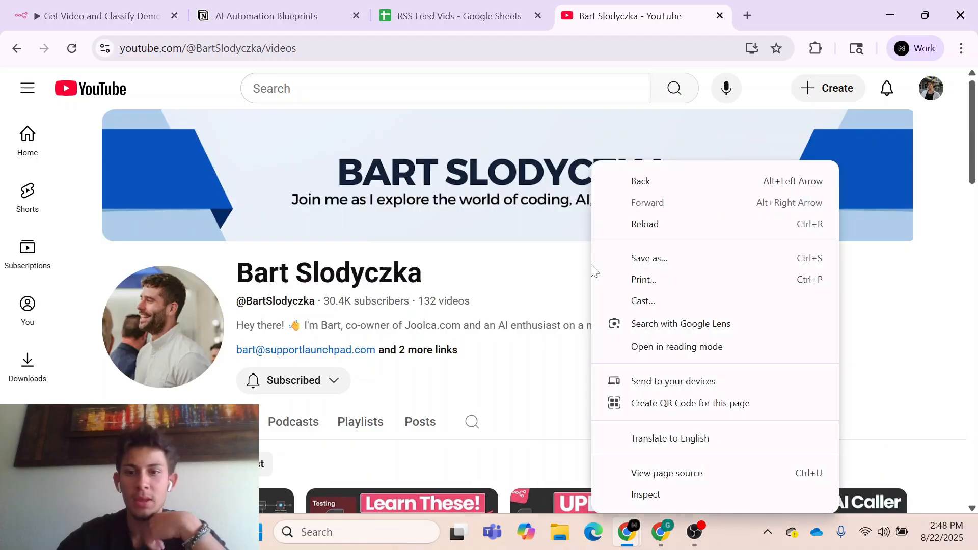
left_click(657, 474)
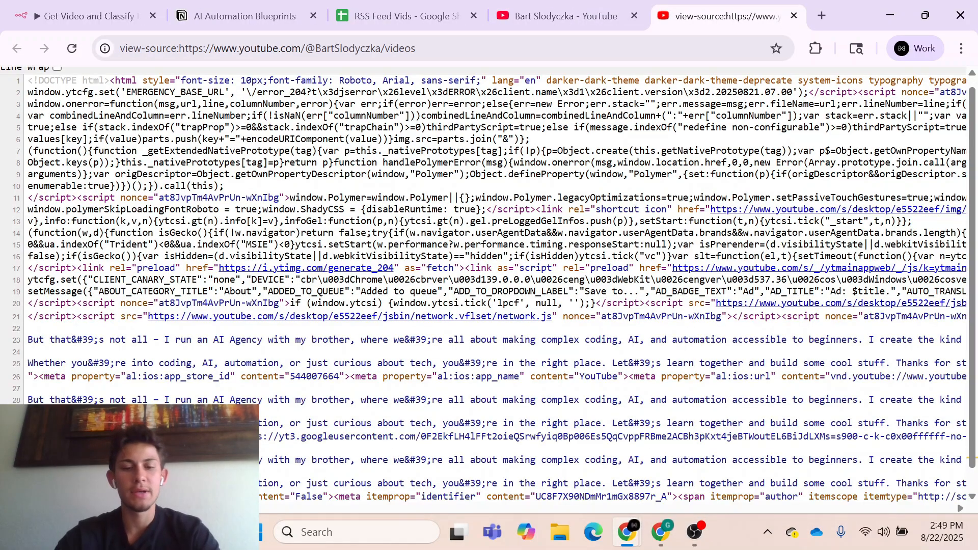
- Search the page source for channelId and go to the second match
key("ctrl+f")
type("chanell")
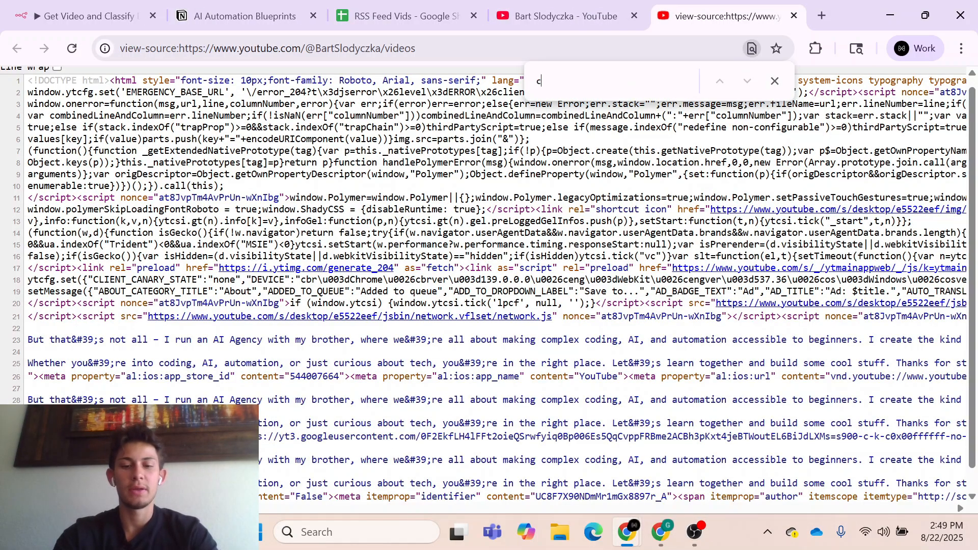
key("BackSpace")
key("BackSpace")
key("BackSpace")
type("n")
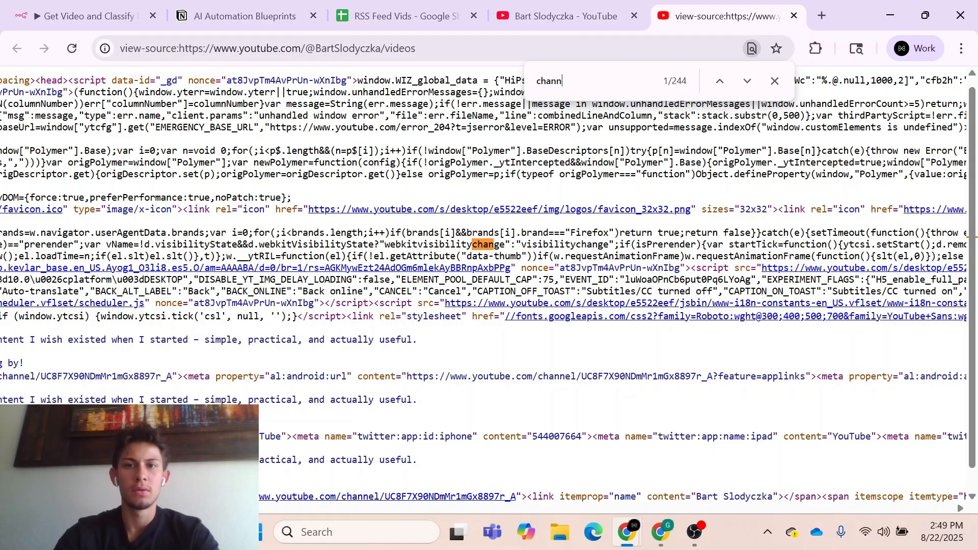
type("elId")
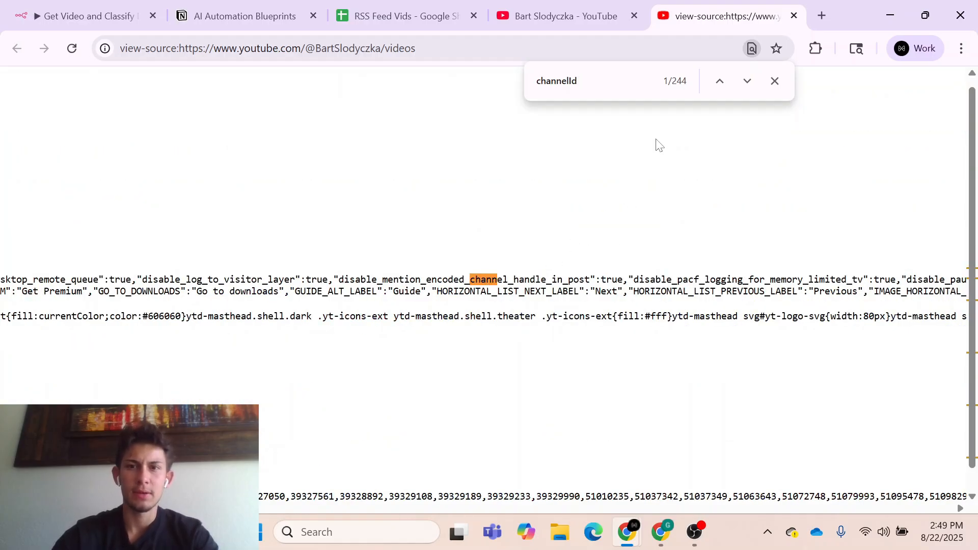
left_click(752, 82)
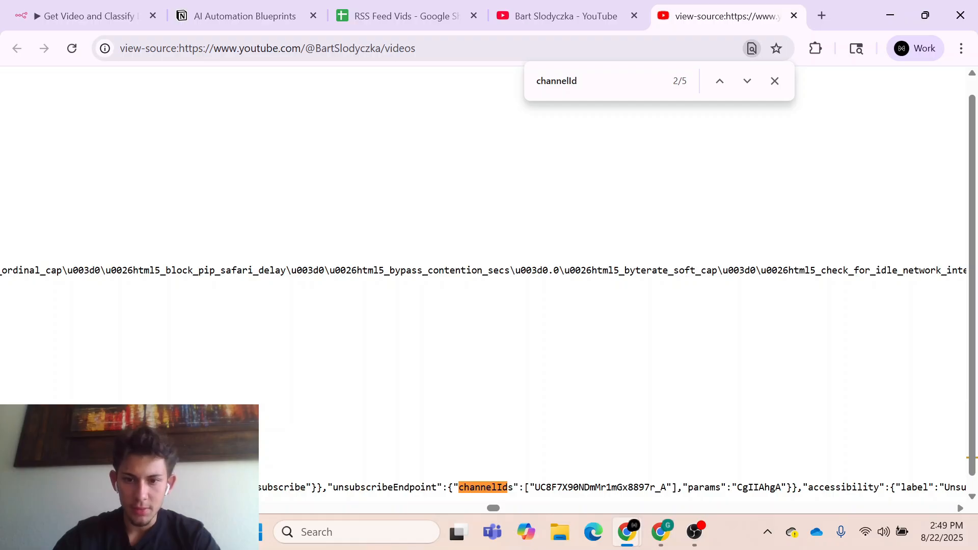
- Copy the creator's channel ID from the page source, then enter a shortened creator name and that ID in row 3 of RSS Feed Vids
left_click_drag(535, 487, 666, 487)
key("ctrl+c")
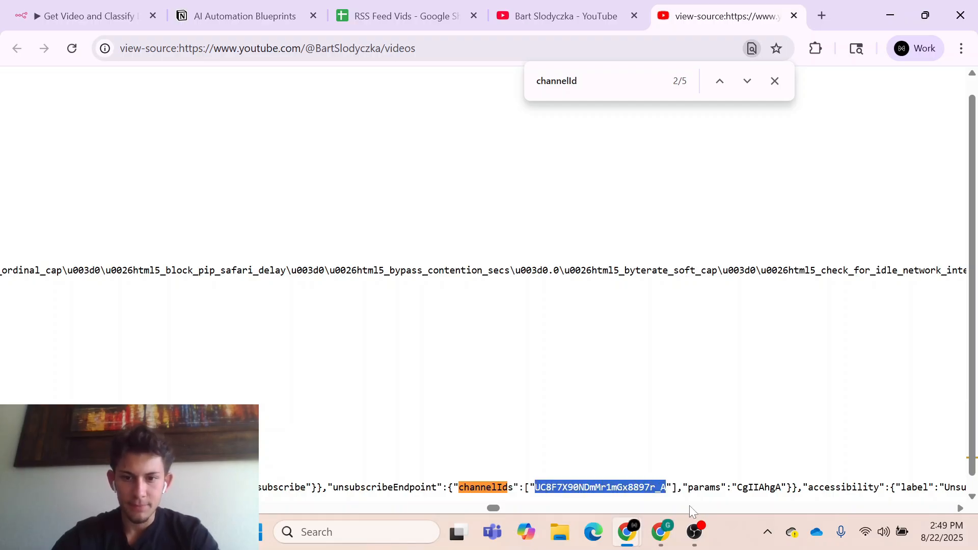
left_click(416, 19)
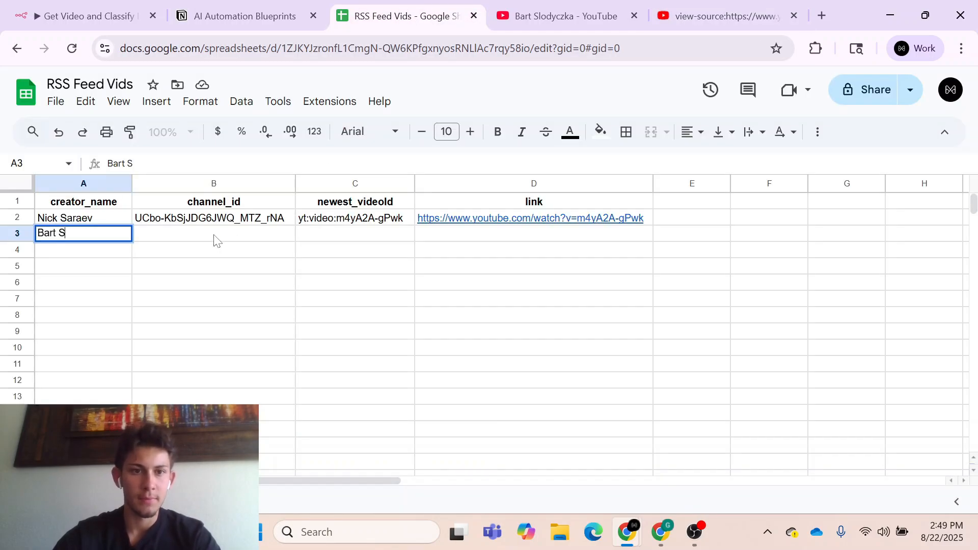
left_click(216, 239)
key("ctrl+v")
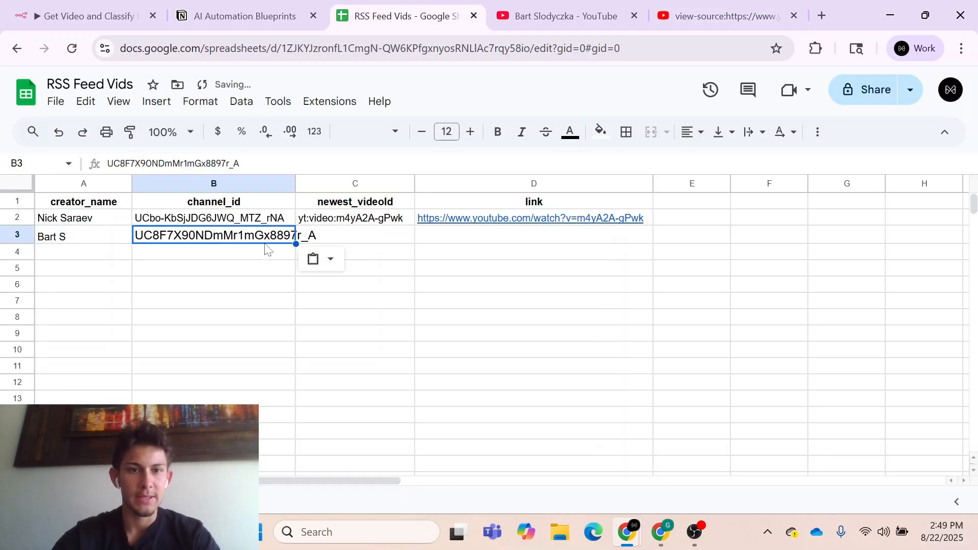
key("Return")
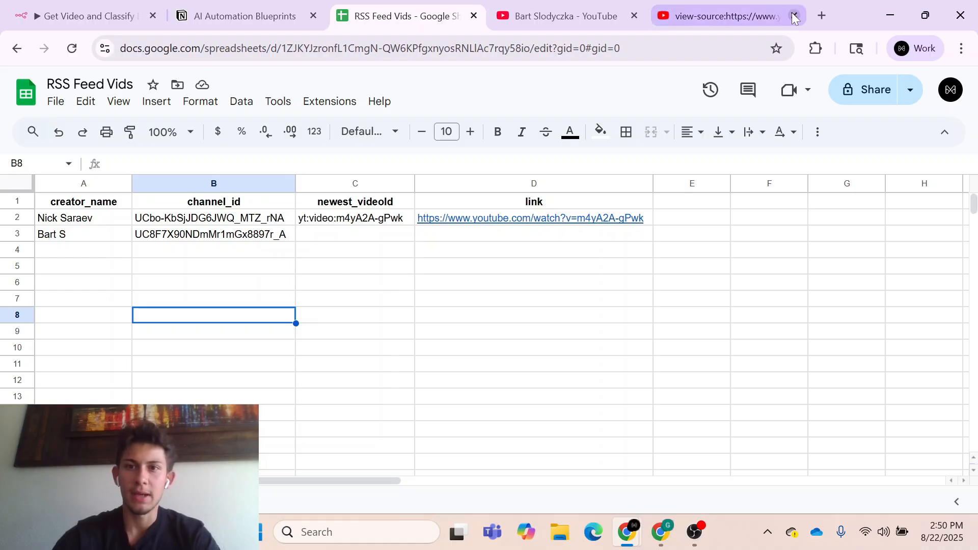
- Close the page source tab and complete the creator's full name in cell A3 to match the YouTube channel
left_click(793, 15)
left_click(604, 23)
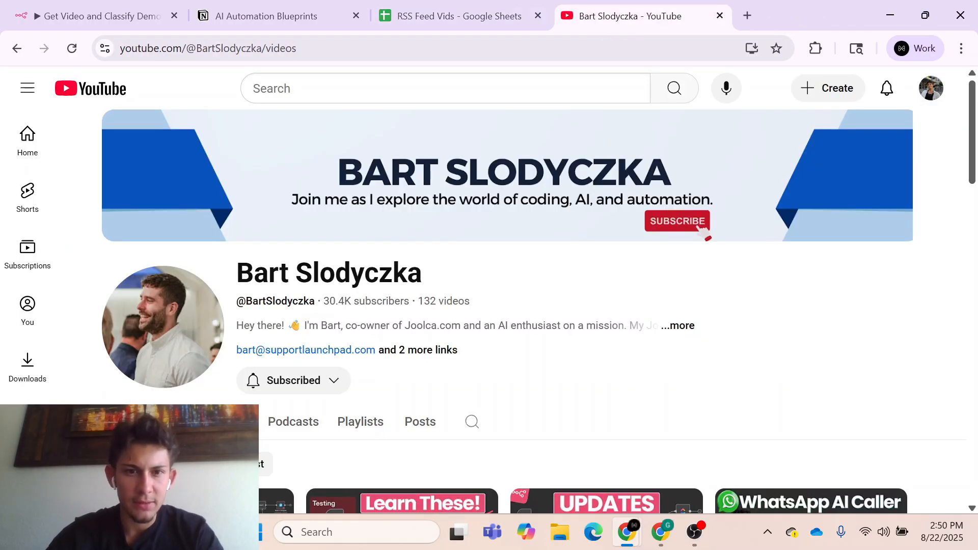
left_click(438, 18)
double_click(73, 236)
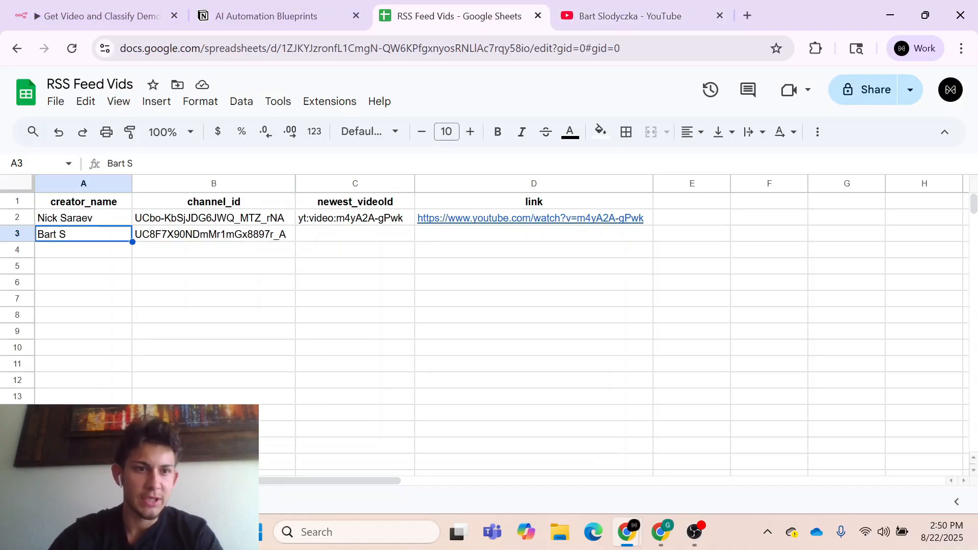
type("lo")
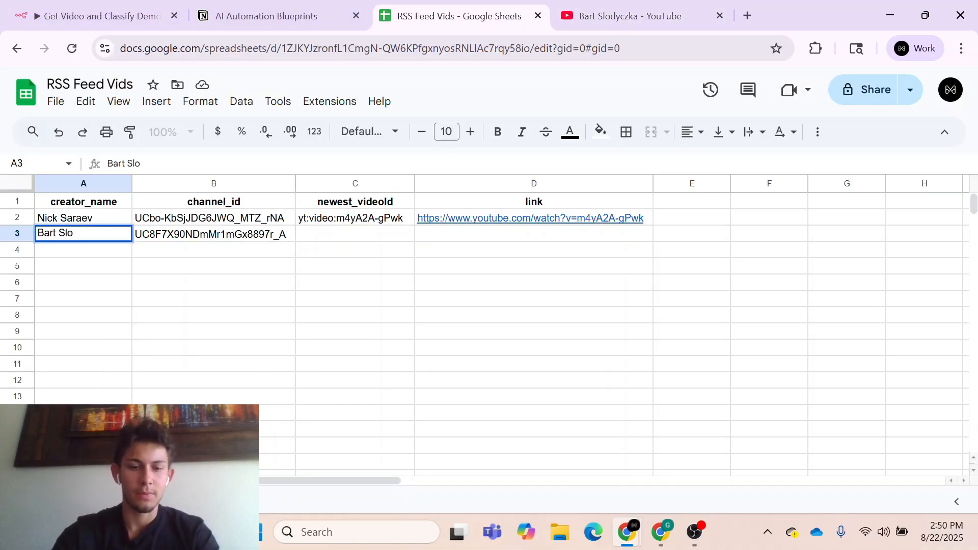
type("dy")
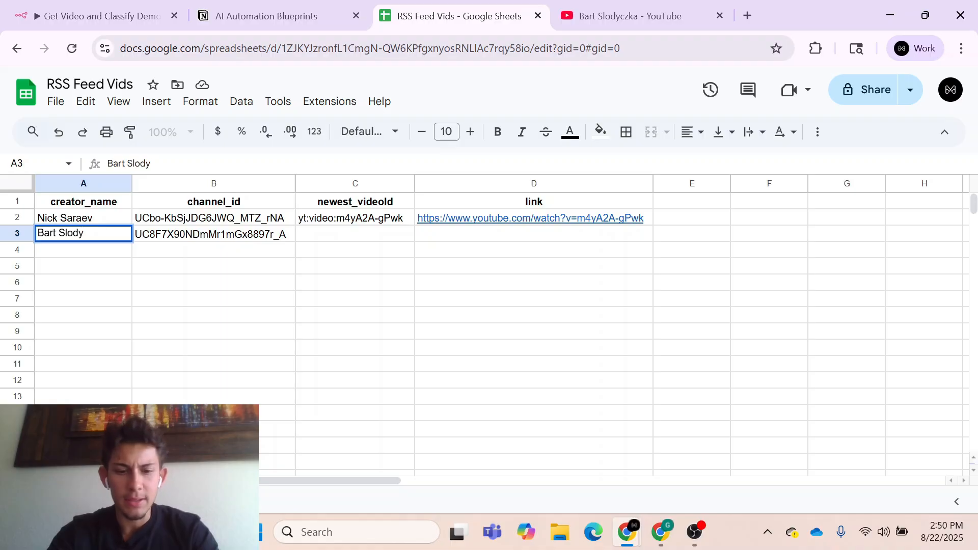
type("czka")
left_click(83, 283)
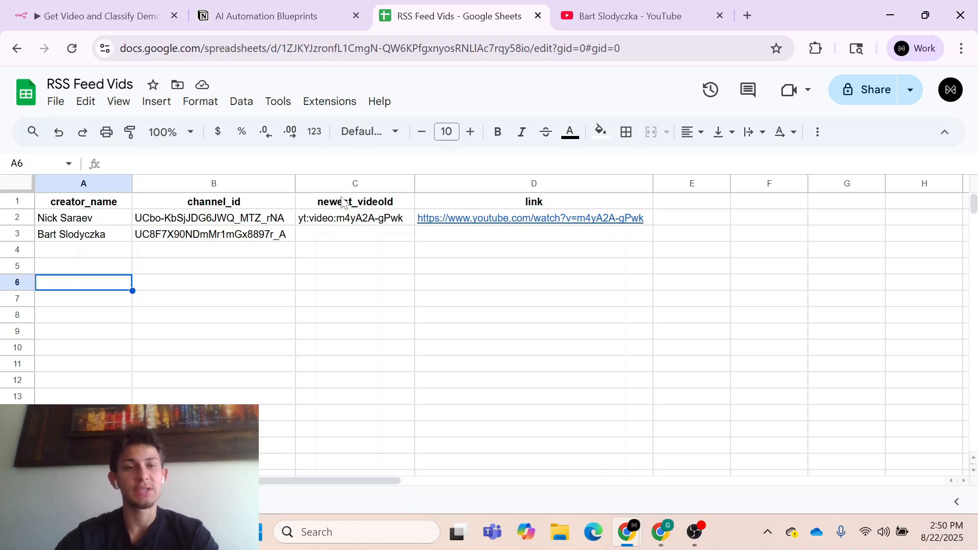
- In the n8n Get Video and Classify Demo workflow, add a Schedule Trigger with a Days interval and save the workflow
left_click(47, 3)
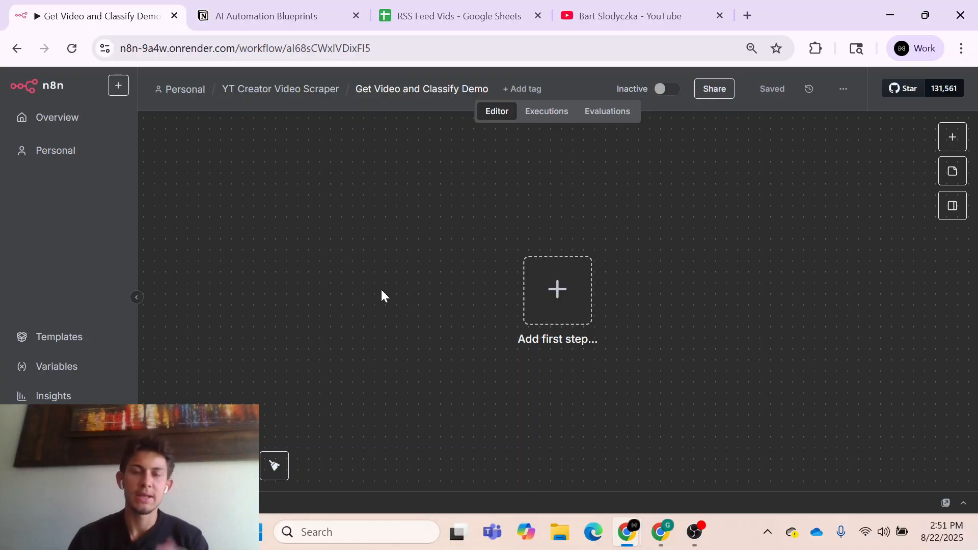
left_click(555, 289)
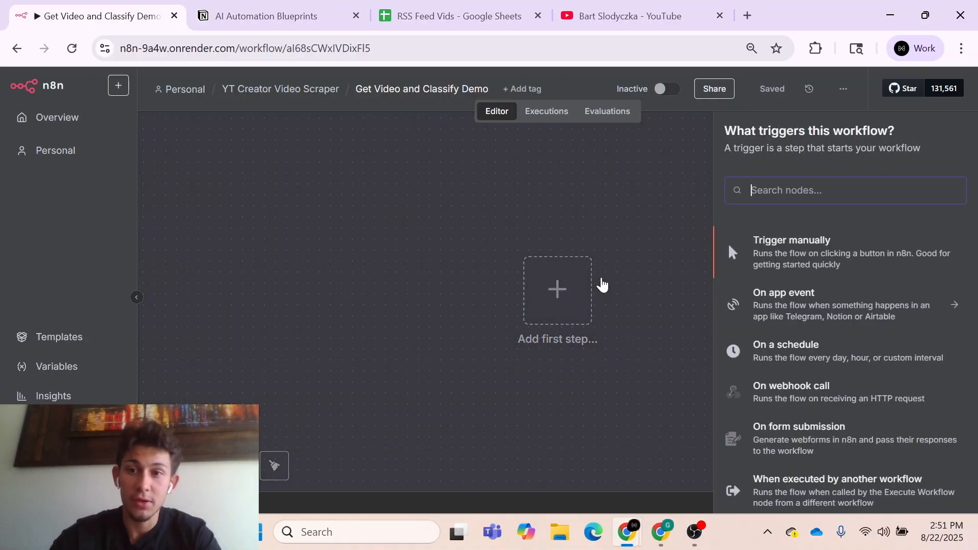
left_click(766, 347)
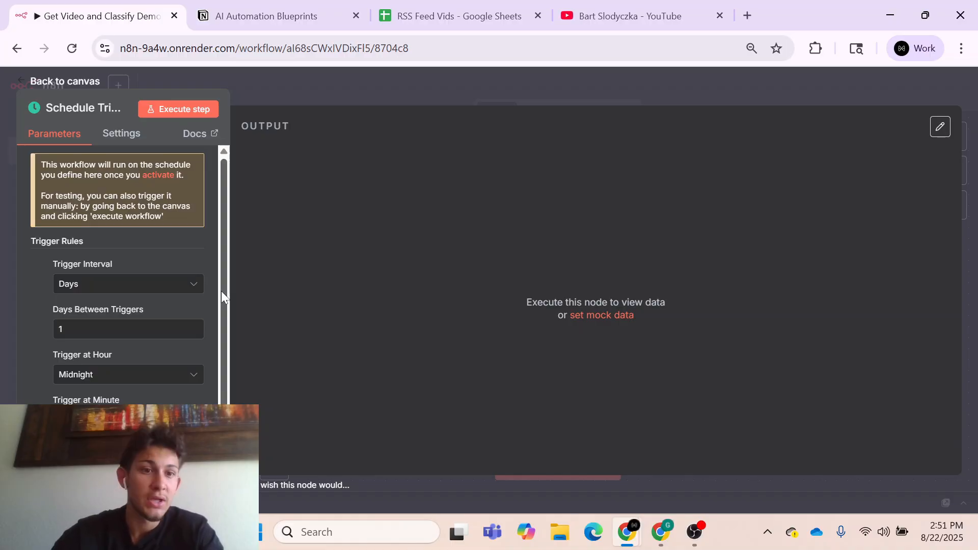
left_click(107, 292)
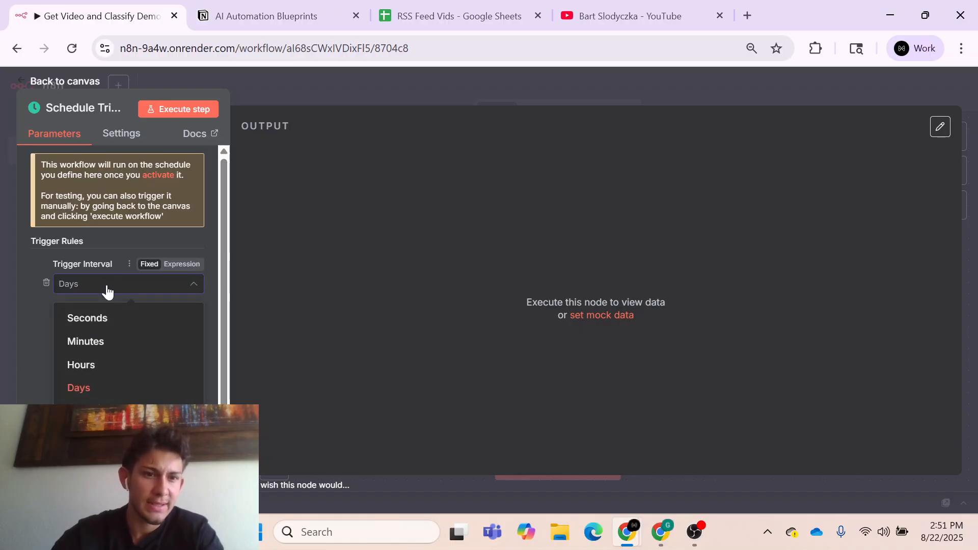
left_click(106, 389)
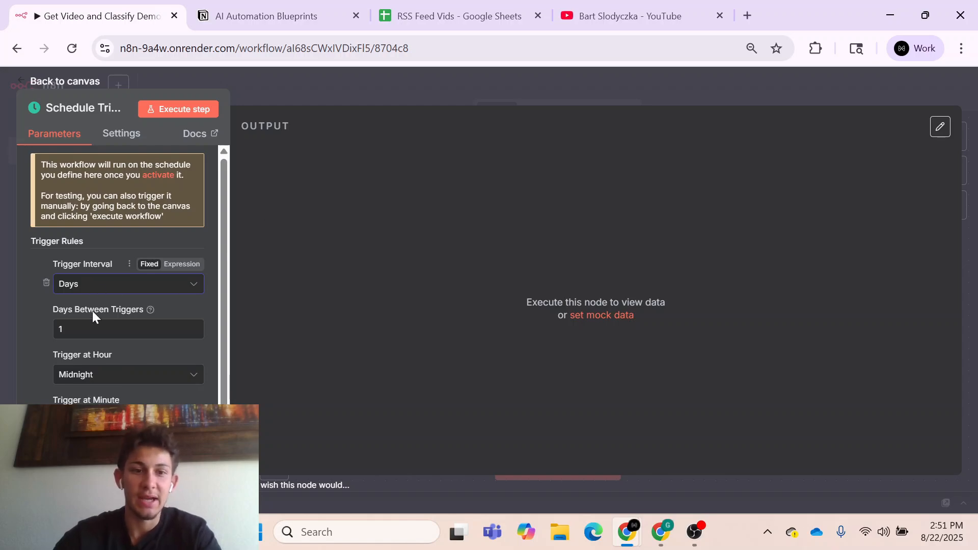
left_click(373, 84)
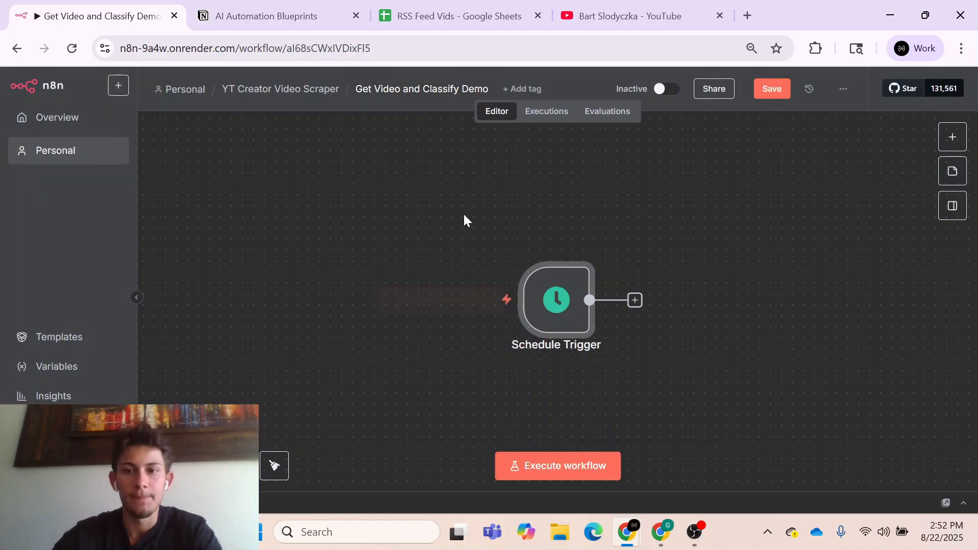
scroll(463, 213, "right", 5)
key("ctrl+s")
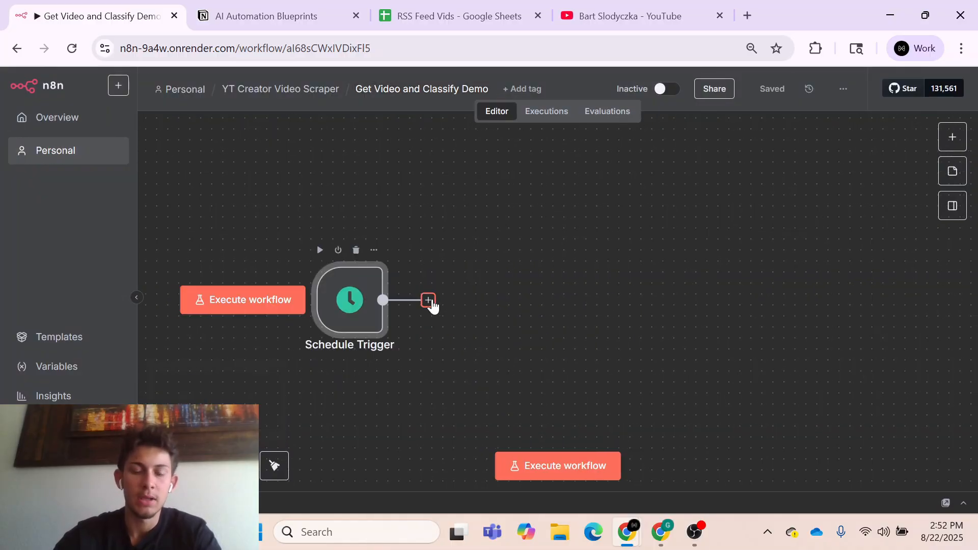
- Add a Google Sheets node with the Get row(s) in sheet action after the Schedule Trigger
left_click(429, 300)
type("g")
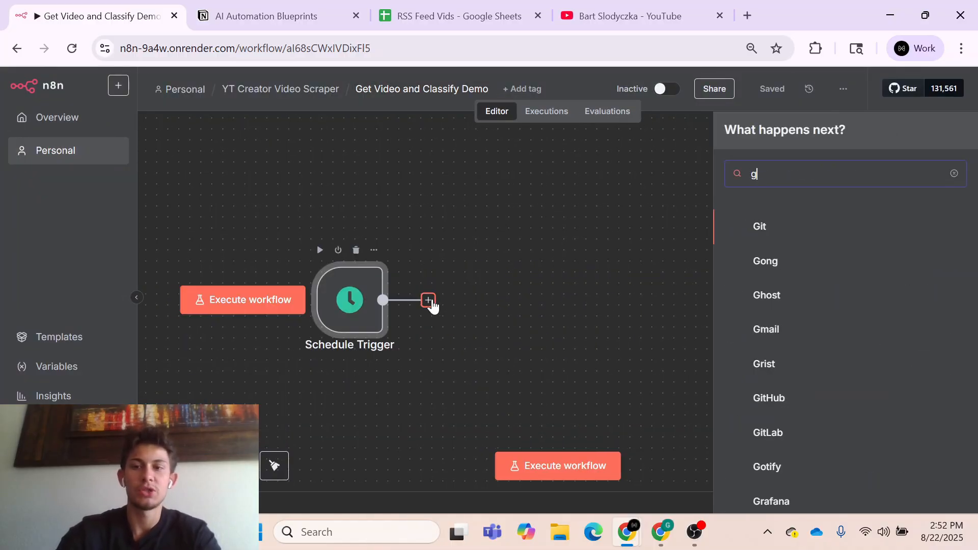
type("oogle sheet")
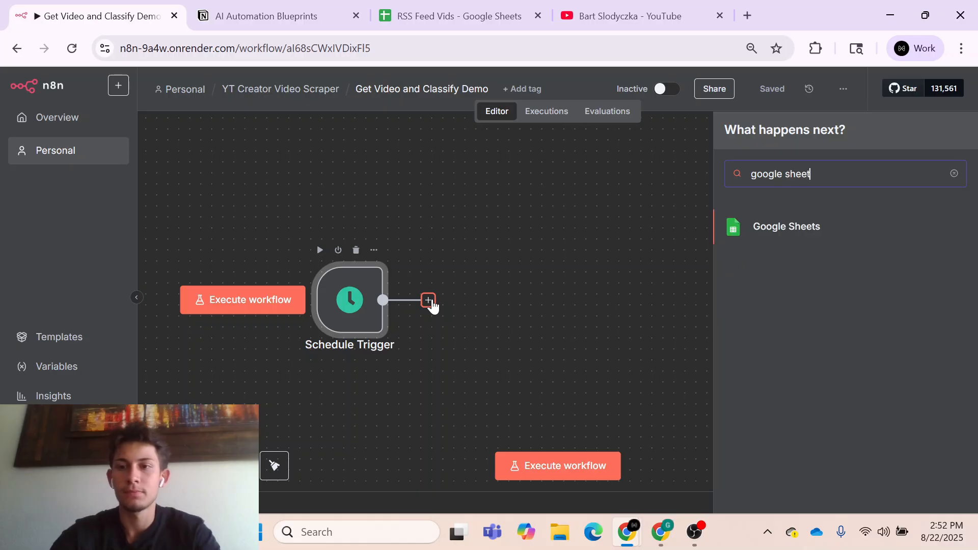
left_click(782, 229)
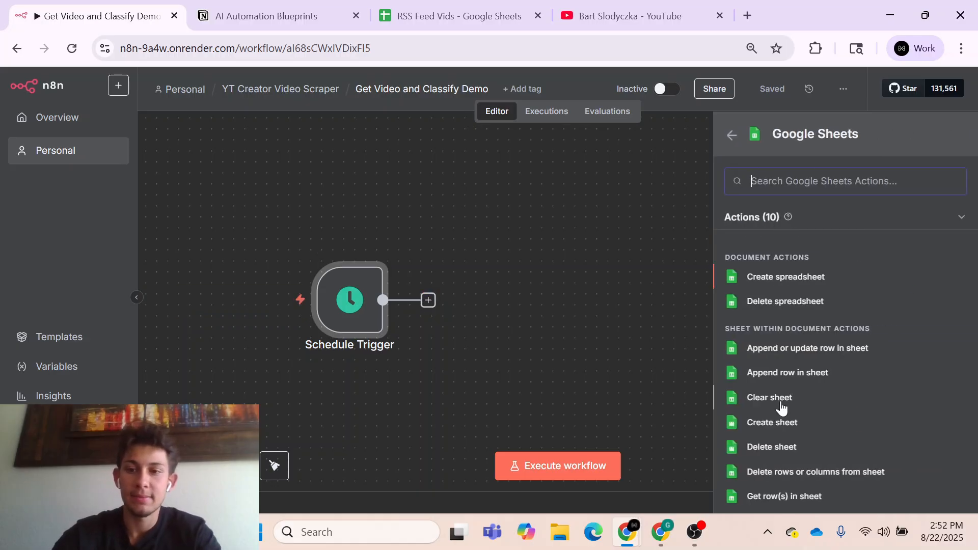
scroll(782, 405, "down", 2)
left_click(785, 451)
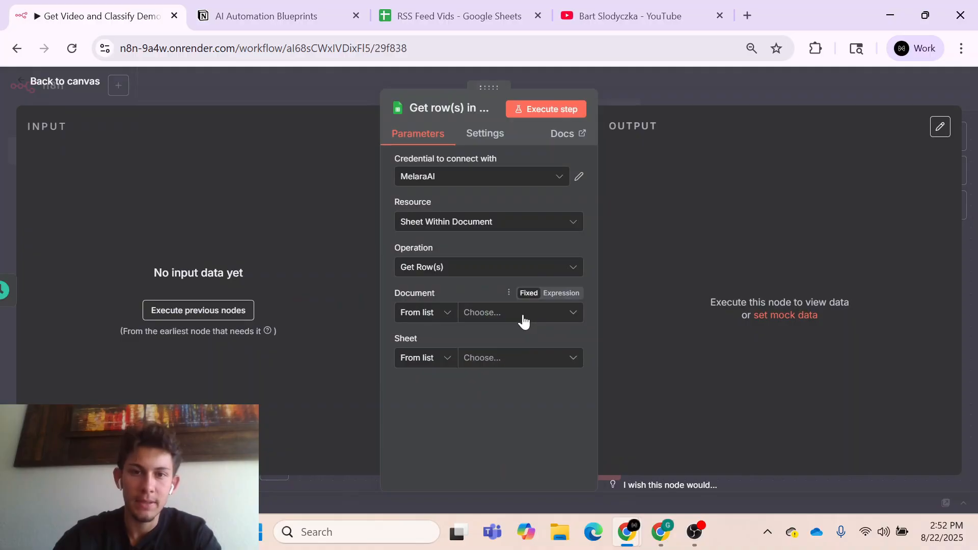
- Set the Get row(s) in sheet node to read Sheet1 of the RSS Feed Vids document without filters
left_click(523, 318)
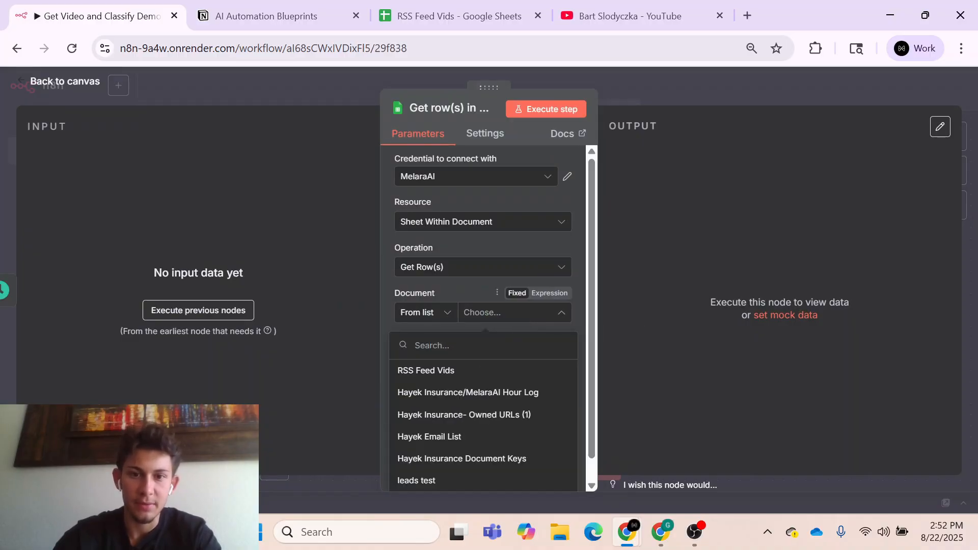
left_click(491, 378)
left_click(499, 363)
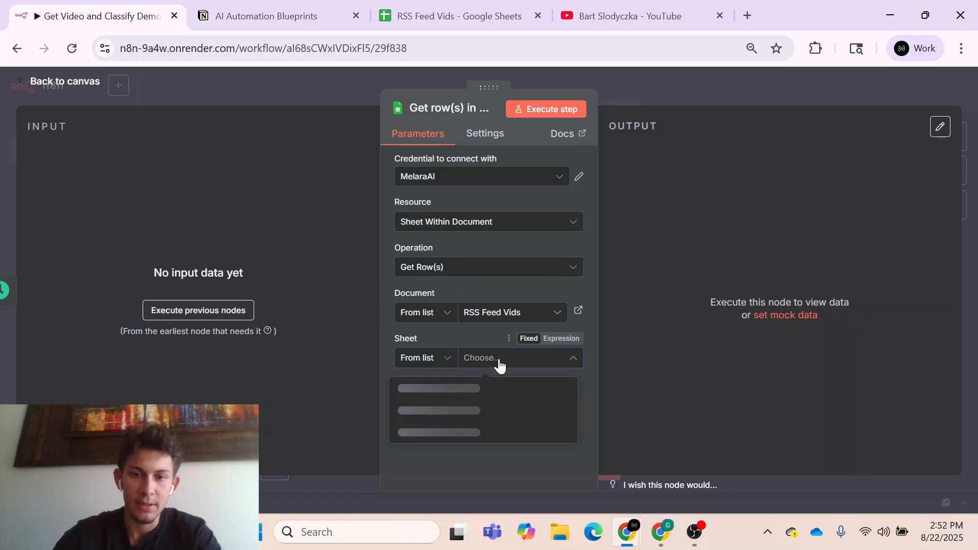
left_click(481, 396)
scroll(524, 415, "down", 2)
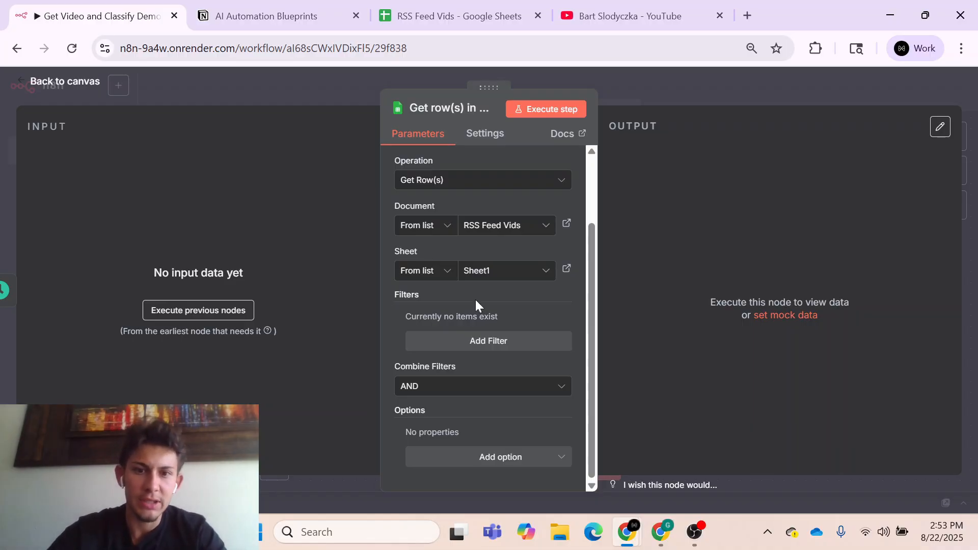
left_click(653, 82)
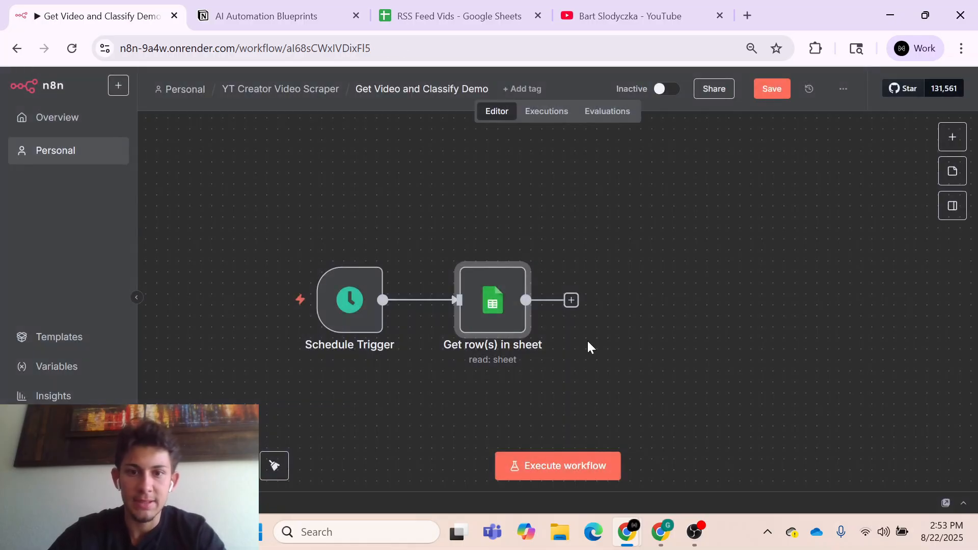
- Execute the workflow, review the rows returned by Get row(s) in sheet and pin the node's output data
left_click(577, 465)
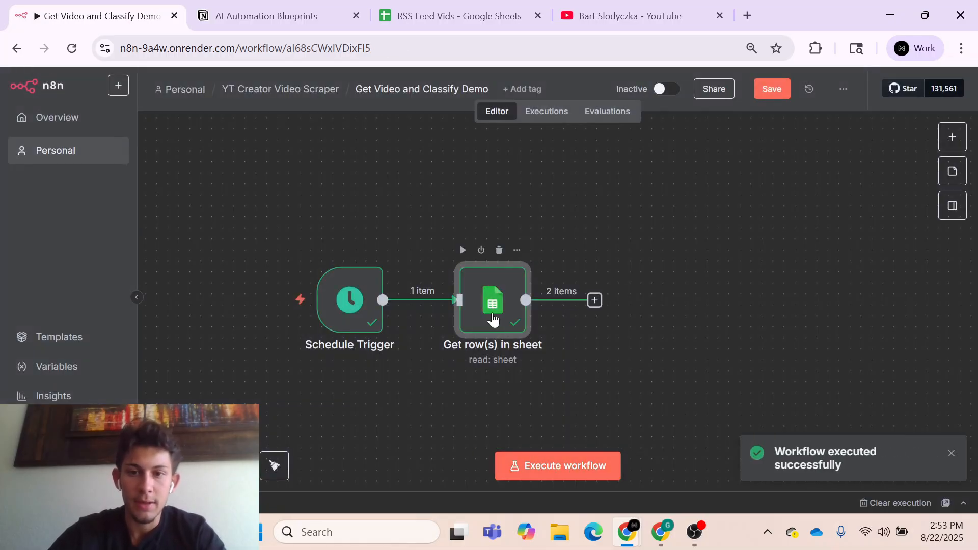
double_click(492, 318)
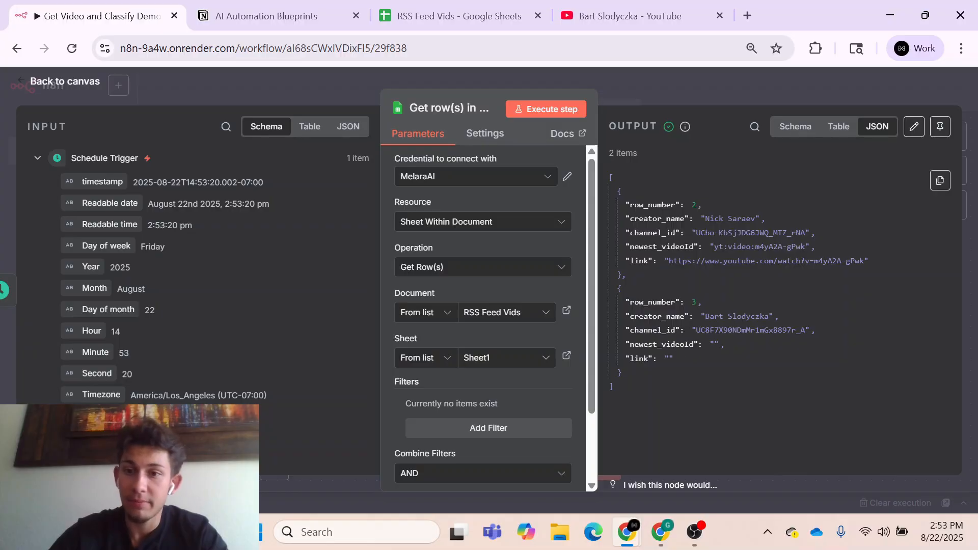
left_click(673, 87)
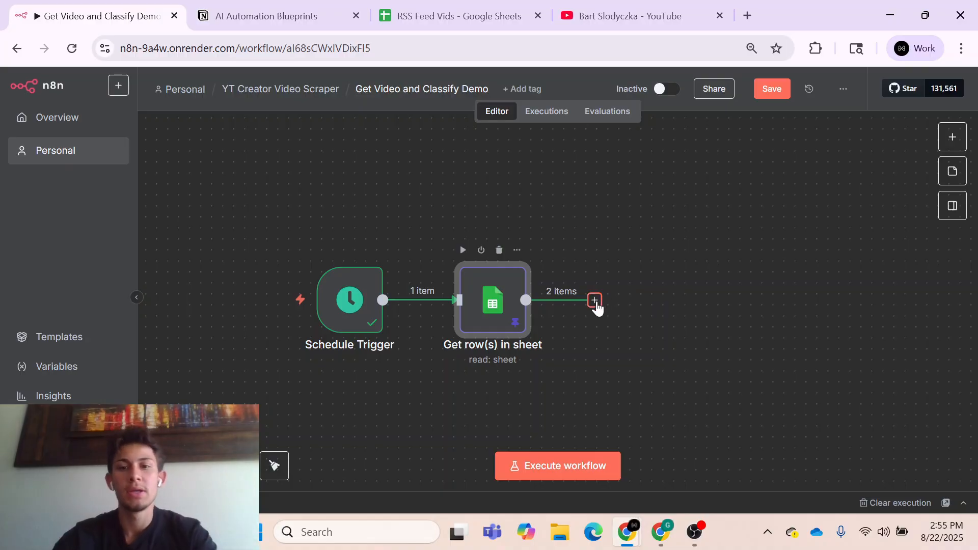
- Add a Loop Over Items node with a batch size of 1 after Get row(s) in sheet
left_click(594, 301)
type("loop")
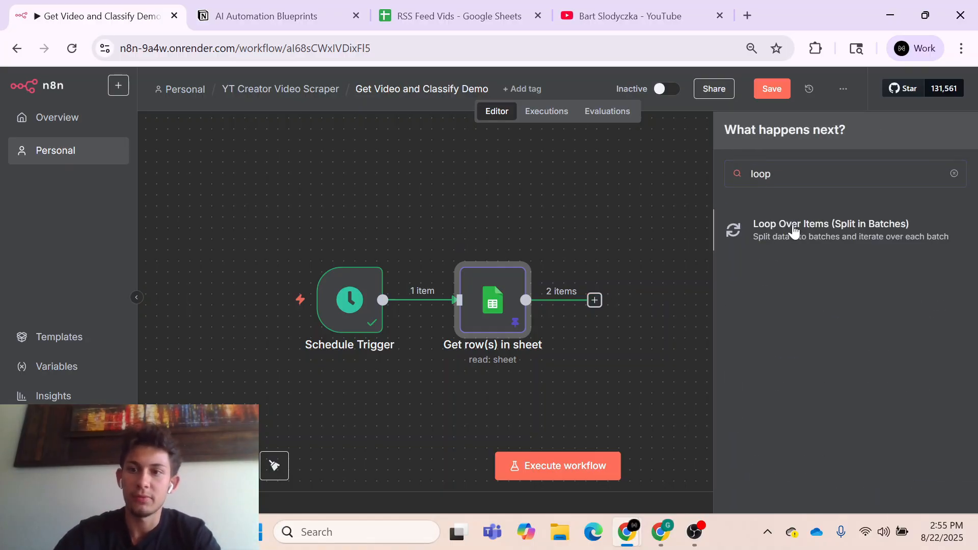
left_click(793, 229)
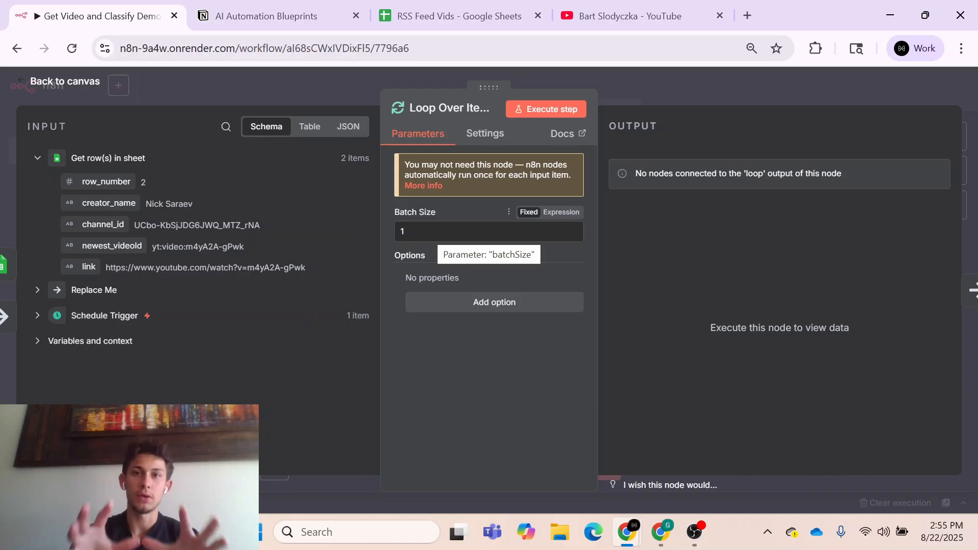
left_click(673, 89)
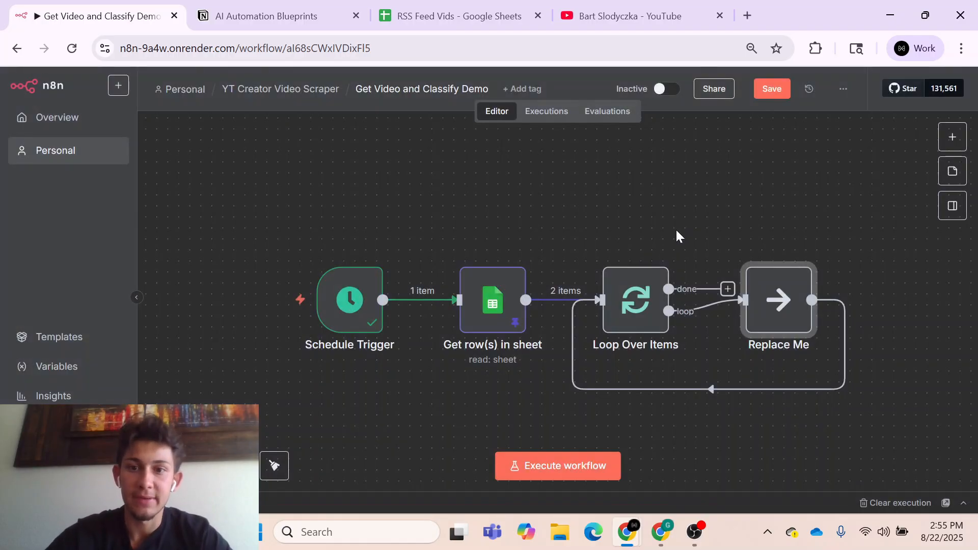
- Delete the Replace Me placeholder node from the loop branch of Loop Over Items
left_click_drag(812, 334, 823, 334)
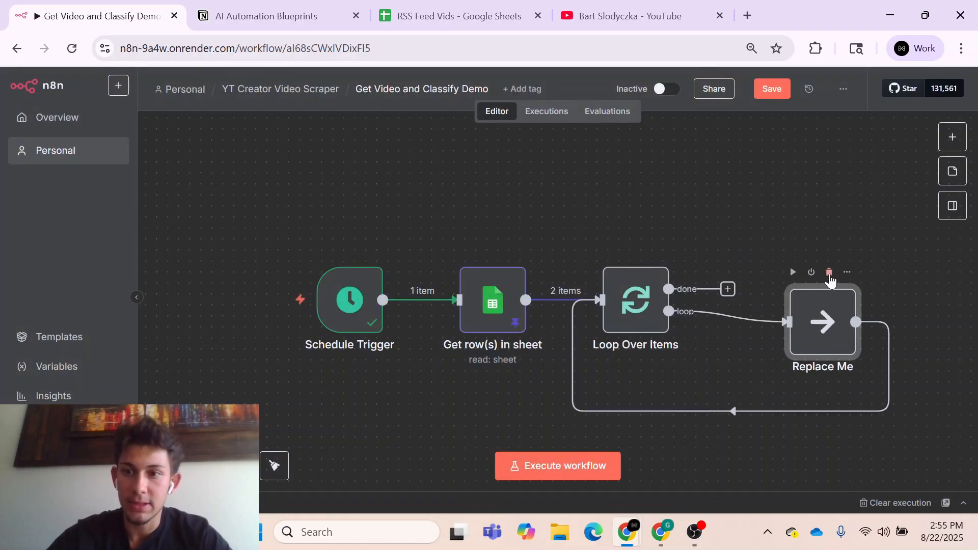
left_click(829, 275)
left_click(654, 401)
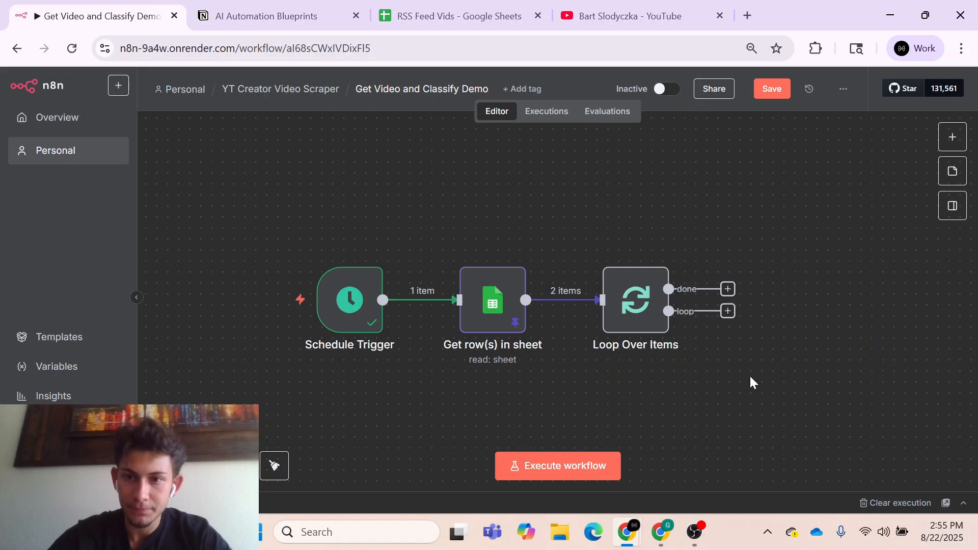
- Add an RSS Read node to the loop branch of Loop Over Items
scroll(772, 361, "right", 2)
scroll(665, 363, "right", 2)
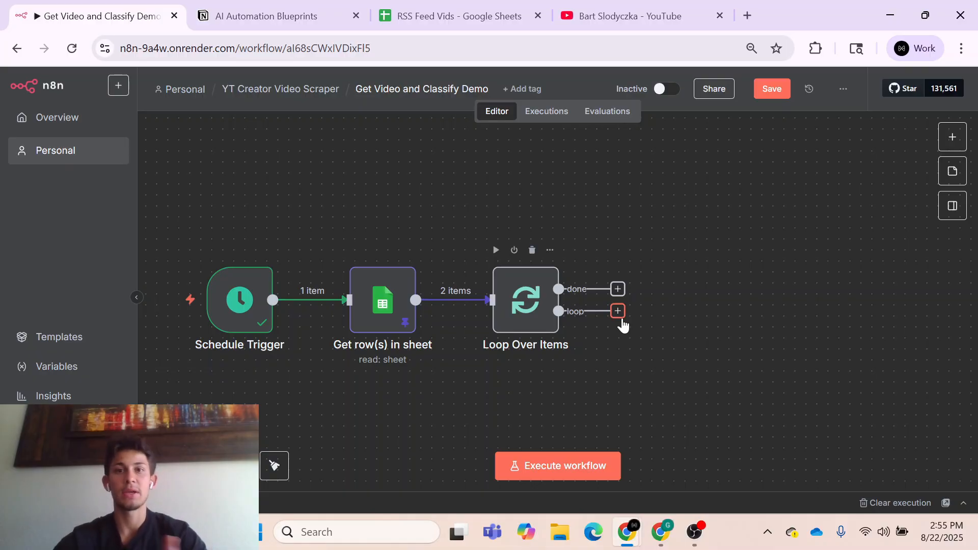
left_click(621, 321)
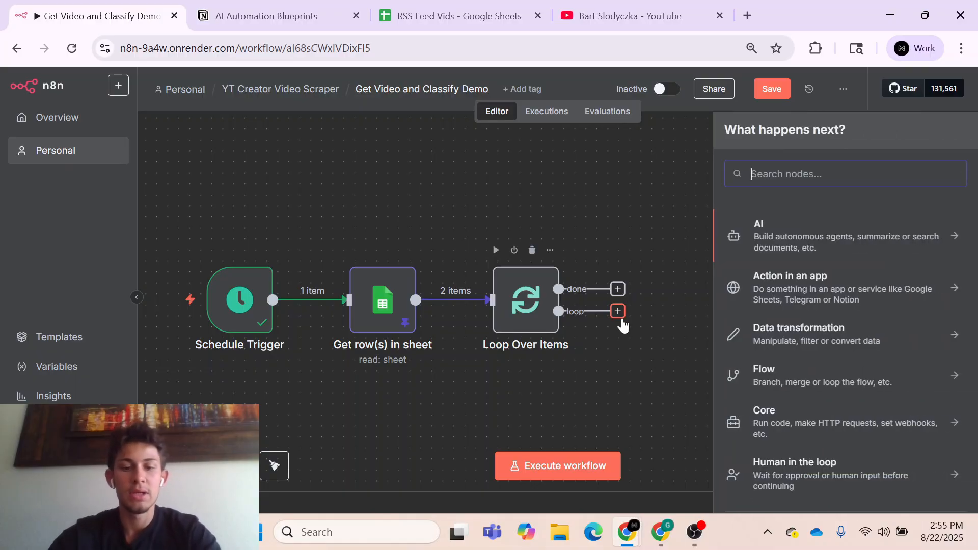
type("rs")
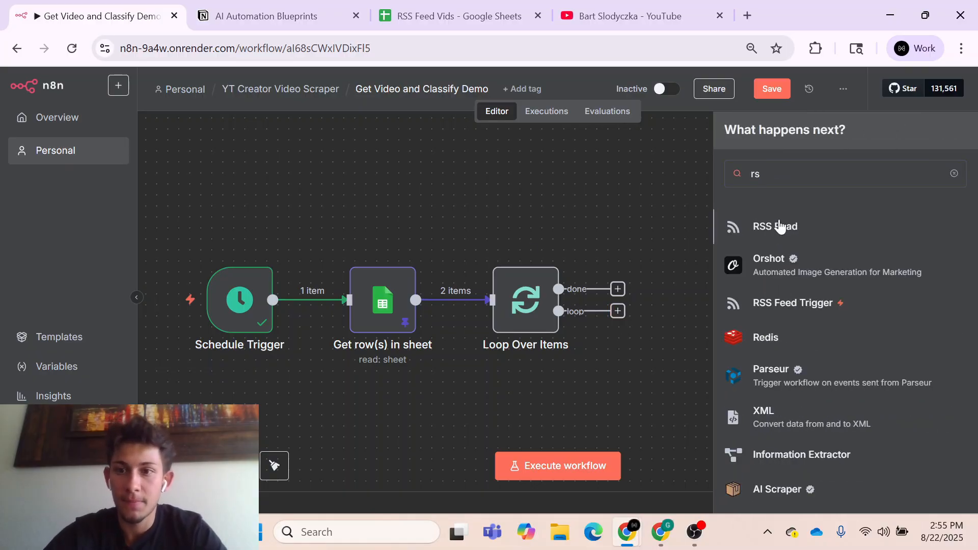
left_click(779, 226)
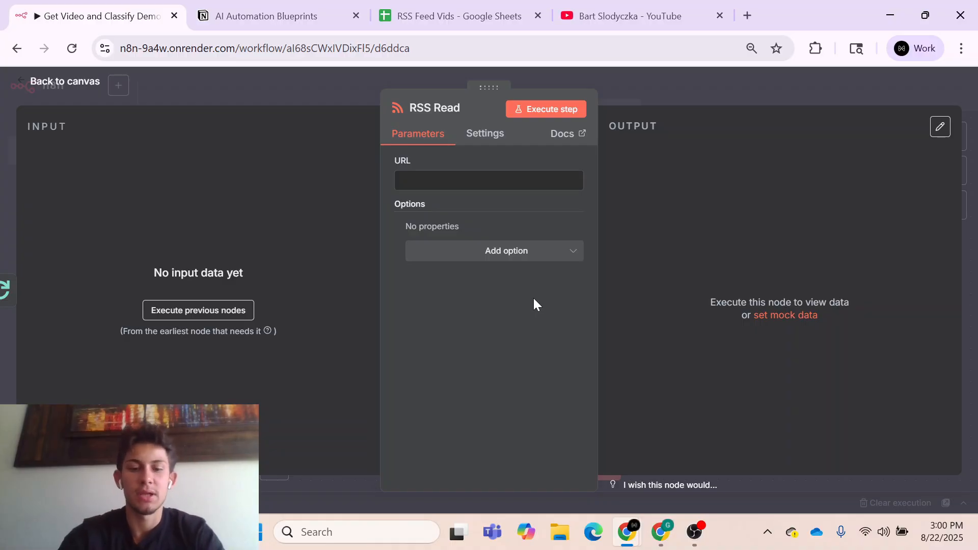
- Search Google in a new tab for "yt rss feed url" and copy the YouTube feed URL template from the AI Overview
key("ctrl+t")
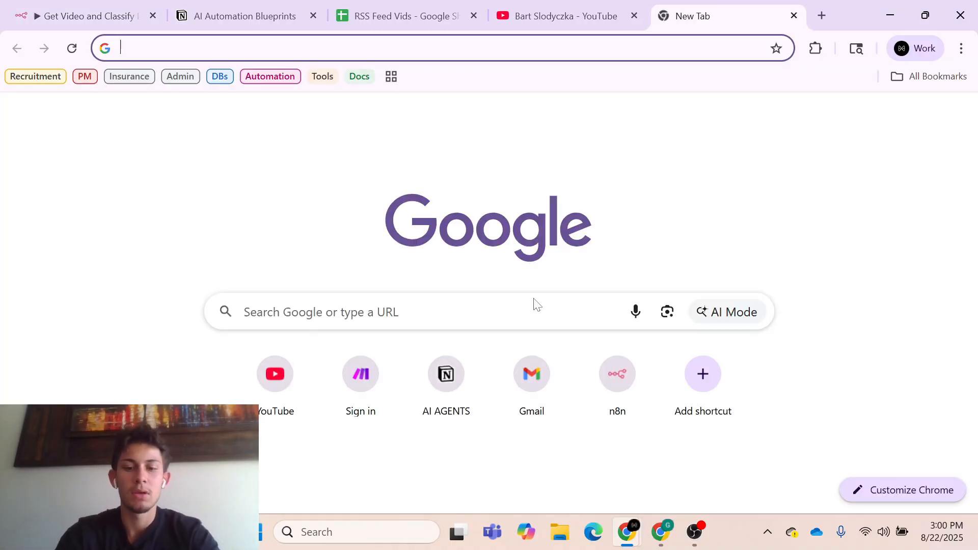
type("yt r")
key("Return")
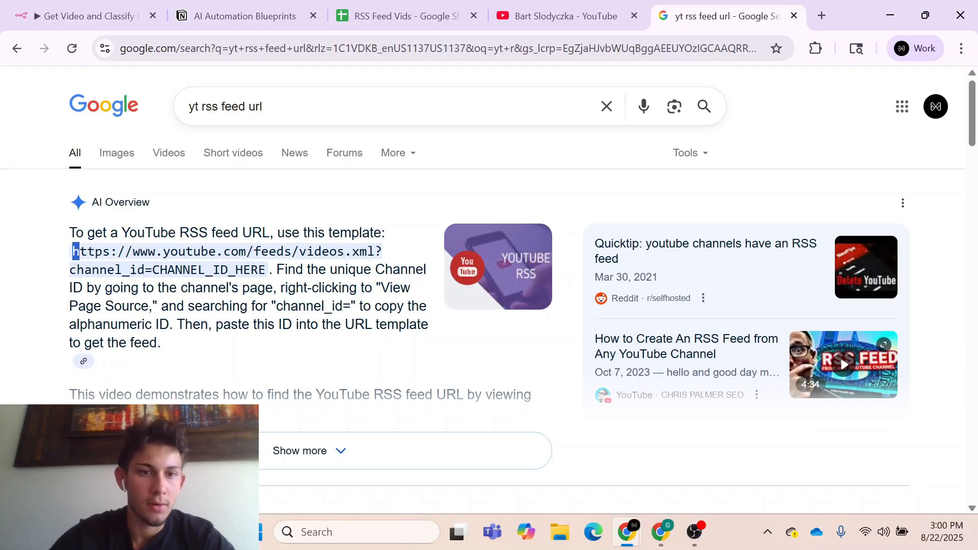
left_click_drag(73, 251, 266, 271)
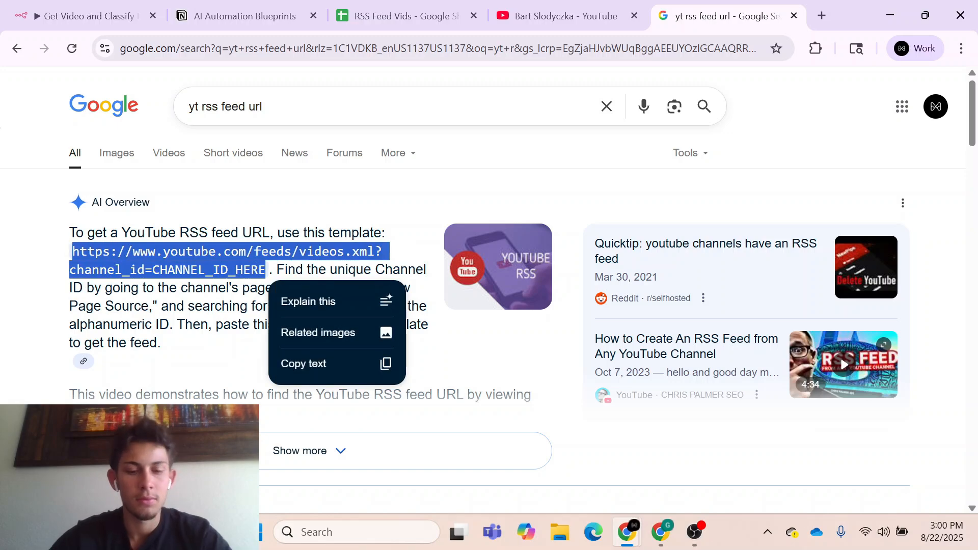
- Paste the feed URL template into the RSS Read node's URL as an expression and remove the CHANNEL_ID_HERE placeholder
left_click(86, 16)
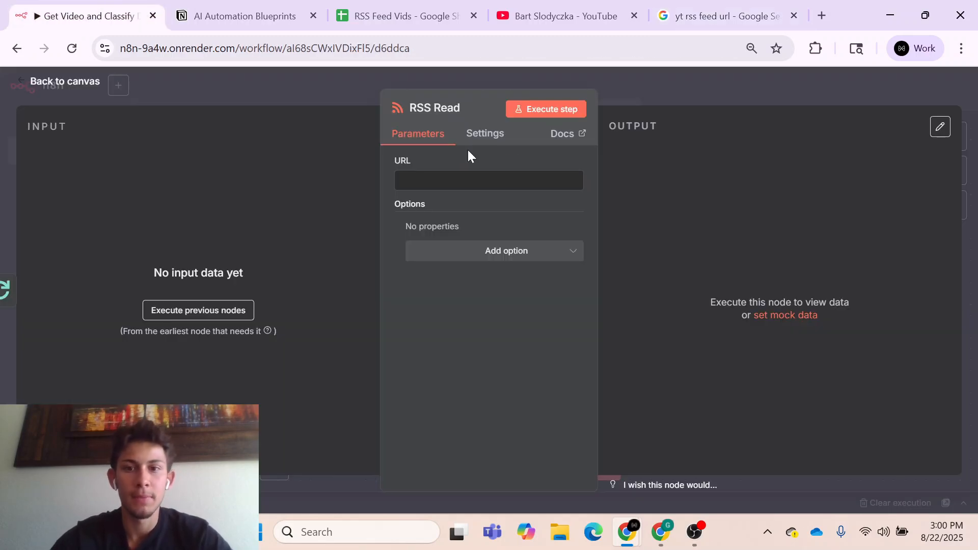
left_click(458, 179)
key("ctrl+v")
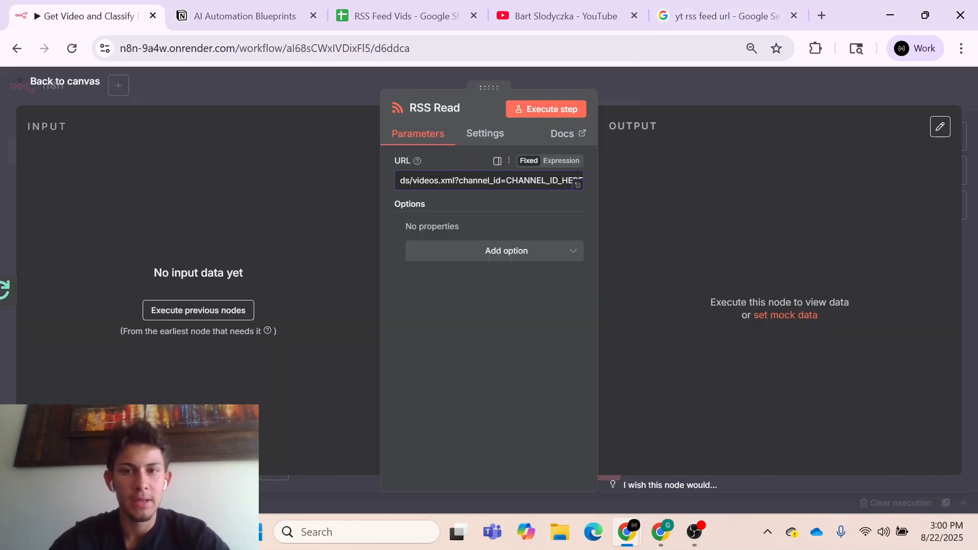
left_click(560, 160)
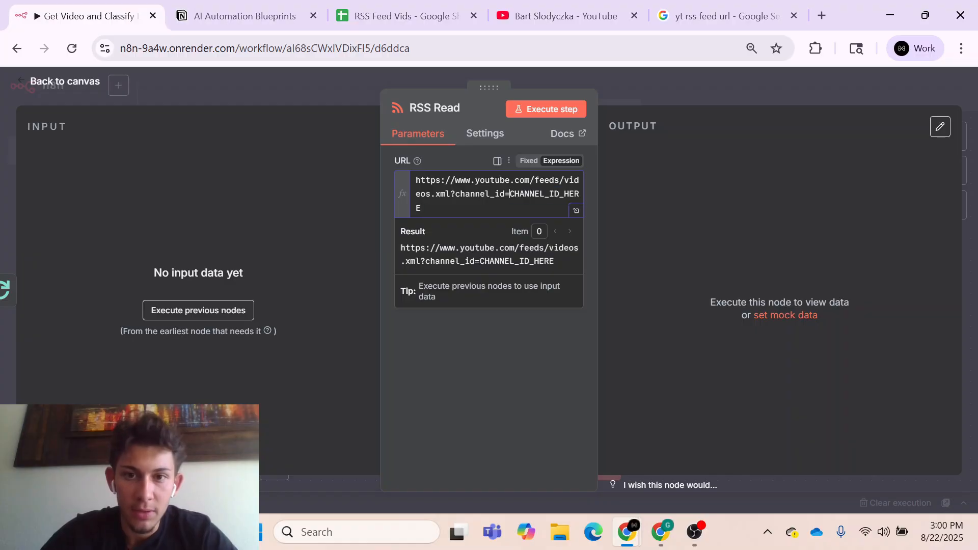
key("ctrl+shift+Right")
key("BackSpace")
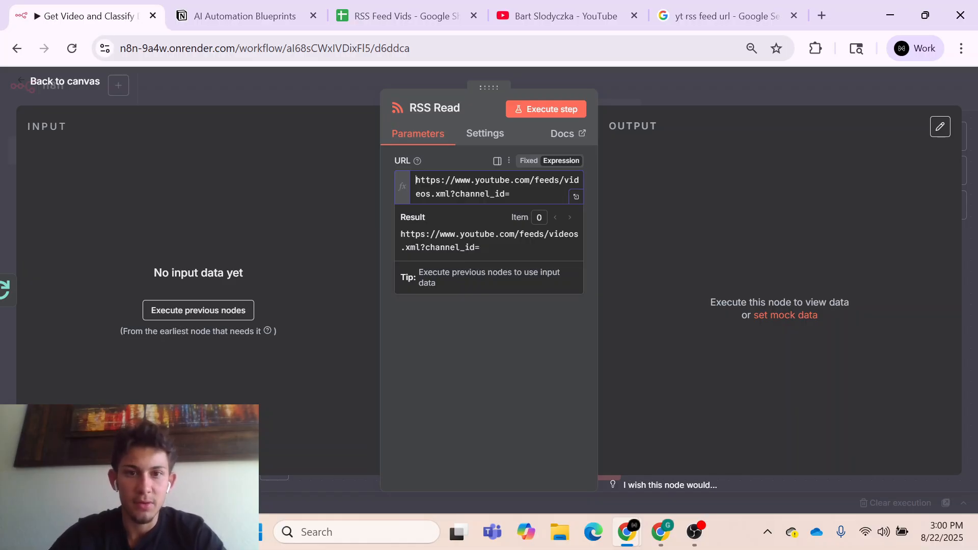
type("{{ ")
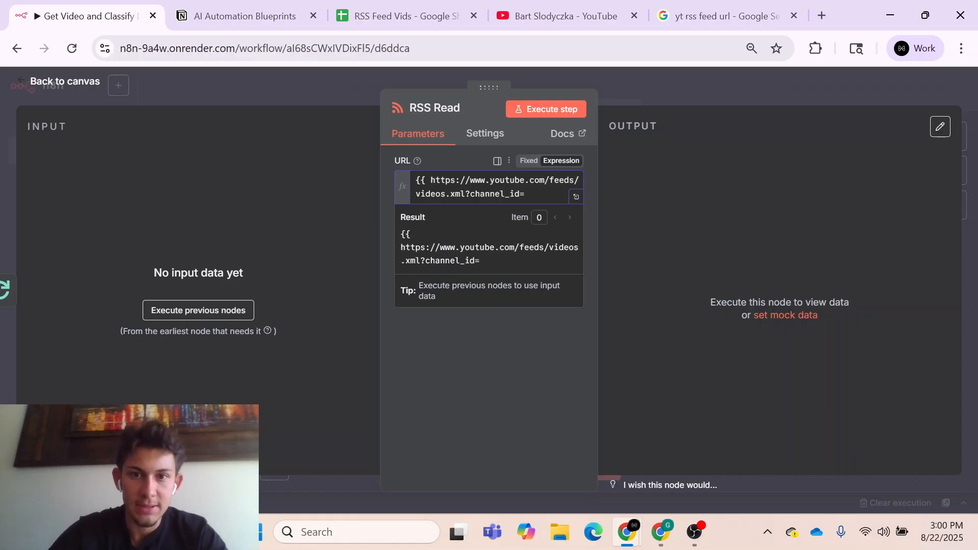
type("}}")
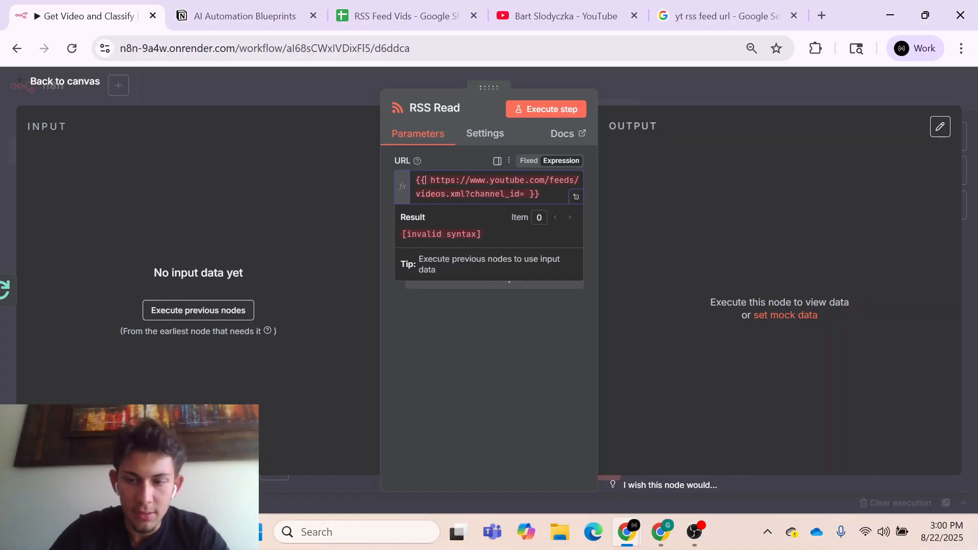
key("Right")
type("'")
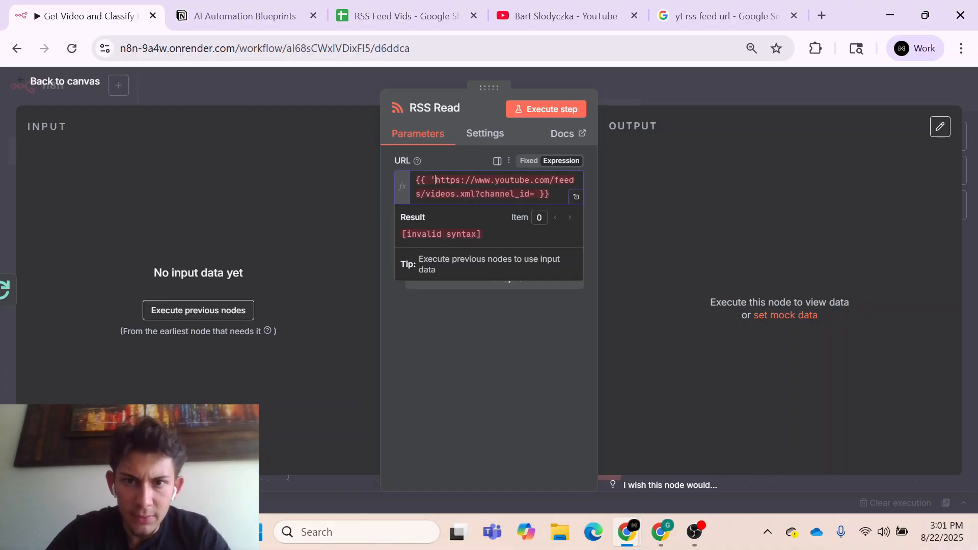
type("'")
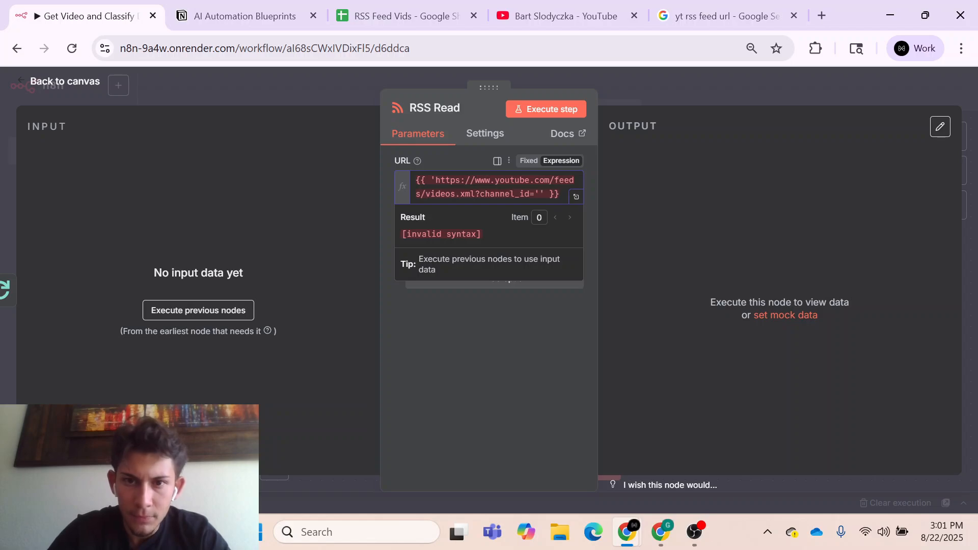
key("BackSpace")
type("'")
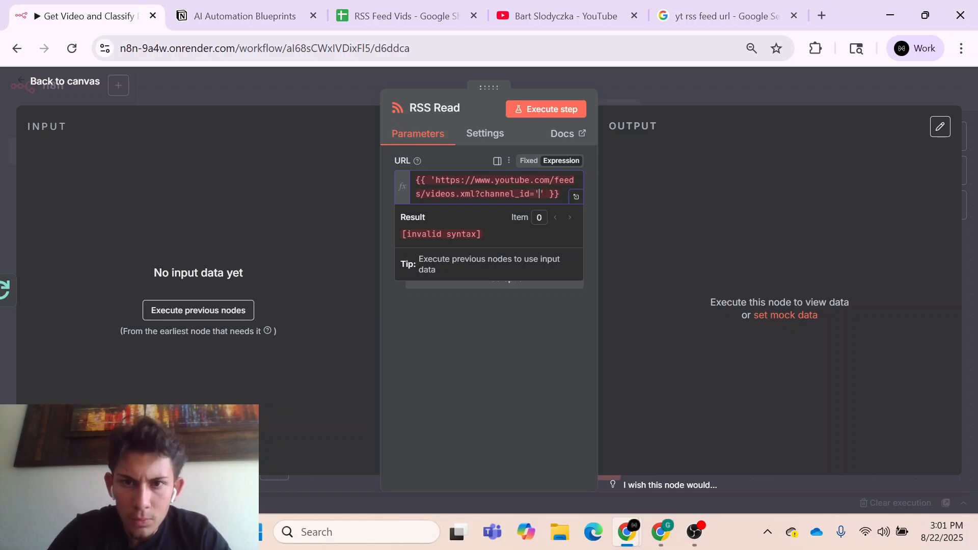
left_click_drag(535, 194, 436, 180)
key("ctrl+c")
key("BackSpace")
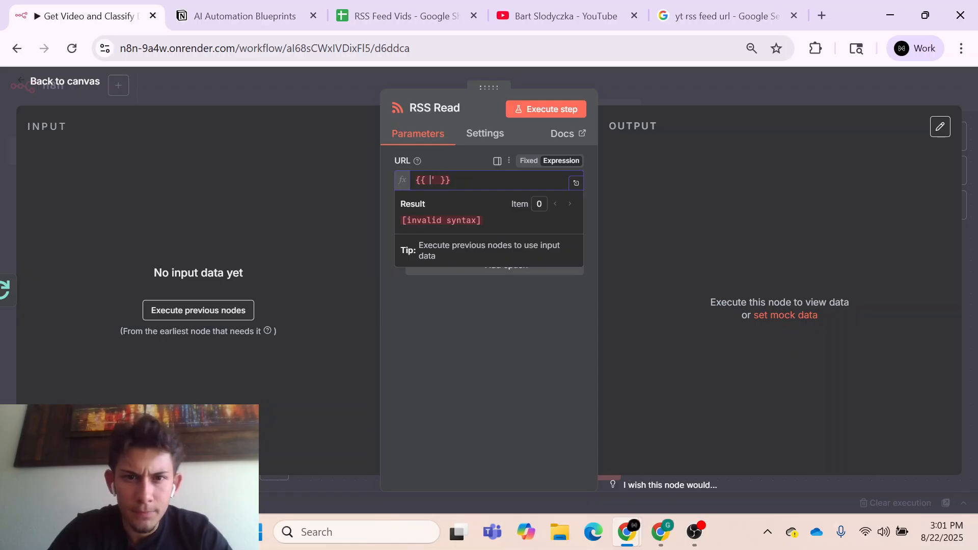
type("'")
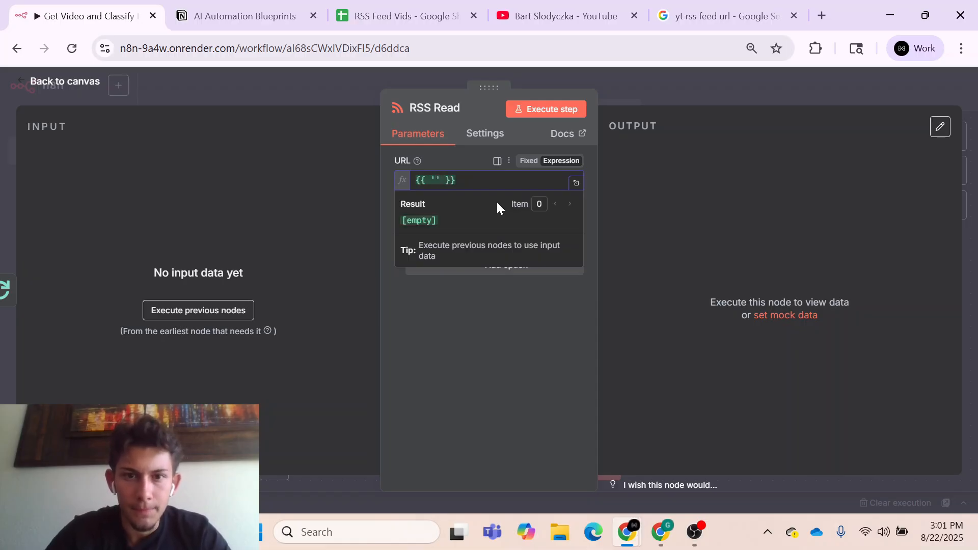
key("ctrl+v")
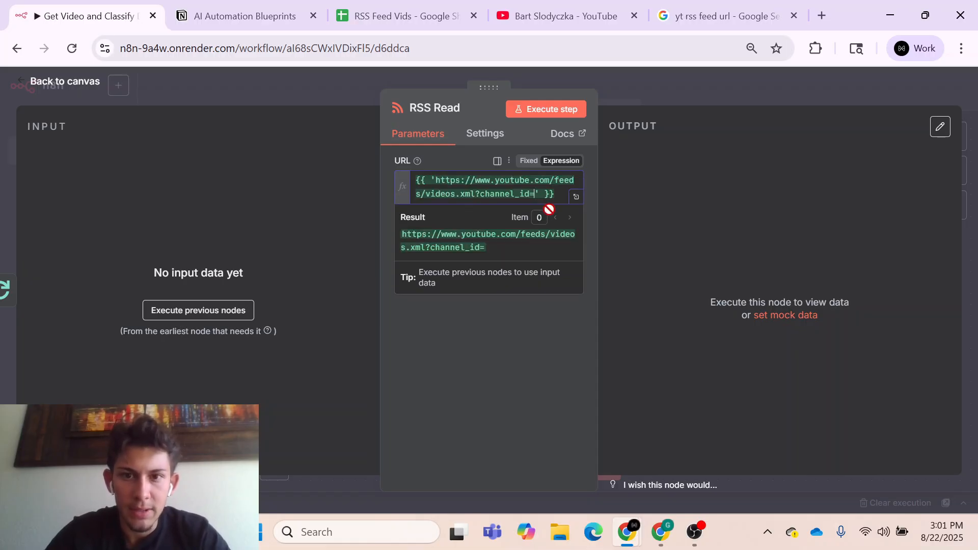
- Append an empty .concat() call to the feed URL string and return to the canvas
type(".con")
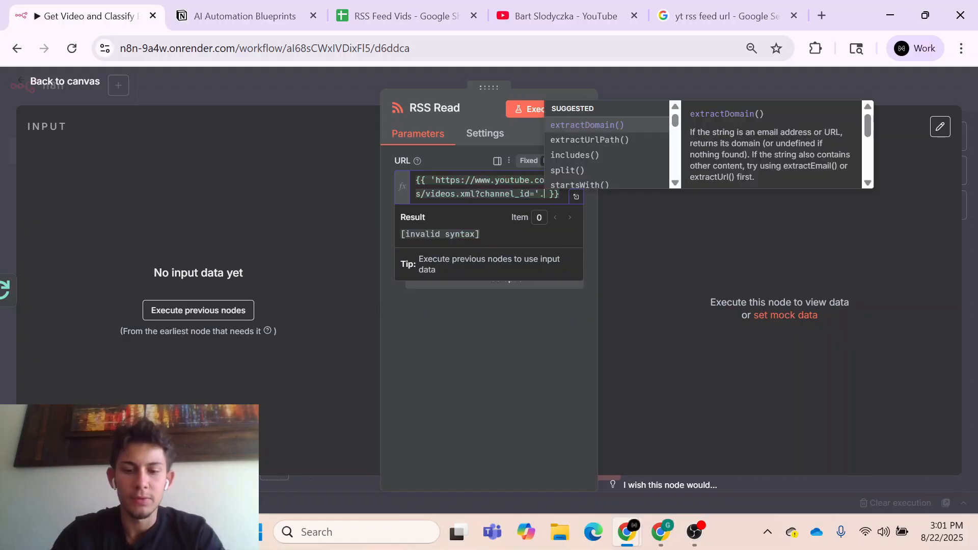
left_click(600, 125)
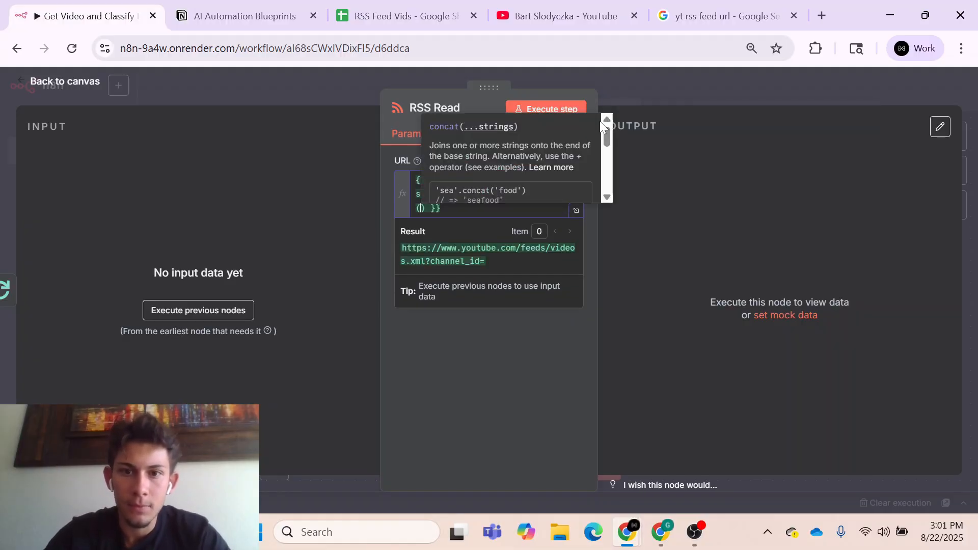
left_click(680, 84)
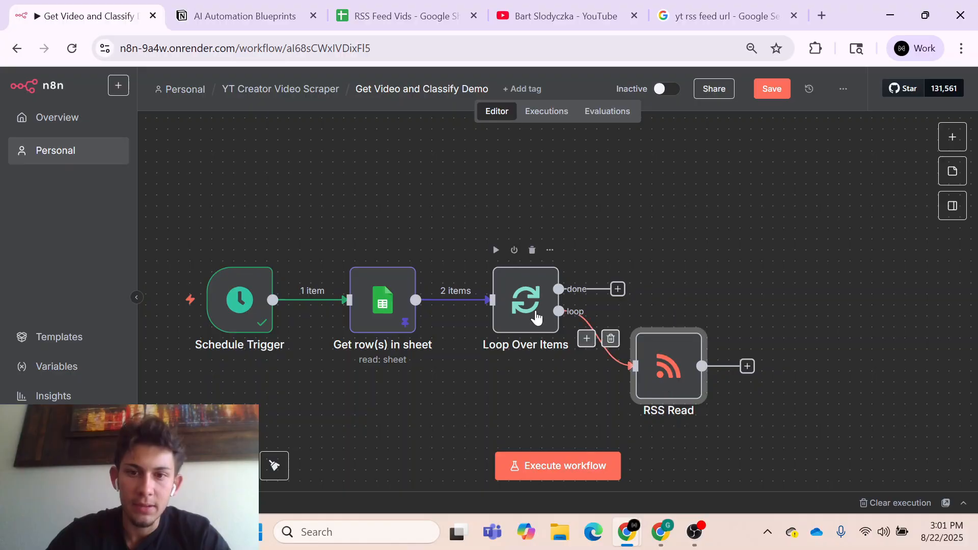
- Execute the Loop Over Items node, check its Loop Branch output and return to the canvas
double_click(537, 317)
left_click(542, 110)
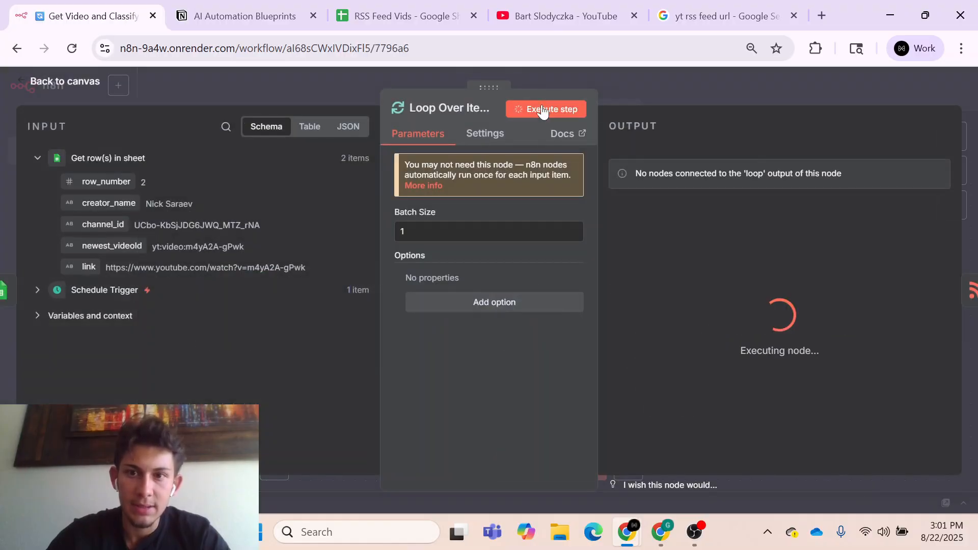
left_click(723, 153)
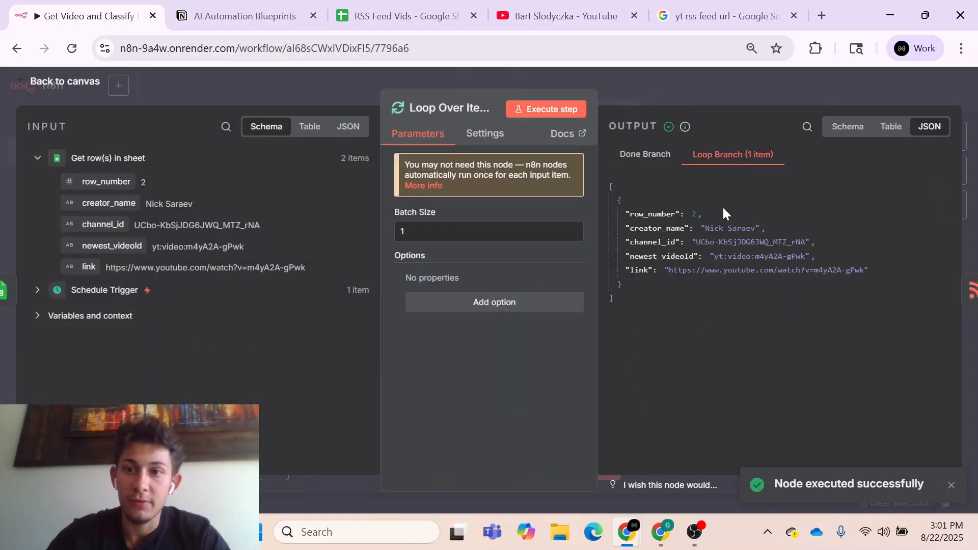
left_click(697, 92)
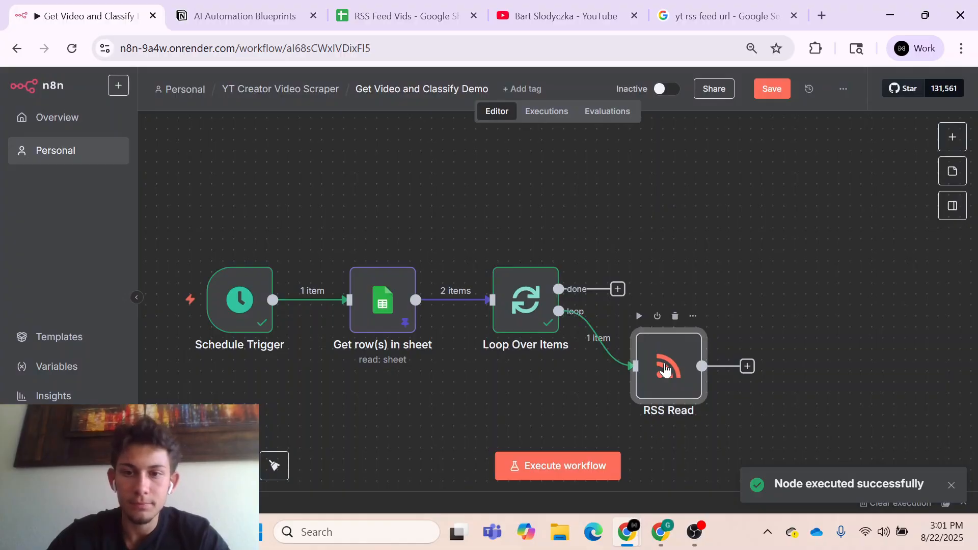
- Insert the channel_id field from Loop Over Items into the URL's concat() call in RSS Read and check the resulting feed address
double_click(665, 370)
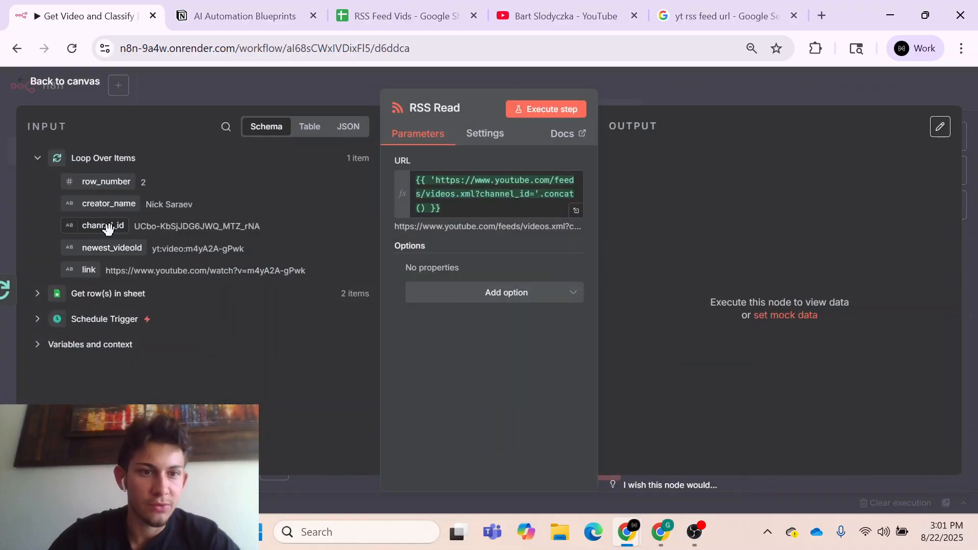
left_click_drag(108, 229, 421, 208)
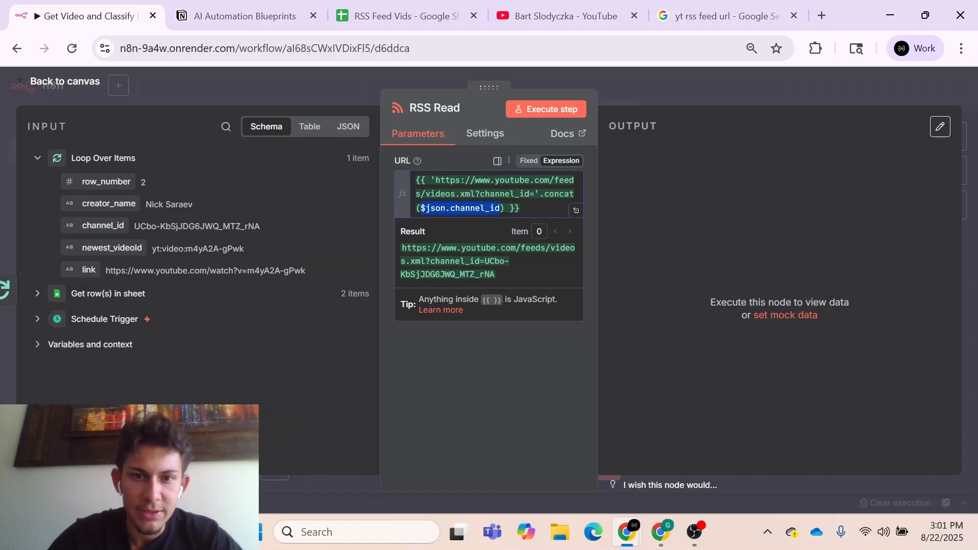
left_click_drag(402, 248, 495, 275)
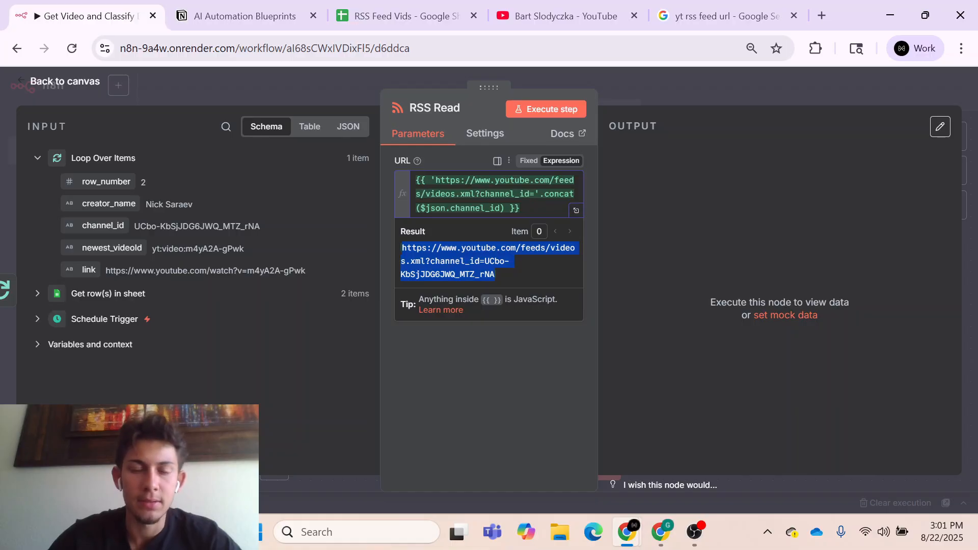
- Execute the RSS Read node and review the video items in its output
left_click(557, 112)
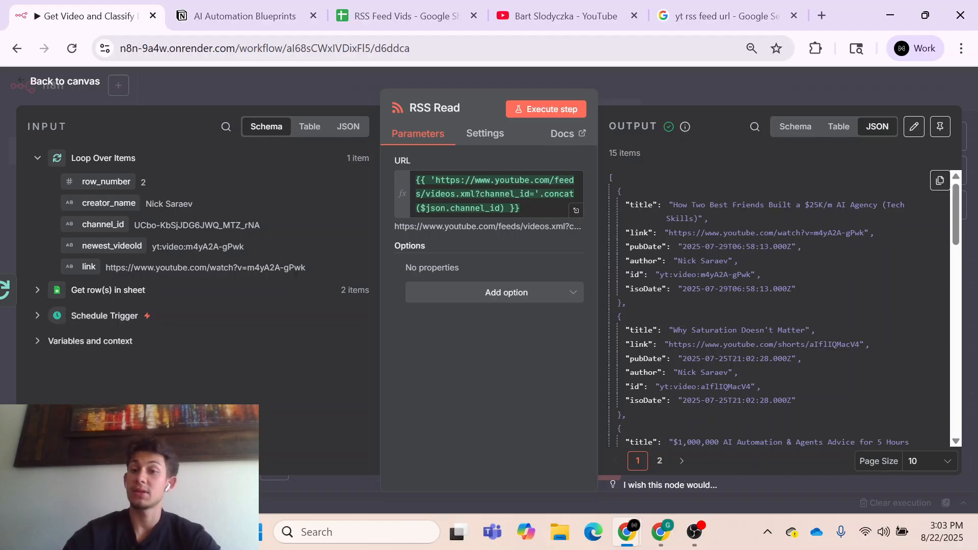
scroll(729, 291, "down", 9)
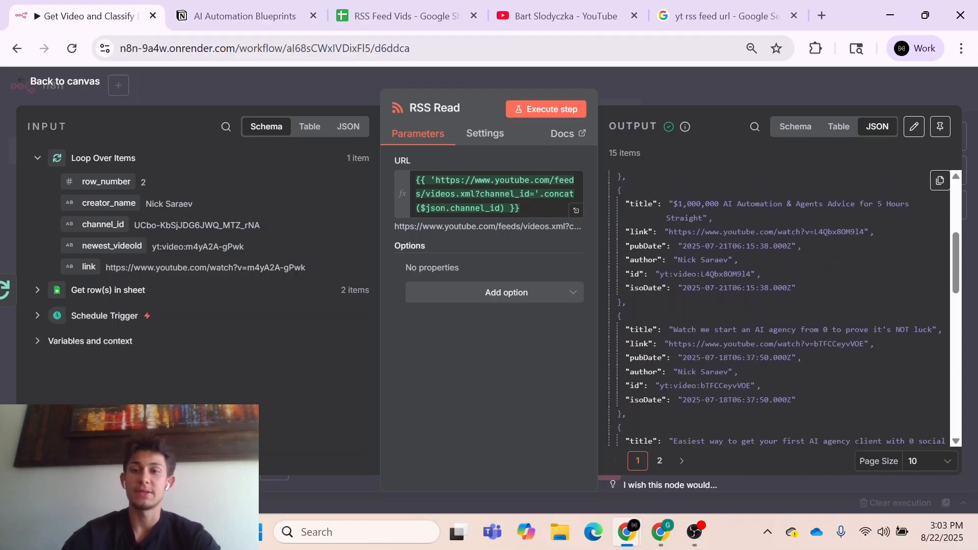
scroll(729, 295, "down", 9)
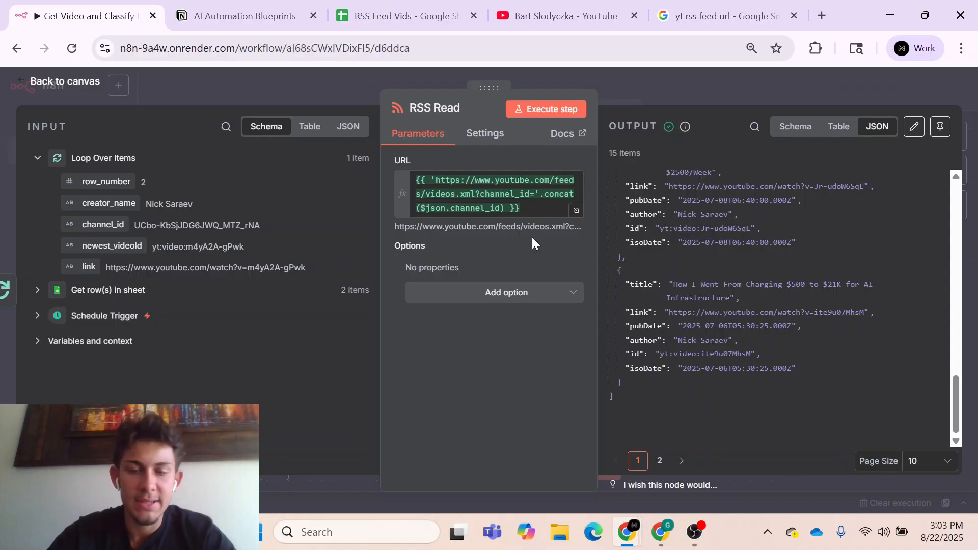
- Switch to the RSS Feed Vids sheet and copy the full channel_id from cell B3
left_click(425, 20)
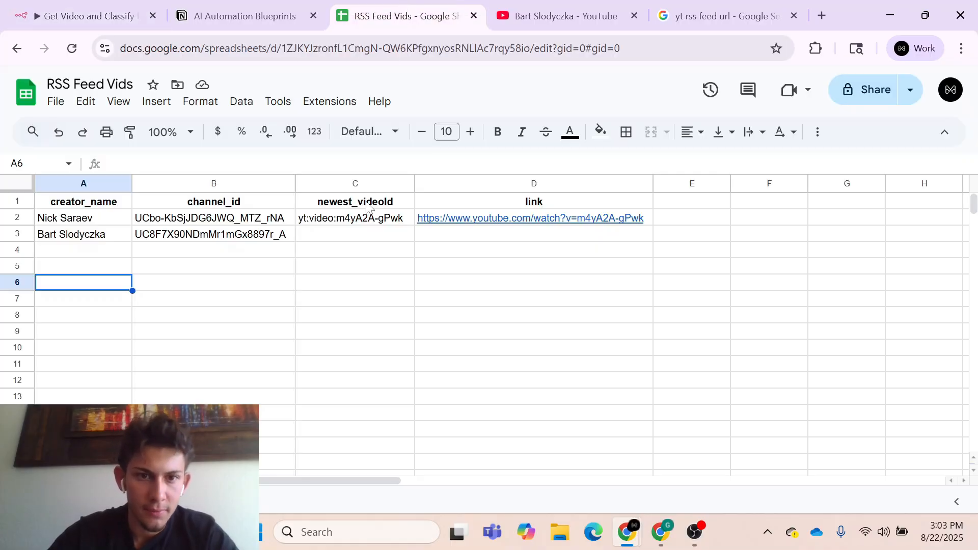
double_click(283, 236)
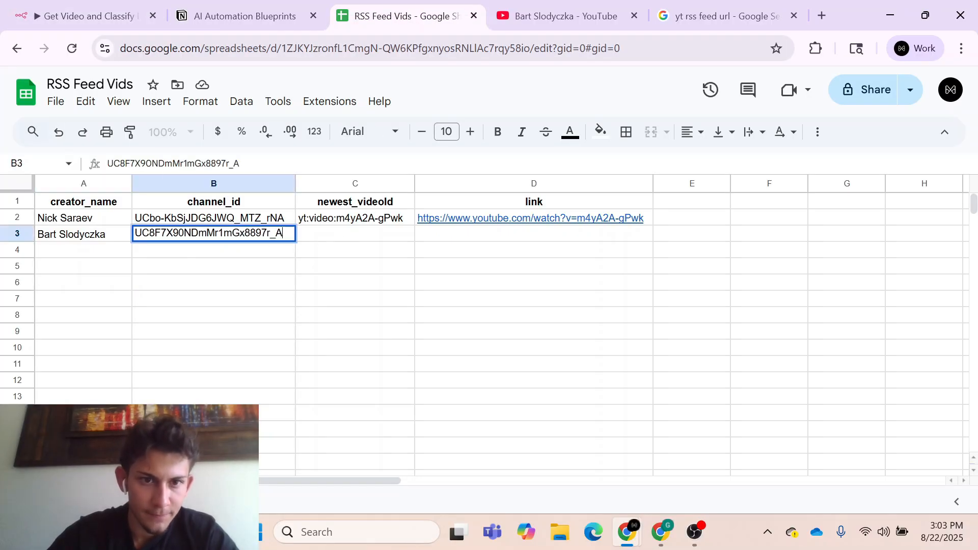
left_click_drag(284, 234, 126, 235)
type("UC8F7X90NDmMr1mGx8897r_A")
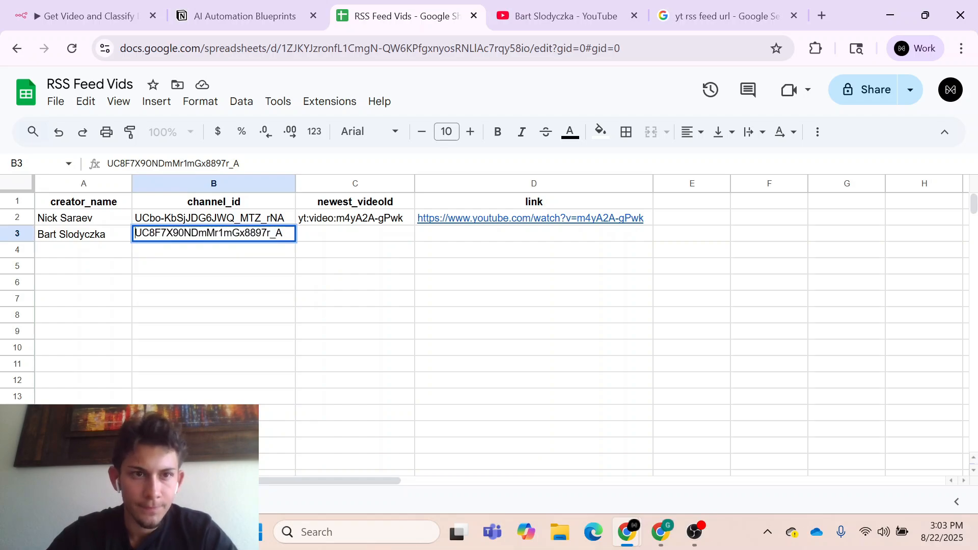
key("Home")
left_click_drag(278, 233, 134, 234)
key("ctrl+c")
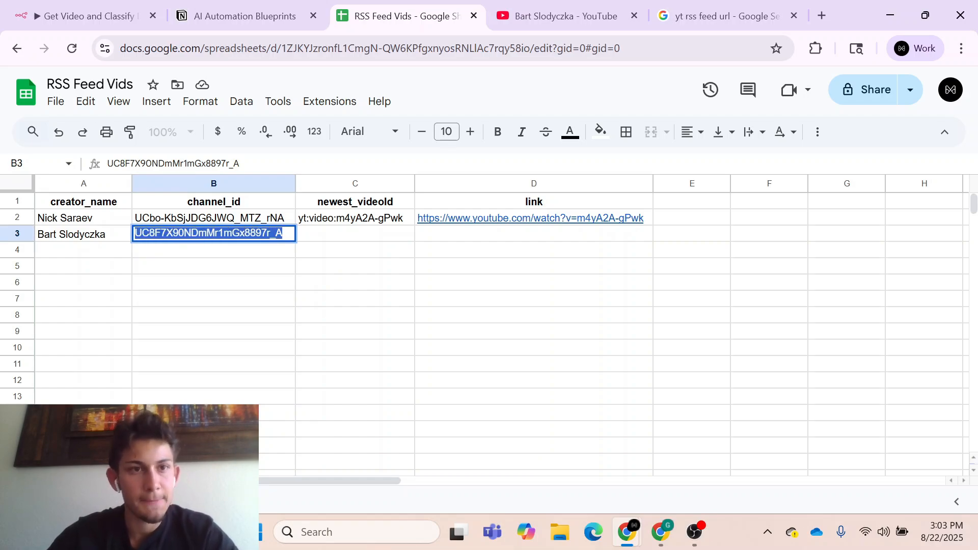
- Replace the RSS Read URL expression in n8n with the plain YouTube feed address ending in the copied channel ID, and execute the node
left_click(76, 15)
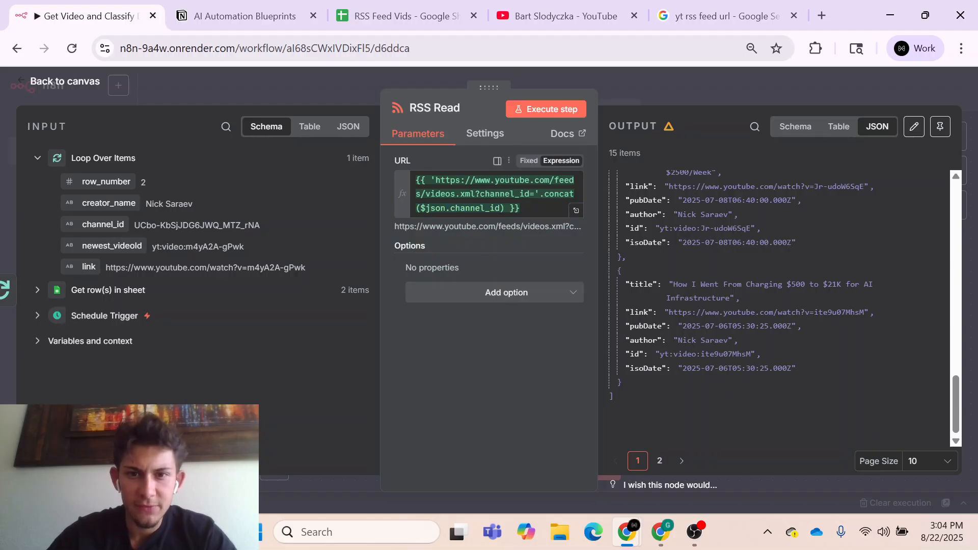
left_click_drag(505, 208, 535, 195)
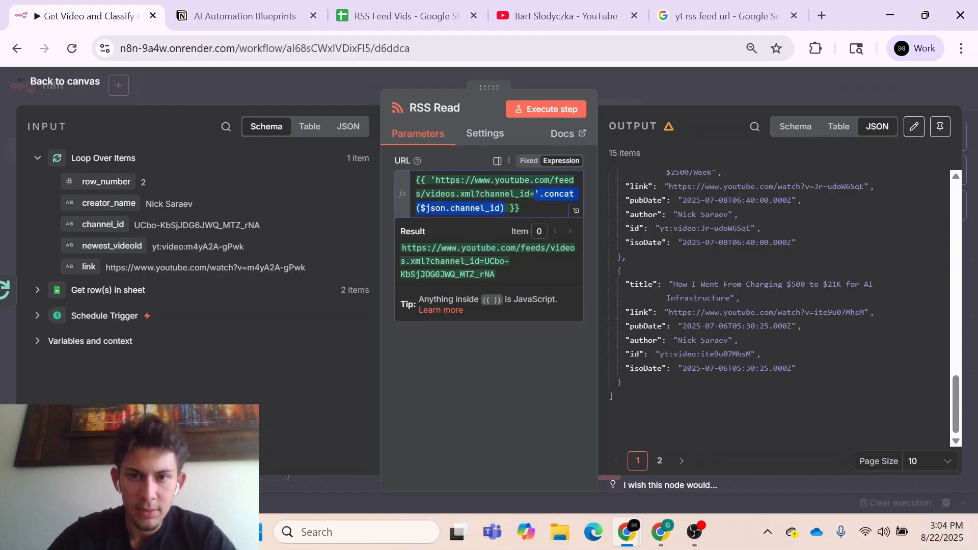
key("ctrl+v")
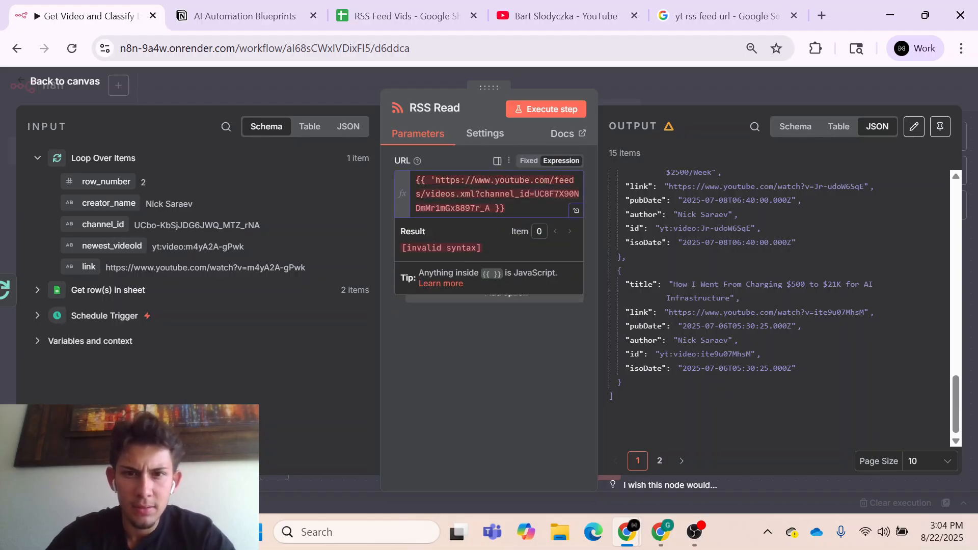
key("BackSpace")
key("BackSpace")
key("BackSpace")
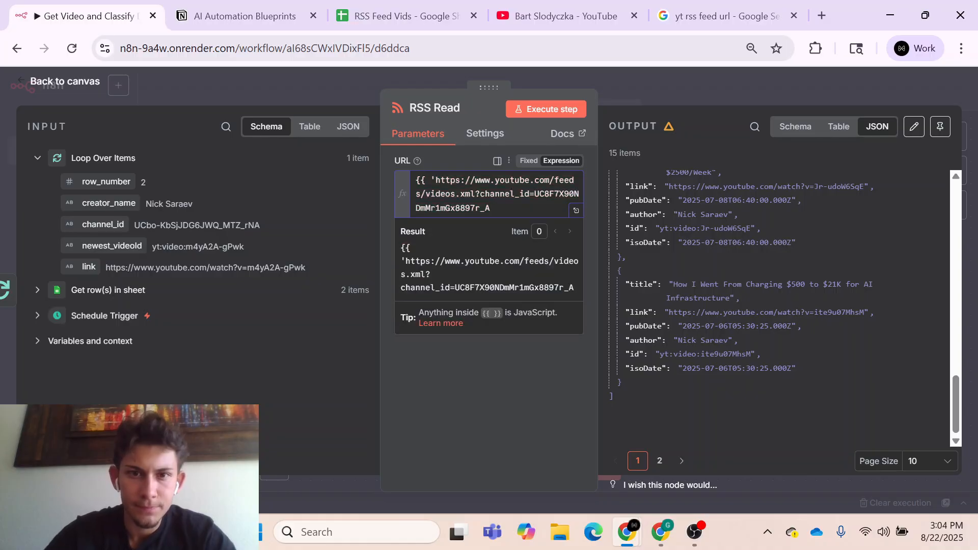
key("BackSpace")
key("BackSpace")
key("BackSpace")
key("BackSpace")
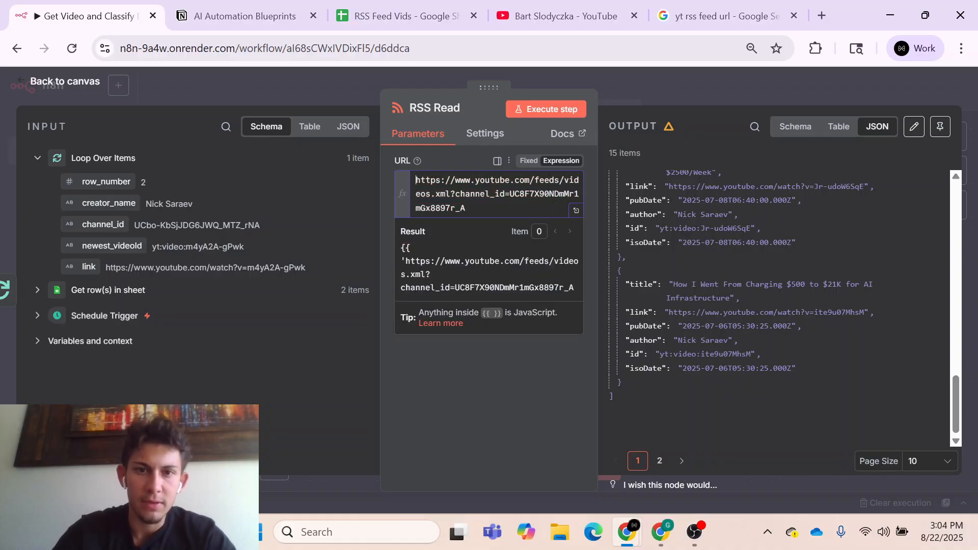
left_click(428, 166)
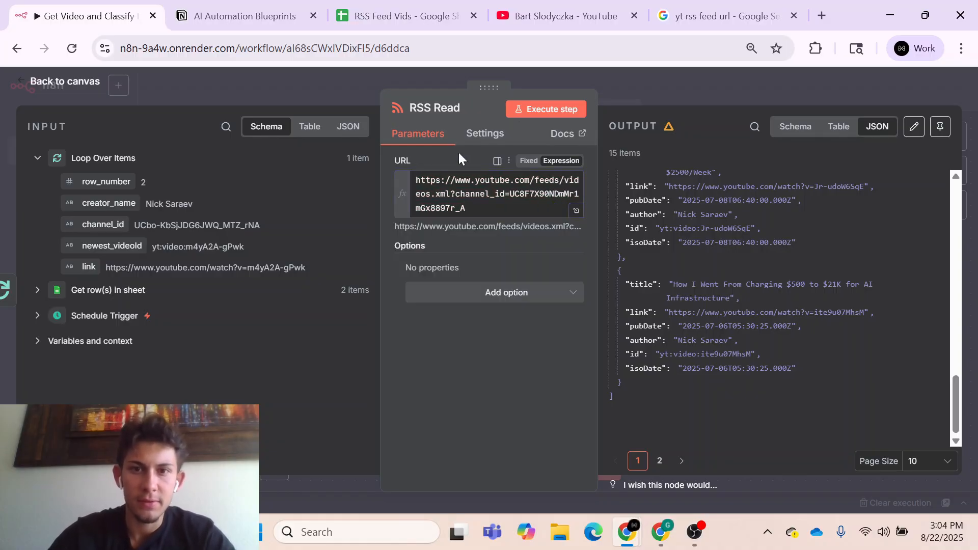
left_click(549, 108)
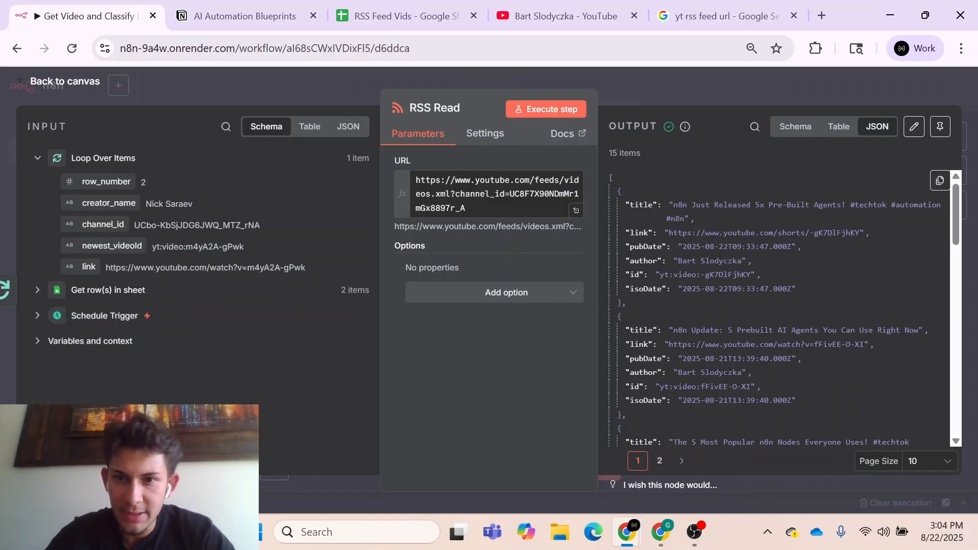
- Copy the first output item's id, yt:video:-gK7DlFjhKY, into newest_videoId cell C3 of the RSS Feed Vids sheet
left_click_drag(660, 275, 746, 274)
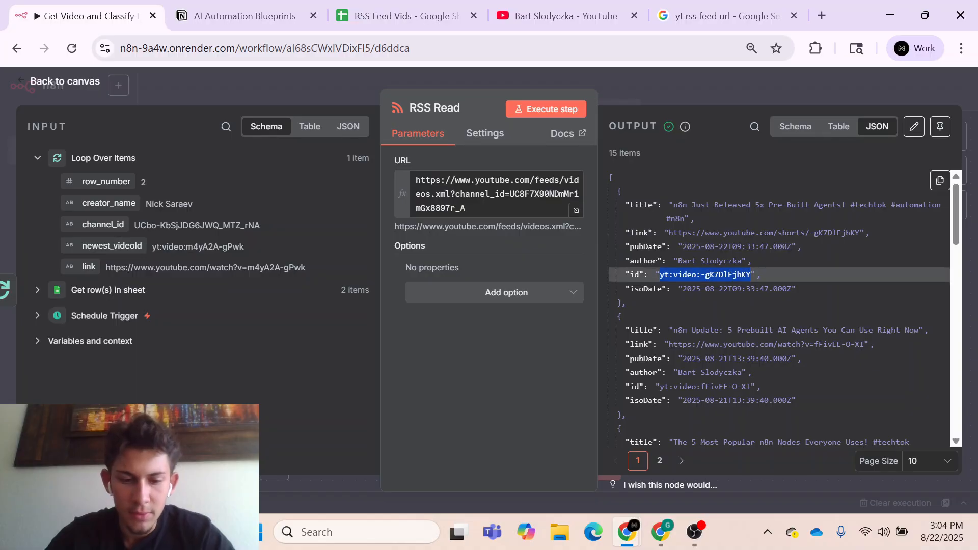
left_click(433, 16)
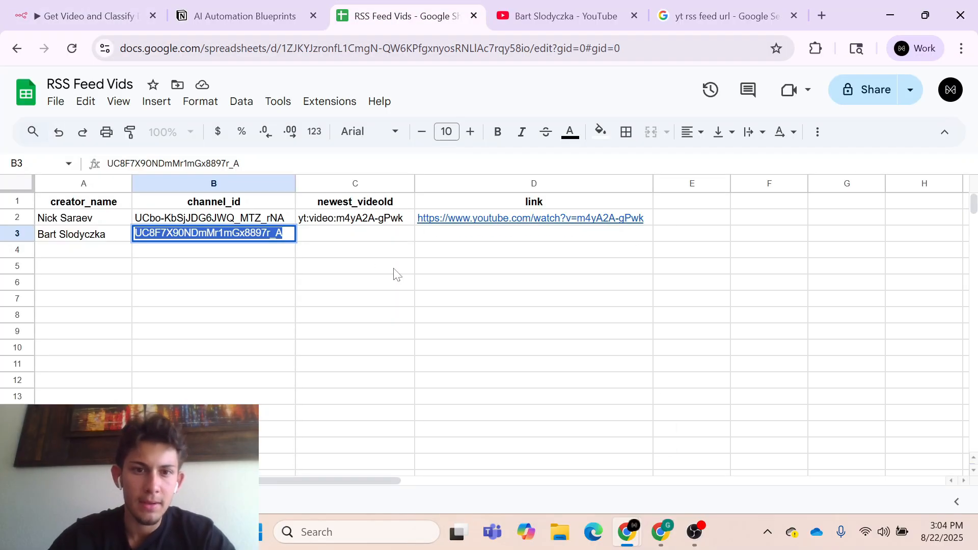
left_click(332, 233)
key("Return")
type("yt:video:-gK7DlFjhKY")
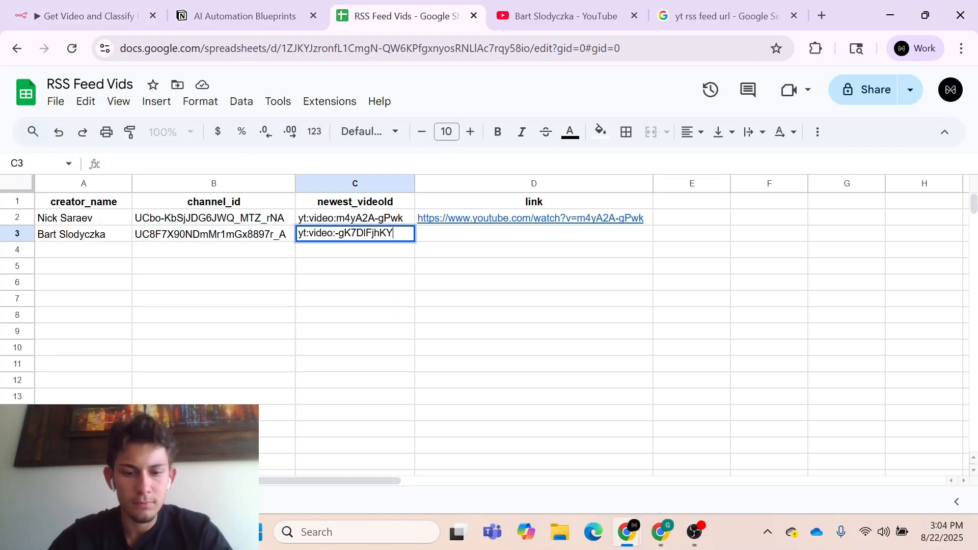
left_click(363, 285)
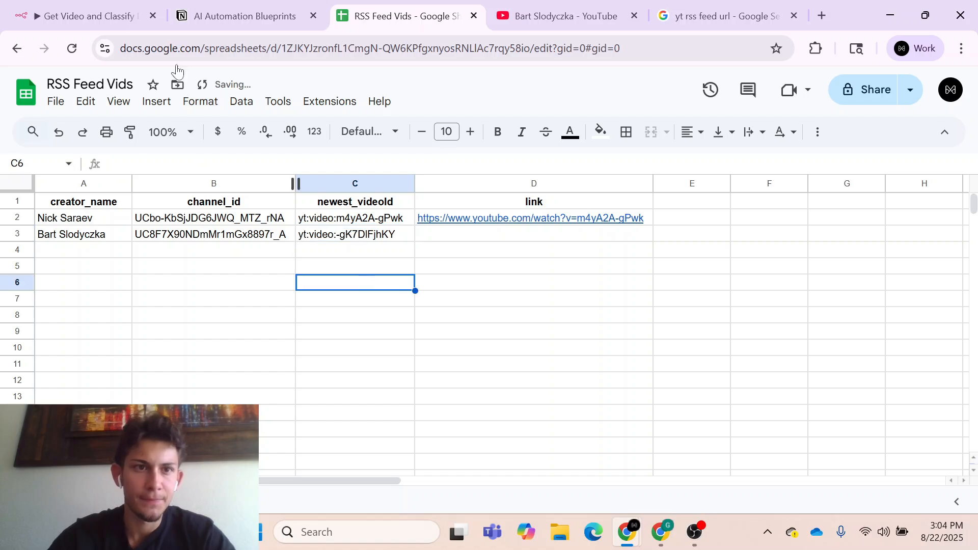
left_click(86, 15)
left_click_drag(668, 232, 854, 232)
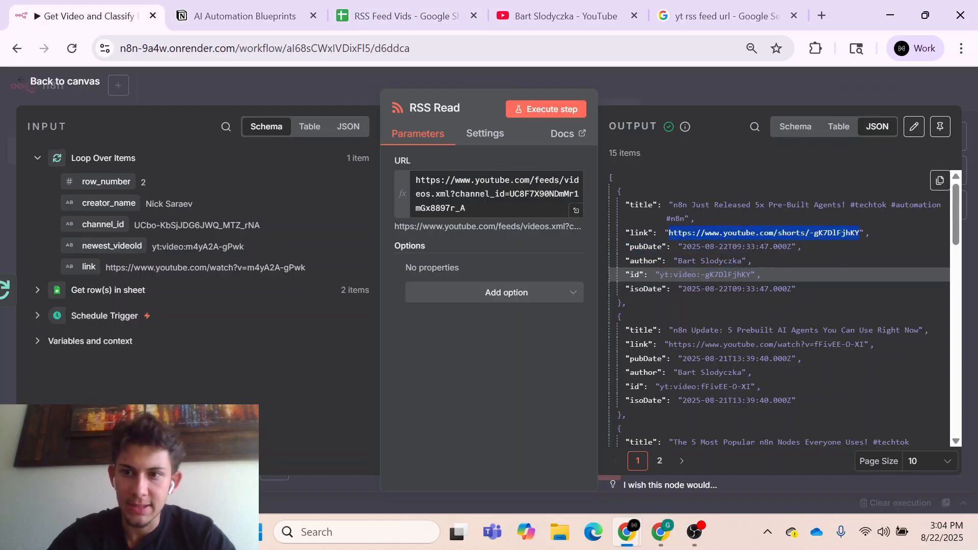
left_click(403, 16)
double_click(502, 240)
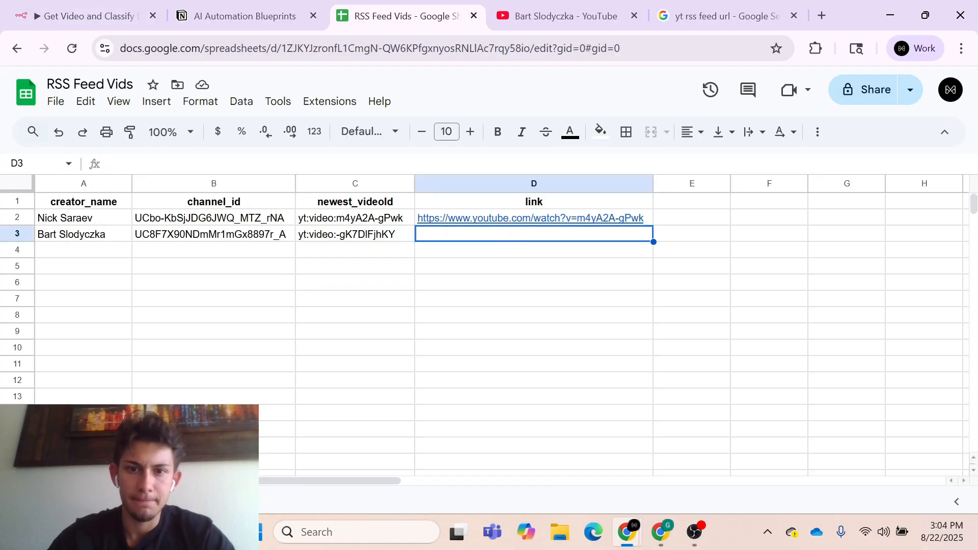
type("https://www.youtube.com/shorts/-gK7DlFjhKY")
left_click(502, 304)
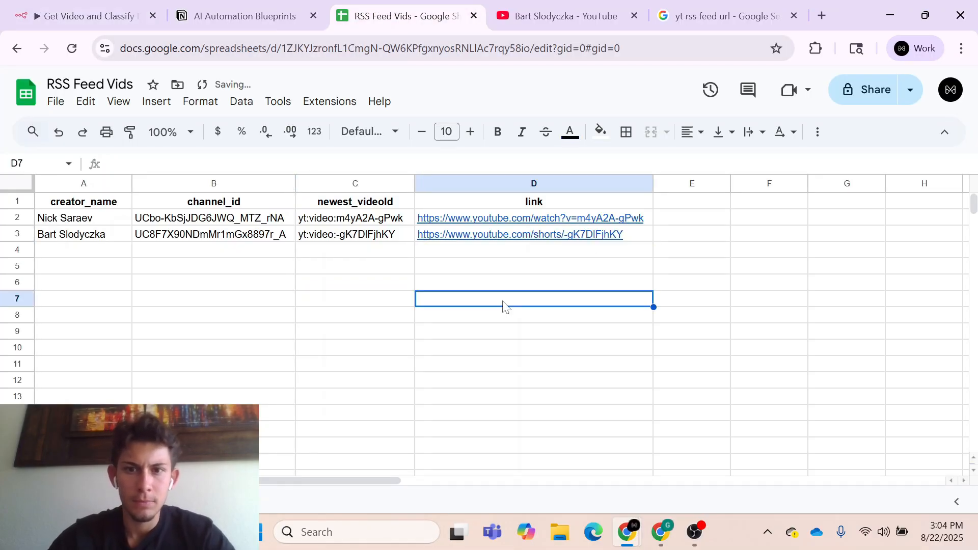
left_click(113, 21)
left_click(465, 208)
left_click_drag(465, 208, 400, 173)
key("ctrl+c")
key("BackSpace")
key("BackSpace")
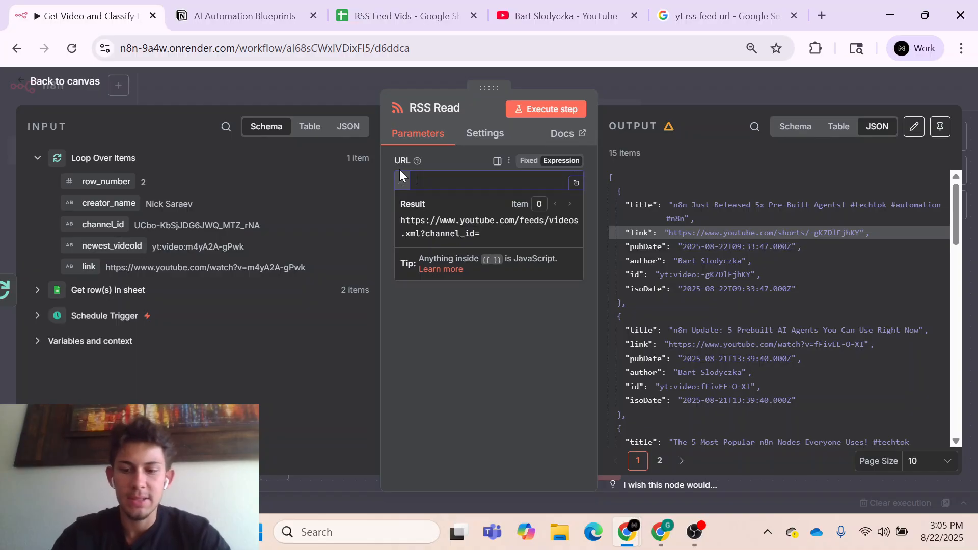
type("{{ '")
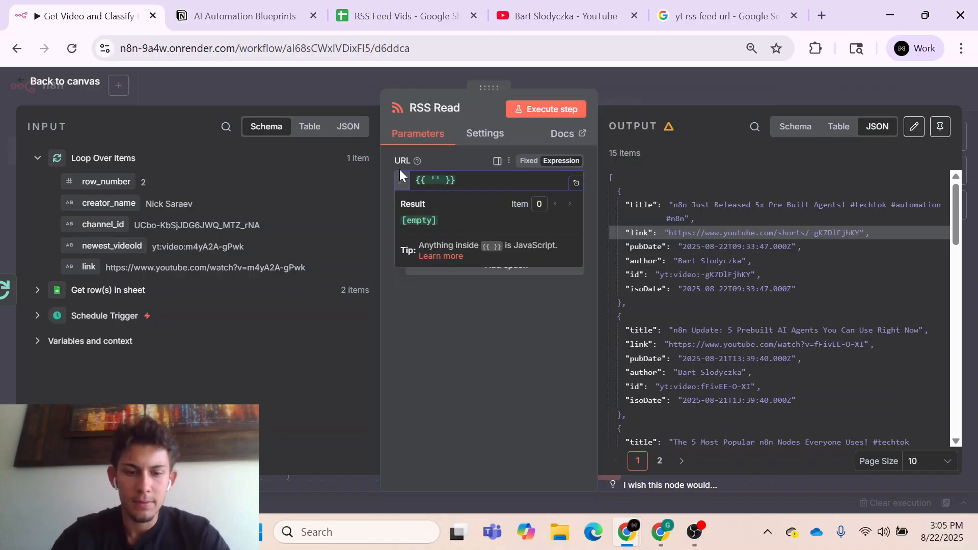
key("ctrl+v")
type(".conca")
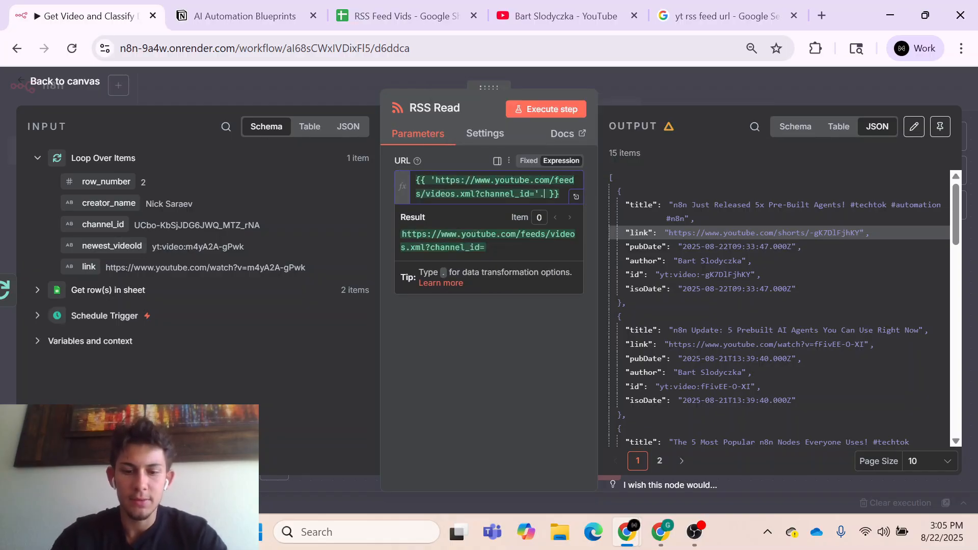
key("Return")
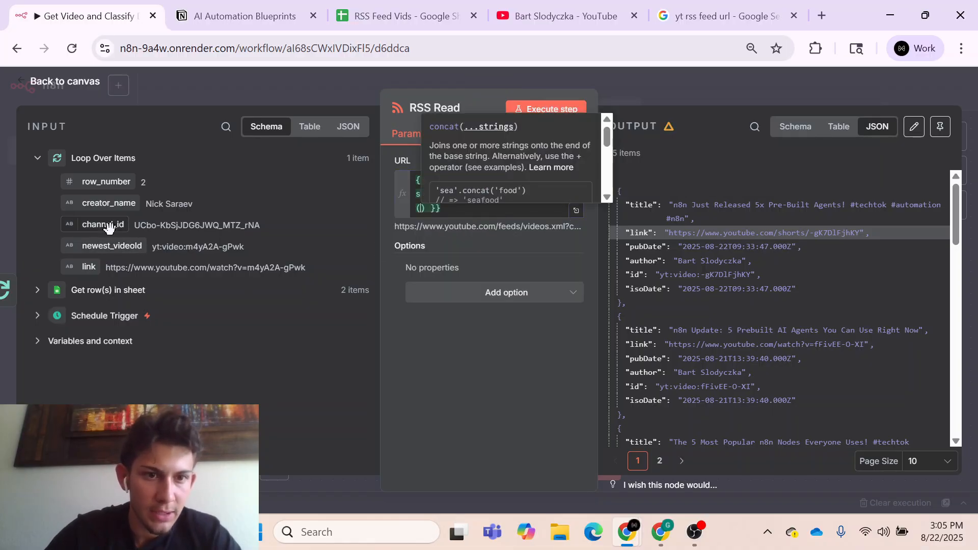
left_click_drag(106, 224, 419, 209)
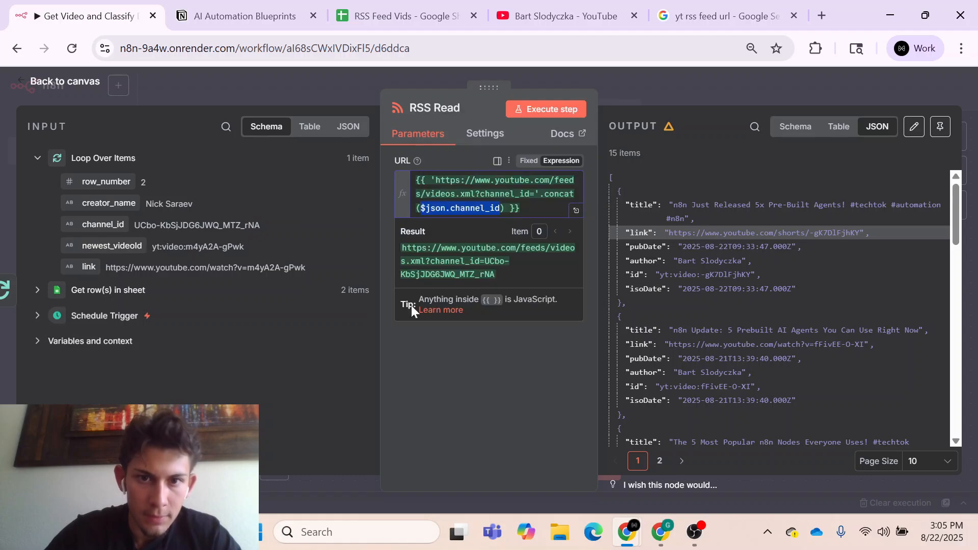
left_click(458, 383)
- Execute the RSS Read node with the dynamic URL and reposition the node on the canvas beside the loop output
left_click(546, 108)
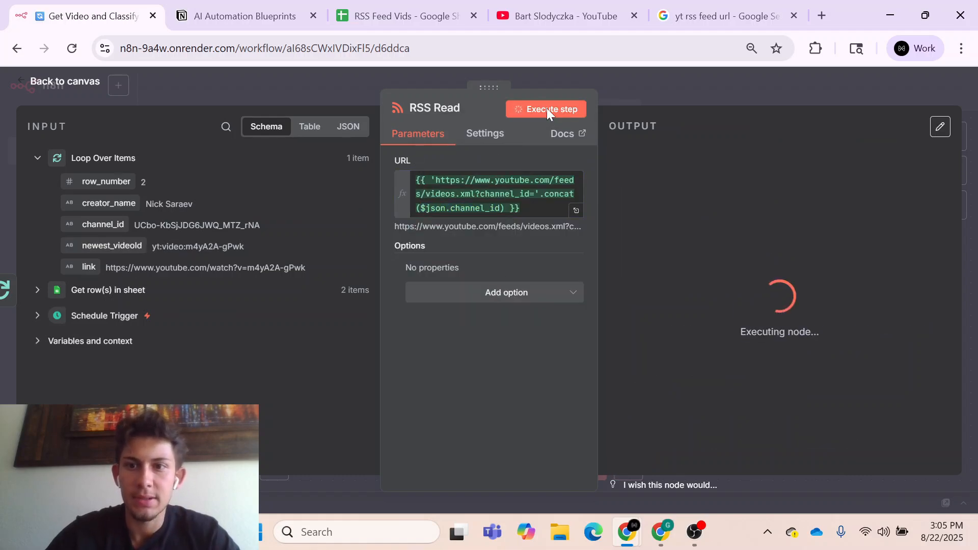
left_click(689, 94)
left_click_drag(667, 369, 688, 337)
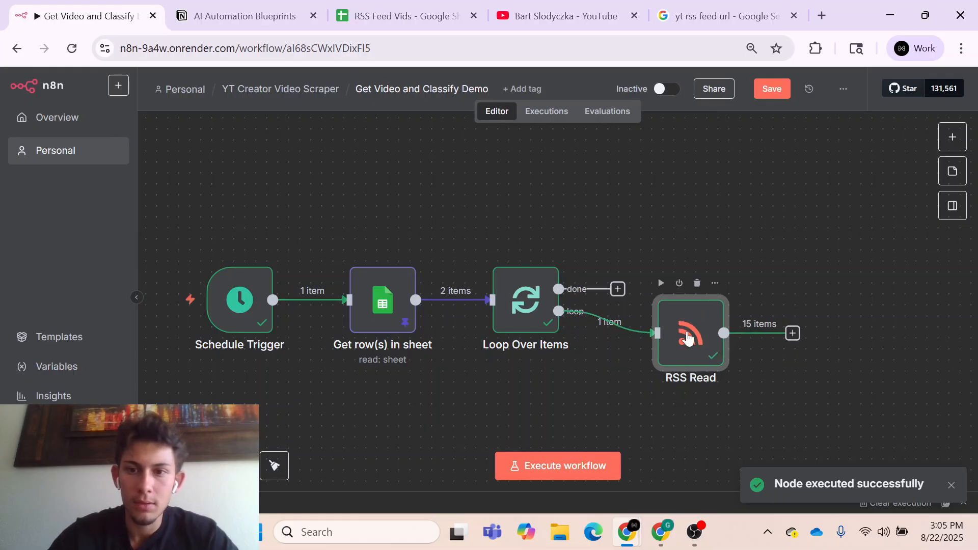
- Add a Code node after RSS Read on the canvas
scroll(694, 410, "right", 5)
scroll(679, 415, "down", 1)
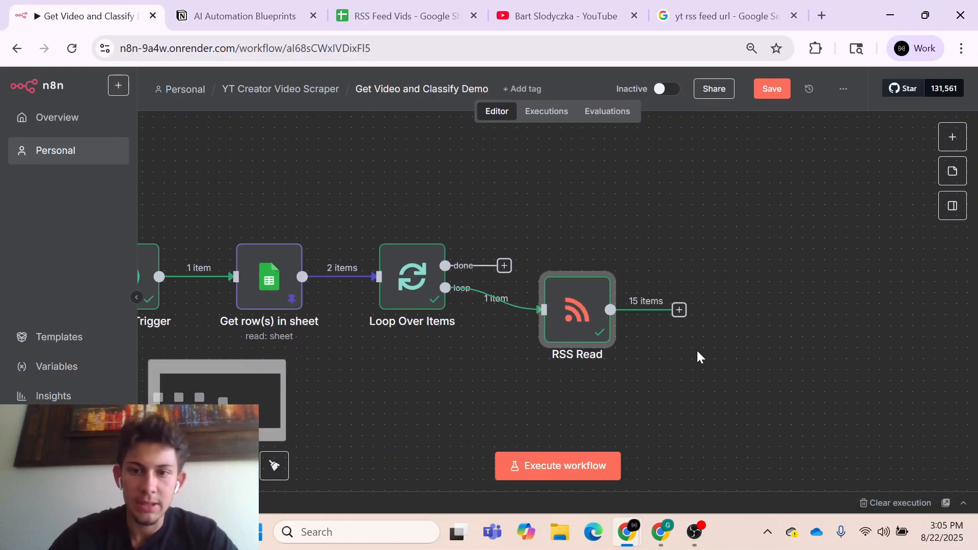
scroll(695, 352, "right", 3)
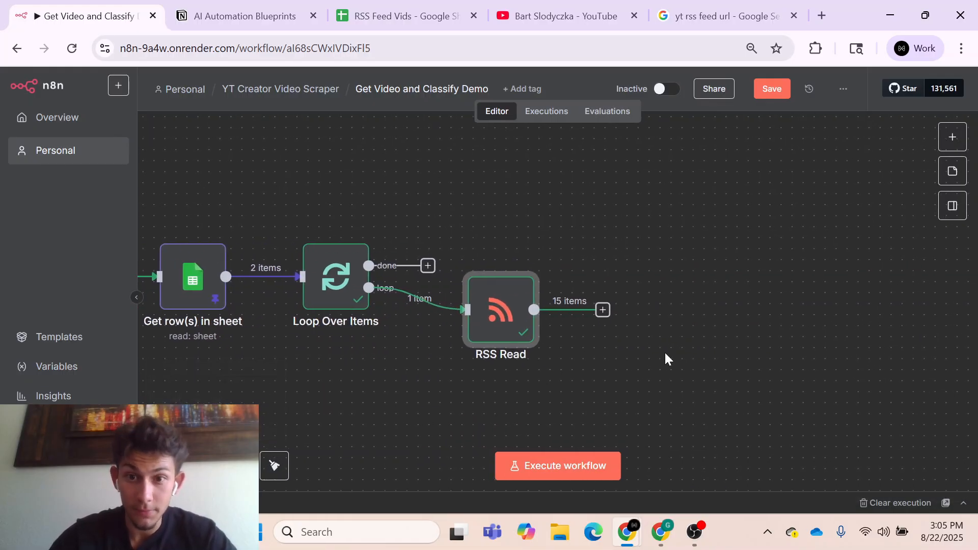
left_click(605, 315)
type("code")
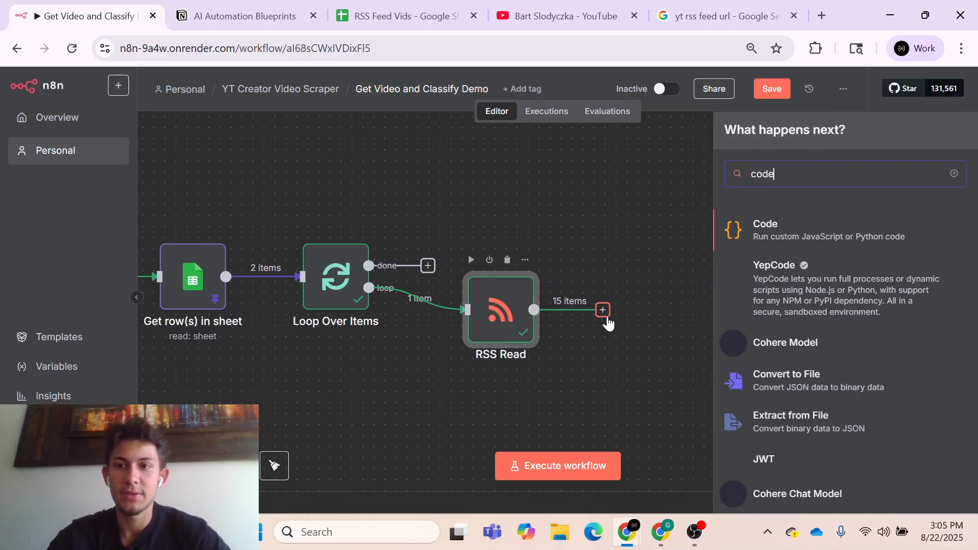
left_click(777, 230)
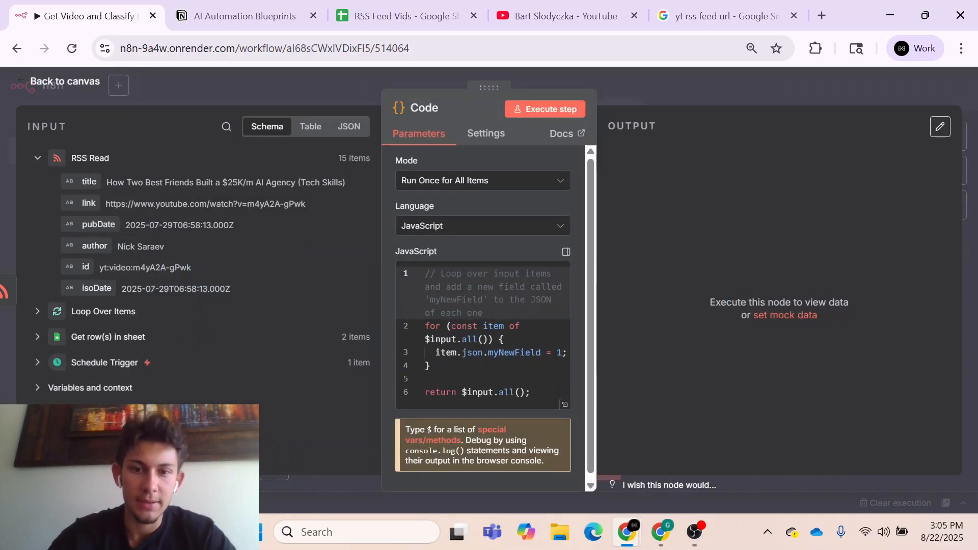
- Replace the Code node's default JavaScript with return $input.first()
left_click_drag(533, 397, 410, 274)
key("BackSpace")
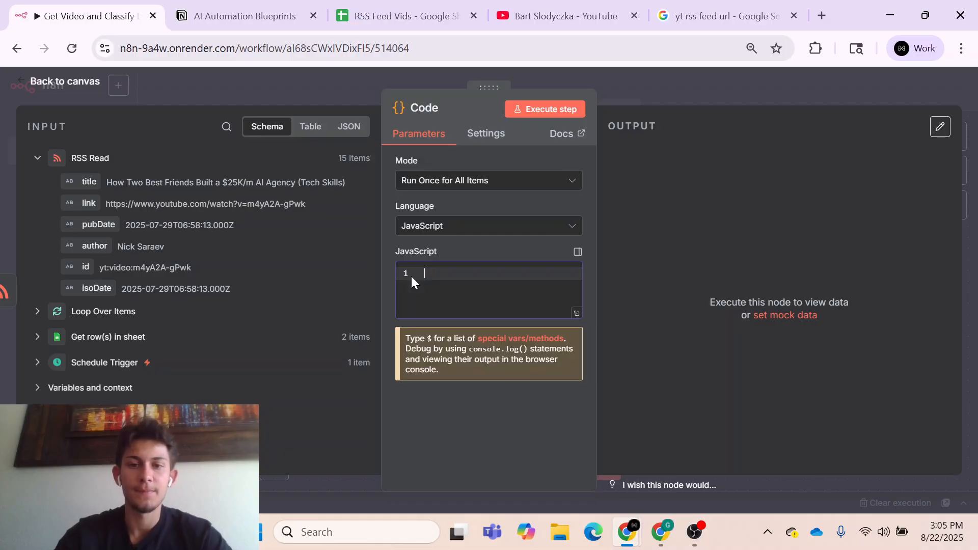
type("return inp")
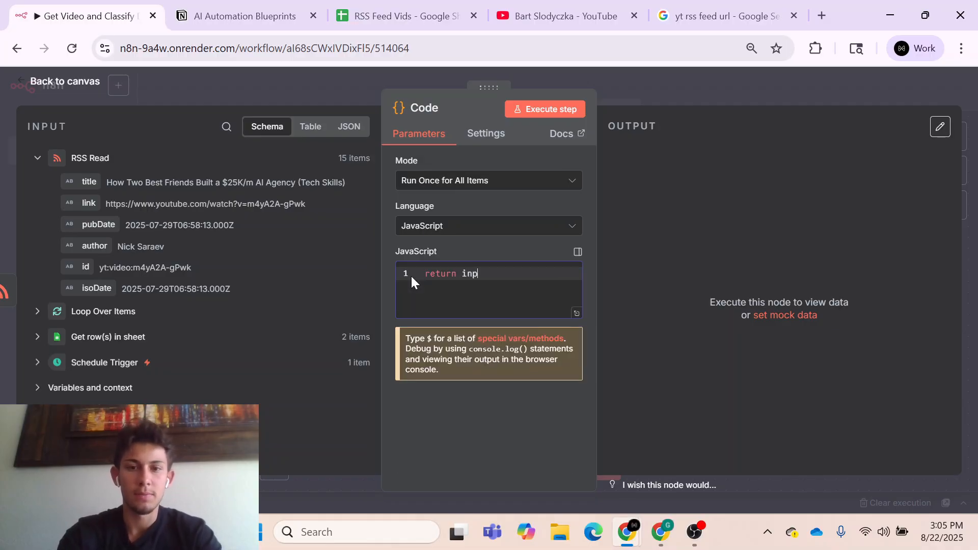
key("BackSpace")
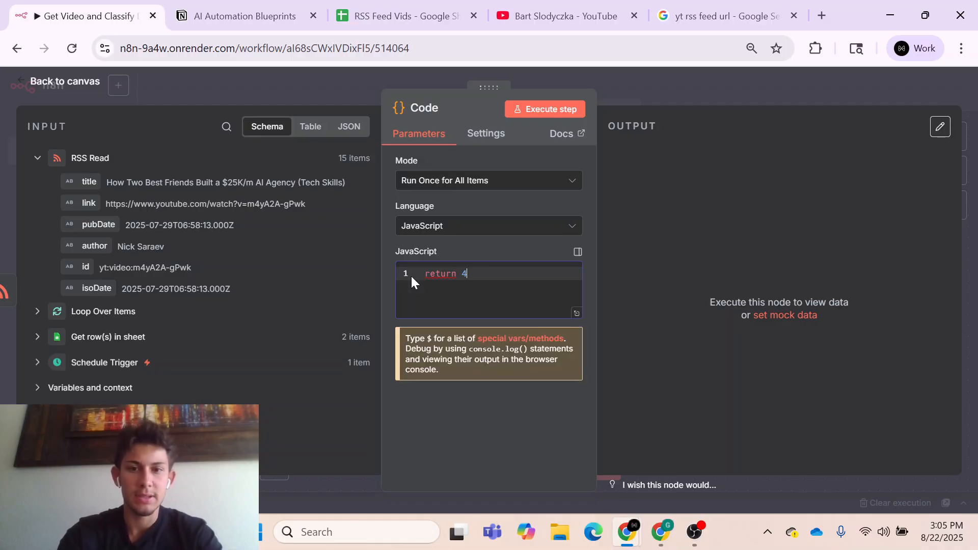
type("$input")
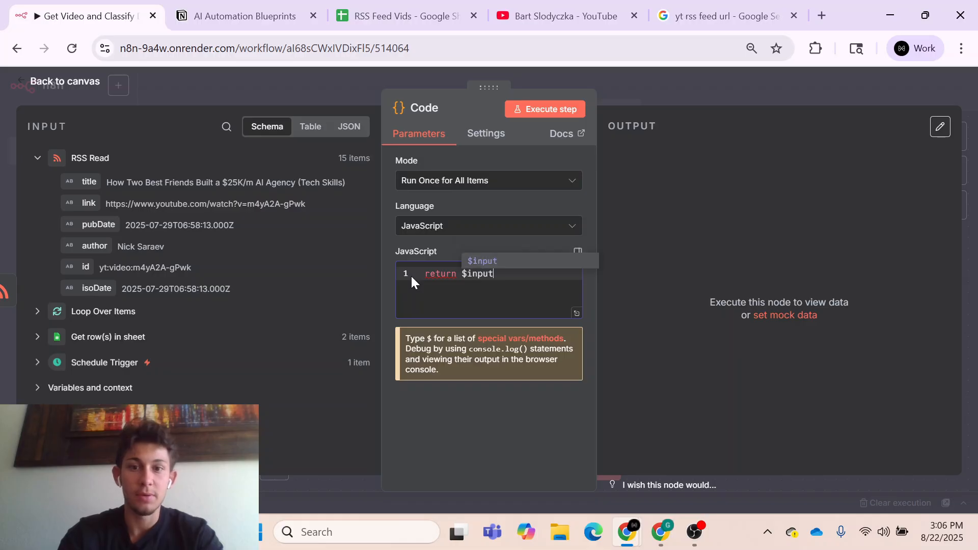
type(".")
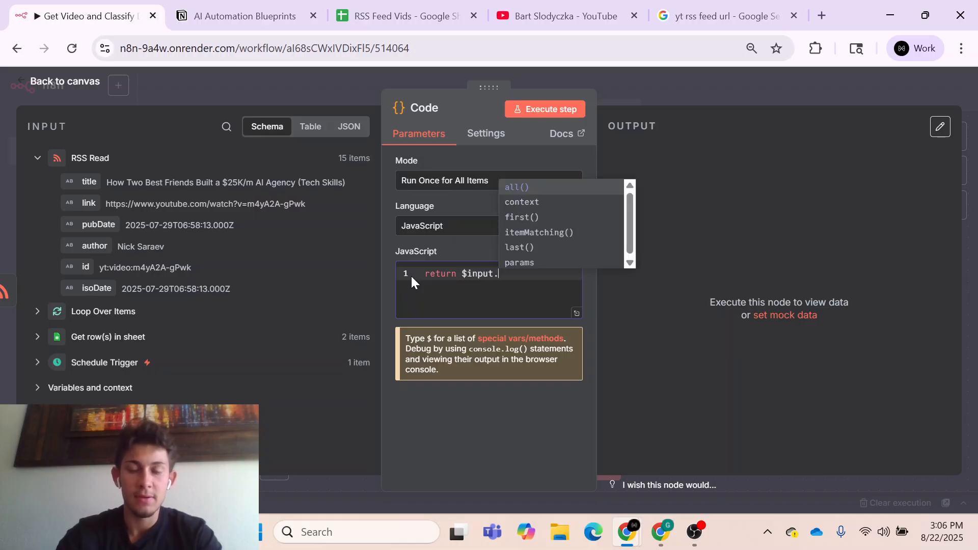
left_click(520, 219)
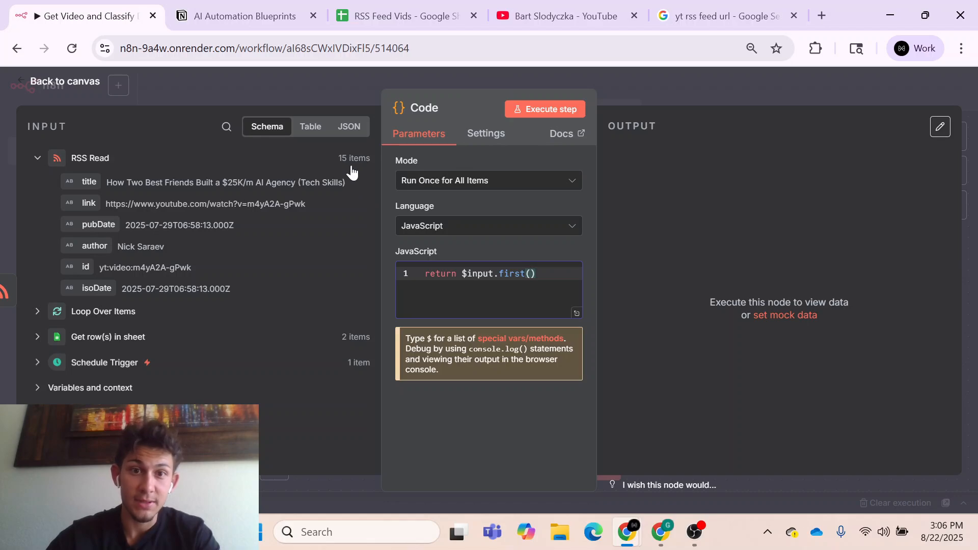
- Review the RSS Read input as JSON, execute the Code node and return to the canvas
left_click(349, 128)
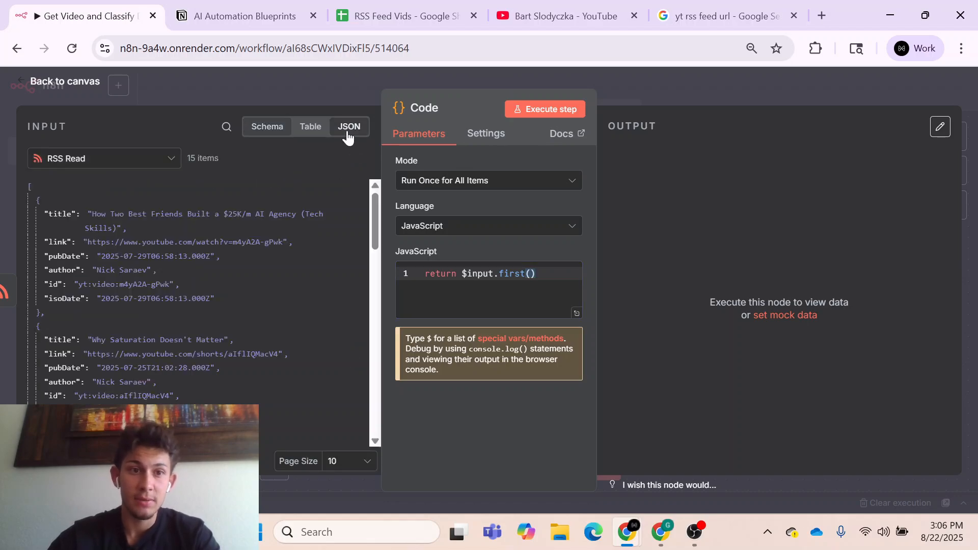
scroll(114, 324, "down", 6)
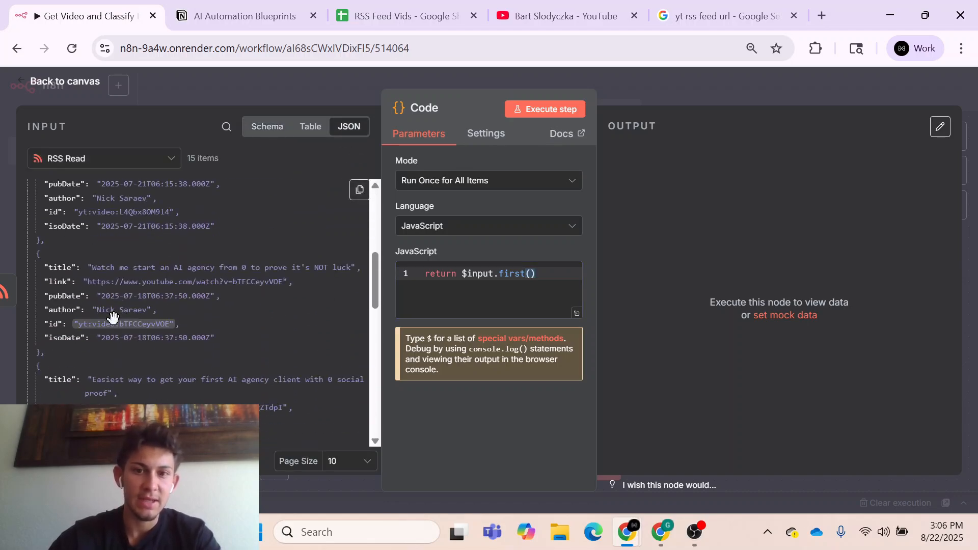
scroll(259, 283, "up", 8)
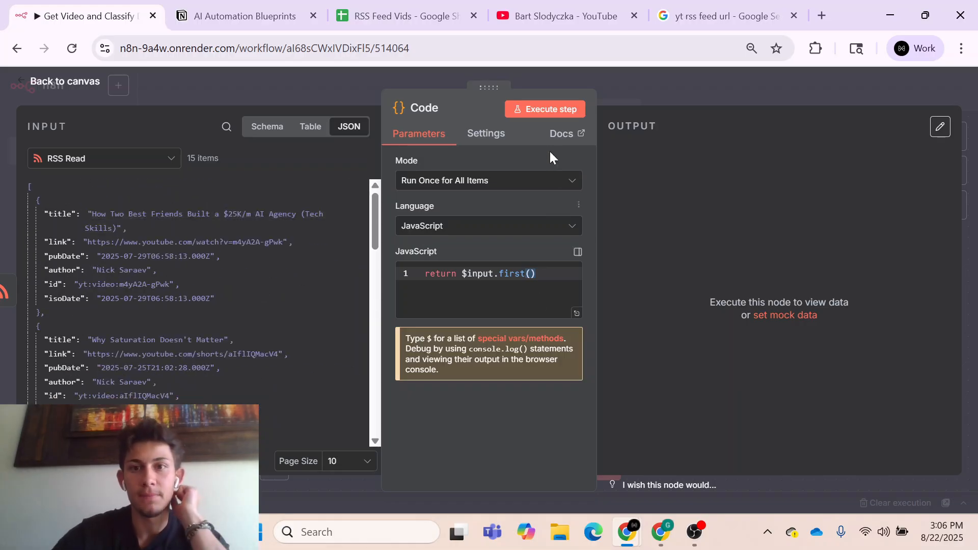
left_click(533, 113)
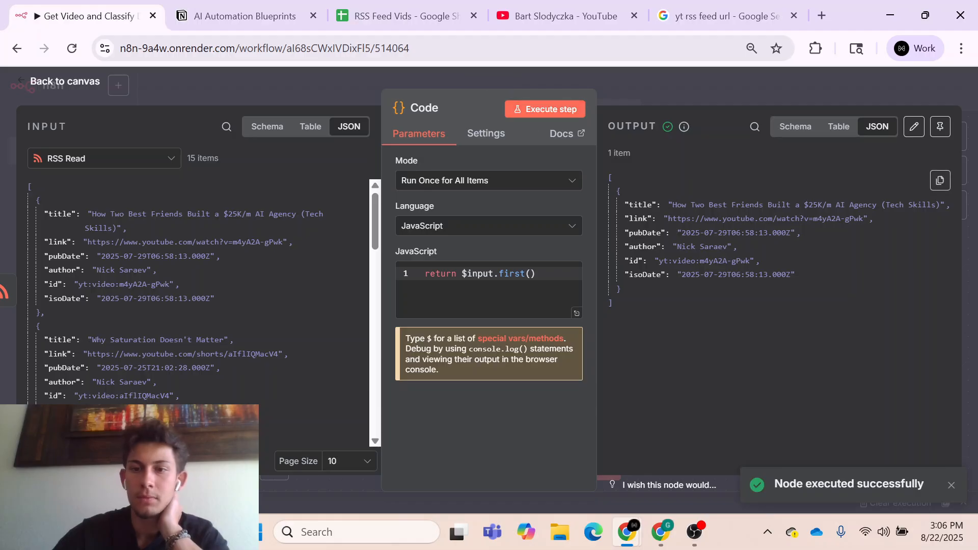
left_click(660, 71)
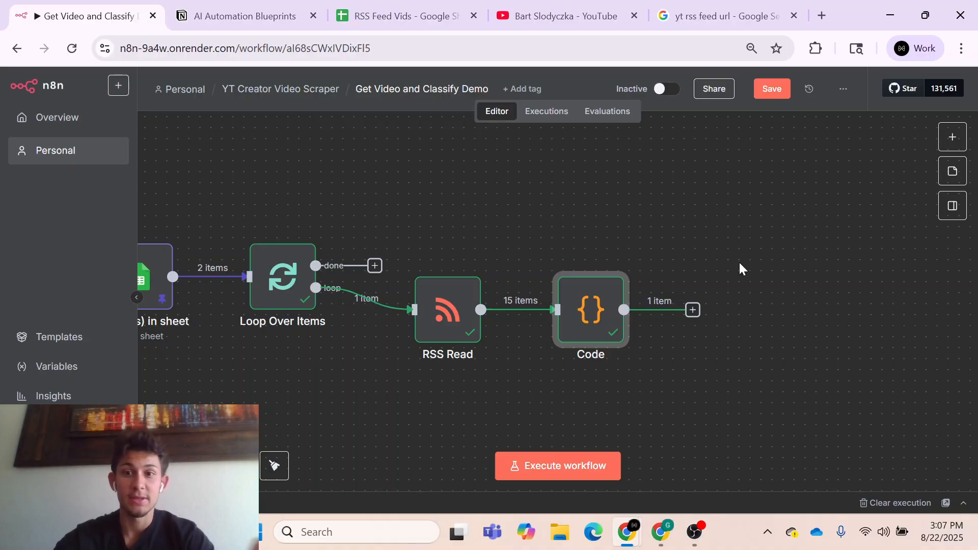
- Add an If node after the Code node
key("Tab")
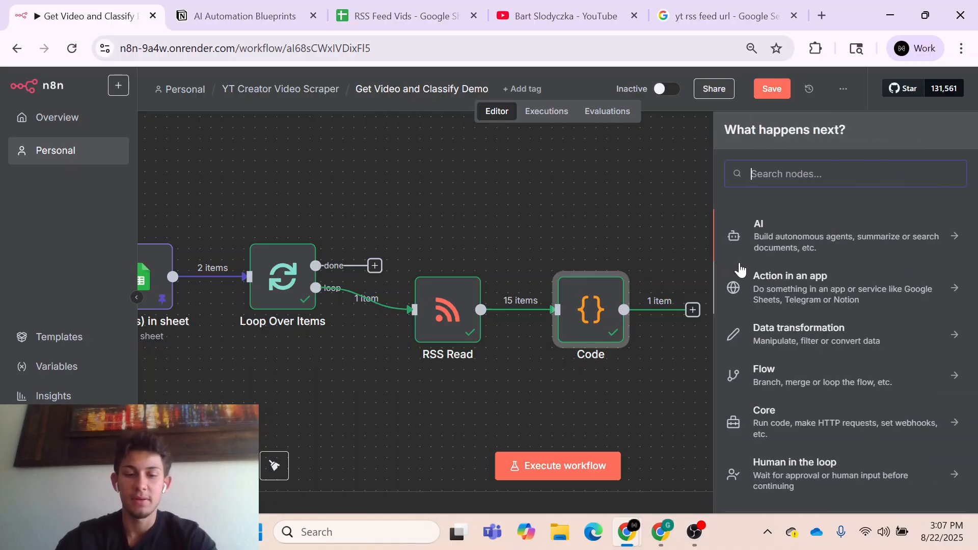
type("if")
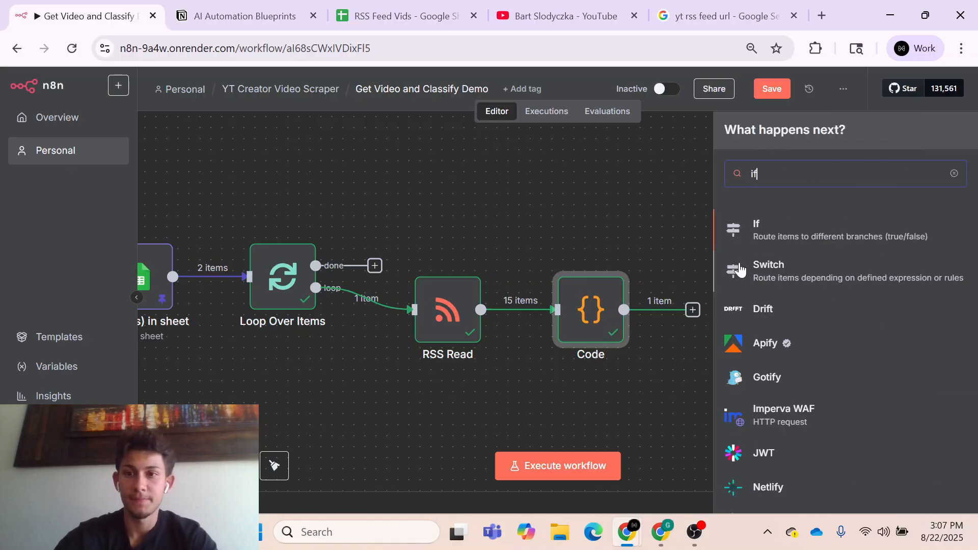
left_click(767, 230)
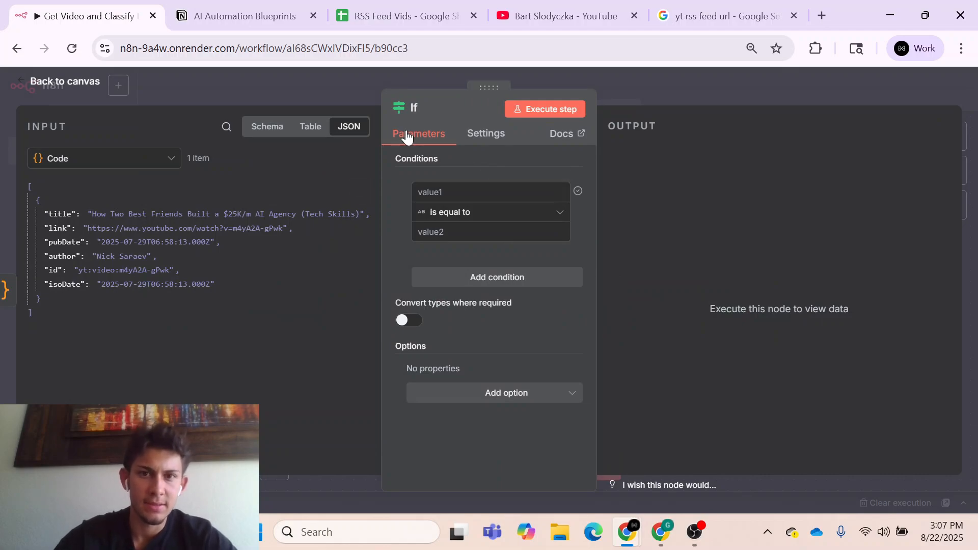
- Set the If condition to check that the Code node's id is equal to newest_videoId from Get row(s) in sheet
left_click(266, 127)
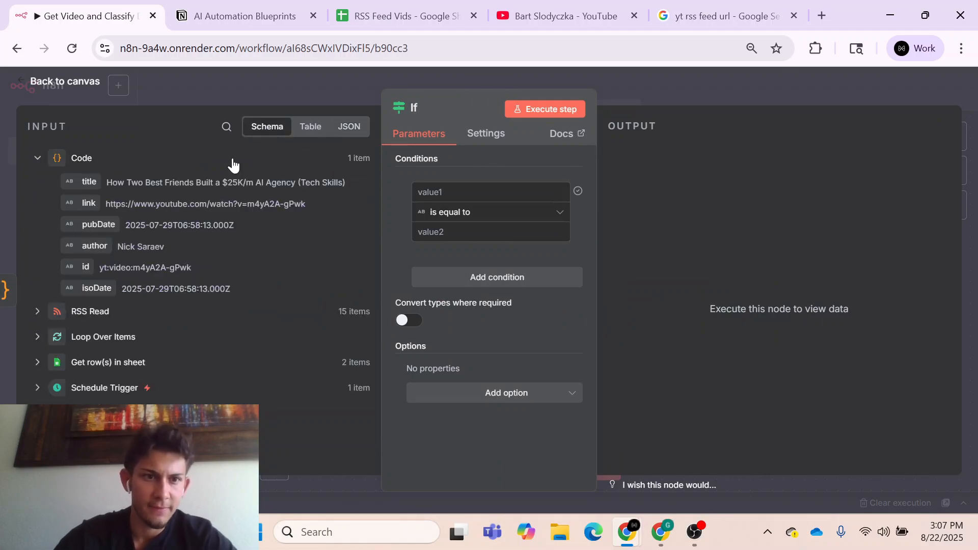
left_click_drag(87, 266, 433, 192)
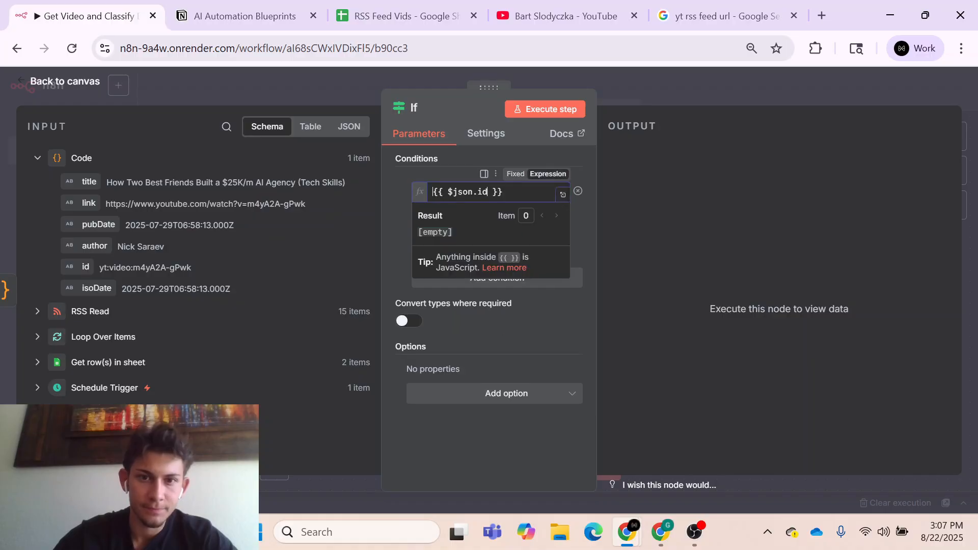
left_click(402, 252)
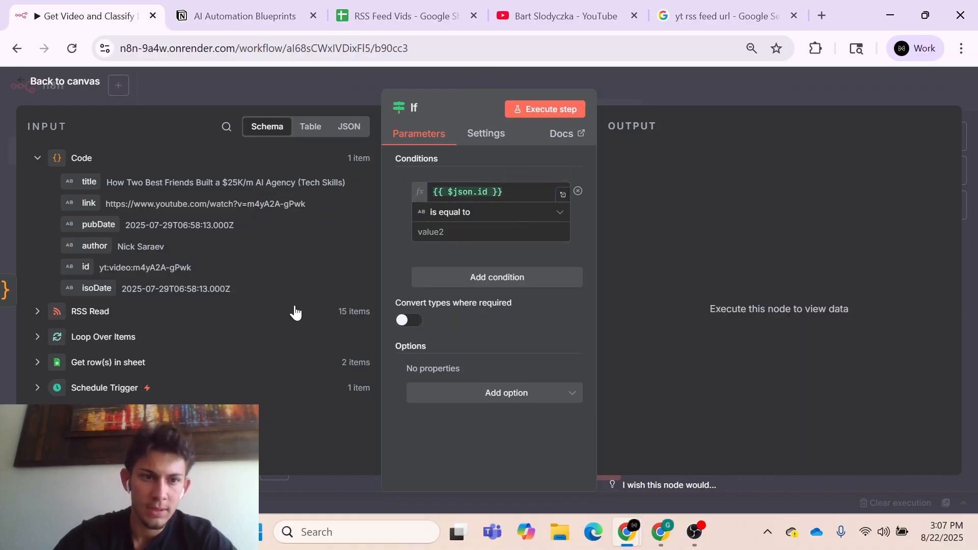
left_click(146, 363)
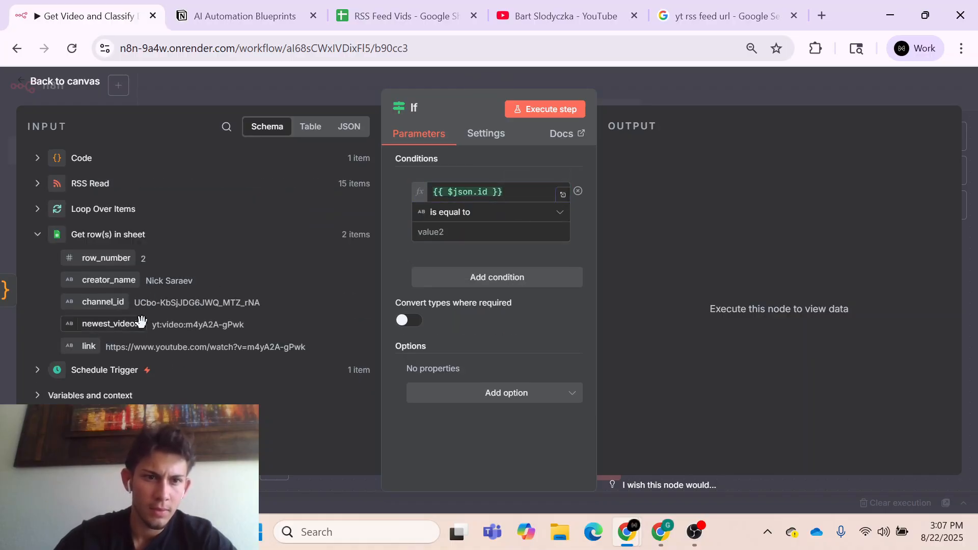
left_click_drag(117, 327, 458, 236)
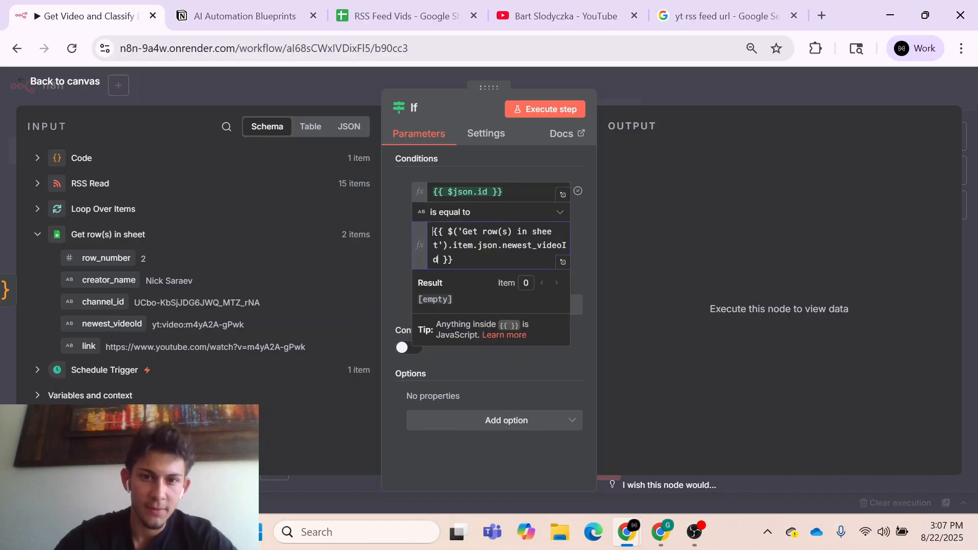
left_click(391, 264)
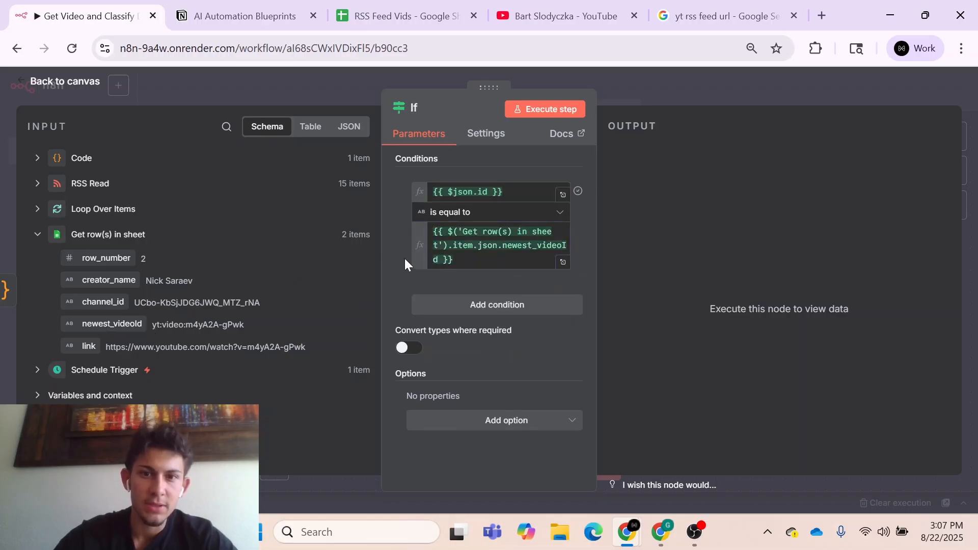
- Compare the Code and Get row(s) in sheet input fields, execute the If node and return to the canvas
left_click(77, 159)
left_click(117, 366)
left_click(79, 159)
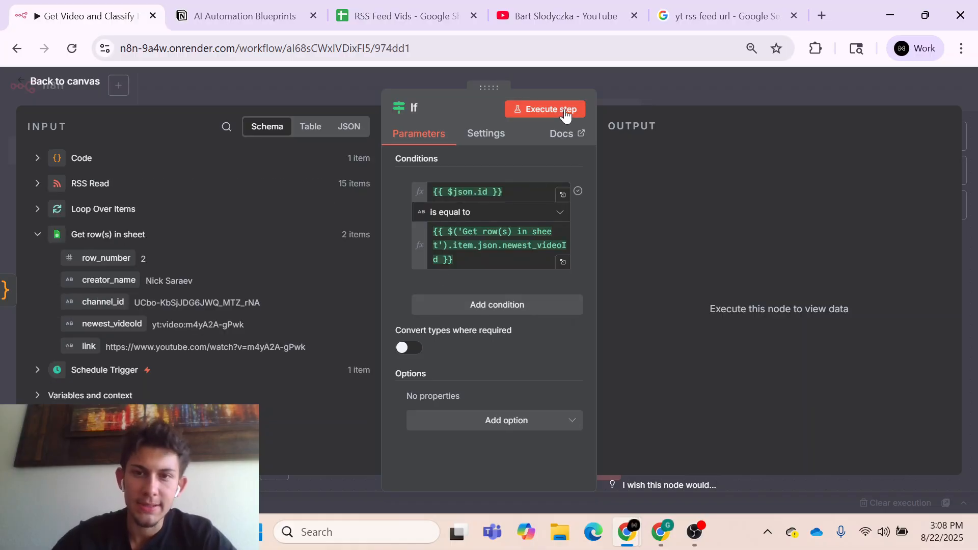
left_click(566, 113)
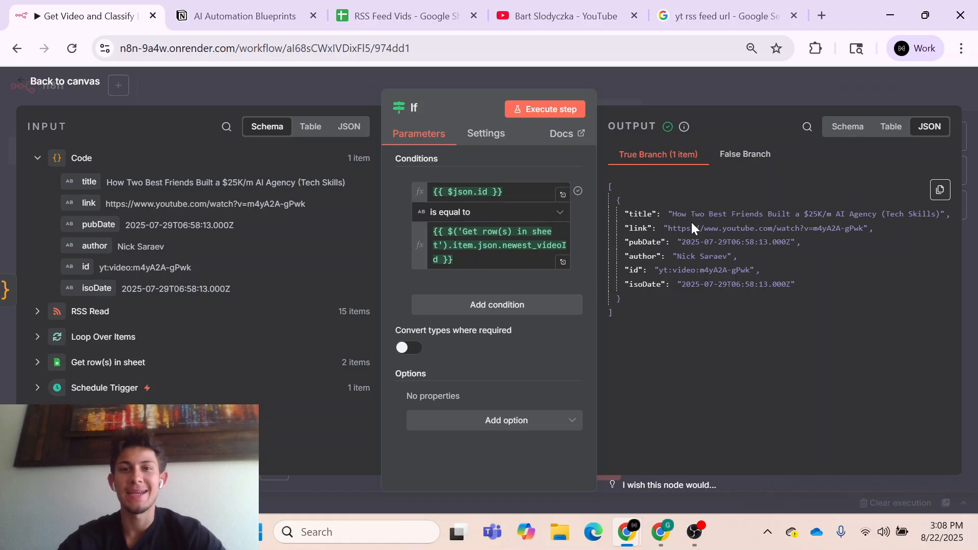
left_click(710, 96)
- Add a "No Operation, do nothing" node to the If node's true output
left_click(835, 299)
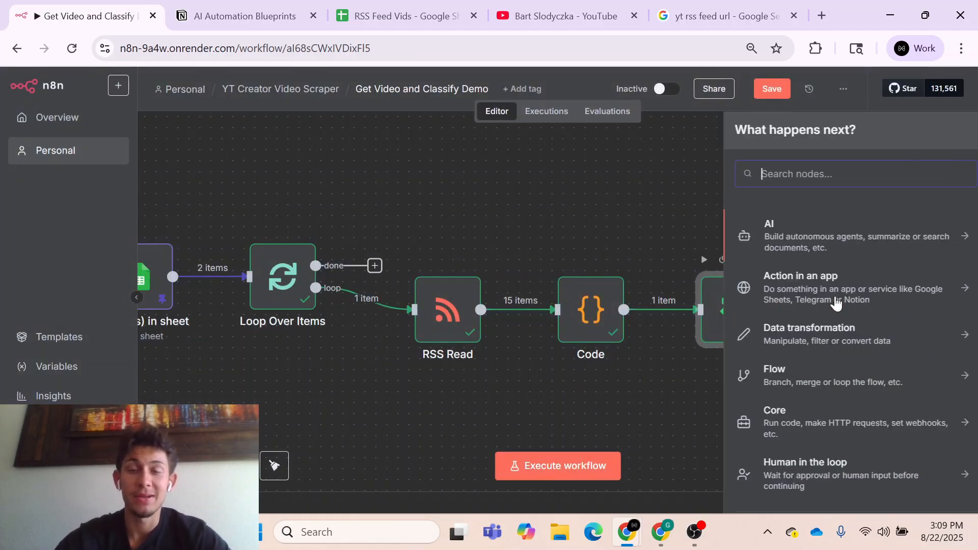
type("do no")
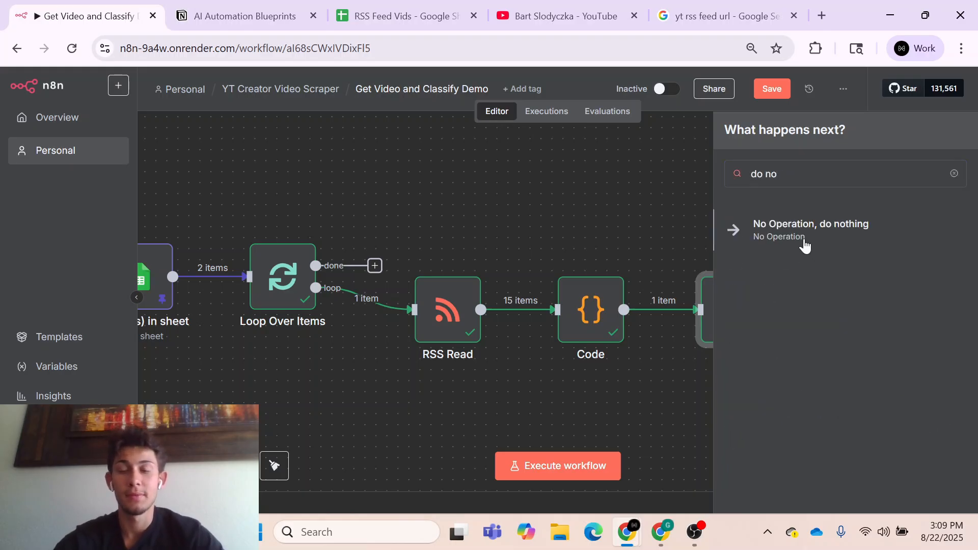
left_click(804, 245)
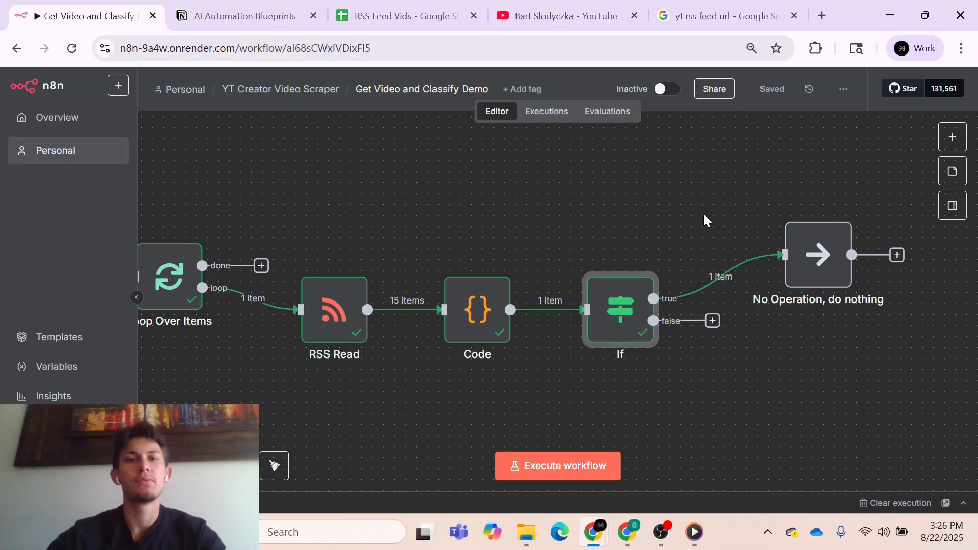
- View the AI Automation Blueprints table in Notion and return to the n8n workflow
left_click(293, 16)
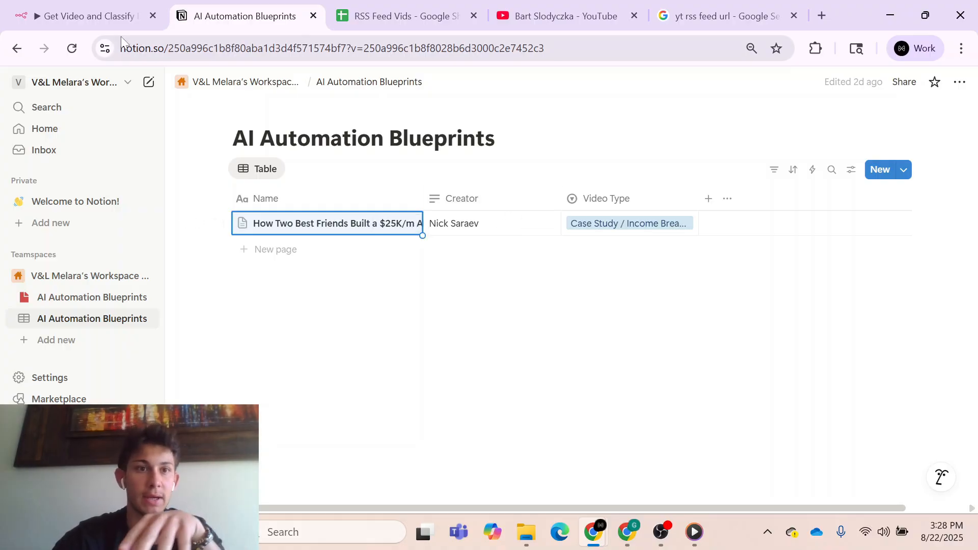
key("ctrl+shift+Tab")
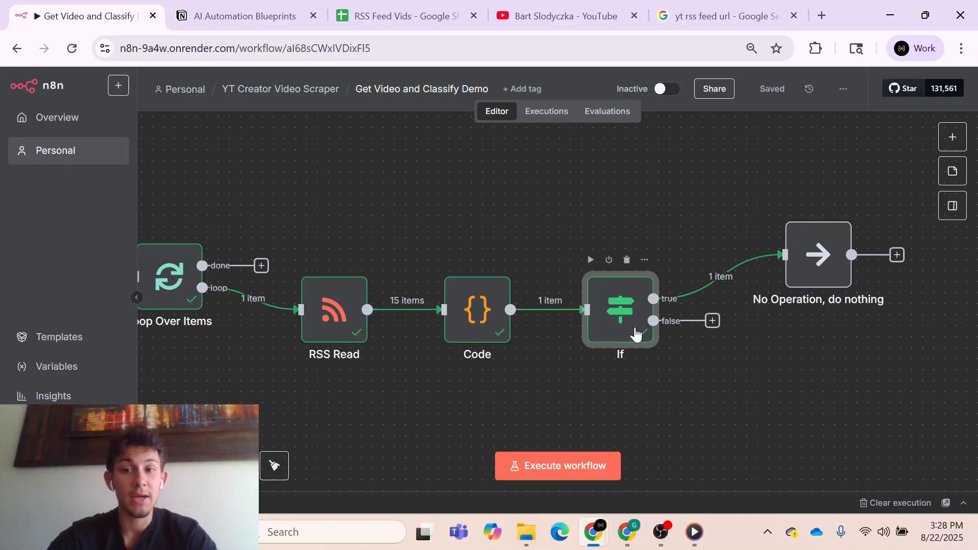
- Replace the If condition's second value with 1, execute the node and view the False Branch output
double_click(620, 309)
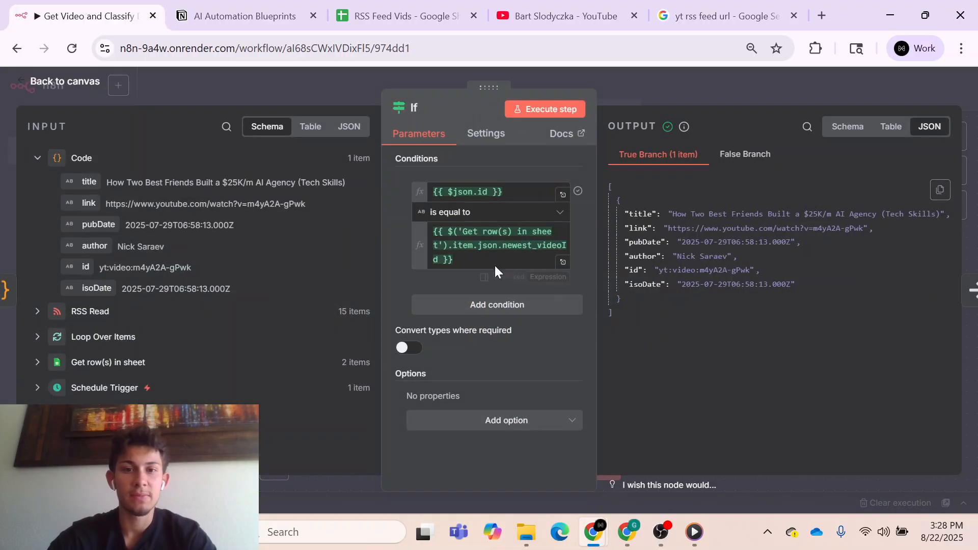
triple_click(494, 250)
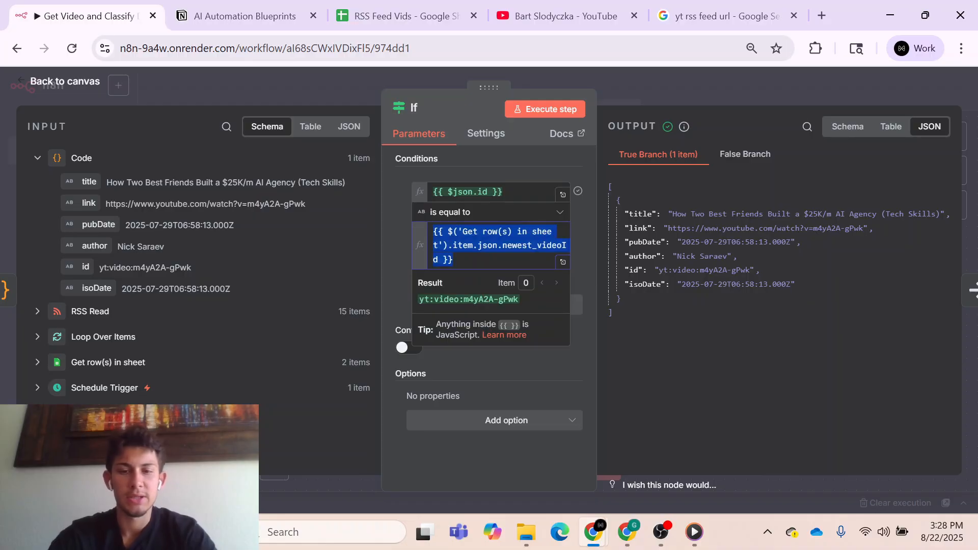
type("1")
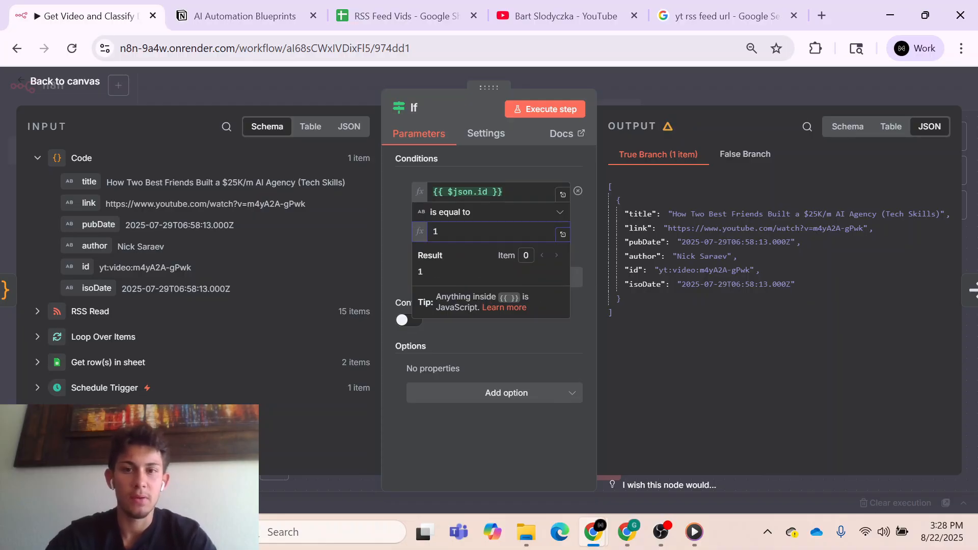
left_click(553, 111)
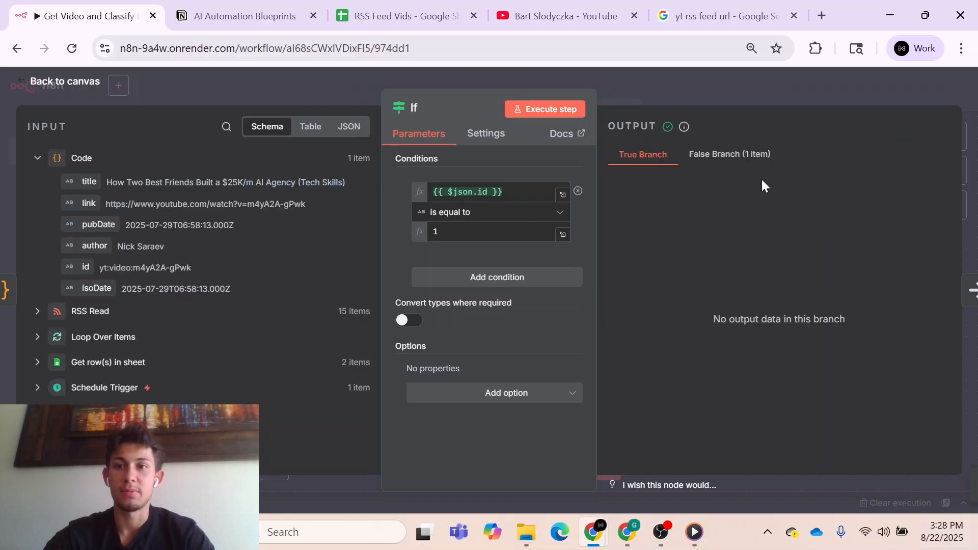
left_click(731, 152)
left_click(672, 85)
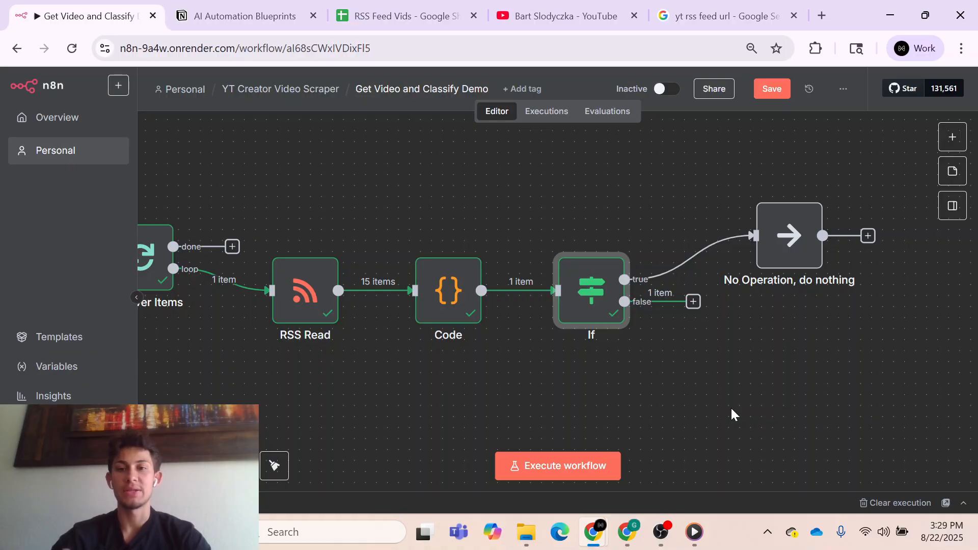
- Add a Text Classifier node to the If node's false output
left_click(693, 302)
type("text")
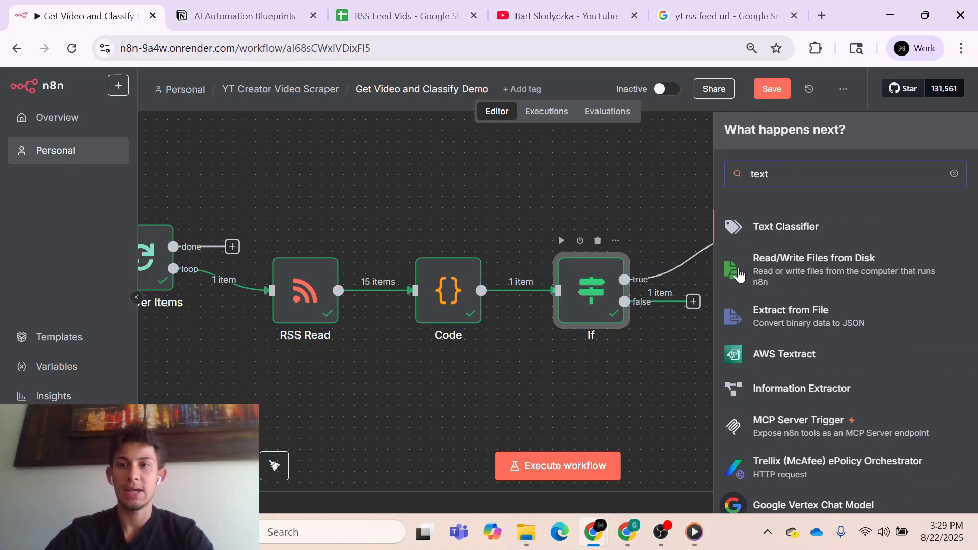
left_click(791, 235)
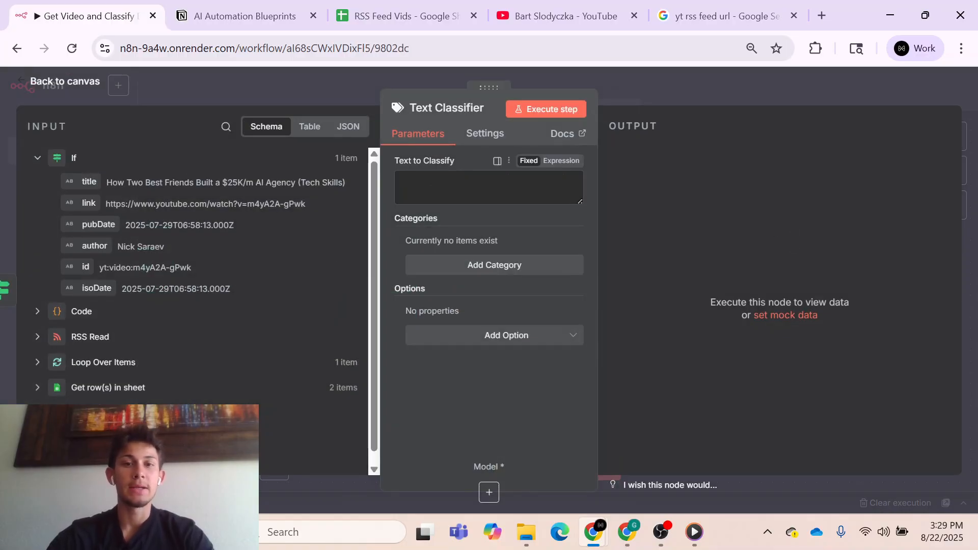
- Set the Text Classifier's Text to Classify to {{ $json.title }} and add three blank categories
left_click_drag(89, 182, 414, 184)
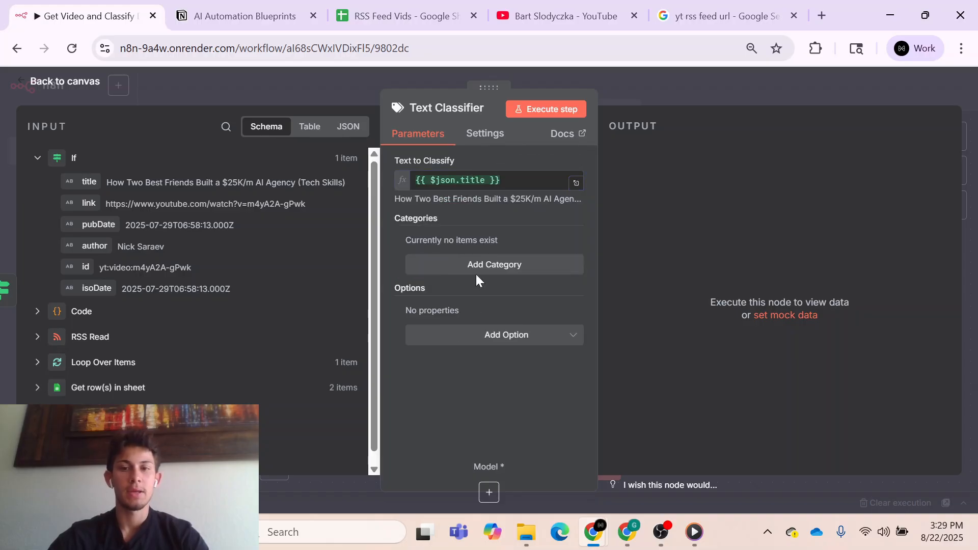
left_click(478, 266)
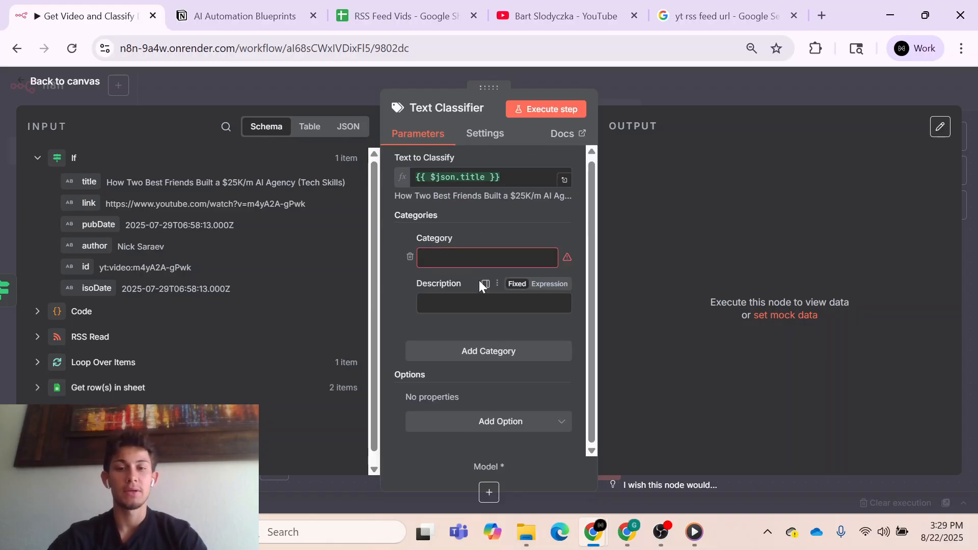
left_click(481, 354)
scroll(481, 349, "down", 2)
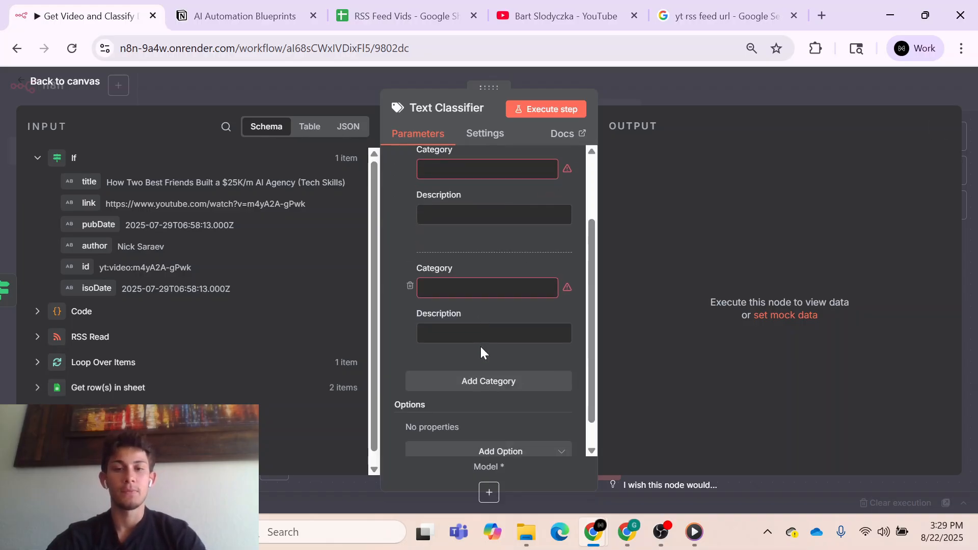
left_click(482, 374)
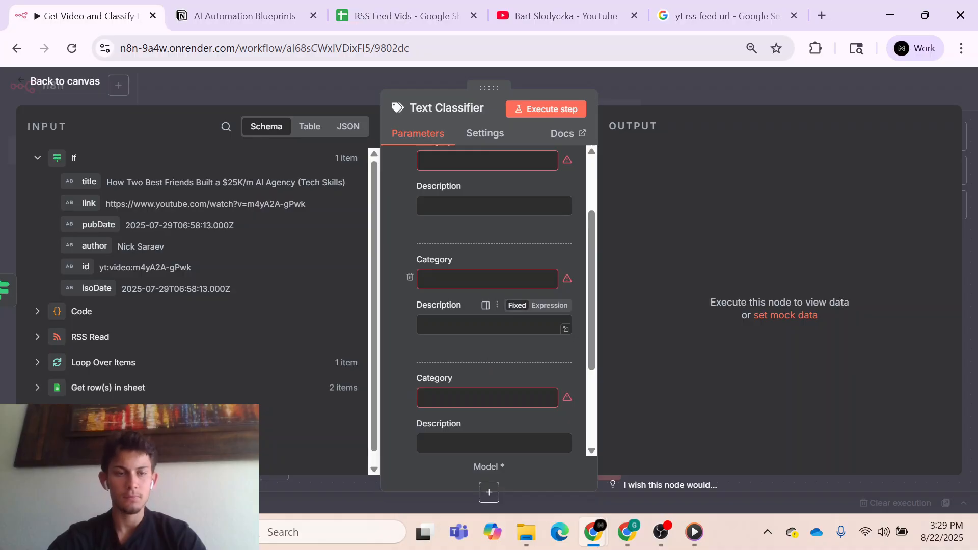
scroll(469, 336, "up", 3)
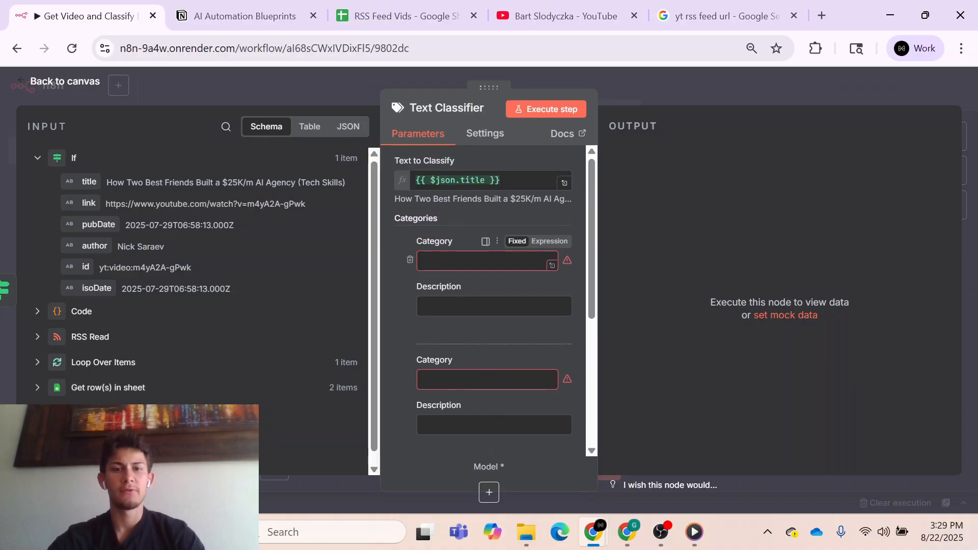
- Check the Video Type value in the Notion table and name the Text Classifier's first category Case Study / Income Breakdown
left_click(228, 18)
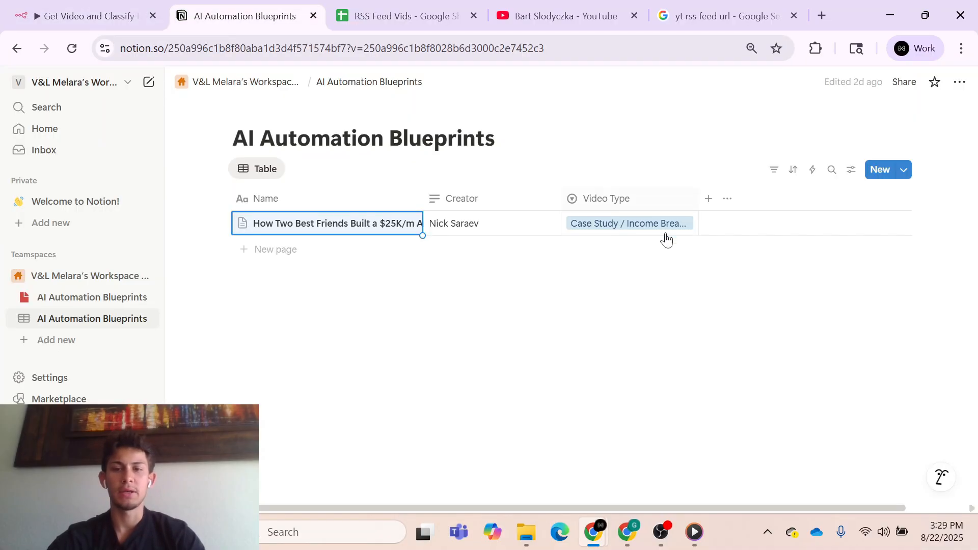
left_click(682, 228)
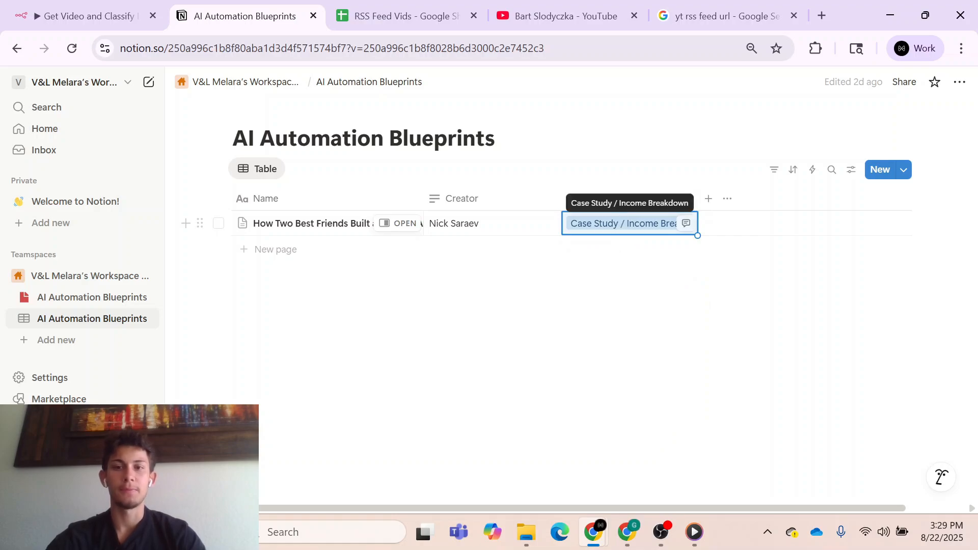
left_click(85, 12)
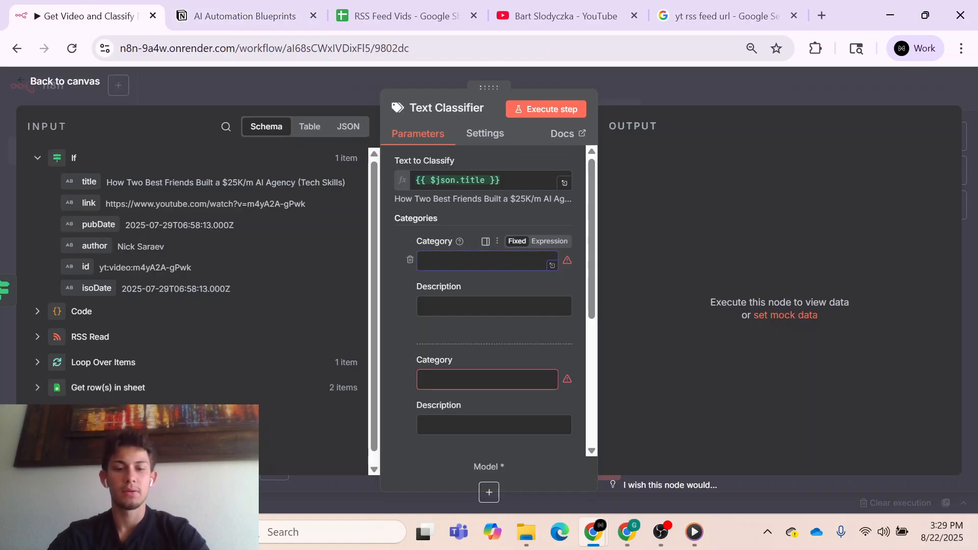
type("Case Study / Income Breakdown")
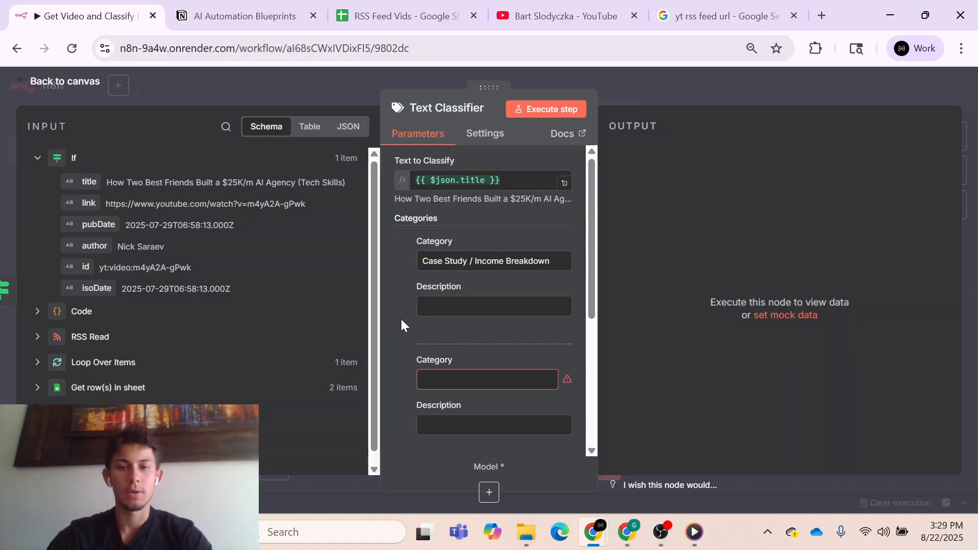
- Review the Text Classifier's categories and the Video Type options in the Notion table, and return to the n8n workflow
scroll(414, 359, "down", 5)
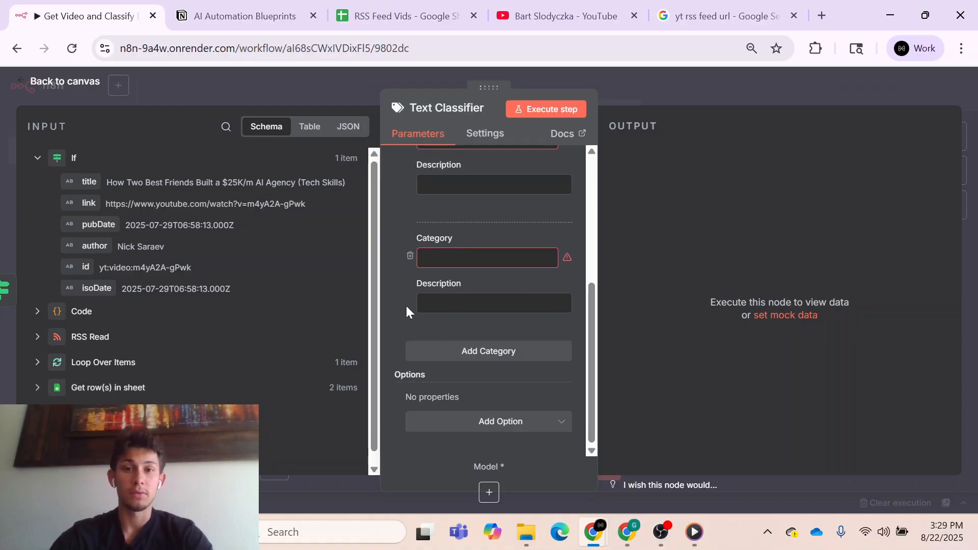
scroll(406, 305, "up", 4)
scroll(405, 306, "down", 2)
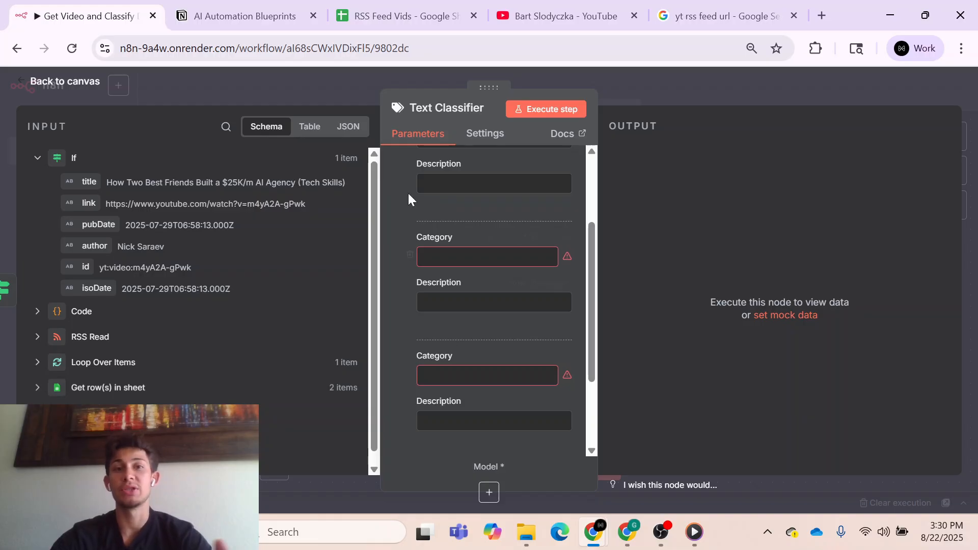
left_click(245, 16)
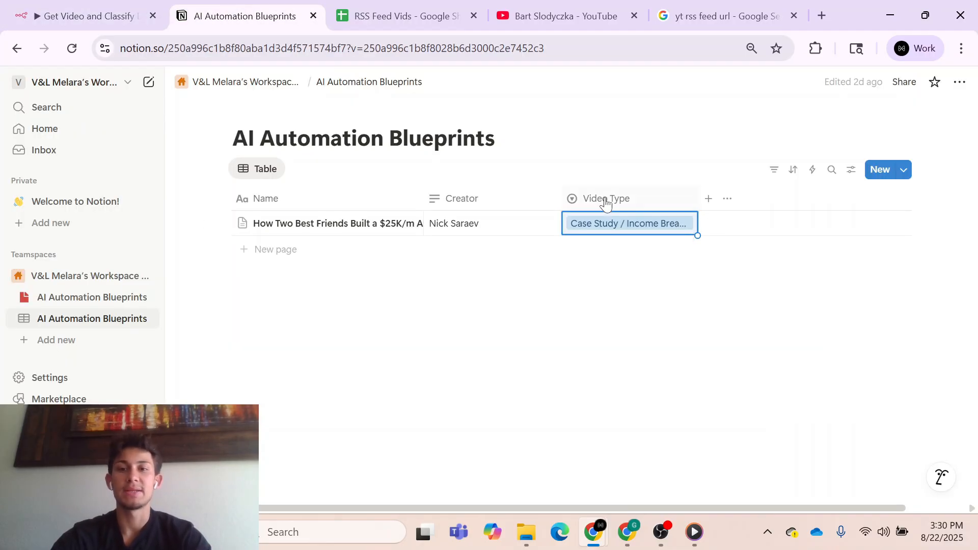
left_click(647, 230)
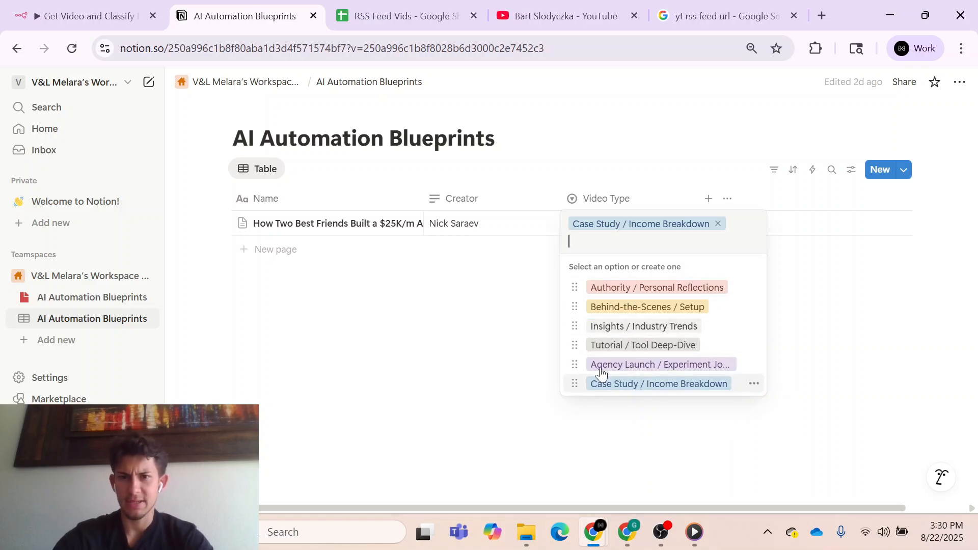
key("Escape")
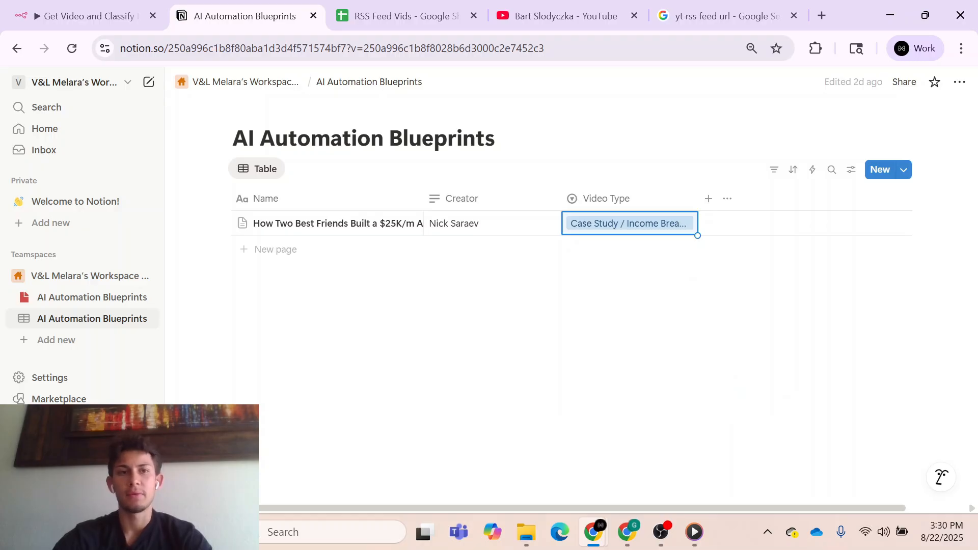
left_click(95, 18)
- Name the Text Classifier's second category Business Advice and the third category New Technology
scroll(478, 239, "up", 3)
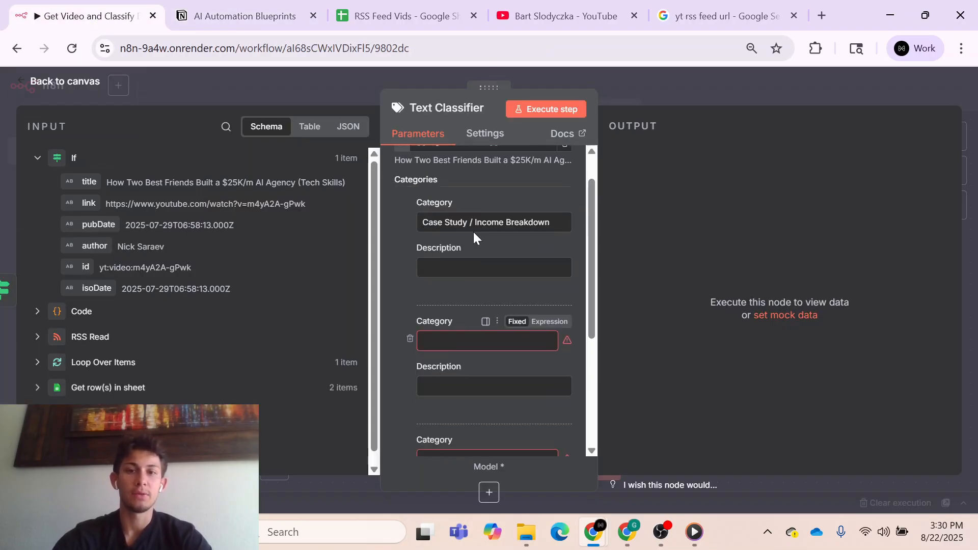
scroll(460, 325, "down", 1)
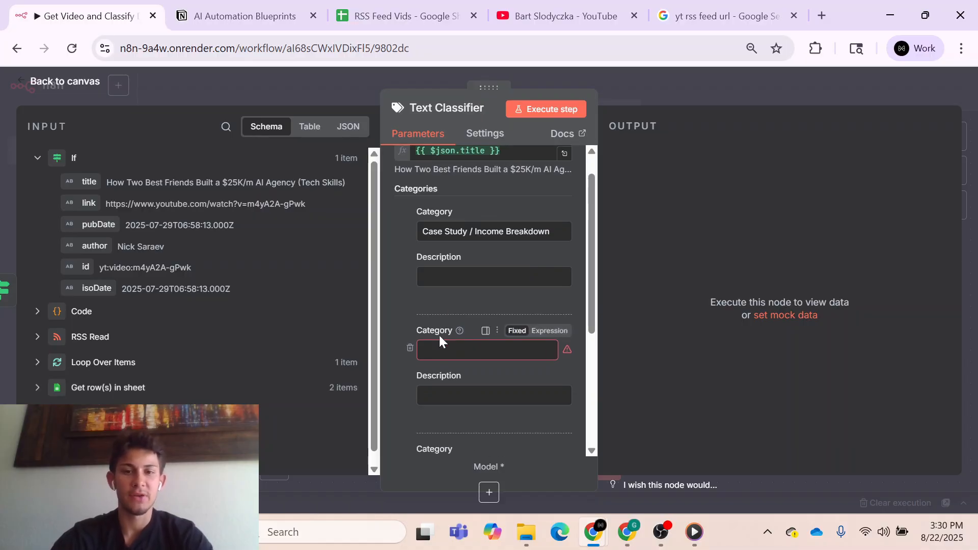
left_click(442, 350)
type("Busines")
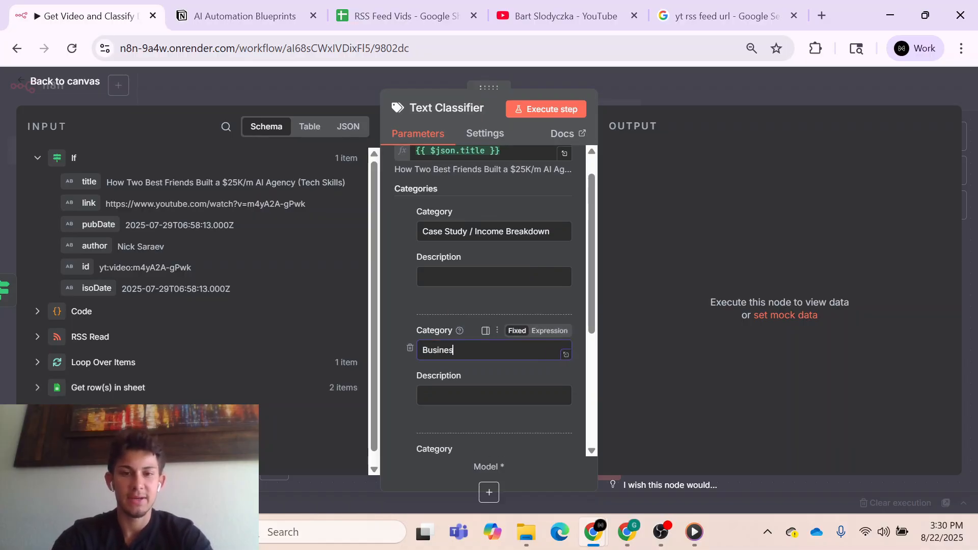
type("s Advice")
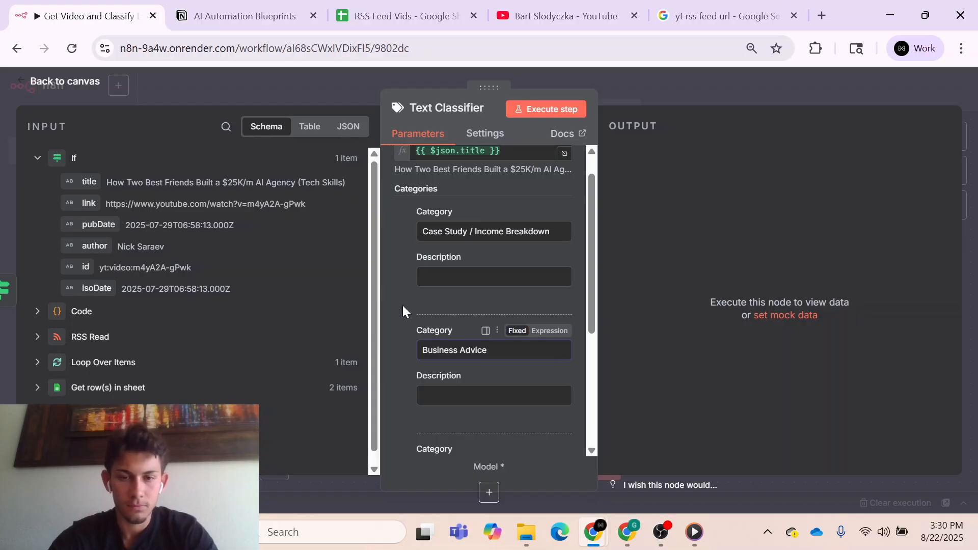
key("Tab")
key("Tab")
type("Ne")
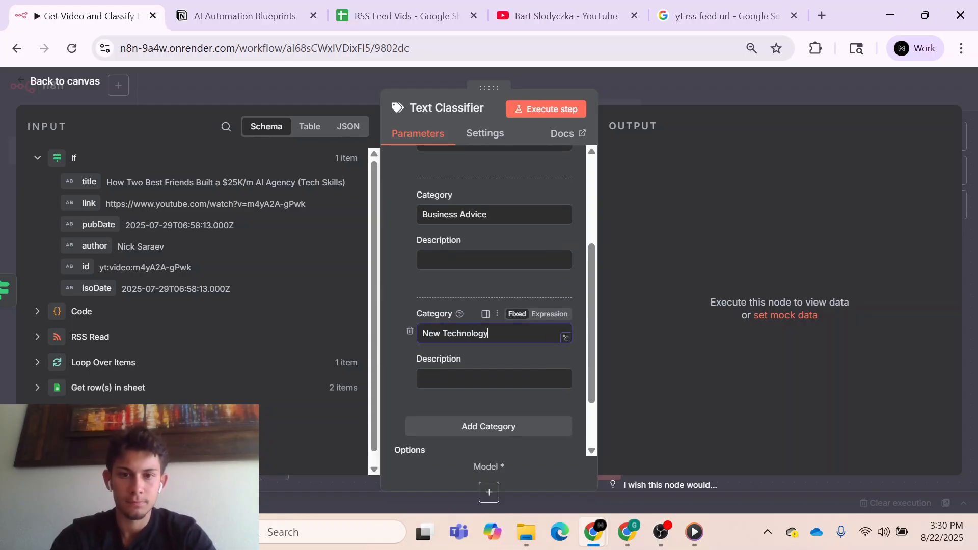
left_click(404, 298)
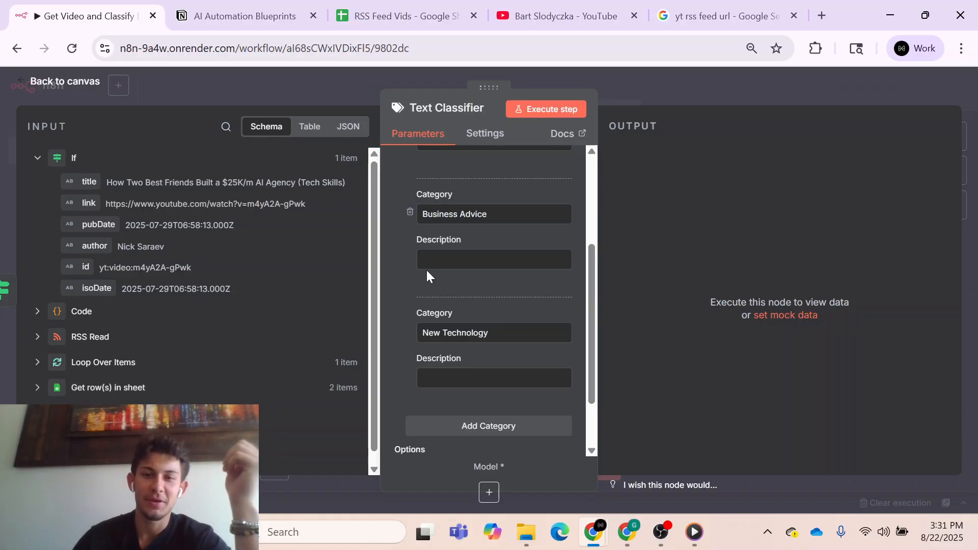
- Switch to ChatGPT, copy its Case Study / Income Breakdown description and paste it as the first category's description in n8n
key("alt+Tab")
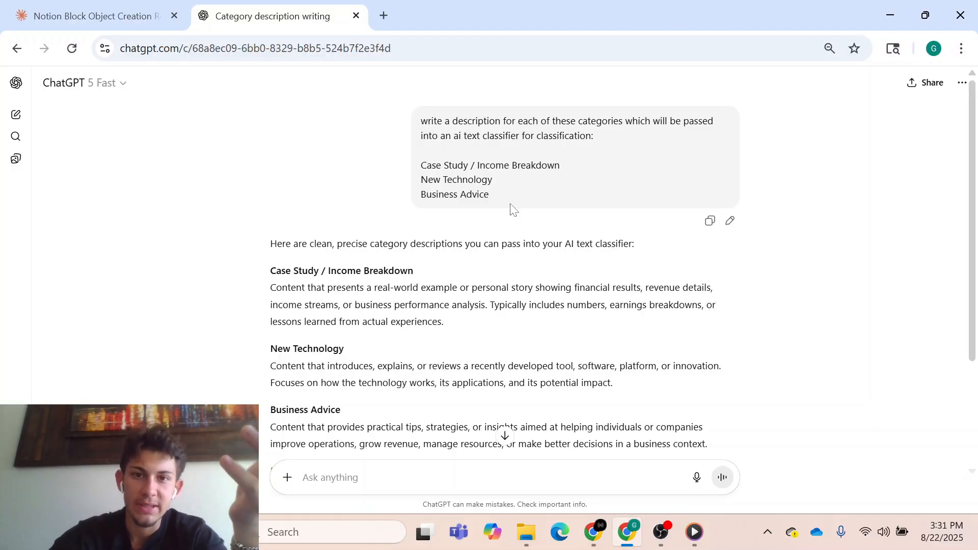
scroll(362, 218, "down", 2)
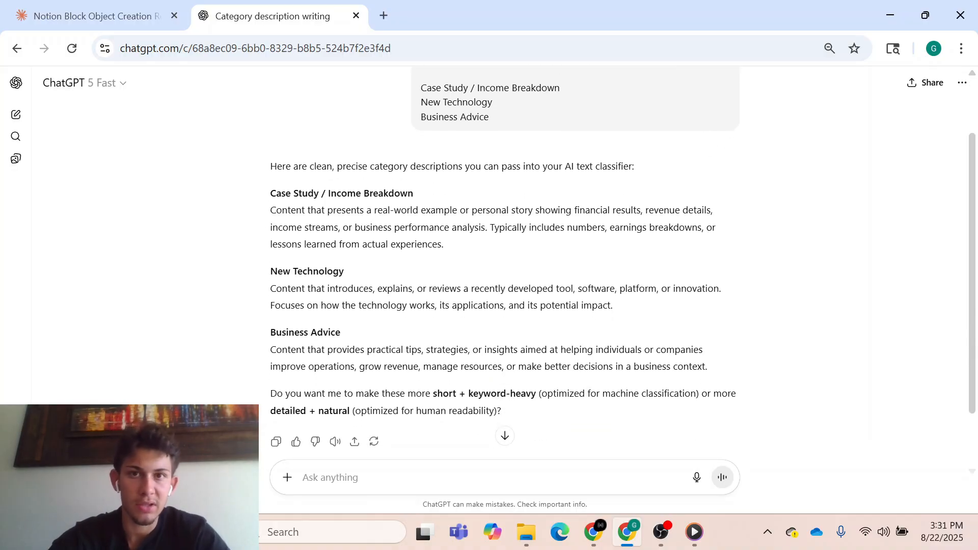
left_click_drag(271, 209, 444, 245)
key("ctrl+c")
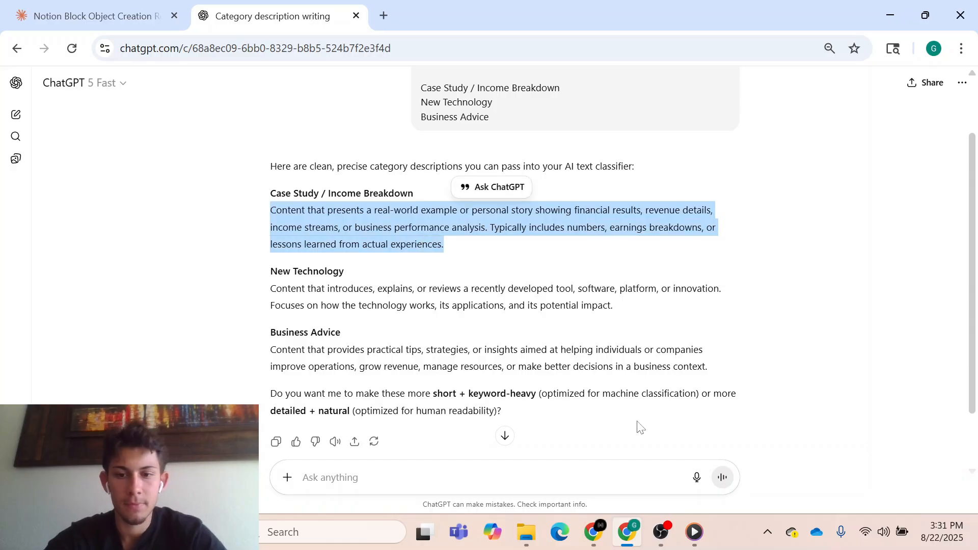
mouse_move(593, 532)
left_click(753, 438)
scroll(475, 270, "up", 2)
left_click(484, 235)
key("ctrl+v")
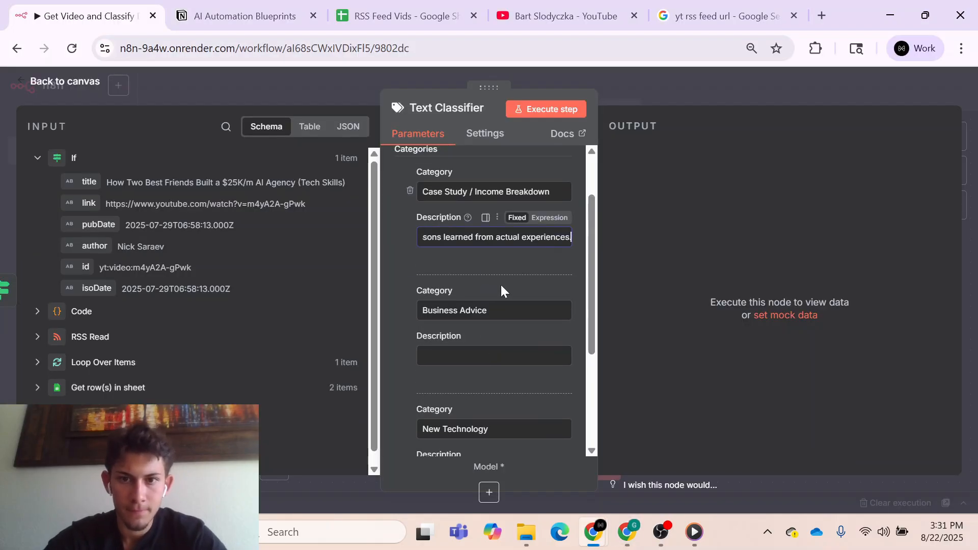
- Copy the New Technology description from ChatGPT and paste it as the Business Advice category's description in n8n
key("alt+Tab")
left_click_drag(270, 288, 616, 309)
key("ctrl+c")
mouse_move(593, 532)
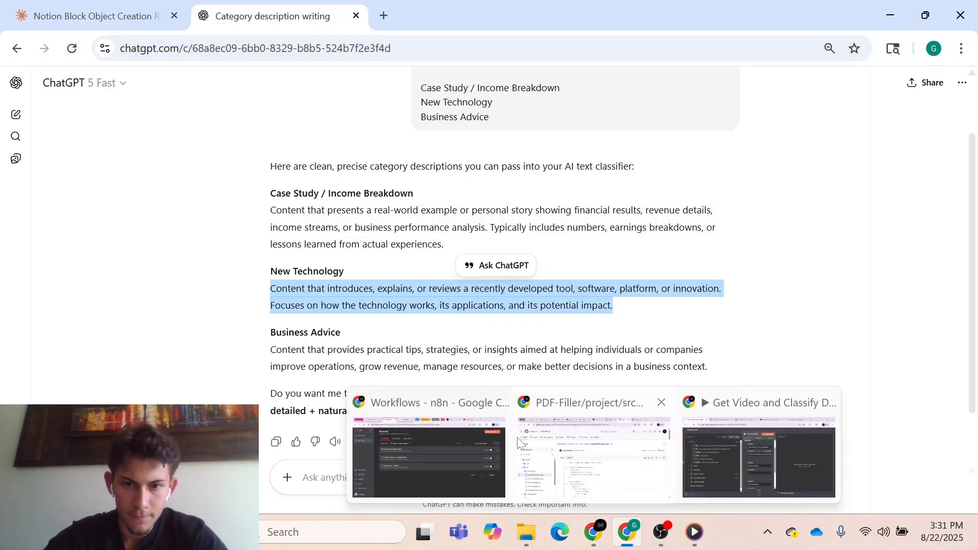
left_click(754, 438)
left_click(482, 355)
key("ctrl+v")
scroll(580, 408, "down", 3)
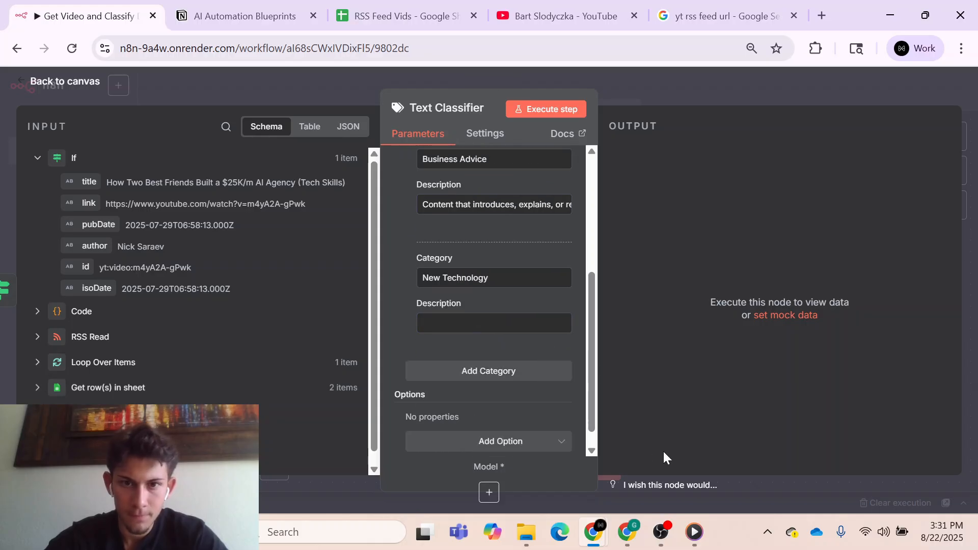
- Replace the Business Advice category's description with ChatGPT's Business Advice text, starting "Content that provides practical tips"
left_click(627, 532)
left_click_drag(271, 349, 707, 366)
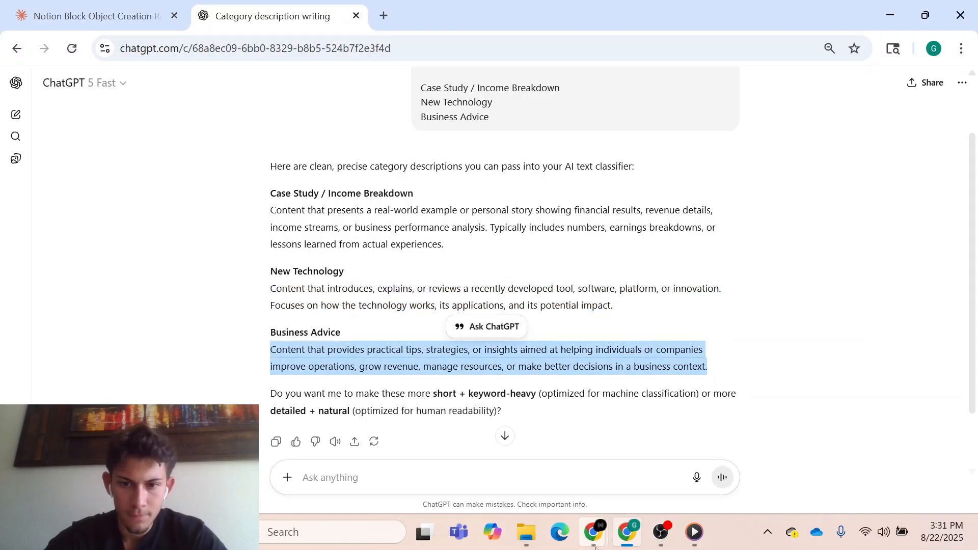
left_click(593, 532)
scroll(393, 313, "up", 2)
scroll(392, 314, "up", 2)
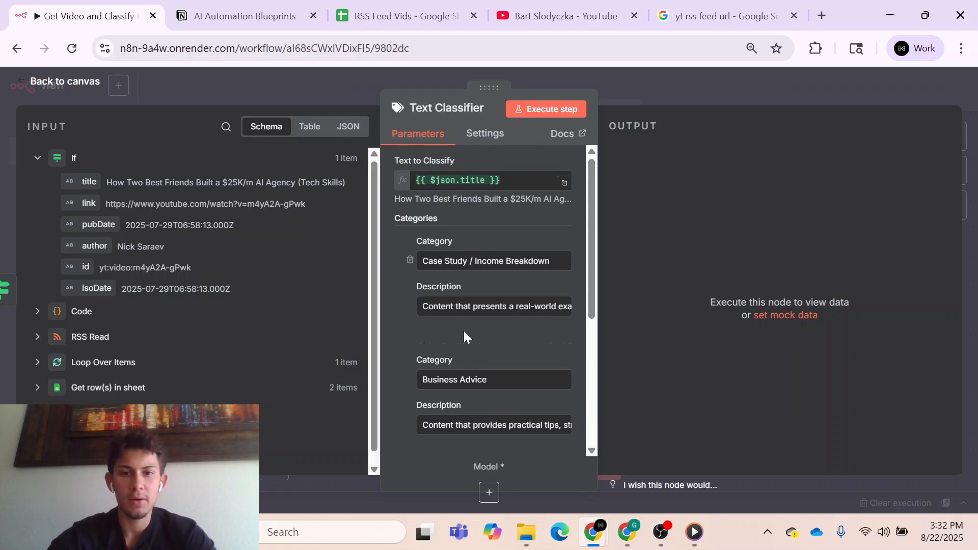
- Attach an OpenRouter Chat Model to the Text Classifier and set its model to openai/gpt-4o-mini
left_click(665, 84)
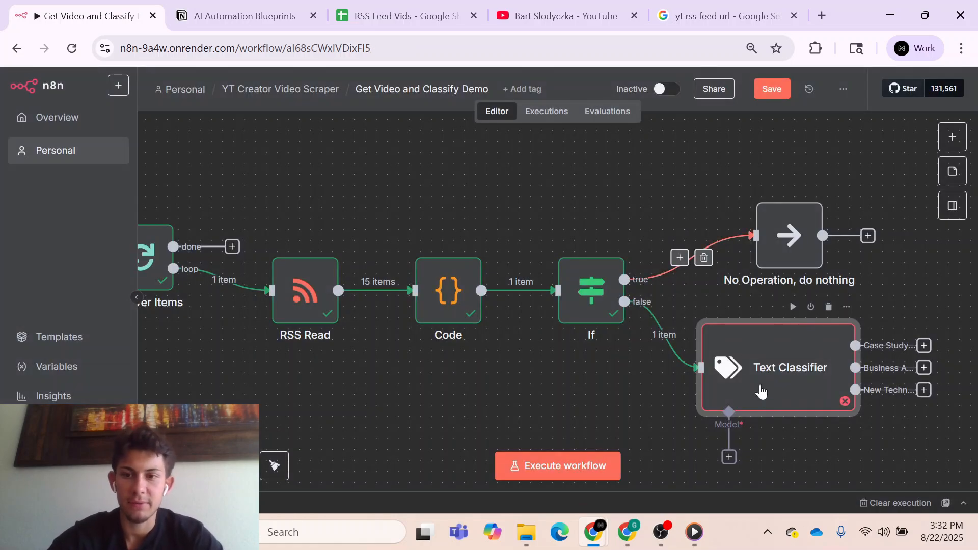
left_click(729, 456)
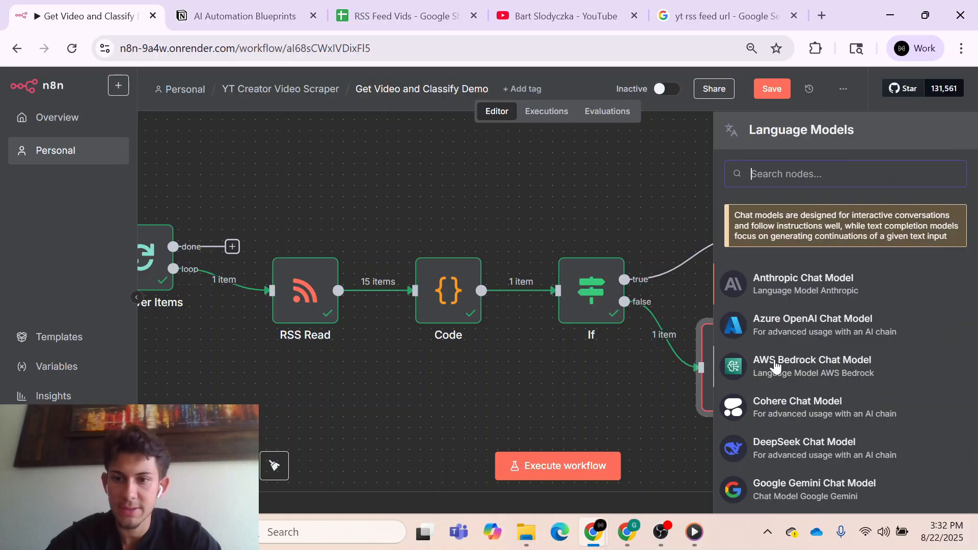
scroll(774, 367, "down", 8)
left_click(764, 310)
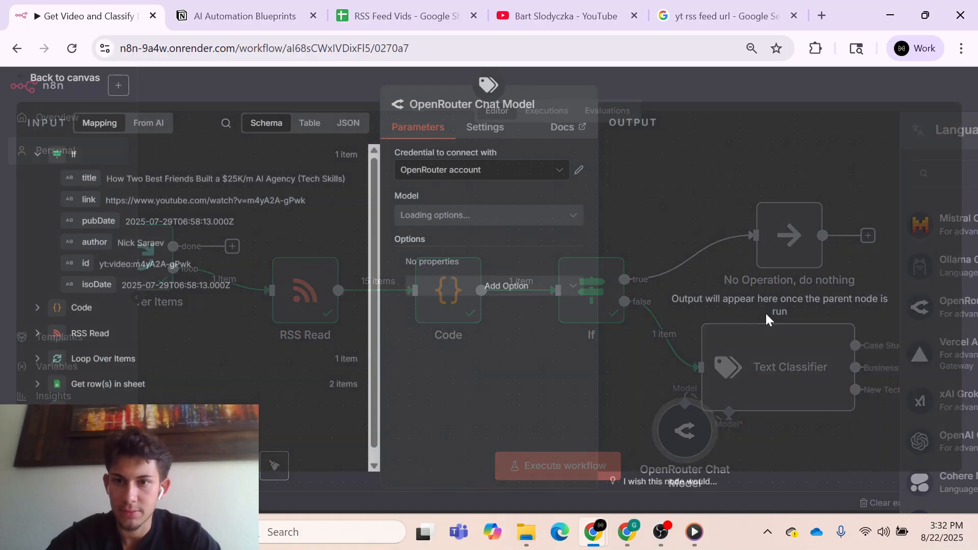
left_click(497, 220)
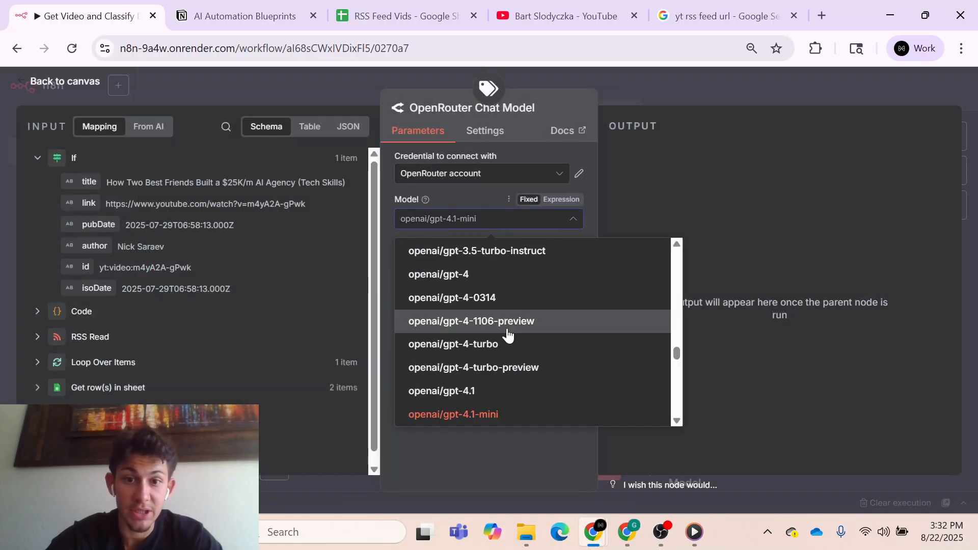
scroll(506, 334, "down", 3)
scroll(507, 335, "down", 3)
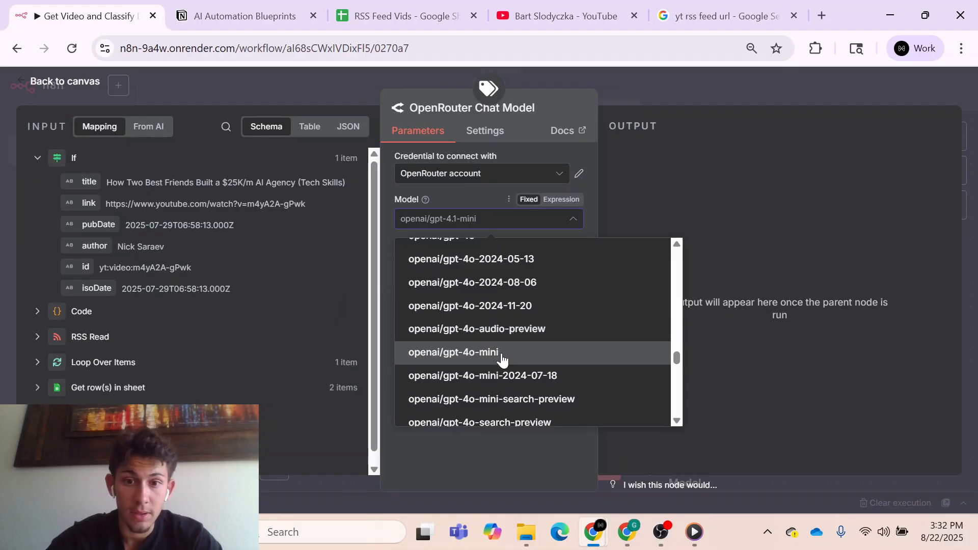
left_click(503, 354)
left_click(611, 80)
- Position the OpenRouter Chat Model directly below the Text Classifier and save the workflow
scroll(671, 246, "down", 4)
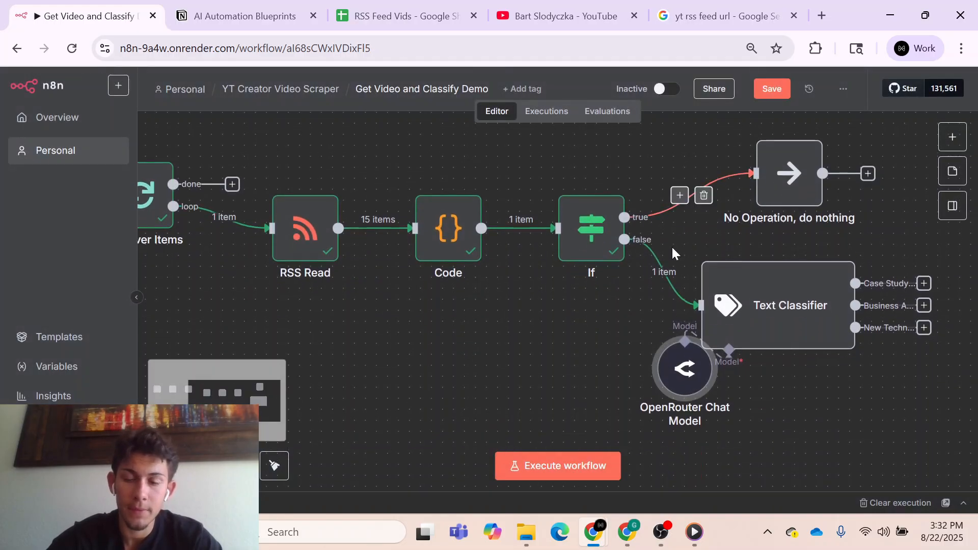
scroll(671, 246, "right", 3)
left_click_drag(565, 324, 609, 387)
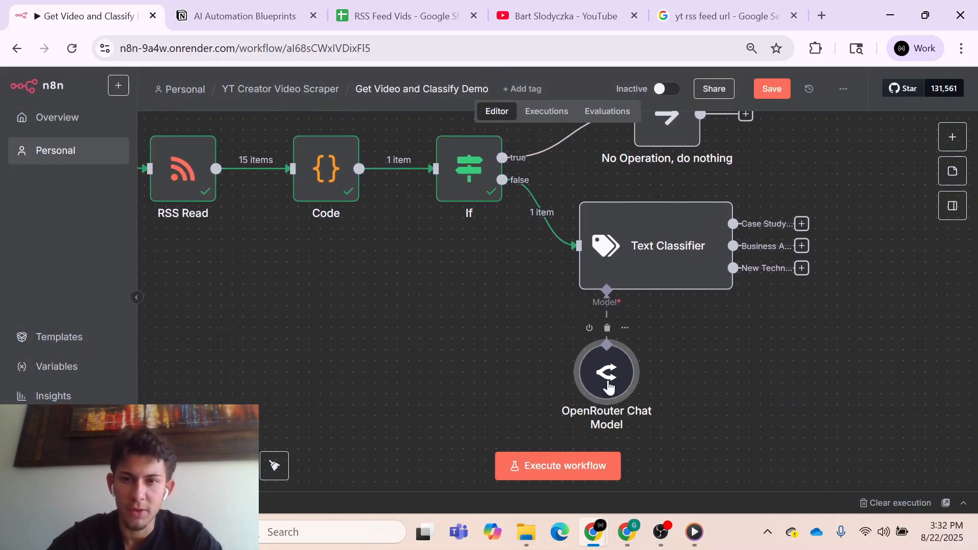
left_click(771, 89)
scroll(764, 191, "right", 3)
scroll(764, 191, "up", 1)
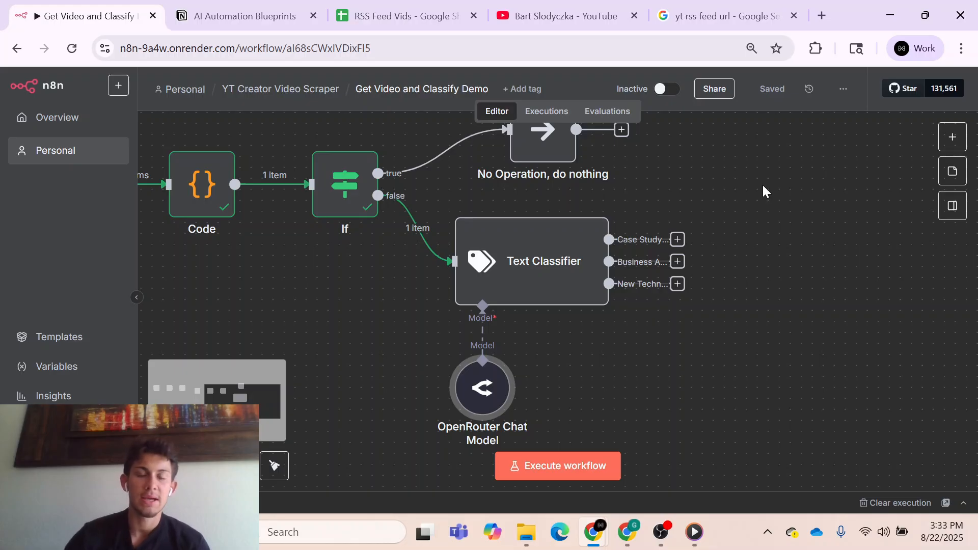
- Check the AI Automation Blueprints table in Notion, return to the workflow and execute the Text Classifier node
left_click(248, 21)
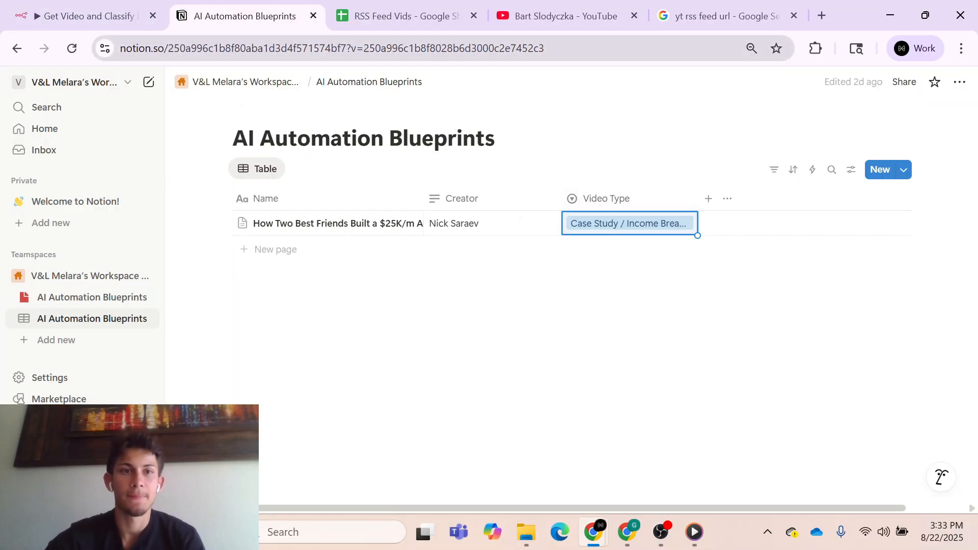
left_click(86, 6)
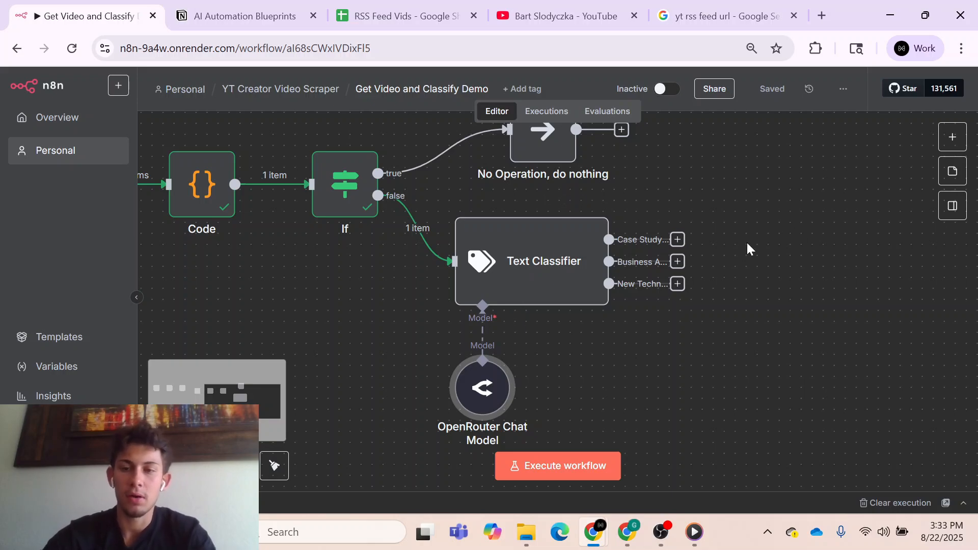
scroll(746, 241, "right", 2)
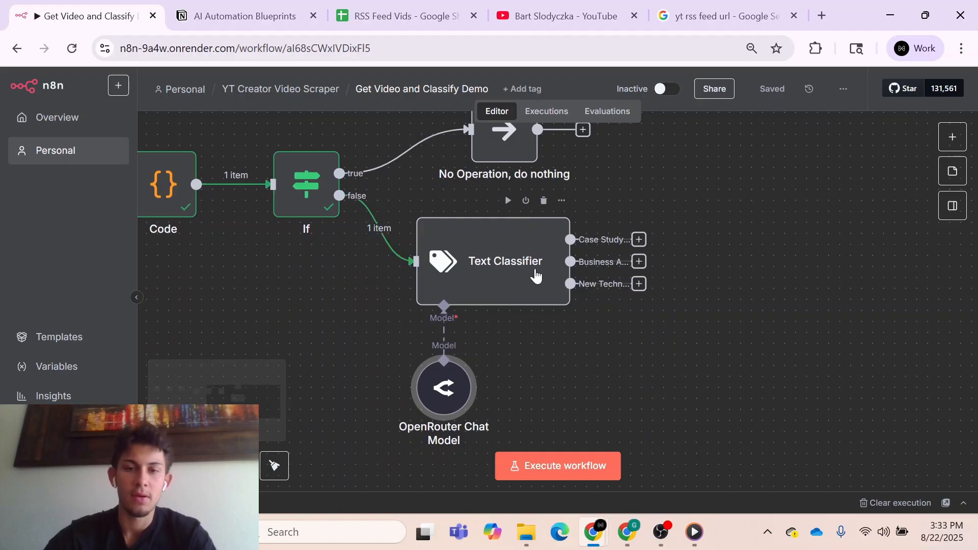
double_click(470, 261)
left_click(552, 107)
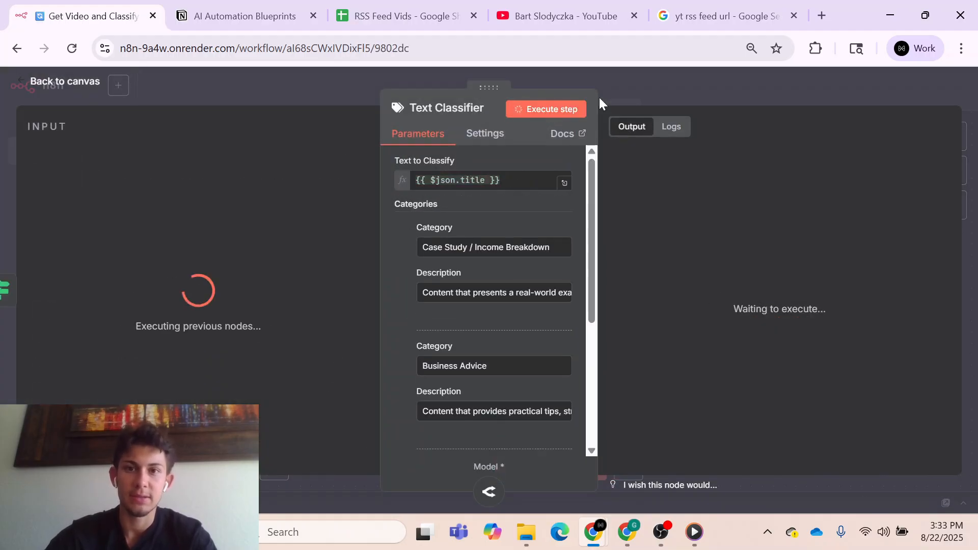
- Pin the Text Classifier node's output data and save the workflow
left_click(649, 97)
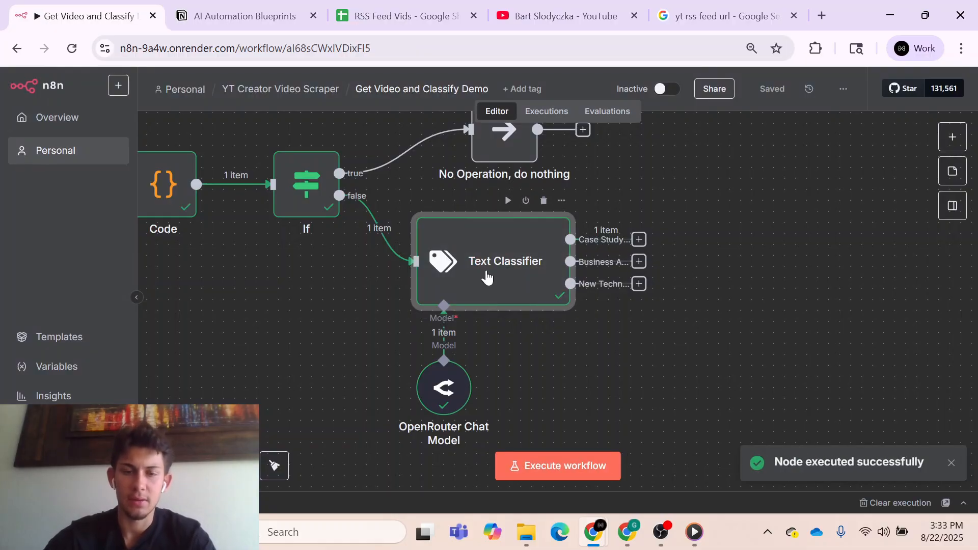
key("p")
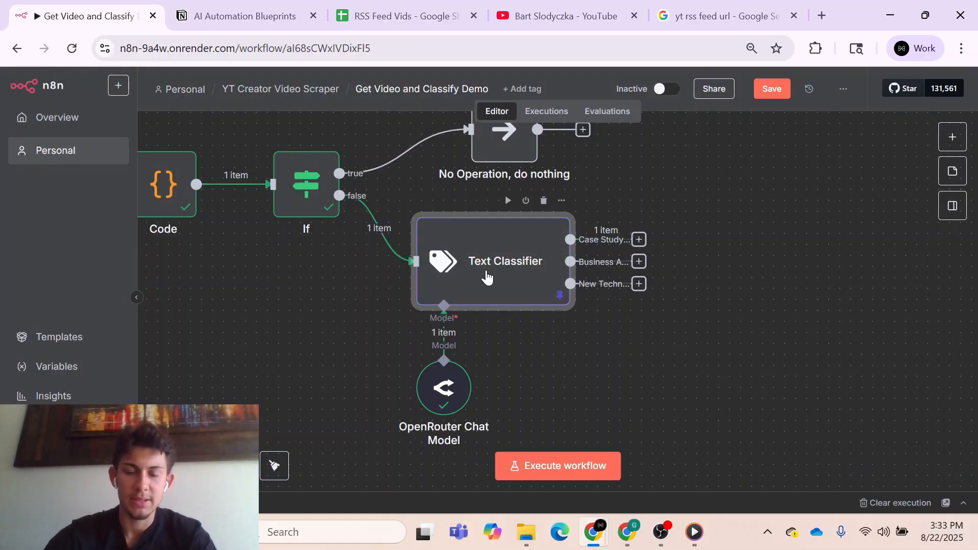
left_click(639, 240)
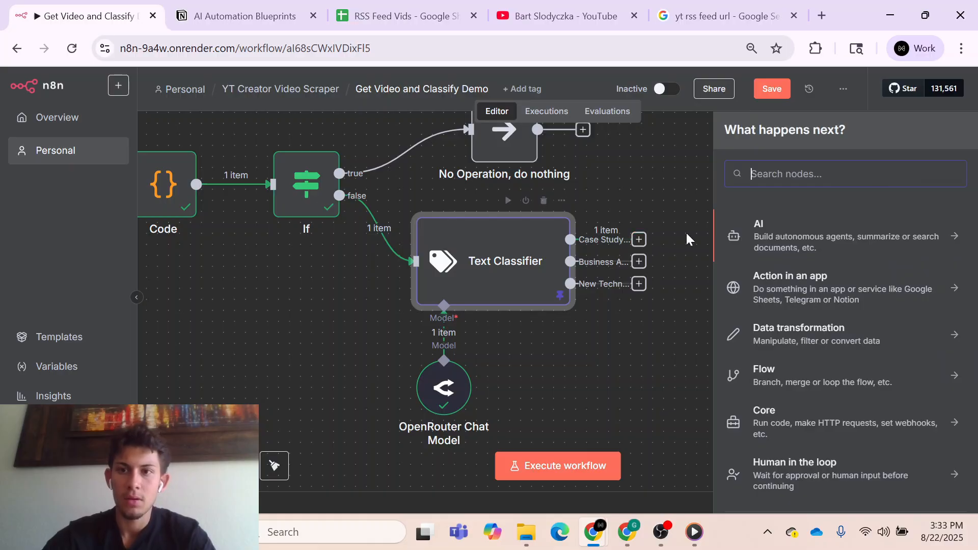
left_click(775, 93)
- Add an Execute A Sub Workflow node to the Text Classifier's Case Study / Income Breakdown output, leaving room for another node between them
left_click_drag(675, 240, 609, 237)
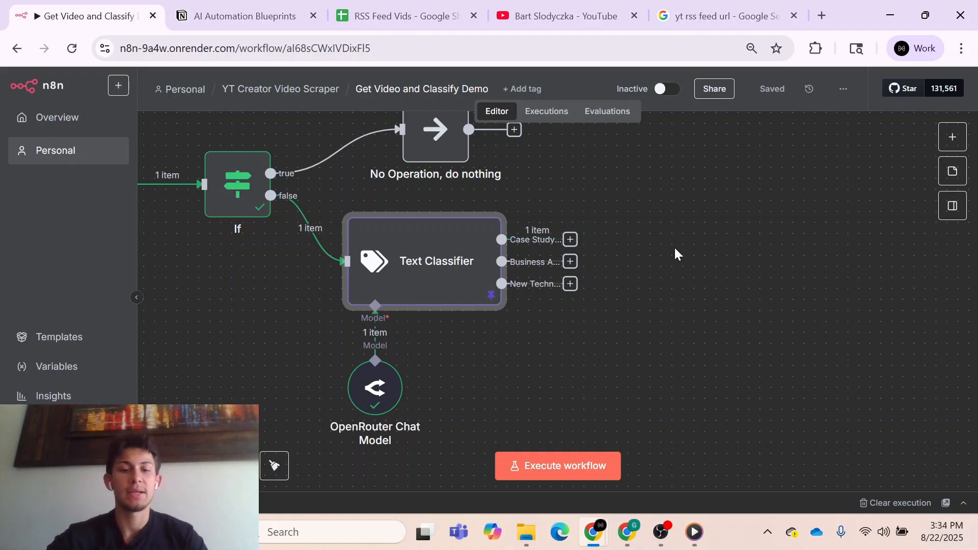
left_click(570, 240)
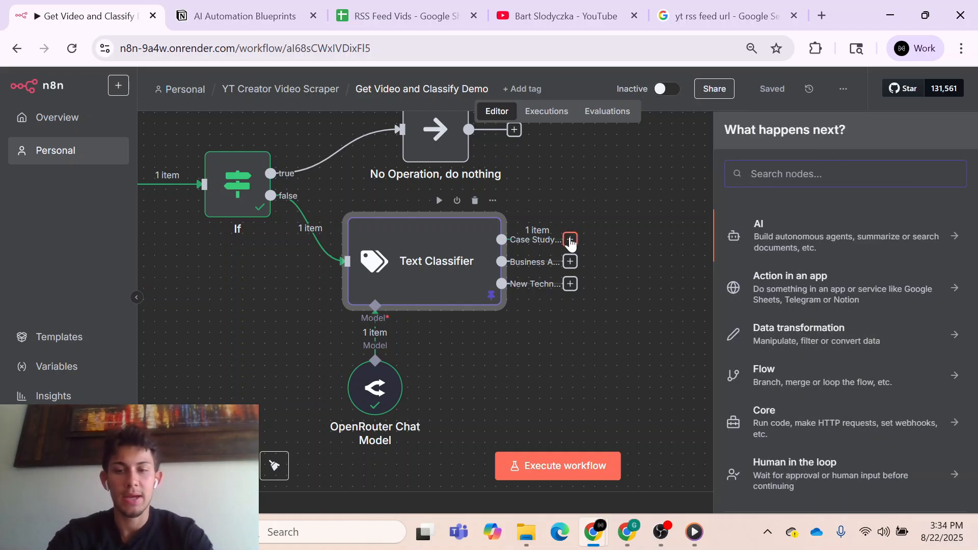
type("exe")
left_click(791, 375)
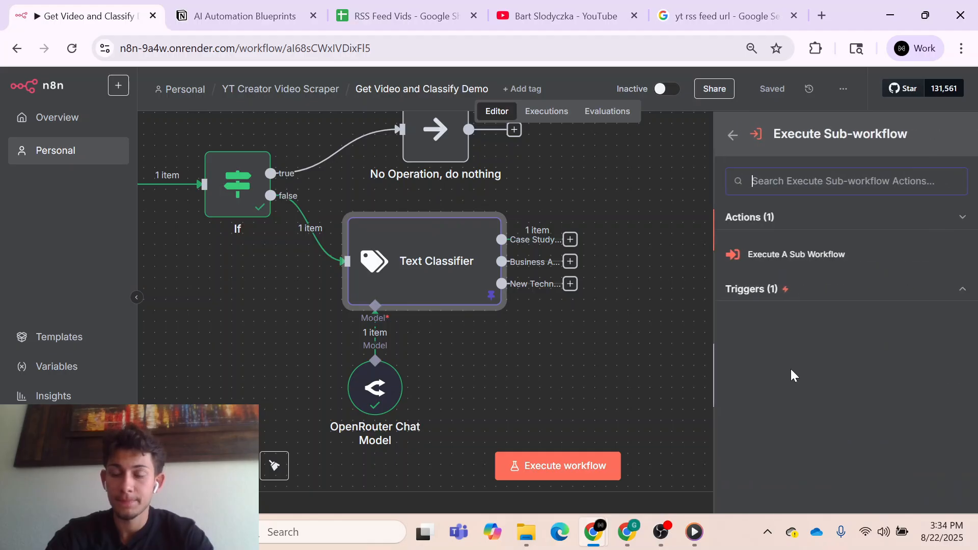
left_click(770, 261)
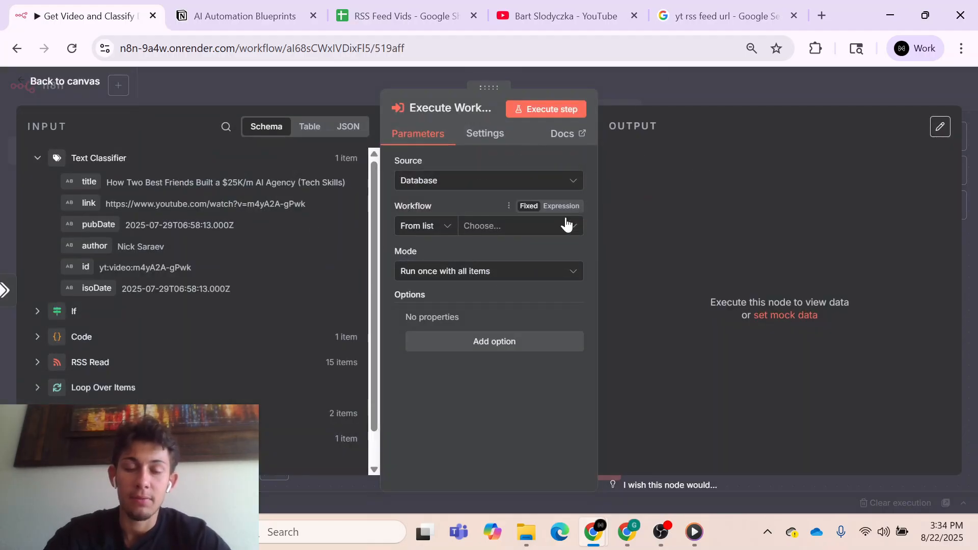
left_click(664, 78)
left_click_drag(624, 184, 765, 226)
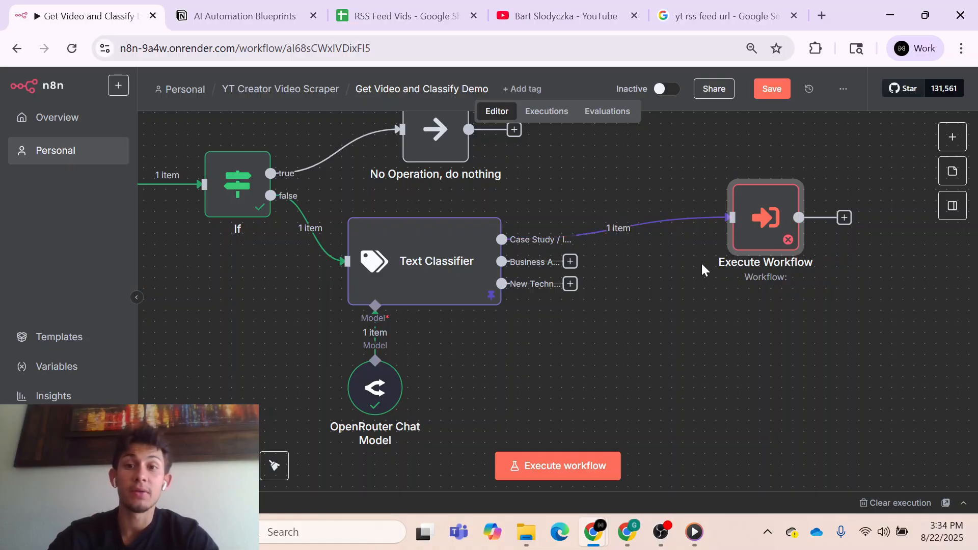
- Insert an Edit Fields (Set) node between the Text Classifier and Execute Workflow, with a string field named videoCategory
left_click(604, 230)
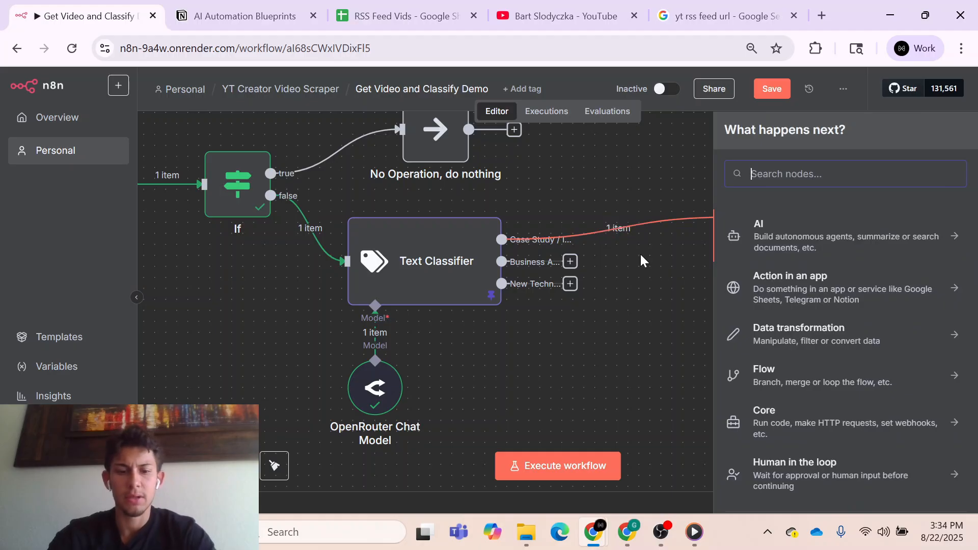
type("set")
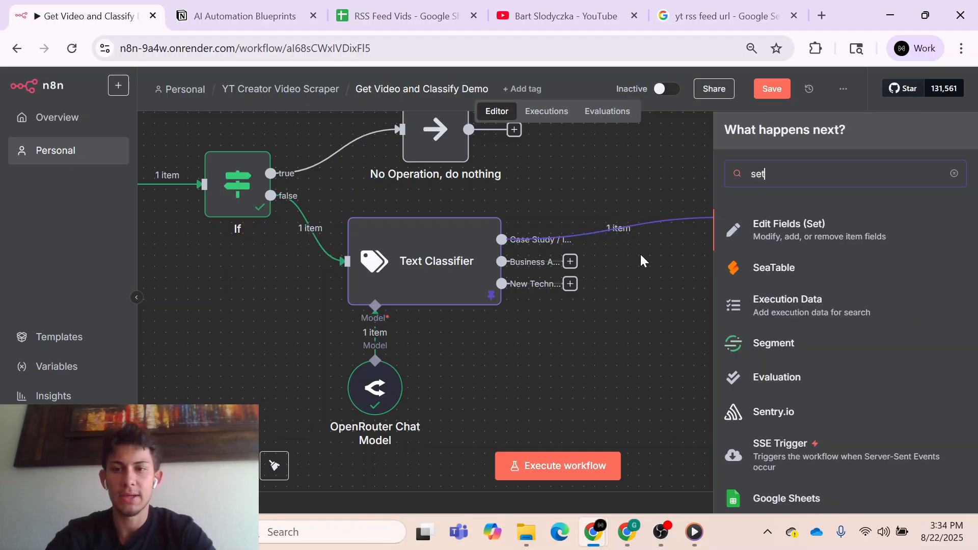
left_click(772, 227)
left_click(508, 271)
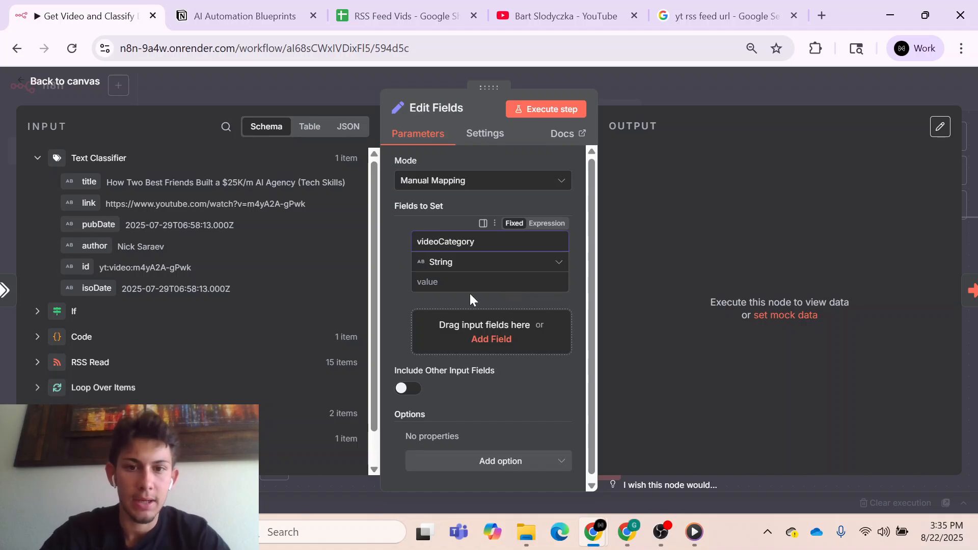
left_click(649, 97)
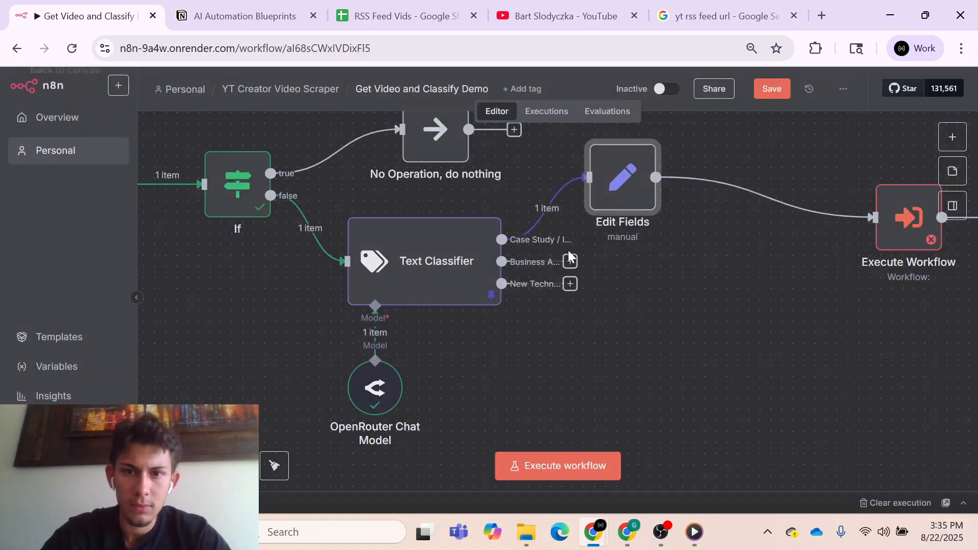
- Set videoCategory to Case Study / Income Breakdown and compare it with the Video Type value in the Notion table
double_click(633, 190)
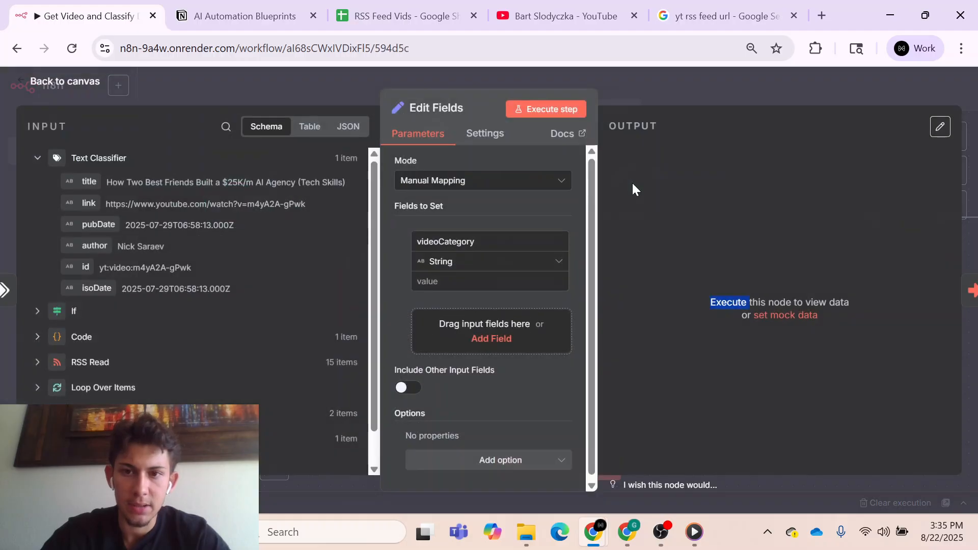
type("Case ")
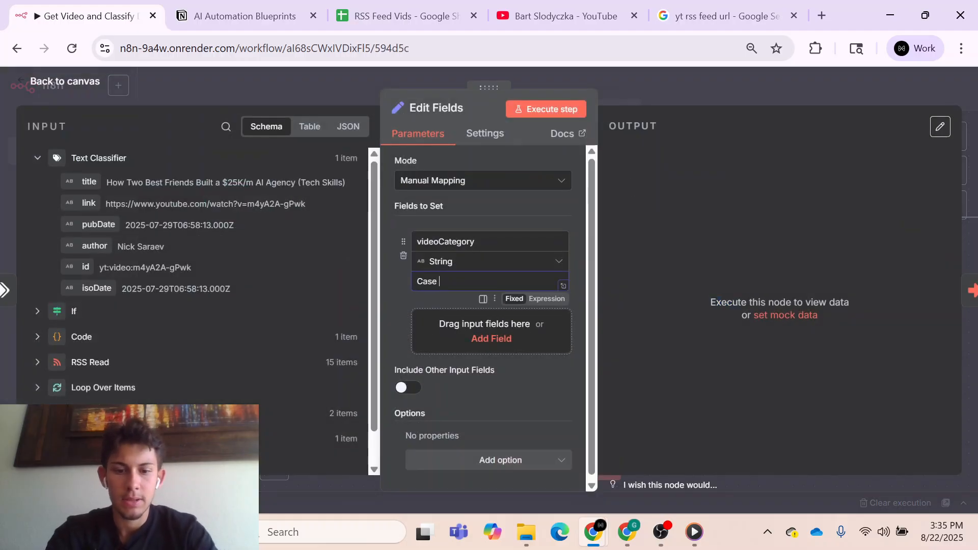
type("Study / Income Breakdown")
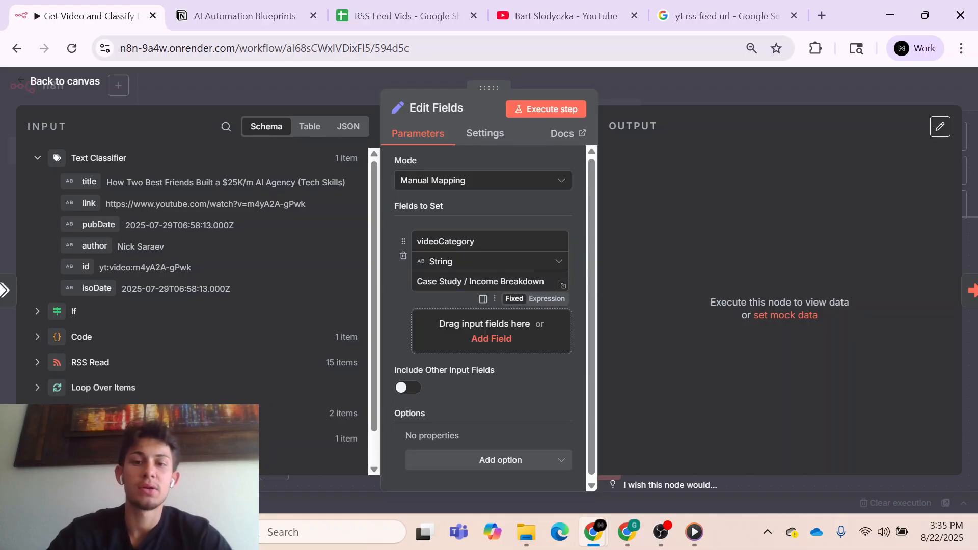
left_click(239, 16)
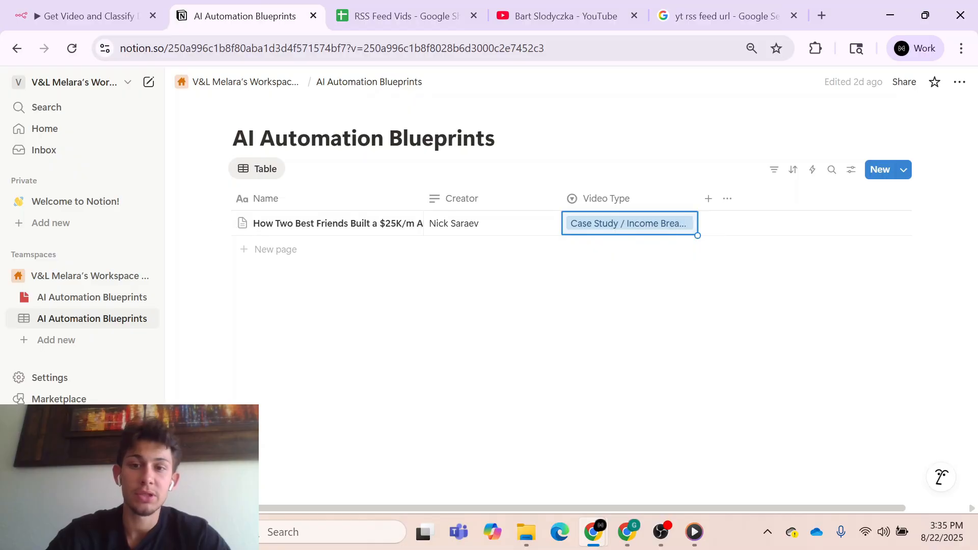
key("Escape")
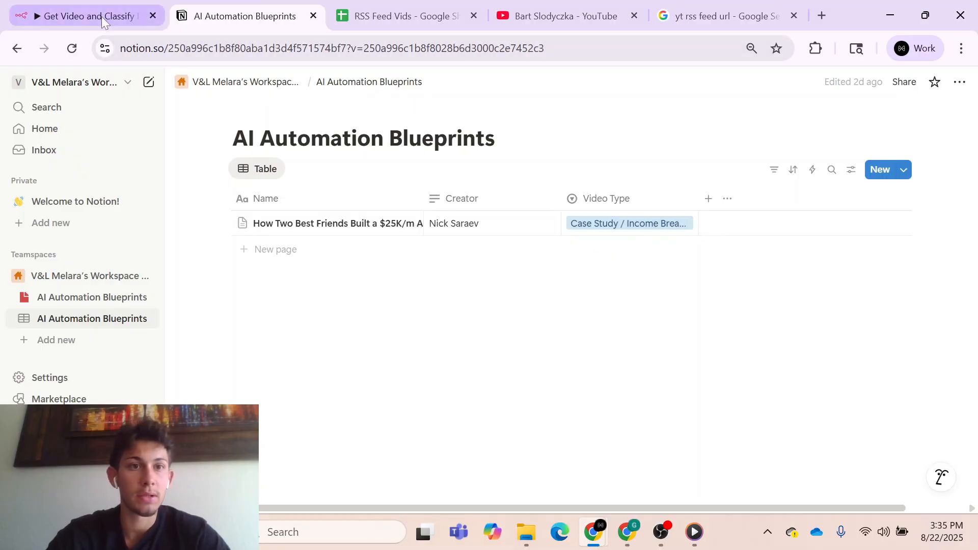
- Return to the n8n workflow and rename the Edit Fields node as Case Study
double_click(683, 237)
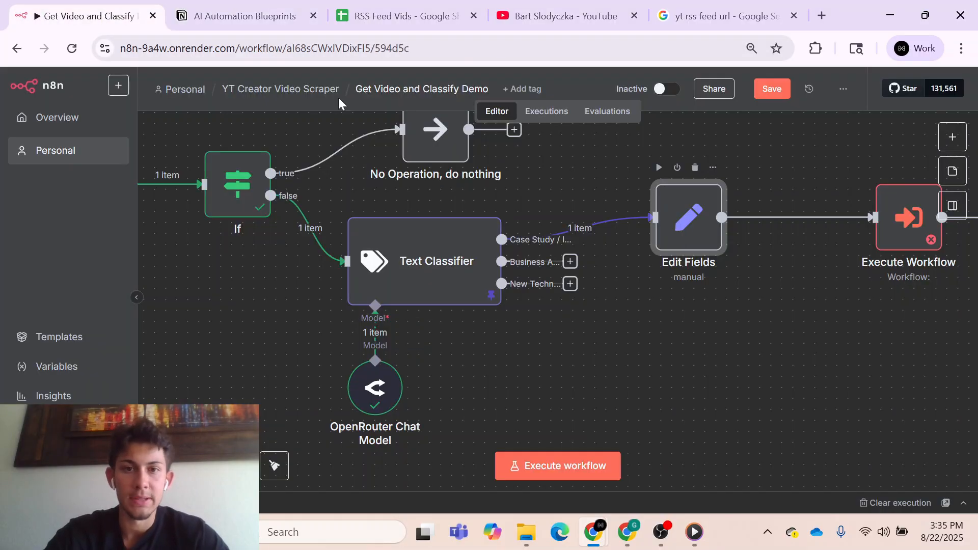
left_click(427, 109)
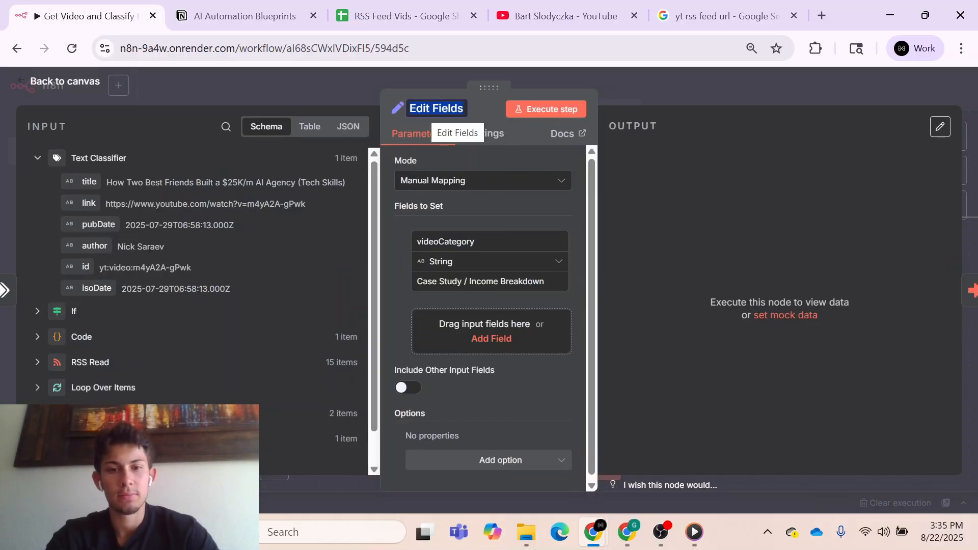
type("Case St")
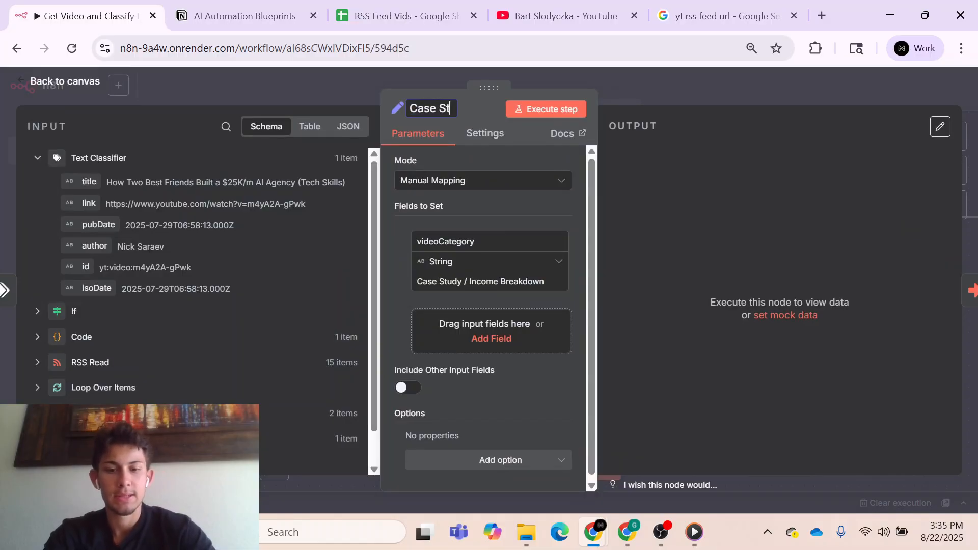
type("udy")
key("Return")
left_click(671, 85)
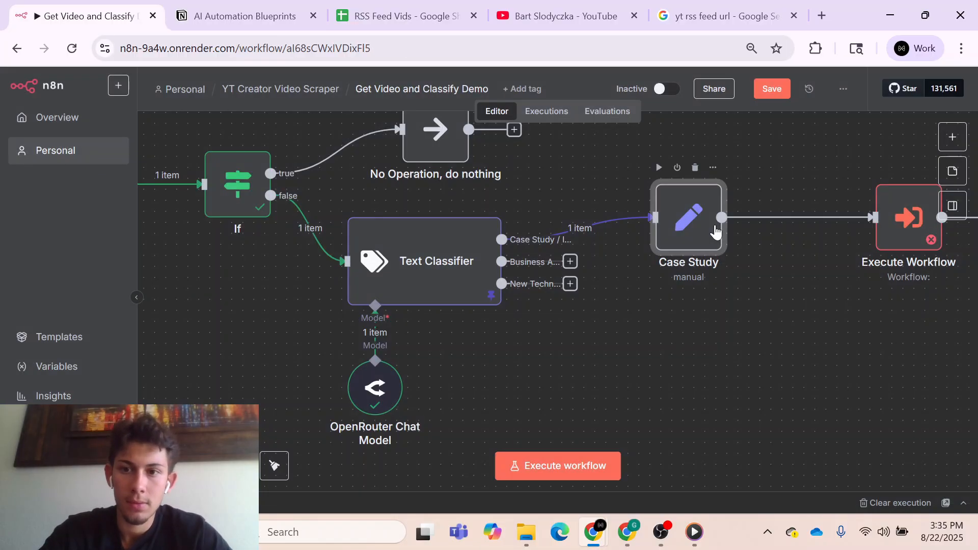
- Place the Execute Workflow node close beside the Case Study node and save the workflow
scroll(873, 274, "right", 2)
left_click(774, 91)
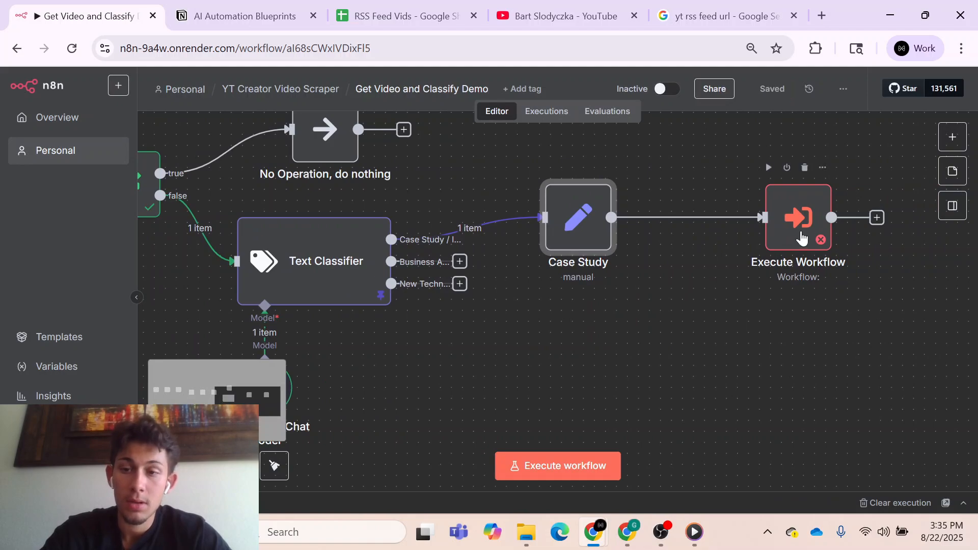
left_click_drag(801, 235, 695, 230)
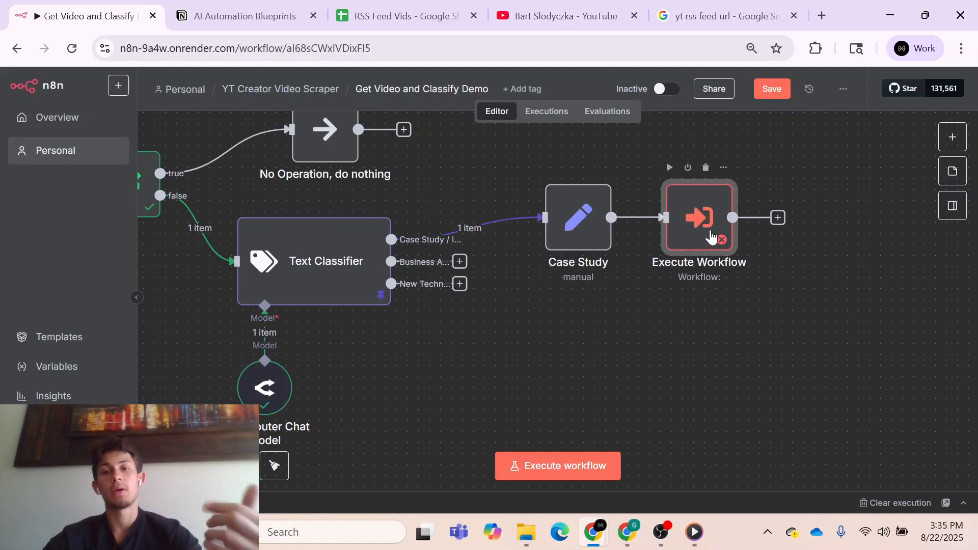
left_click(779, 90)
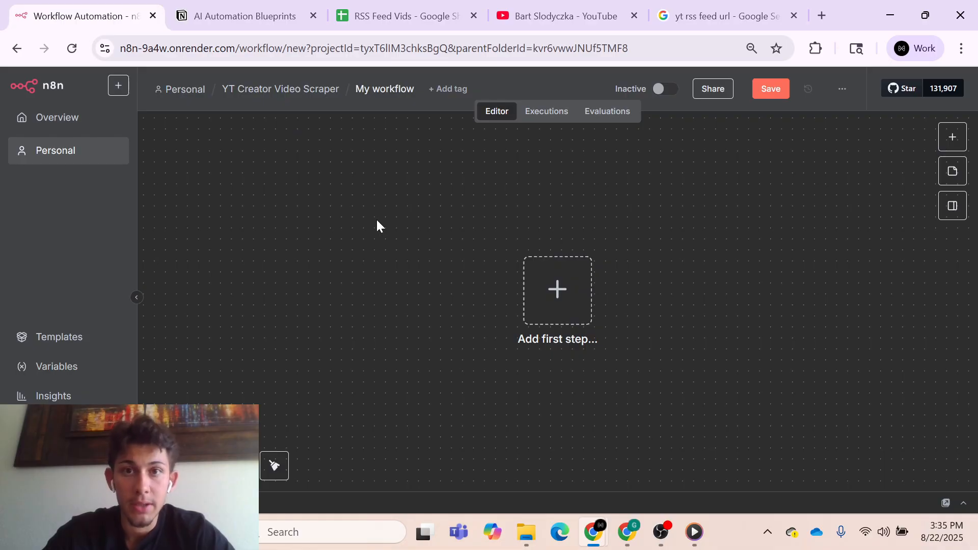
- Name the new blank workflow "Scraping -> Notion Demo"
left_click(380, 90)
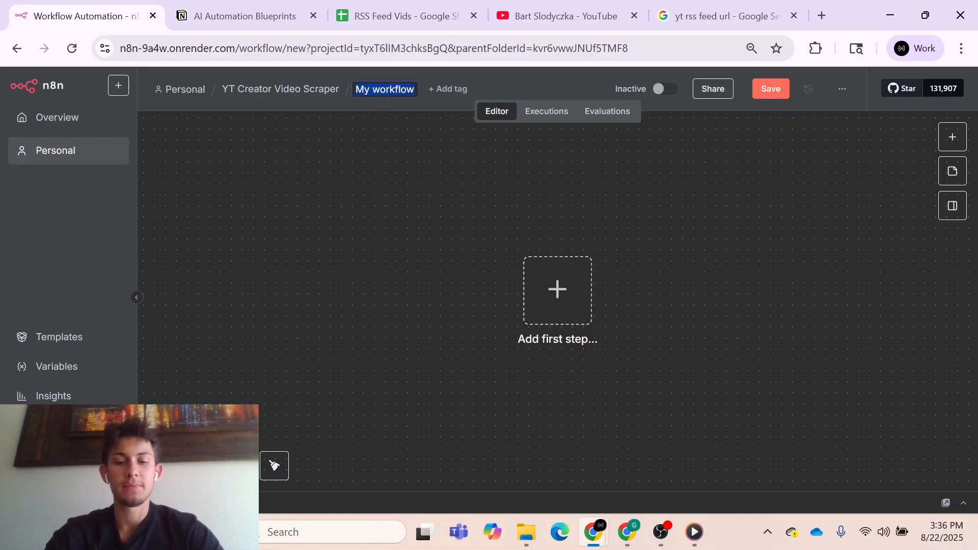
type("Scr")
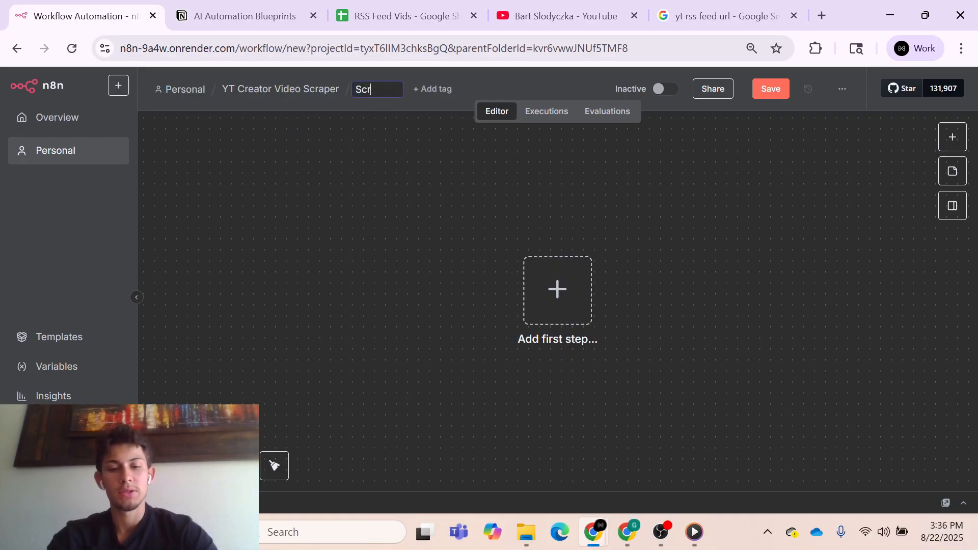
type("aping")
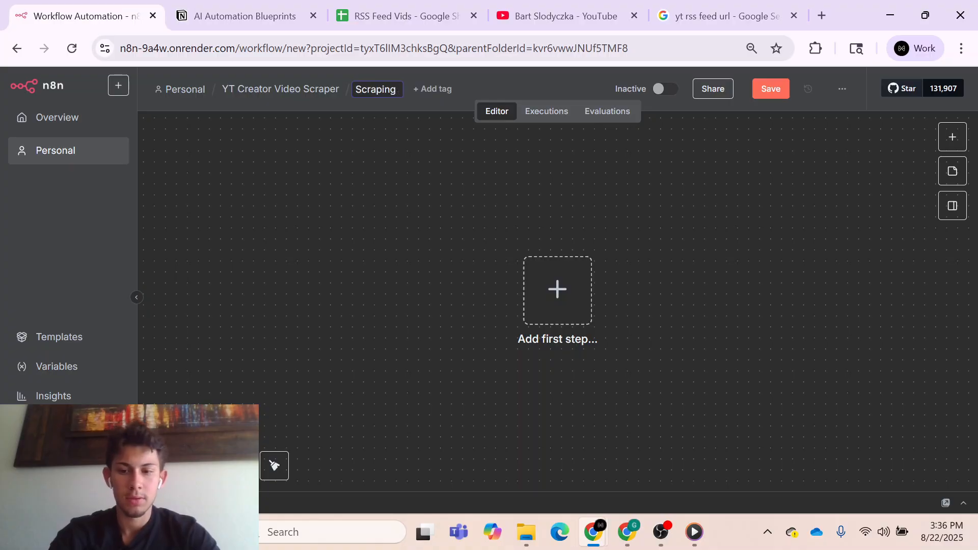
type(" -> Notion")
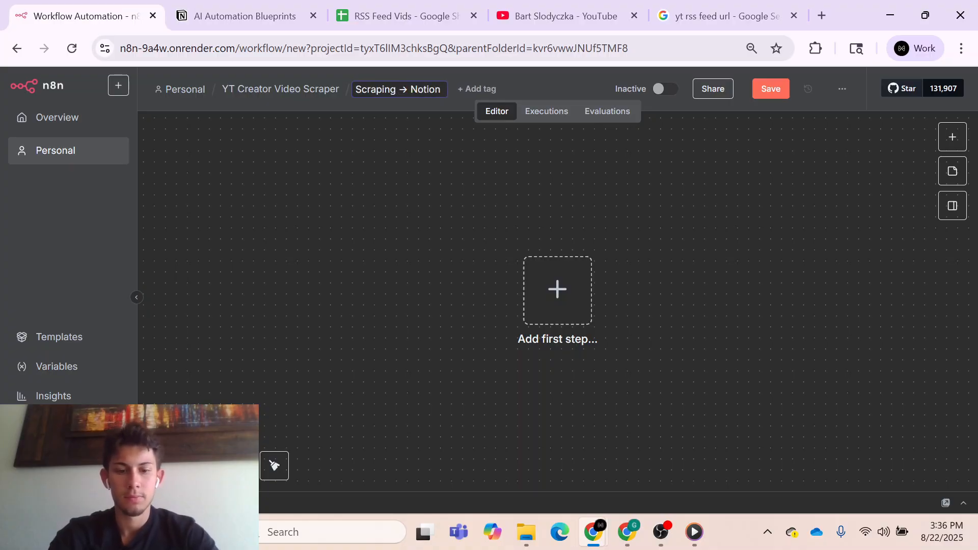
type(" Demo")
key("Return")
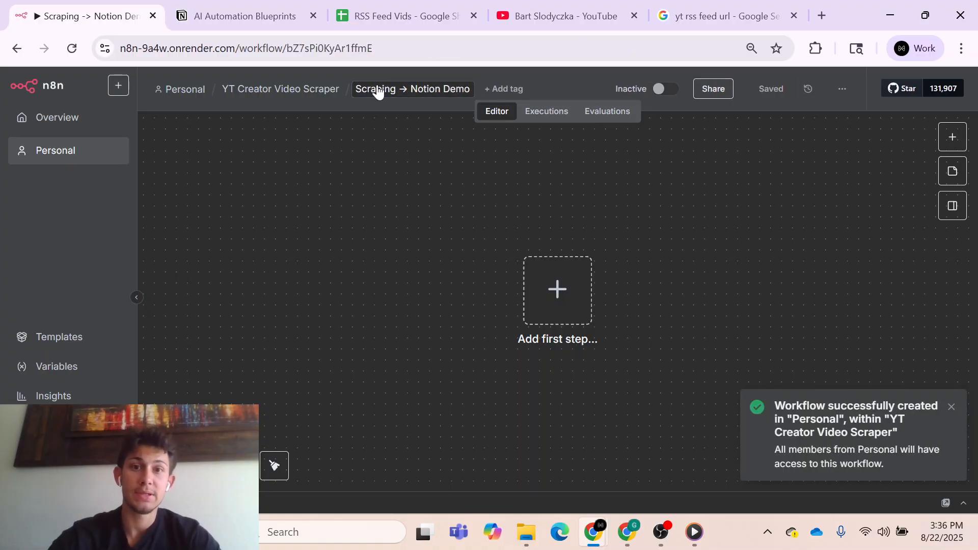
- Add the When Executed by Another Workflow trigger as the new workflow's first node
left_click(533, 284)
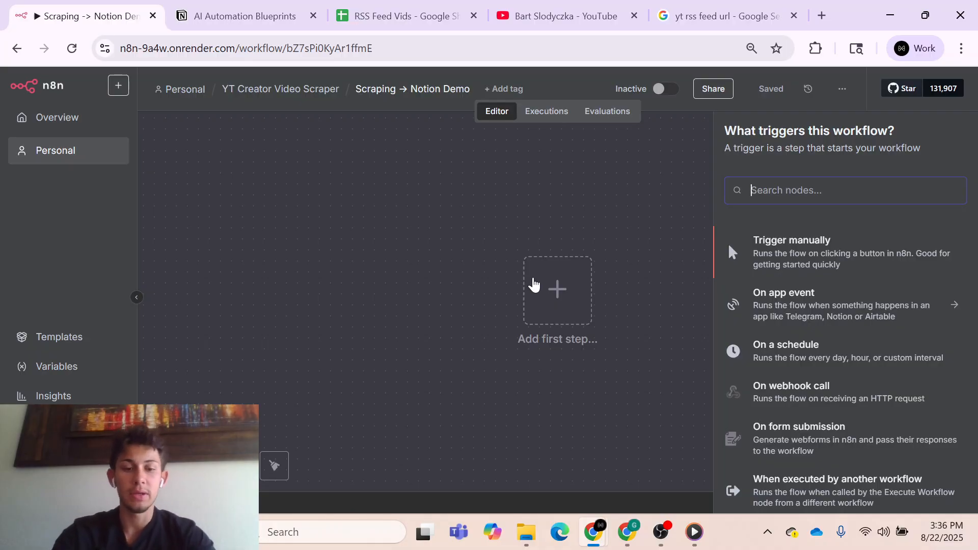
type("execute")
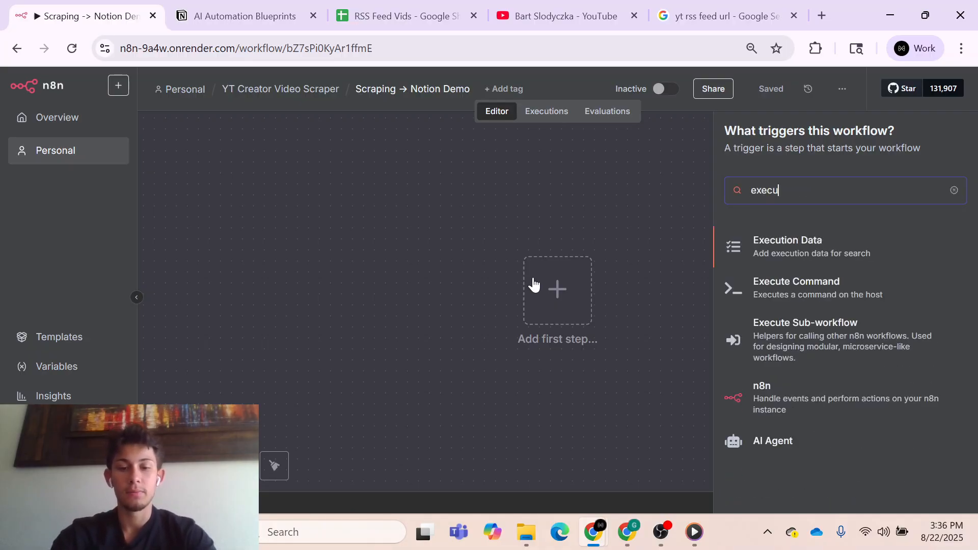
left_click(811, 319)
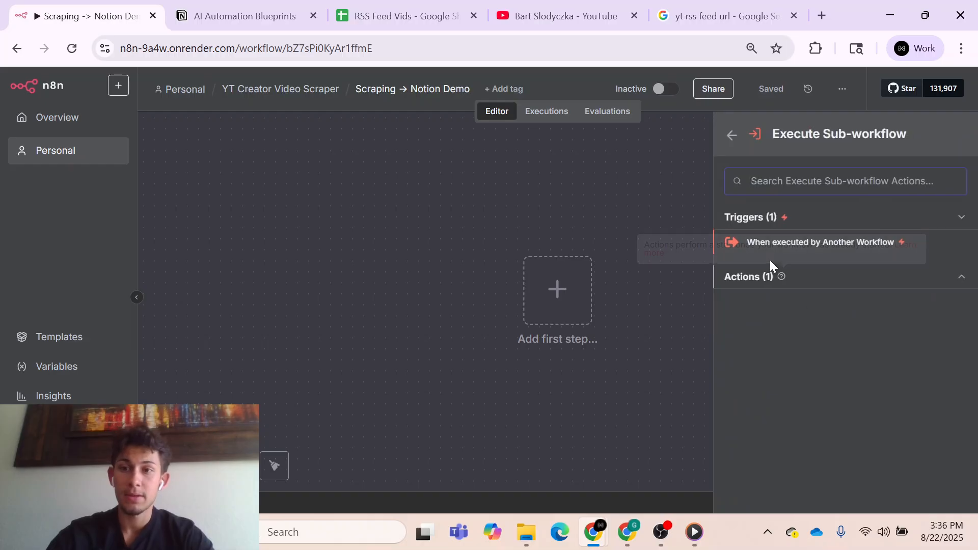
left_click(903, 242)
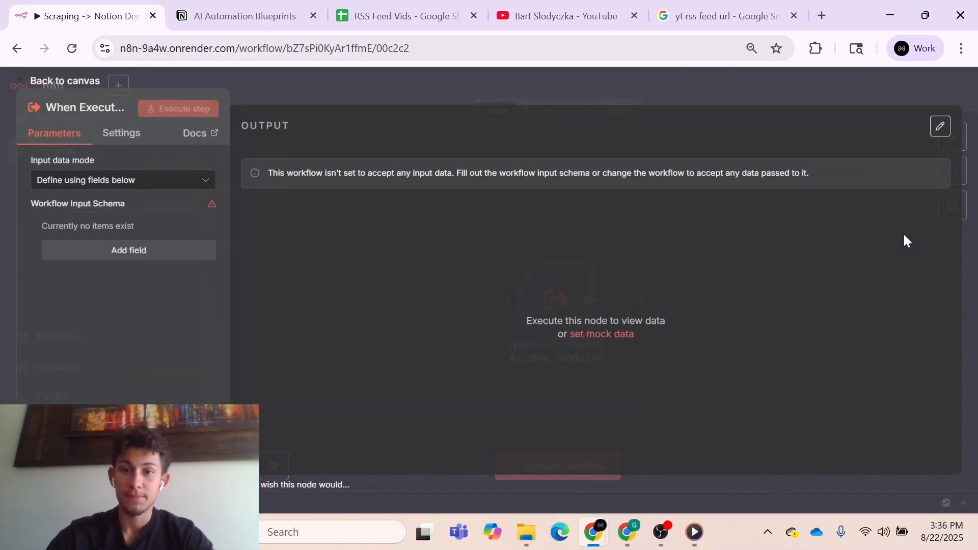
- Add a string input field named videoCategory to the sub-workflow trigger's input schema and save the workflow
left_click(112, 251)
left_click(123, 247)
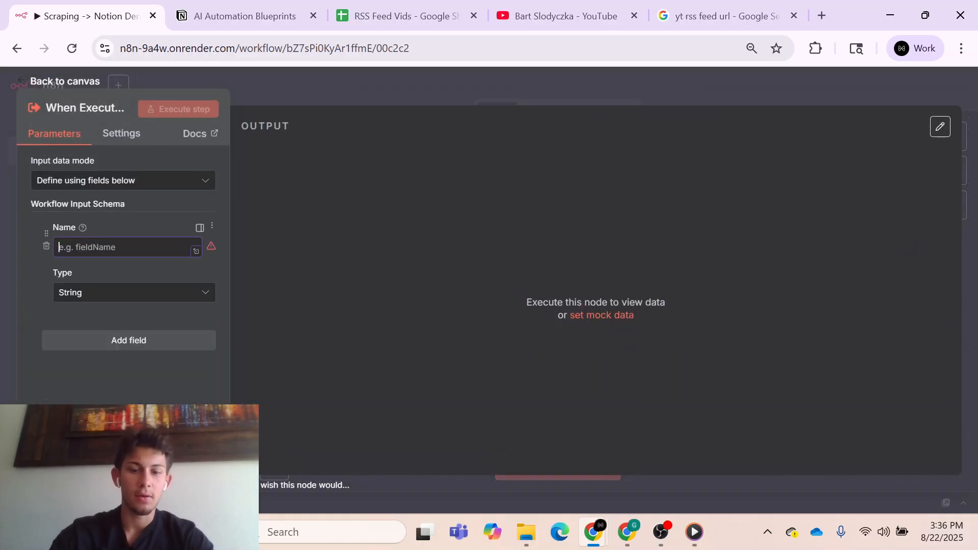
type("videoCategory")
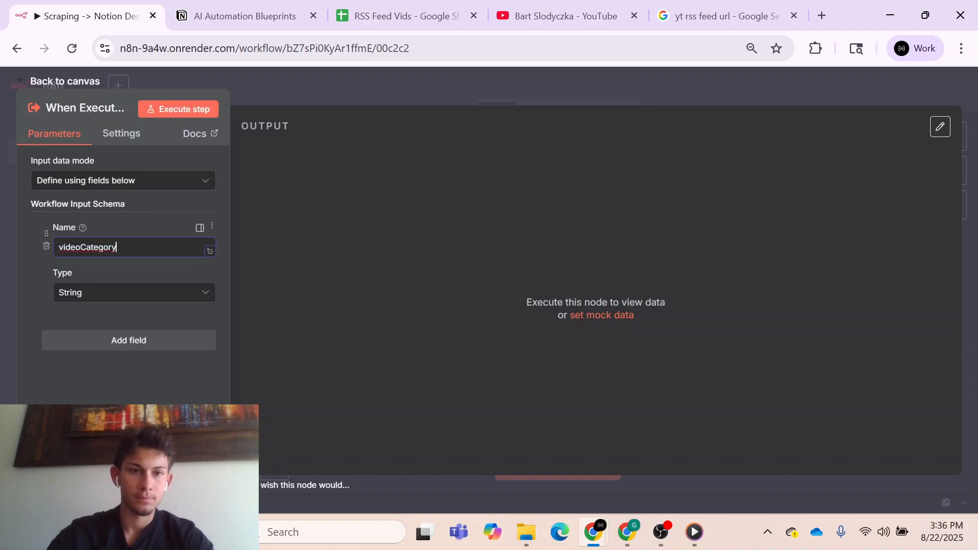
left_click(301, 83)
left_click(774, 93)
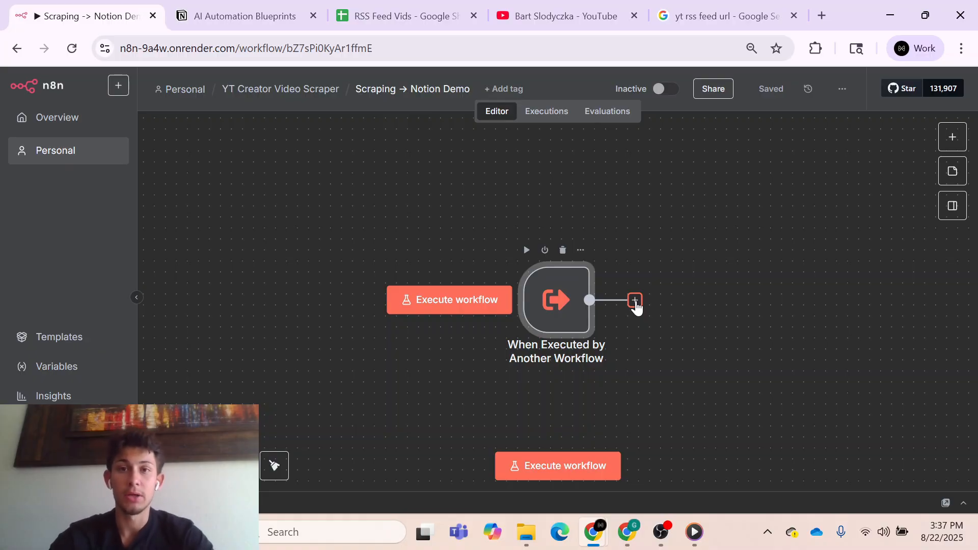
- Add an HTTP Request node after the When Executed by Another Workflow trigger
left_click(635, 301)
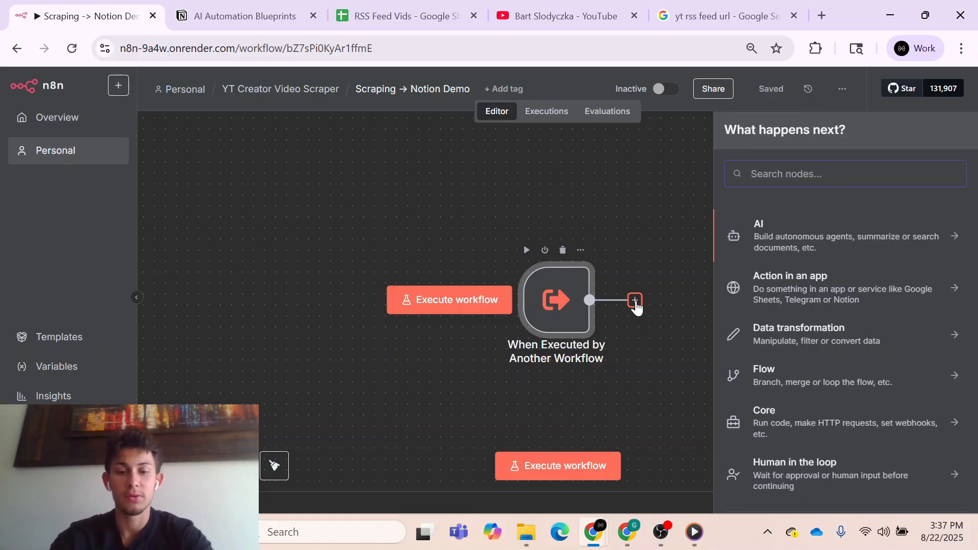
type("http")
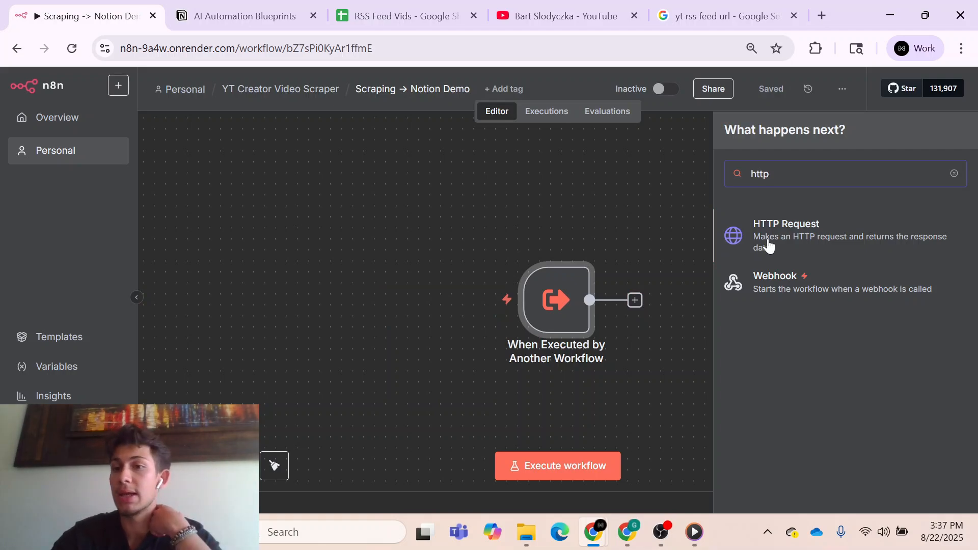
left_click(768, 245)
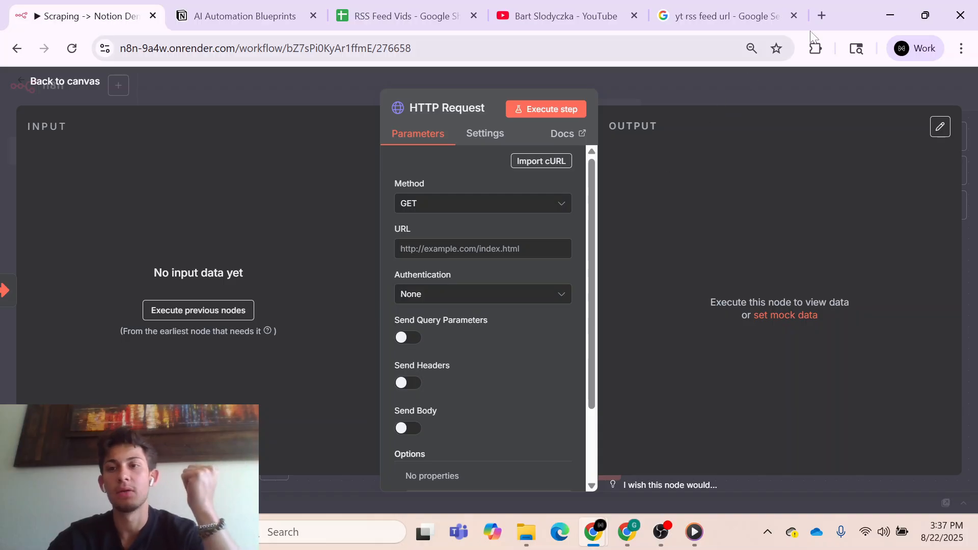
- Open Apify in a new browser tab and go to the Youtube Transcript Scraper actor by Pinto Studio
left_click(822, 16)
type("apify")
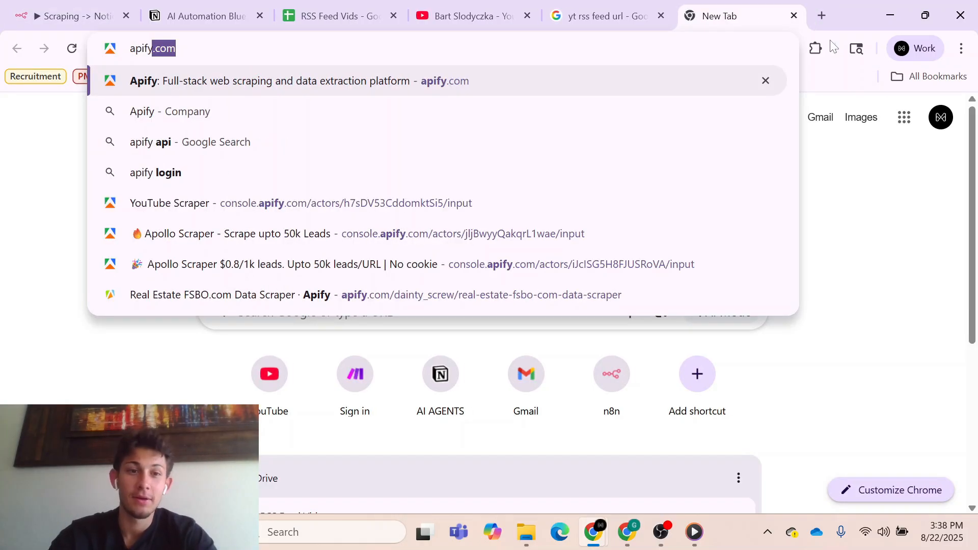
left_click(502, 207)
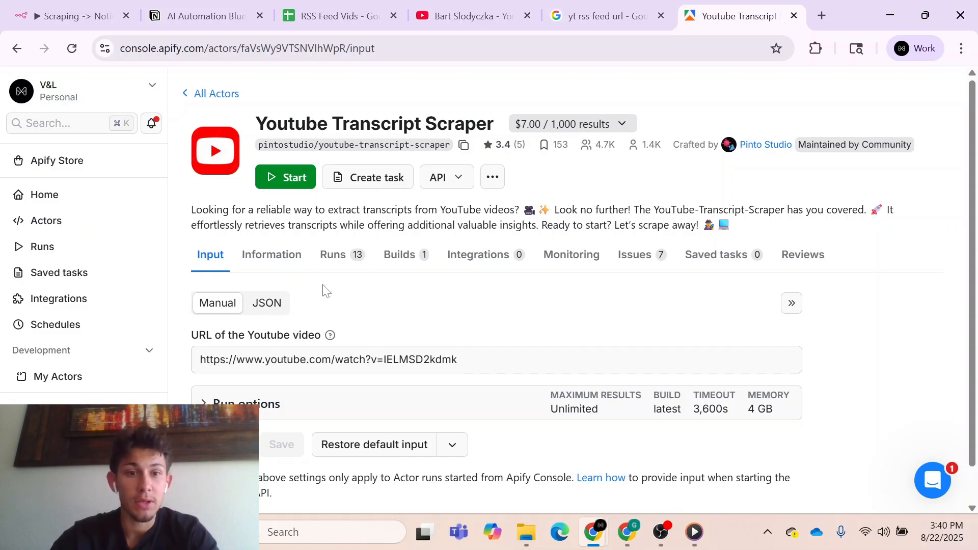
- Copy the Youtube Transcript Scraper's API endpoint URL for running the actor synchronously and getting dataset items
left_click(456, 185)
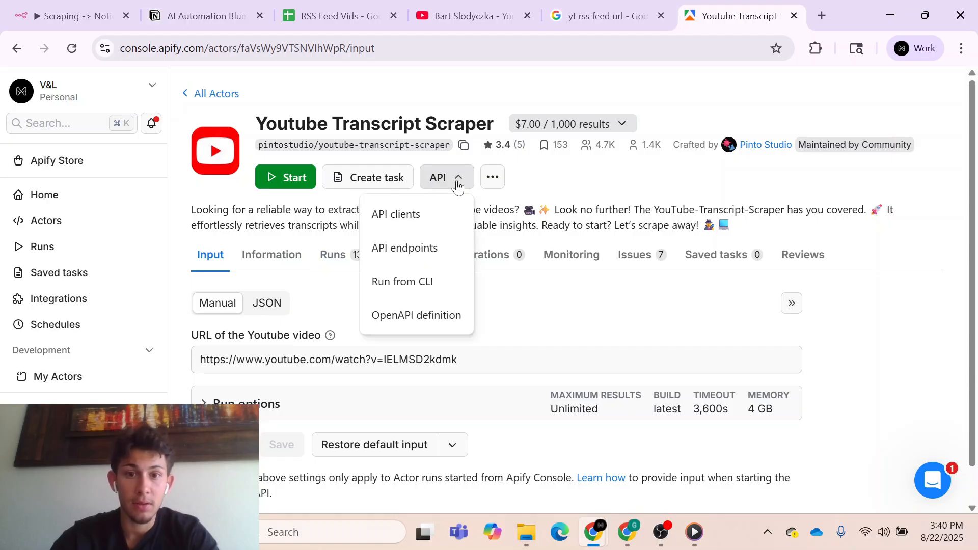
left_click(431, 258)
scroll(432, 258, "down", 4)
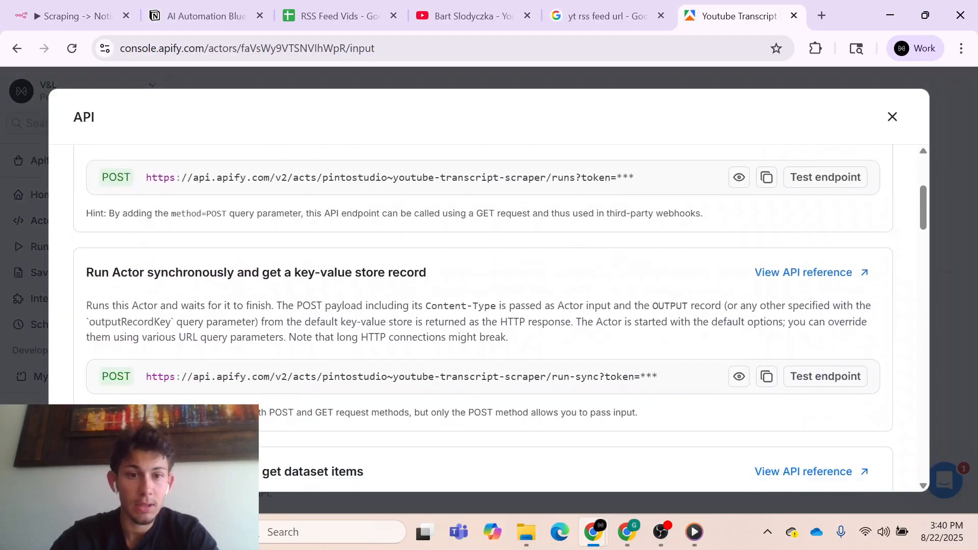
scroll(488, 318, "down", 4)
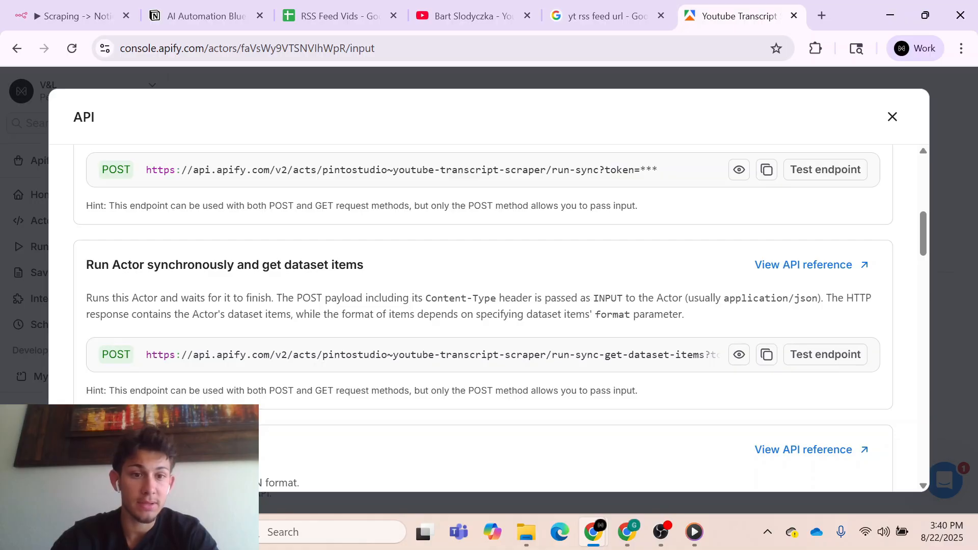
left_click(767, 354)
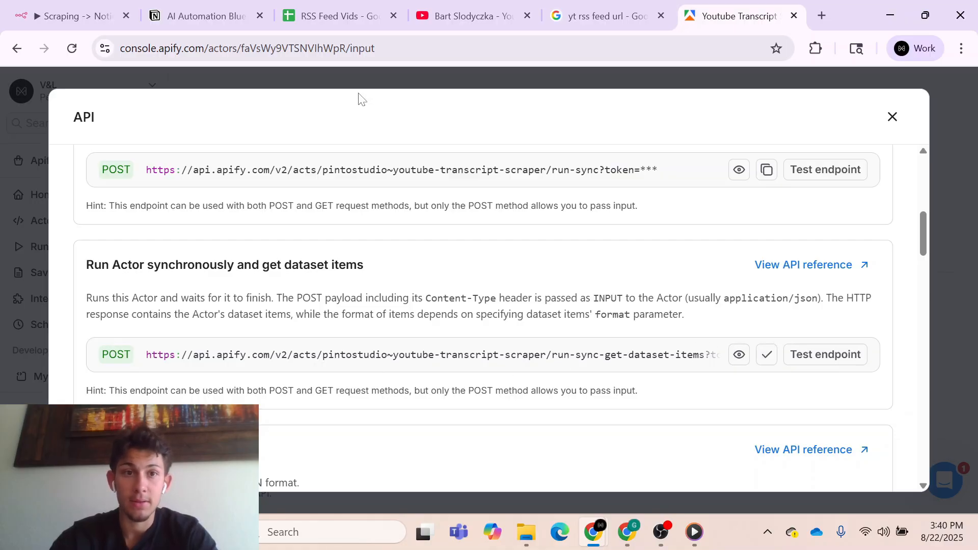
- Return to n8n, set the HTTP Request method to POST and paste the Apify endpoint URL containing the API token
left_click(59, 4)
left_click(441, 203)
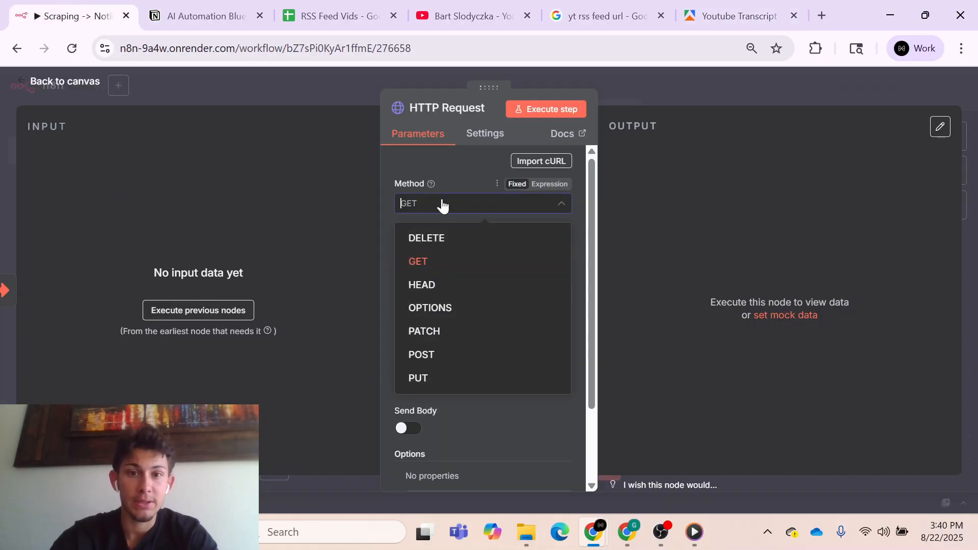
left_click(428, 360)
left_click(428, 249)
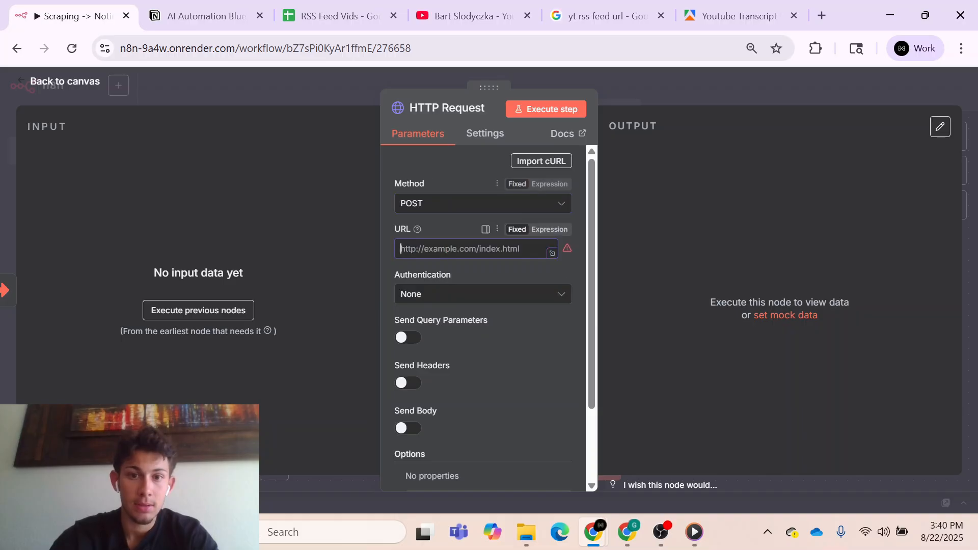
key("ctrl+v")
- Enable a JSON body for the HTTP Request, with its parameters specified as individual fields
left_click_drag(590, 299, 586, 387)
left_click(407, 335)
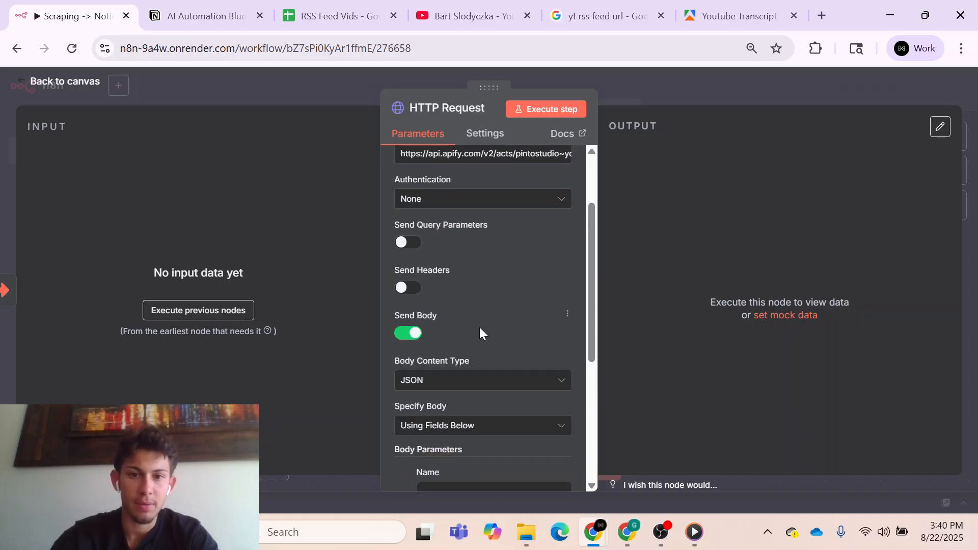
scroll(479, 331, "down", 3)
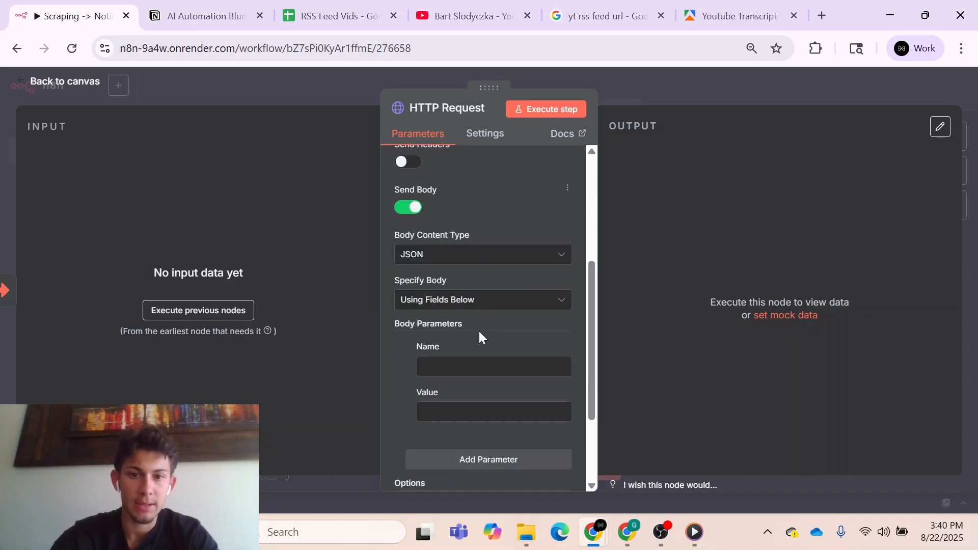
- Copy the videoUrl key from the Apify actor's JSON input and use it as the HTTP Request body parameter's name
left_click(734, 4)
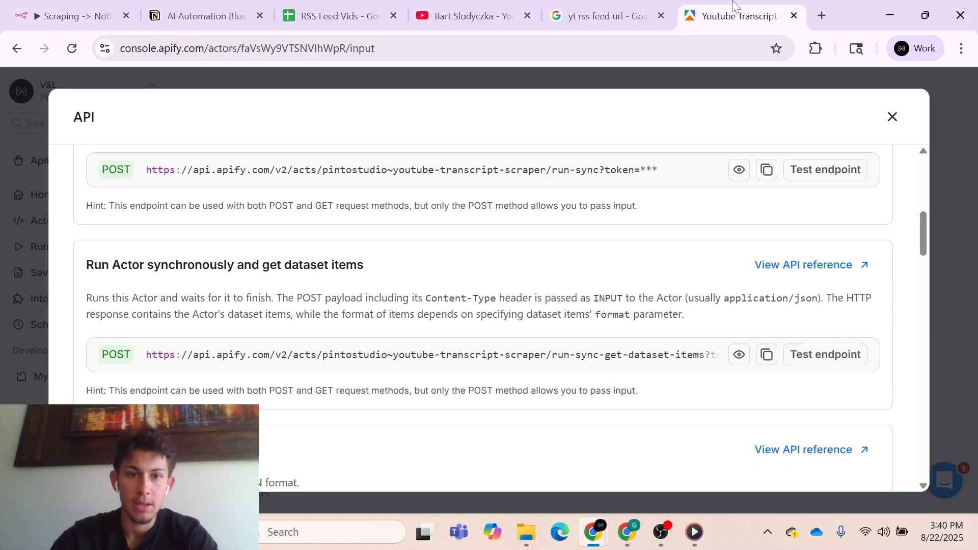
left_click(892, 117)
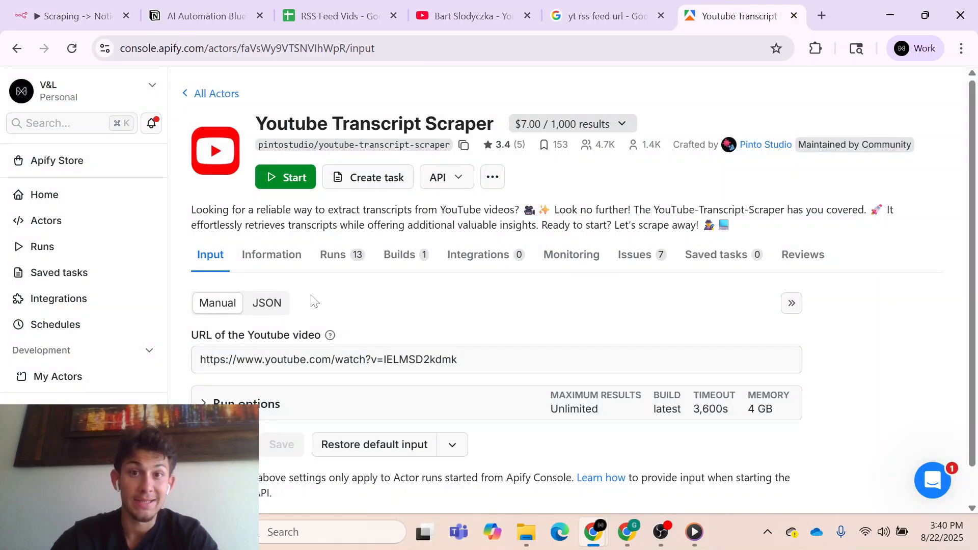
left_click(274, 310)
scroll(334, 304, "down", 2)
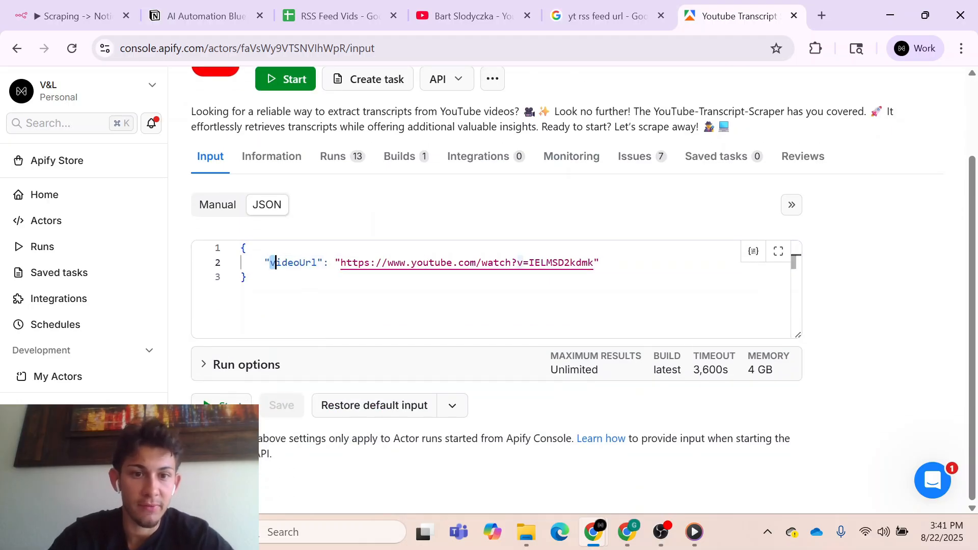
left_click_drag(270, 263, 317, 262)
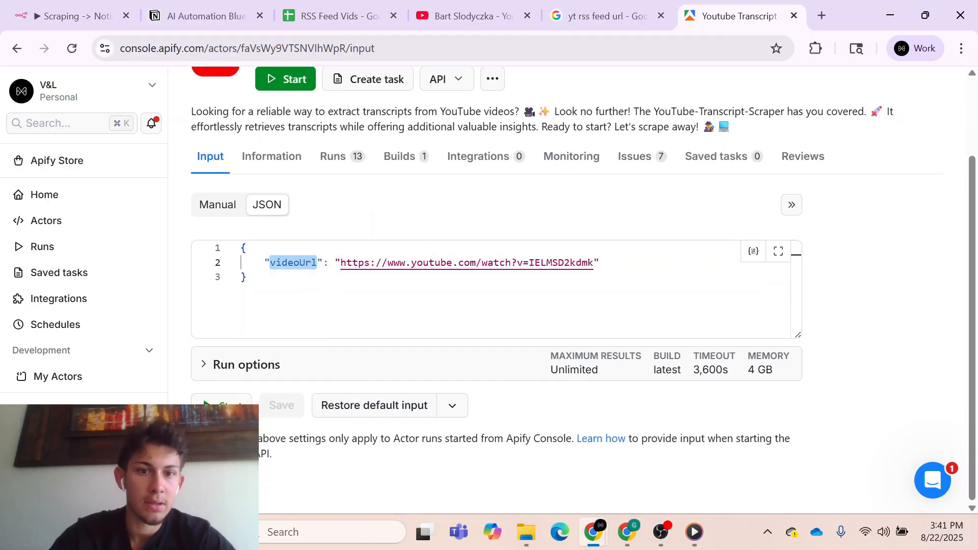
left_click(76, 15)
left_click(483, 348)
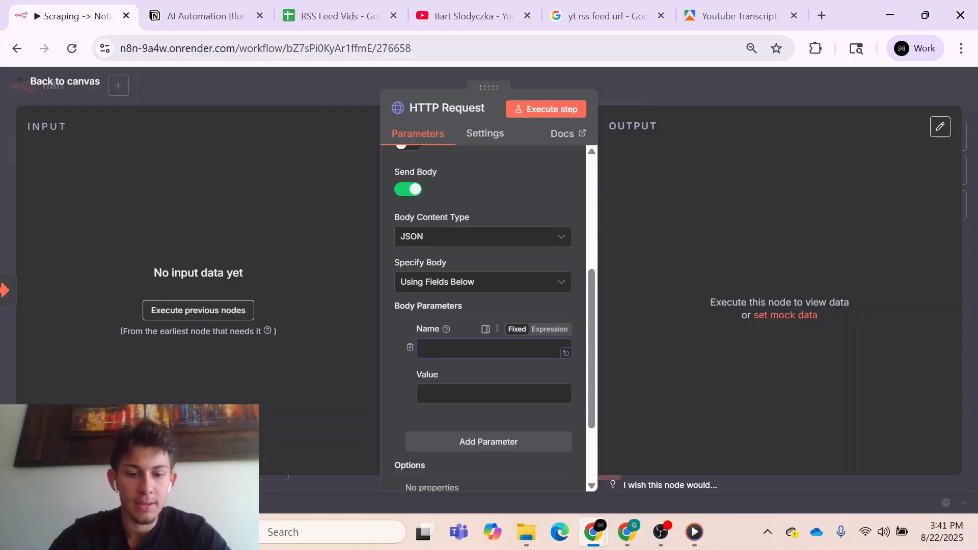
key("ctrl+v")
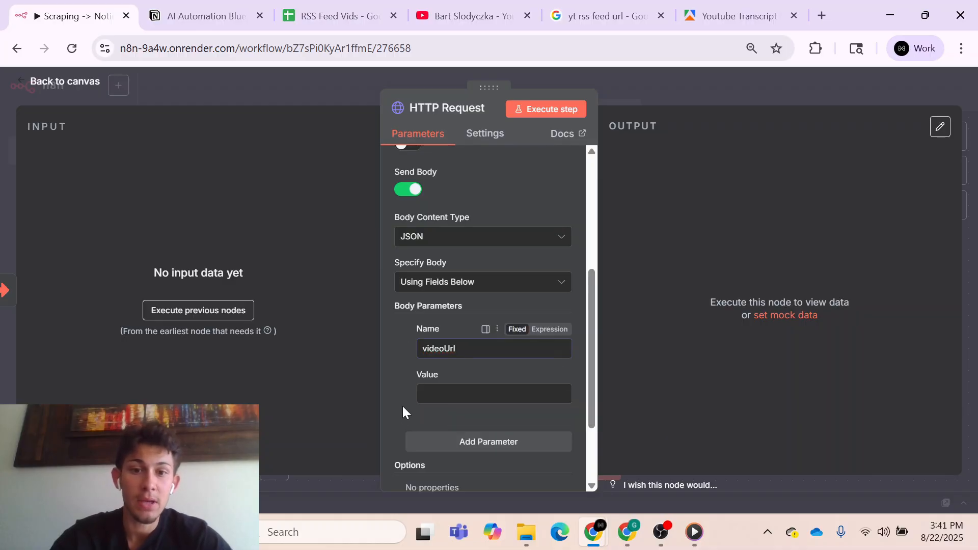
- Add a second input field named url to the When Executed by Another Workflow trigger and save the workflow
left_click(657, 98)
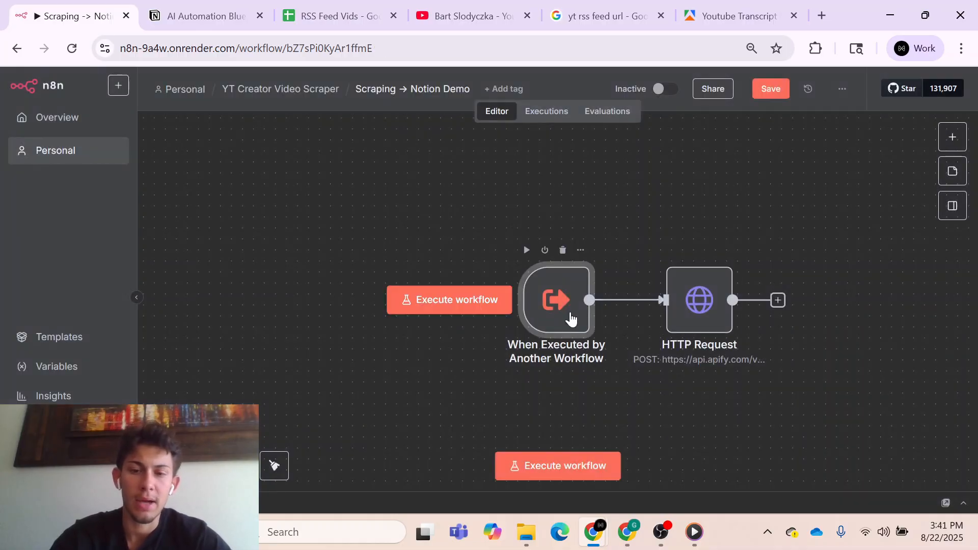
double_click(570, 328)
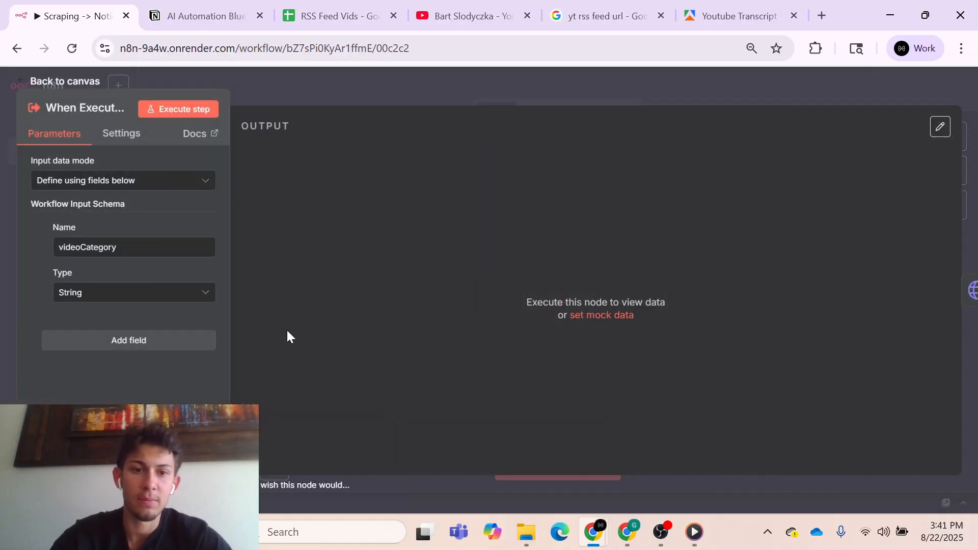
left_click(126, 341)
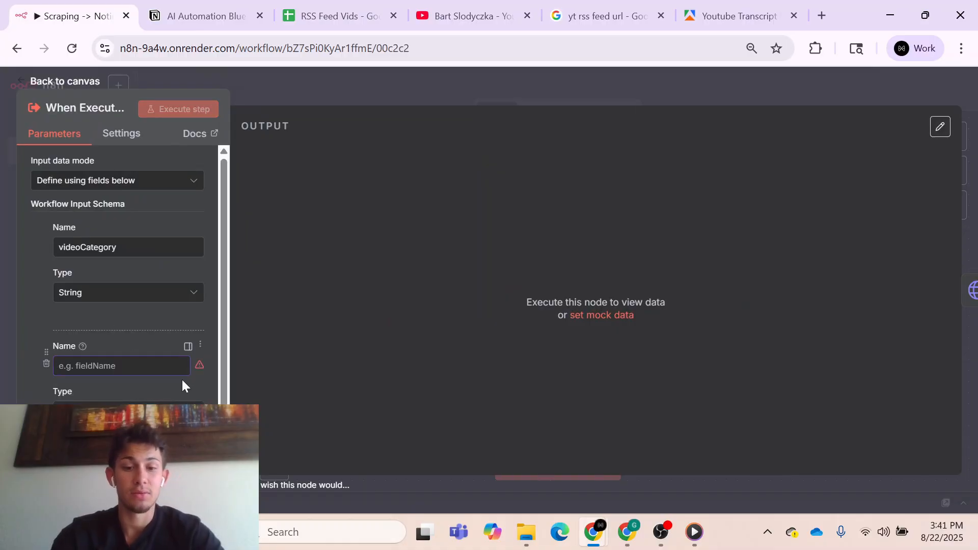
type("ur")
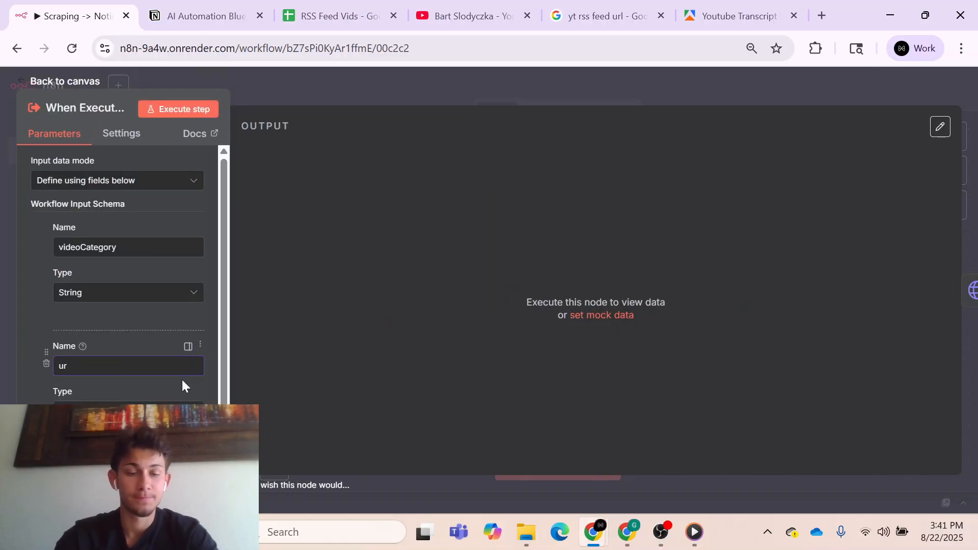
type("l")
left_click(295, 320)
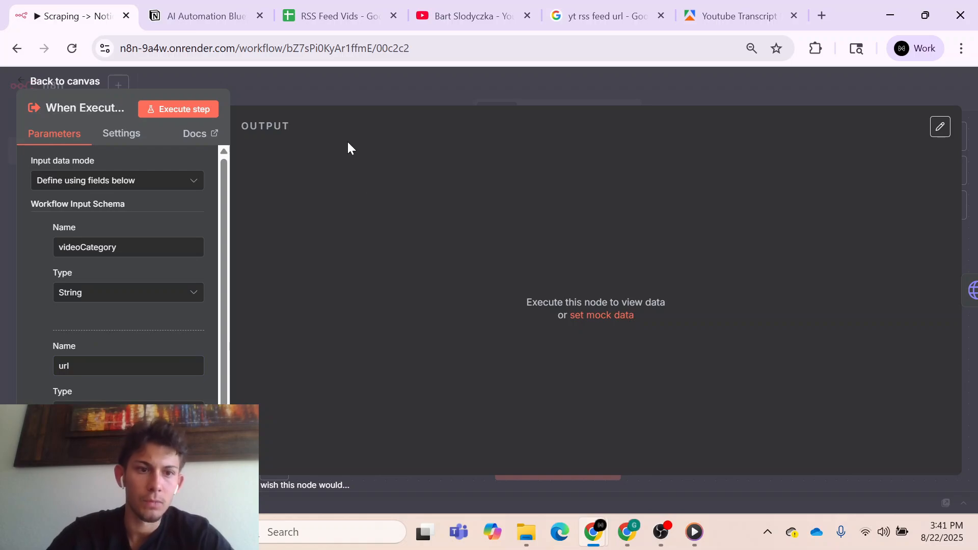
left_click(313, 93)
left_click(765, 92)
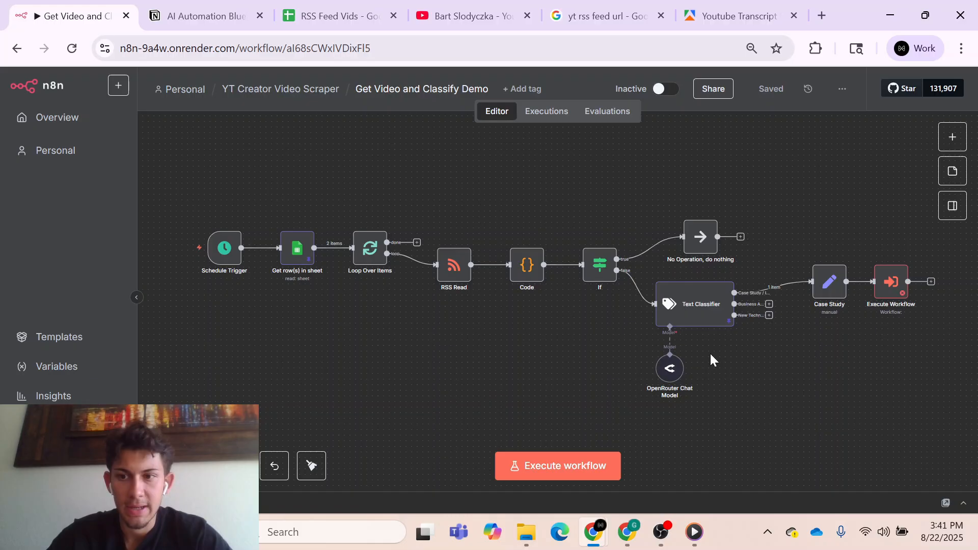
- In Get Video and Classify Demo, set the Execute Workflow node to call the Scraping → Notion Demo workflow
double_click(900, 290)
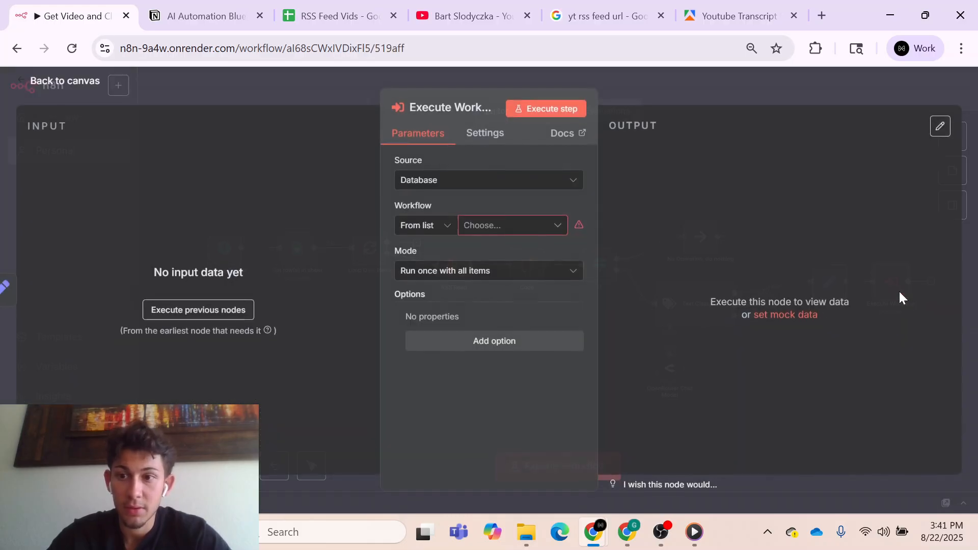
left_click(503, 229)
scroll(492, 356, "down", 10)
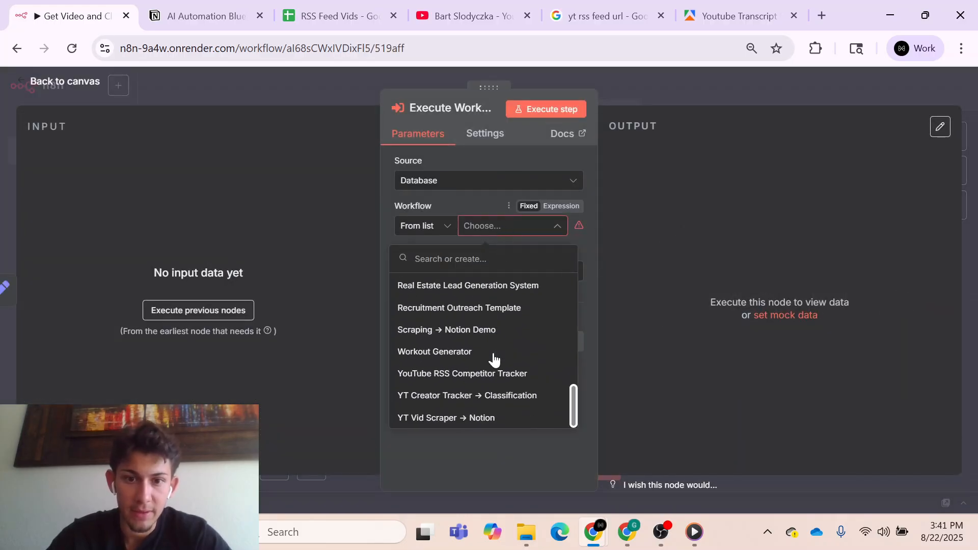
left_click(459, 331)
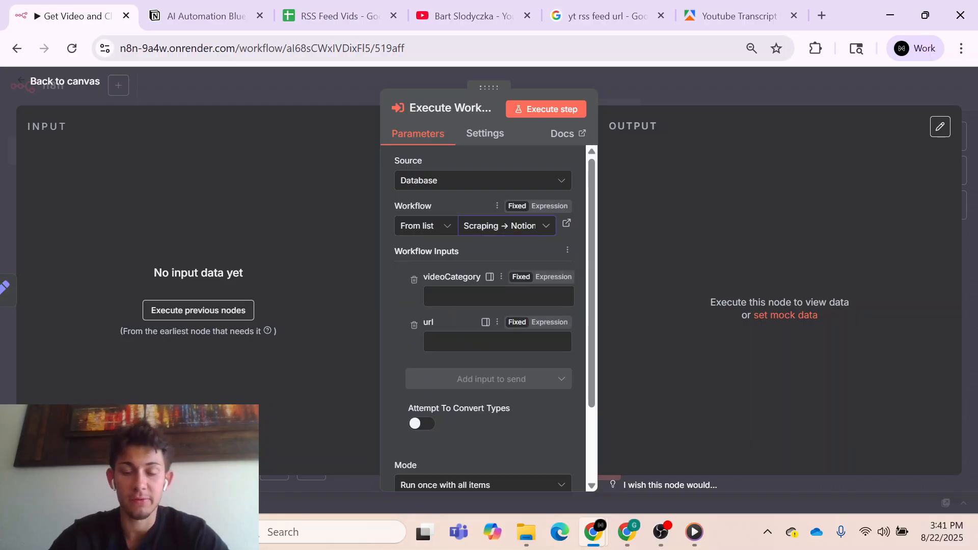
left_click(659, 94)
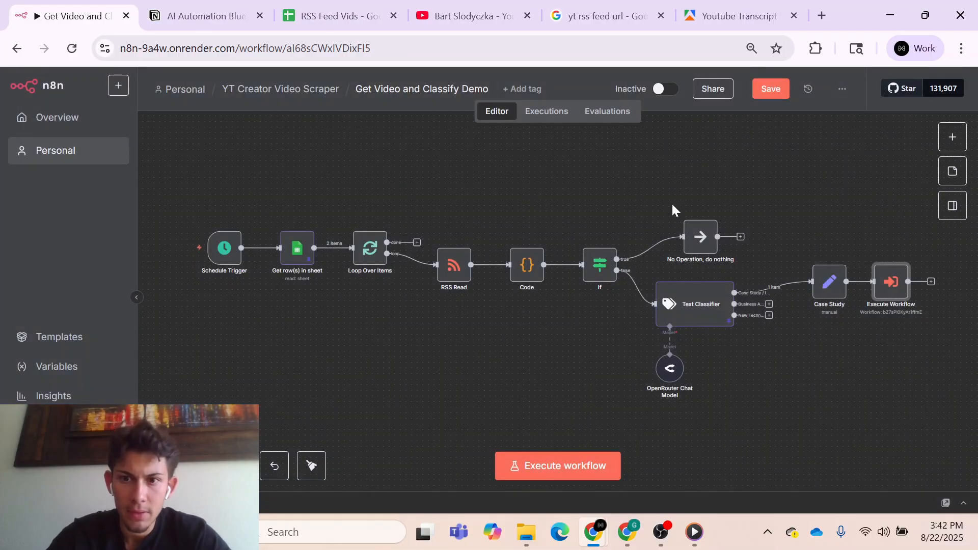
- Execute the Case Study node to generate its output, check the node and return to the canvas
double_click(829, 284)
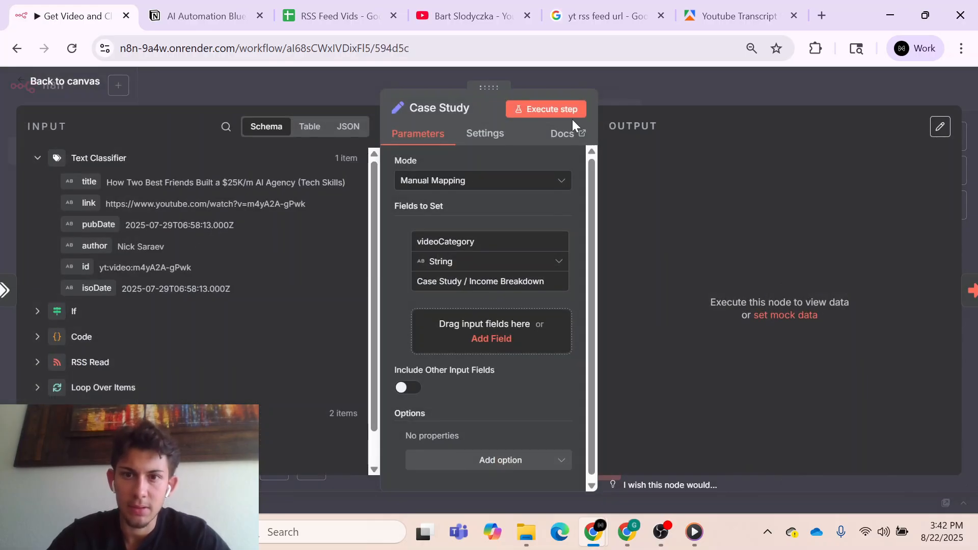
left_click(565, 113)
left_click(655, 90)
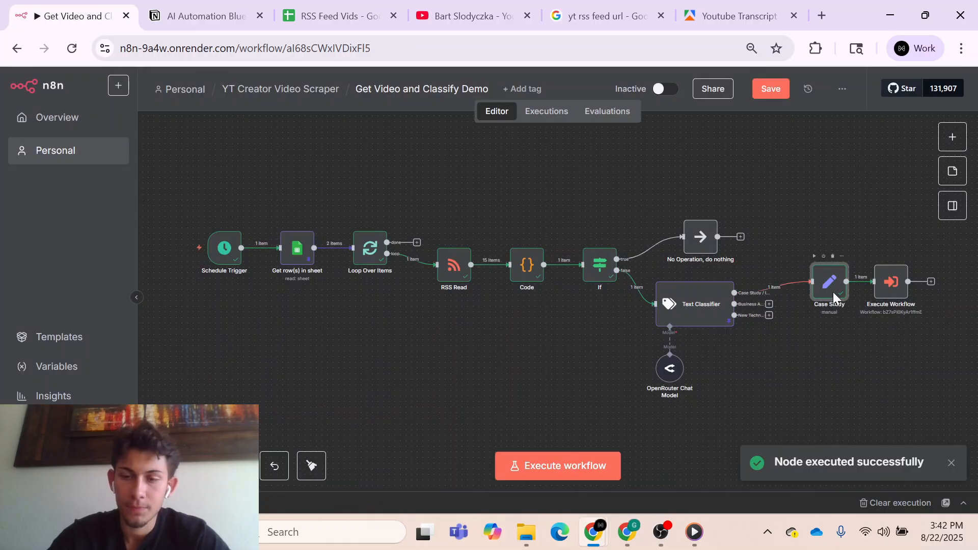
double_click(831, 291)
left_click(656, 97)
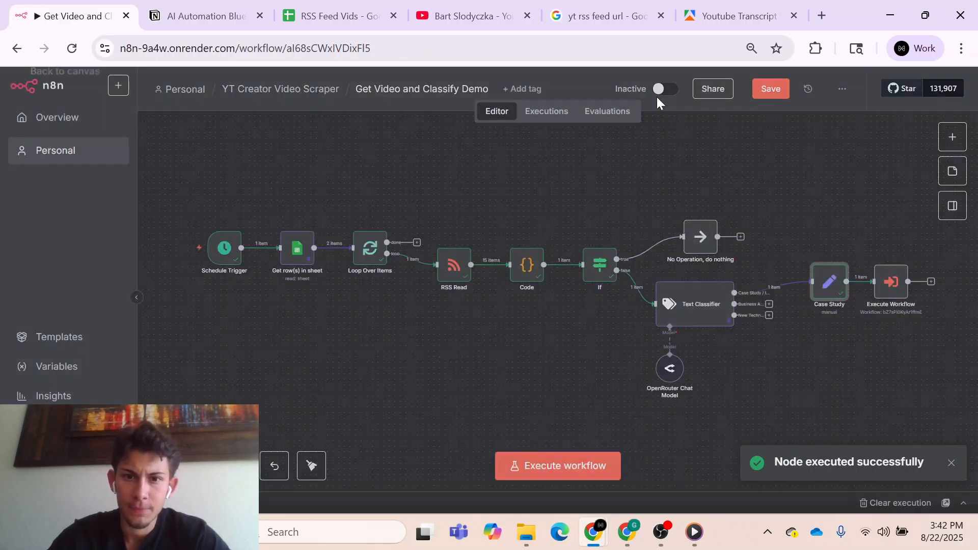
- Map the Case Study node's videoCategory field to the videoCategory input of the Execute Workflow node
double_click(888, 288)
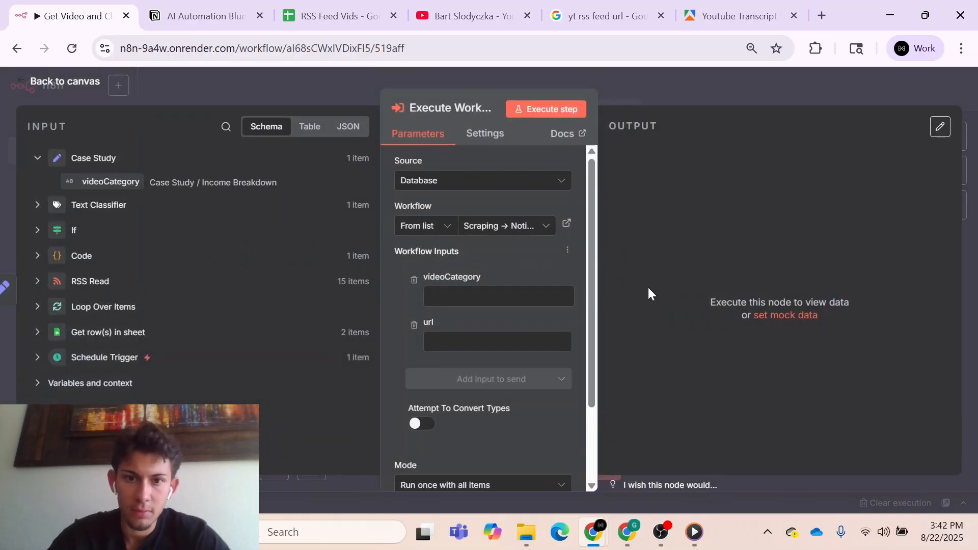
left_click_drag(122, 181, 458, 296)
left_click(386, 301)
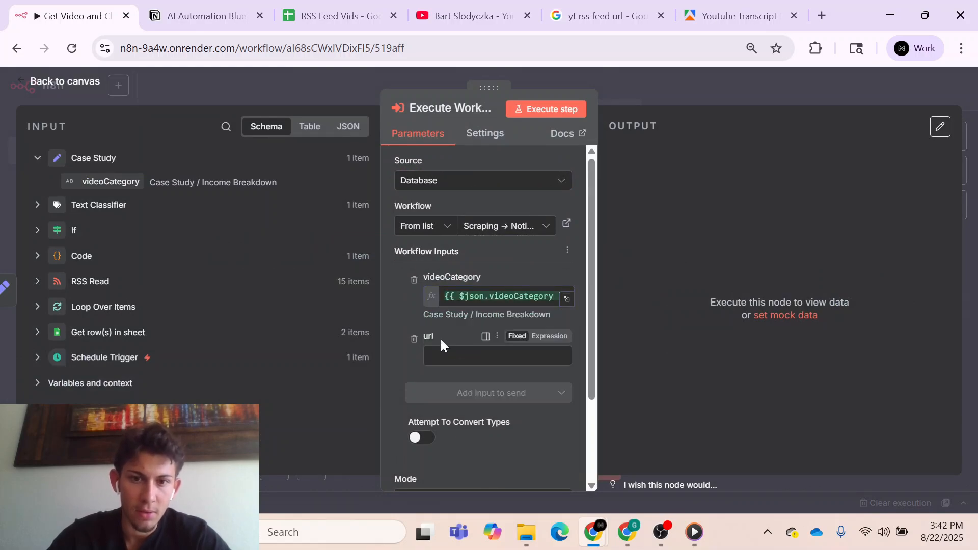
- Map the Code node's link field to the Execute Workflow node's url input, return to the canvas and save the workflow
left_click(75, 230)
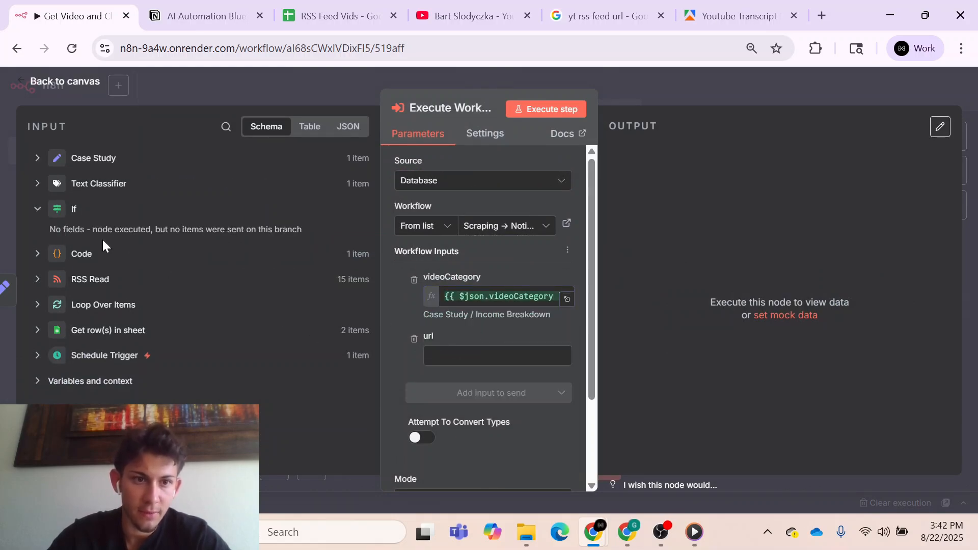
left_click(86, 251)
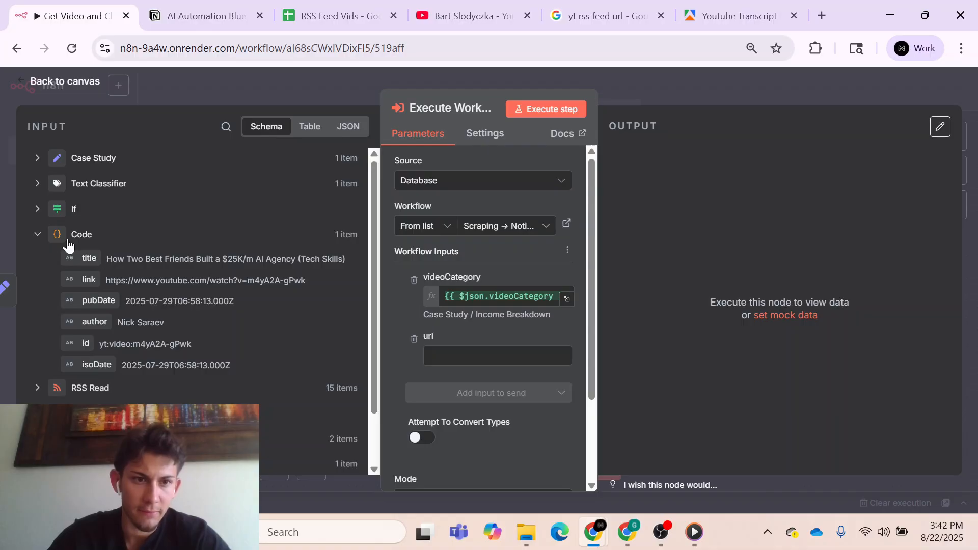
left_click_drag(89, 279, 437, 356)
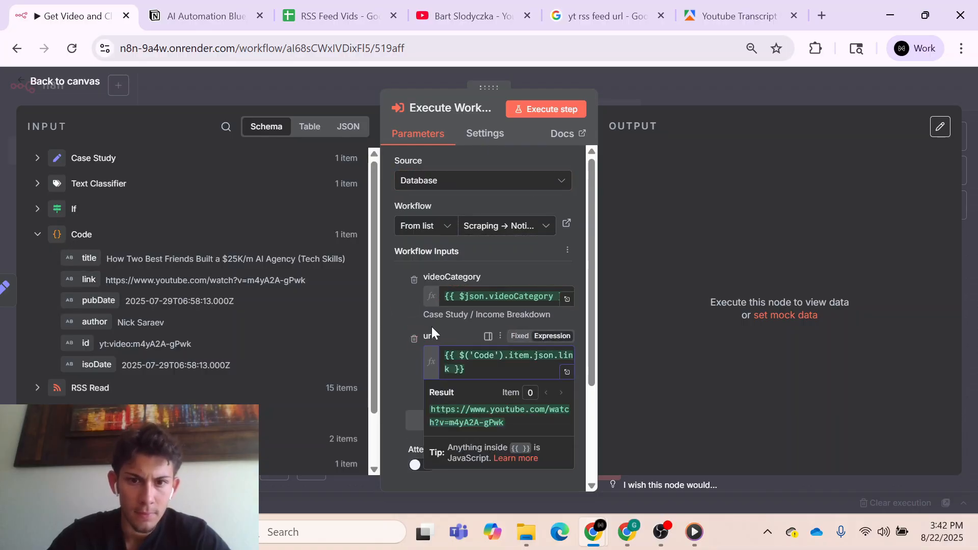
key("Escape")
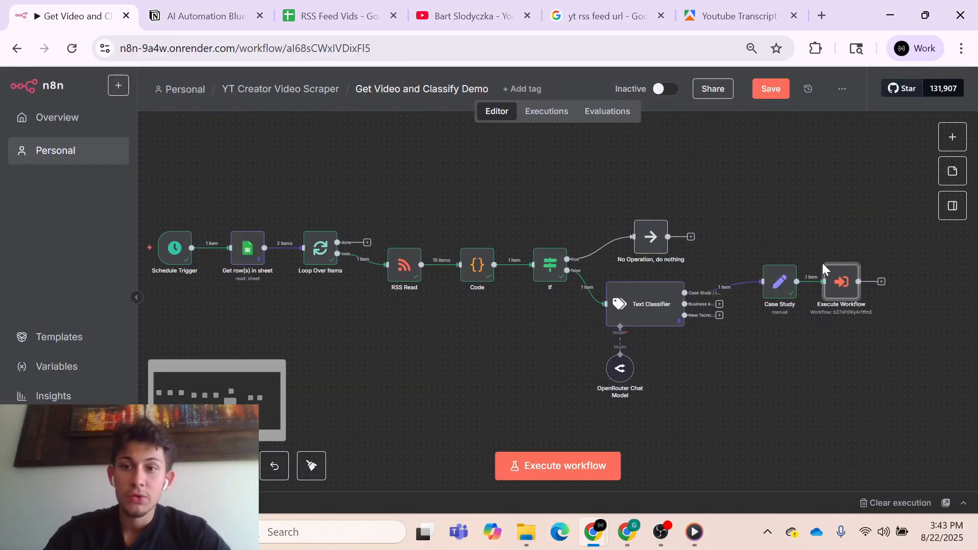
left_click(776, 95)
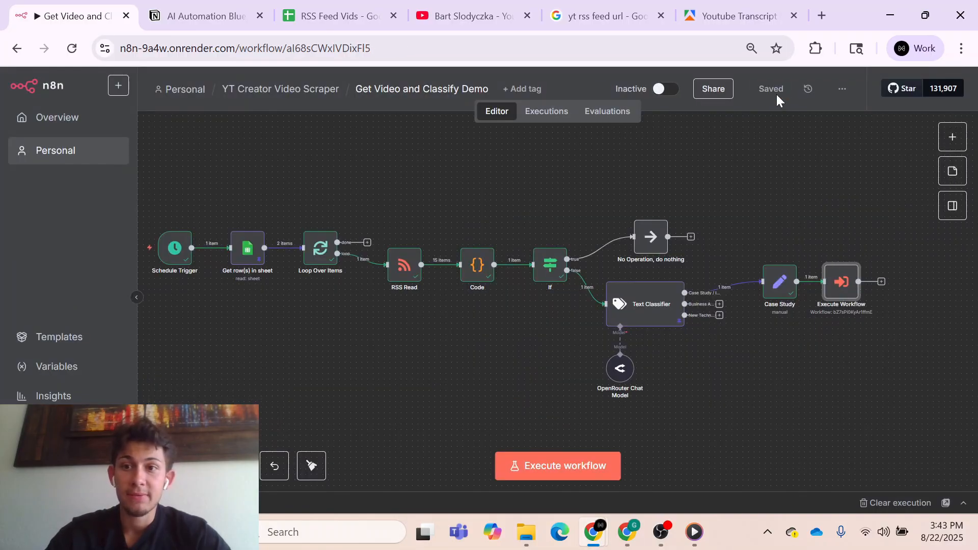
- Copy the resolved YouTube link from the Execute Workflow node's url expression result and return to the canvas
double_click(843, 283)
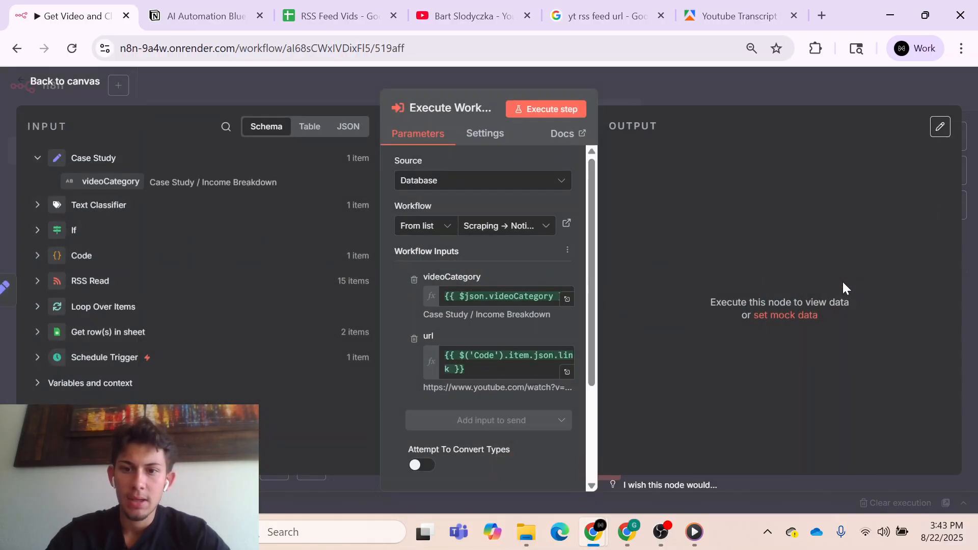
left_click(566, 372)
left_click_drag(631, 176, 862, 176)
key("ctrl+c")
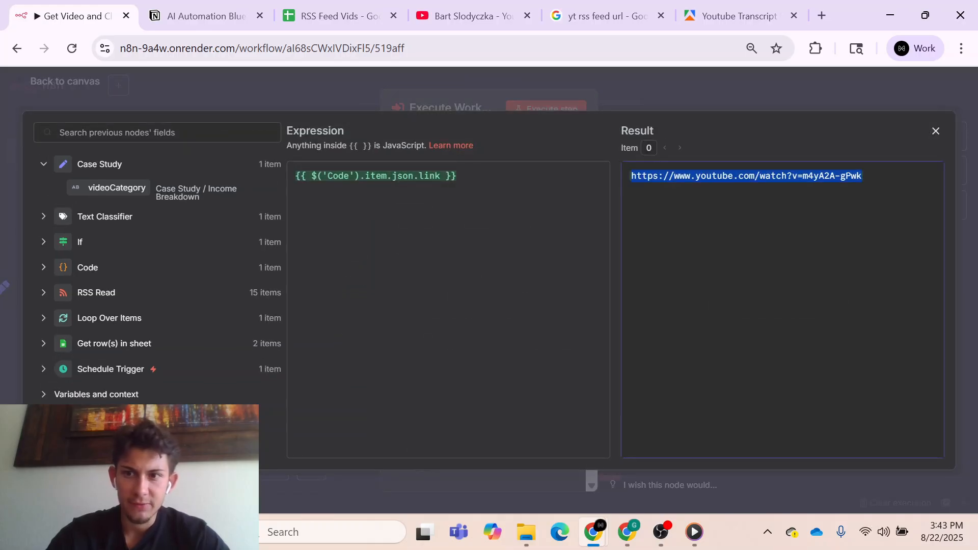
left_click(934, 133)
left_click(689, 83)
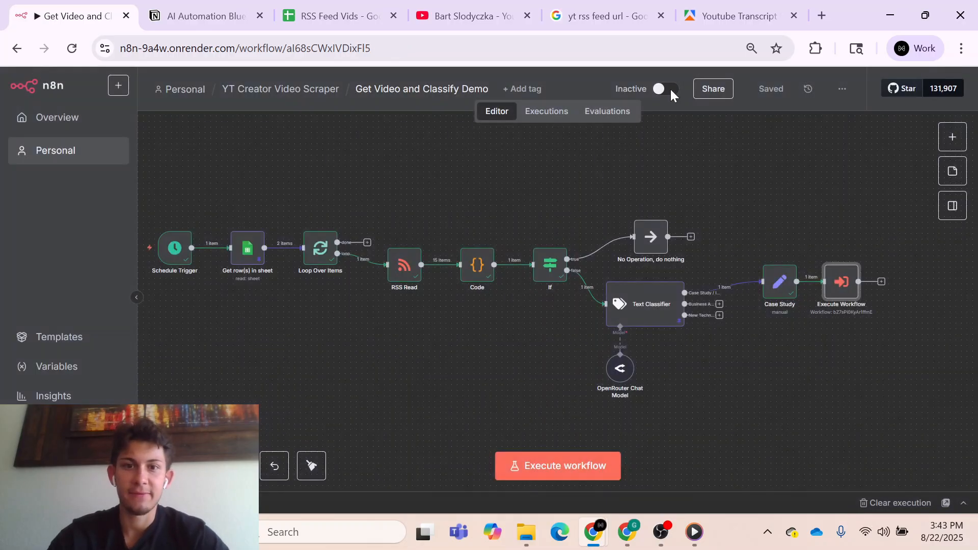
left_click(282, 99)
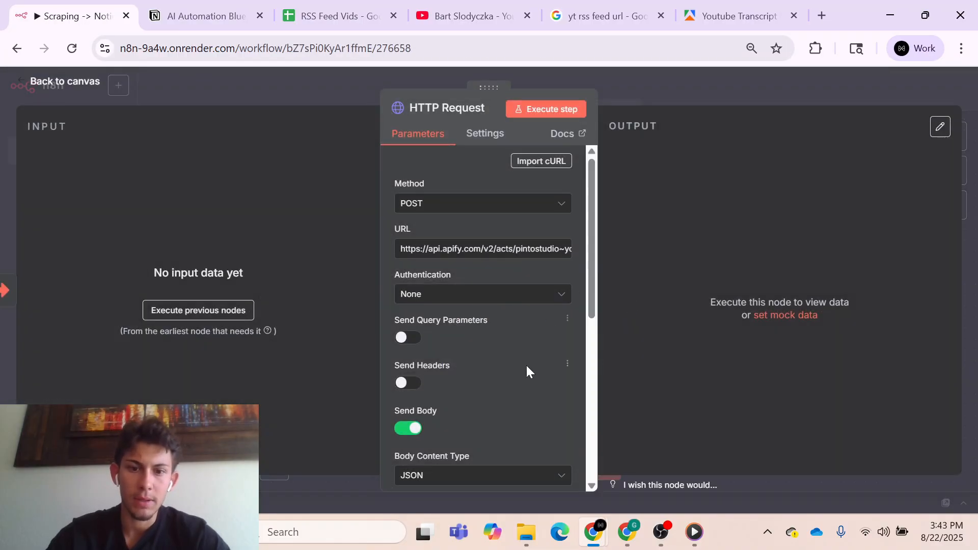
scroll(527, 365, "down", 6)
left_click(509, 327)
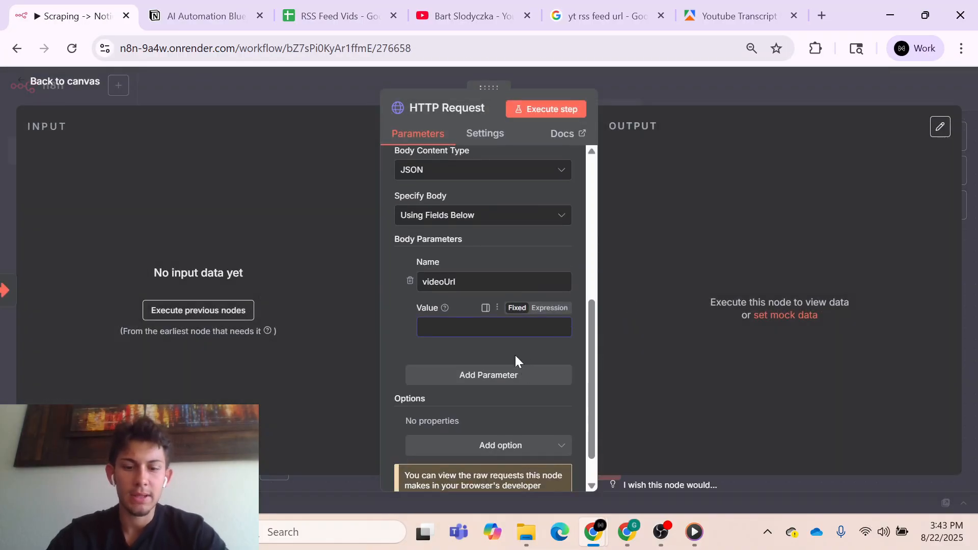
key("ctrl+v")
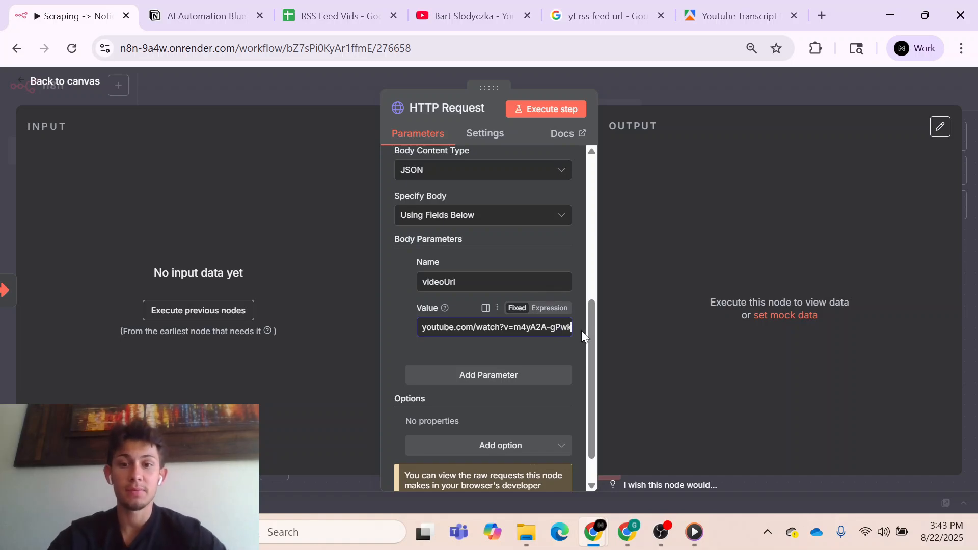
left_click(662, 197)
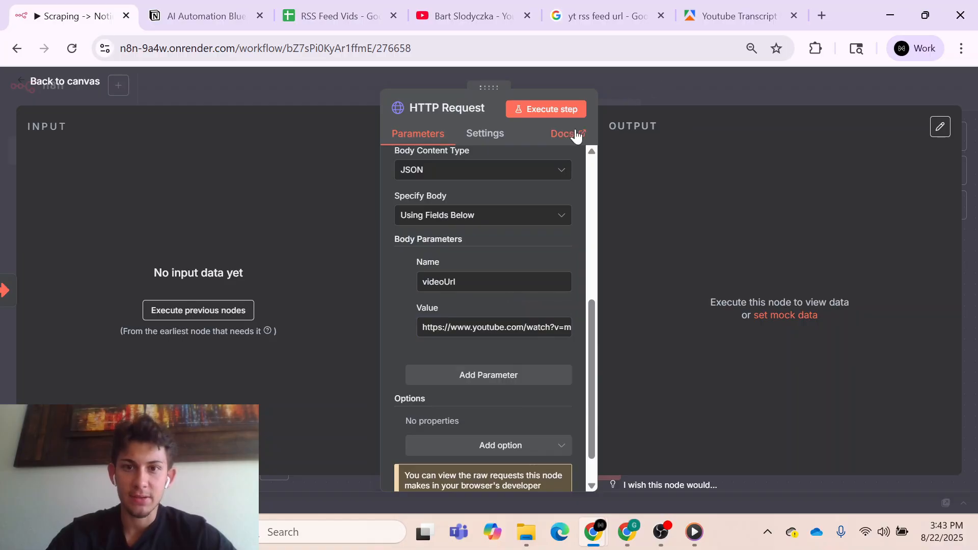
- Execute the HTTP Request node, review the transcript segments in its JSON output and return to the canvas
left_click(554, 110)
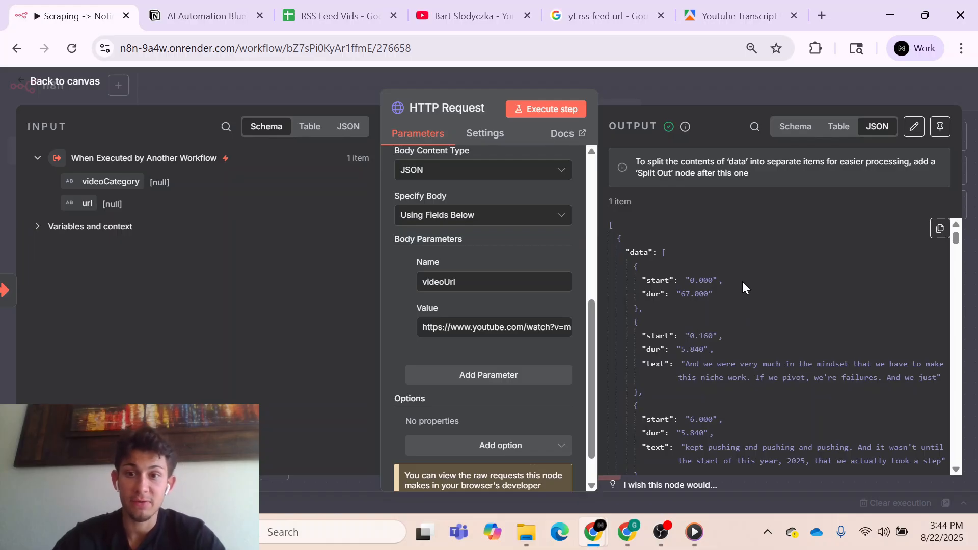
scroll(743, 284, "down", 2)
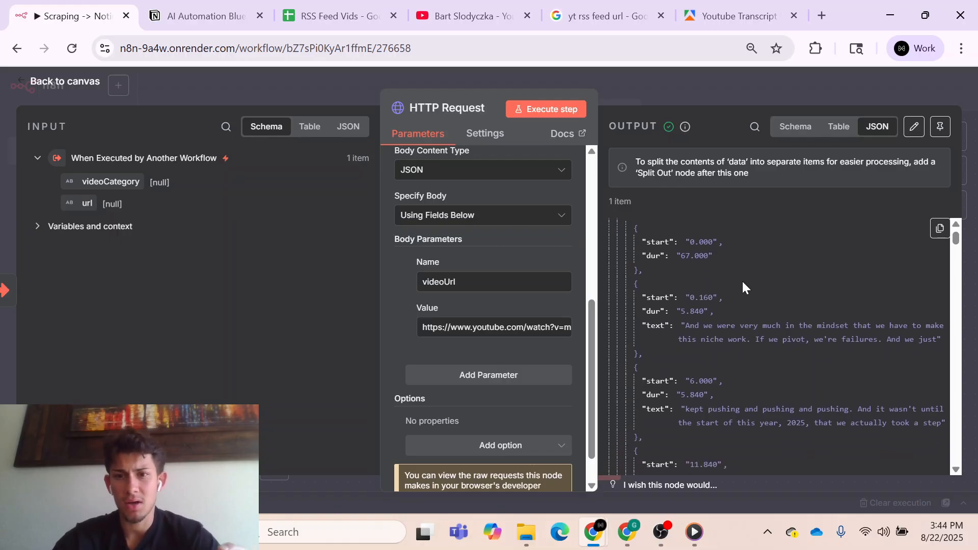
scroll(743, 283, "down", 5)
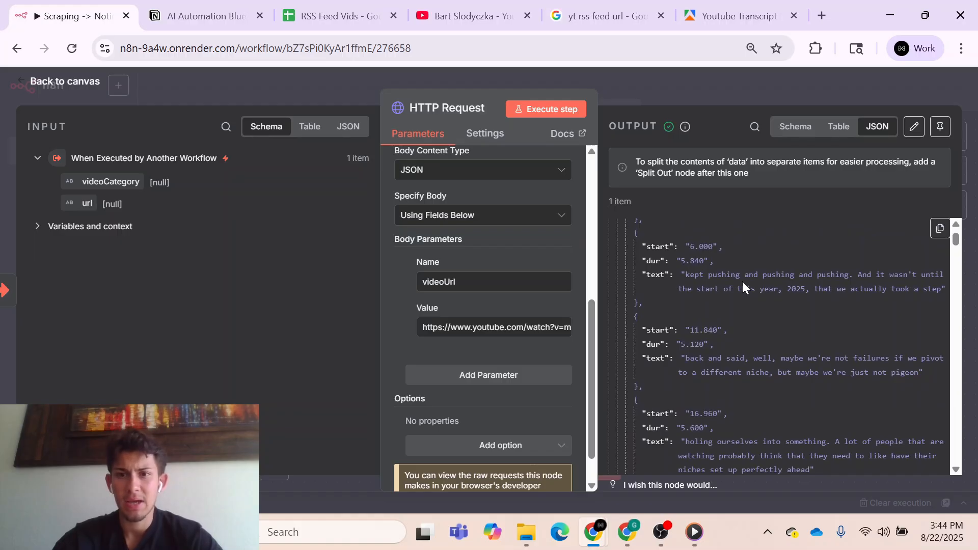
scroll(743, 283, "down", 8)
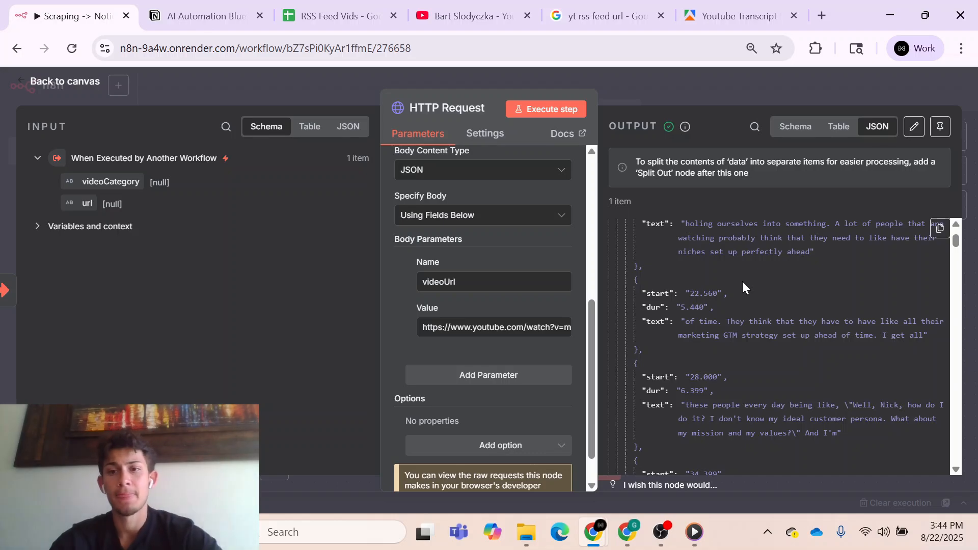
left_click(650, 88)
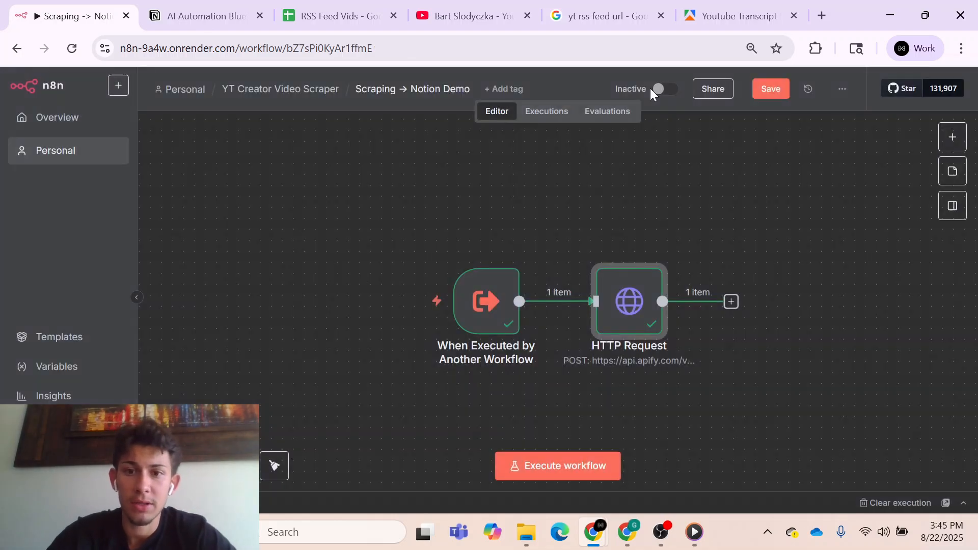
- Add a Code node after the HTTP Request node
left_click(734, 305)
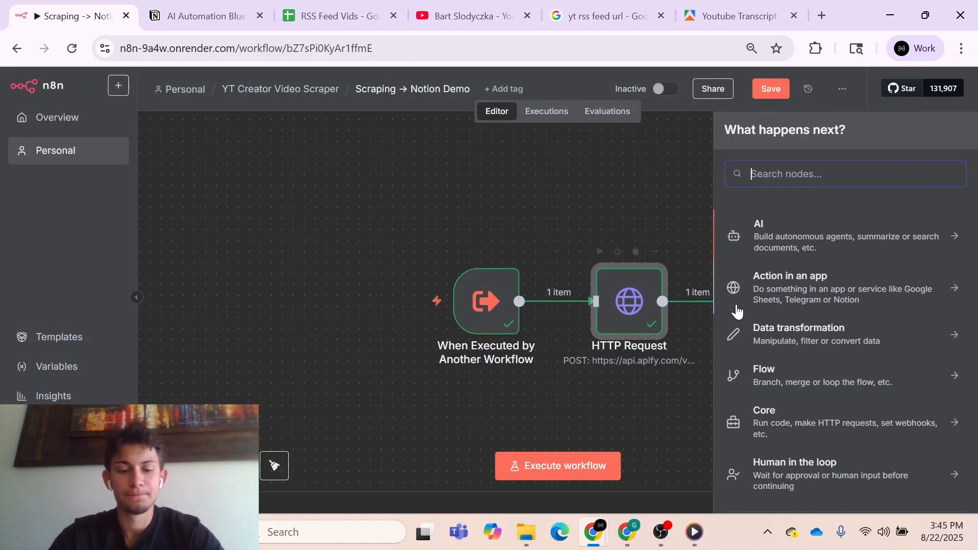
type("code")
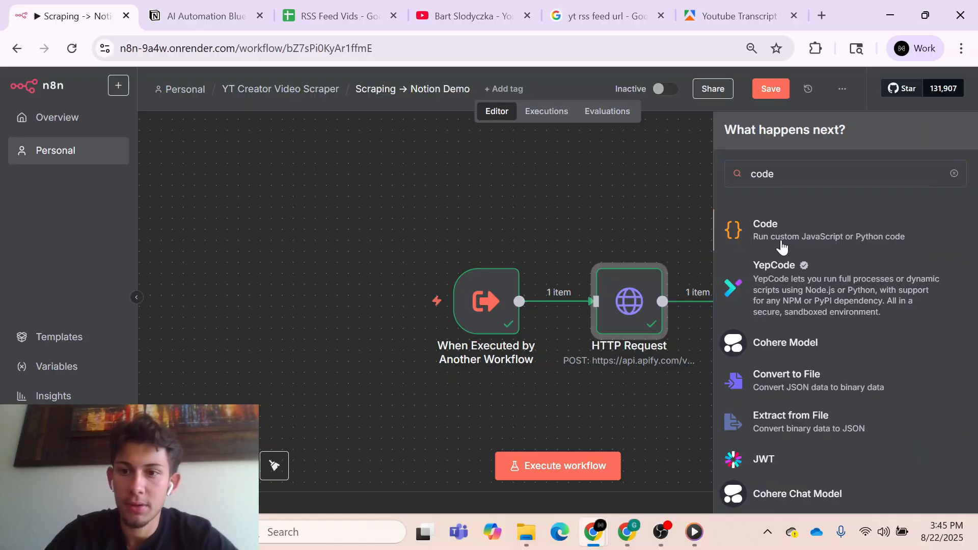
left_click(783, 248)
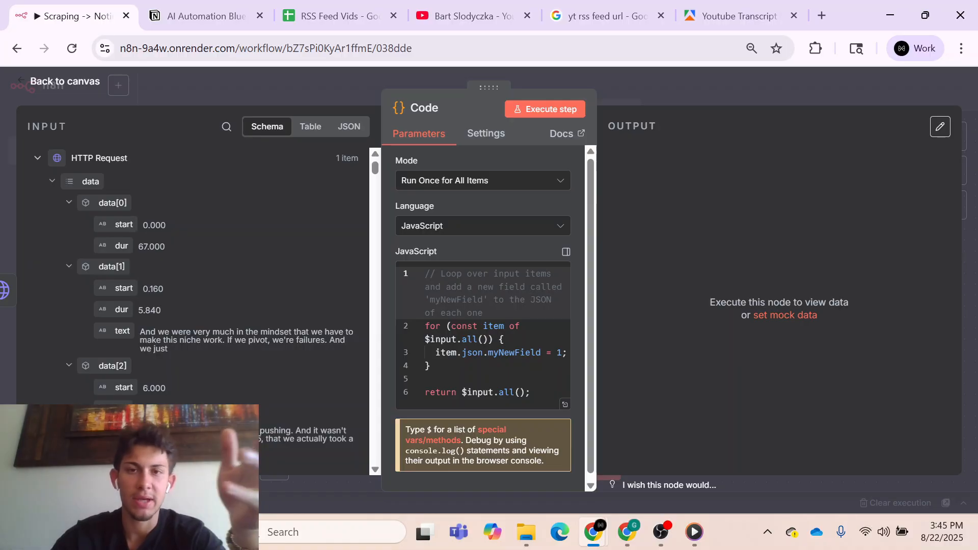
- Replace the Code node's default JavaScript with the transcript-chunking script (maxCharsPerChunk 8000, overlapSentences 3) and review it in the enlarged editor
left_click(651, 94)
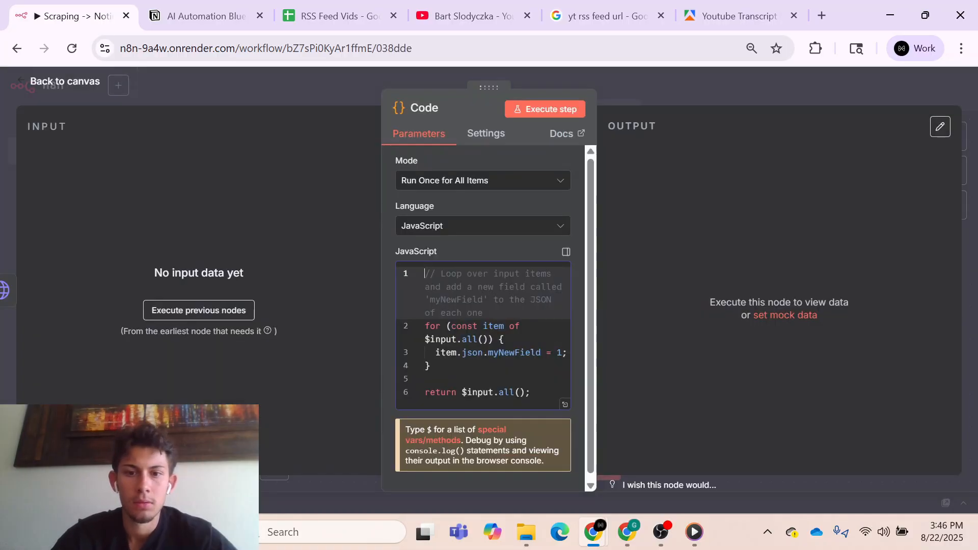
key("ctrl+a")
key("ctrl+v")
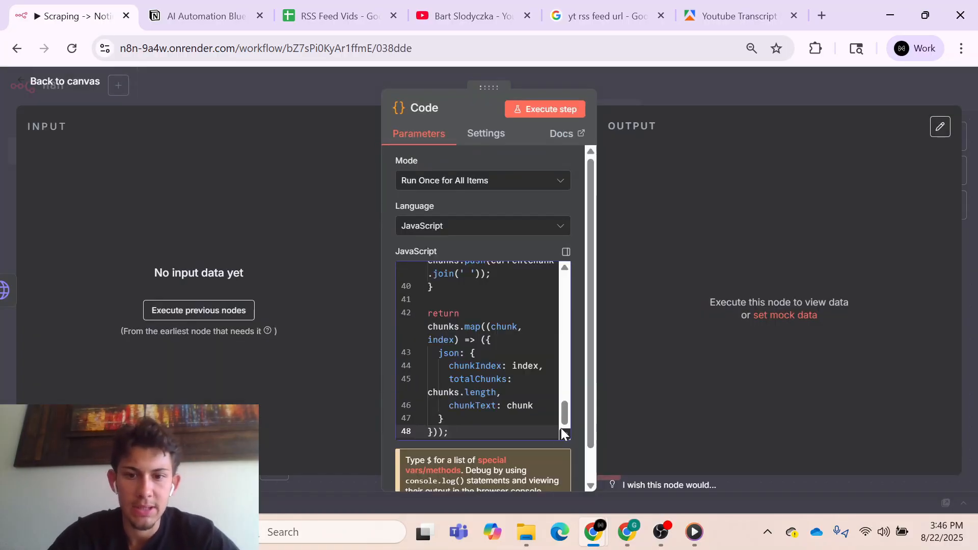
left_click(566, 252)
scroll(489, 301, "up", 7)
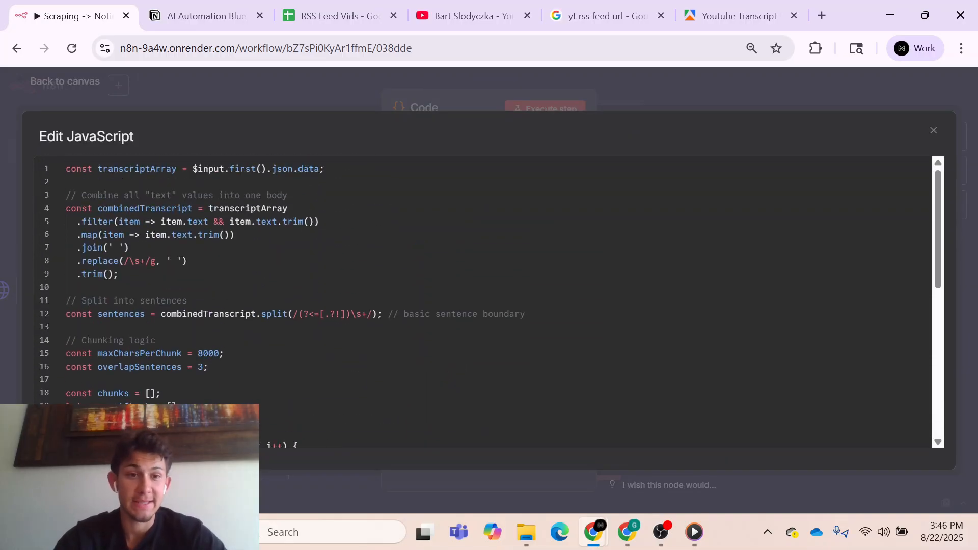
scroll(489, 300, "down", 1)
scroll(489, 300, "up", 1)
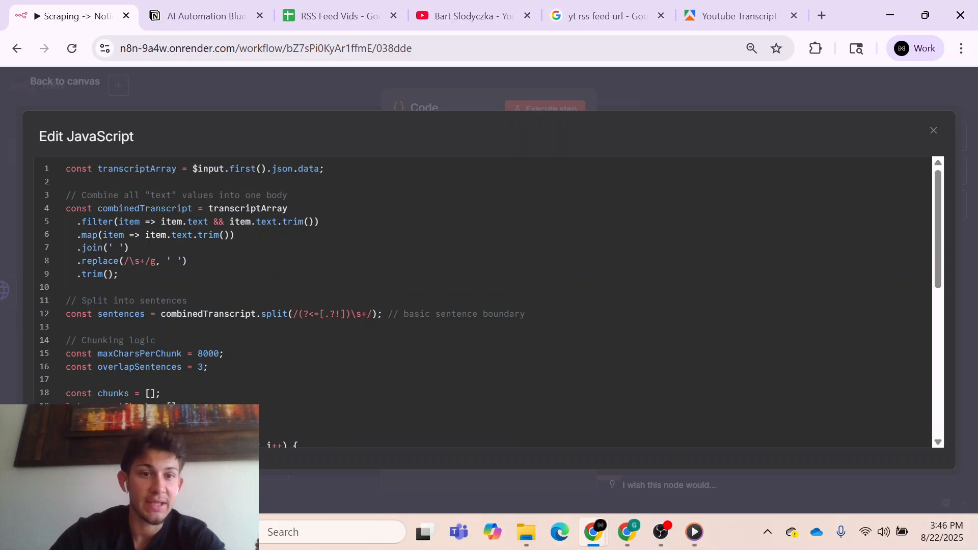
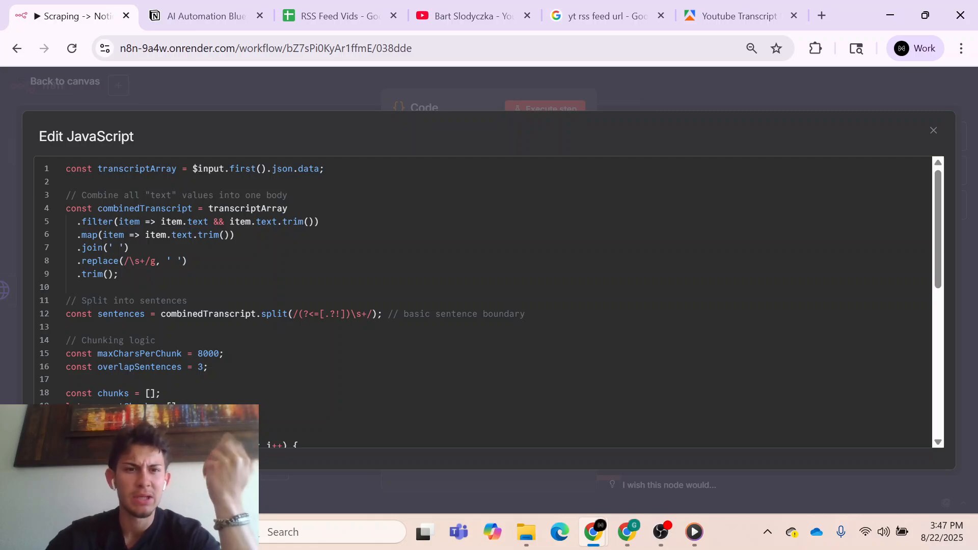
- Review the whole transcript-chunking script in the enlarged JavaScript editor, from combining the text to the returned chunks, and return to the canvas
scroll(489, 301, "down", 4)
scroll(489, 301, "down", 4)
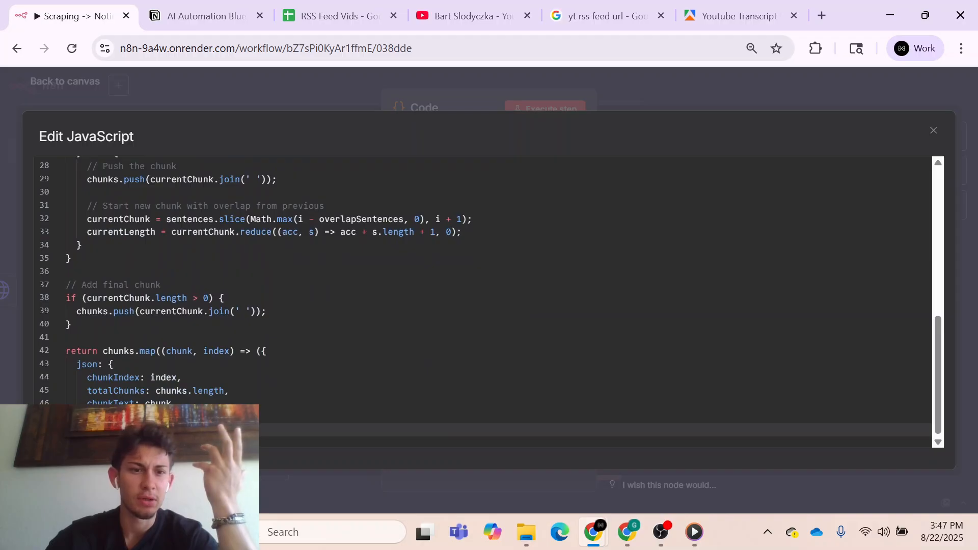
scroll(489, 302, "up", 4)
scroll(489, 302, "up", 4)
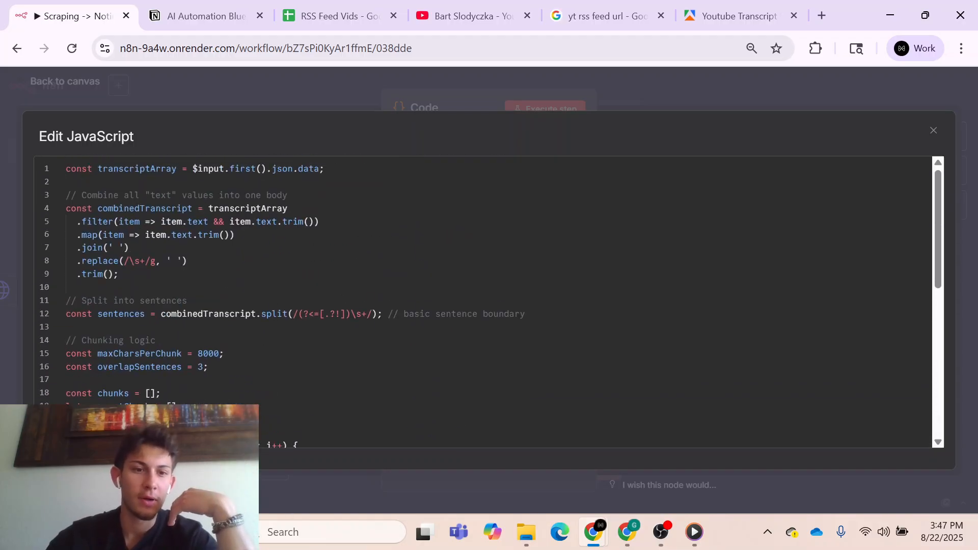
scroll(488, 301, "down", 1)
scroll(489, 301, "up", 1)
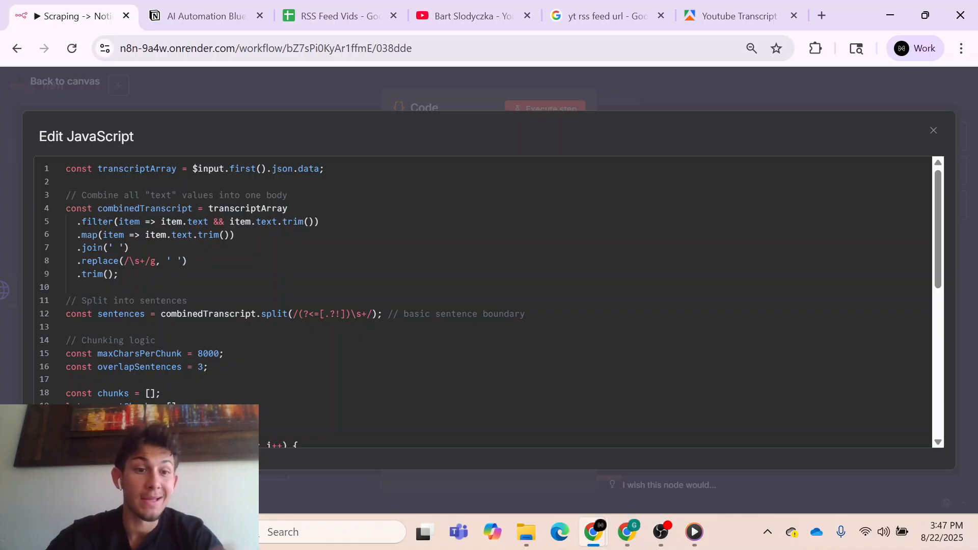
scroll(488, 301, "down", 8)
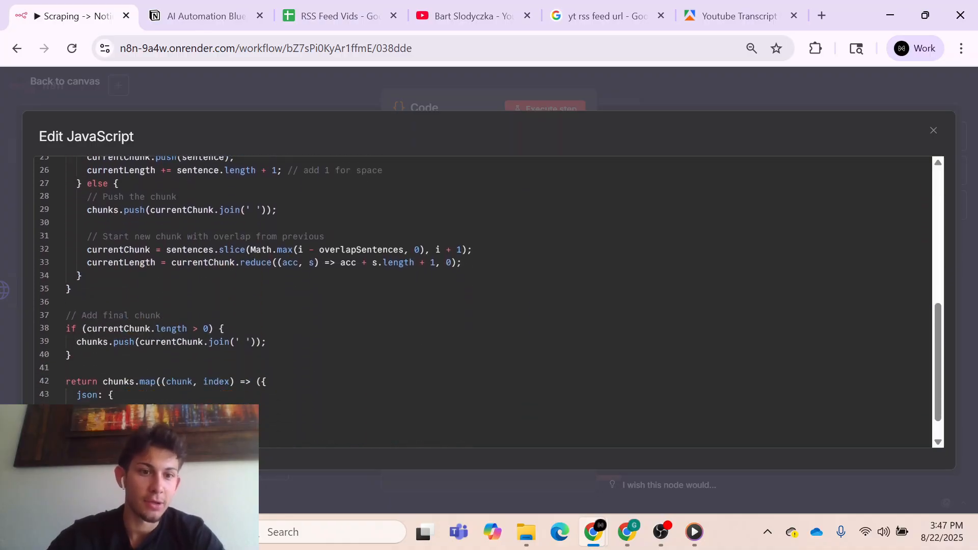
scroll(489, 301, "down", 1)
left_click(932, 131)
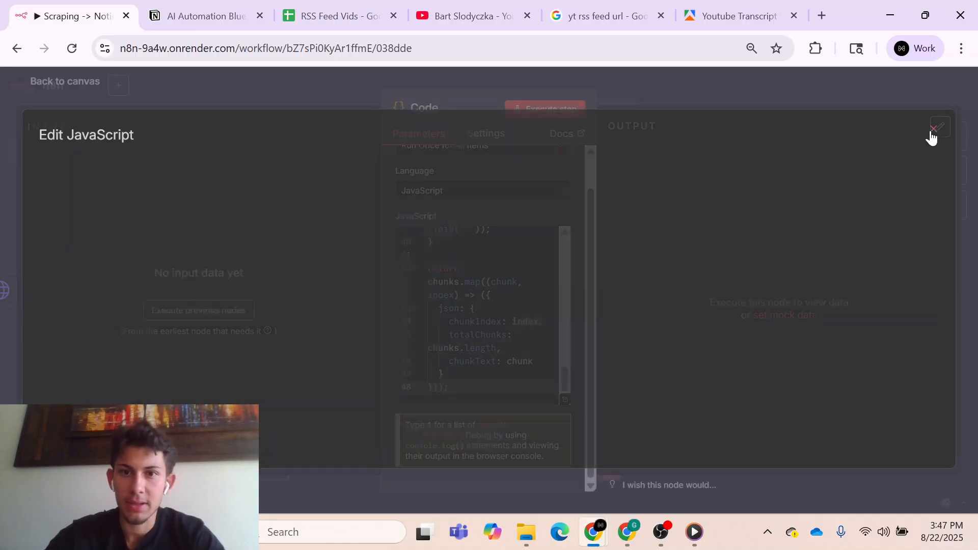
left_click(723, 75)
scroll(770, 261, "right", 1)
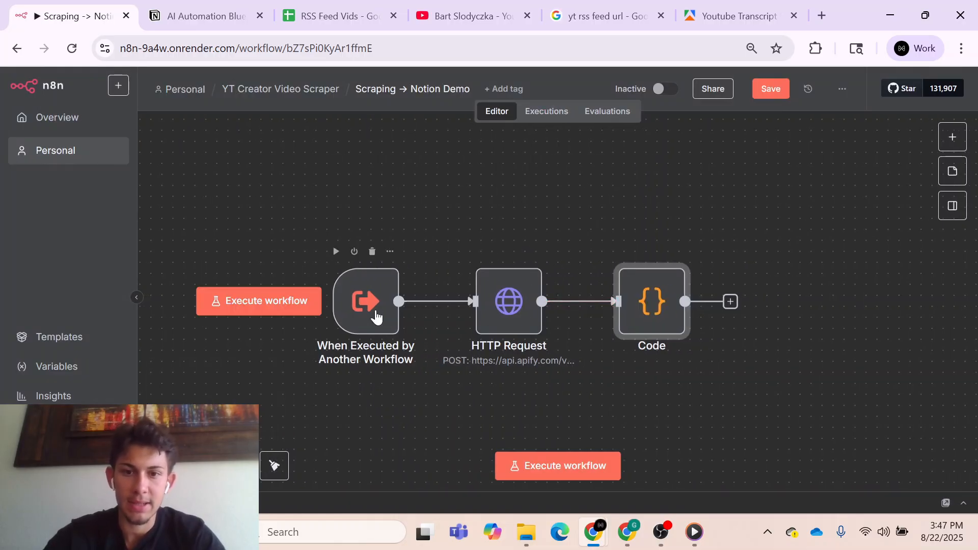
- Copy the JSON output of the HTTP Request node from the workflow's Aug 22, 15:43:35 execution
left_click(547, 115)
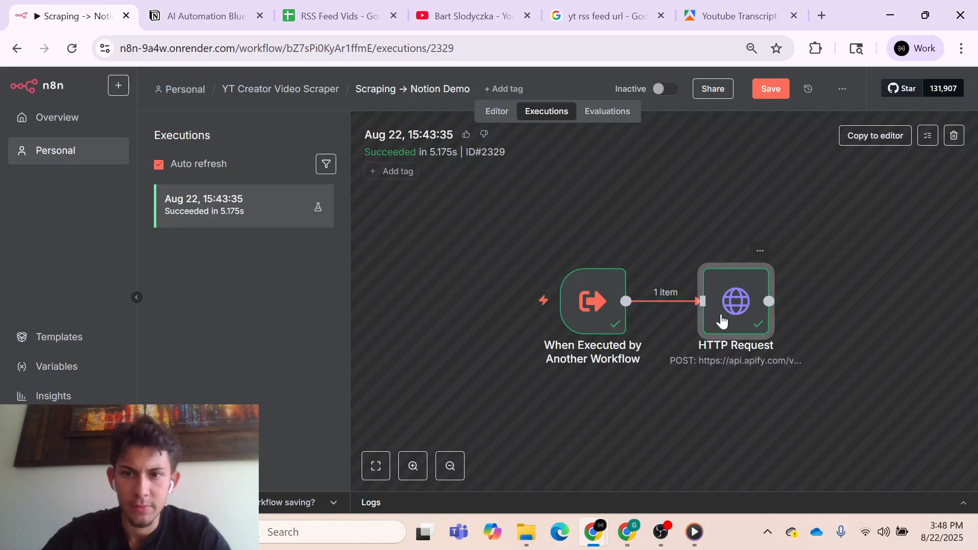
double_click(721, 313)
left_click(611, 232)
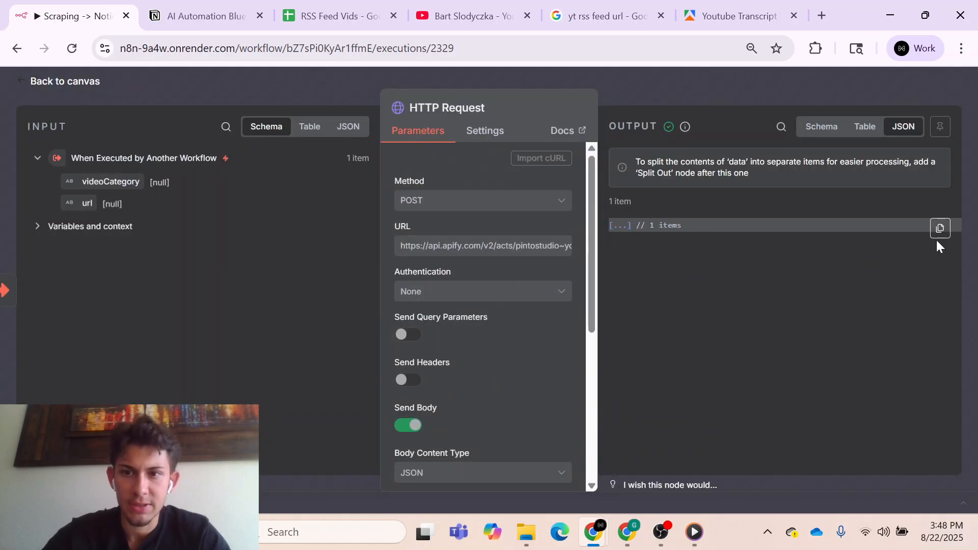
left_click(941, 228)
left_click(925, 266)
key("Escape")
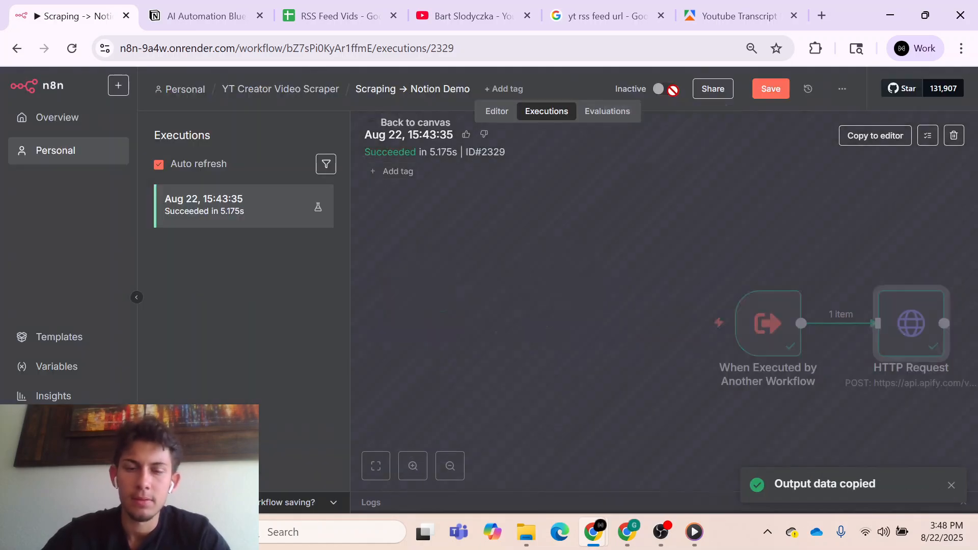
- Paste the copied execution data over the HTTP Request node's mock output in the workflow editor and save it as pinned data
left_click(497, 112)
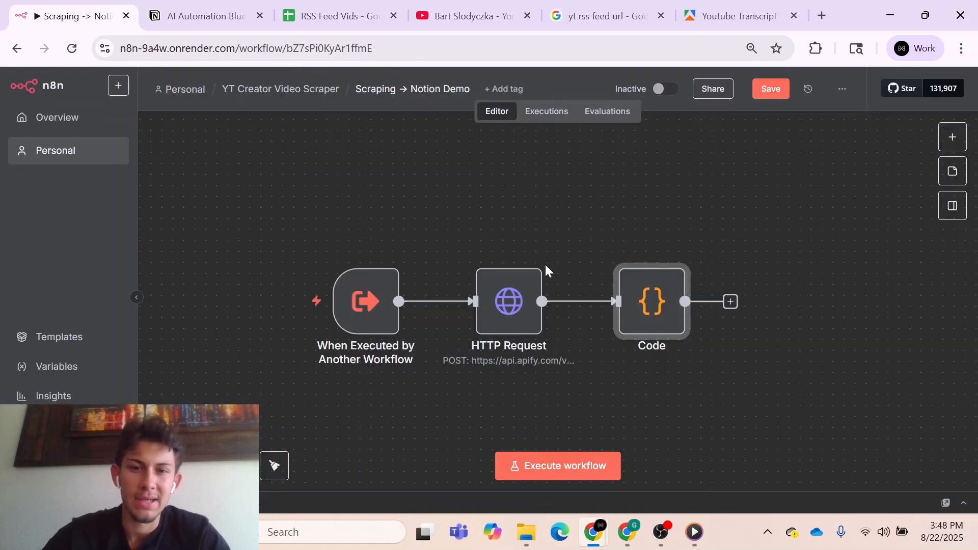
left_click(520, 296)
double_click(520, 296)
left_click(747, 312)
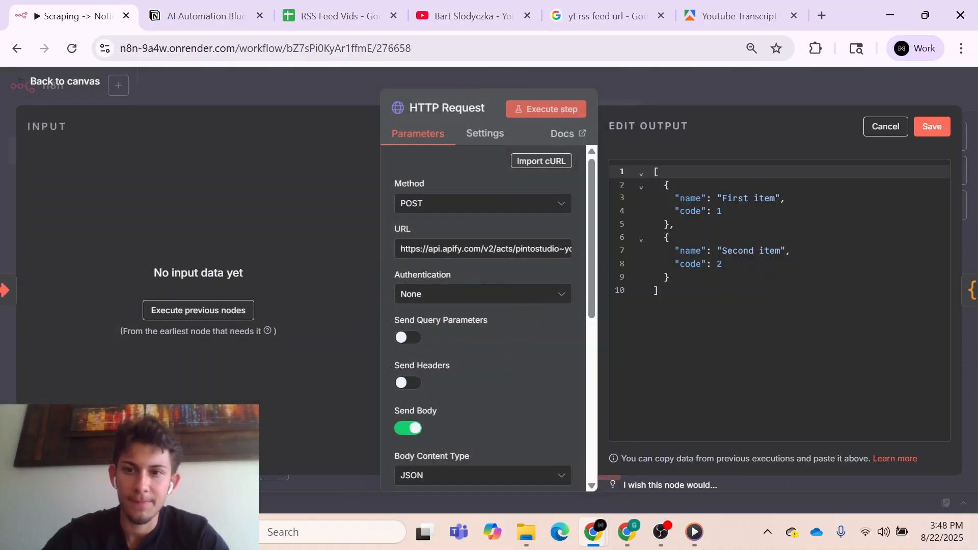
left_click(696, 263)
key("ctrl+a")
key("ctrl+v")
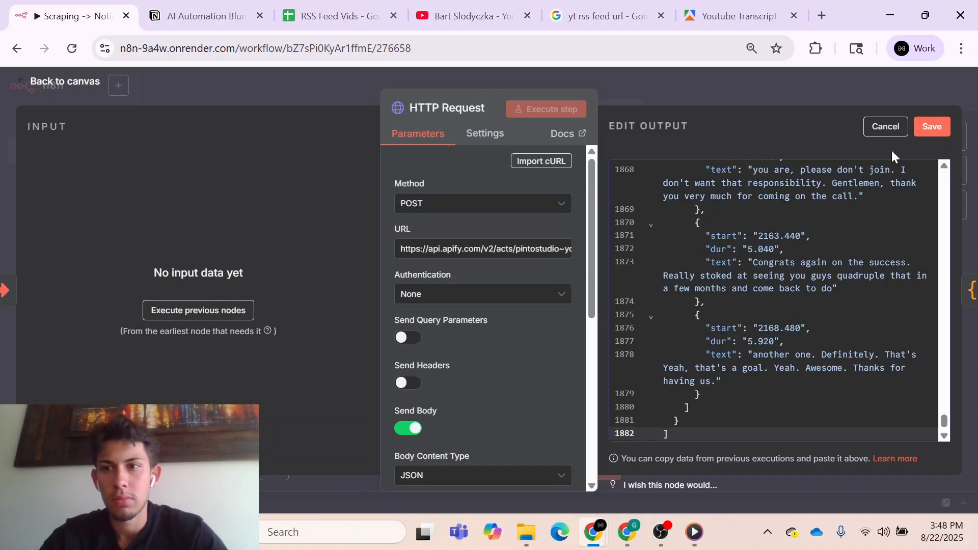
left_click(917, 131)
left_click(720, 85)
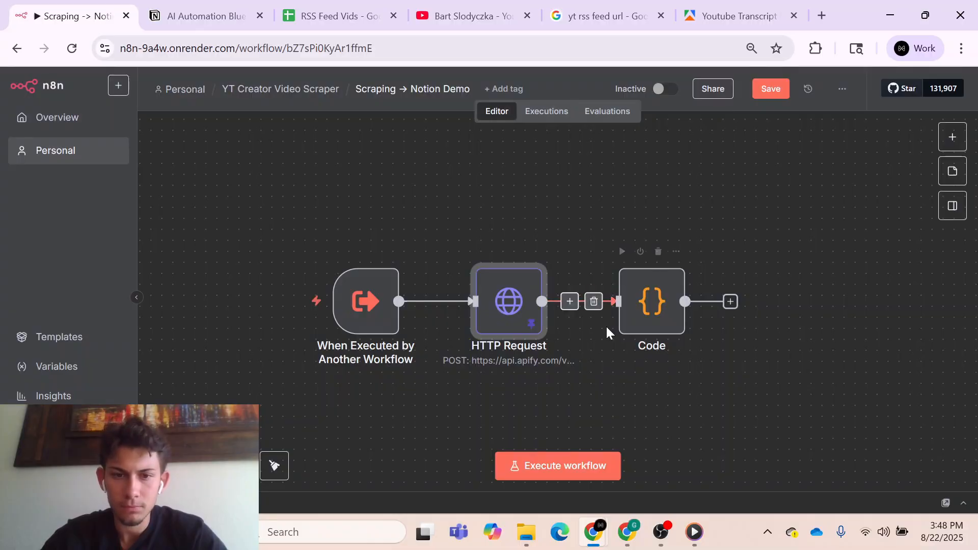
- Execute the workflow and review the transcript chunks in the Code node's JSON output
left_click(564, 476)
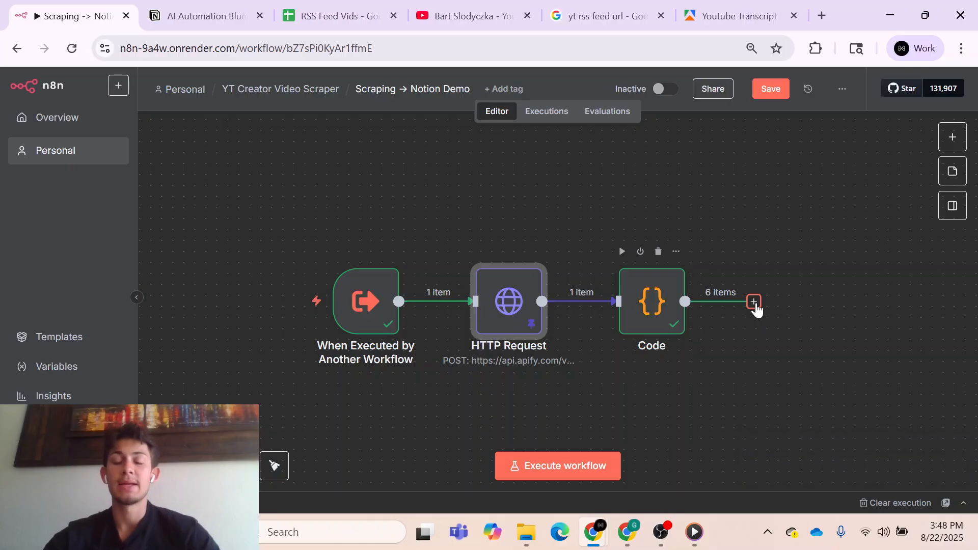
double_click(663, 320)
scroll(719, 316, "down", 10)
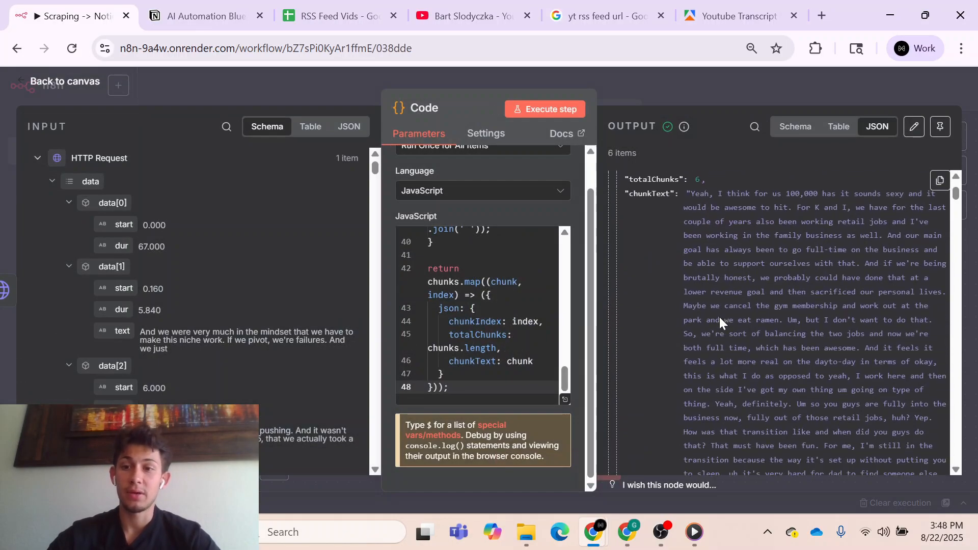
scroll(719, 319, "down", 10)
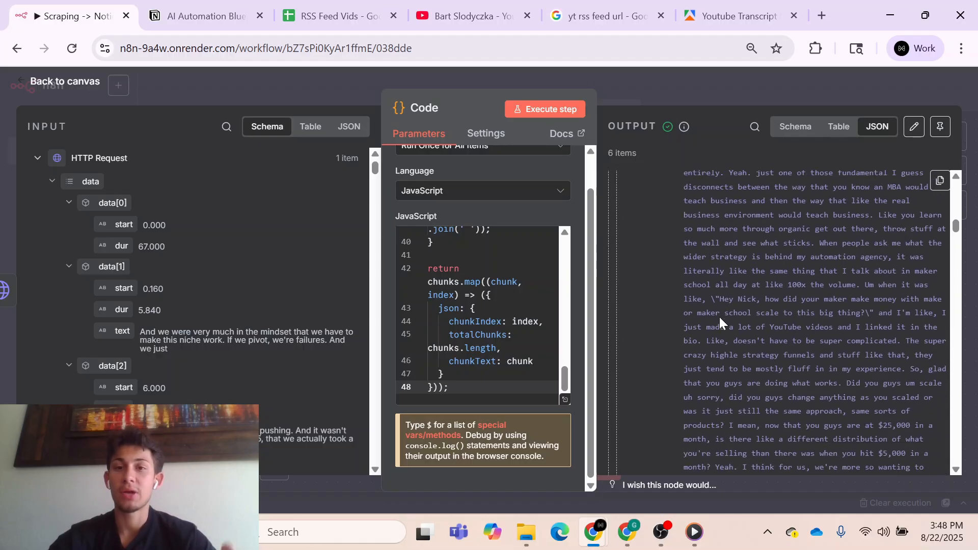
scroll(719, 319, "down", 10)
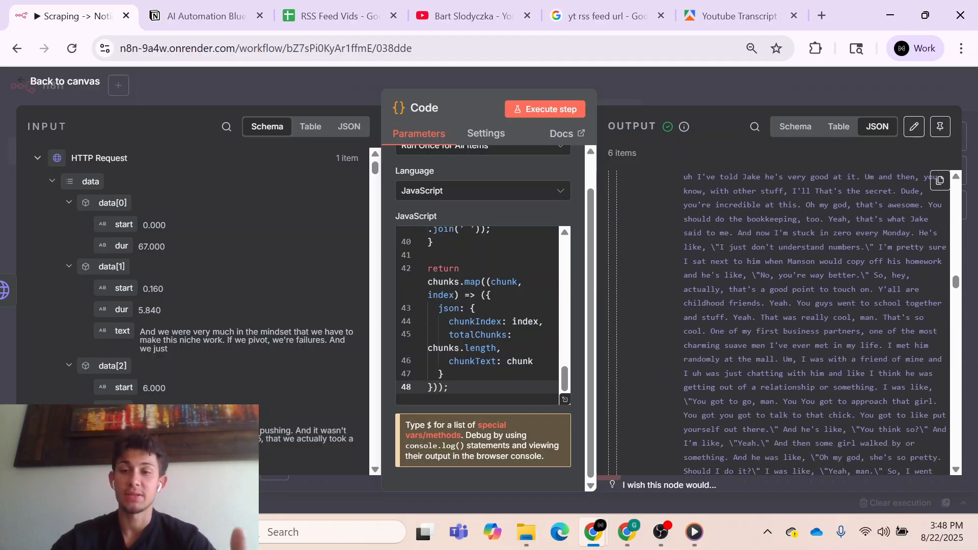
scroll(720, 323, "down", 10)
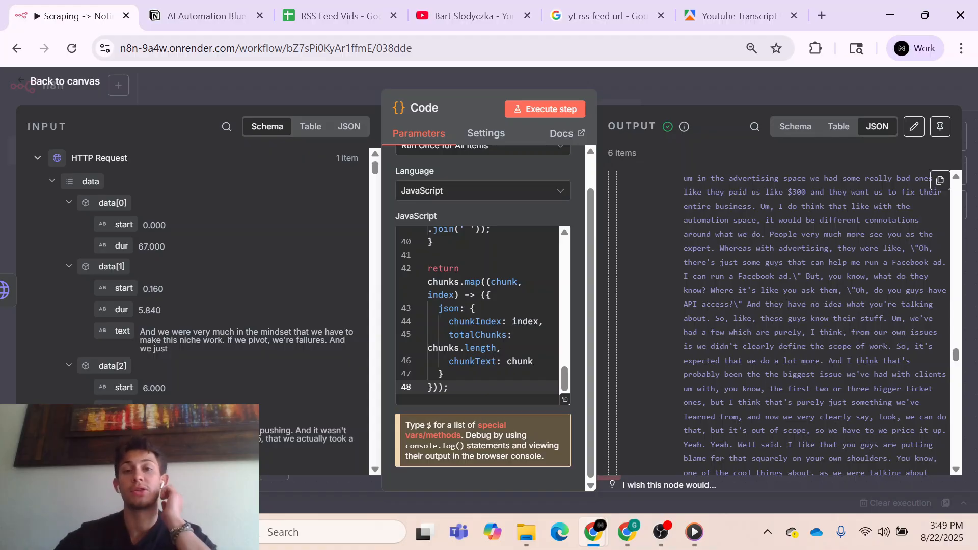
key("Escape")
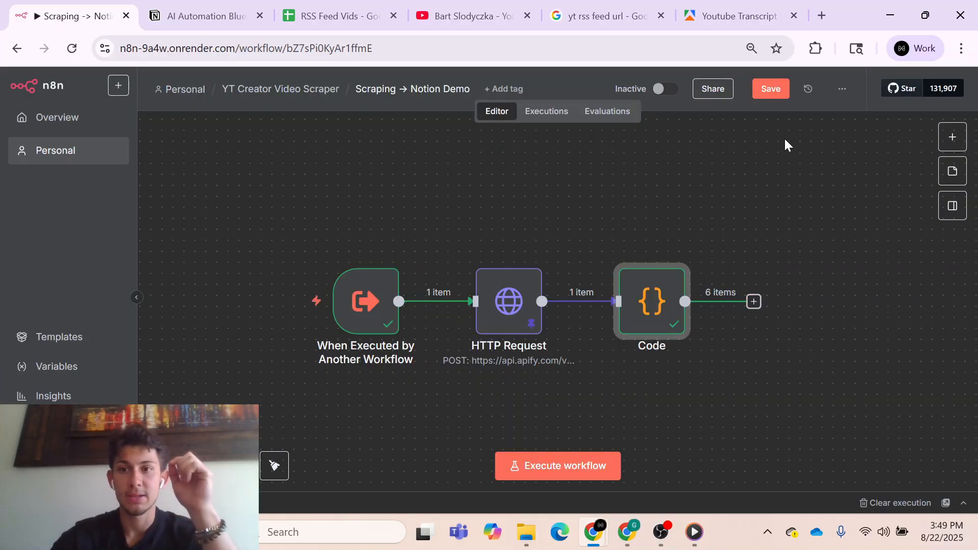
- Pin the Code node's output data and save the workflow
left_click(777, 88)
key("p")
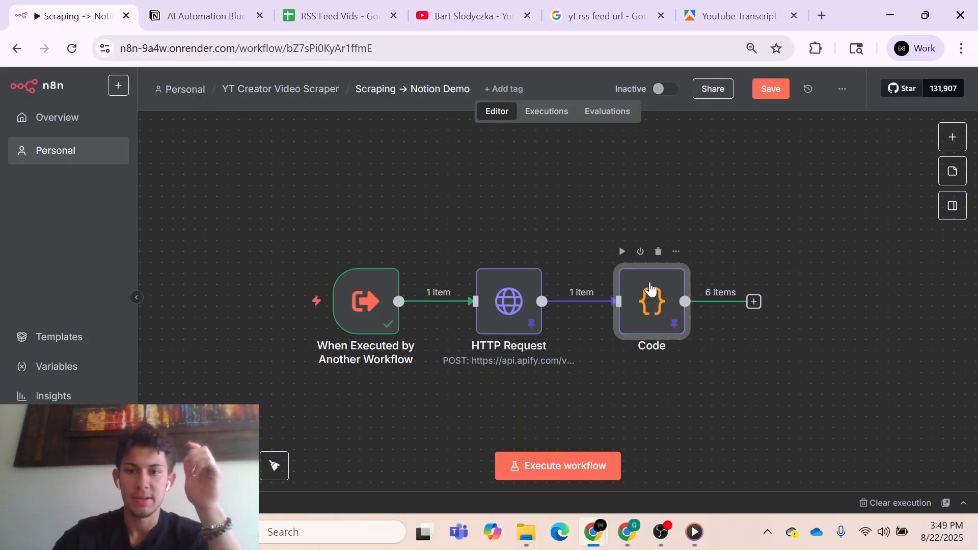
left_click(784, 91)
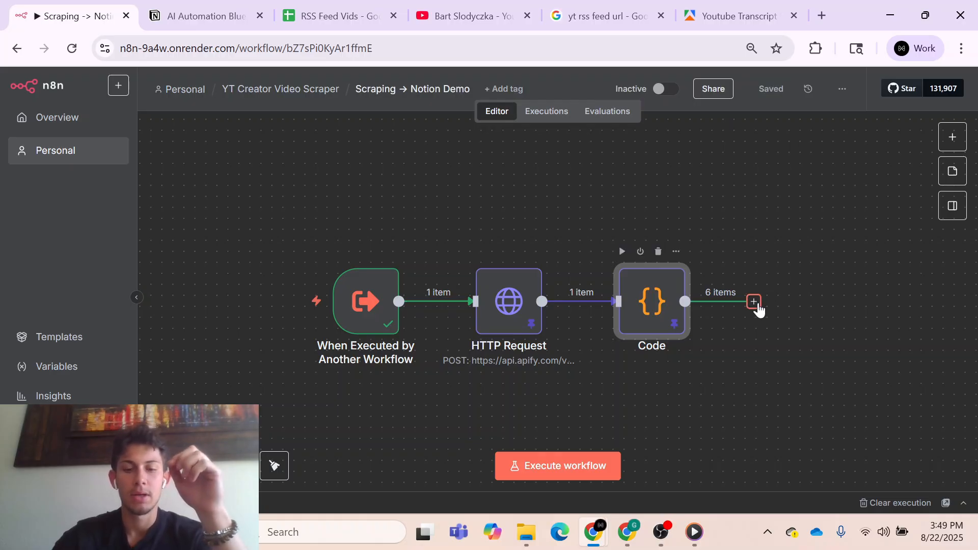
- Add a Basic LLM Chain node after the Code node
left_click(754, 301)
type("b")
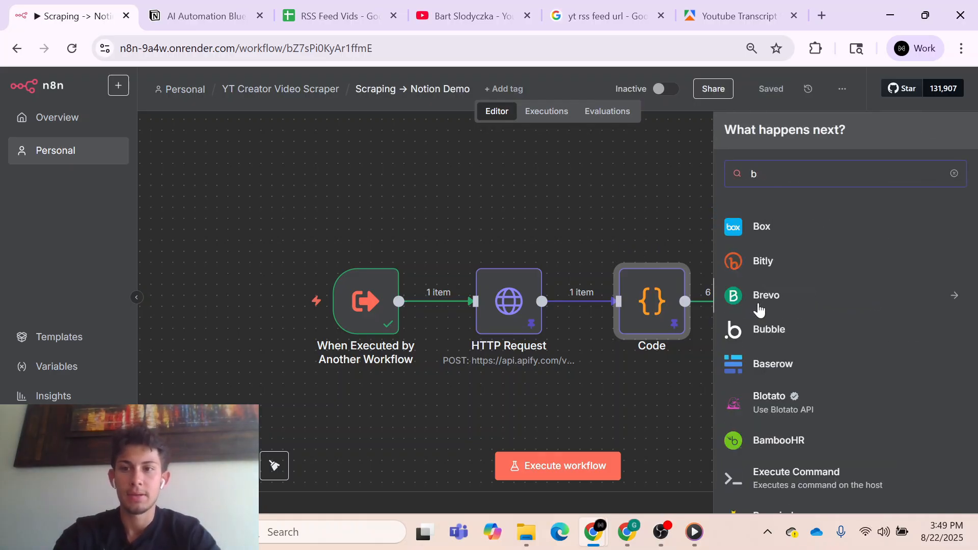
type("asic")
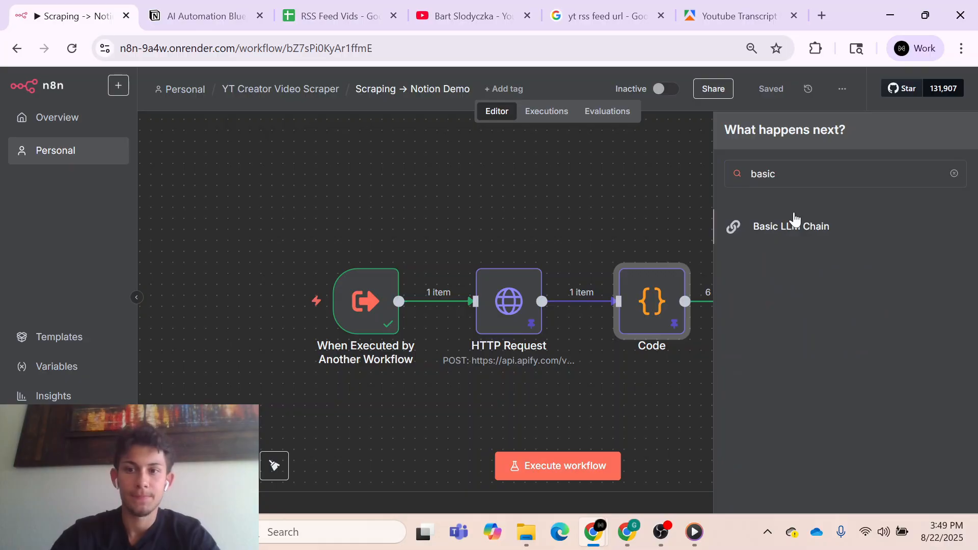
left_click(794, 219)
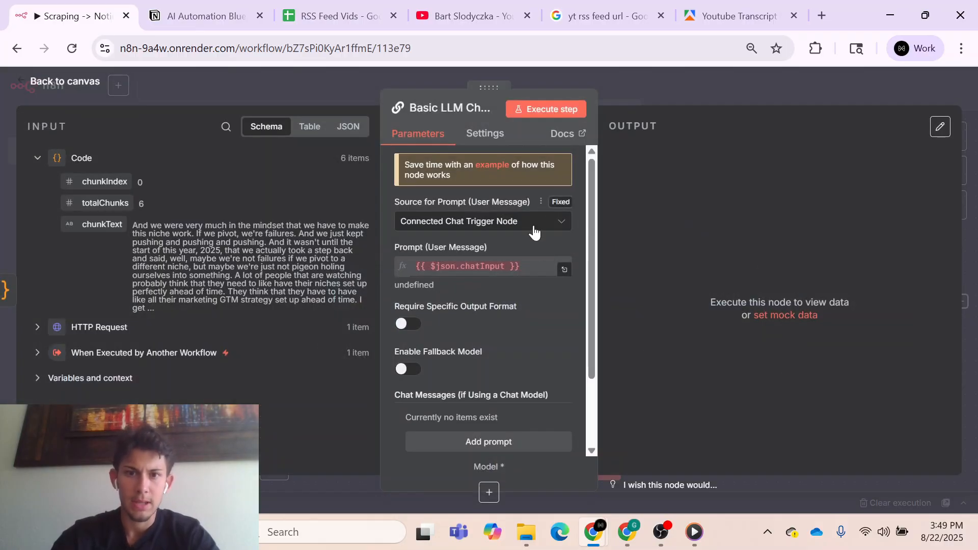
- Set the Basic LLM Chain's prompt source to Define below and use the Code node's chunkText field as the user message
left_click(534, 222)
left_click(438, 302)
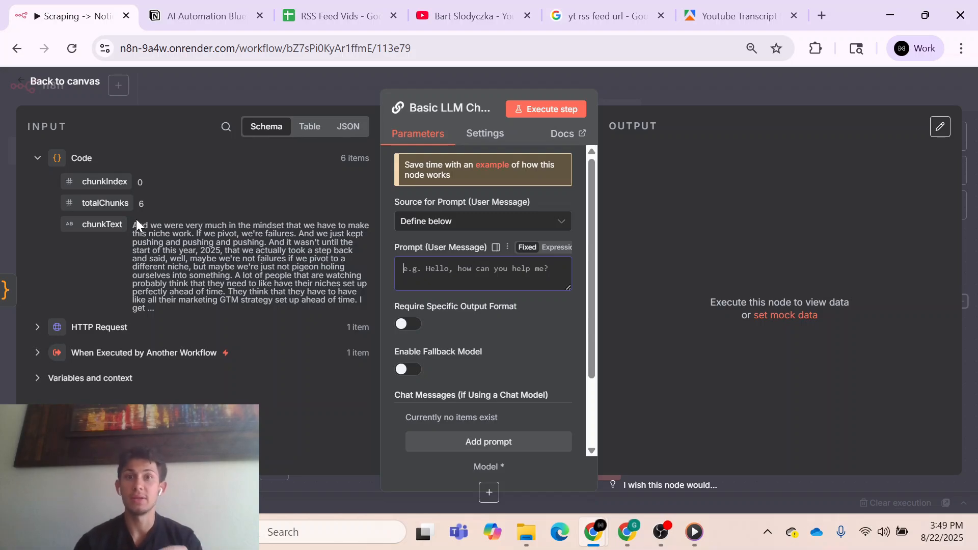
left_click_drag(122, 224, 414, 268)
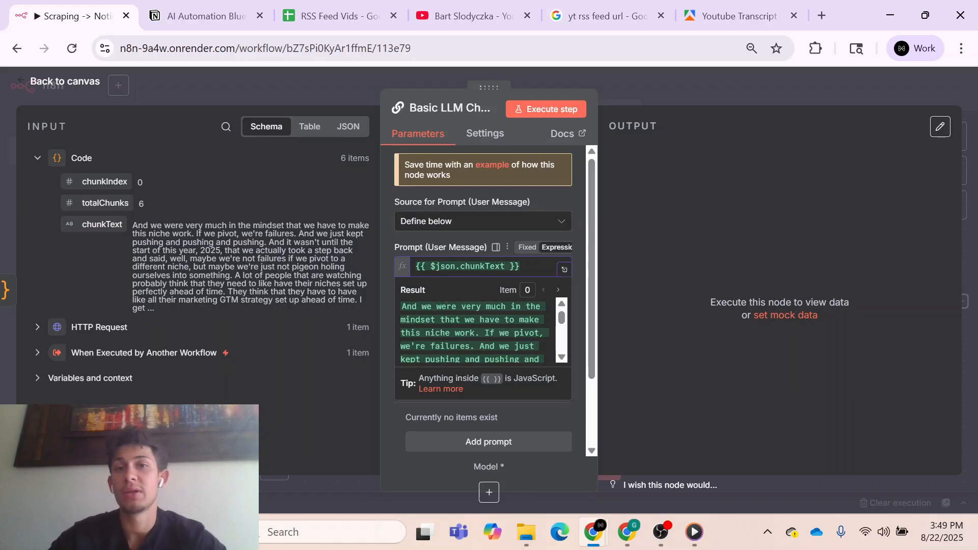
left_click(607, 305)
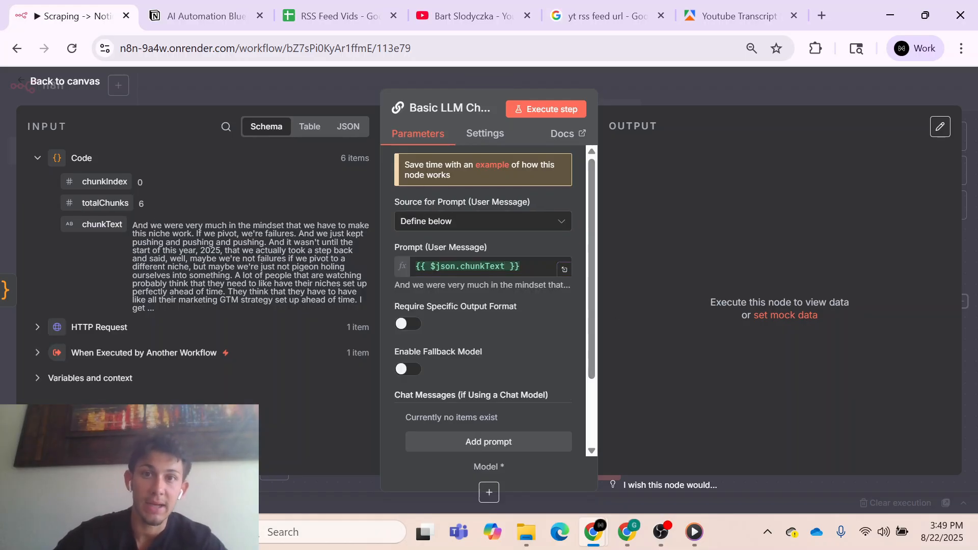
- Add the Batch Size option under the Basic LLM Chain's batch processing settings
scroll(482, 351, "down", 2)
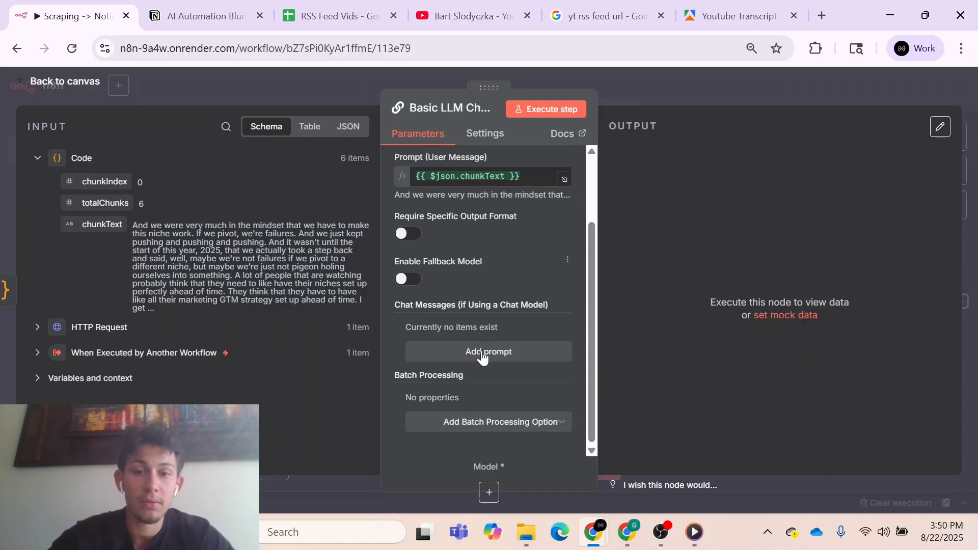
left_click(481, 421)
left_click(474, 460)
scroll(497, 407, "down", 1)
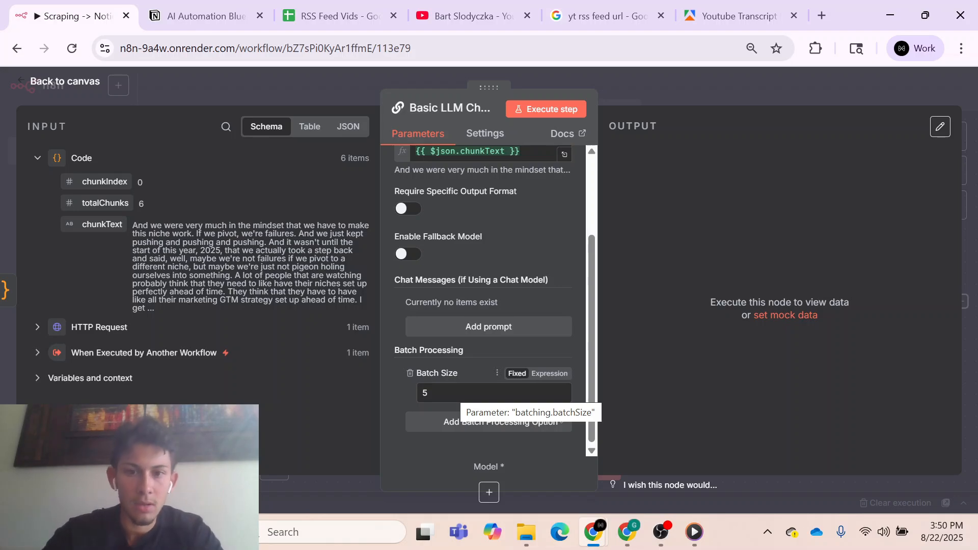
- Add a System chat message as an expression reading "Your job is to take this YouTube transcript and extract key information."
left_click(495, 336)
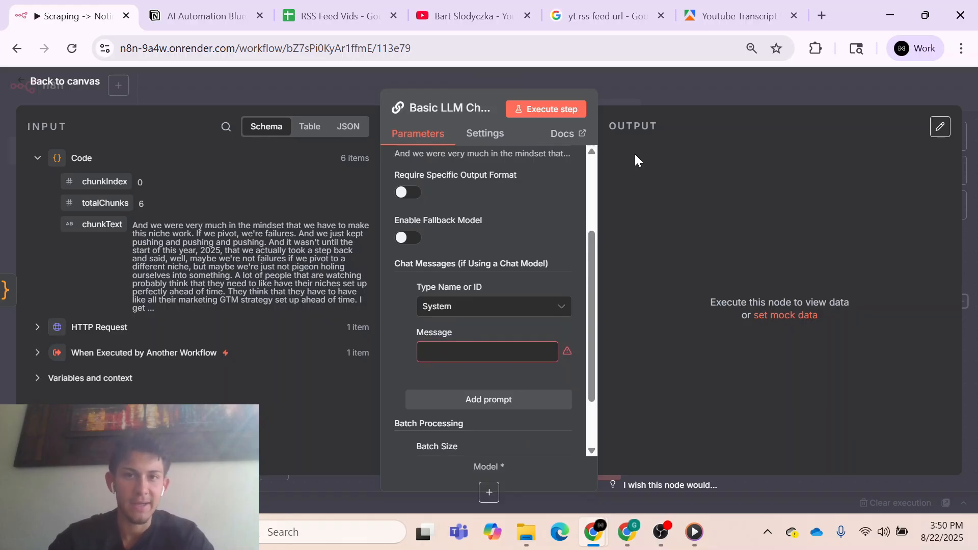
left_click(487, 352)
type("Your job is to take this YouTube transcript chunk and extract key information.")
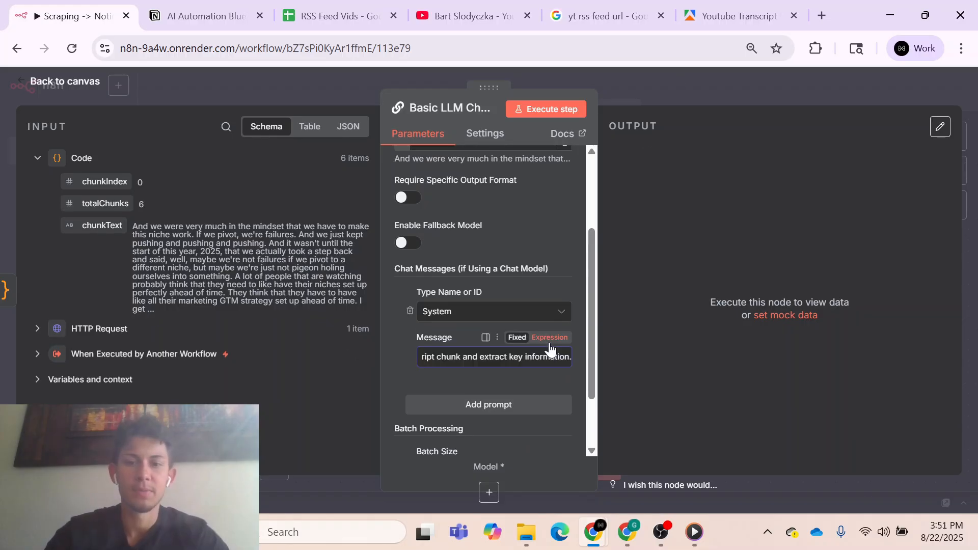
left_click(549, 337)
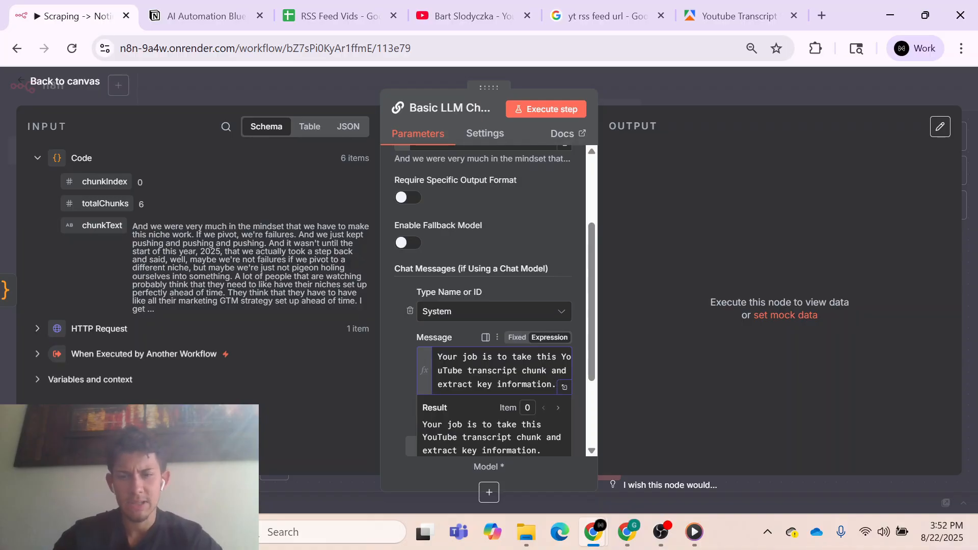
key("BackSpace")
key("BackSpace")
key("BackSpace")
key("BackSpace")
key("BackSpace")
key("BackSpace")
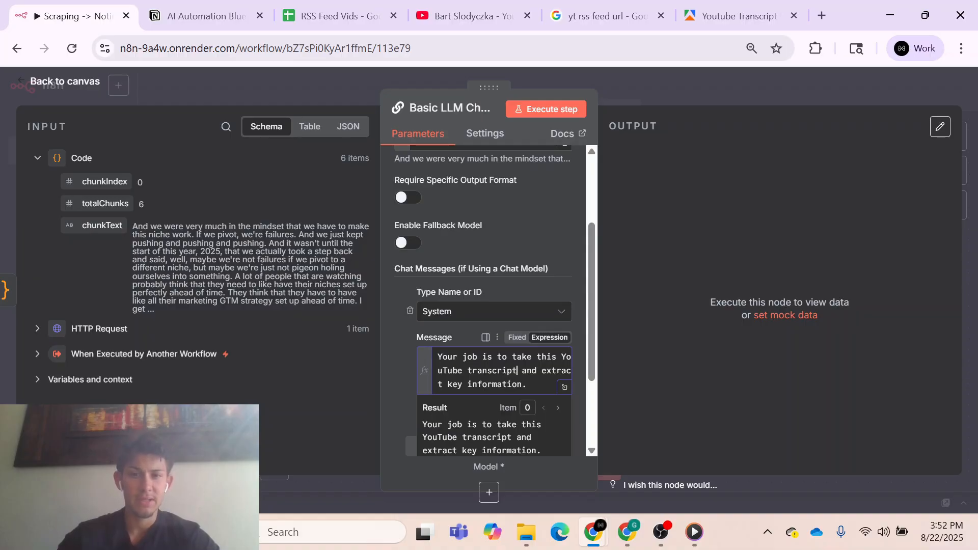
left_click(628, 350)
- Prefix the chunkText expression in the Basic LLM Chain's user message with "Transcript: "
scroll(541, 300, "up", 3)
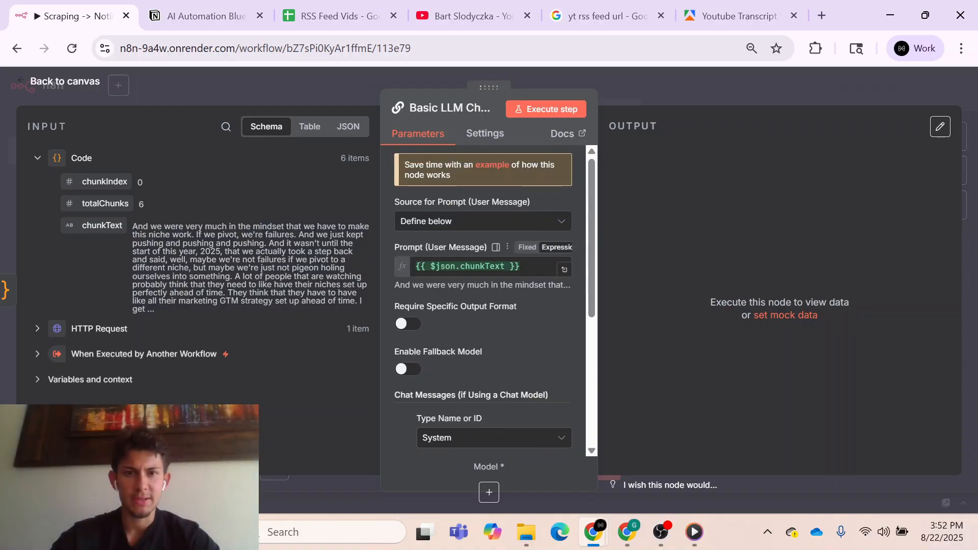
left_click(434, 273)
type("Trn")
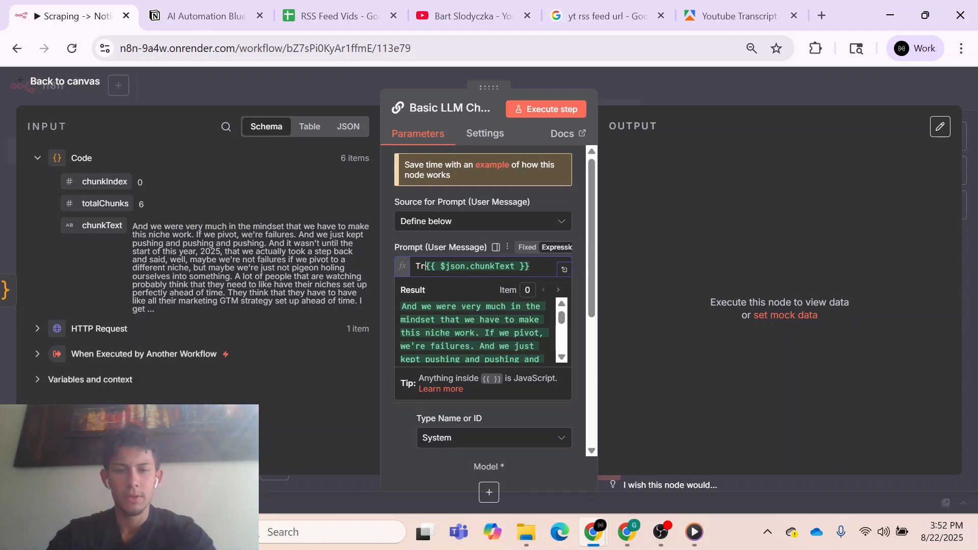
type("nscript:")
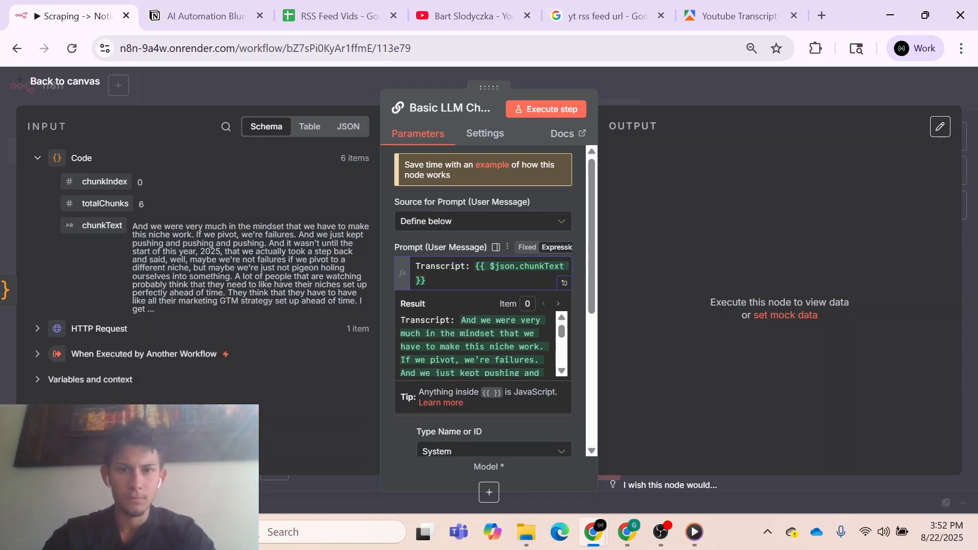
key("Escape")
- Attach an OpenRouter Chat Model as the Basic LLM Chain's language model
left_click(671, 380)
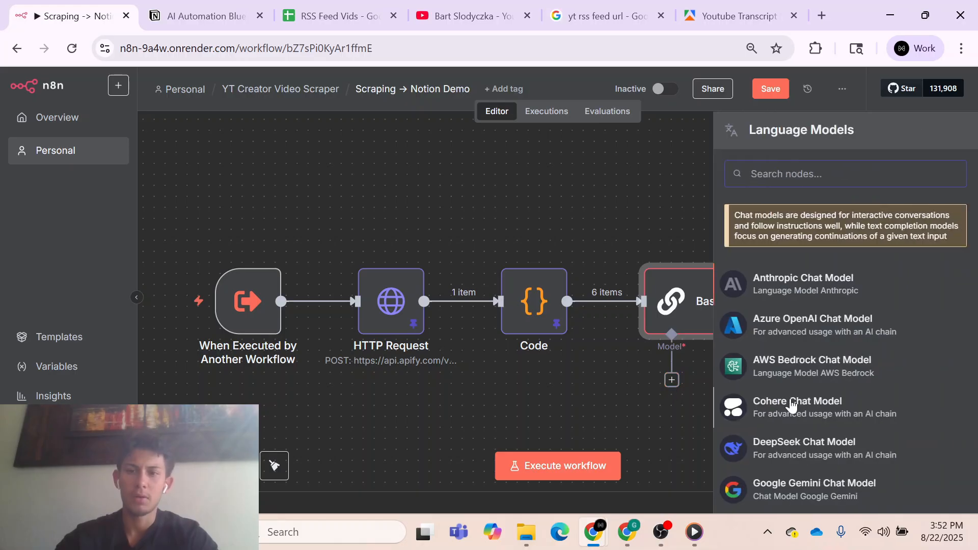
scroll(791, 404, "down", 3)
scroll(791, 405, "down", 4)
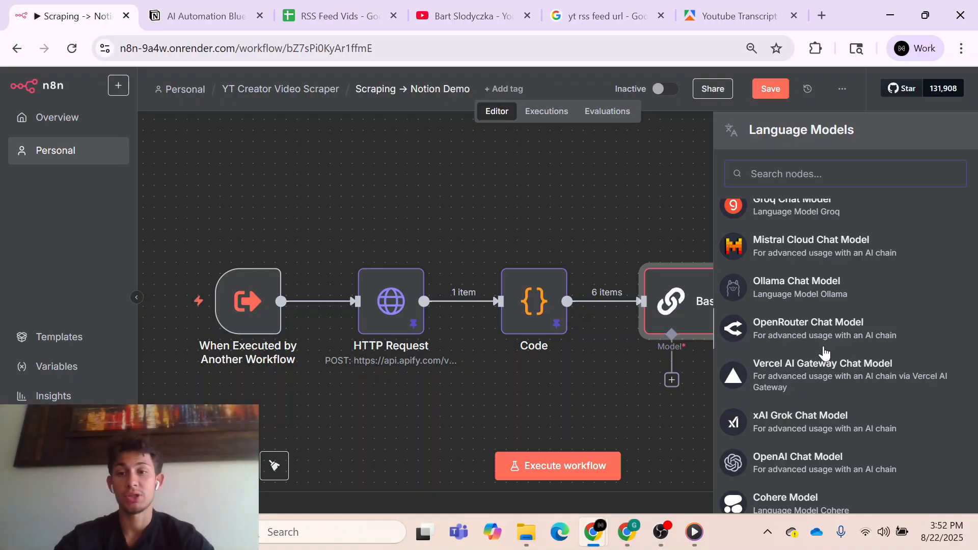
left_click(823, 345)
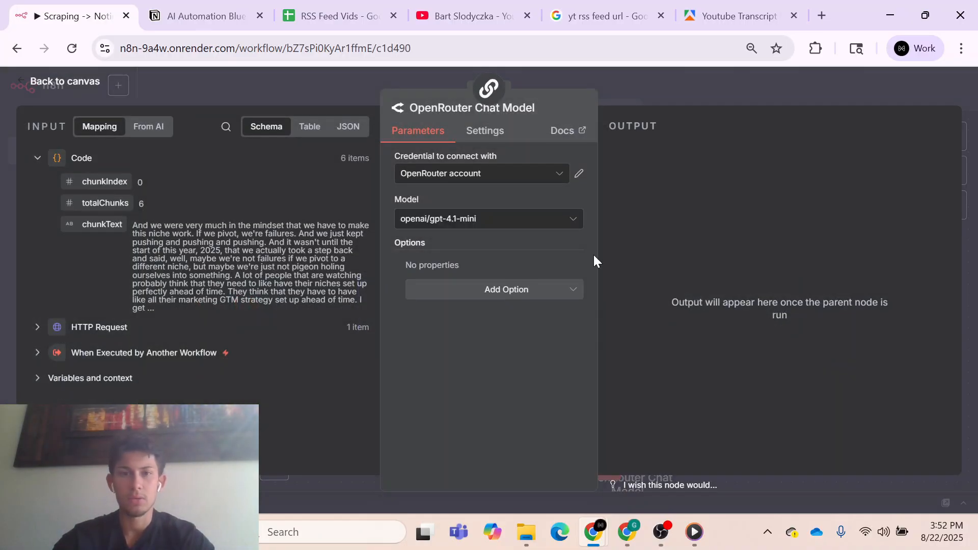
- Set the OpenRouter model to google/gemini-2.5-flash and place its node directly beneath the Basic LLM Chain's model connector
left_click(531, 219)
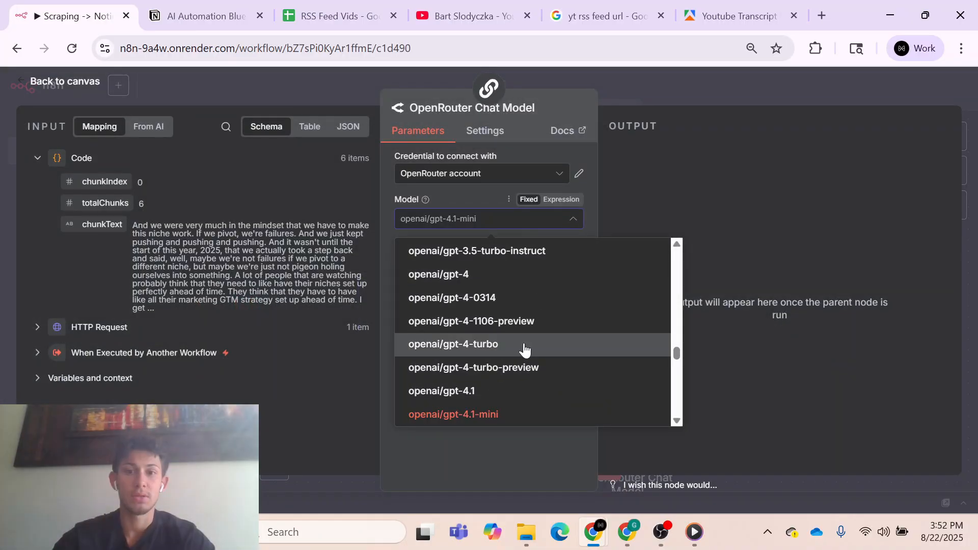
scroll(524, 347, "up", 5)
scroll(525, 351, "up", 15)
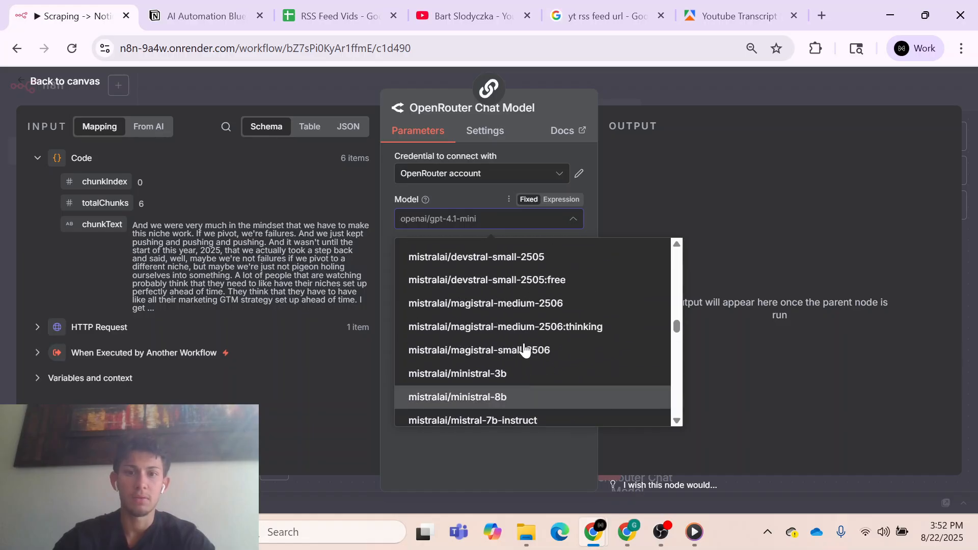
scroll(524, 350, "up", 4)
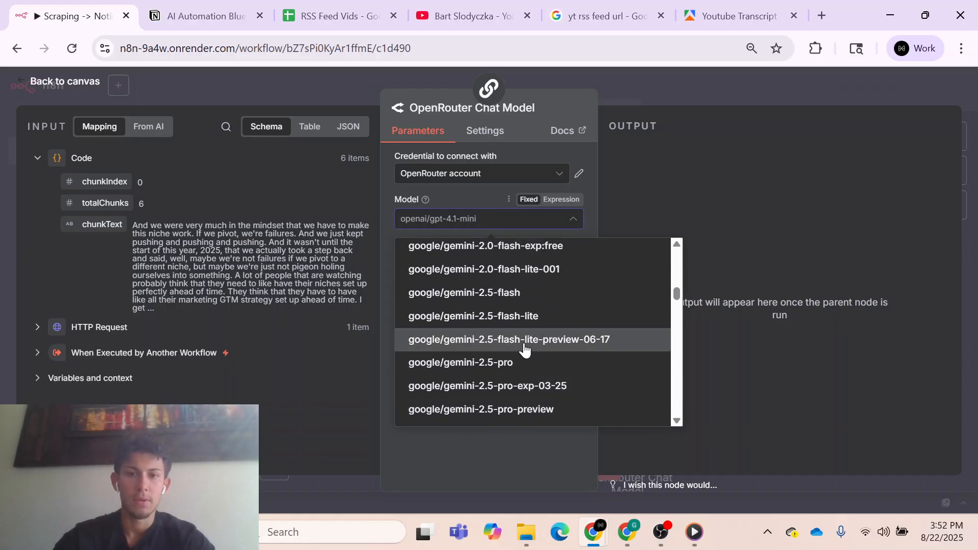
left_click(517, 305)
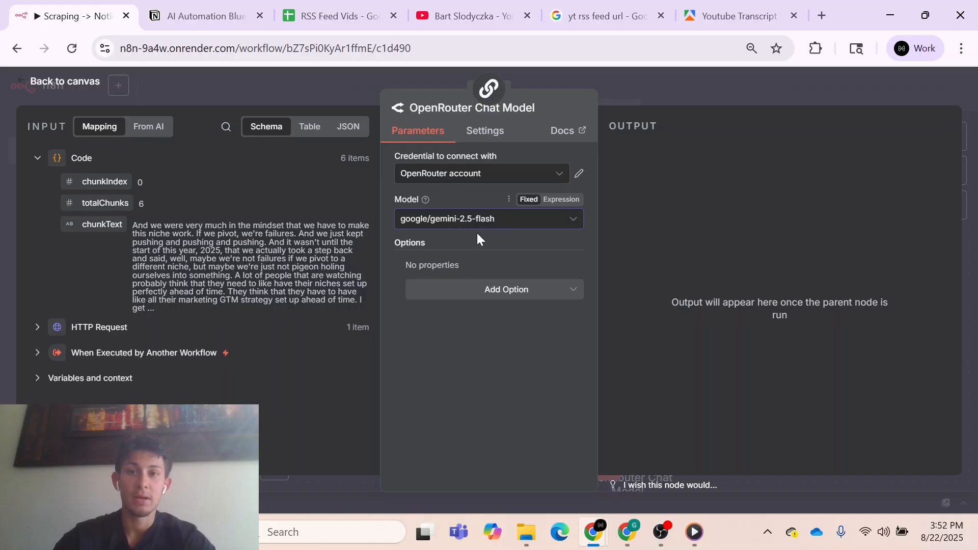
left_click(669, 91)
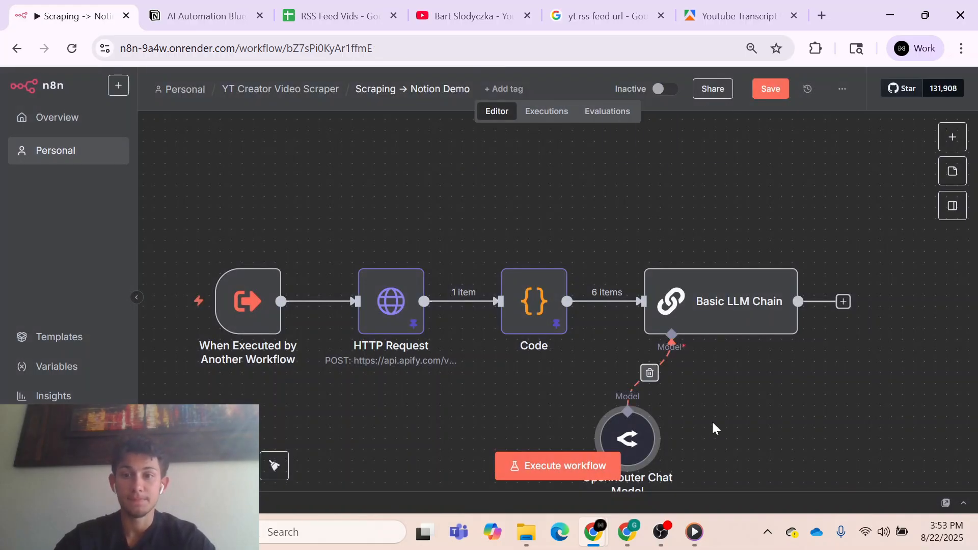
left_click_drag(647, 387, 690, 355)
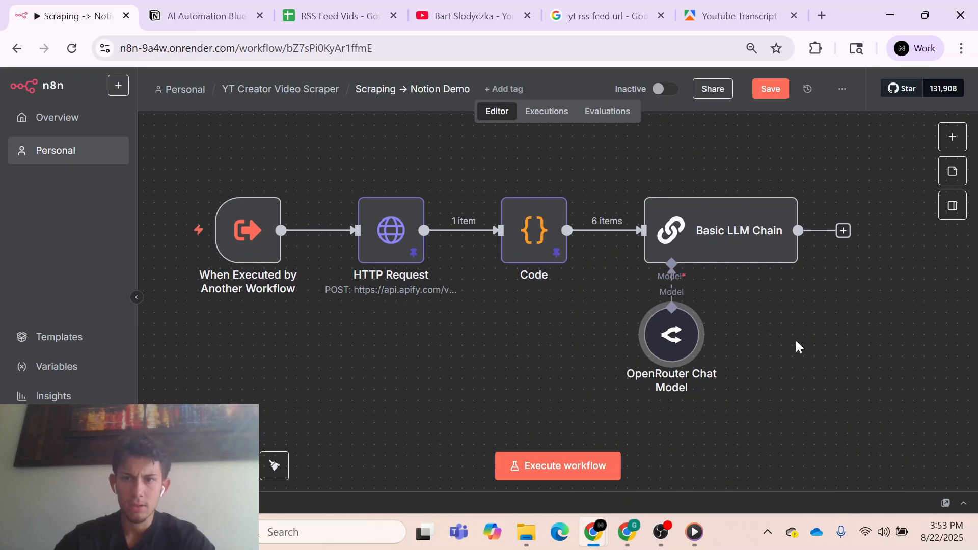
- Require a specific output format on the Basic LLM Chain and attach a Structured Output Parser to it
double_click(751, 238)
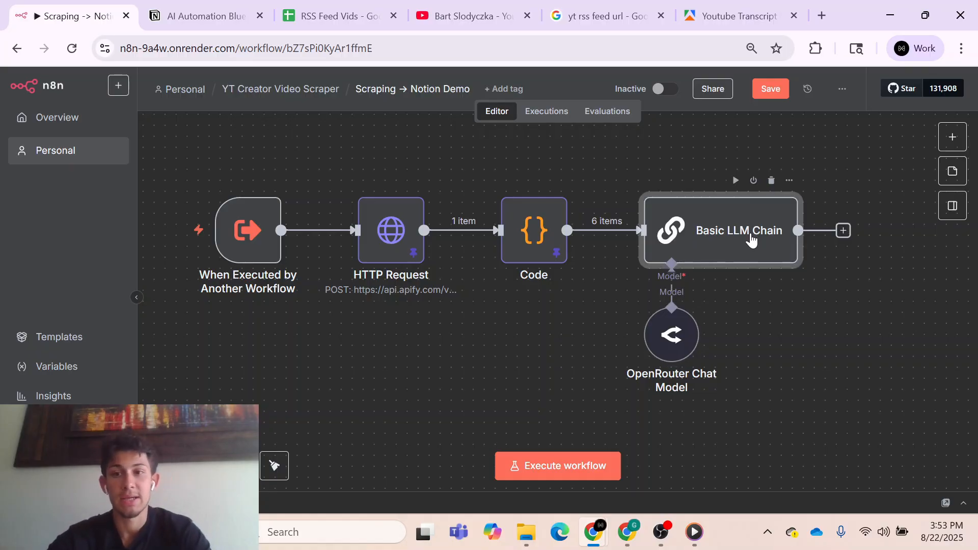
left_click(406, 337)
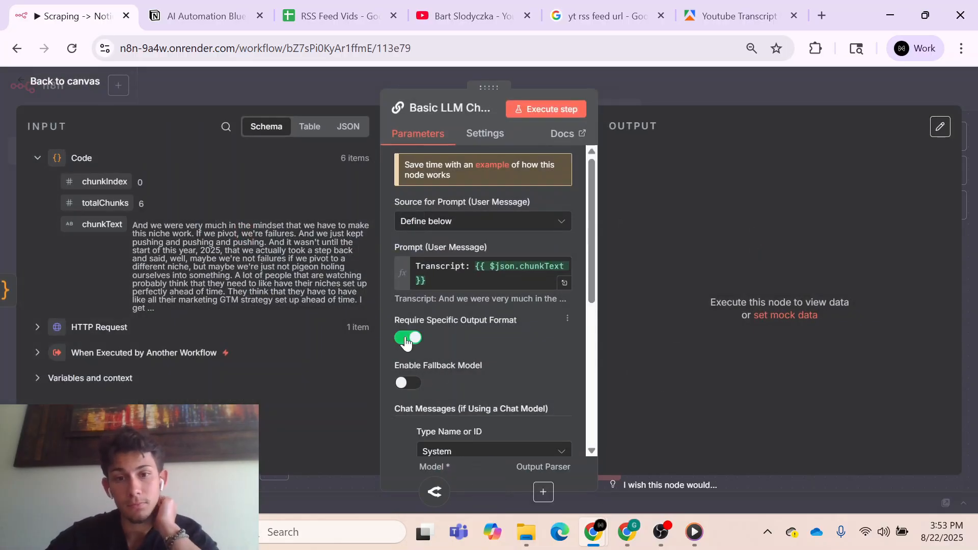
scroll(534, 329, "down", 1)
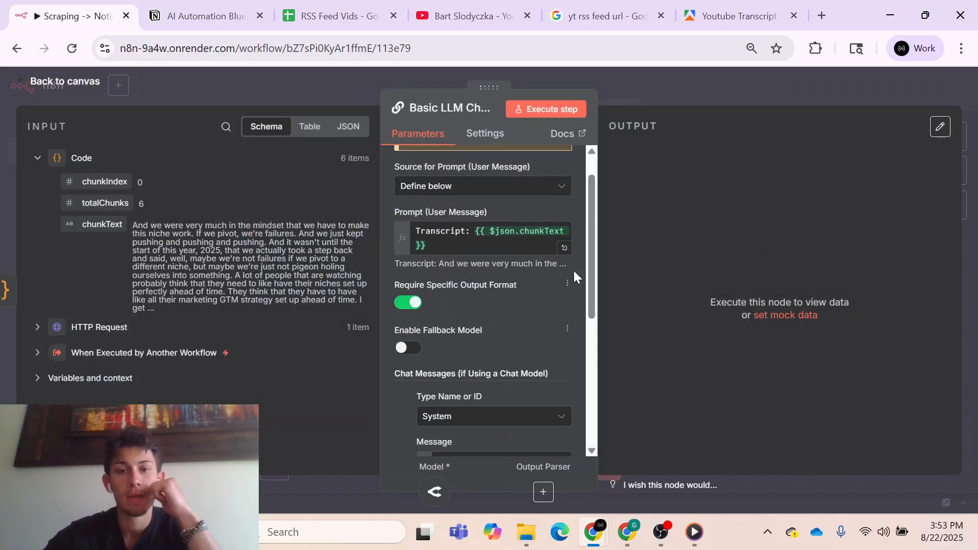
left_click(691, 87)
left_click(771, 309)
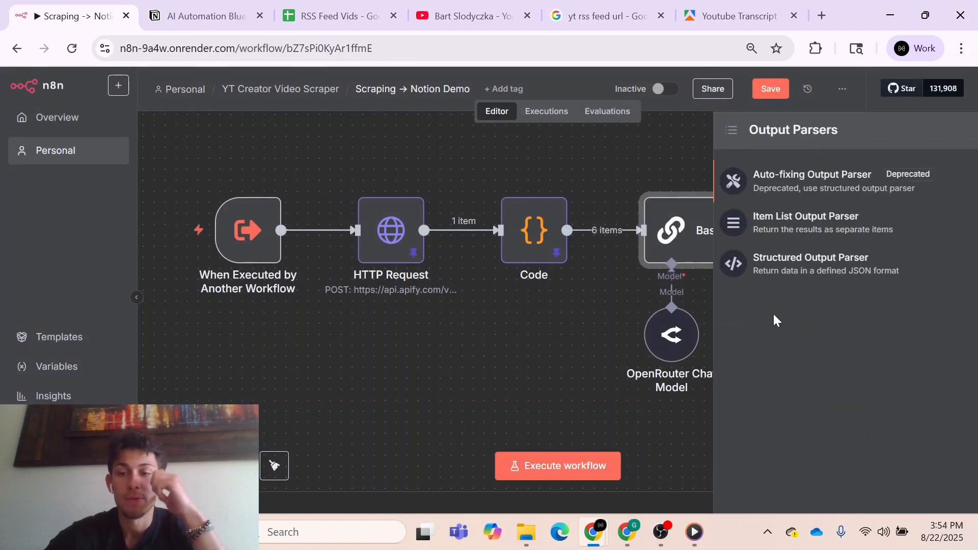
left_click(833, 269)
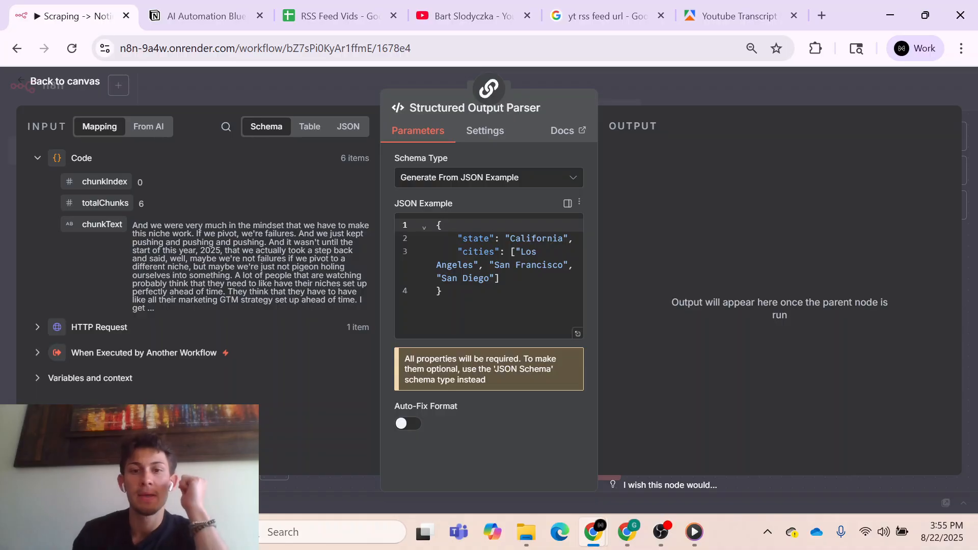
- Set the parser's schema type to Define using JSON Schema and replace the sample with the copied "Blueprint Schema" JSON
left_click(480, 178)
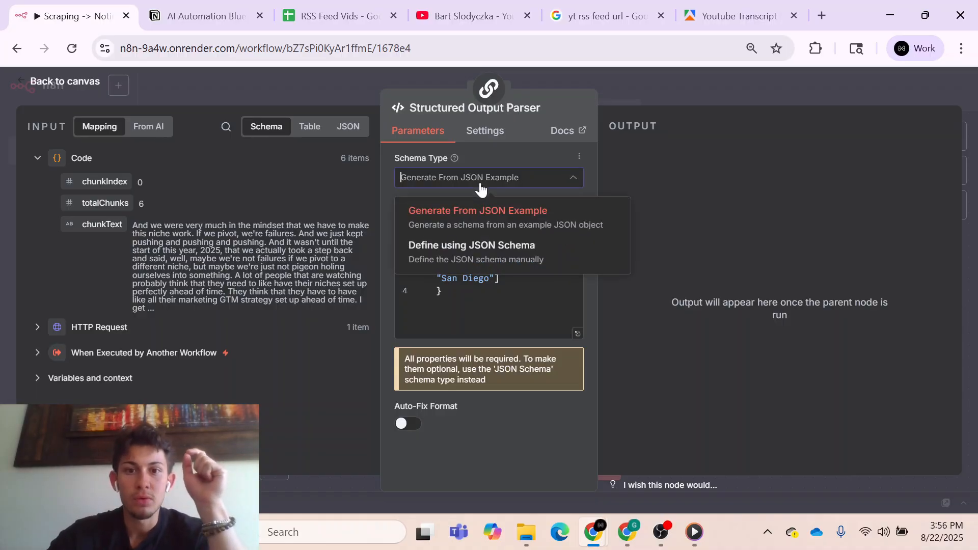
left_click(490, 254)
scroll(487, 303, "down", 1)
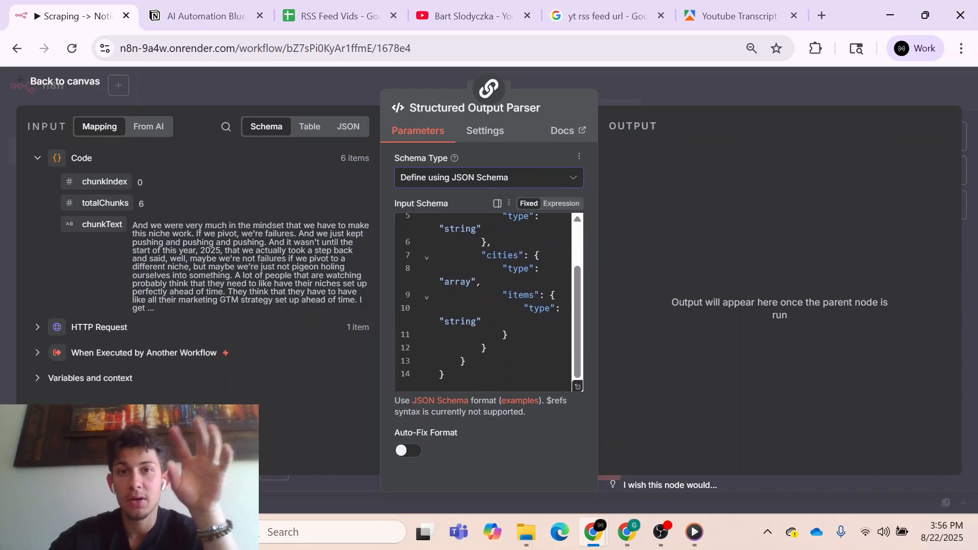
scroll(484, 300, "up", 2)
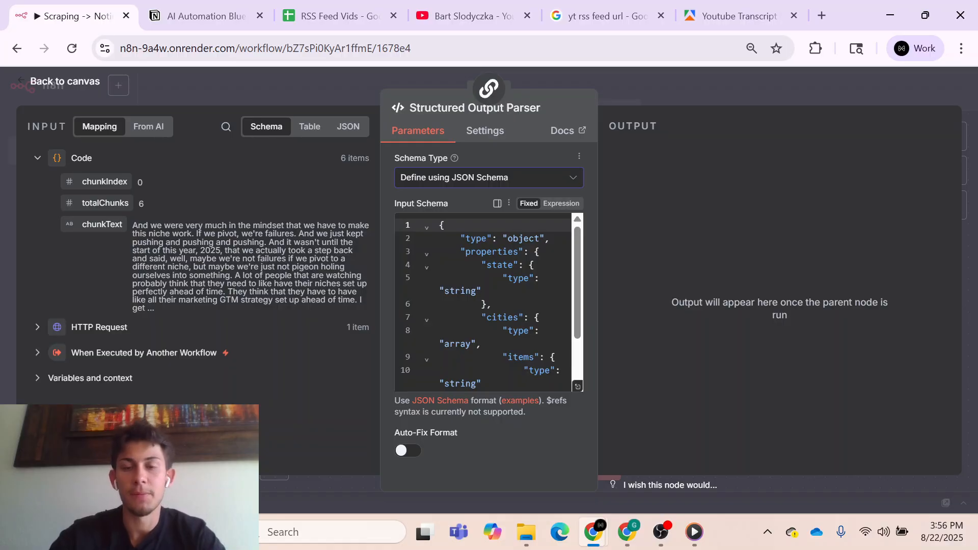
key("ctrl+a")
key("ctrl+v")
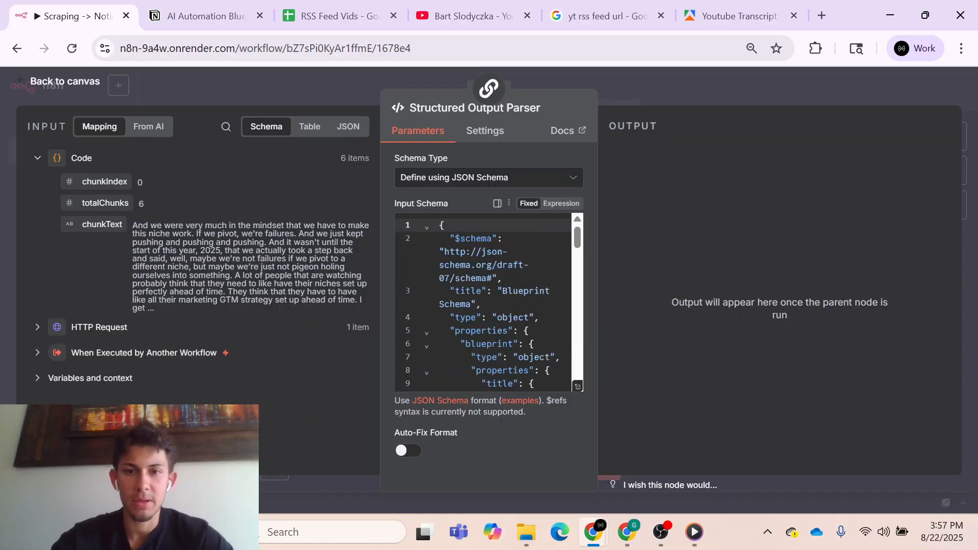
- Review the full input schema in the expanded editor, examining the strategy, execution_plan and gotchas properties
left_click(578, 387)
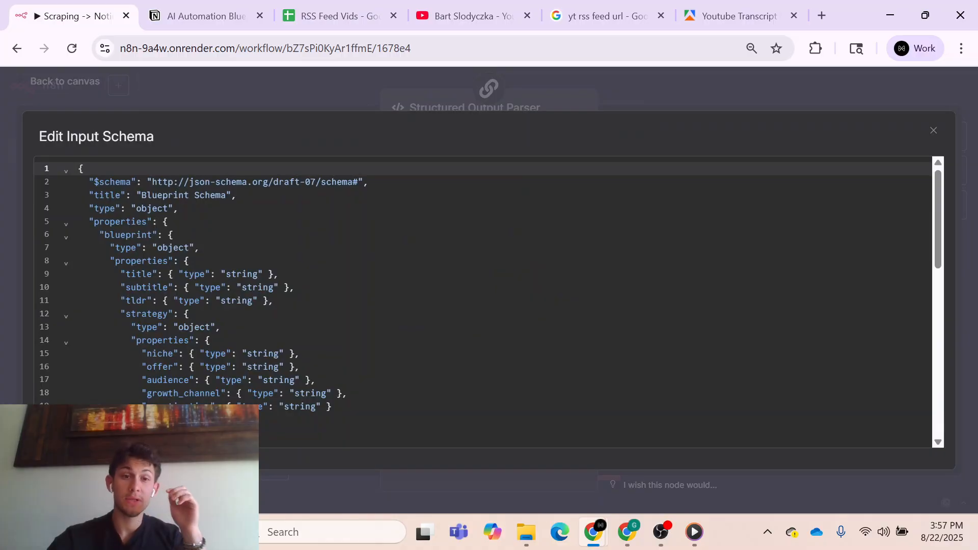
scroll(484, 285, "down", 2)
scroll(484, 286, "down", 4)
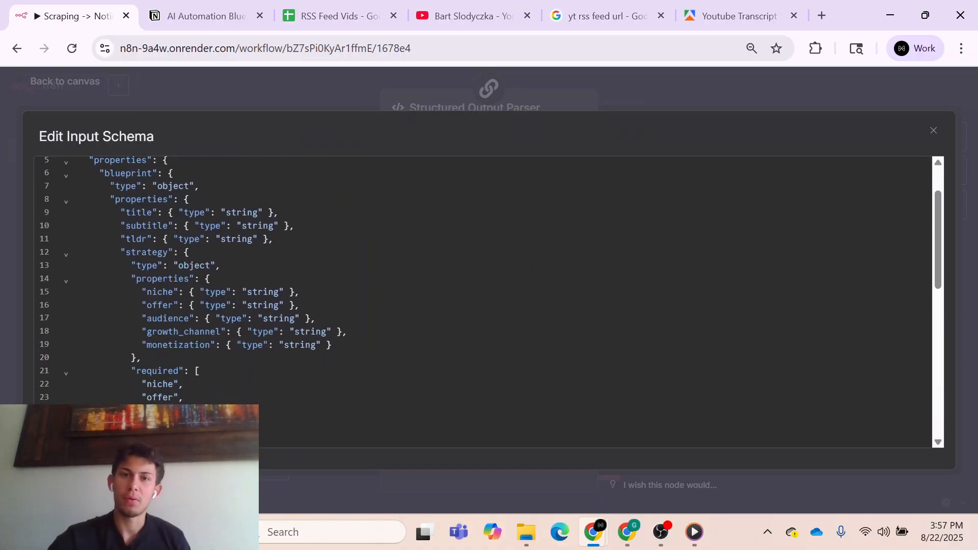
scroll(484, 285, "down", 1)
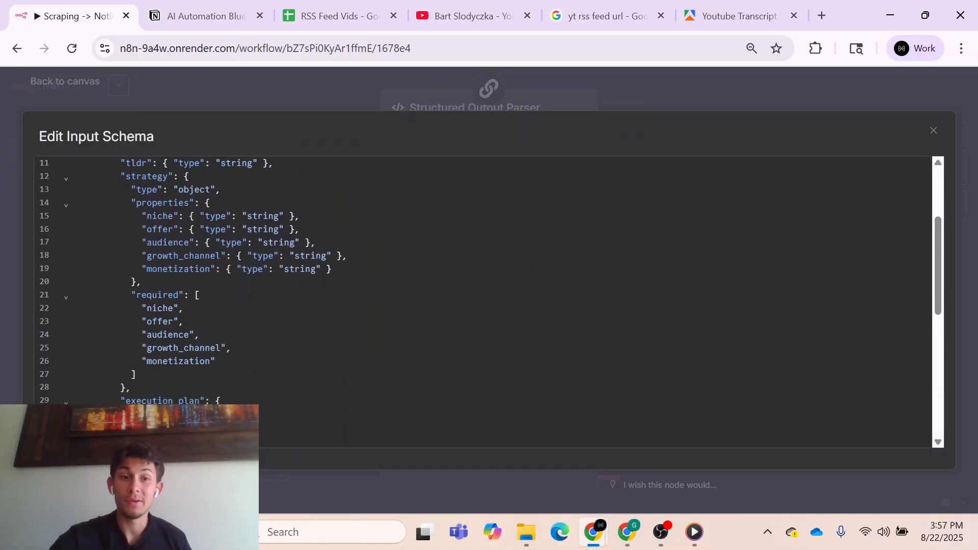
scroll(484, 286, "down", 6)
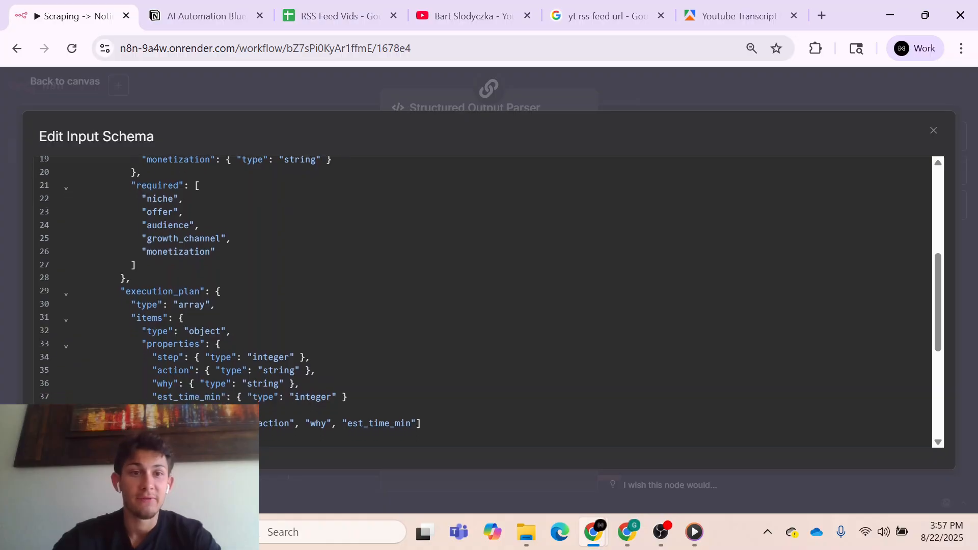
scroll(484, 286, "down", 4)
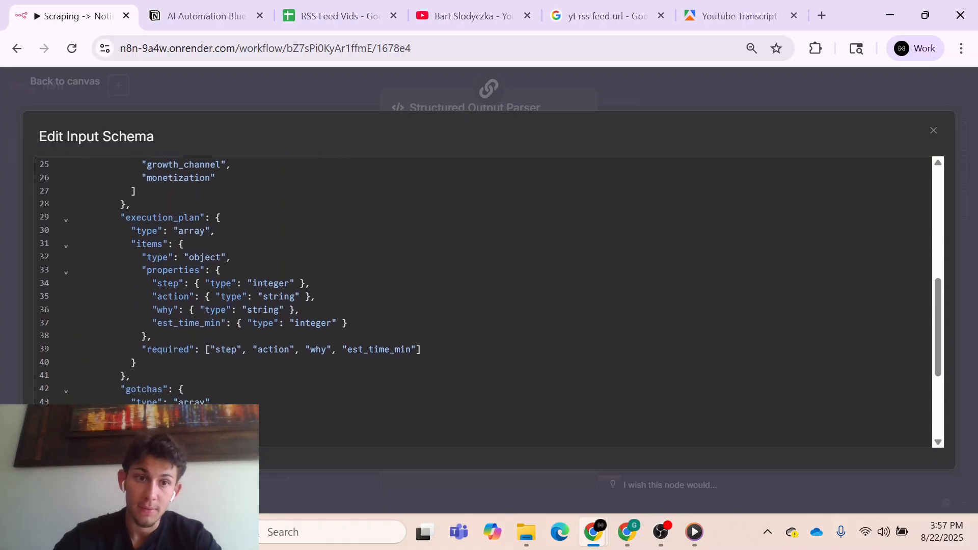
scroll(484, 285, "down", 6)
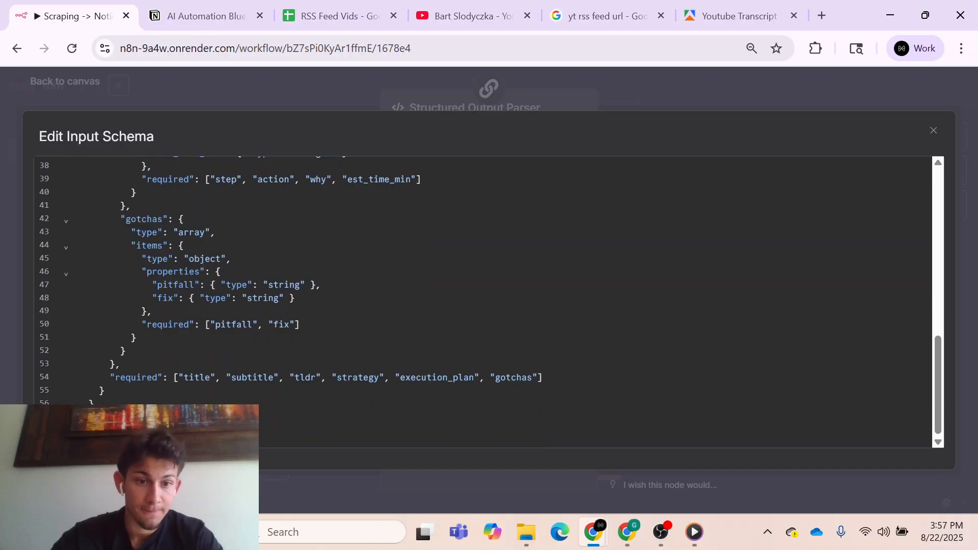
scroll(484, 285, "up", 10)
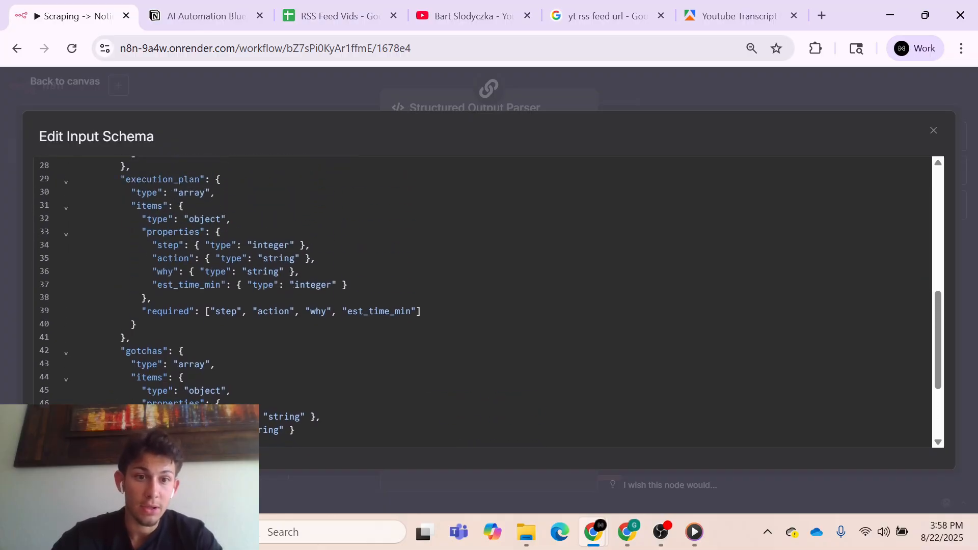
scroll(483, 285, "up", 8)
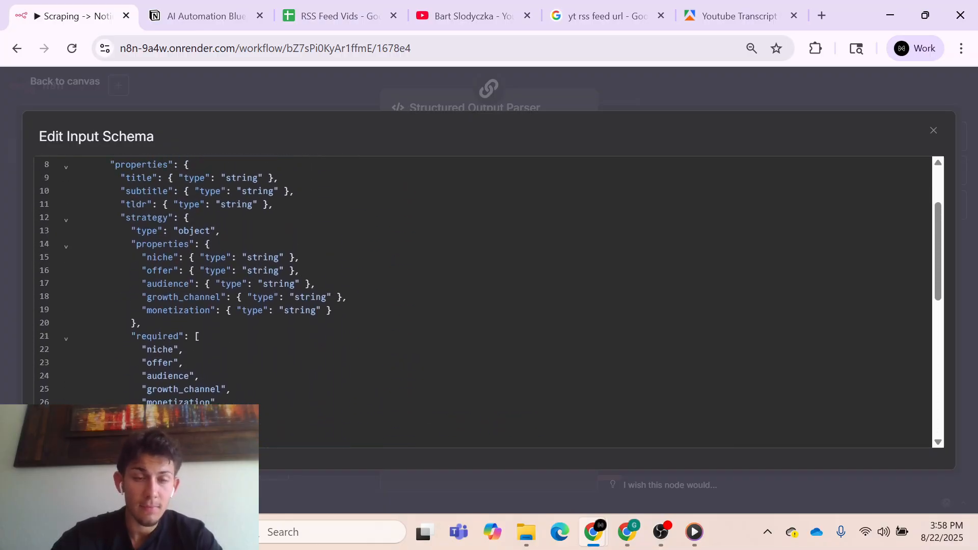
left_click(653, 105)
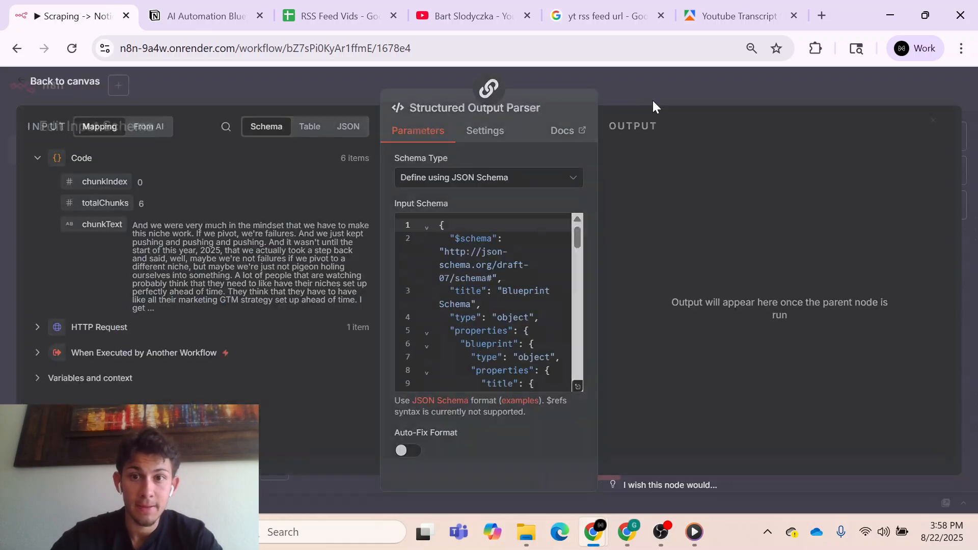
- Return to the canvas and move the Structured Output Parser node slightly closer to the Basic LLM Chain
left_click(670, 97)
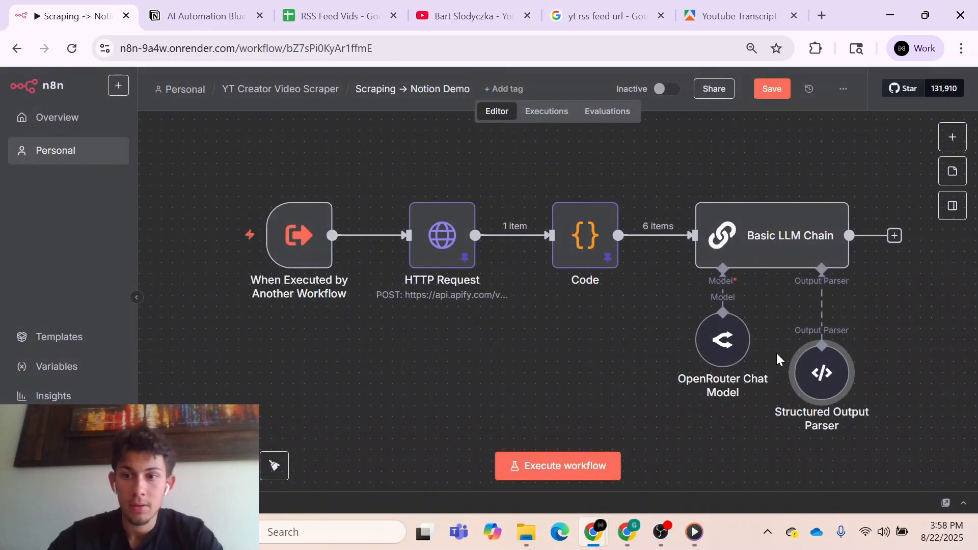
left_click_drag(816, 372, 814, 361)
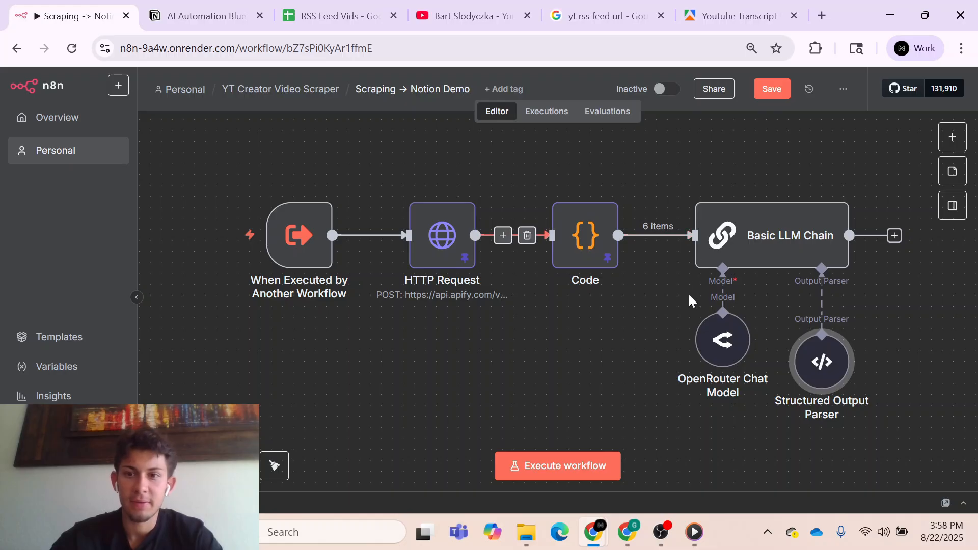
- Execute the Basic LLM Chain step and pin its output data
double_click(778, 247)
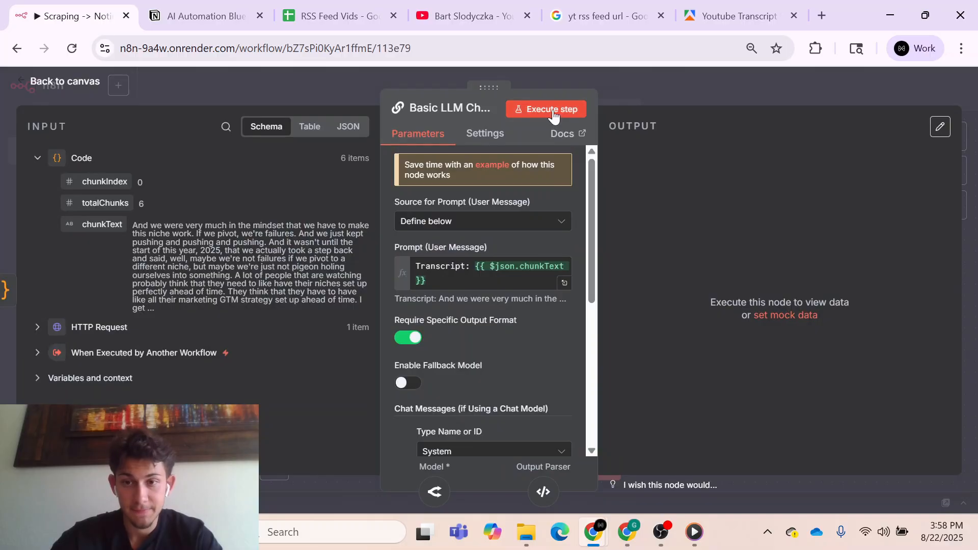
left_click(555, 112)
left_click(667, 87)
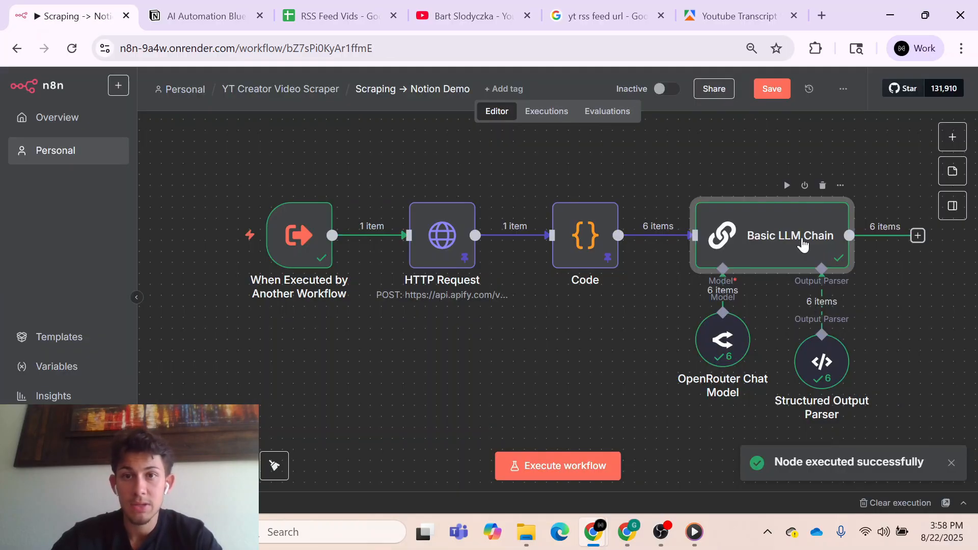
key("p")
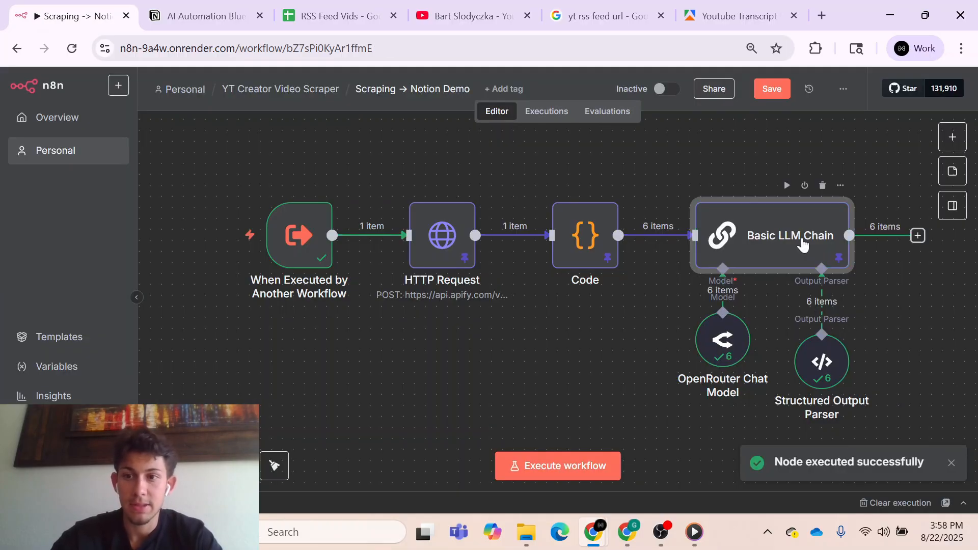
- Examine the Basic LLM Chain's JSON output, checking the execution_plan and gotchas entries across the chunks
double_click(803, 245)
scroll(695, 318, "down", 10)
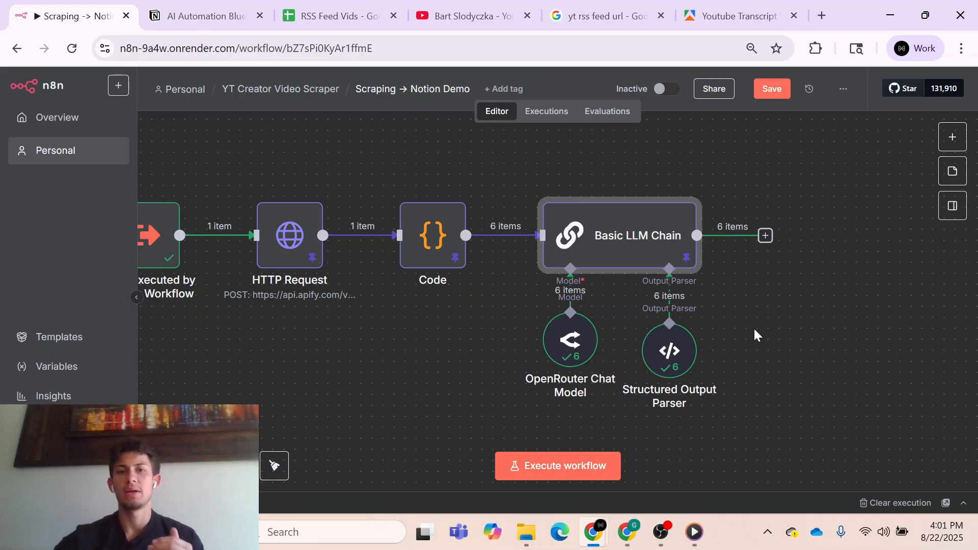
double_click(657, 257)
scroll(705, 311, "down", 10)
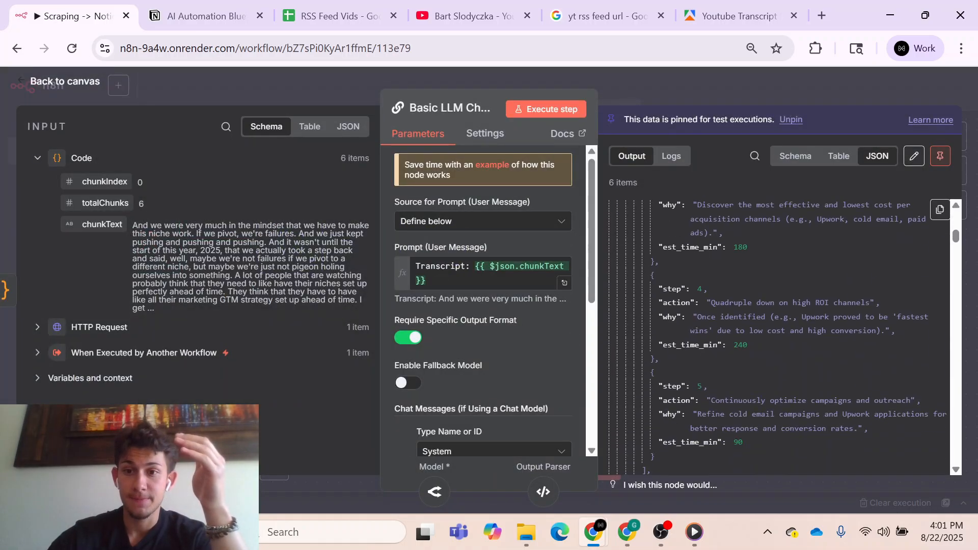
scroll(705, 312, "down", 5)
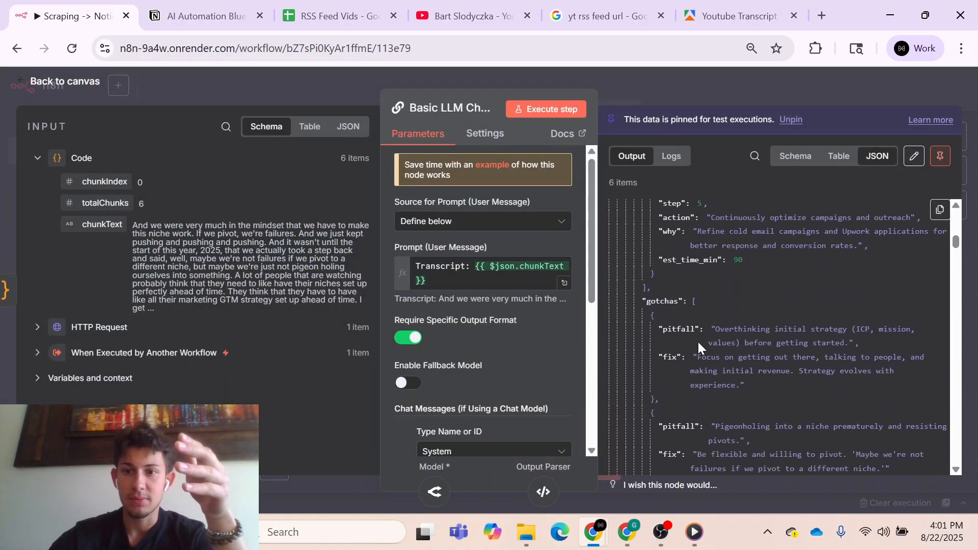
scroll(698, 340, "down", 10)
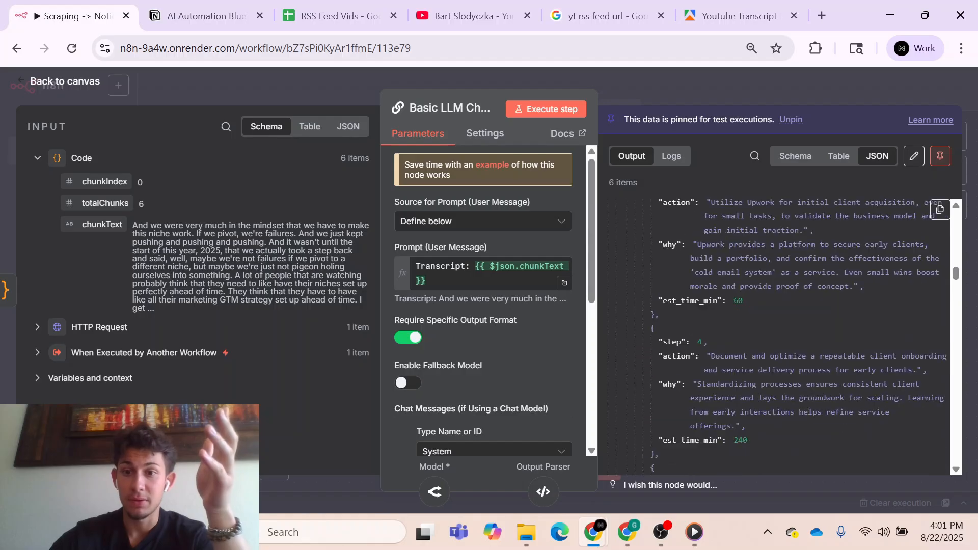
scroll(698, 340, "down", 8)
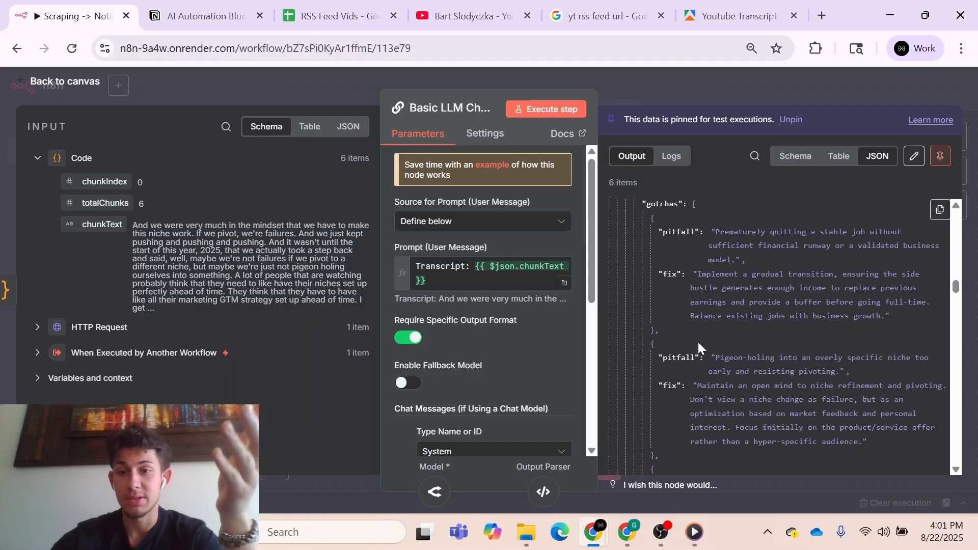
left_click(692, 73)
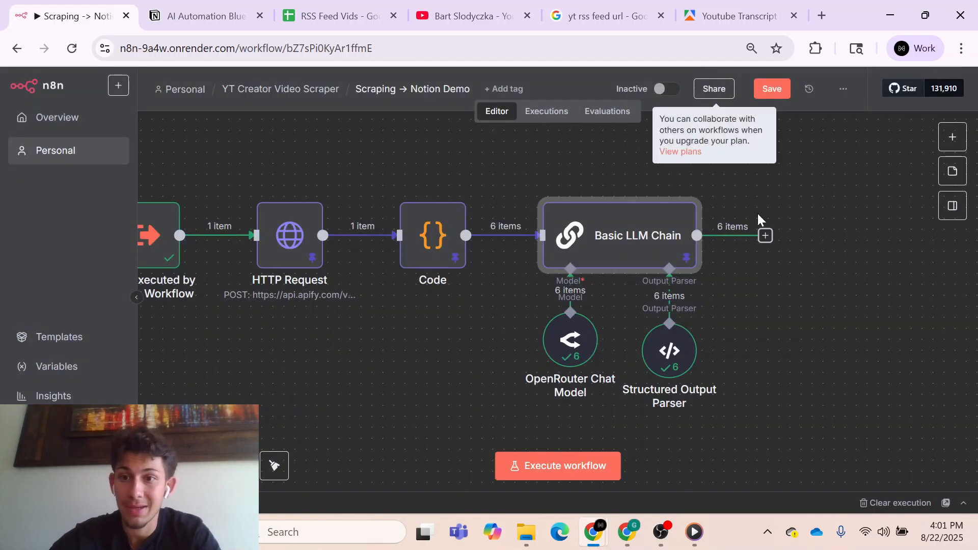
- Add a JavaScript Code node after the Basic LLM Chain, replacing its default code with the copied script that merges all chunks into one blueprint
left_click(764, 235)
type("code")
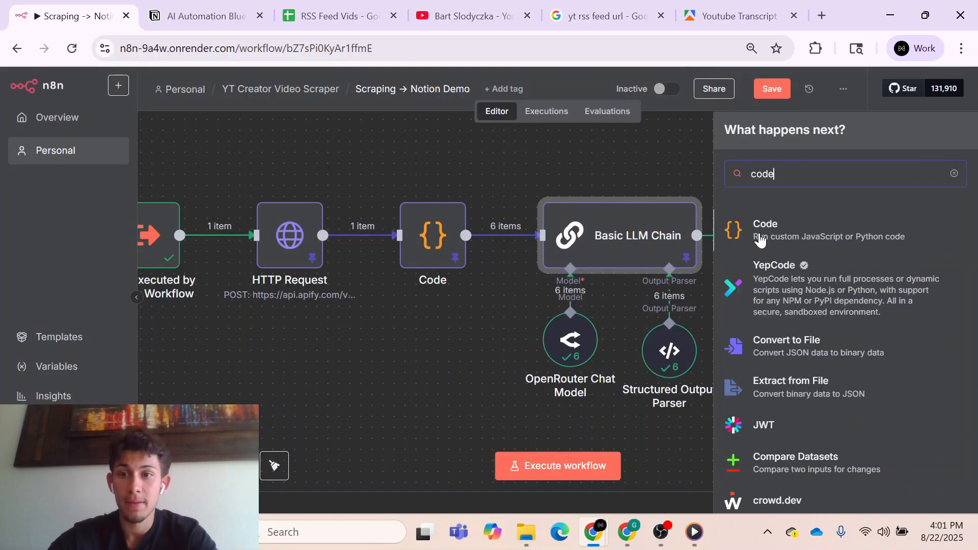
left_click(758, 235)
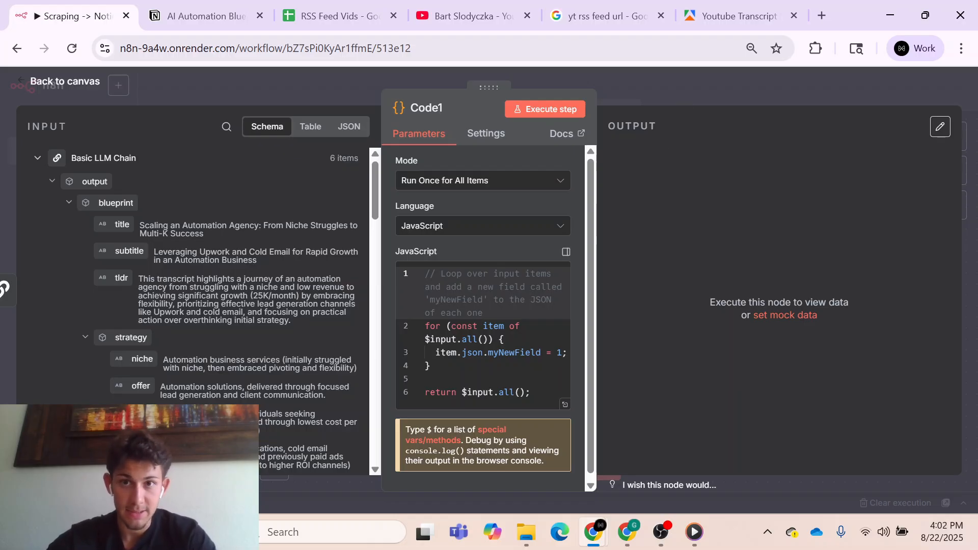
key("ctrl+a")
key("ctrl+v")
left_click(570, 427)
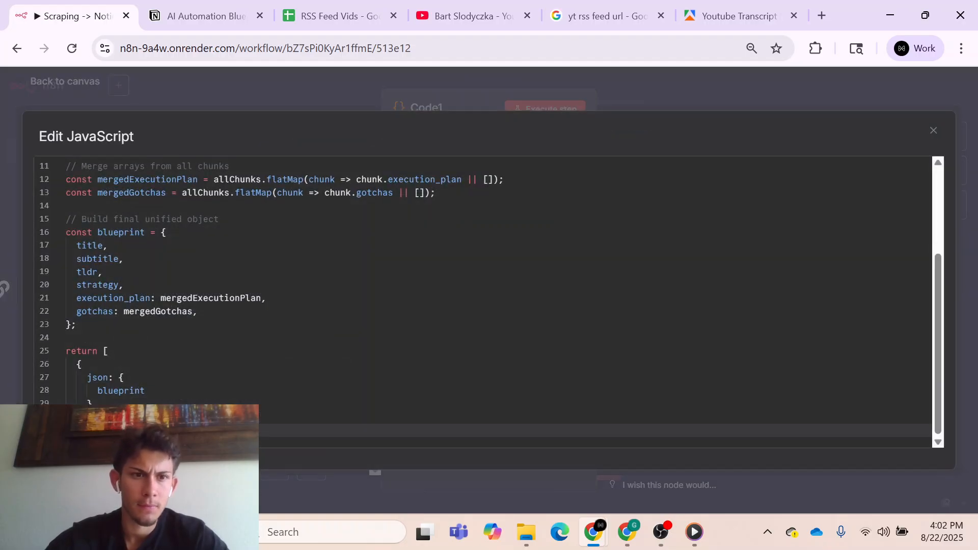
scroll(489, 286, "up", 5)
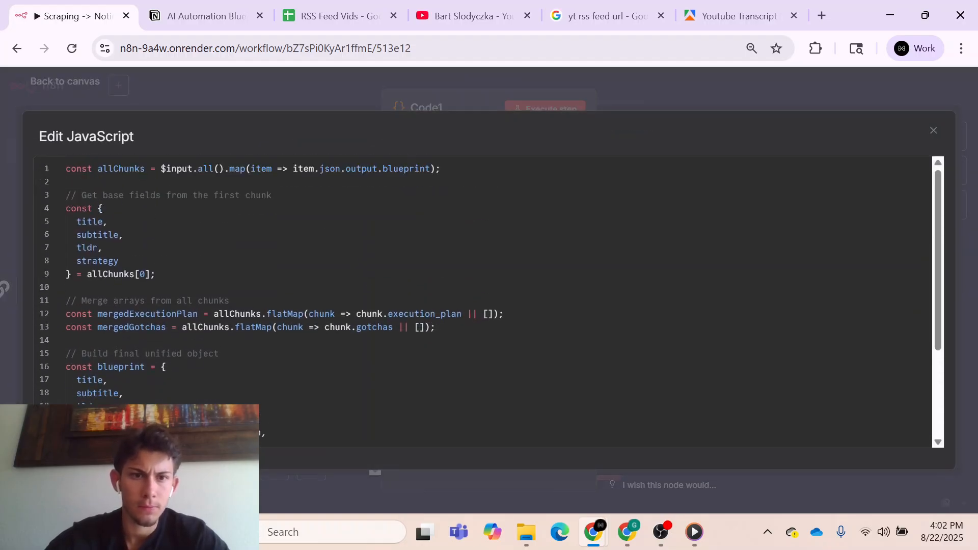
scroll(489, 285, "down", 5)
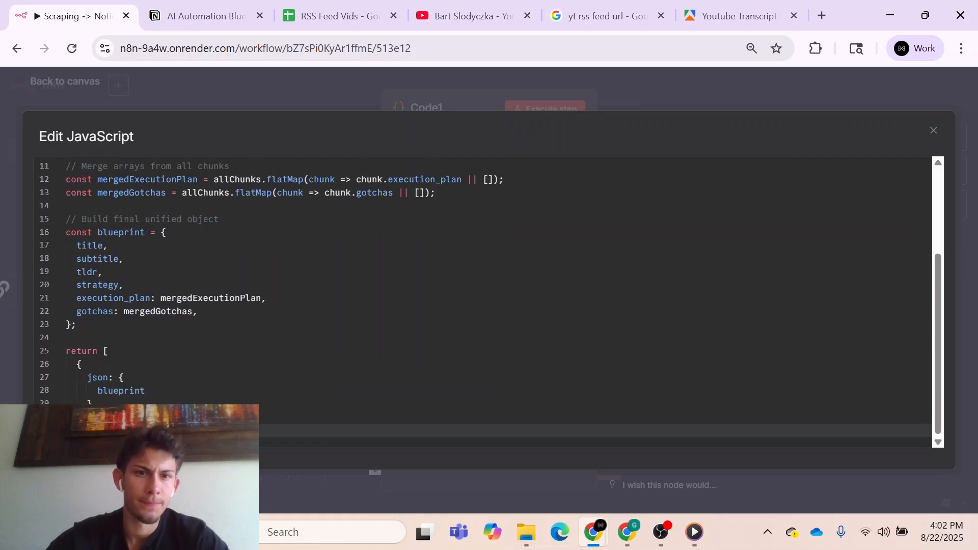
left_click(933, 134)
left_click(699, 85)
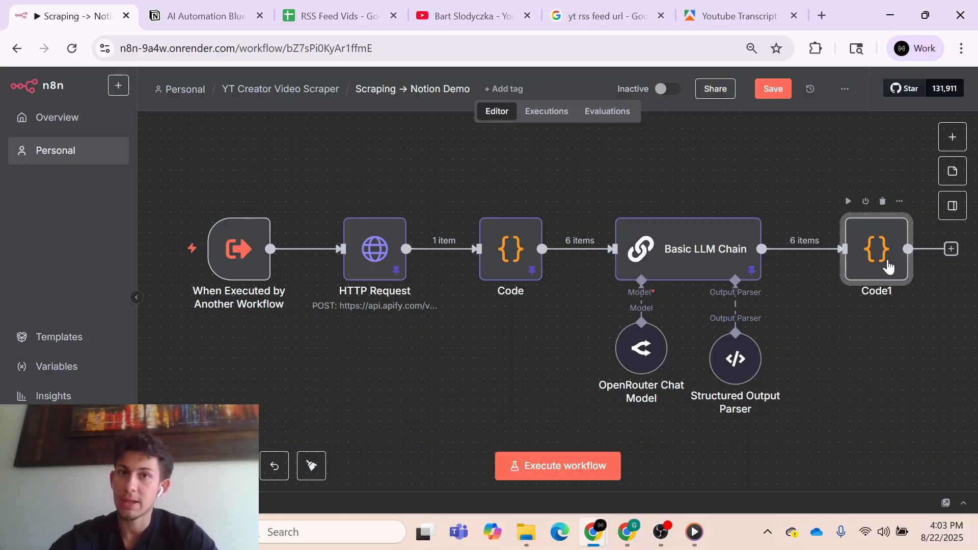
- Review the second Code node's merge script in the expanded editor, from the allChunks mapping to the returned blueprint object
scroll(856, 318, "right", 3)
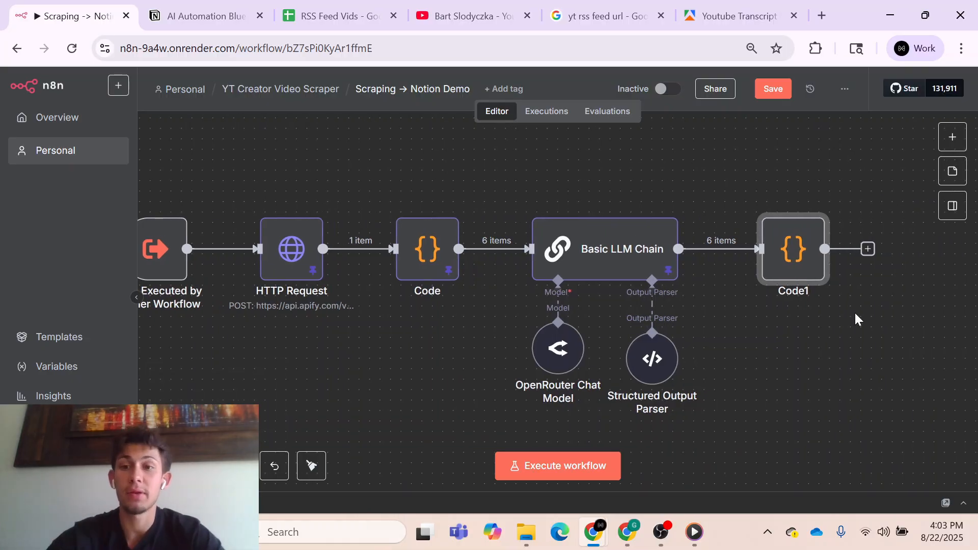
double_click(793, 273)
left_click(559, 392)
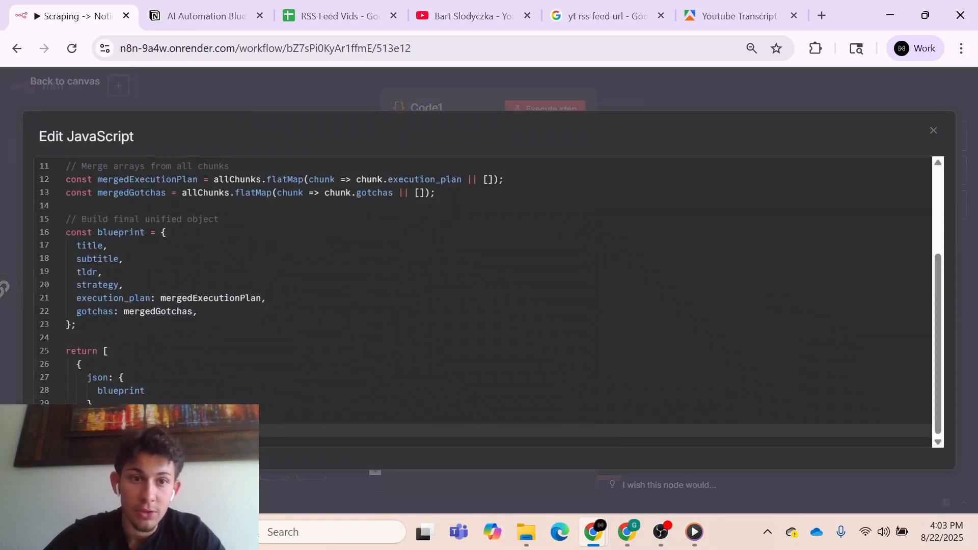
scroll(484, 280, "up", 3)
scroll(484, 280, "down", 3)
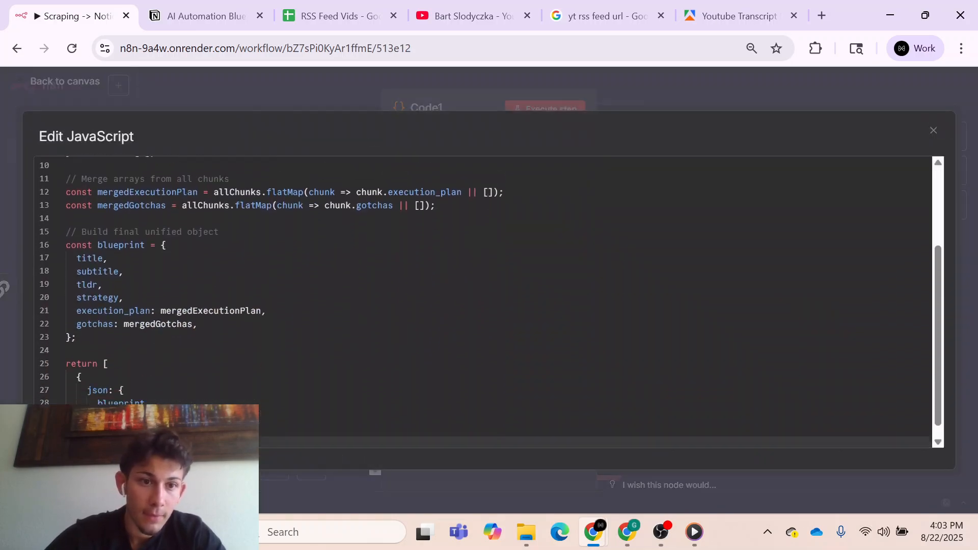
scroll(483, 280, "down", 1)
scroll(484, 280, "up", 4)
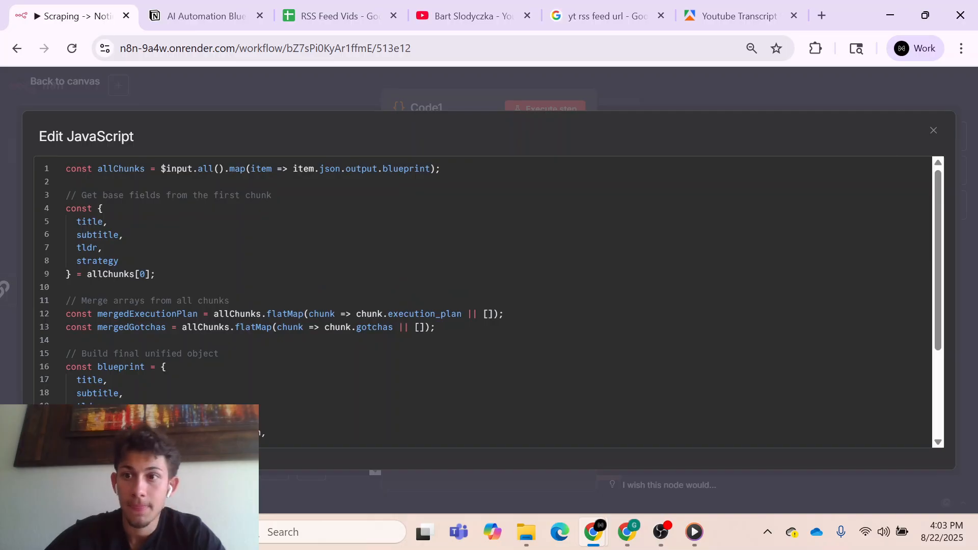
left_click(933, 130)
left_click(739, 92)
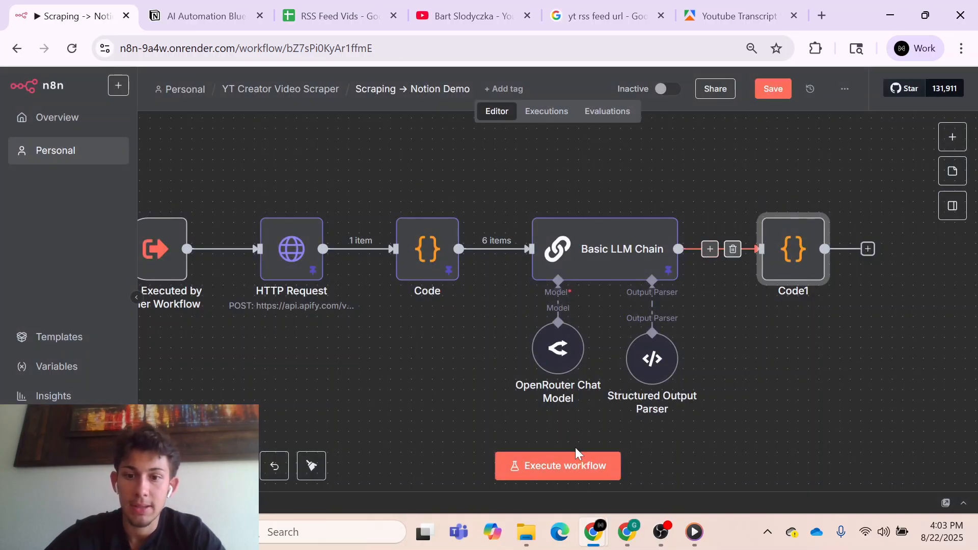
- Execute the workflow and pin the output data of the Code1 node
left_click(570, 466)
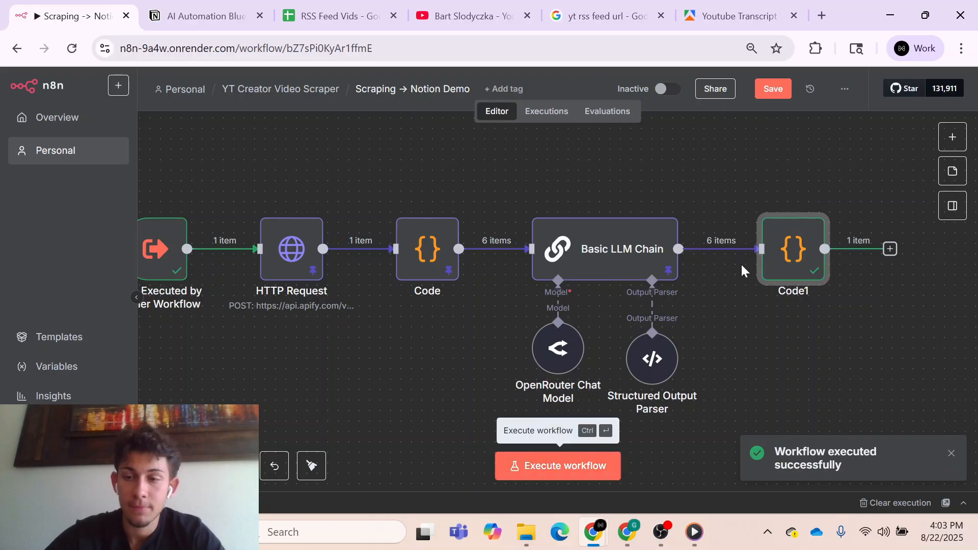
double_click(790, 252)
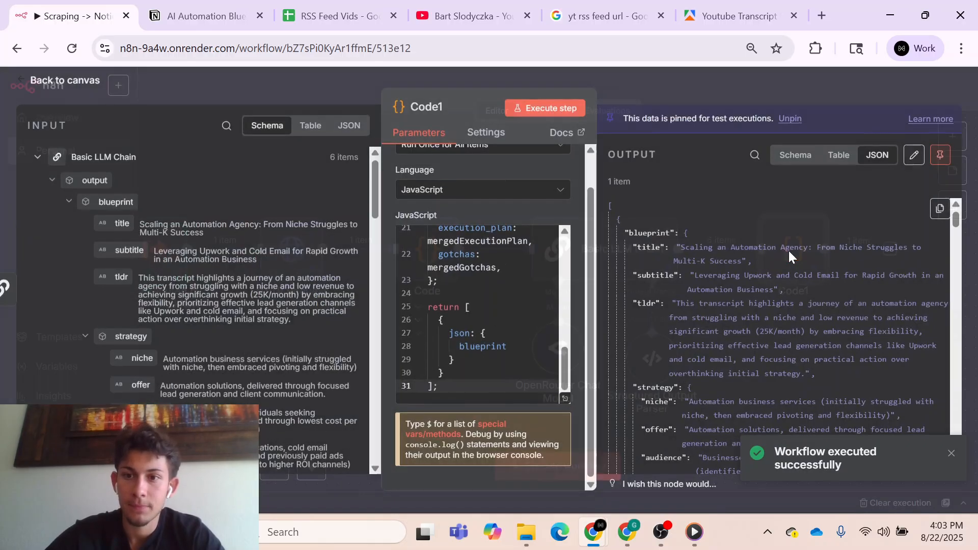
- Examine the merged blueprint in Code1's JSON output, checking the combined execution_plan and gotchas arrays
scroll(732, 326, "down", 5)
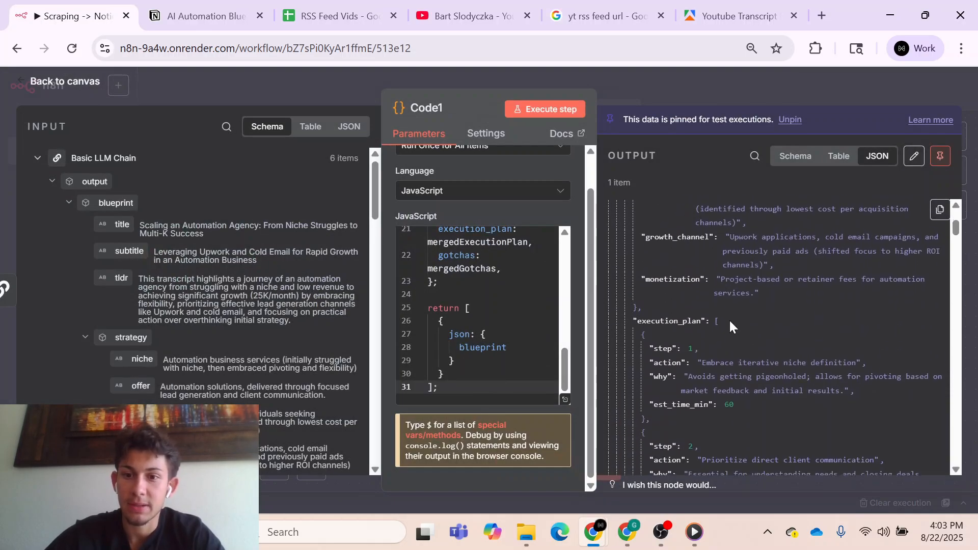
scroll(730, 322, "down", 8)
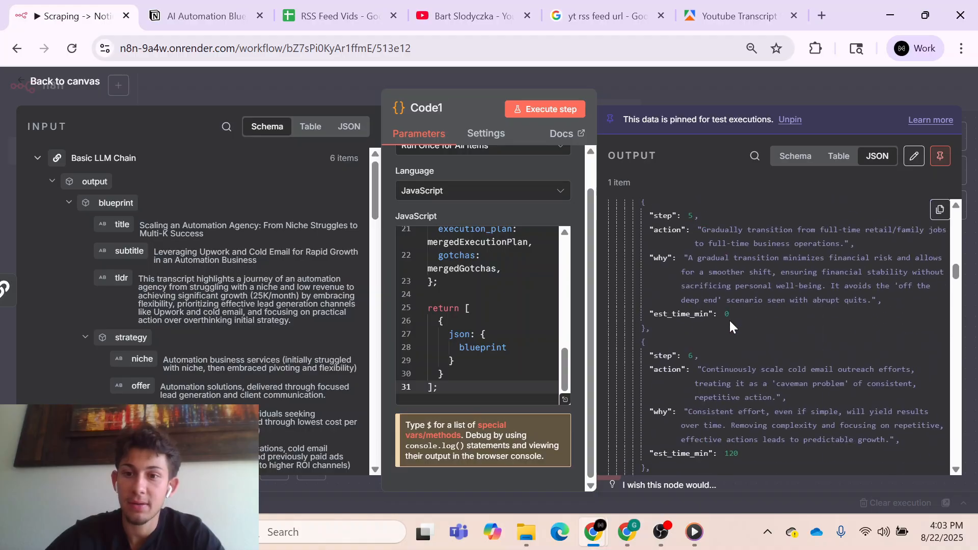
scroll(729, 319, "down", 10)
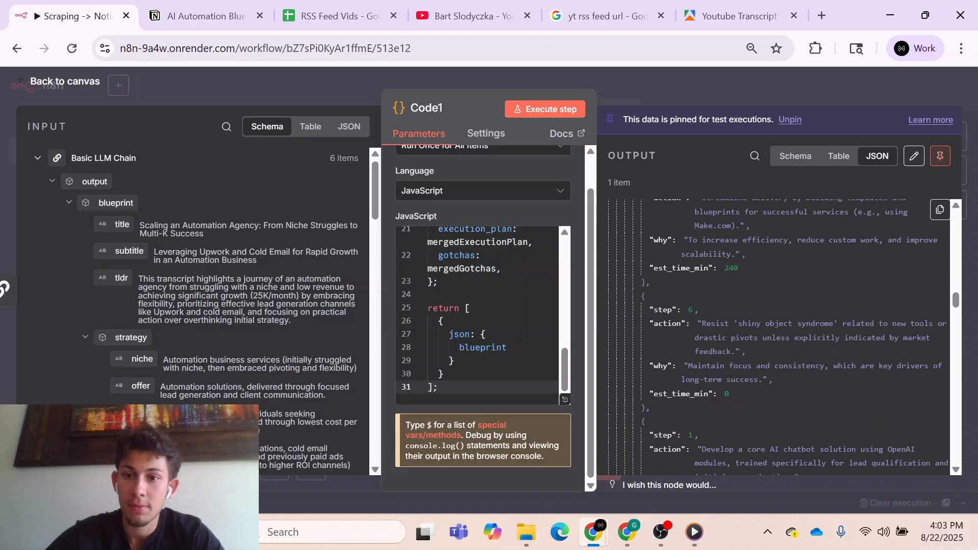
scroll(729, 319, "down", 10)
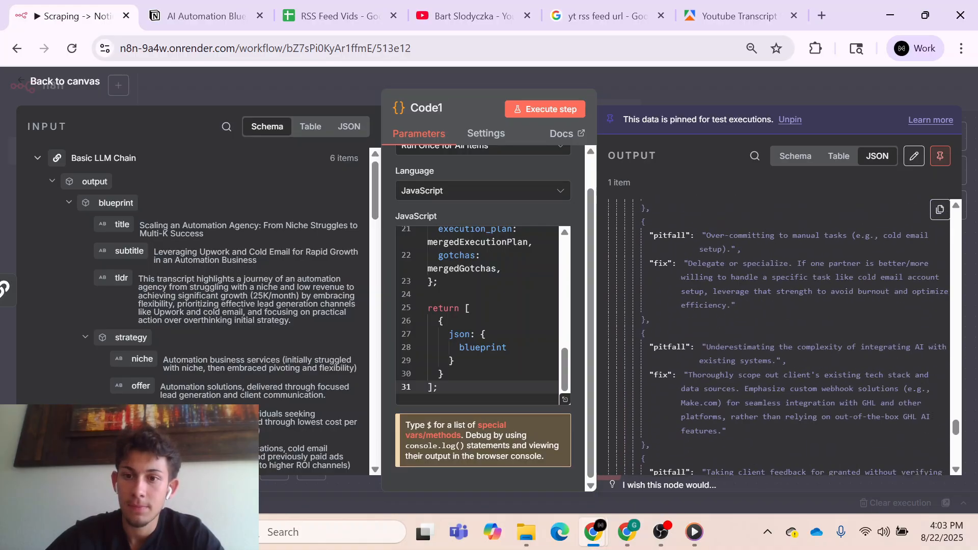
scroll(729, 320, "down", 8)
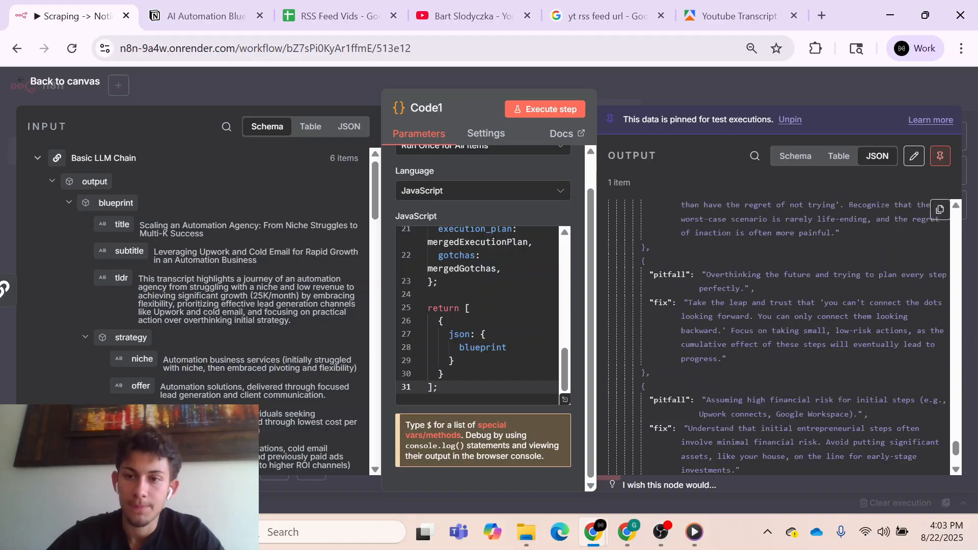
scroll(734, 317, "up", 15)
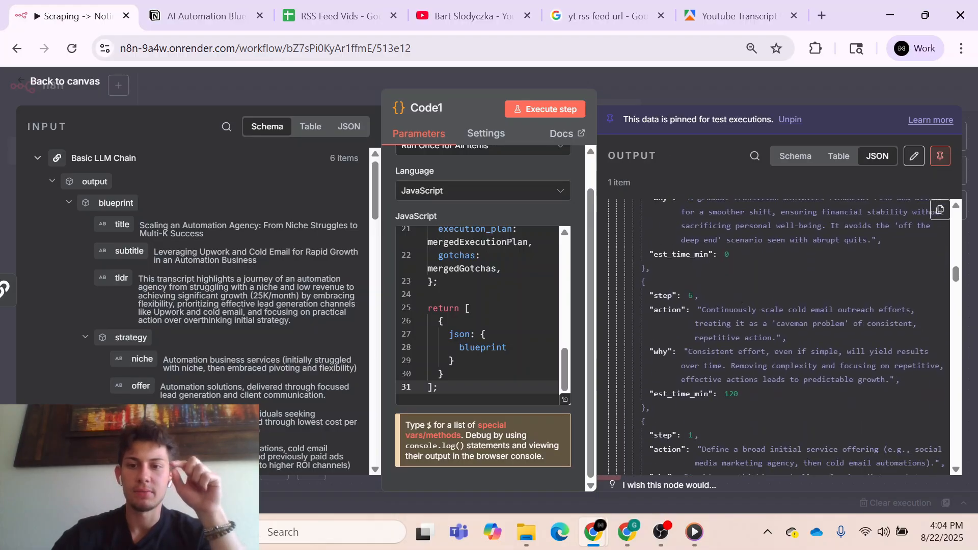
scroll(735, 312, "down", 8)
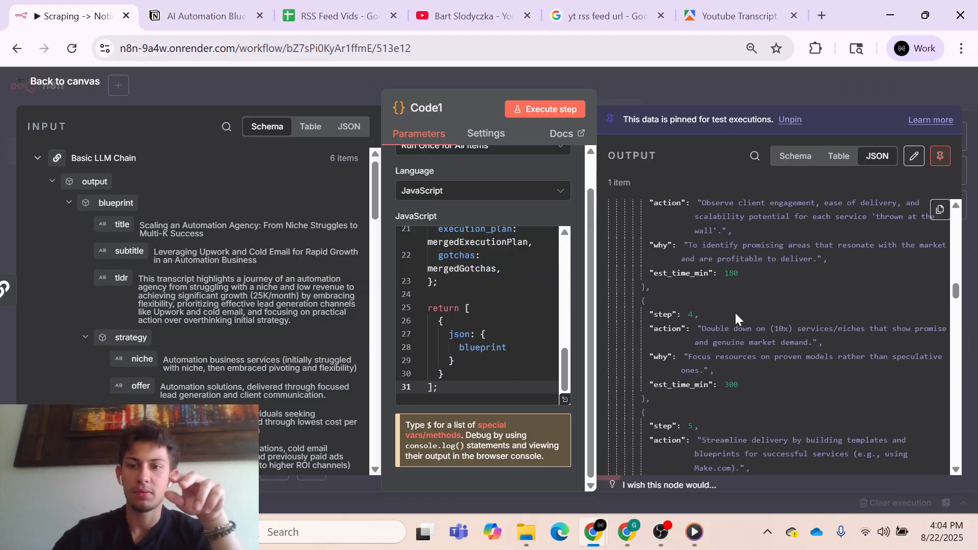
scroll(736, 315, "down", 7)
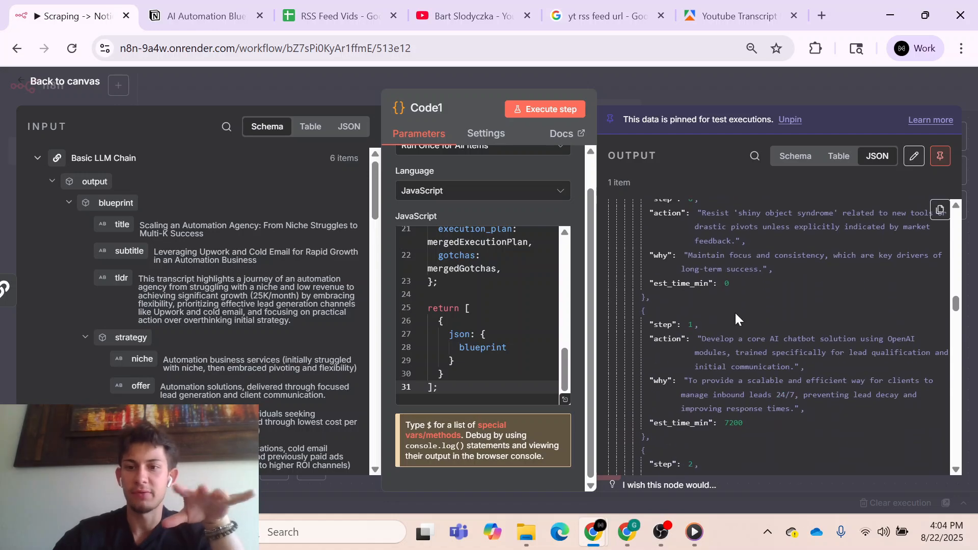
scroll(737, 319, "down", 2)
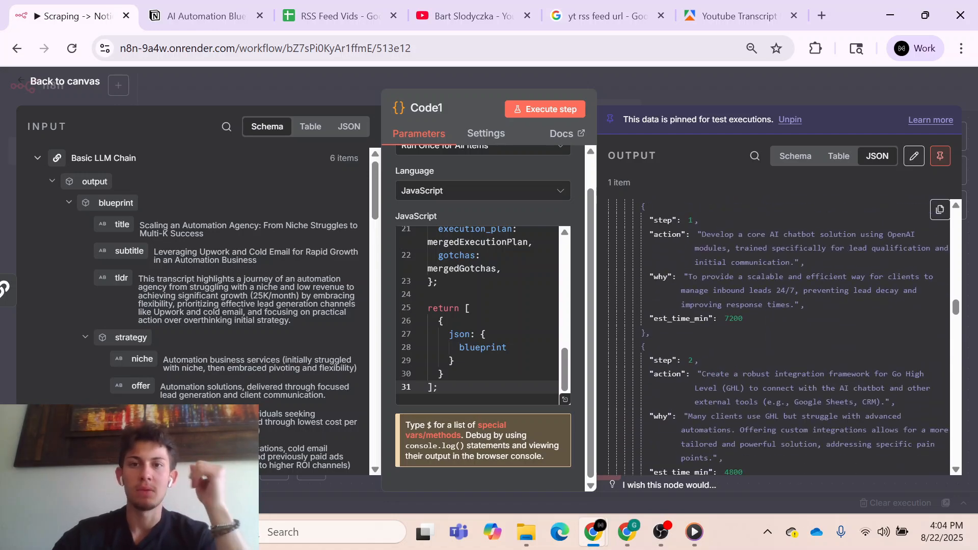
left_click(701, 96)
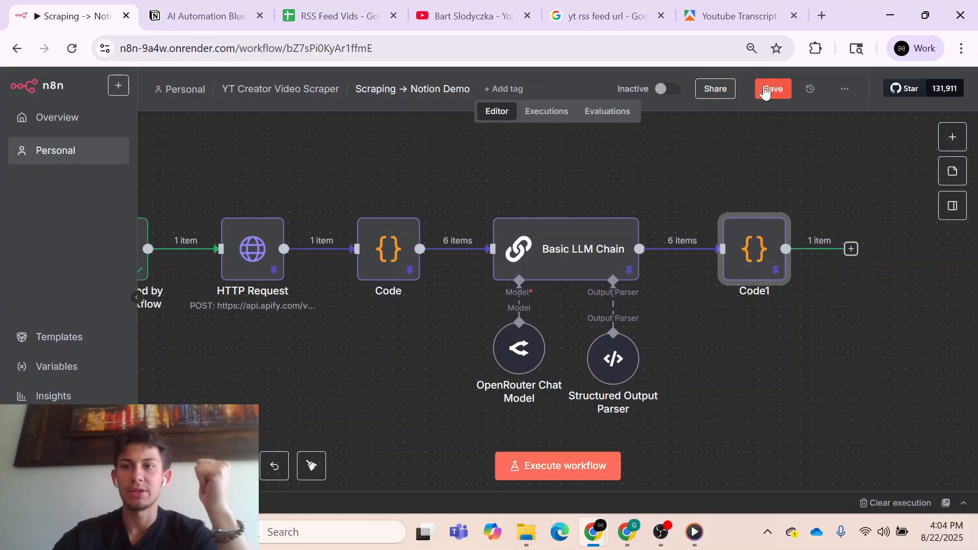
- Save the workflow and add a Basic LLM Chain node after Code1 with its prompt source set to Define below
left_click(770, 90)
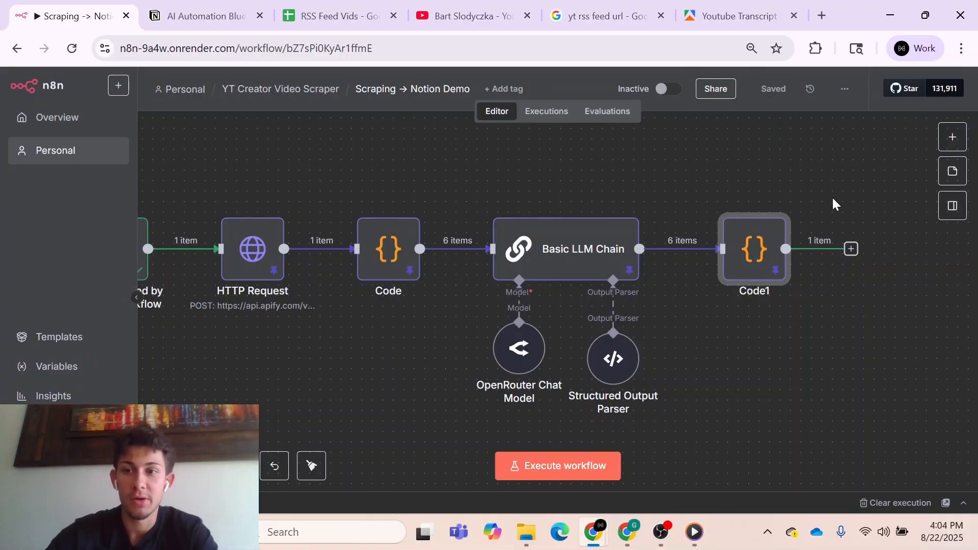
scroll(847, 214, "right", 5)
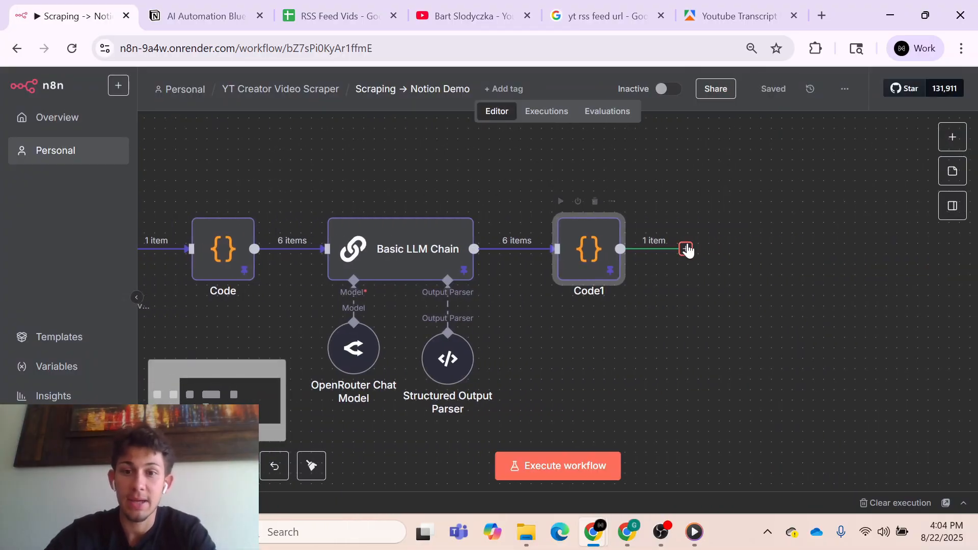
left_click(686, 249)
type("bas")
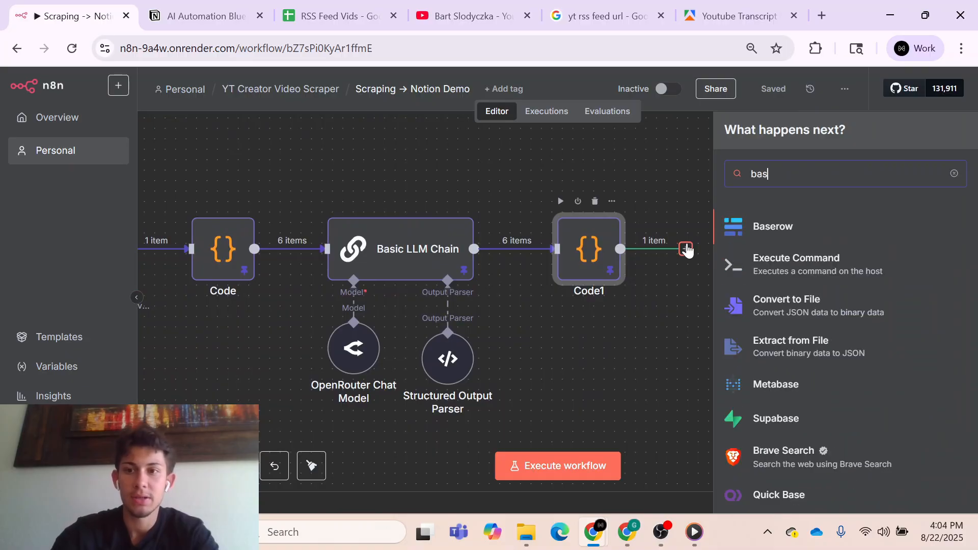
type("ic")
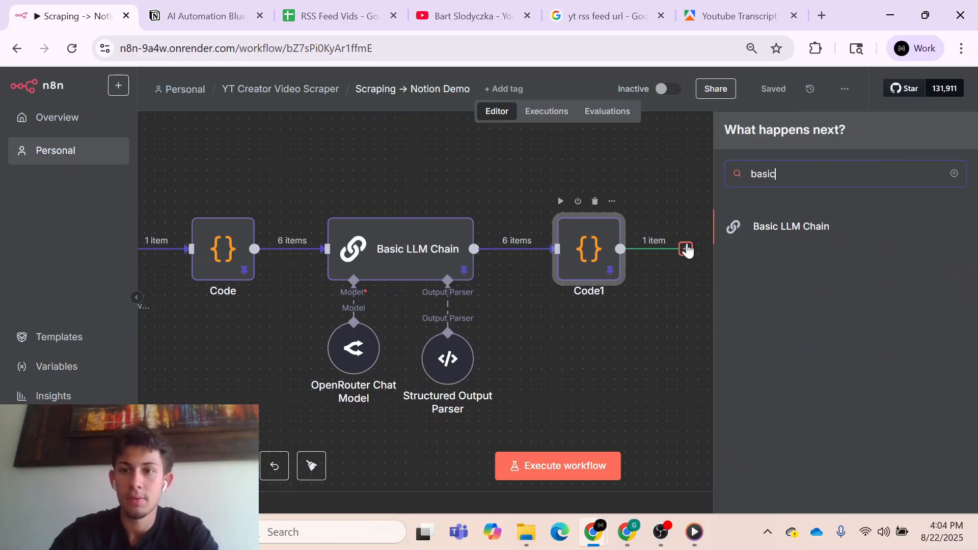
left_click(773, 233)
left_click(504, 221)
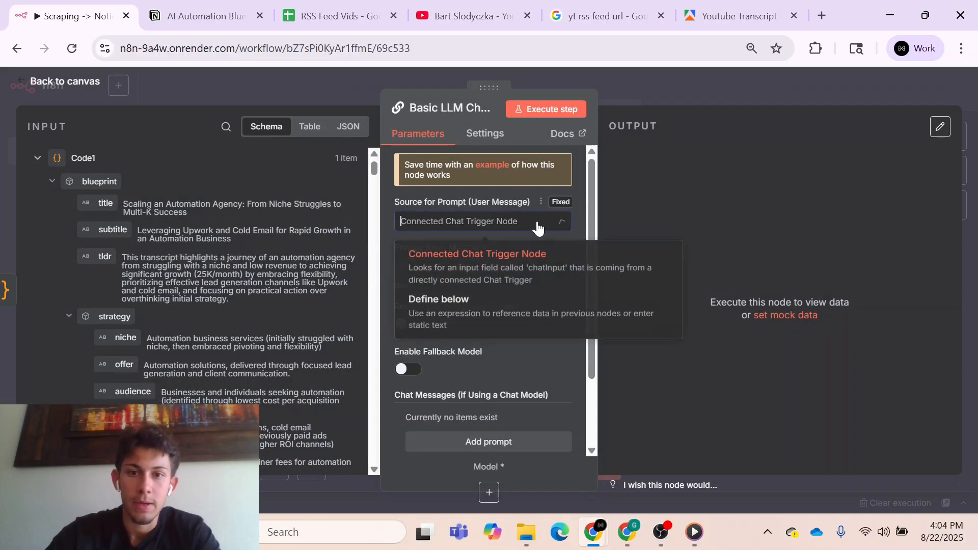
left_click(508, 306)
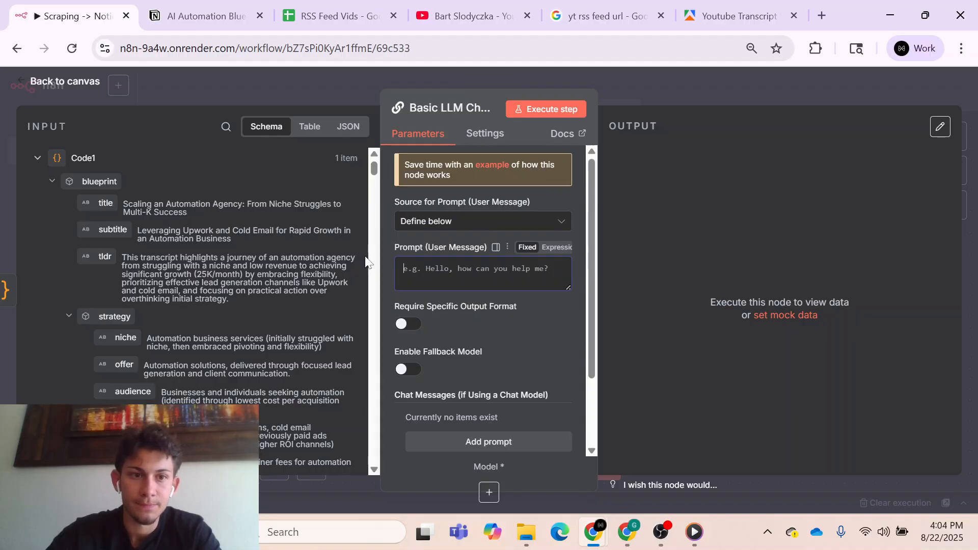
- Set the second Basic LLM Chain's user prompt to {{ $json.blueprint.toJsonString() }} and add a System chat message
left_click_drag(99, 182, 423, 284)
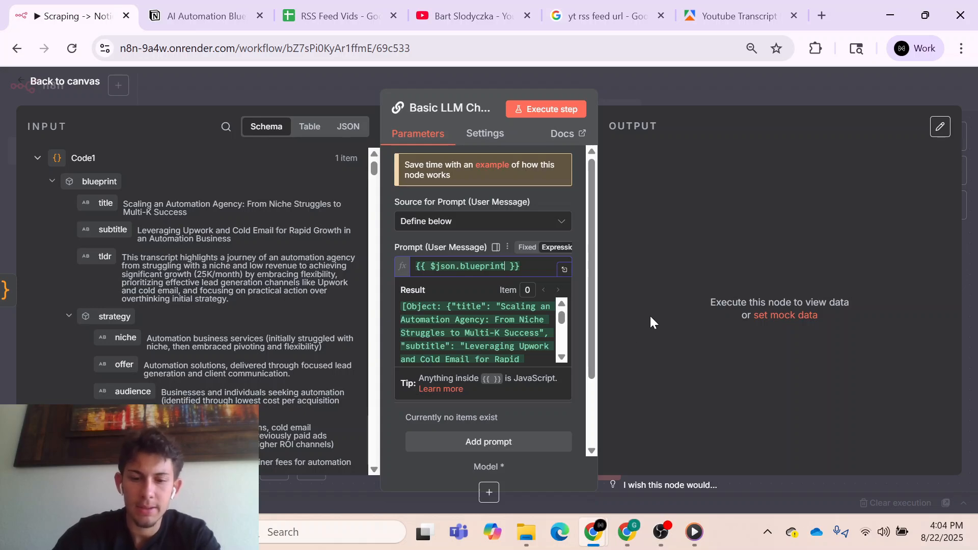
type(".to")
left_click(555, 197)
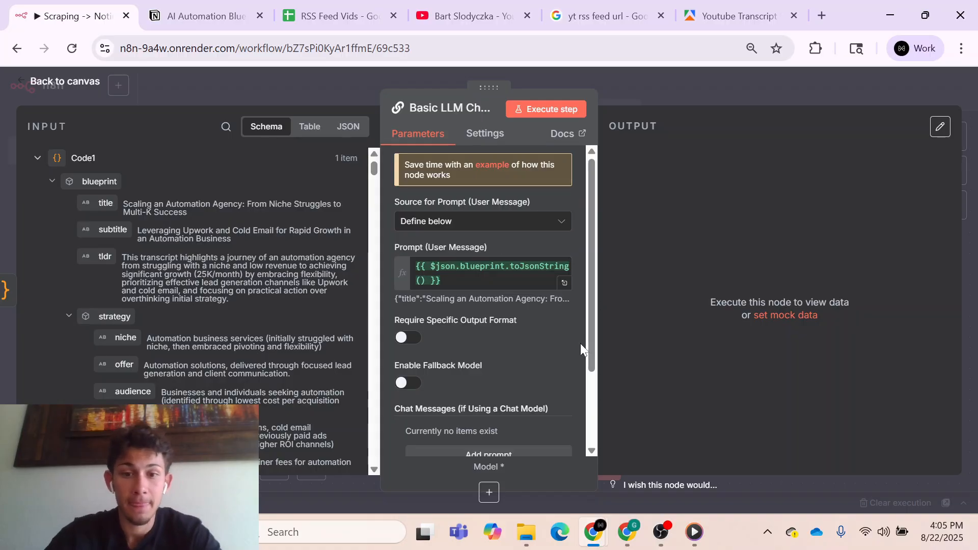
scroll(560, 347, "down", 2)
left_click(527, 355)
scroll(519, 376, "down", 2)
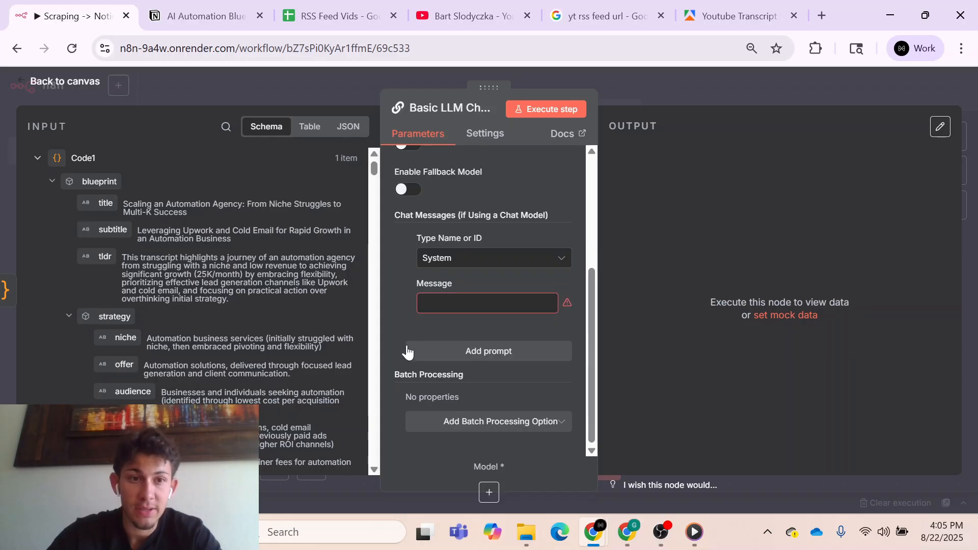
- Look through the Code1 blueprint data in the node's input schema, down to the last gotchas entries, and return to the canvas
scroll(286, 326, "down", 15)
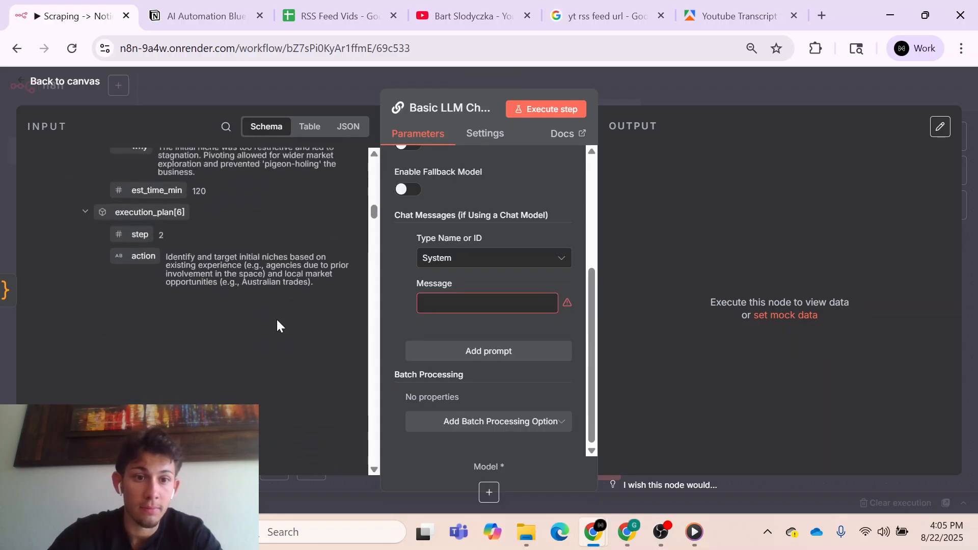
scroll(278, 326, "down", 15)
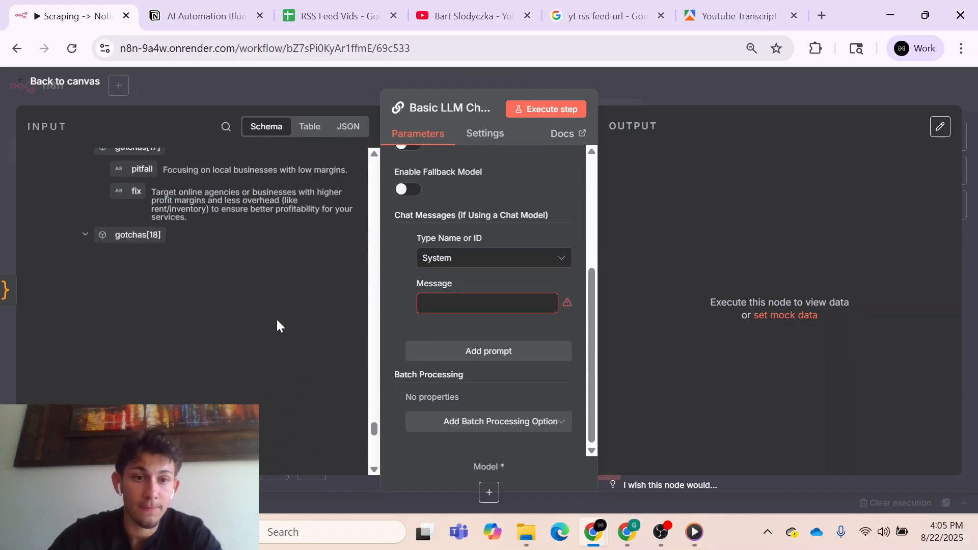
scroll(277, 326, "down", 10)
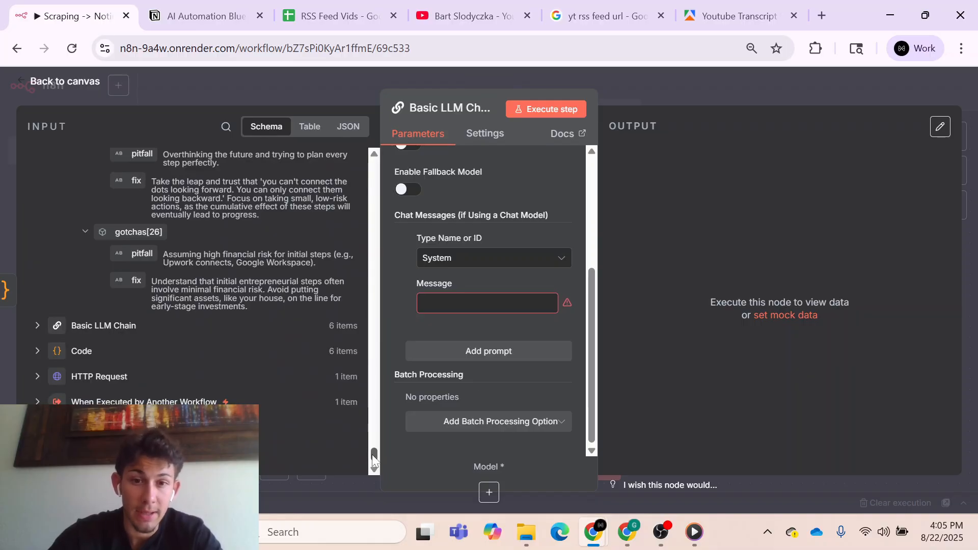
left_click_drag(373, 453, 362, 72)
scroll(481, 407, "up", 3)
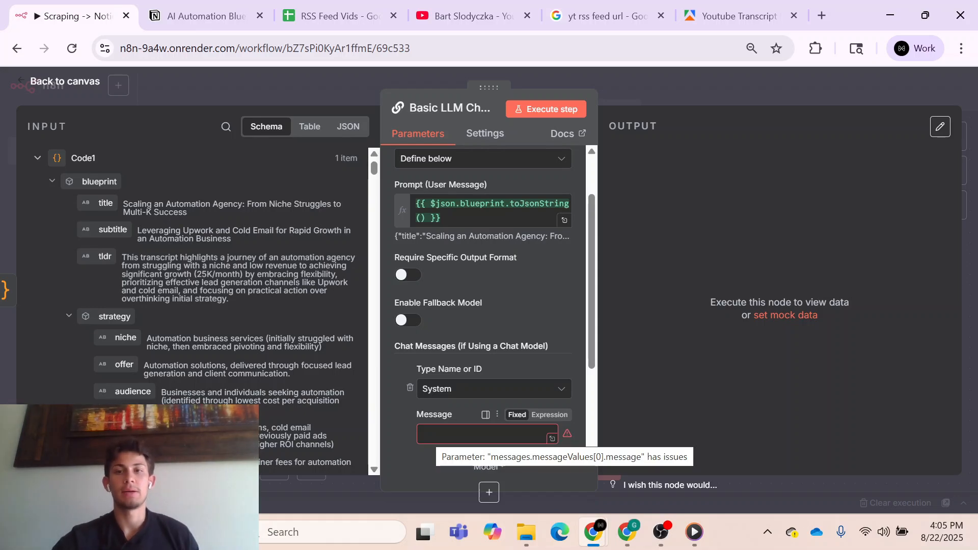
left_click(685, 90)
- Add a Notion node with the Create a database page action after Basic LLM Chain1
scroll(758, 270, "right", 5)
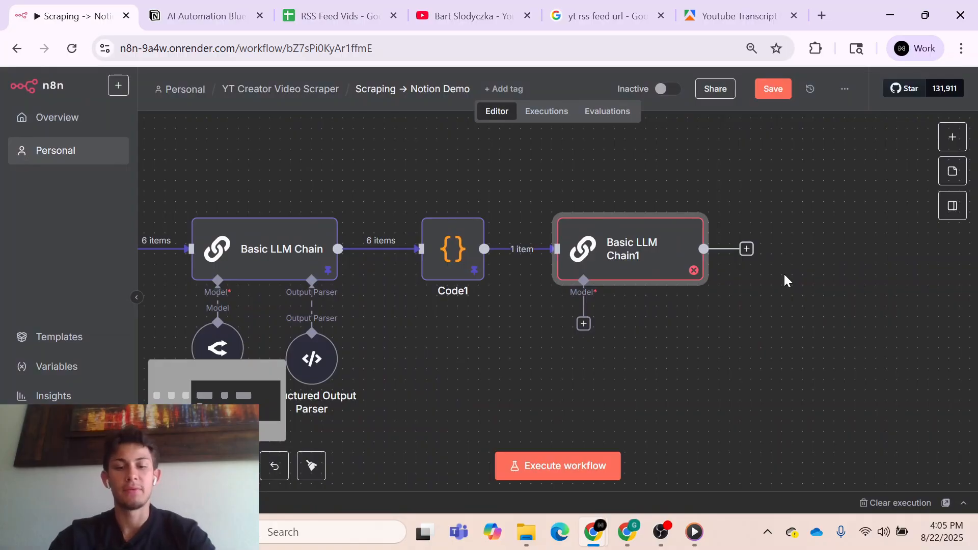
key("Tab")
type("notion")
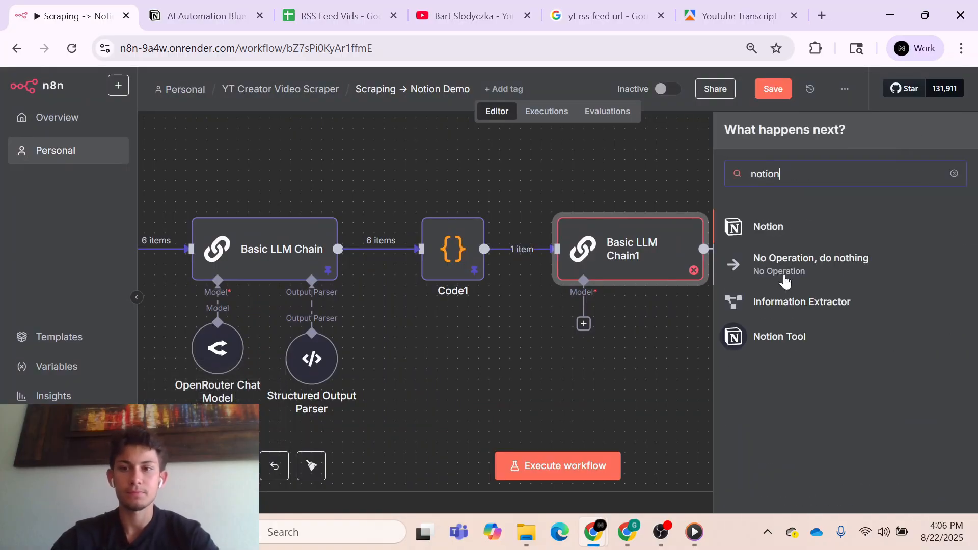
left_click(766, 229)
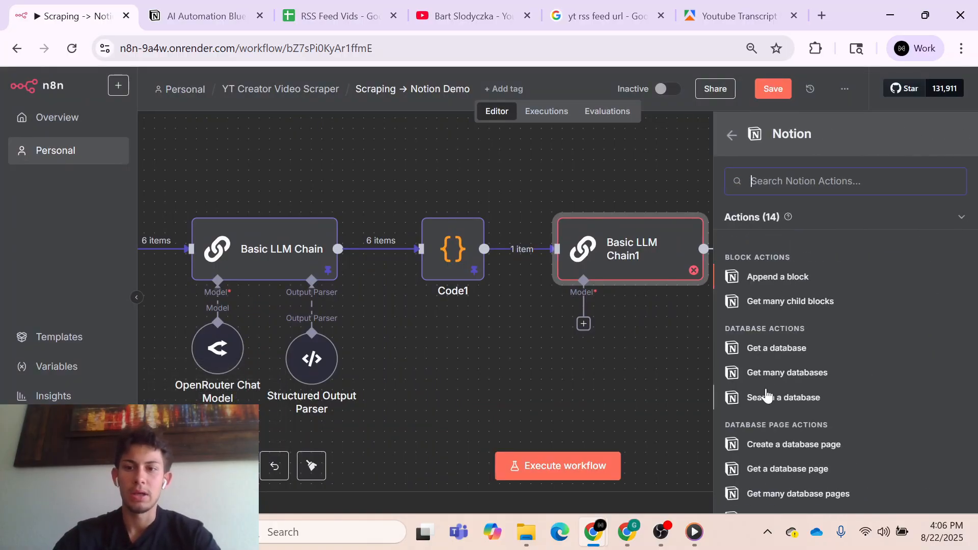
scroll(766, 396, "down", 3)
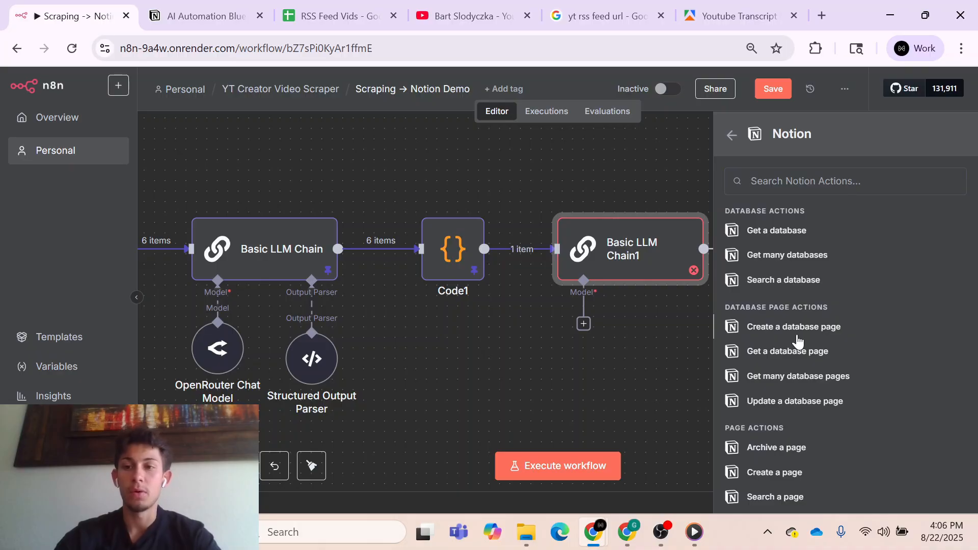
left_click(797, 331)
left_click(661, 95)
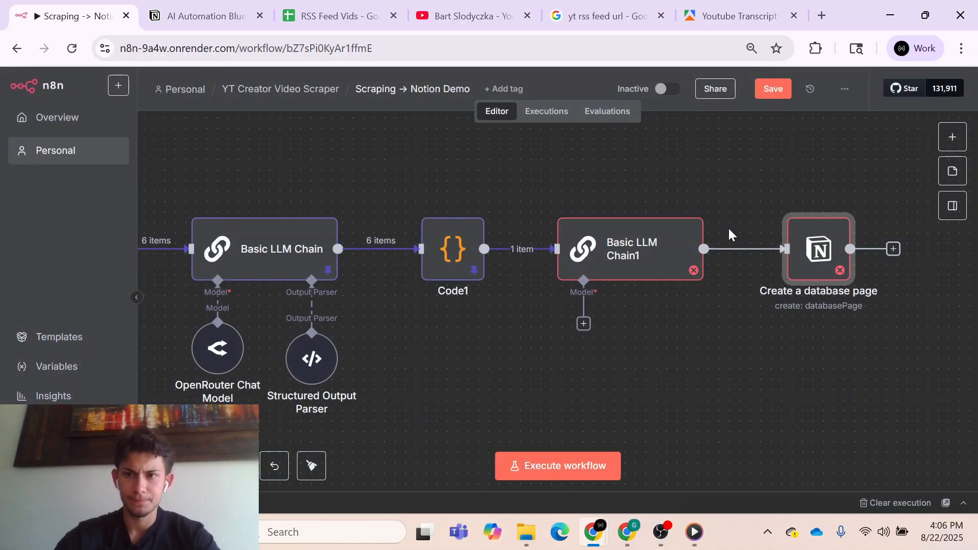
- Add a Notion node with the Append a block action after the Create a database page node
left_click(725, 249)
type("ap")
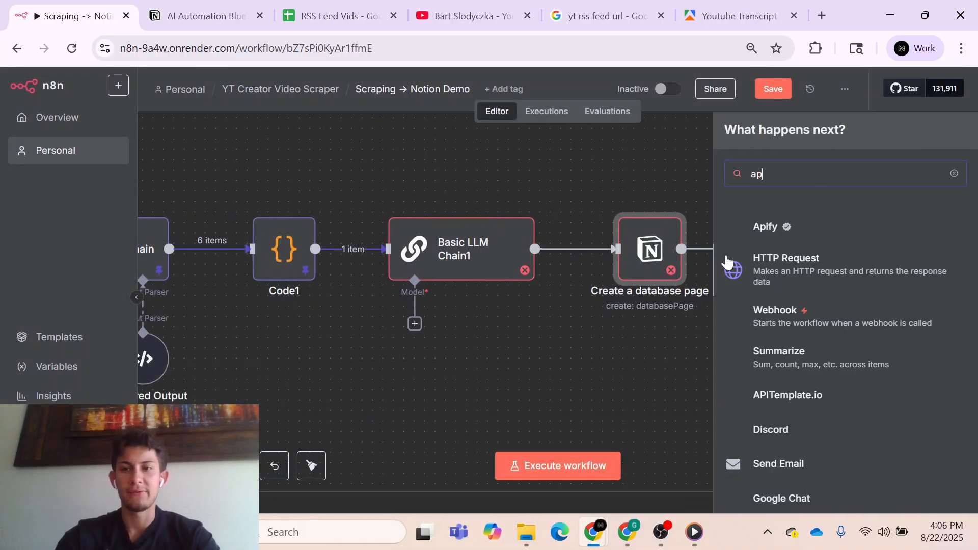
type("pend")
key("BackSpace")
key("BackSpace")
key("BackSpace")
key("BackSpace")
key("BackSpace")
key("BackSpace")
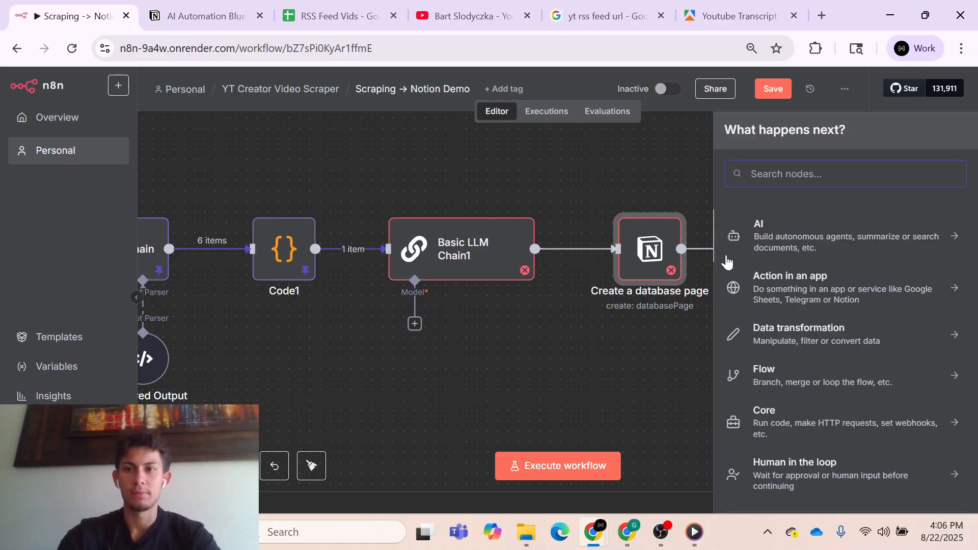
type("ntion")
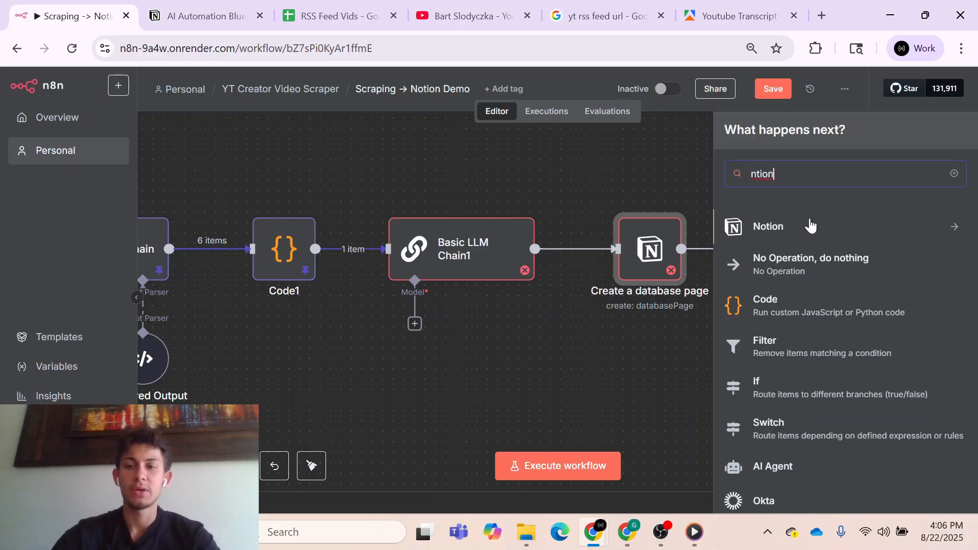
left_click(808, 226)
scroll(801, 413, "down", 2)
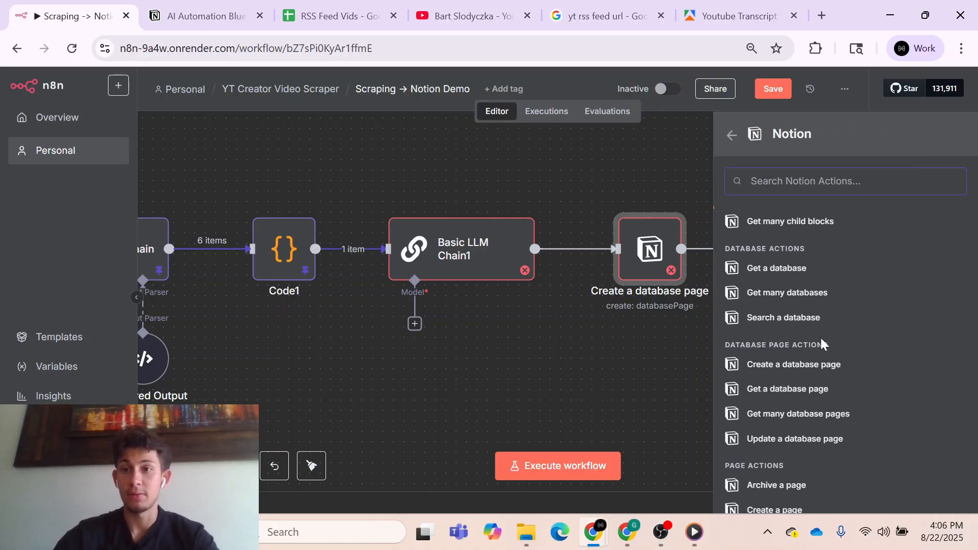
scroll(795, 326, "up", 2)
left_click(777, 276)
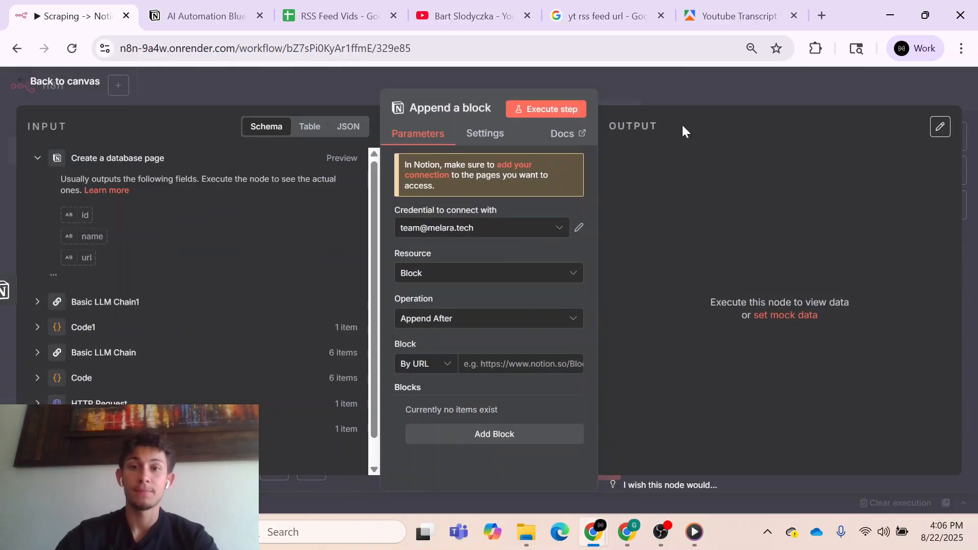
left_click(670, 91)
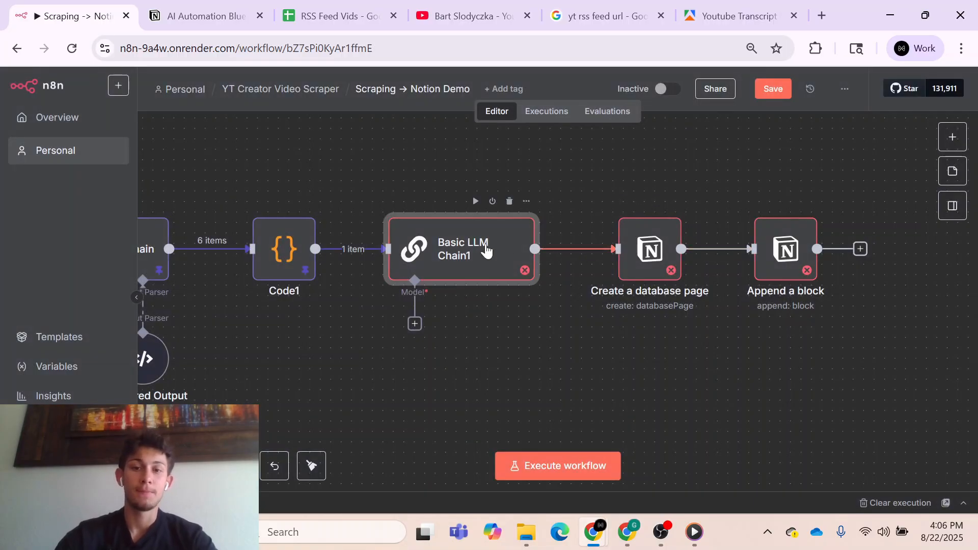
- Switch to Notion and examine the example page in AI Automation Blueprints, comparing its properties and content with the planned n8n nodes
double_click(486, 249)
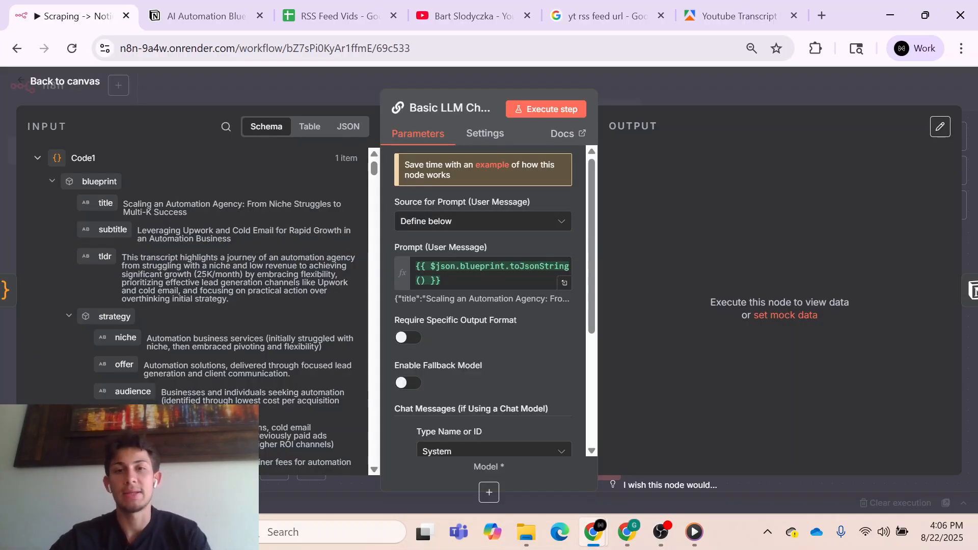
left_click(204, 15)
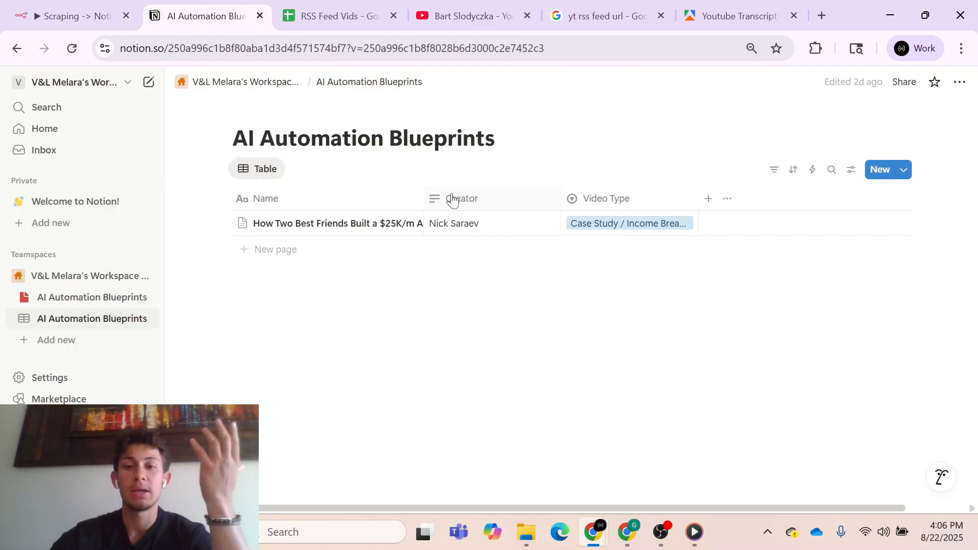
left_click(405, 223)
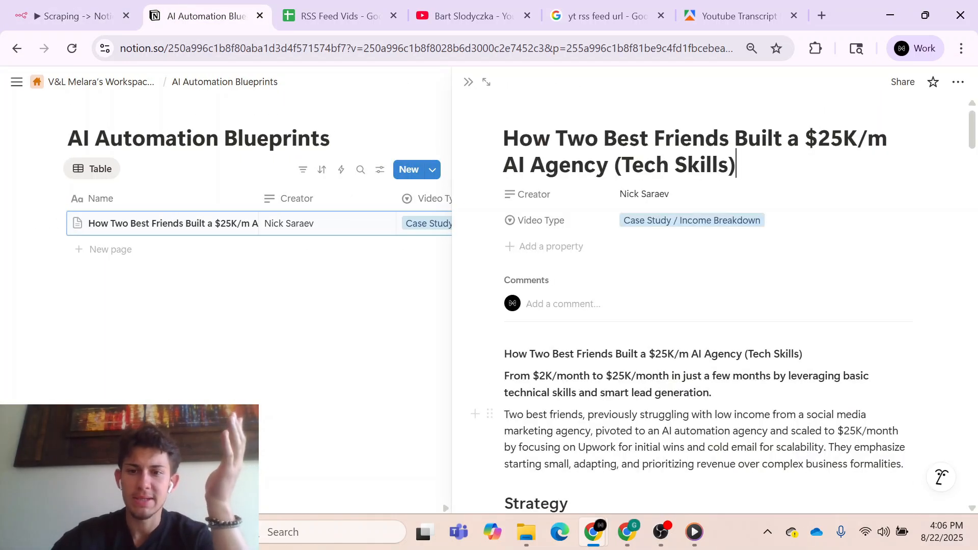
scroll(713, 305, "down", 2)
scroll(713, 306, "down", 5)
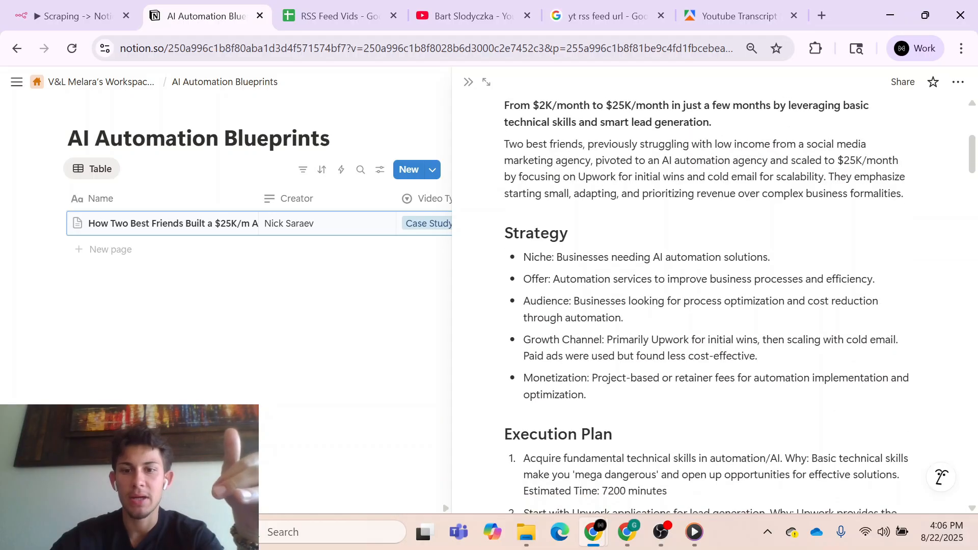
scroll(713, 306, "up", 8)
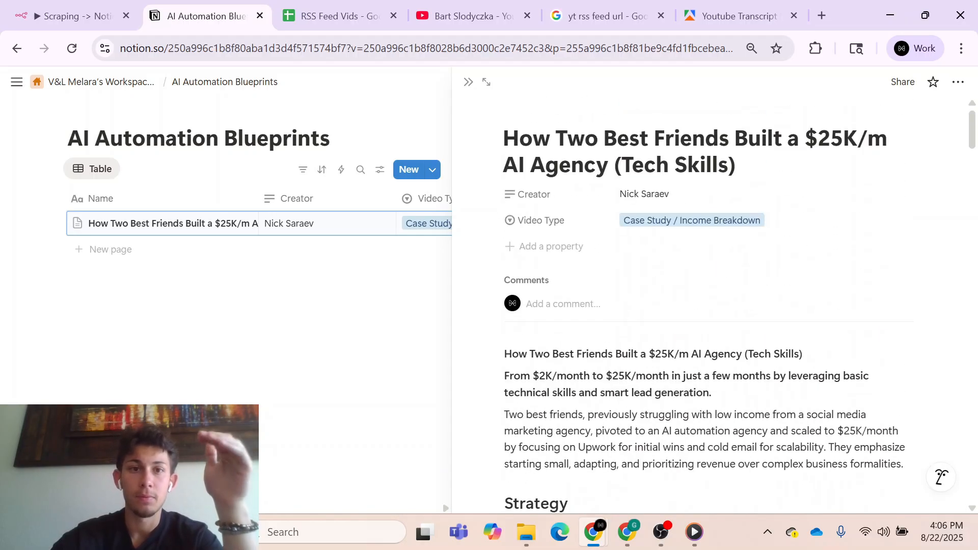
left_click(76, 15)
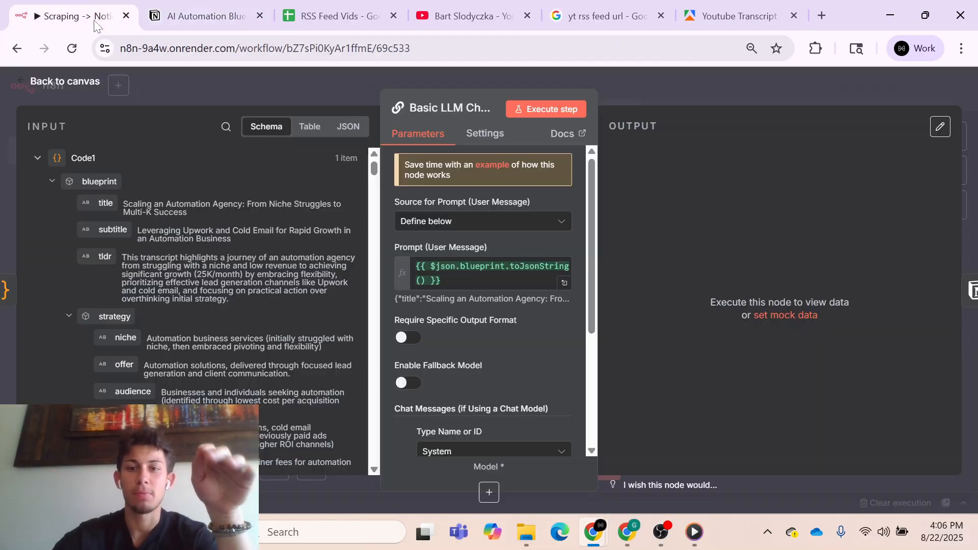
left_click(676, 99)
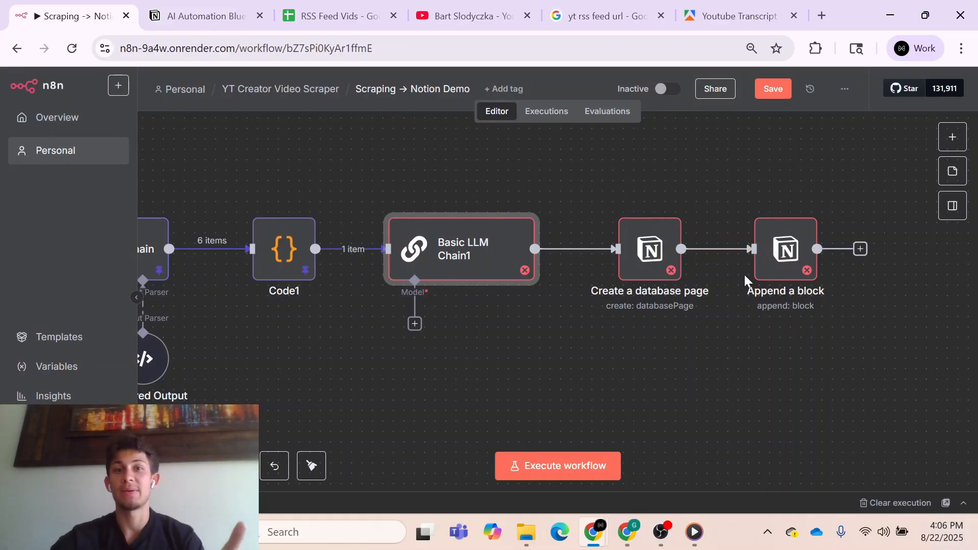
left_click(234, 19)
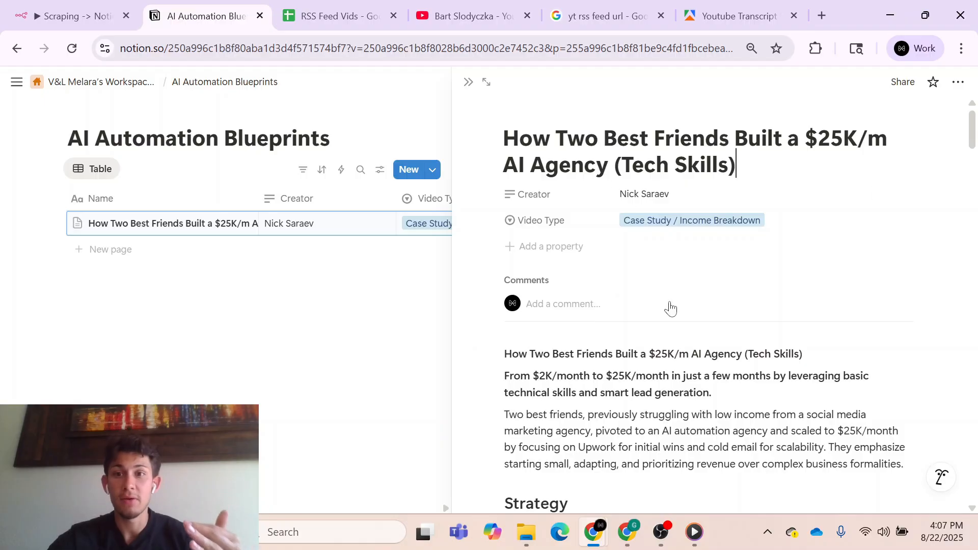
scroll(671, 309, "down", 4)
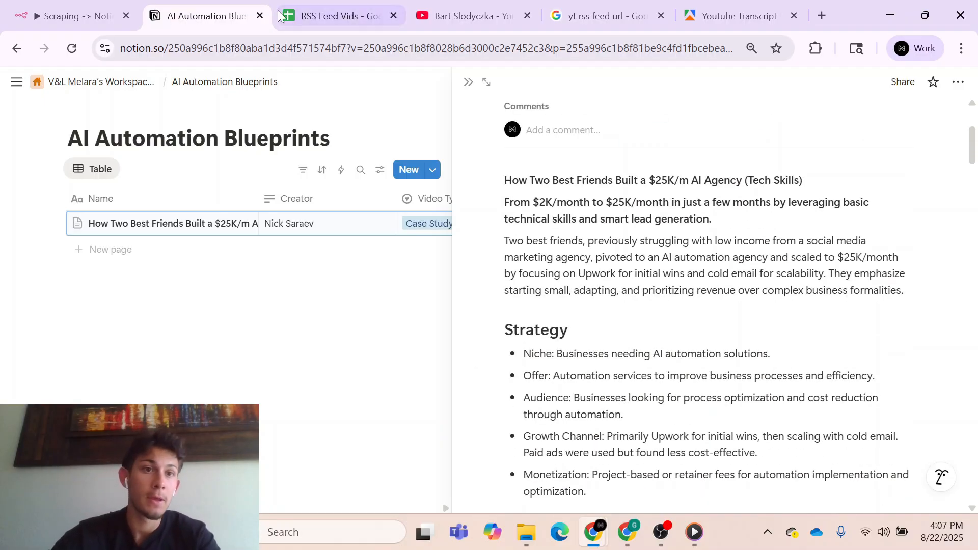
key("ctrl+shift+Tab")
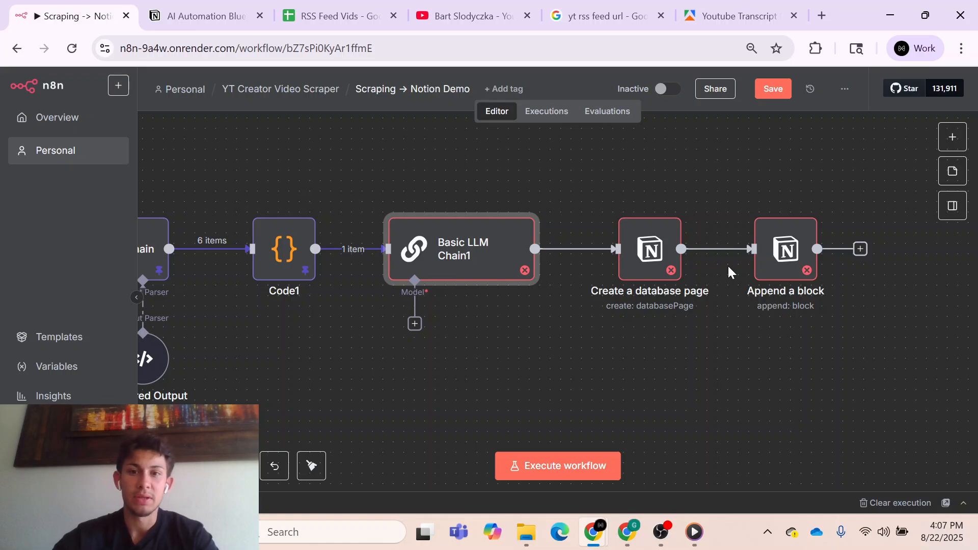
- Delete the connections linking Create a database page to Basic LLM Chain1 and to Append a block
mouse_move(631, 274)
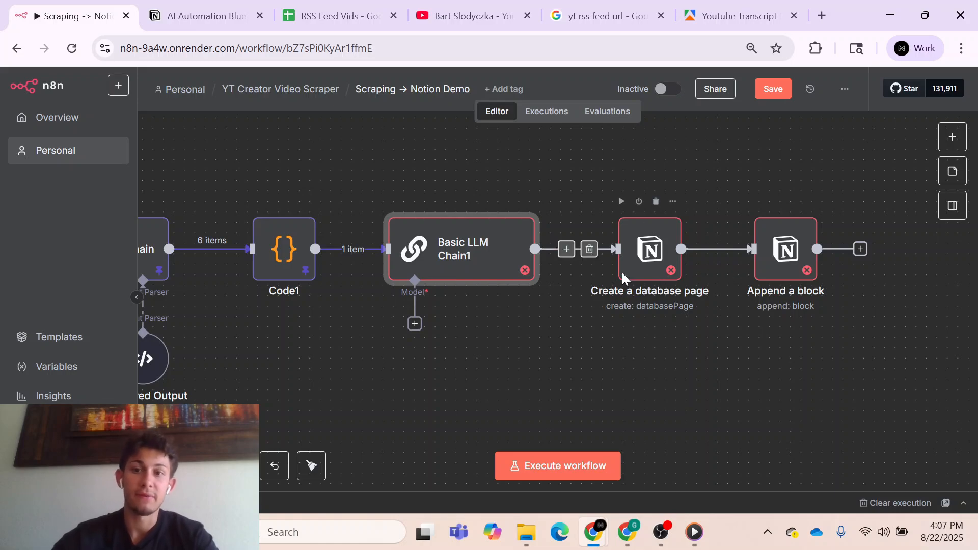
left_click(591, 254)
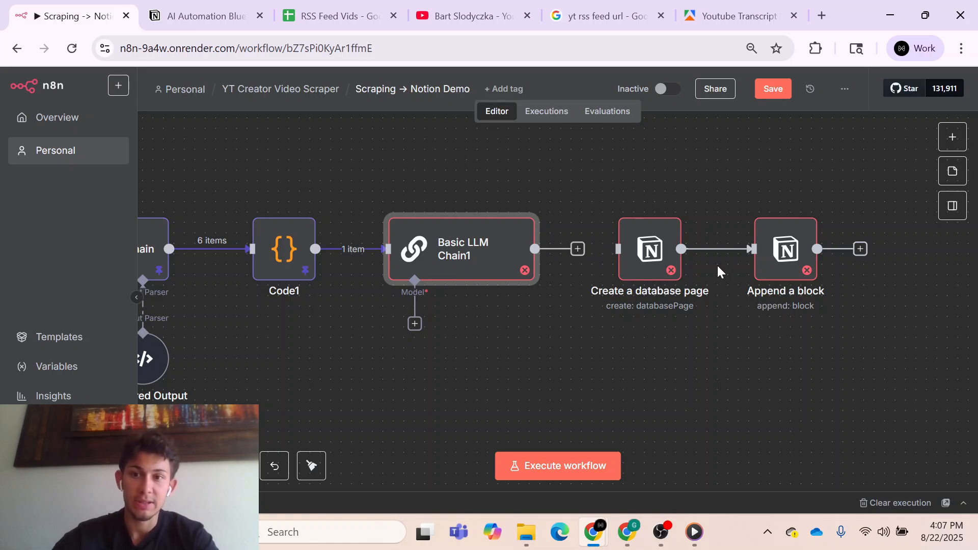
left_click(726, 250)
- Move the Create a database page node to the start of the workflow and shift the trigger node away from HTTP Request
scroll(638, 329, "left", 5)
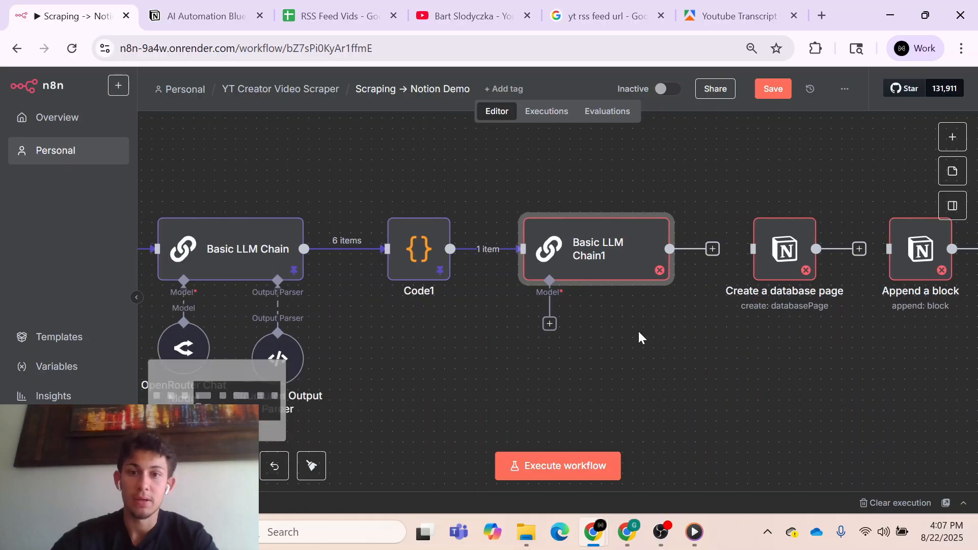
left_click_drag(875, 260, 341, 183)
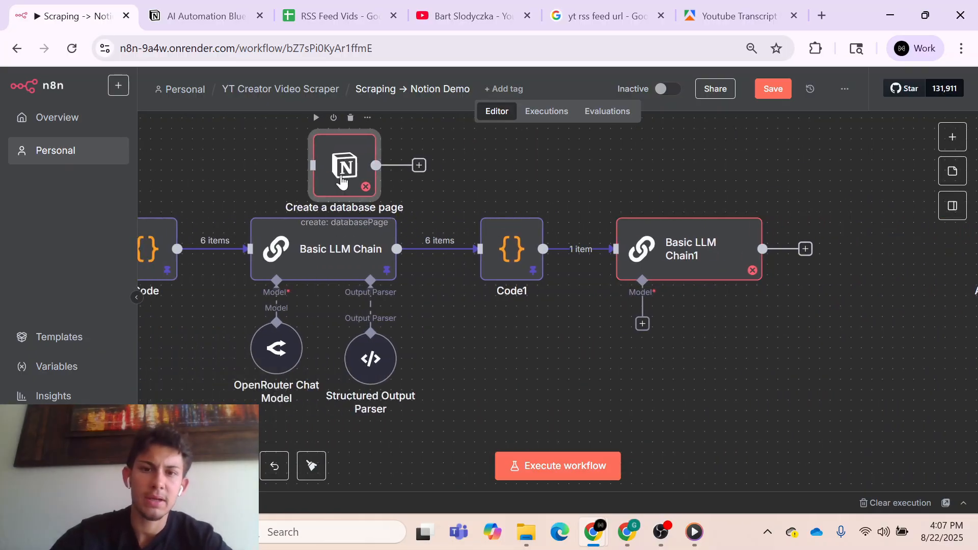
scroll(530, 265, "left", 3)
scroll(529, 262, "left", 3)
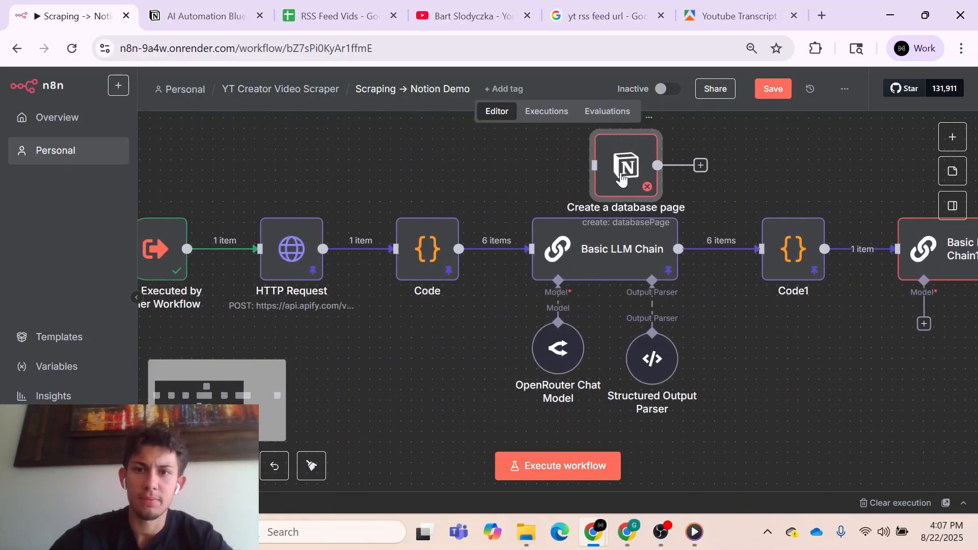
left_click_drag(620, 178, 341, 191)
scroll(340, 191, "left", 3)
left_click_drag(268, 243, 208, 232)
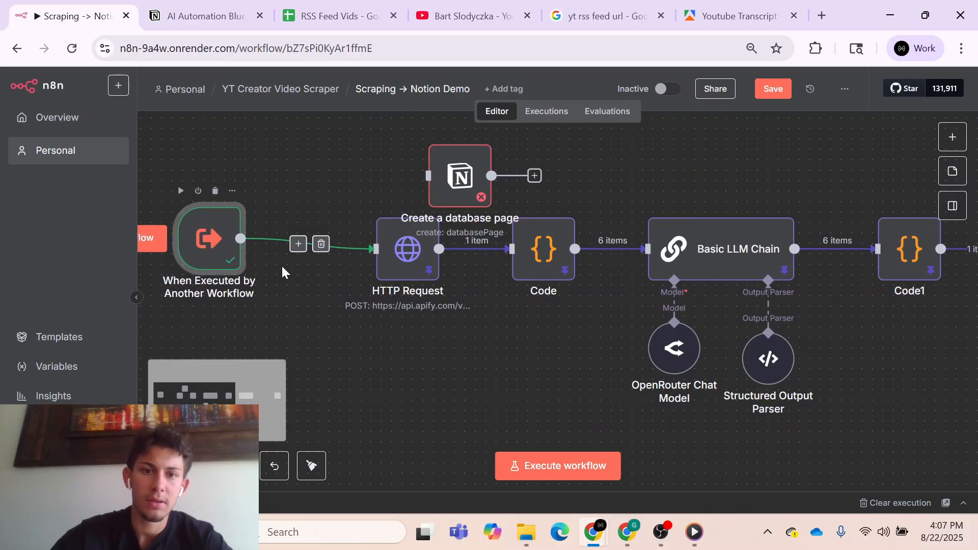
- Remove the trigger's direct link to HTTP Request and connect the Create a database page node between the two
left_click(321, 243)
scroll(340, 331, "left", 3)
left_click_drag(349, 238, 277, 249)
left_click_drag(601, 181, 396, 256)
left_click_drag(474, 253, 517, 253)
left_click_drag(406, 258, 427, 258)
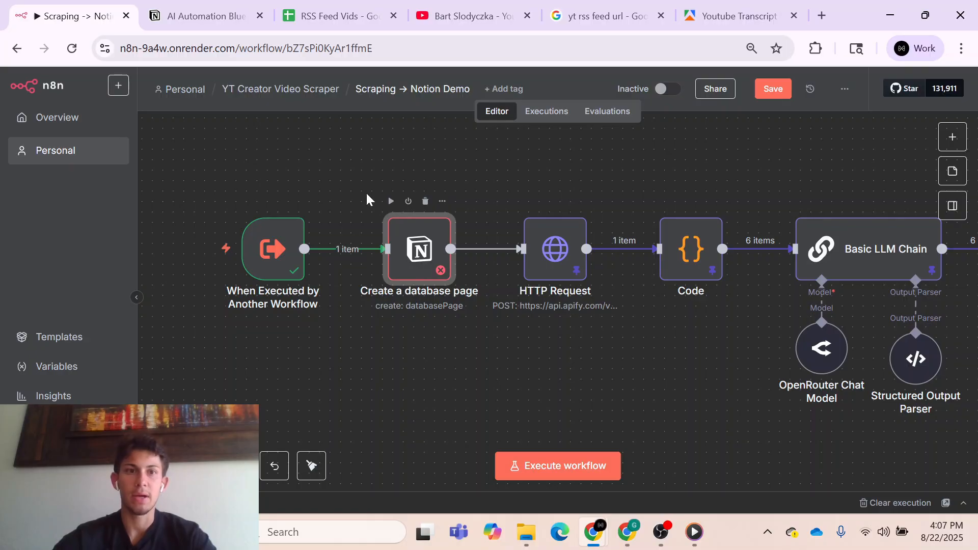
- Switch to Notion and open the integration development page from the AI Automation Blueprints database's connections
left_click(204, 16)
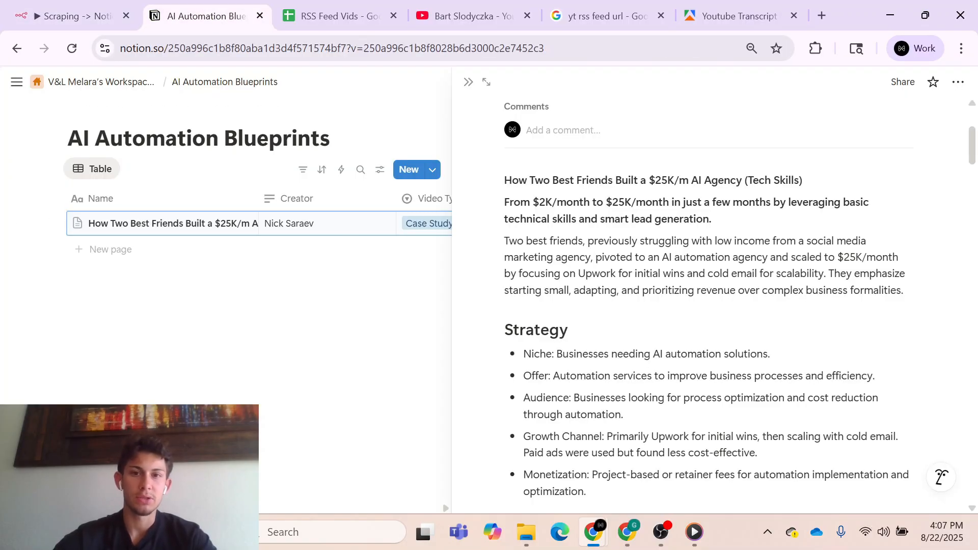
left_click(468, 82)
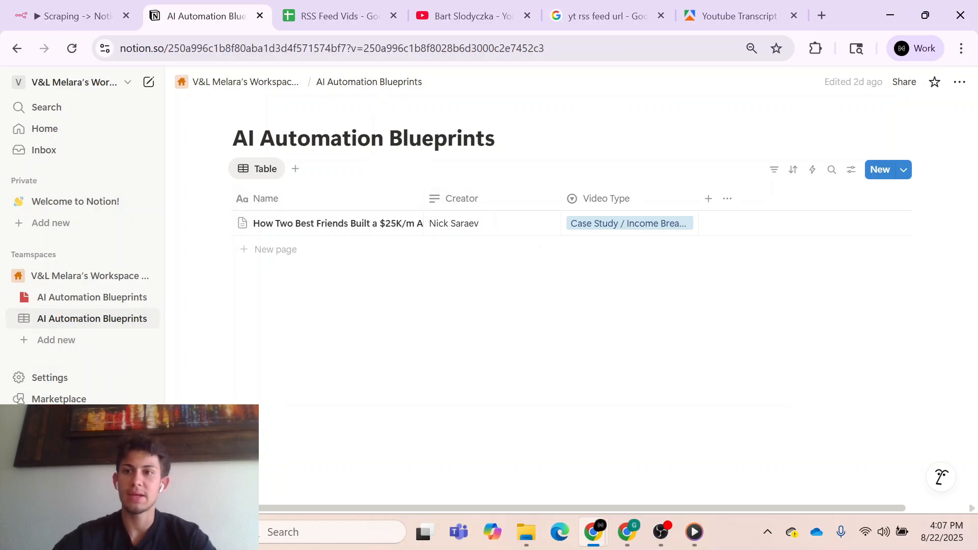
left_click(959, 82)
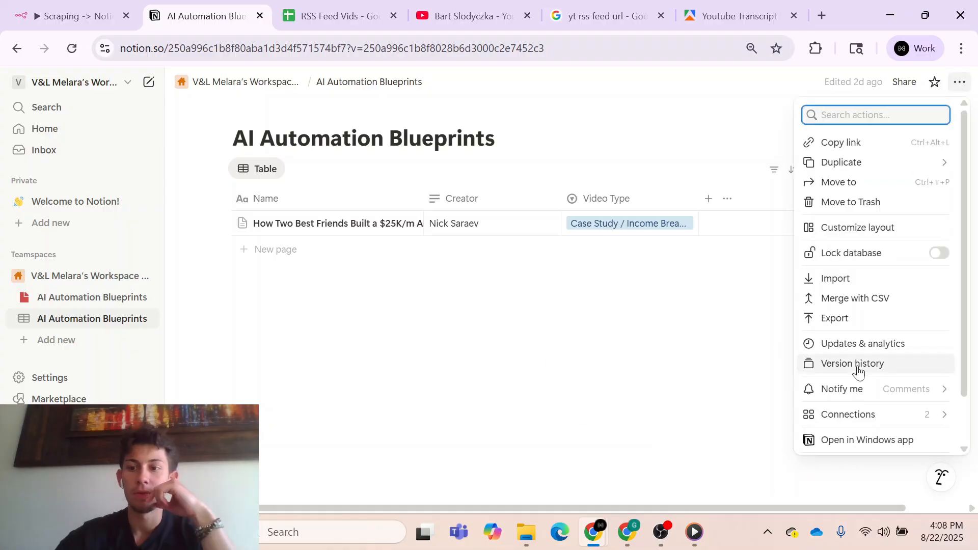
mouse_move(864, 415)
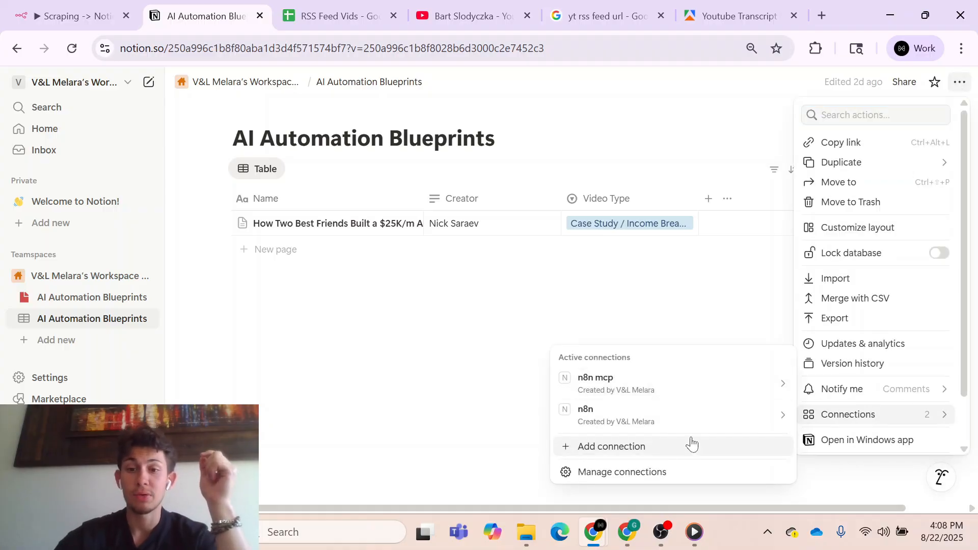
left_click(644, 448)
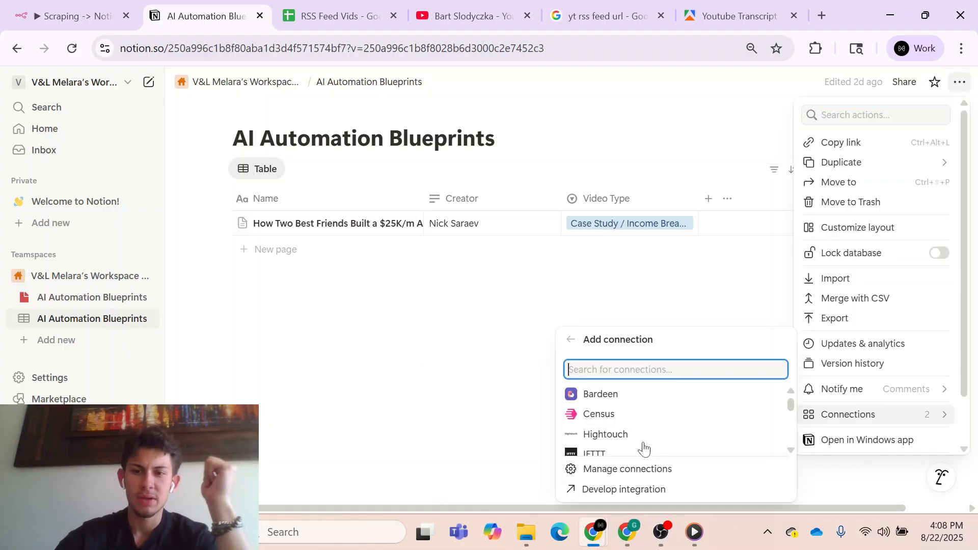
left_click(634, 490)
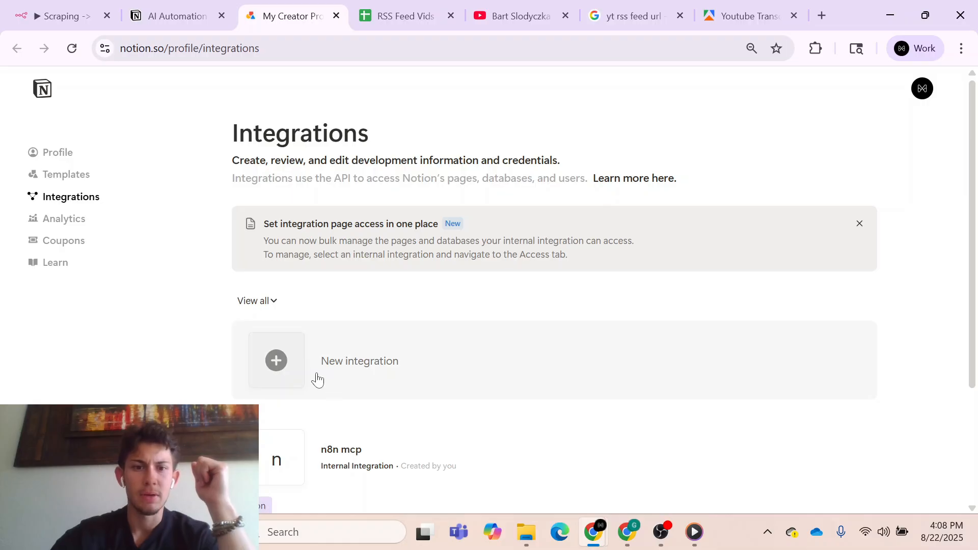
- Create an internal Notion integration named test, associated with the existing workspace
left_click(317, 380)
left_click(309, 250)
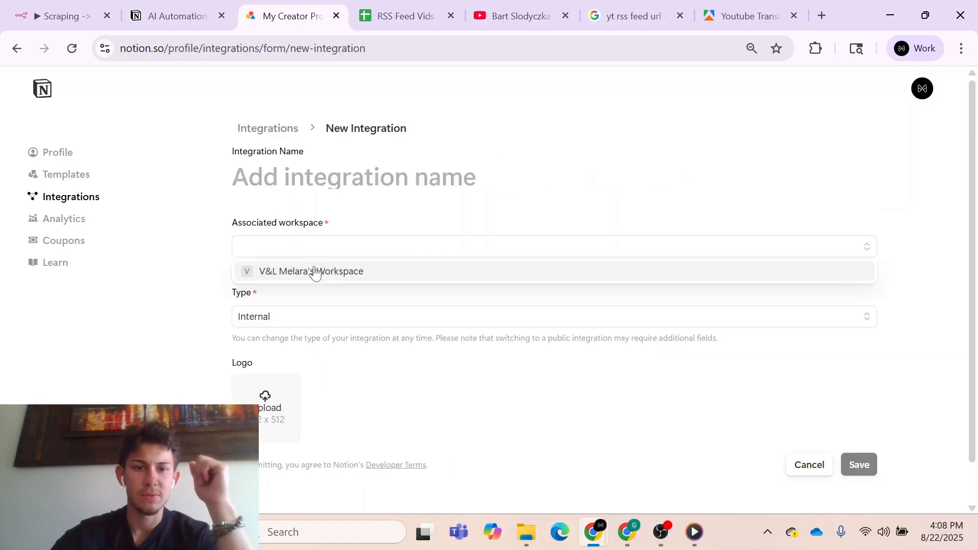
left_click(315, 272)
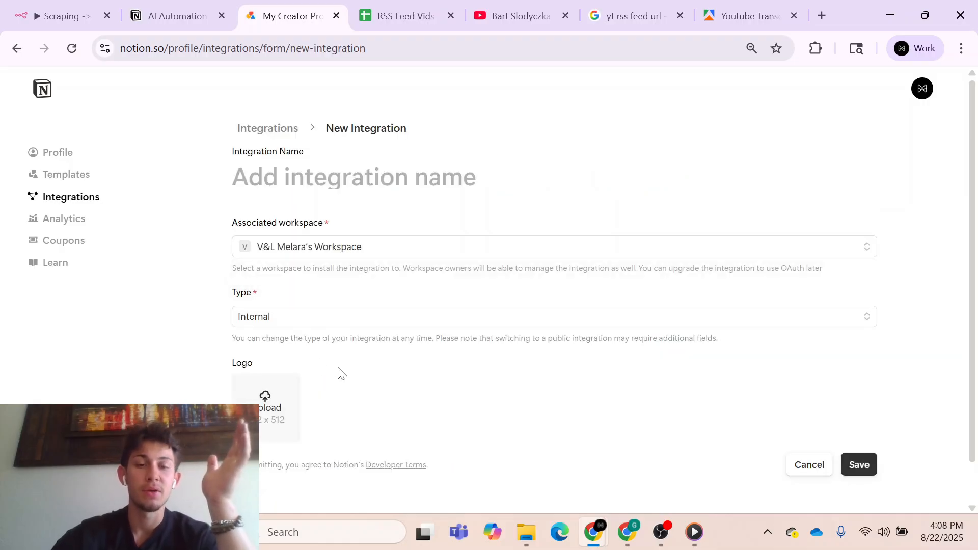
scroll(404, 377, "down", 1)
left_click(860, 419)
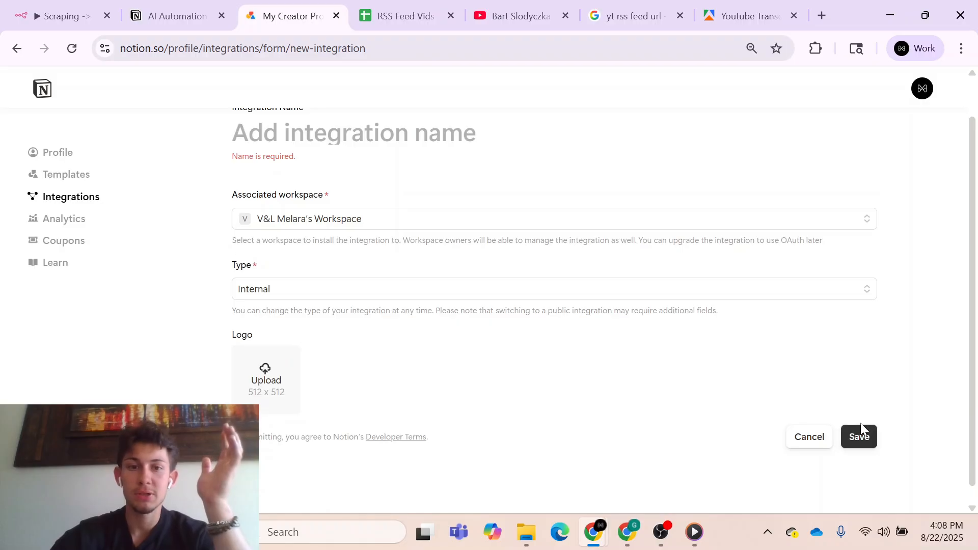
scroll(509, 205, "up", 1)
left_click(447, 173)
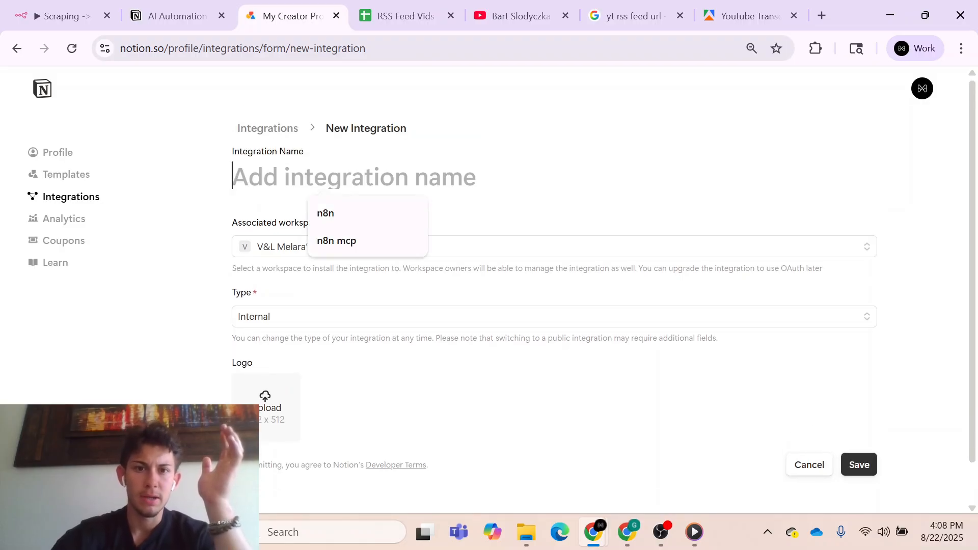
type("test")
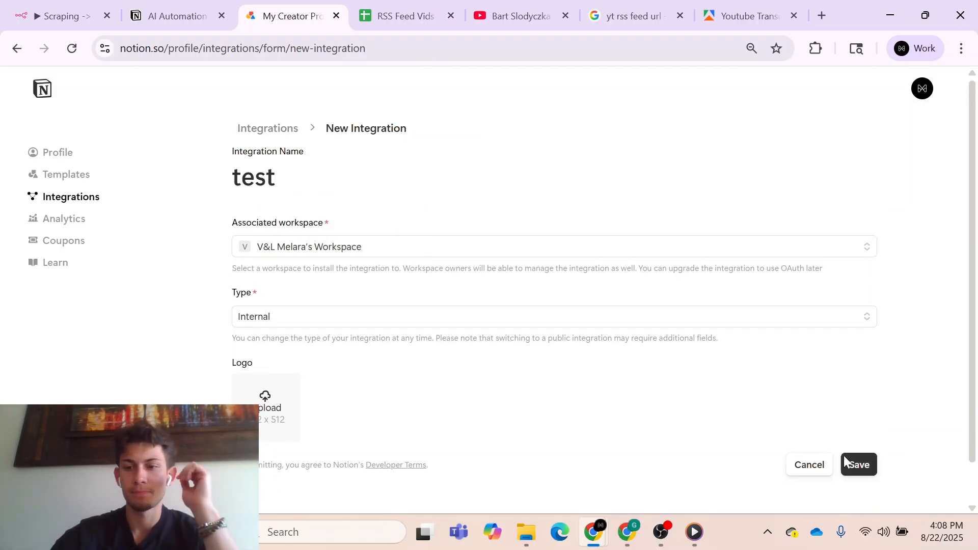
left_click(866, 465)
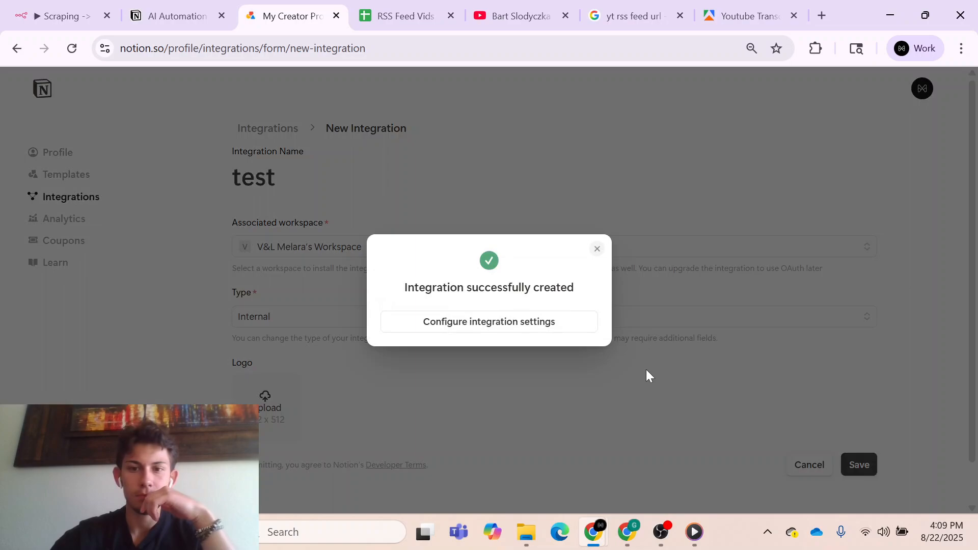
- Open the test integration's configuration settings, then reveal and copy its internal integration secret
left_click(517, 322)
scroll(506, 357, "down", 2)
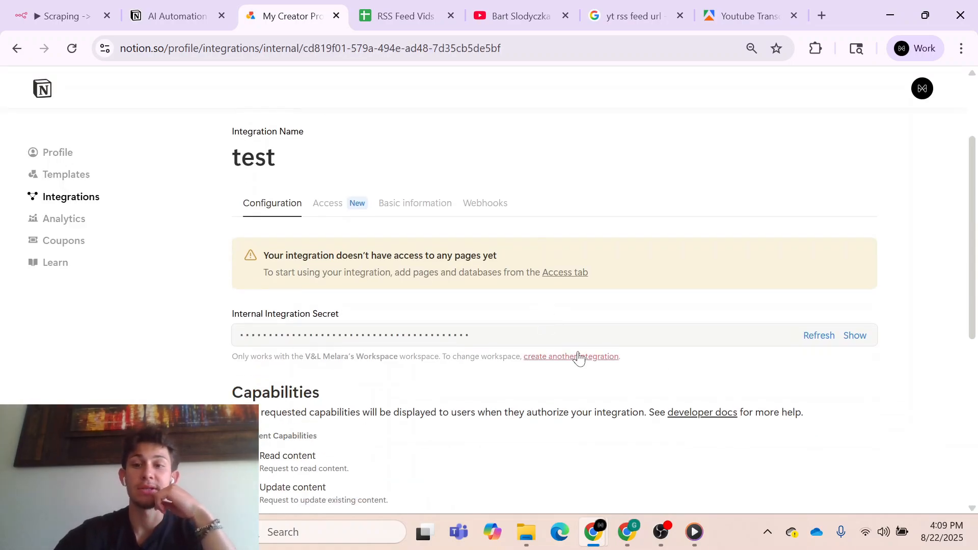
left_click(855, 335)
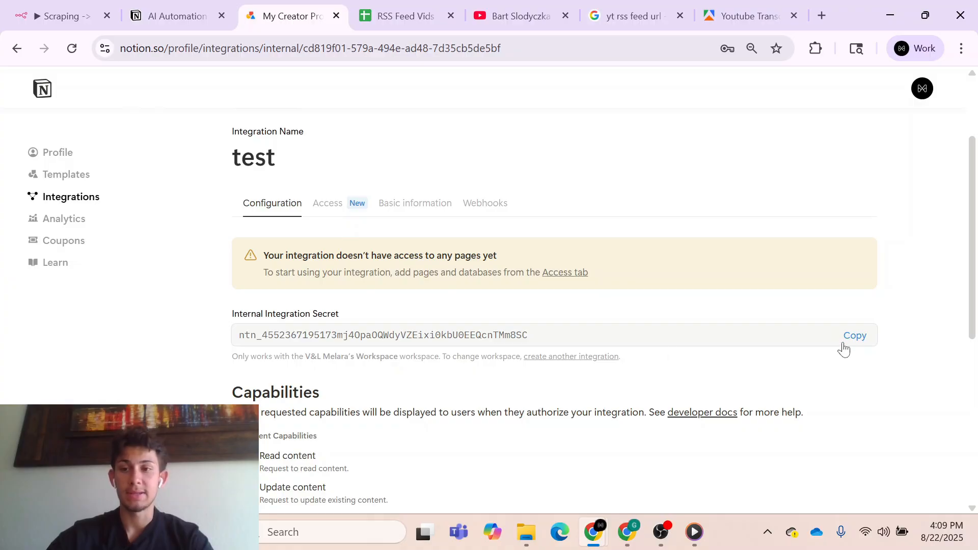
left_click(850, 340)
- Switch to n8n and select the AI Automation Blueprints database in the Create a database page node
left_click(61, 15)
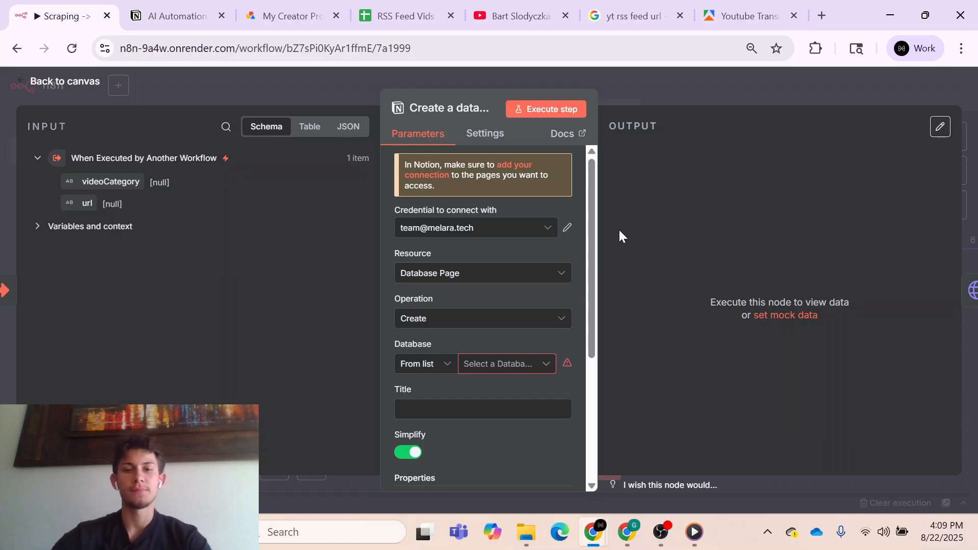
left_click(520, 365)
left_click(491, 421)
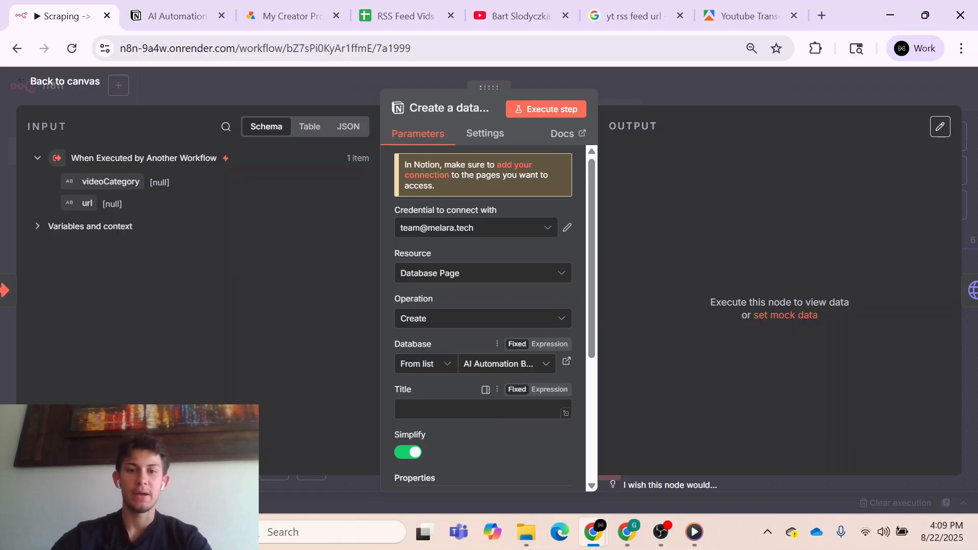
- Add a property to the Create a database page node and set its key to Creator
scroll(485, 419, "down", 3)
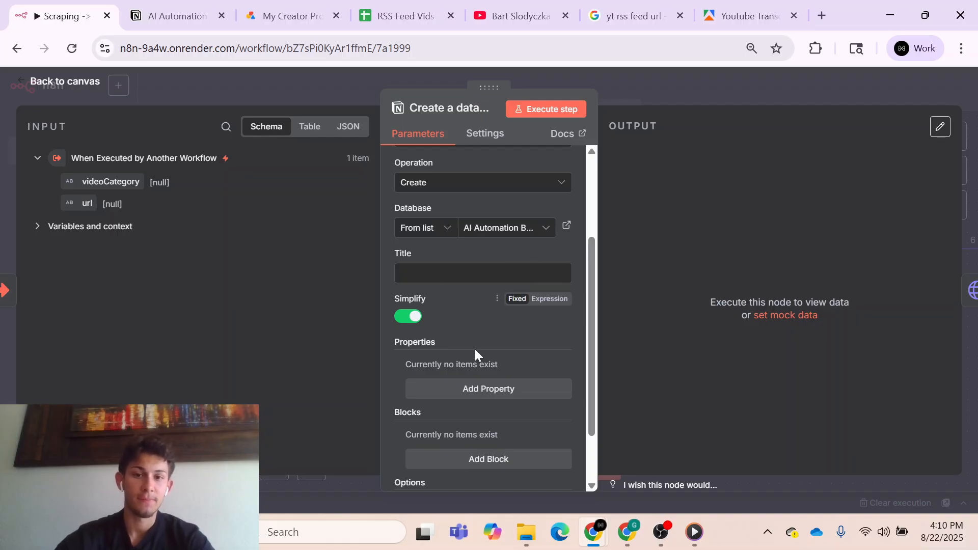
left_click(474, 393)
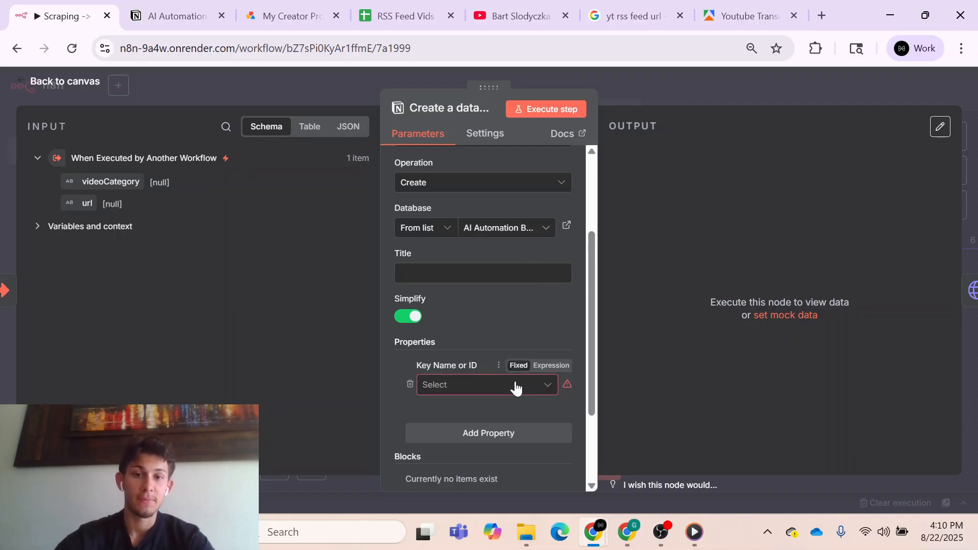
left_click(515, 386)
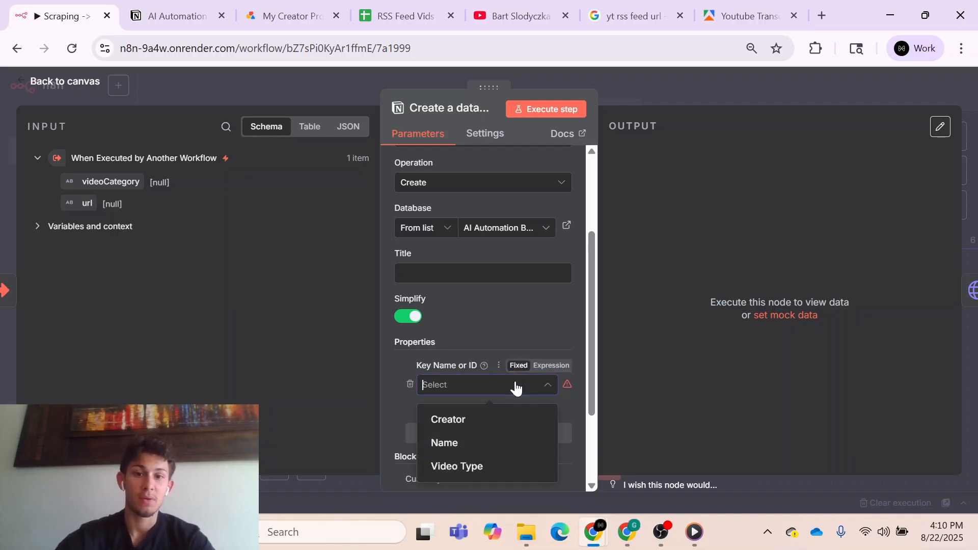
left_click(486, 430)
- Add a second property with the key Video Type and check which category options it offers
scroll(509, 352, "down", 3)
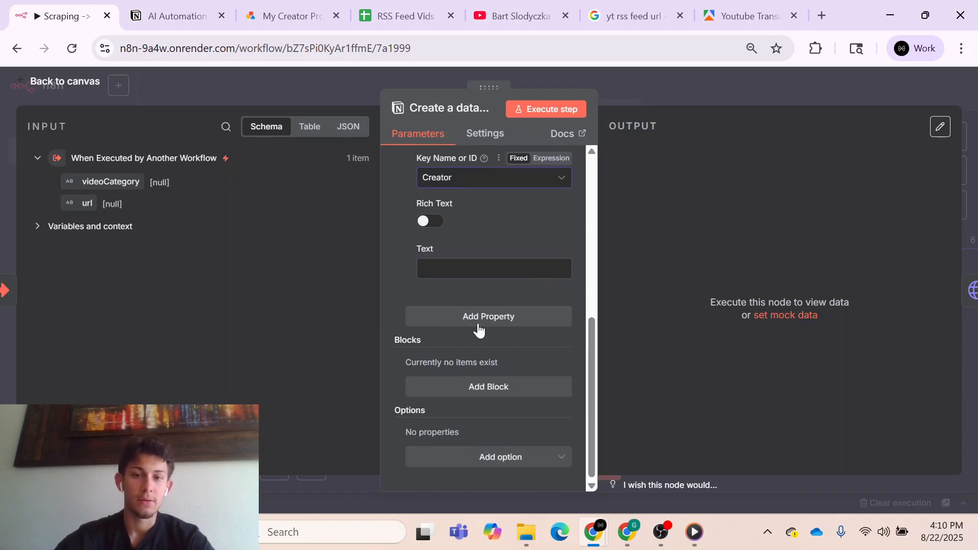
left_click(479, 323)
left_click(477, 340)
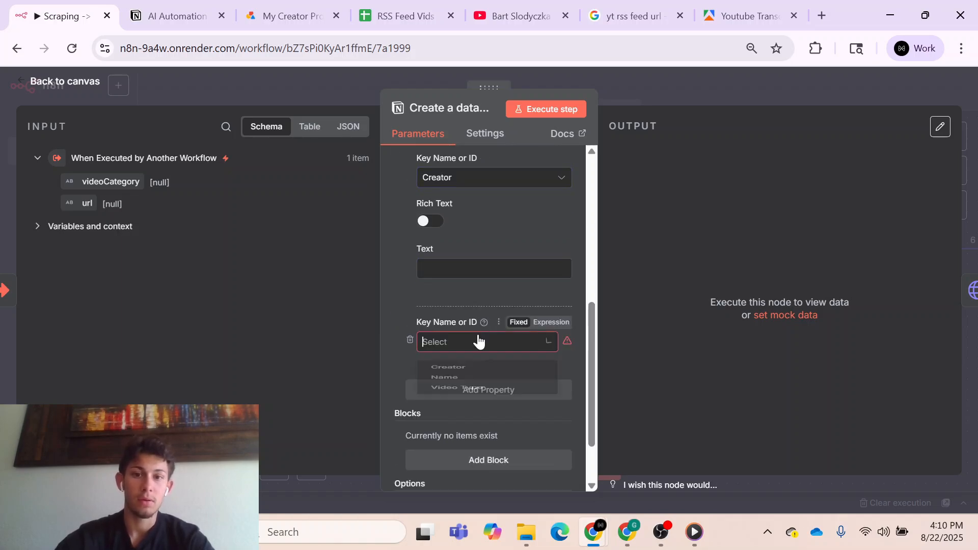
left_click(468, 424)
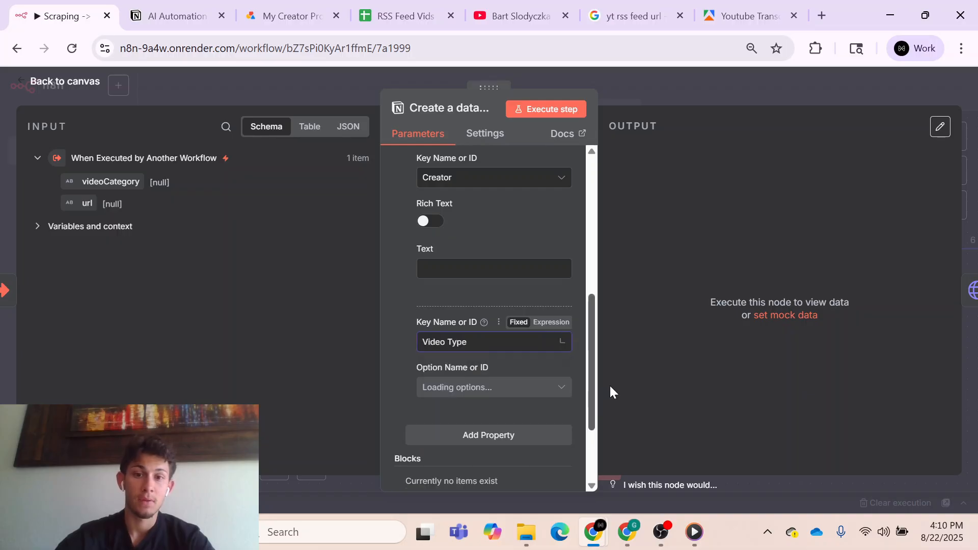
left_click(534, 393)
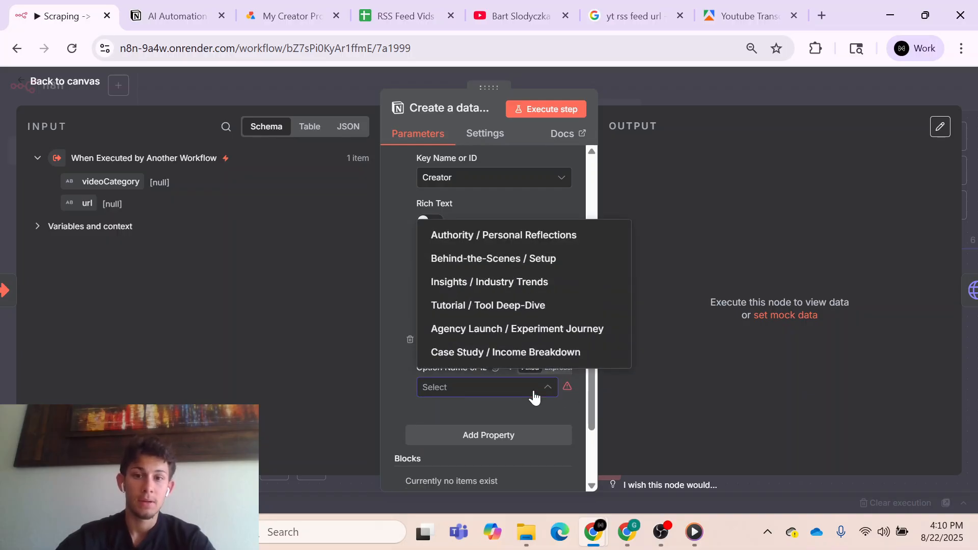
left_click(534, 397)
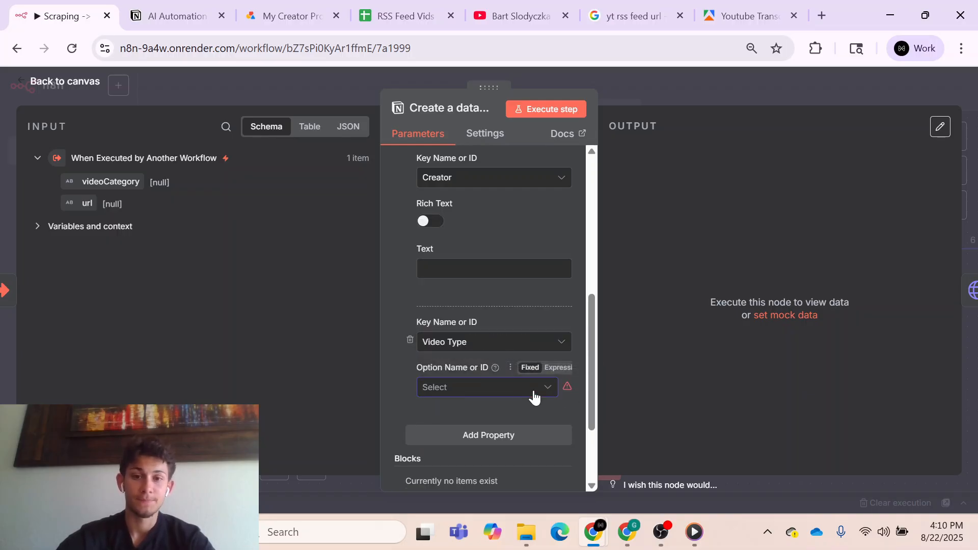
scroll(550, 330, "up", 5)
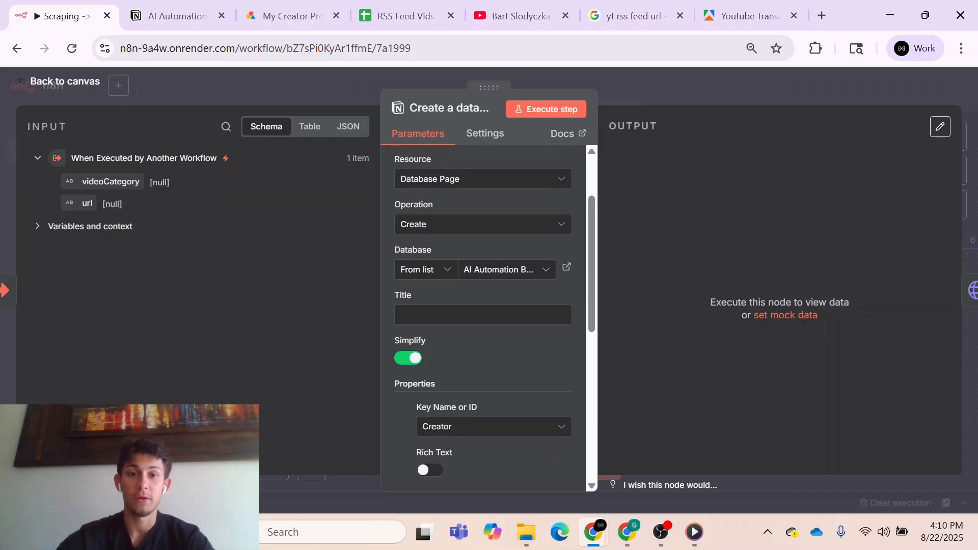
scroll(481, 346, "down", 3)
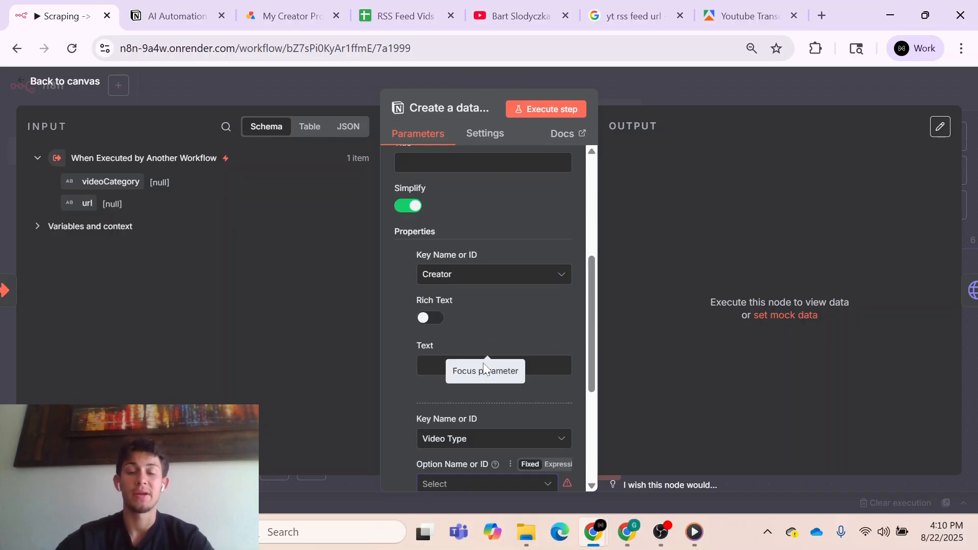
scroll(451, 462, "down", 1)
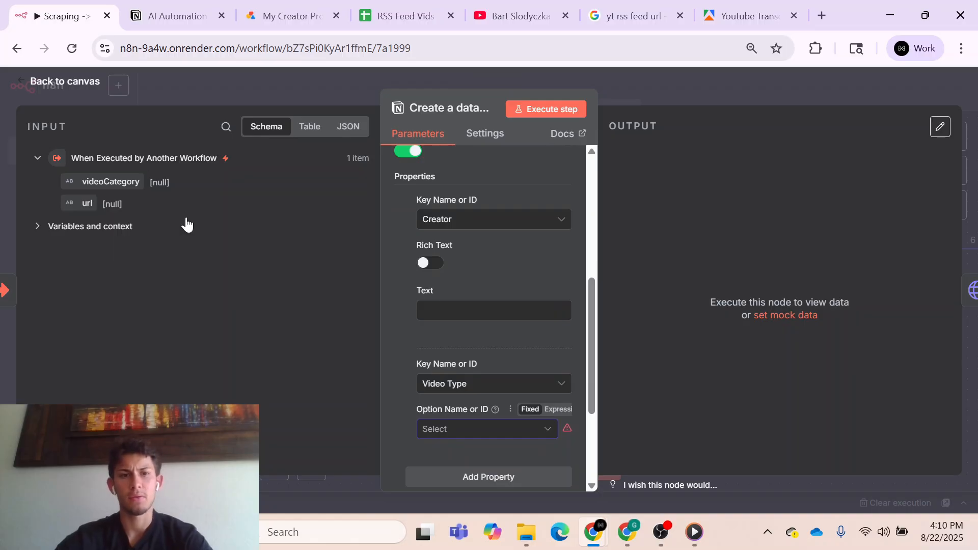
- Try mapping the Video Type option to the trigger's videoCategory field as the expression {{ $json.videoCategory }}
left_click(562, 414)
left_click_drag(109, 182, 447, 430)
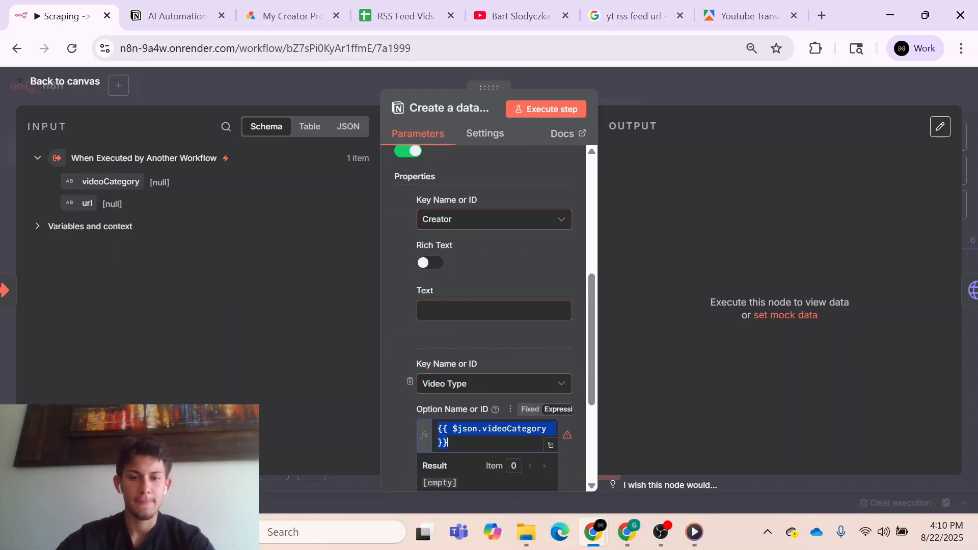
left_click(393, 415)
scroll(459, 387, "down", 1)
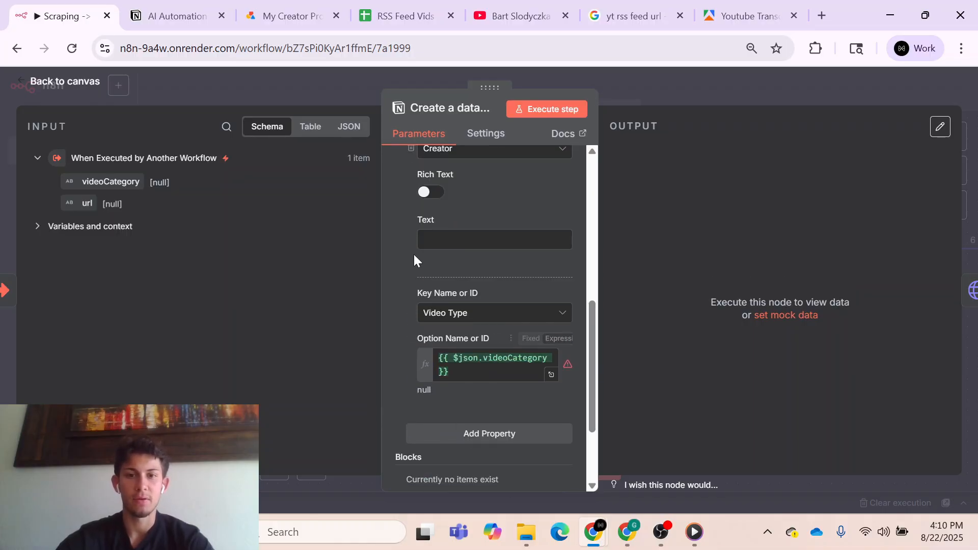
scroll(408, 257, "up", 3)
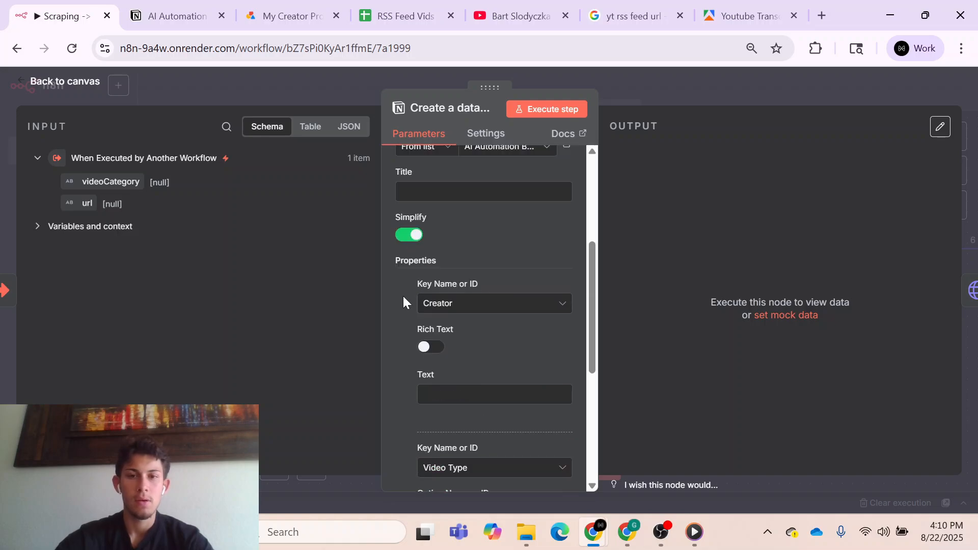
scroll(408, 397, "down", 1)
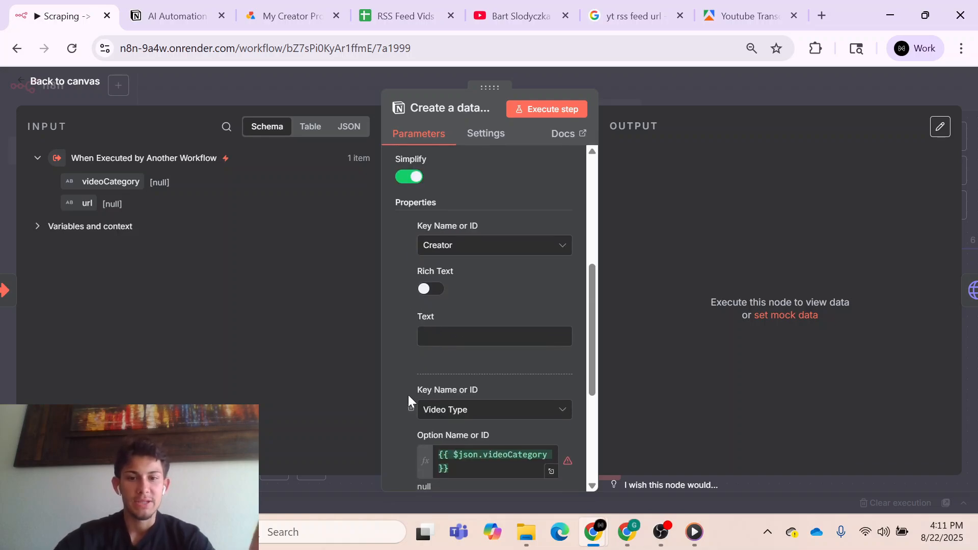
- Clear the videoCategory expression from the Video Type property's option
left_click(431, 453)
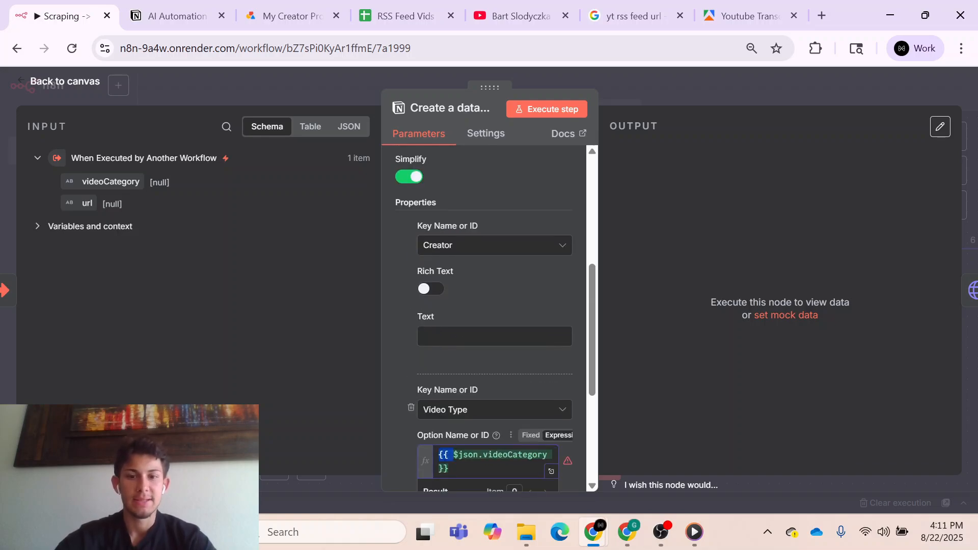
key("ctrl+a")
key("BackSpace")
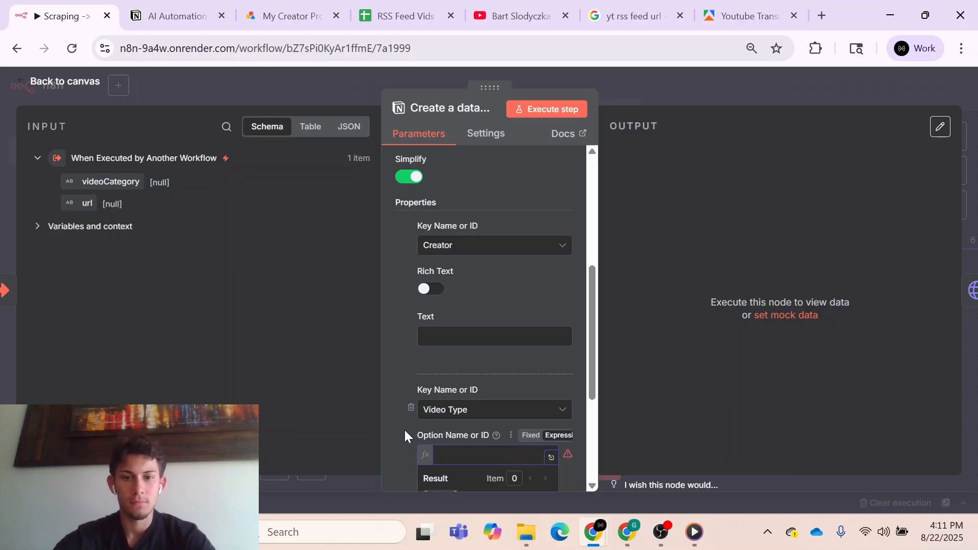
left_click(405, 431)
- Map the Video Type option to the trigger's videoCategory field with the expression {{ $json.videoCategory }}, then return to the canvas
left_click(534, 441)
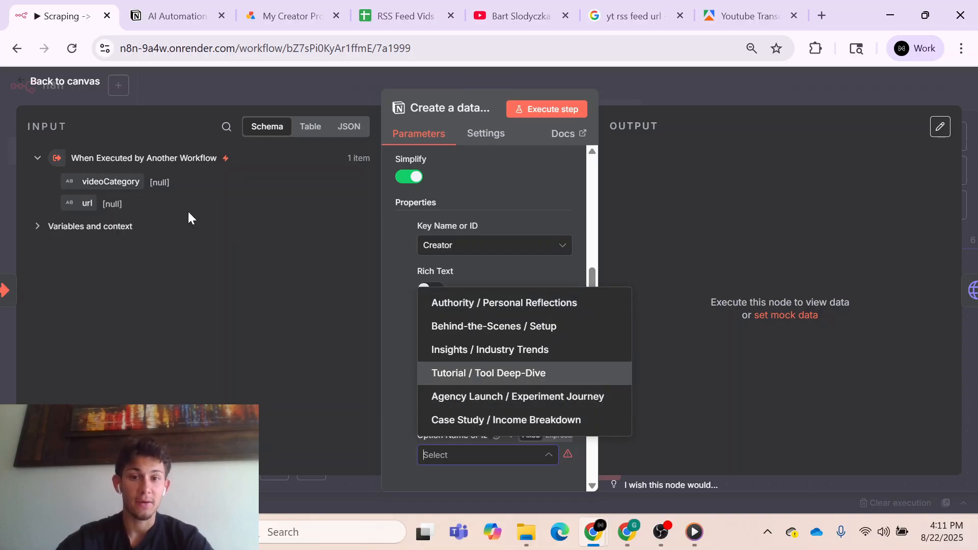
left_click(389, 399)
left_click(557, 437)
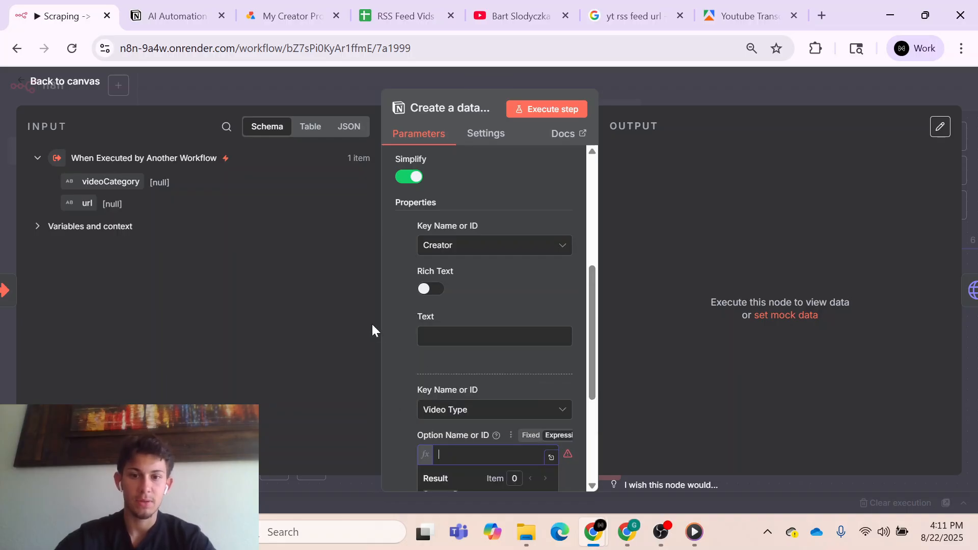
left_click_drag(124, 177, 489, 458)
scroll(392, 401, "down", 2)
left_click(386, 371)
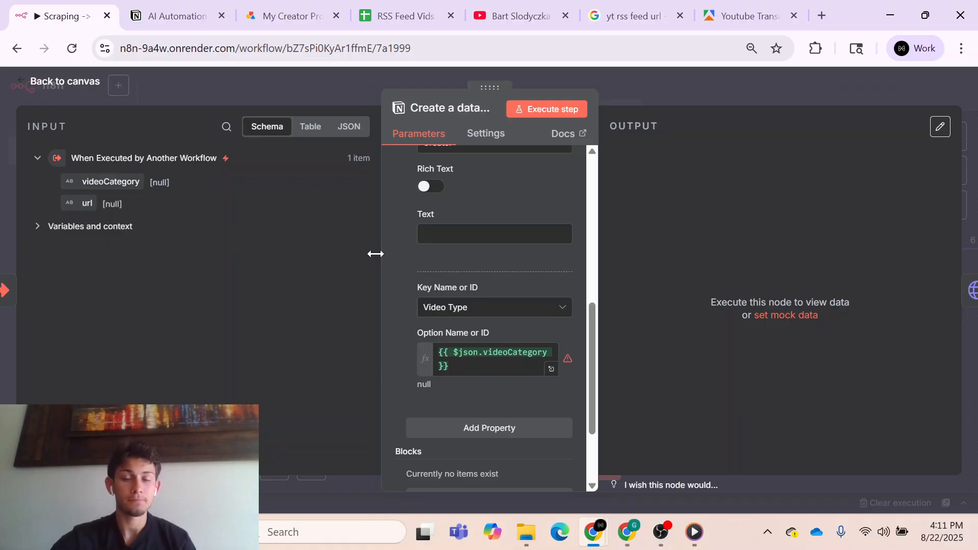
scroll(407, 280, "up", 3)
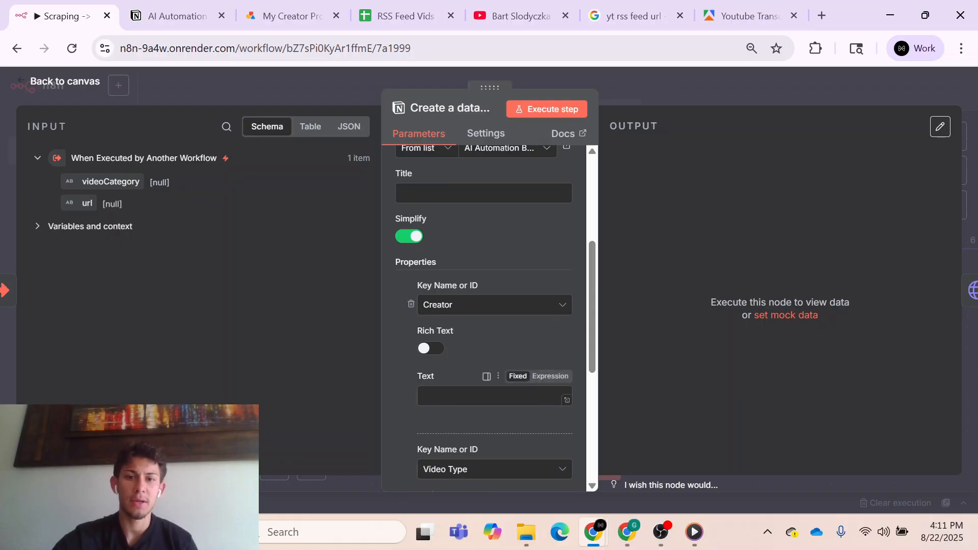
scroll(459, 336, "up", 2)
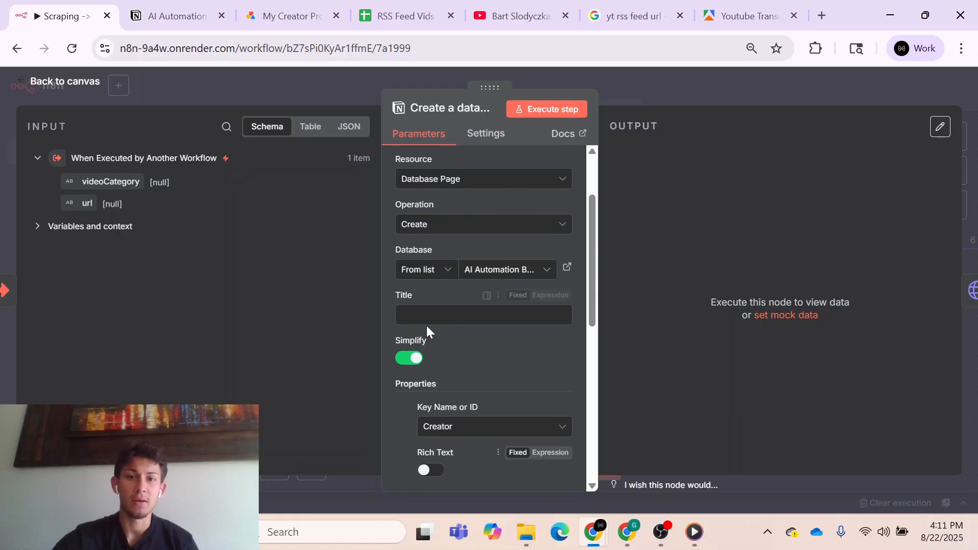
left_click(664, 93)
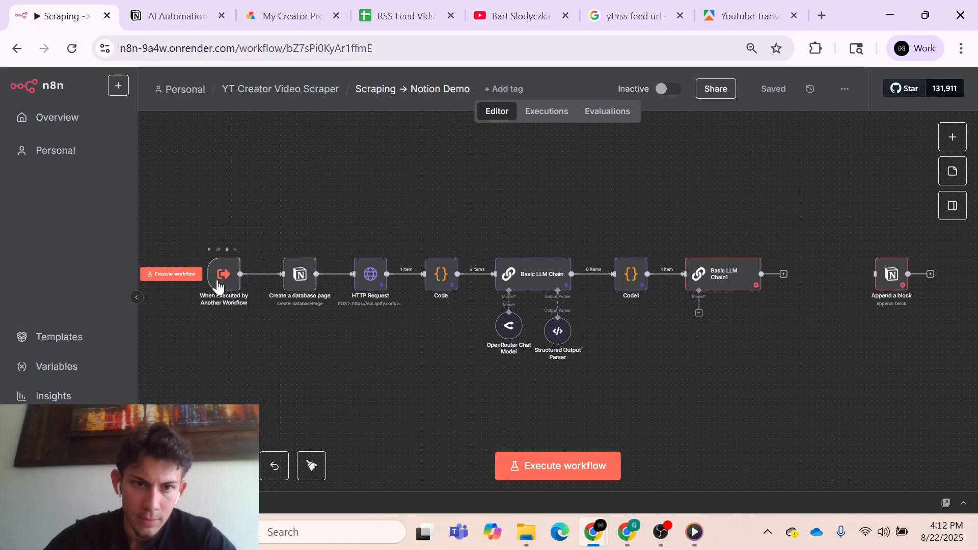
- Add a workflow input field named title to the When Executed by Another Workflow trigger
double_click(217, 281)
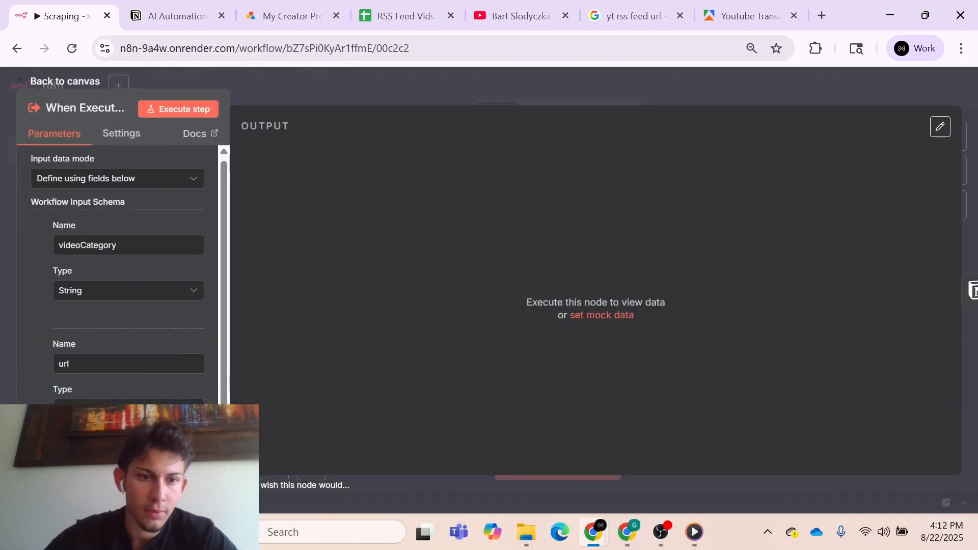
scroll(104, 397, "down", 2)
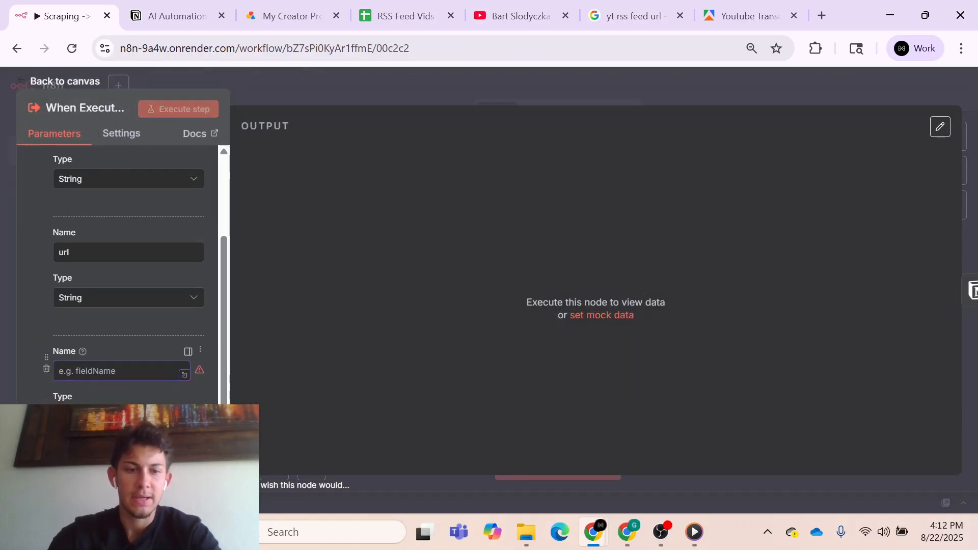
type("title")
- Add another input field named creator to the trigger and save the Scraping → Notion Demo workflow
left_click(122, 451)
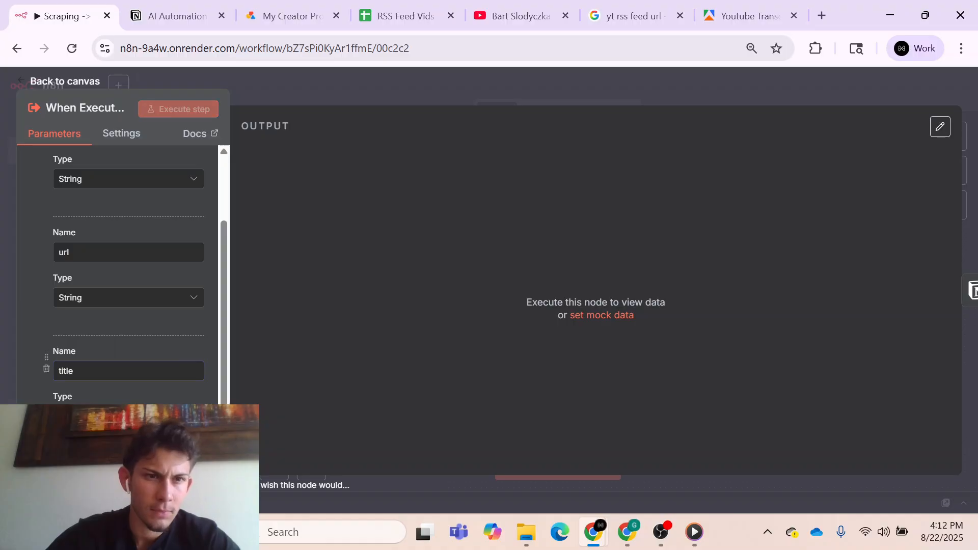
scroll(122, 356, "down", 2)
scroll(122, 285, "up", 2)
scroll(122, 285, "down", 1)
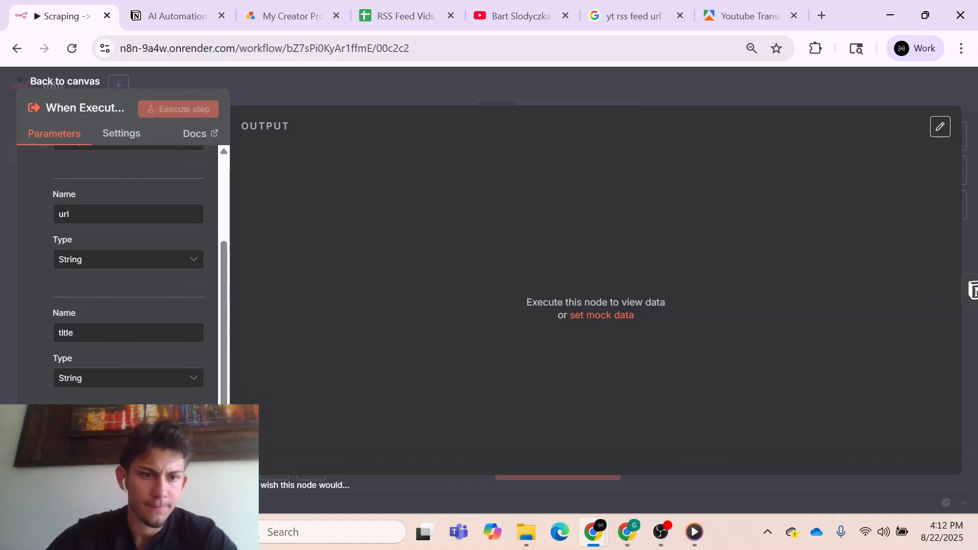
type("transcript")
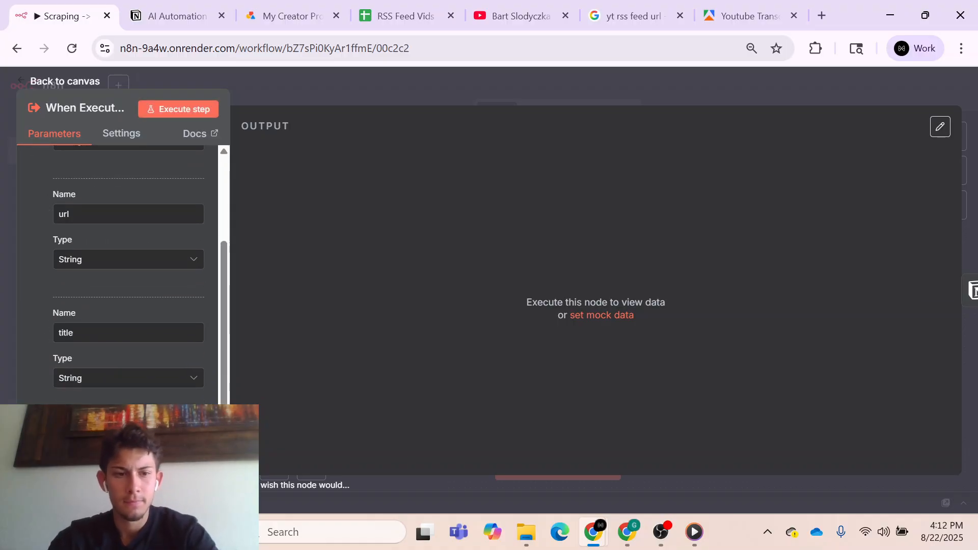
scroll(164, 388, "down", 2)
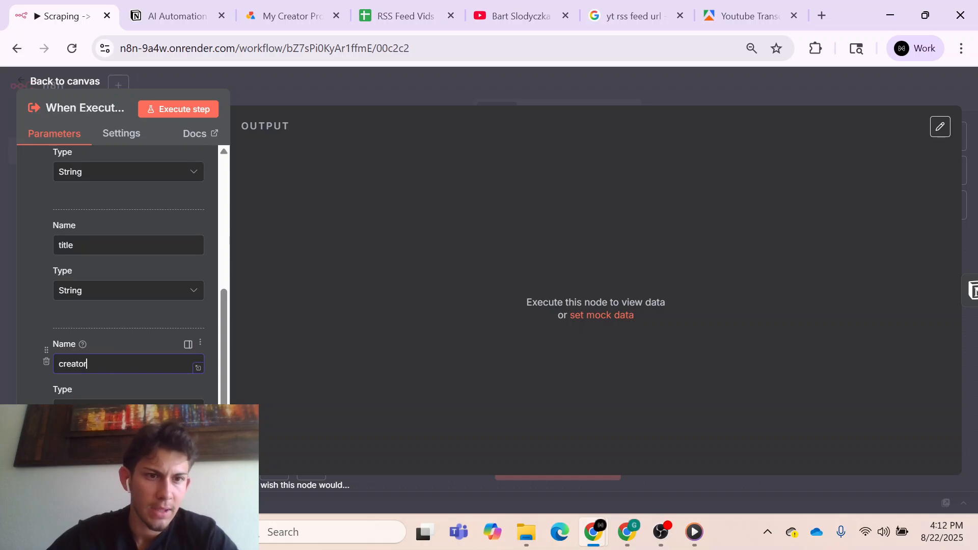
scroll(153, 305, "up", 3)
left_click(322, 80)
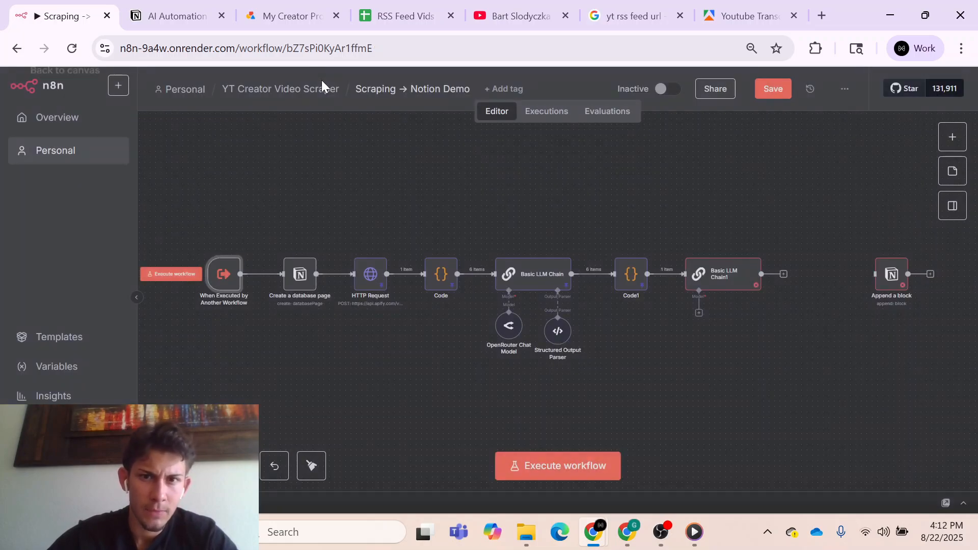
left_click(772, 93)
- In the Get Video and Classify Demo workflow, refresh the Execute Workflow node's input list to load the sub-workflow's new fields
left_click(306, 93)
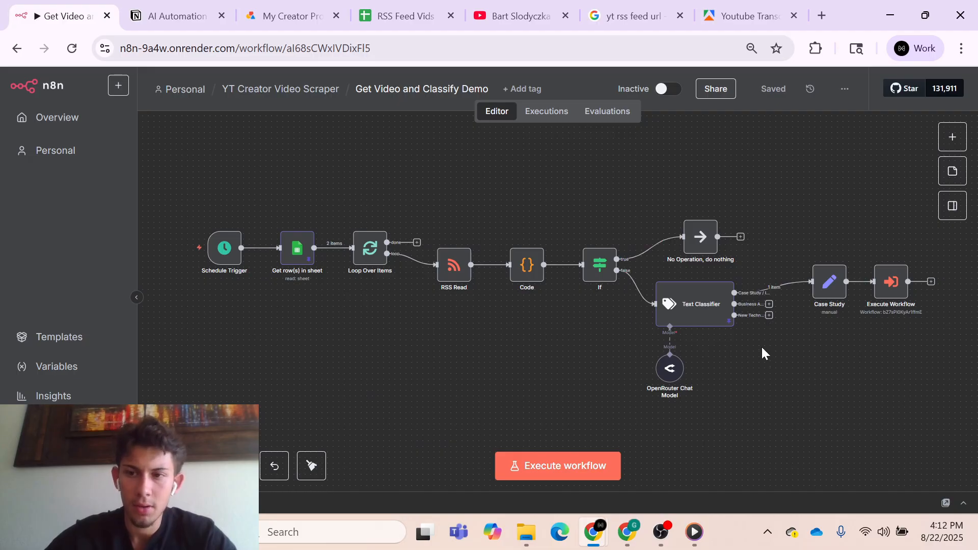
double_click(875, 293)
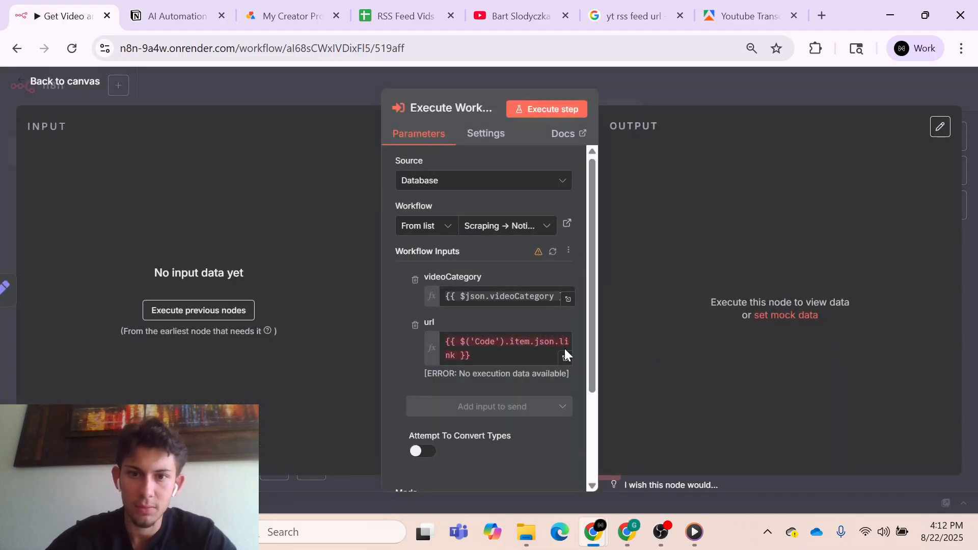
left_click(555, 254)
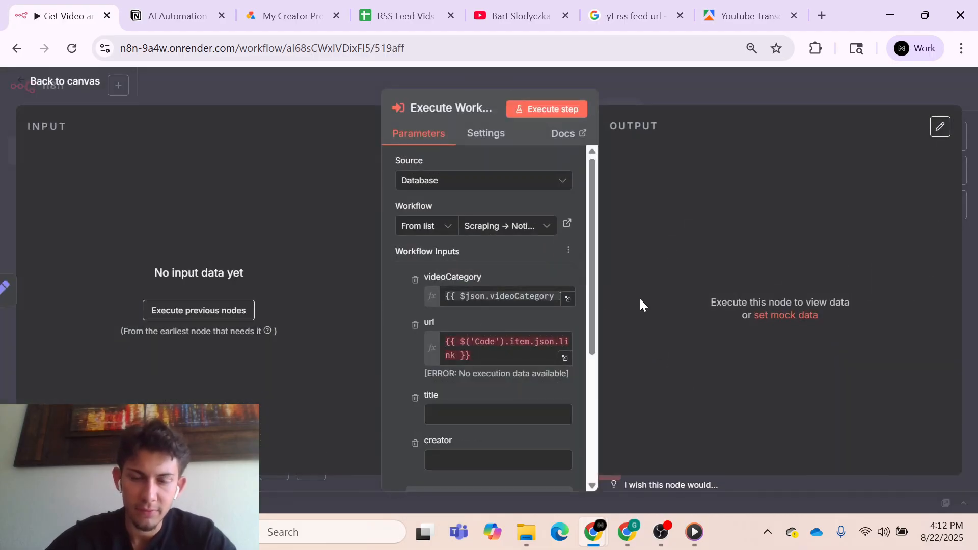
left_click(634, 87)
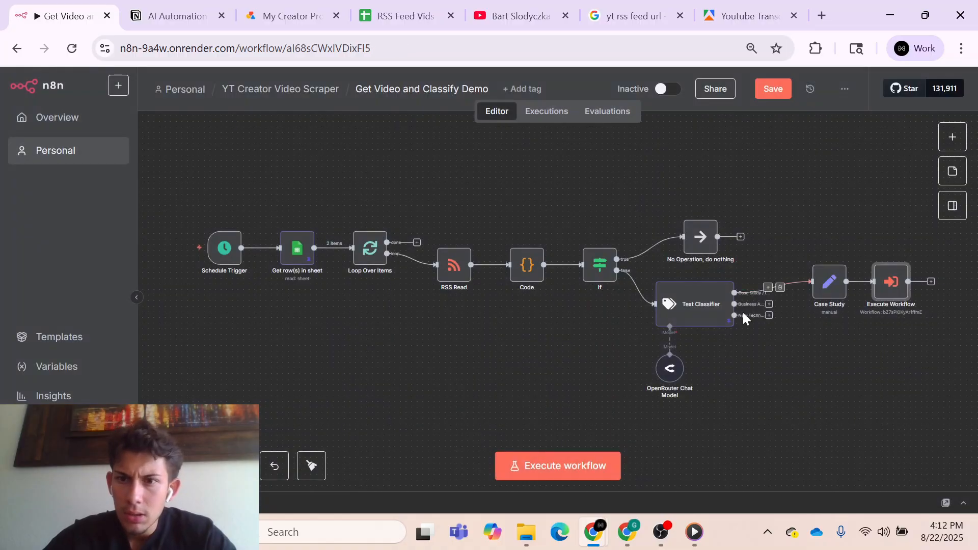
- Execute the Case Study node to produce input data for the Execute Workflow node
double_click(828, 285)
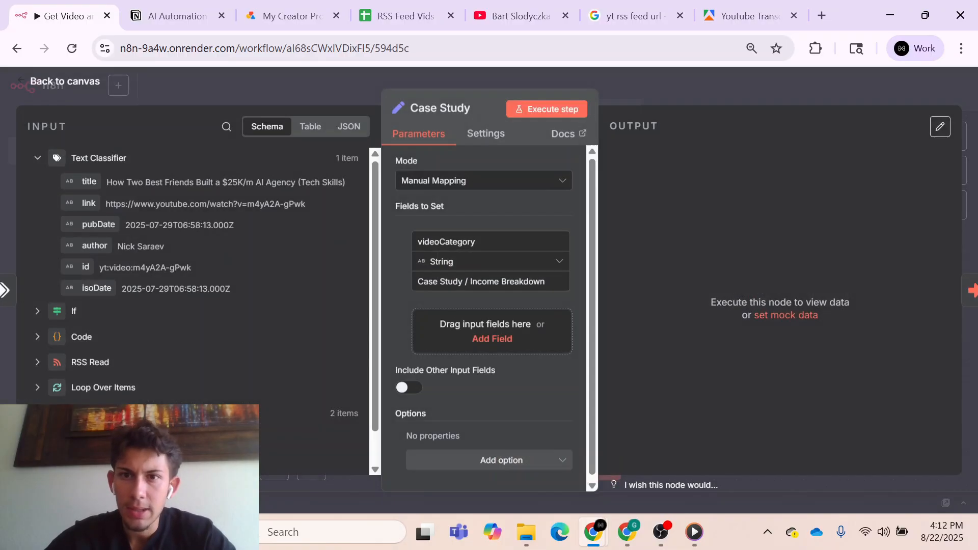
left_click(565, 109)
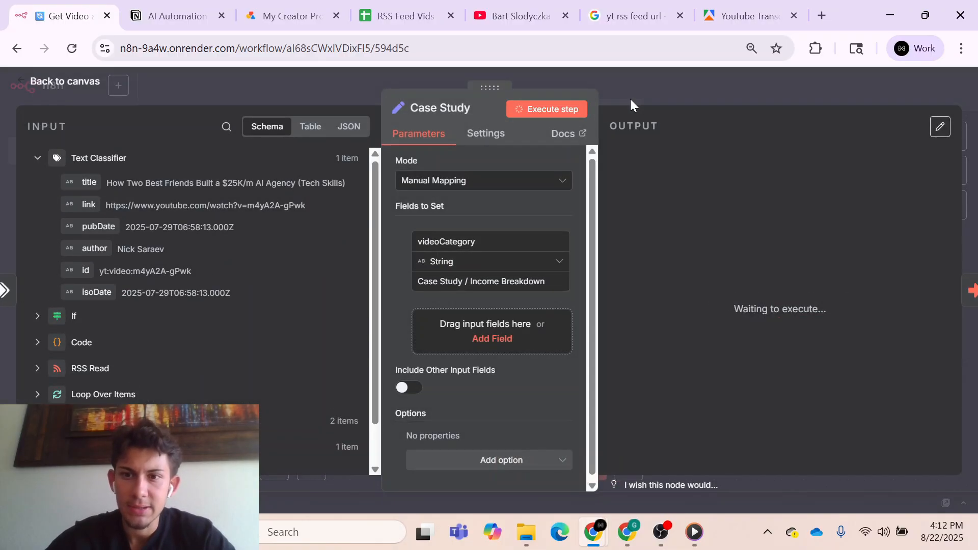
left_click(664, 81)
- In the Execute Workflow node, map title to the Code node's title and creator to its author, then save the workflow
scroll(911, 398, "right", 2)
left_click(801, 283)
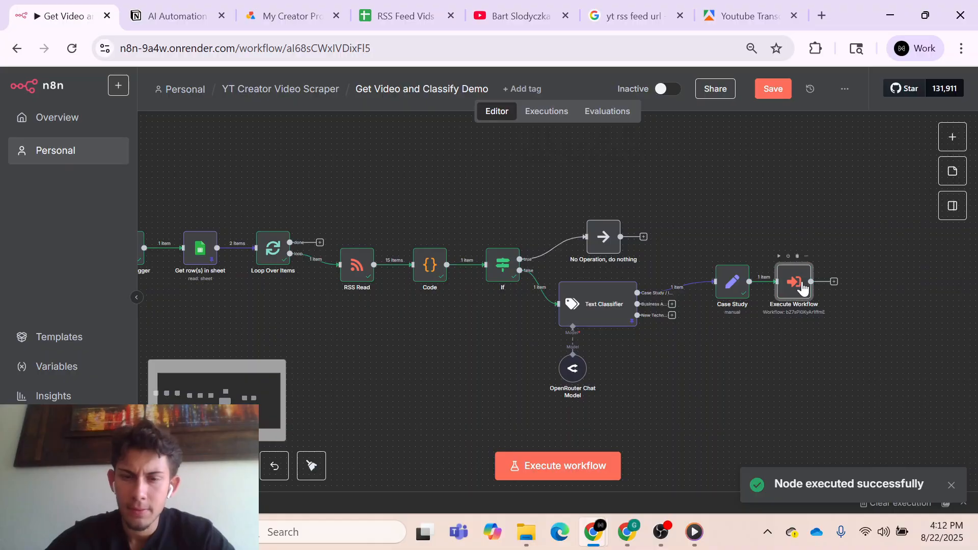
key("Return")
scroll(539, 326, "down", 2)
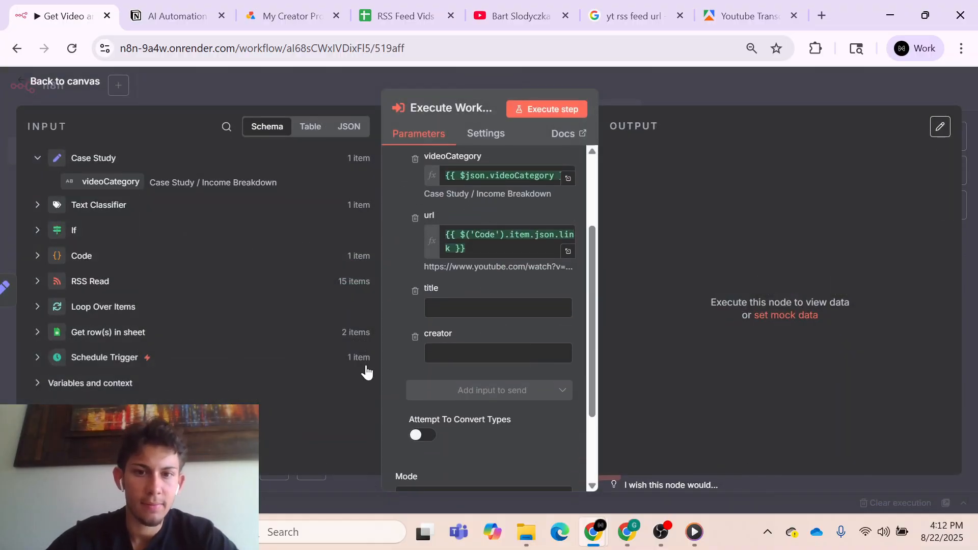
left_click(96, 265)
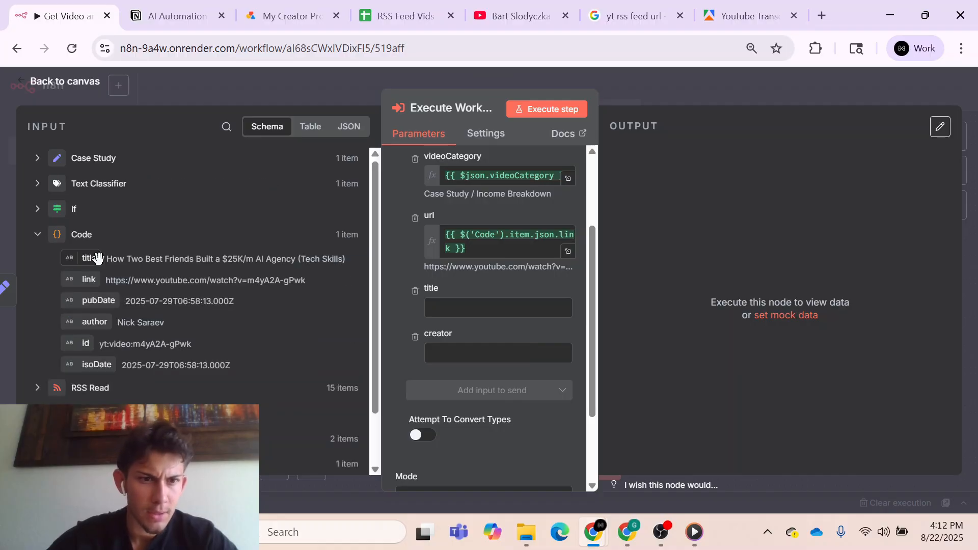
left_click_drag(87, 257, 463, 305)
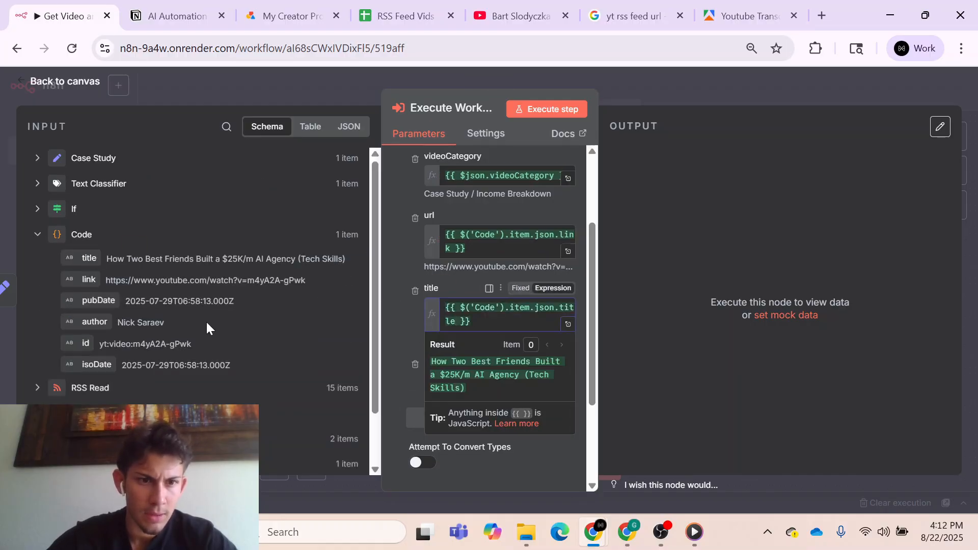
left_click(389, 346)
scroll(389, 345, "down", 1)
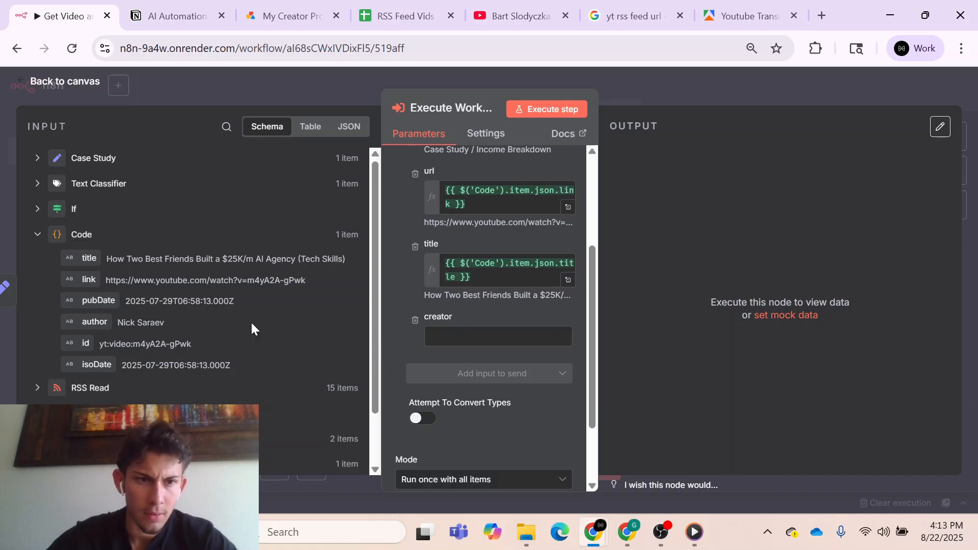
left_click_drag(95, 321, 438, 339)
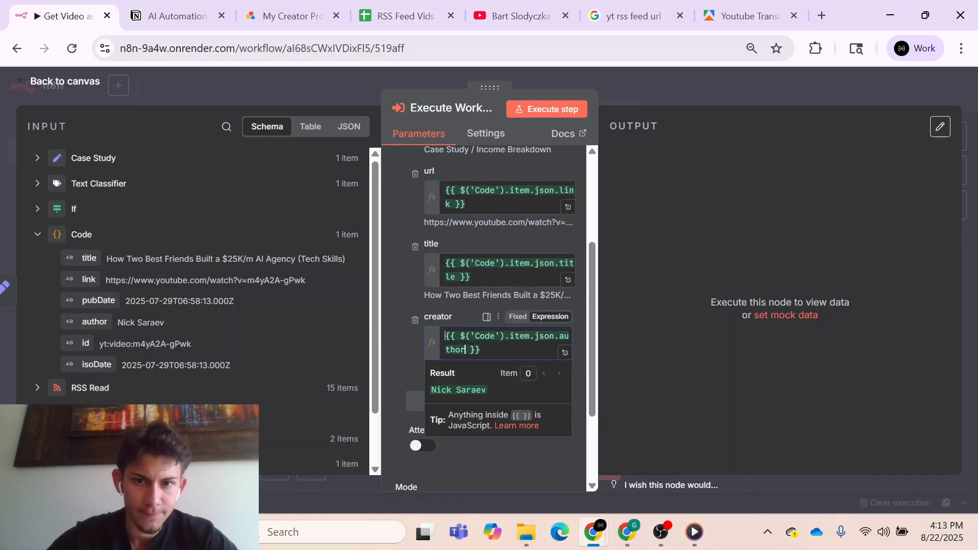
left_click(690, 91)
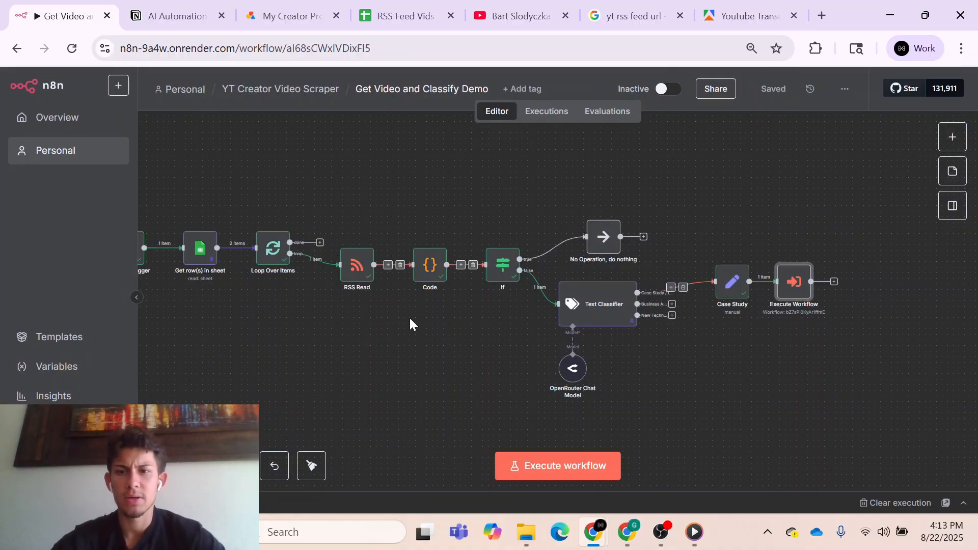
- Run the whole workflow and open the sub-execution from the Execute Workflow node's output
left_click(593, 465)
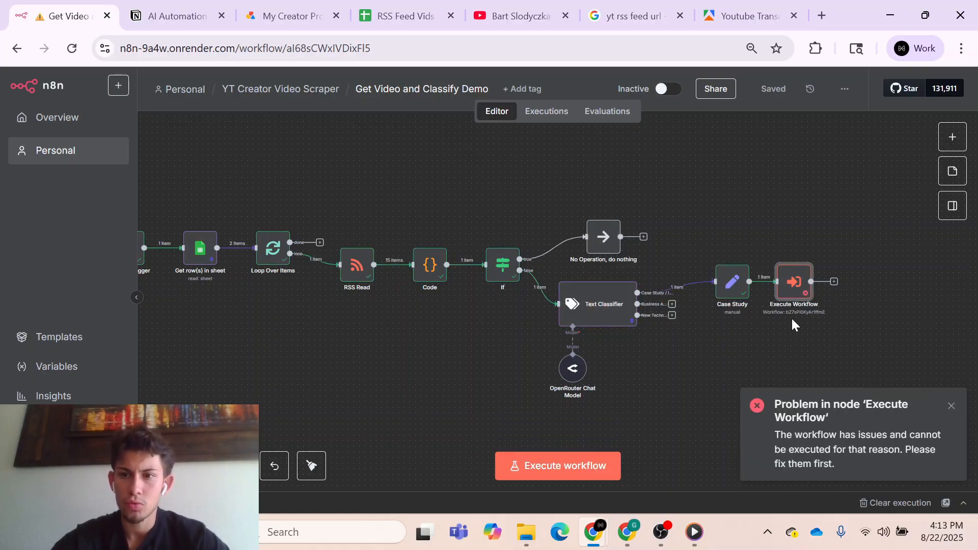
double_click(794, 295)
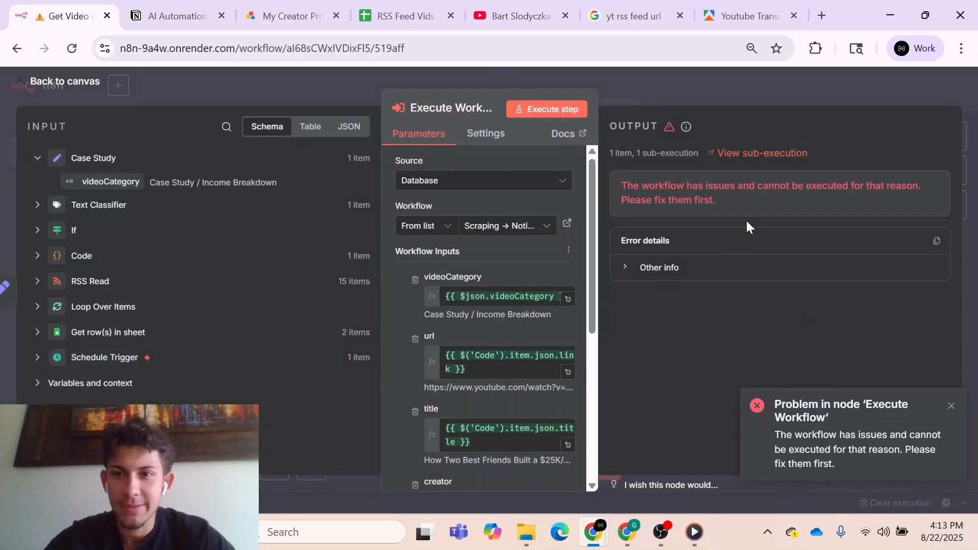
left_click(749, 154)
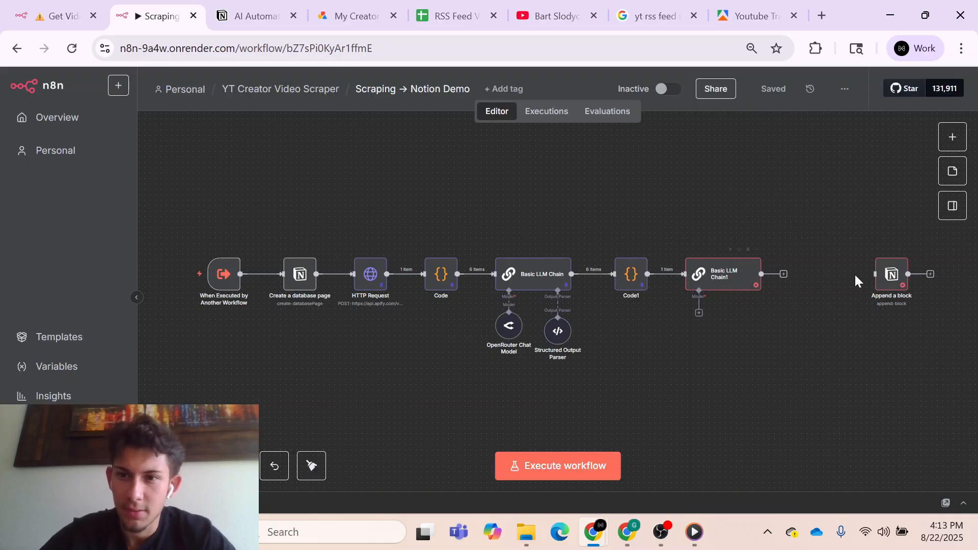
- Deactivate the Basic LLM Chain1 and Append a block nodes, connect Append a block after the chain, and save the workflow
left_click(742, 281)
key("d")
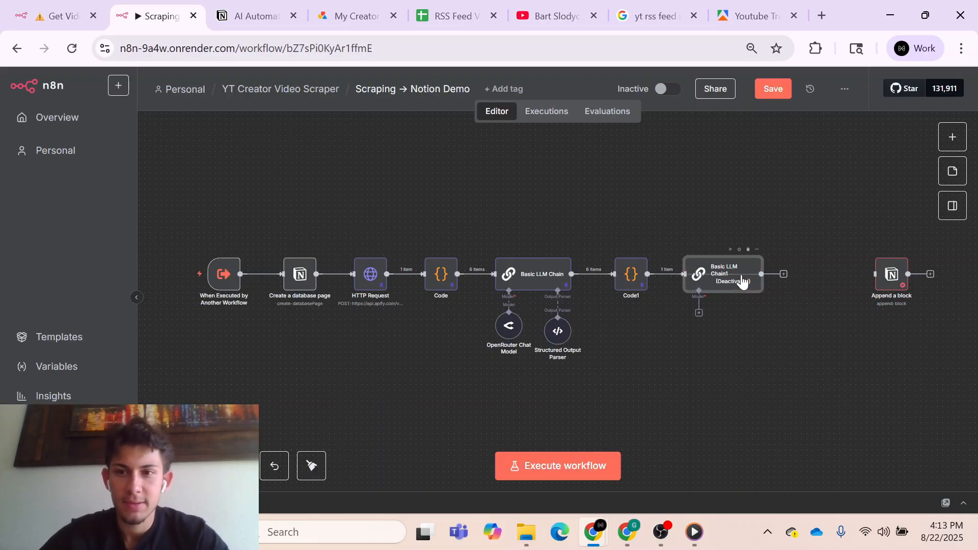
left_click(891, 278)
key("d")
left_click_drag(890, 285, 798, 287)
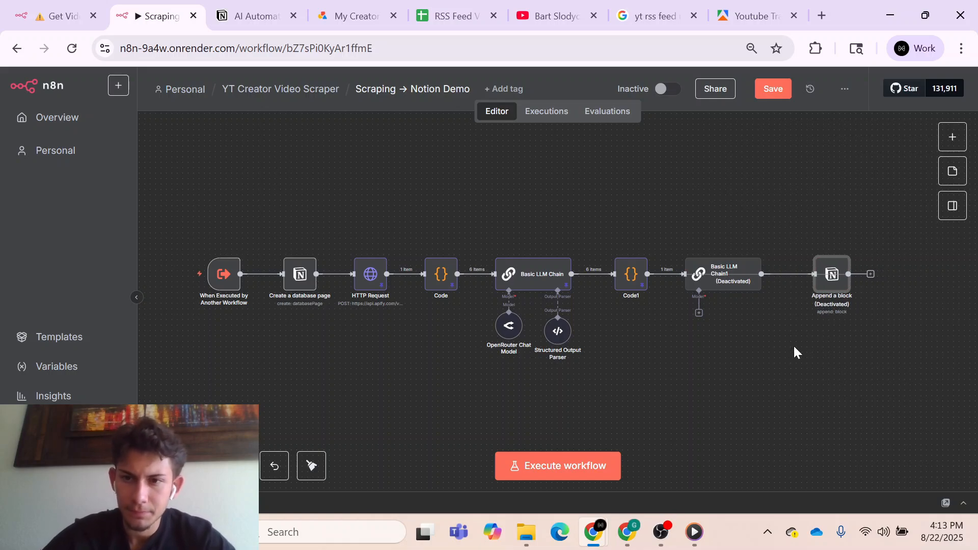
left_click(773, 90)
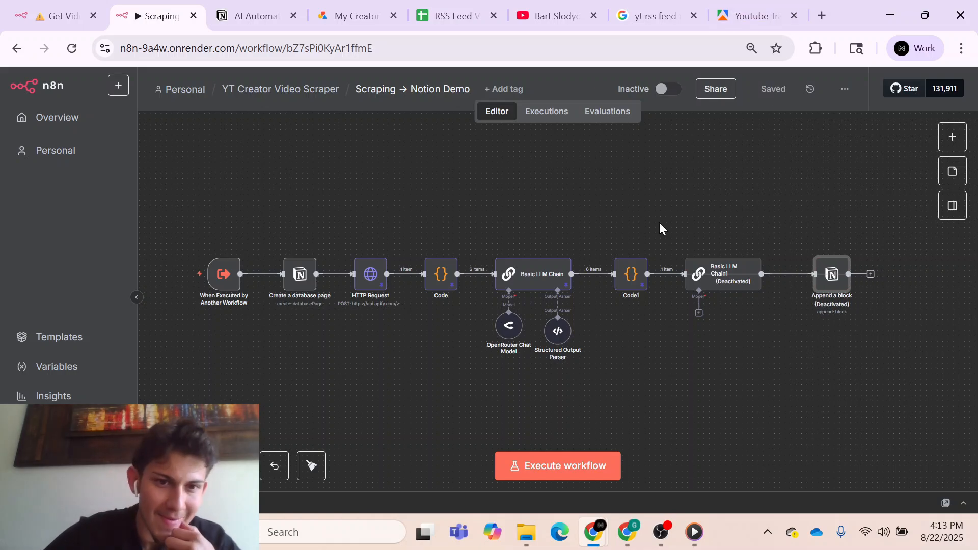
- Review the input fields defined in the When Executed by Another Workflow trigger
double_click(220, 283)
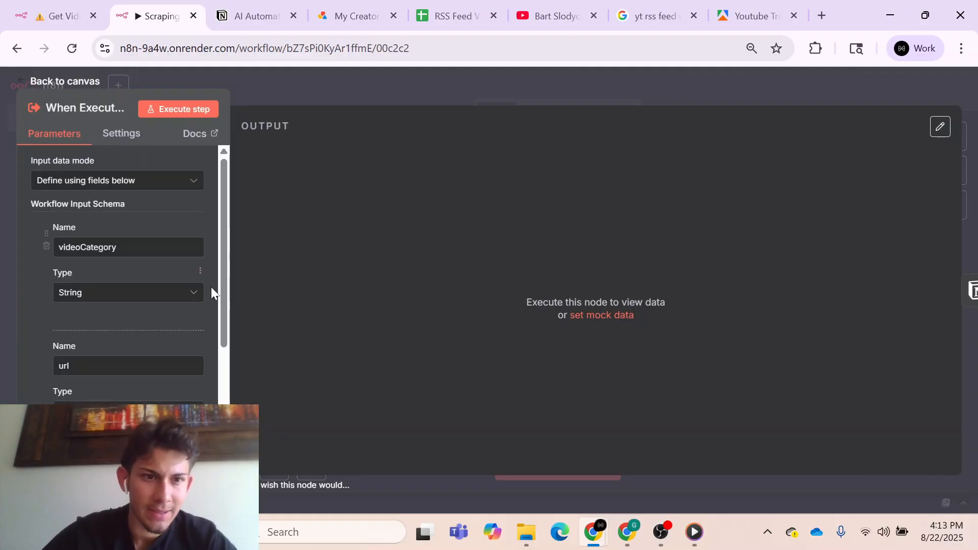
scroll(211, 286, "down", 4)
left_click(298, 102)
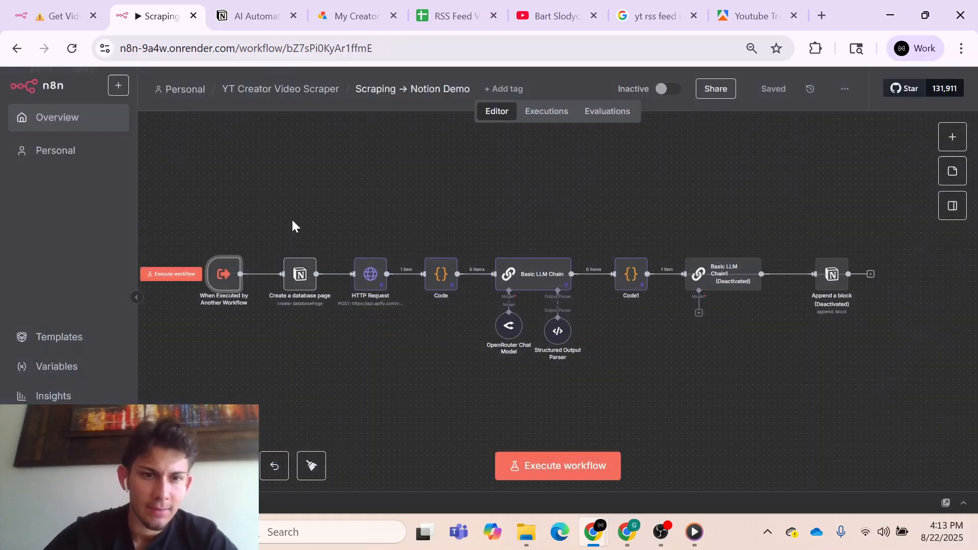
- Disconnect the Create a database page node from the HTTP Request node and save the workflow
double_click(299, 273)
scroll(457, 293, "down", 2)
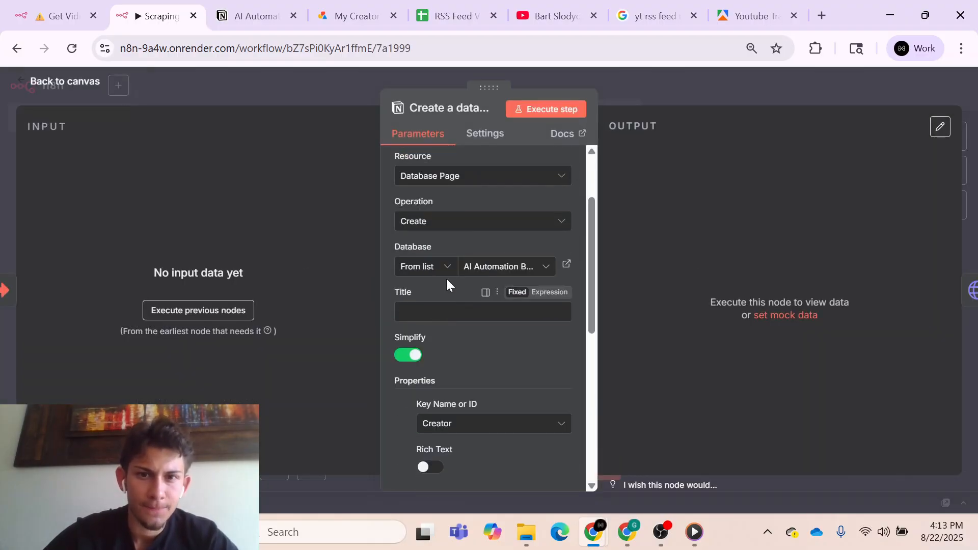
left_click(651, 93)
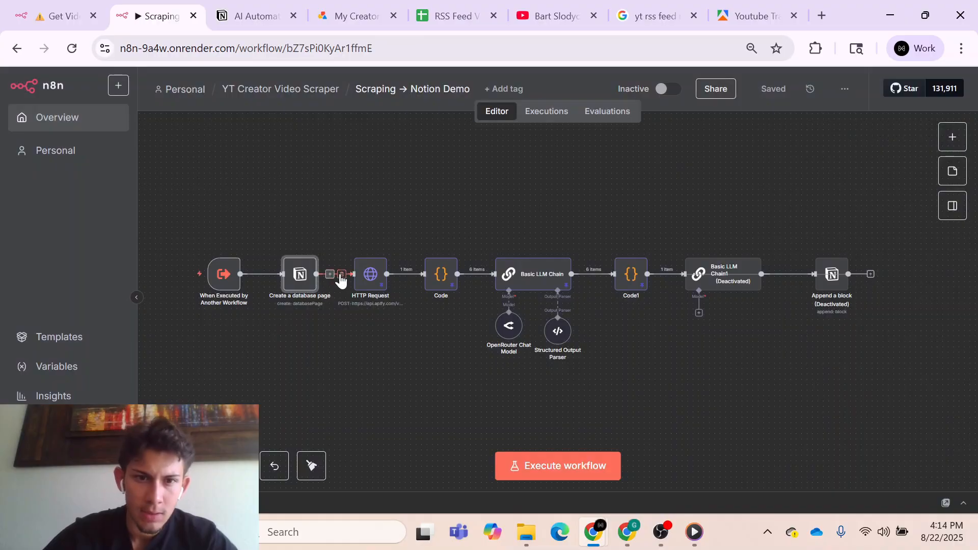
left_click(340, 275)
left_click(770, 89)
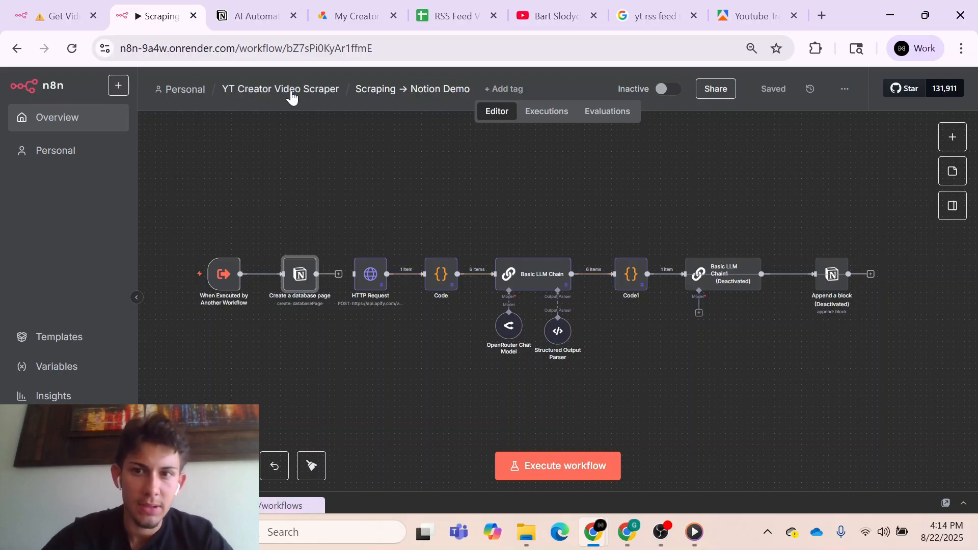
- Run the Get Video and Classify Demo workflow and open the execution history of the Scraping → Notion Demo workflow
left_click(39, 18)
left_click(696, 108)
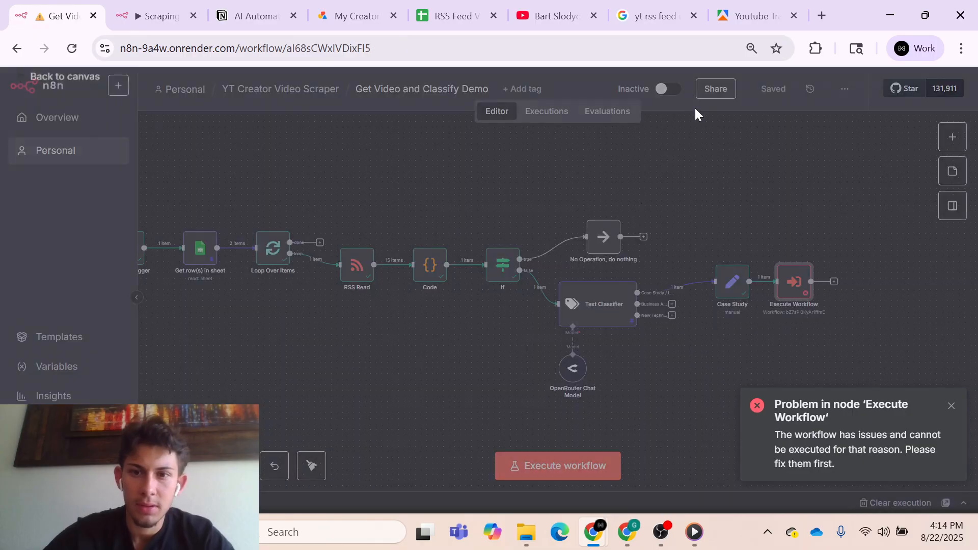
left_click(564, 463)
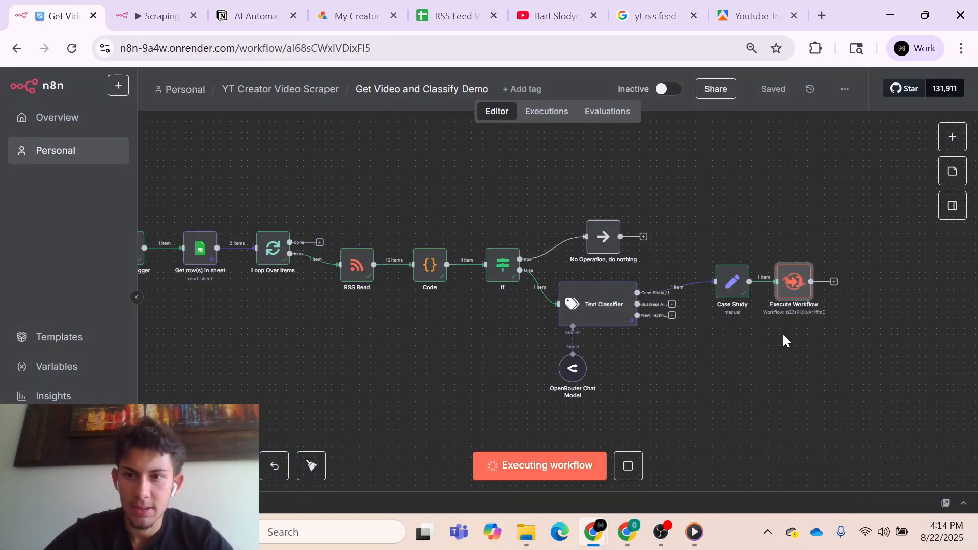
key("ctrl+Tab")
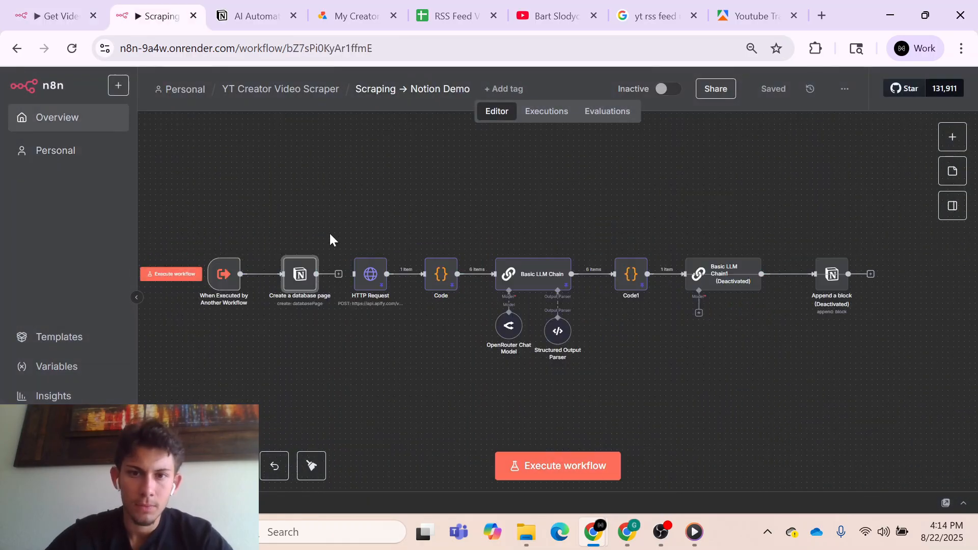
left_click(548, 113)
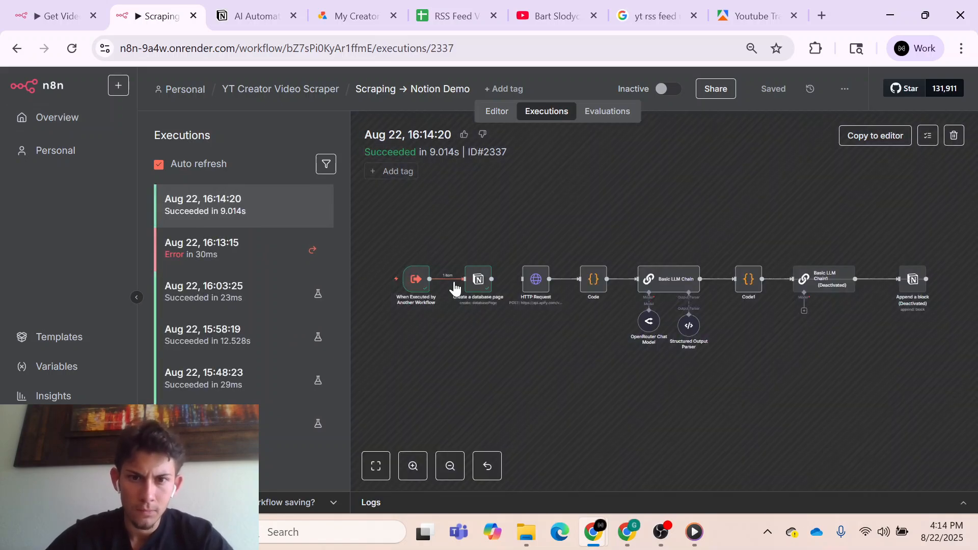
- Copy the full input JSON of the Create a database page node from the latest execution
double_click(478, 279)
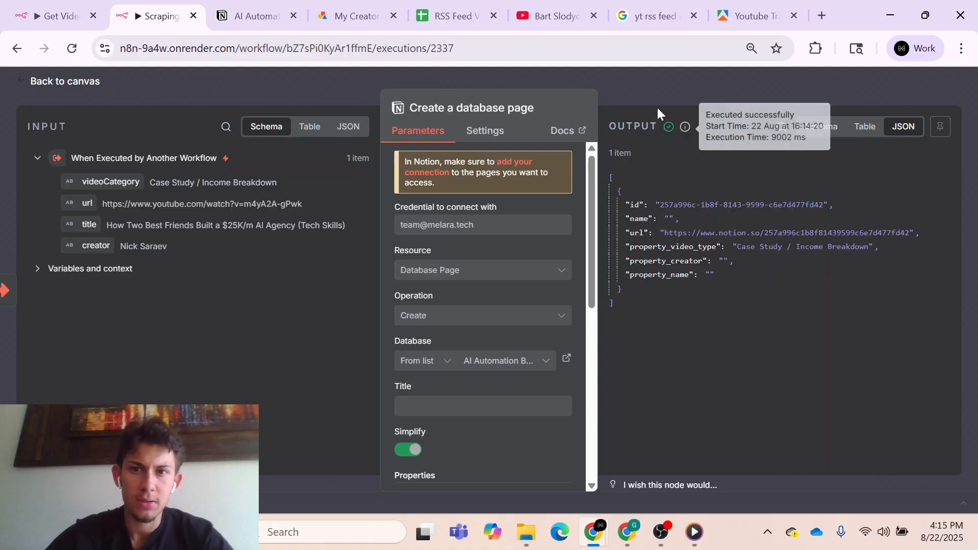
left_click(348, 127)
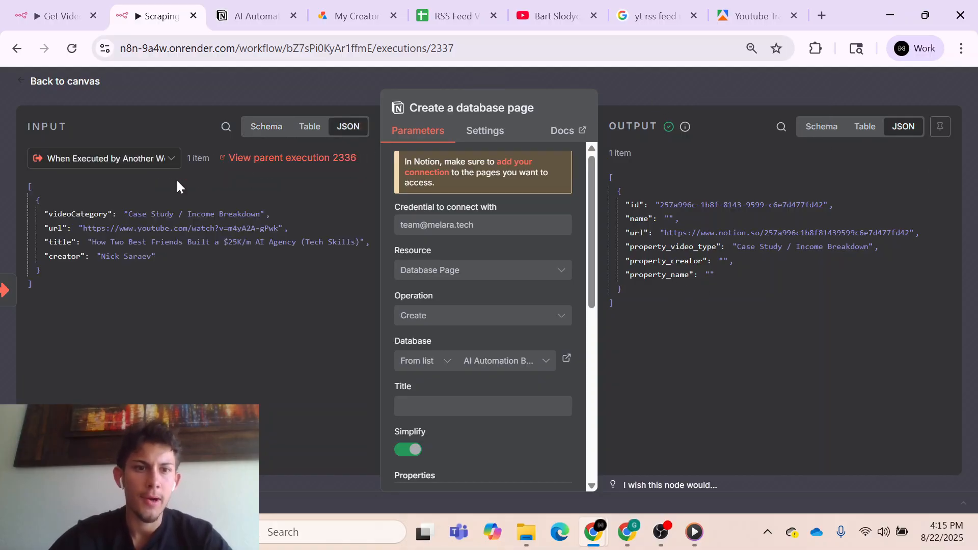
left_click(30, 188)
left_click(359, 189)
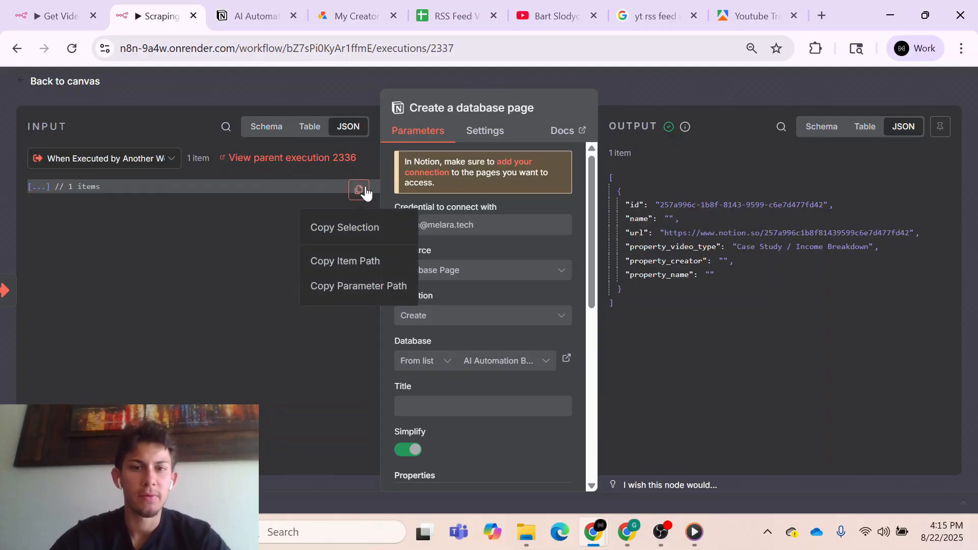
left_click(364, 227)
- Delete the page without a name from the AI Automation Blueprints database in Notion
left_click(242, 20)
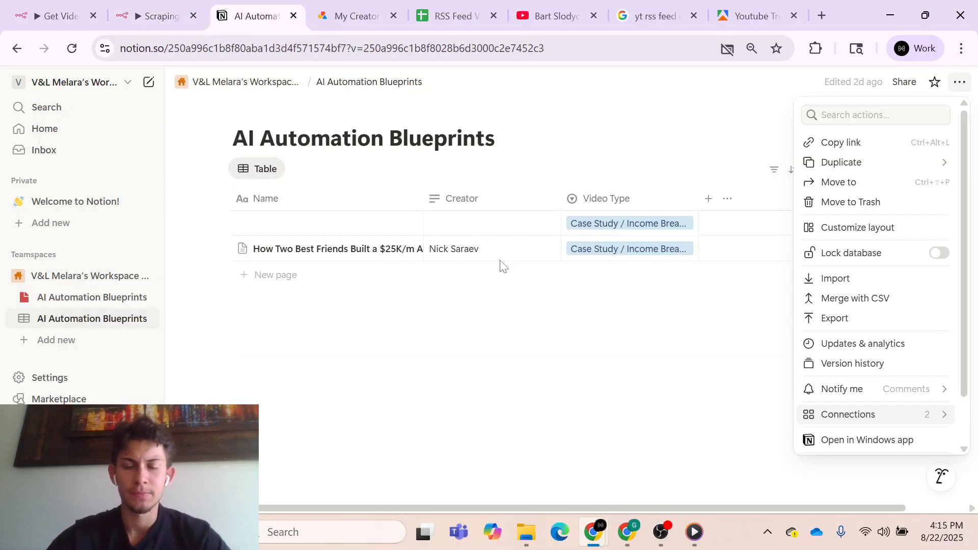
left_click(306, 363)
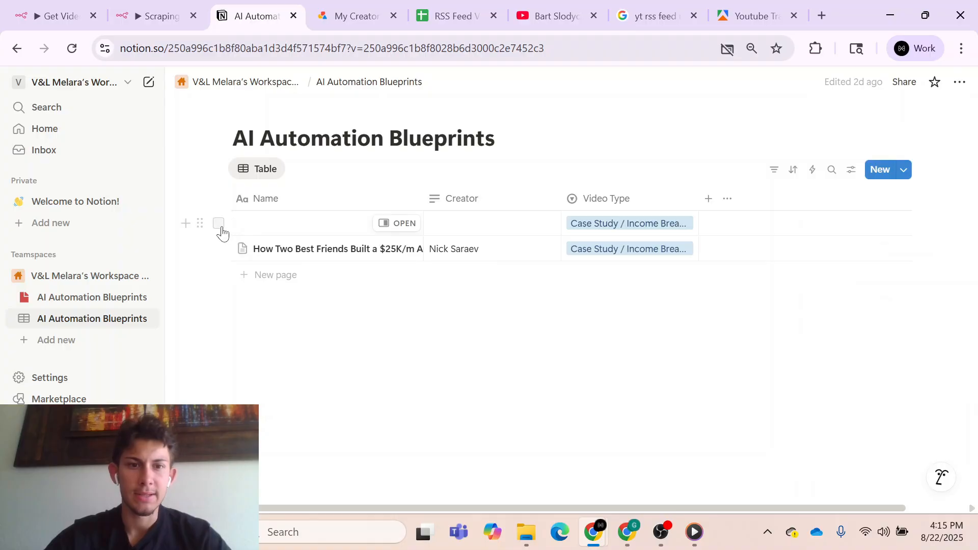
left_click(218, 224)
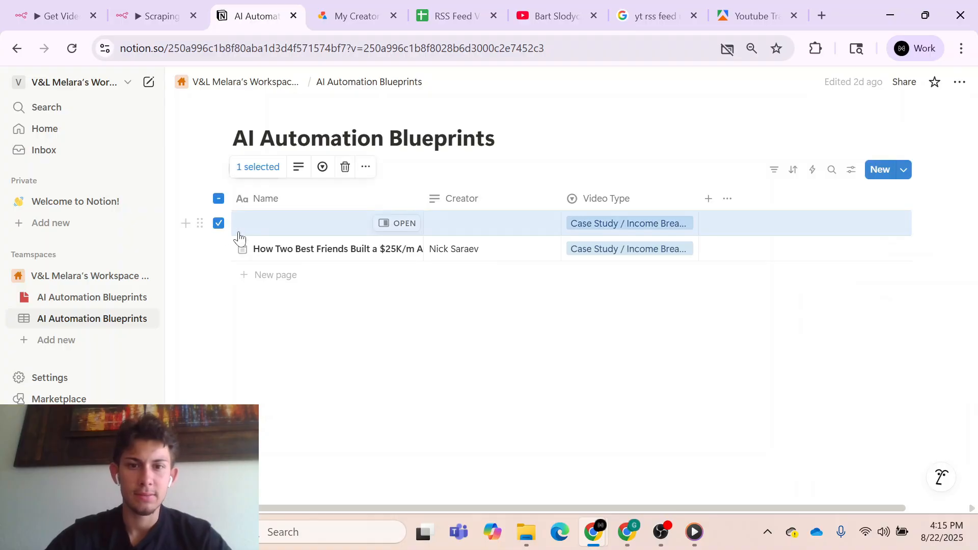
left_click(345, 167)
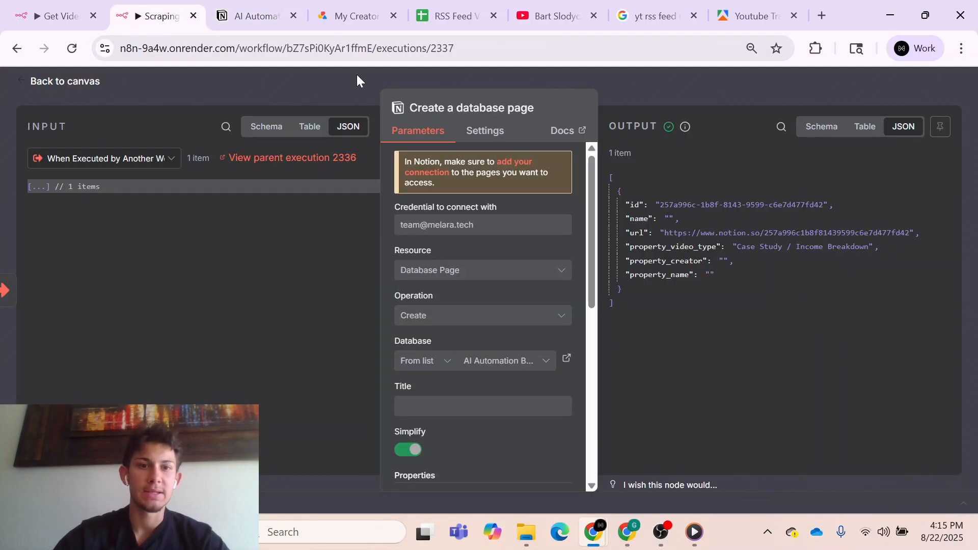
- Back in the n8n sub-workflow editor, pin the copied JSON as the output of the When Executed by Another Workflow trigger
left_click(306, 90)
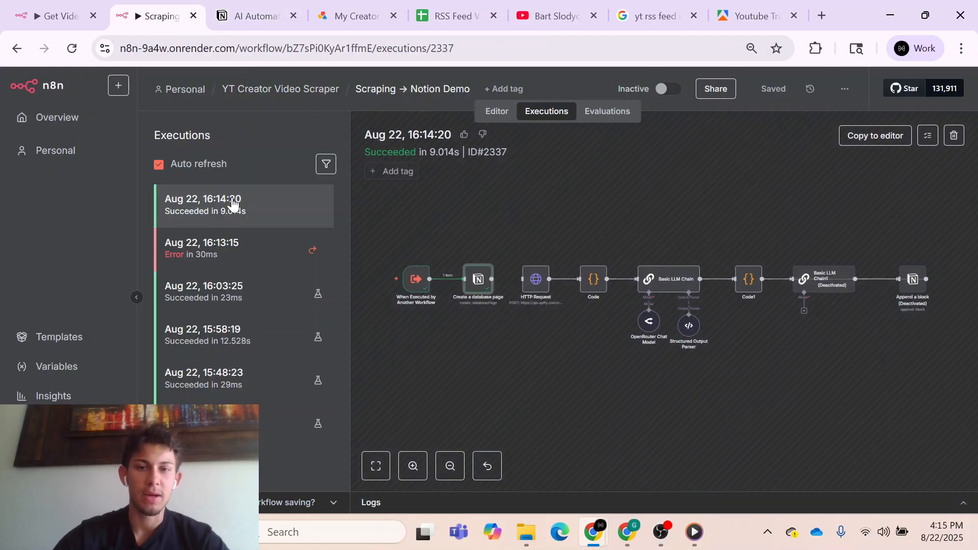
left_click(499, 115)
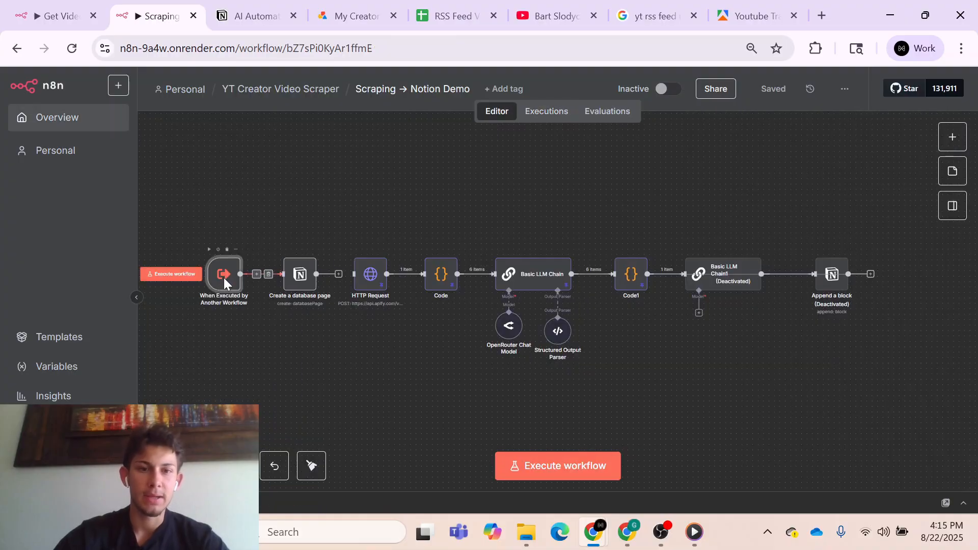
double_click(226, 277)
left_click(586, 316)
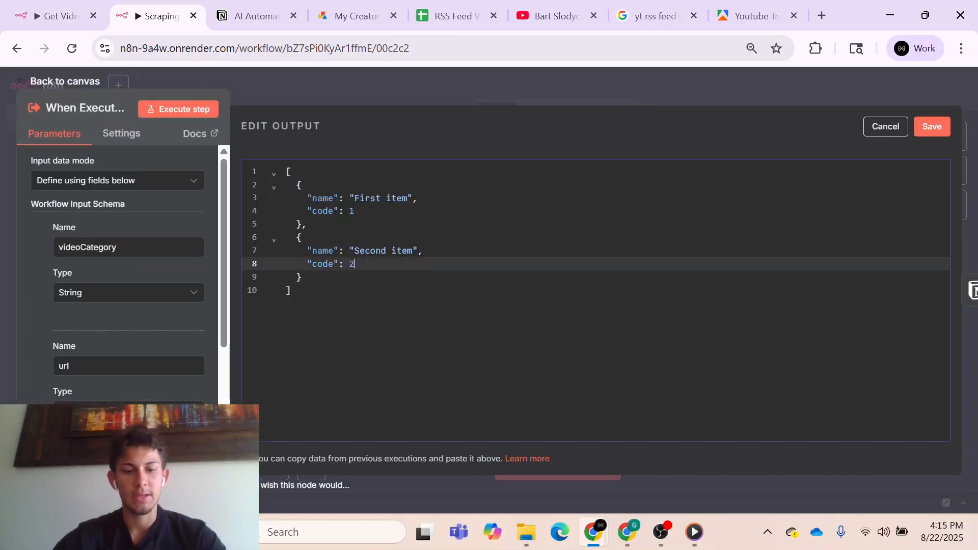
key("ctrl+a")
key("ctrl+v")
left_click(932, 126)
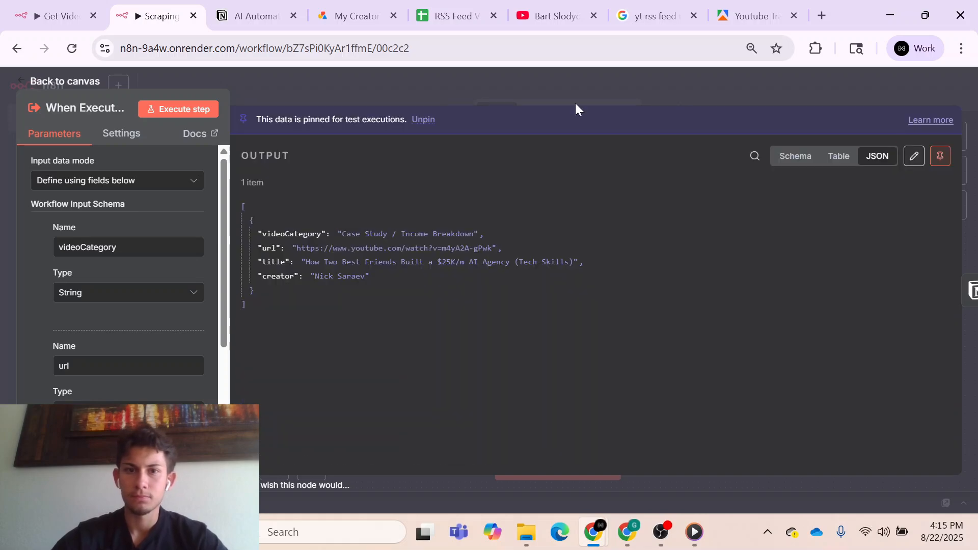
left_click(529, 94)
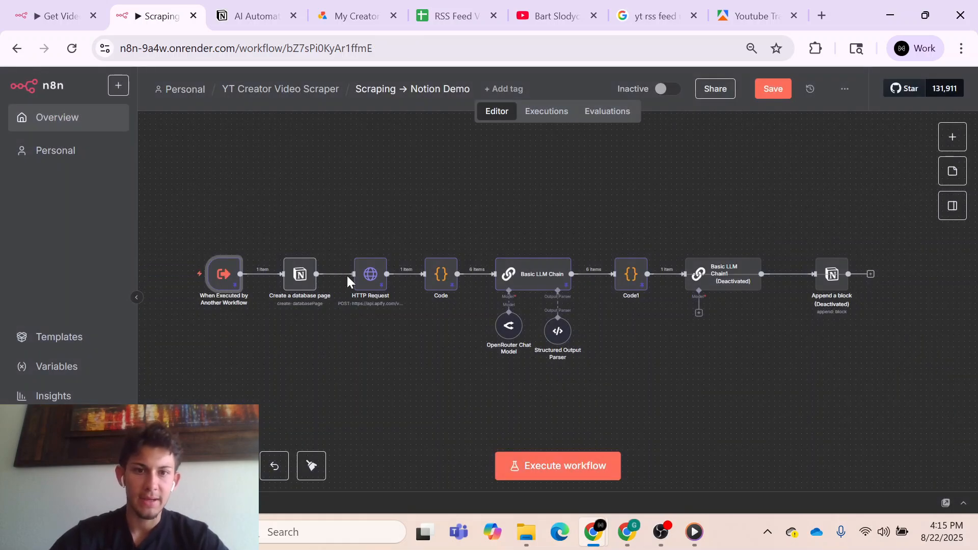
- Map the Create a database page node's Title to the trigger's title field, {{ $json.title }}
double_click(299, 280)
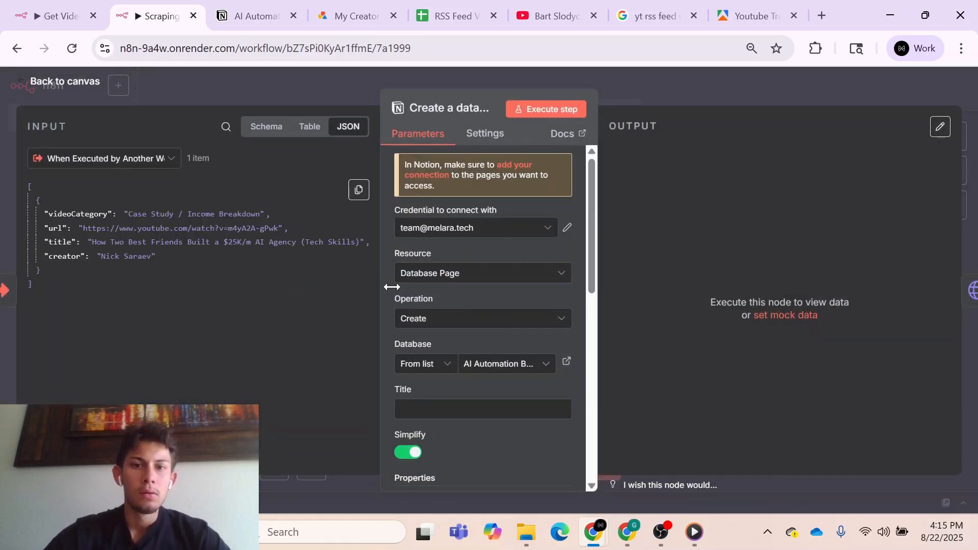
scroll(450, 333, "down", 2)
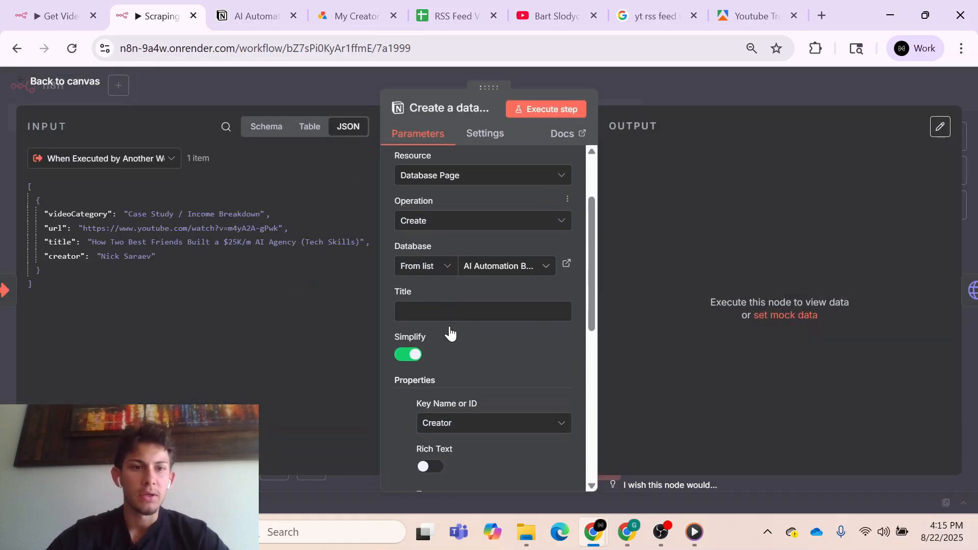
left_click(277, 129)
scroll(392, 244, "down", 1)
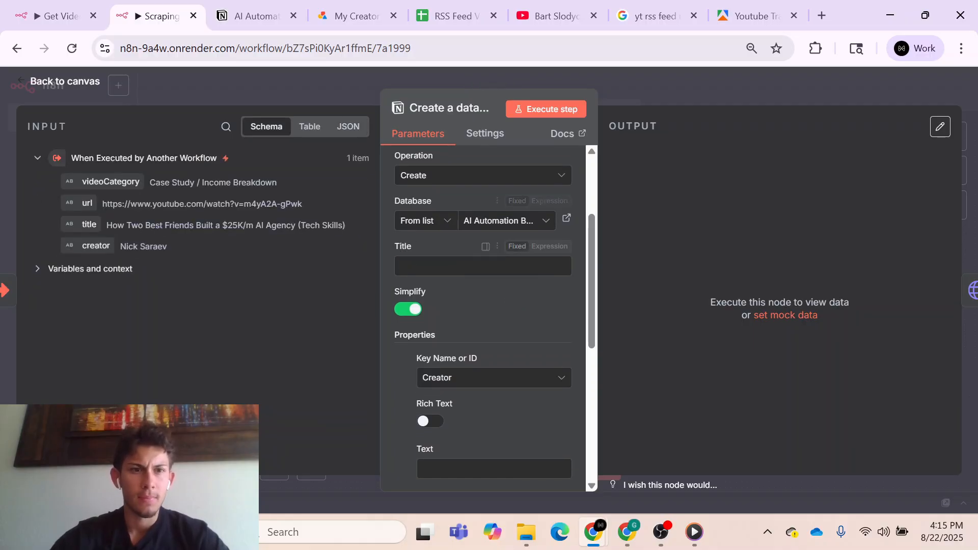
left_click_drag(89, 225, 410, 265)
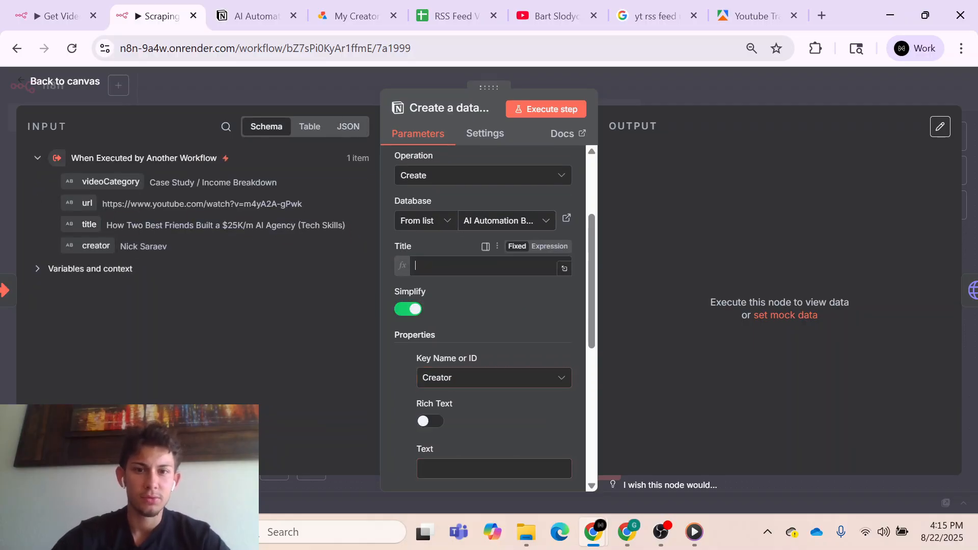
left_click(397, 402)
- Map the Creator property's text in the Create a database page node to {{ $json.creator }}
scroll(397, 403, "down", 3)
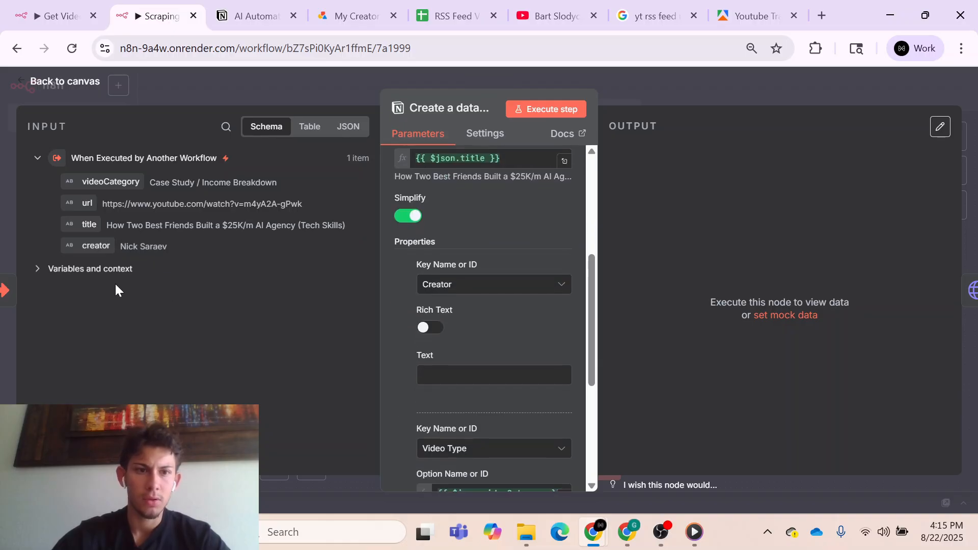
left_click_drag(89, 246, 423, 376)
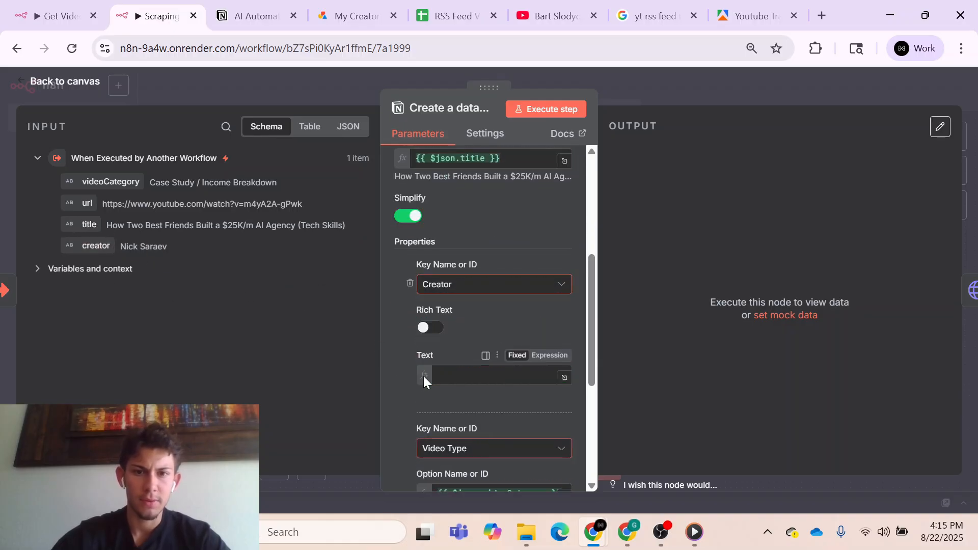
left_click(391, 388)
scroll(391, 396, "down", 4)
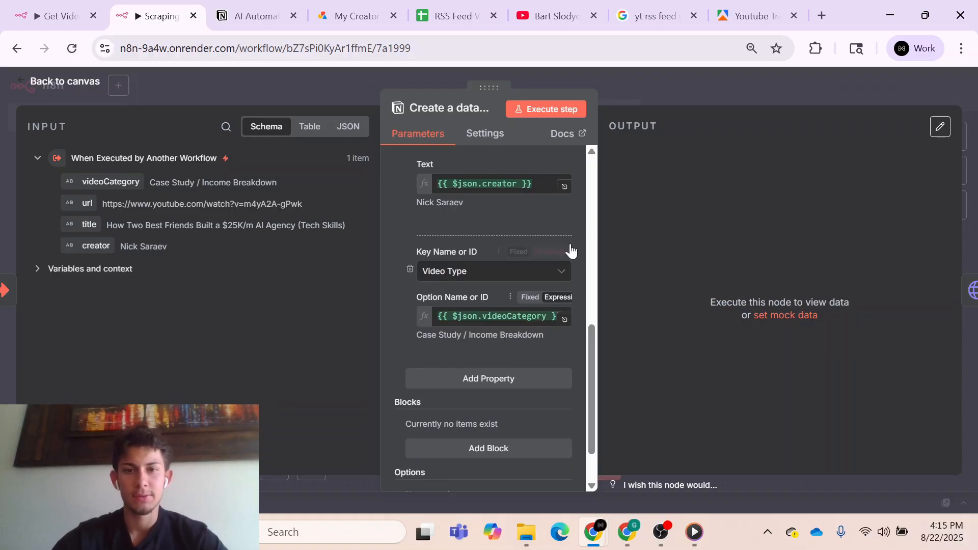
left_click(666, 89)
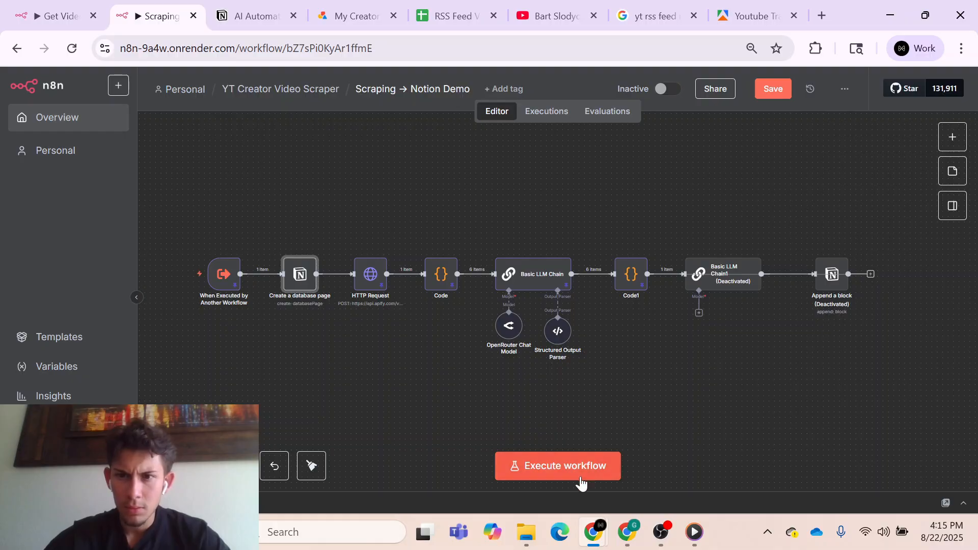
- Disconnect Basic LLM Chain1 from the Code1 node and execute the workflow
left_click(672, 274)
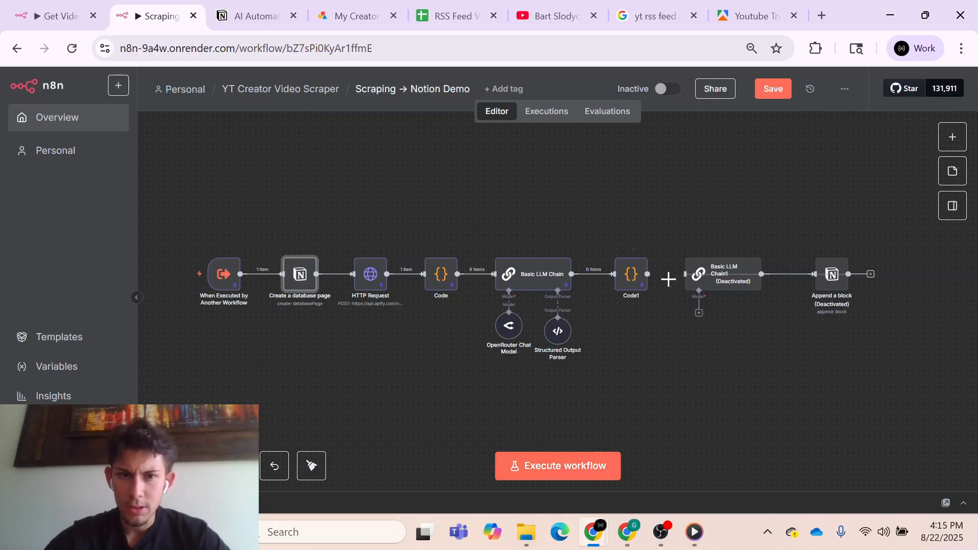
left_click(546, 471)
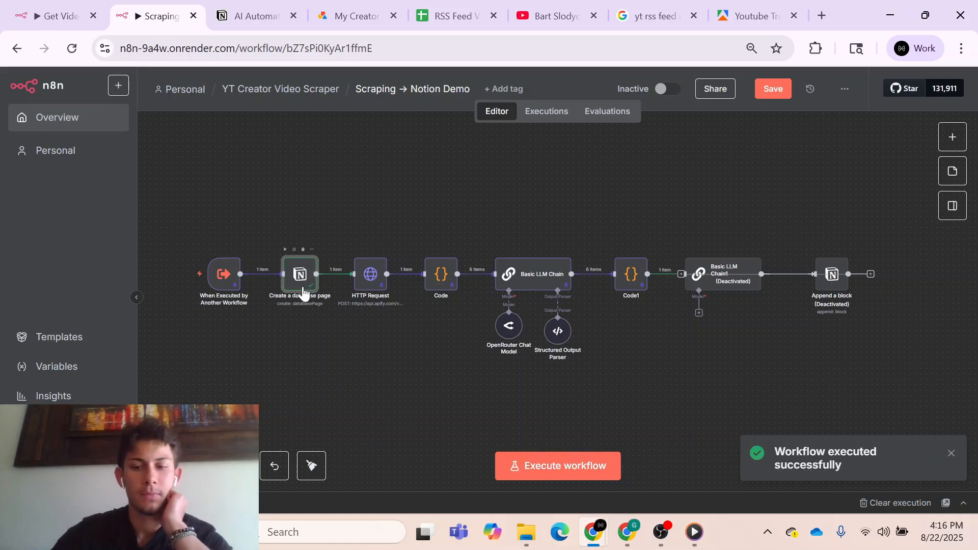
- Open the newly created page in the Notion AI Automation Blueprints database and check its title, Creator and Video Type properties
left_click(251, 16)
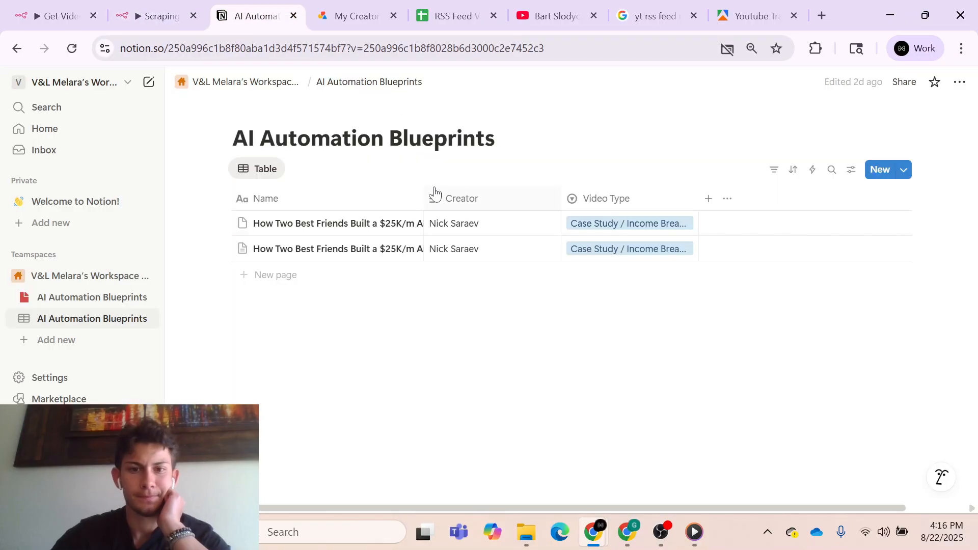
left_click(408, 224)
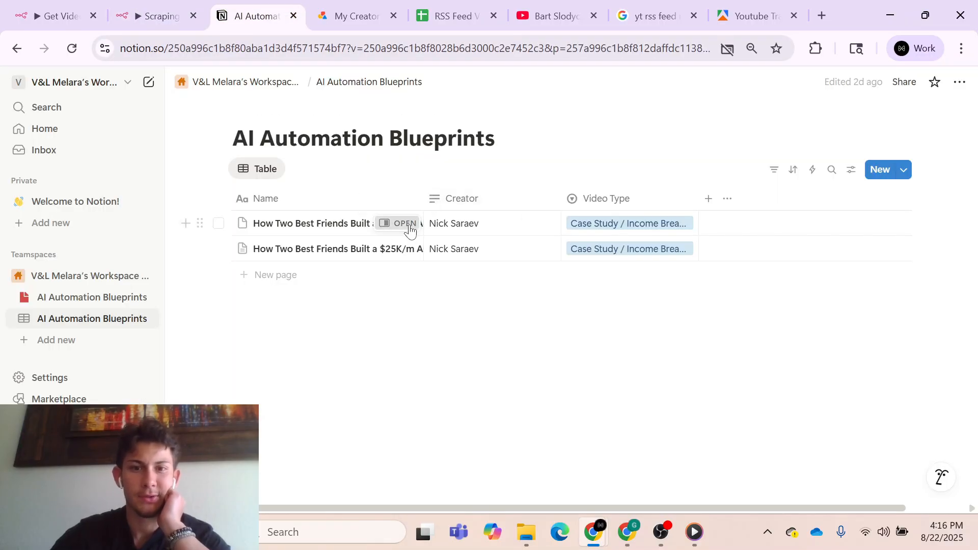
scroll(663, 310, "down", 1)
scroll(663, 310, "up", 1)
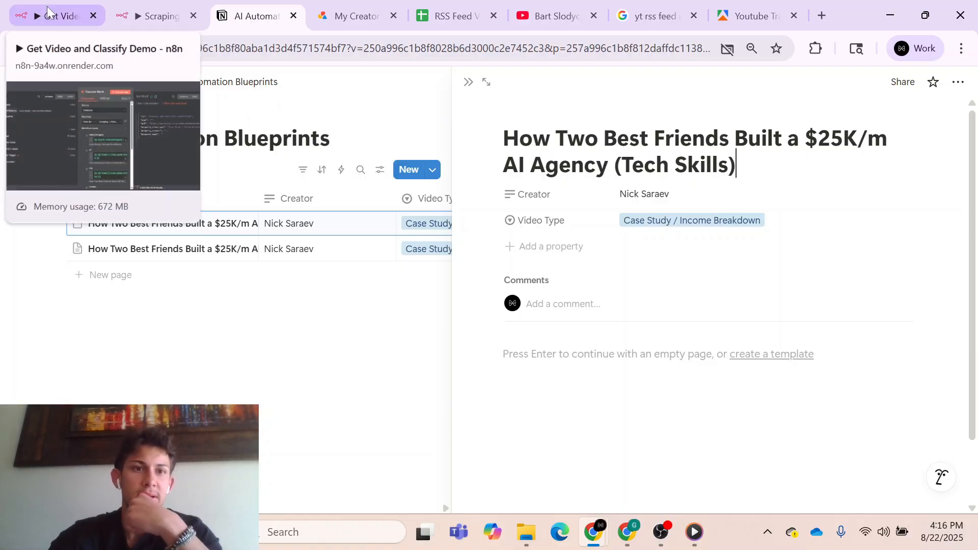
- Return to the n8n sub-workflow and review the Create a database page node's title, Creator and Video Type mappings
left_click(135, 14)
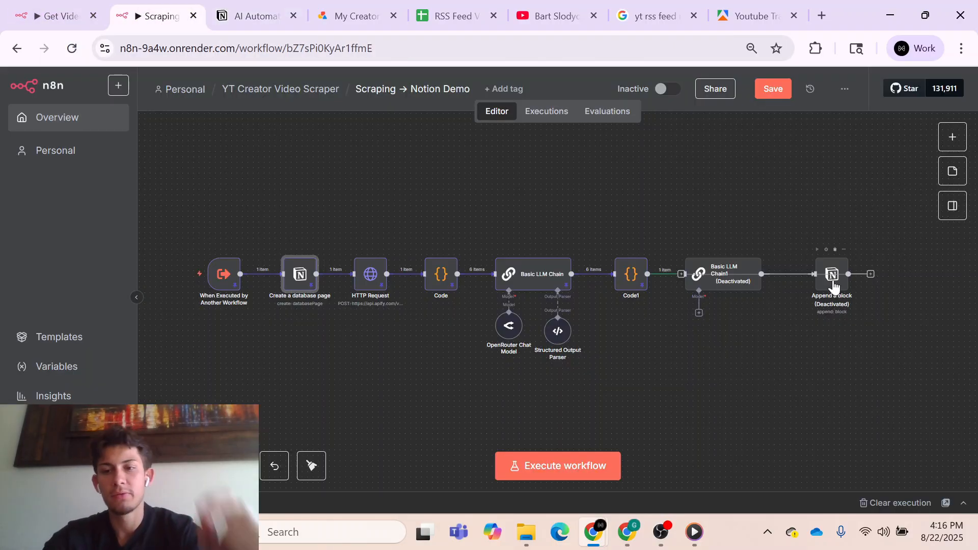
double_click(307, 275)
scroll(484, 397, "down", 5)
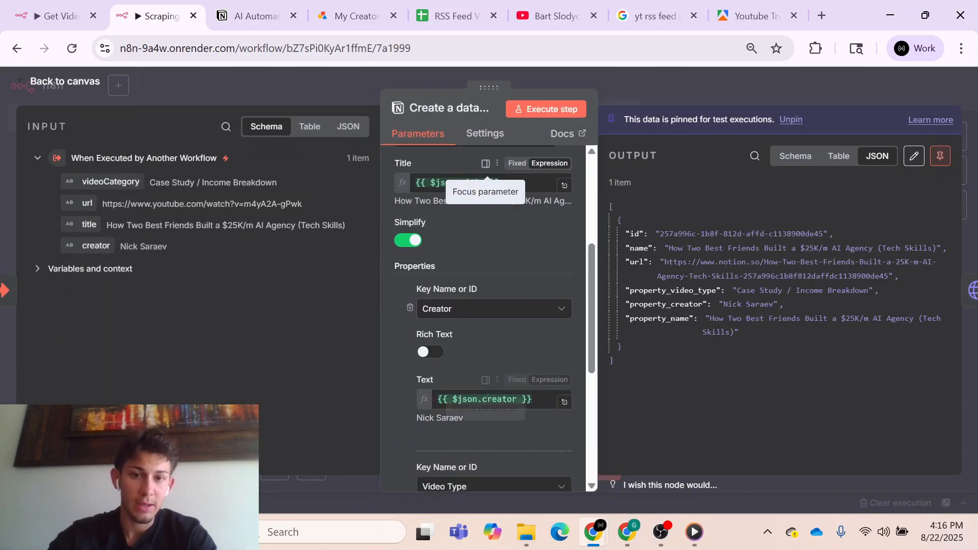
scroll(524, 332, "down", 3)
scroll(524, 335, "down", 4)
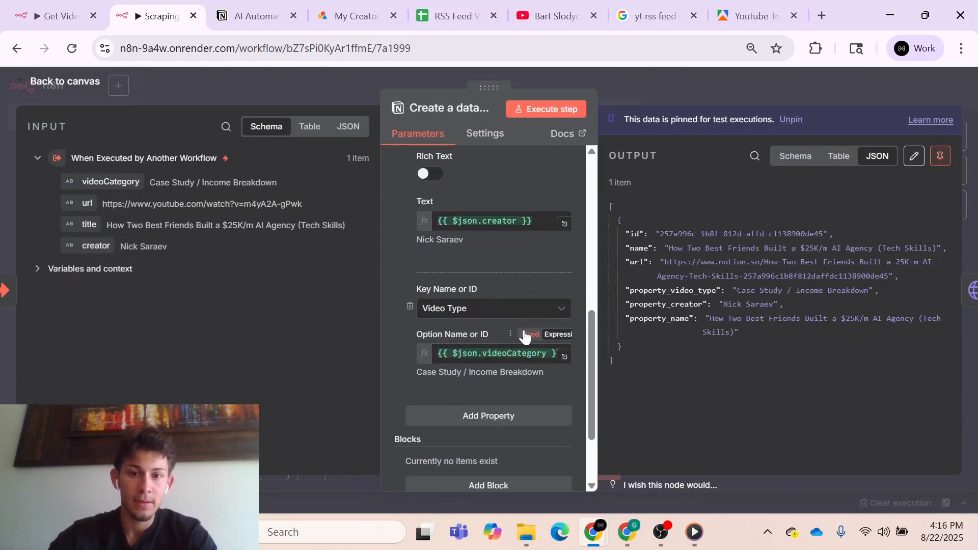
- Add a Paragraph block with Rich Text enabled to the Create a database page node
left_click(498, 388)
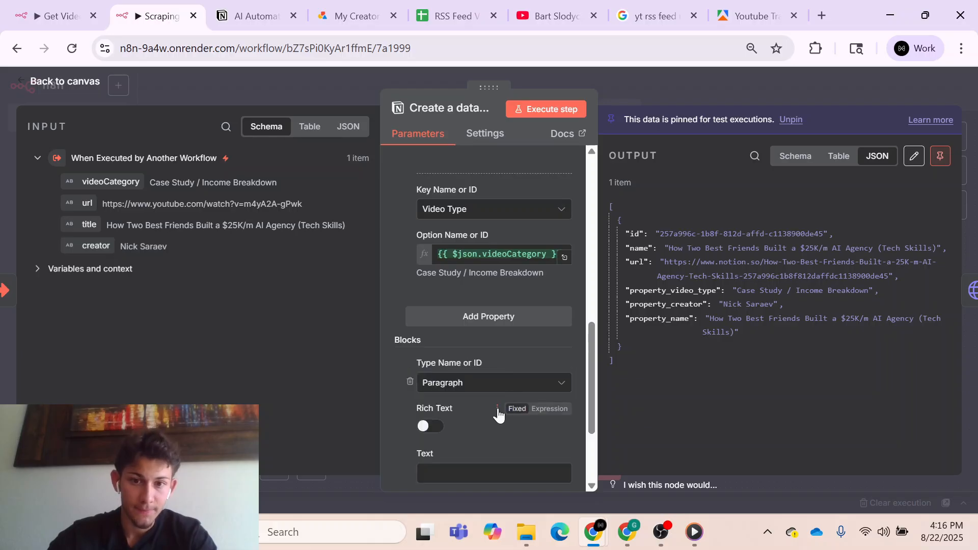
scroll(497, 411, "down", 2)
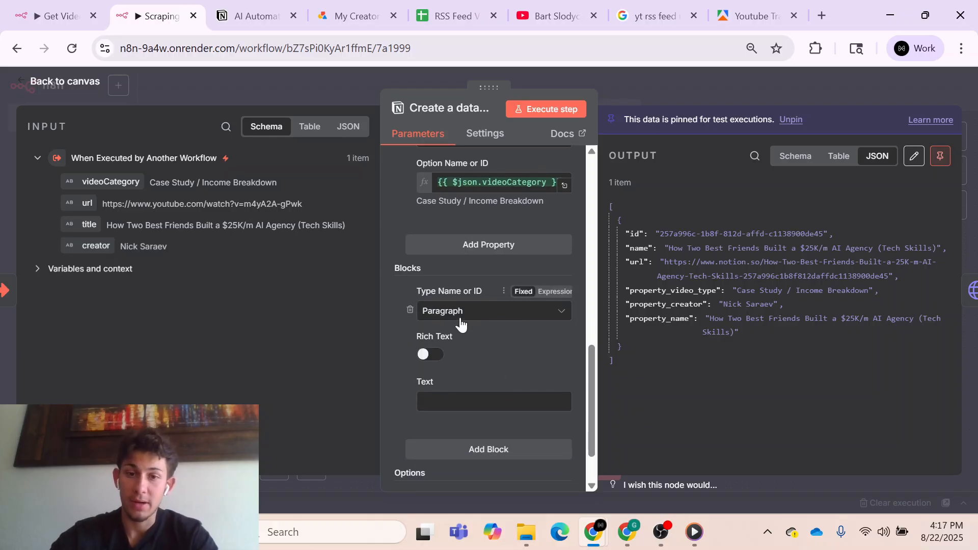
left_click(489, 315)
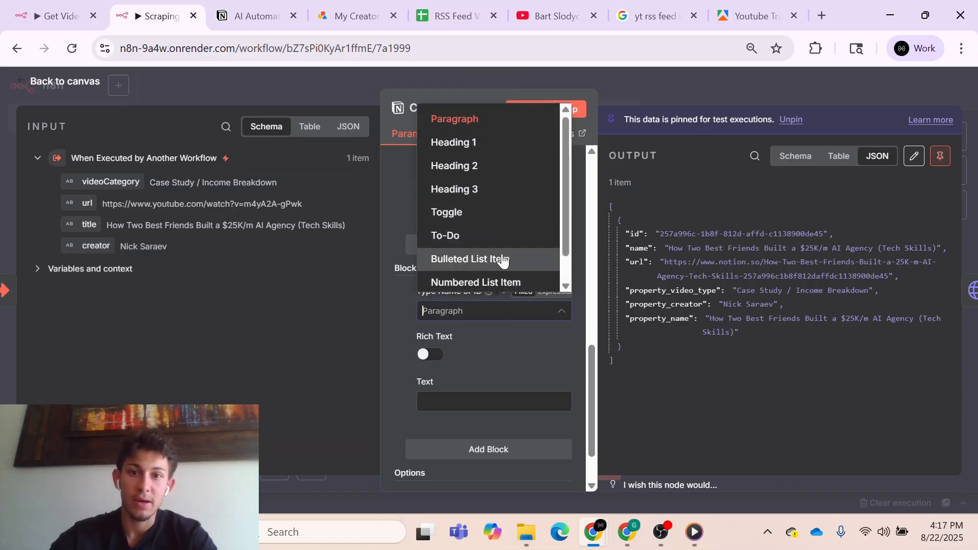
scroll(497, 258, "down", 1)
left_click(639, 376)
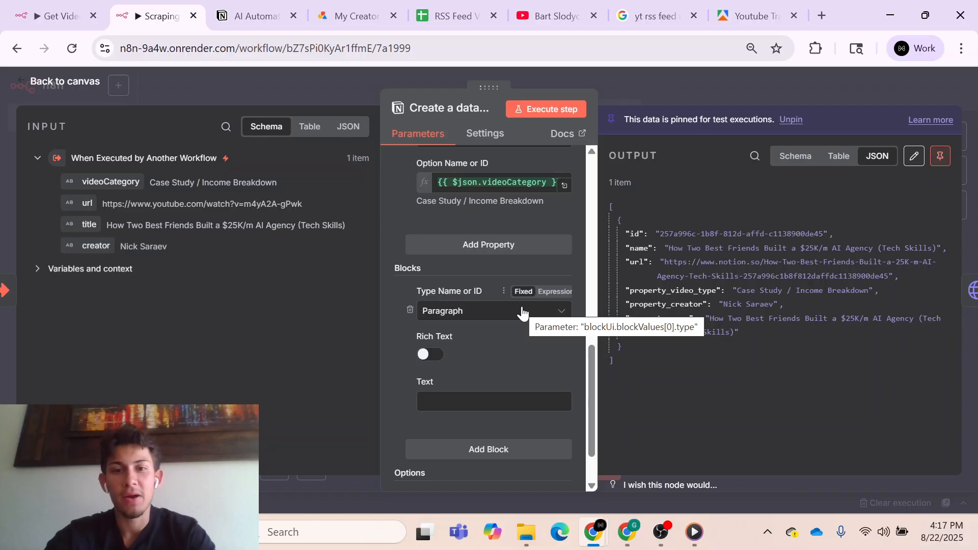
left_click(431, 355)
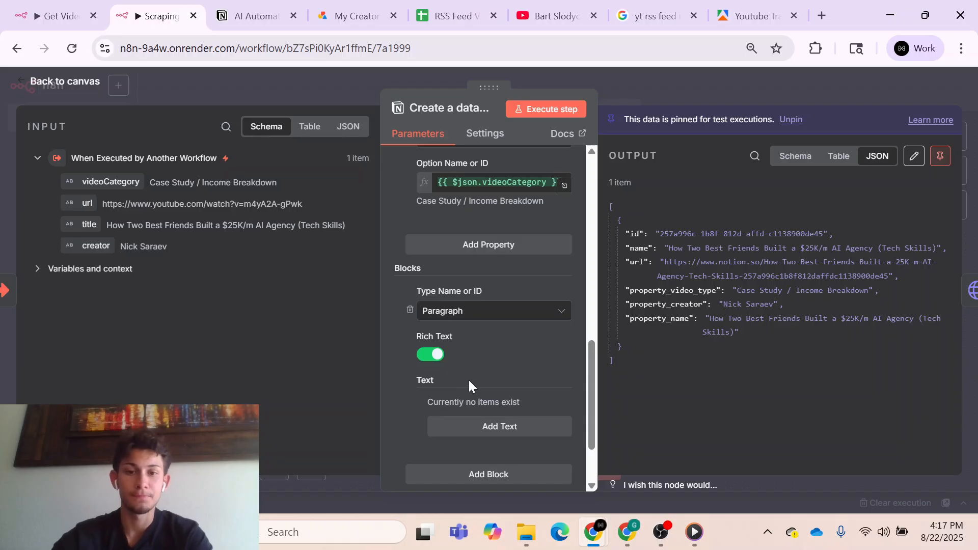
left_click(698, 79)
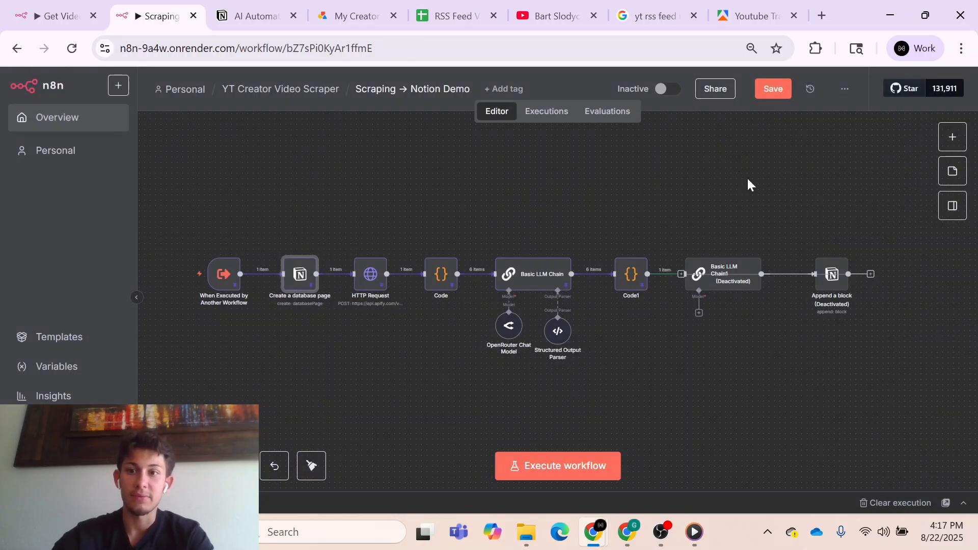
- Open the Code1 node and examine the merged blueprint's execution plan and gotchas in its JSON output
left_click(631, 277)
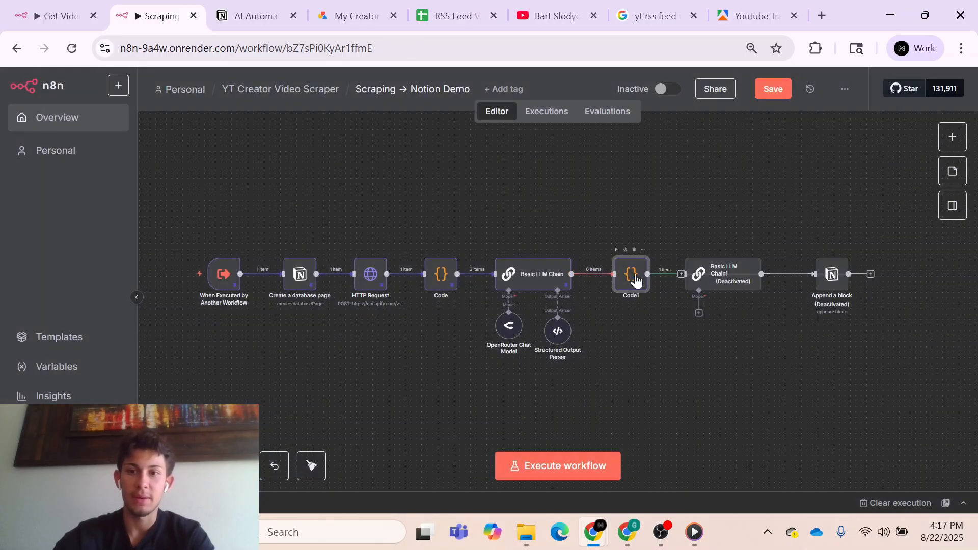
double_click(631, 278)
scroll(714, 328, "down", 15)
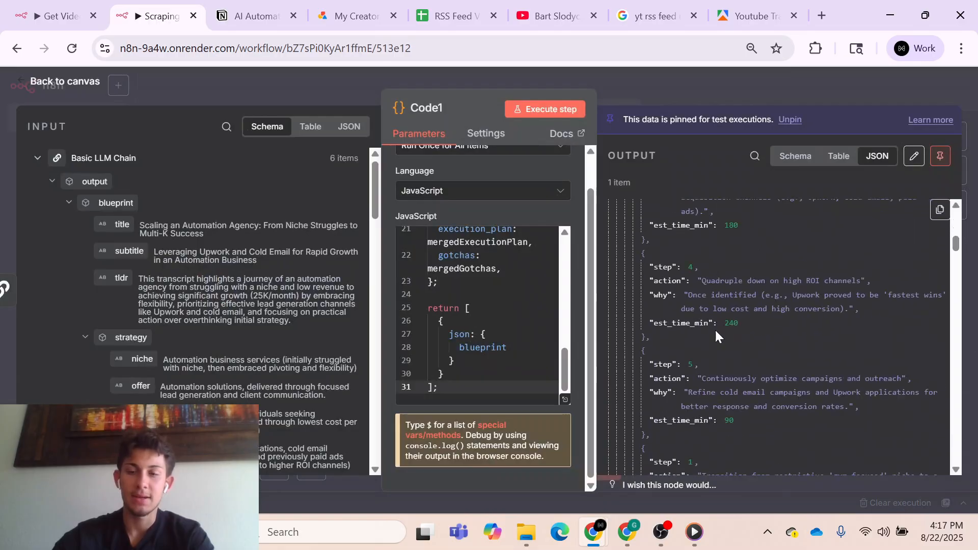
scroll(715, 331, "down", 20)
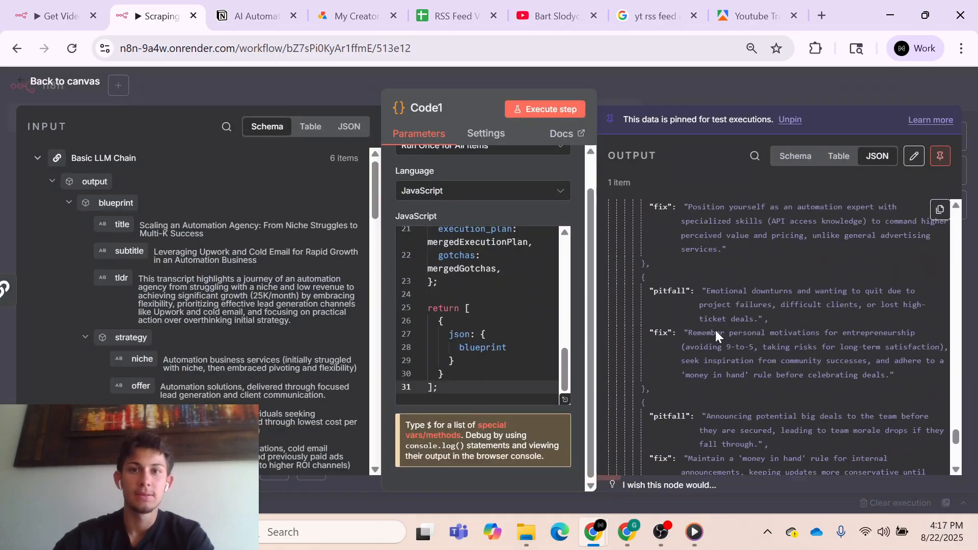
left_click(682, 84)
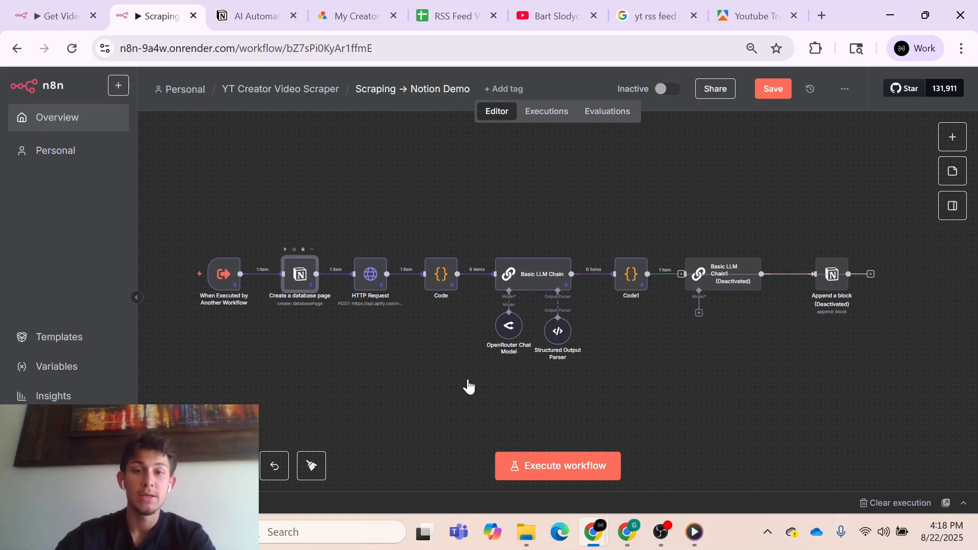
- Delete the Paragraph block from the Create a database page node and return to the canvas
key("Return")
scroll(487, 387, "down", 10)
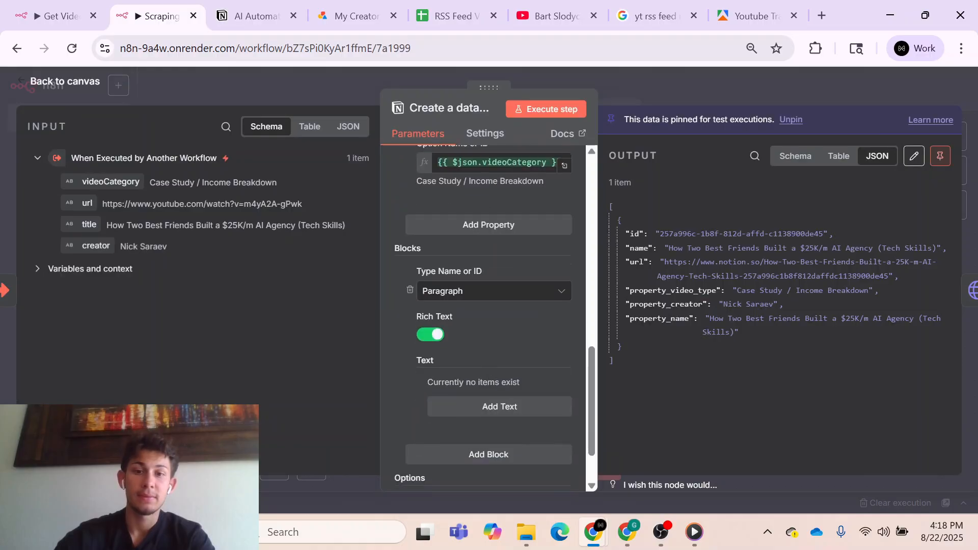
scroll(487, 387, "down", 1)
scroll(487, 387, "up", 2)
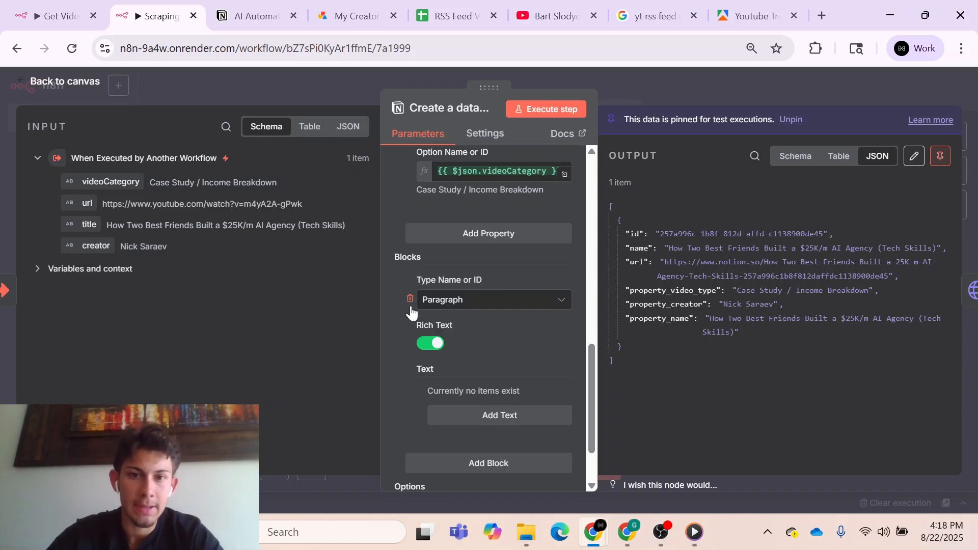
left_click(409, 298)
left_click(685, 83)
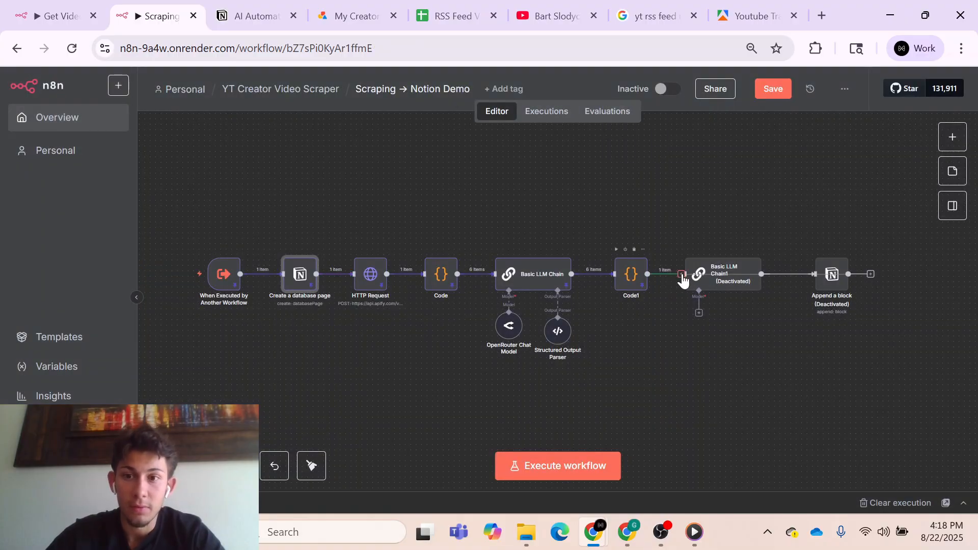
- Reconnect Code1 to Basic LLM Chain1 and reactivate the chain node
left_click_drag(682, 274, 686, 274)
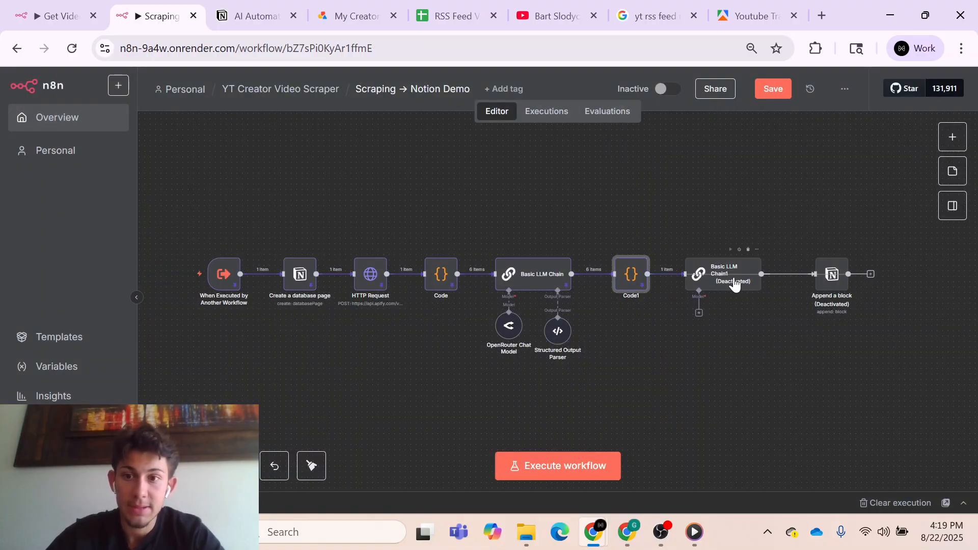
left_click(733, 284)
key("d")
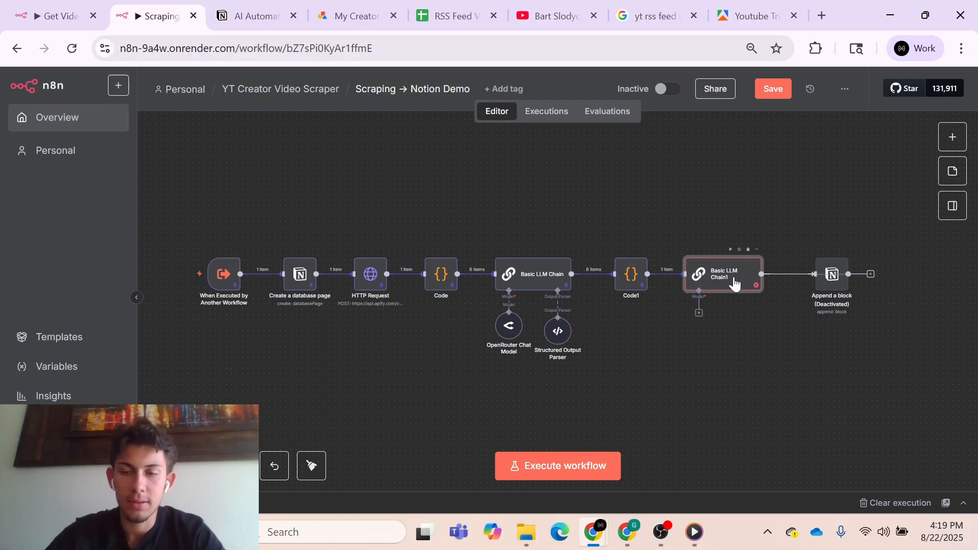
- Attach an OpenRouter Chat Model to Basic LLM Chain1 and select the openai/gpt-4o-mini model
left_click(699, 312)
scroll(787, 355, "down", 8)
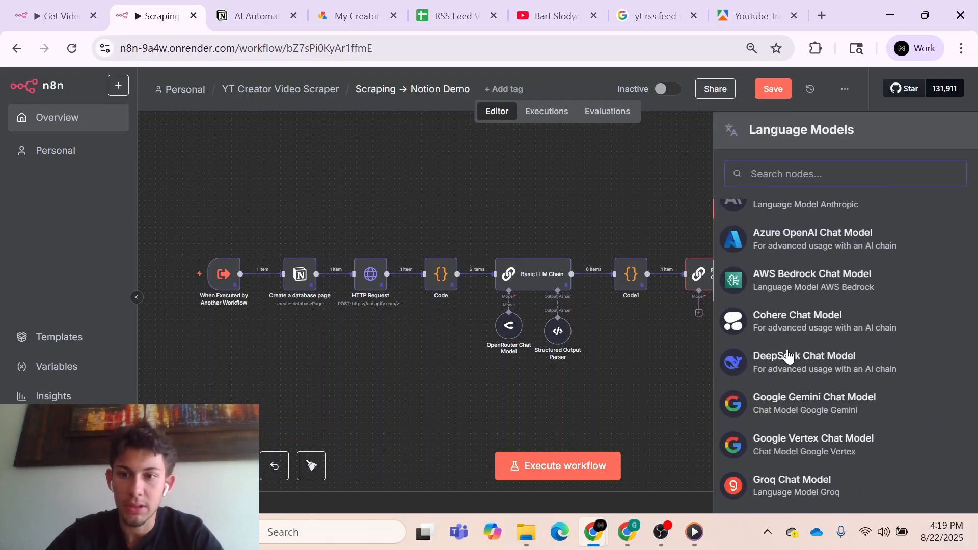
left_click(776, 309)
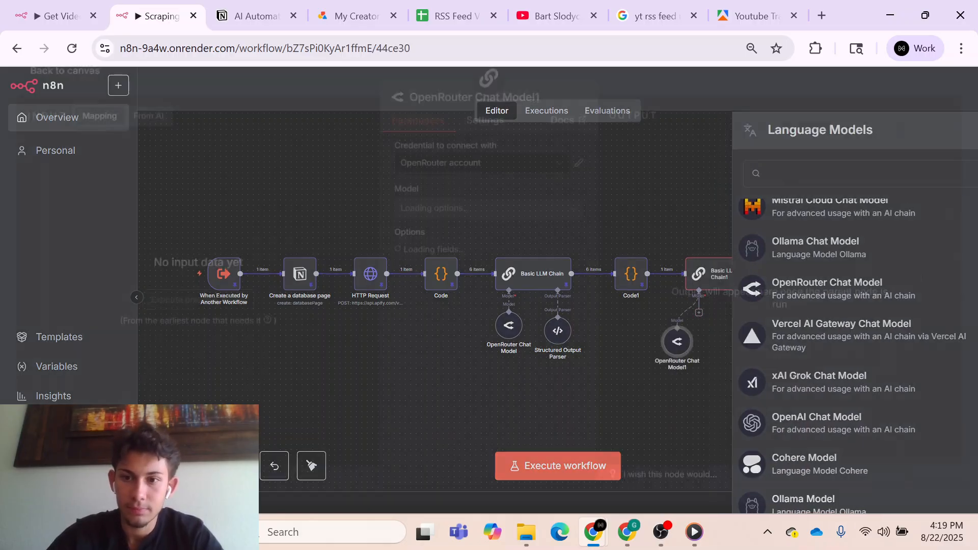
left_click(545, 227)
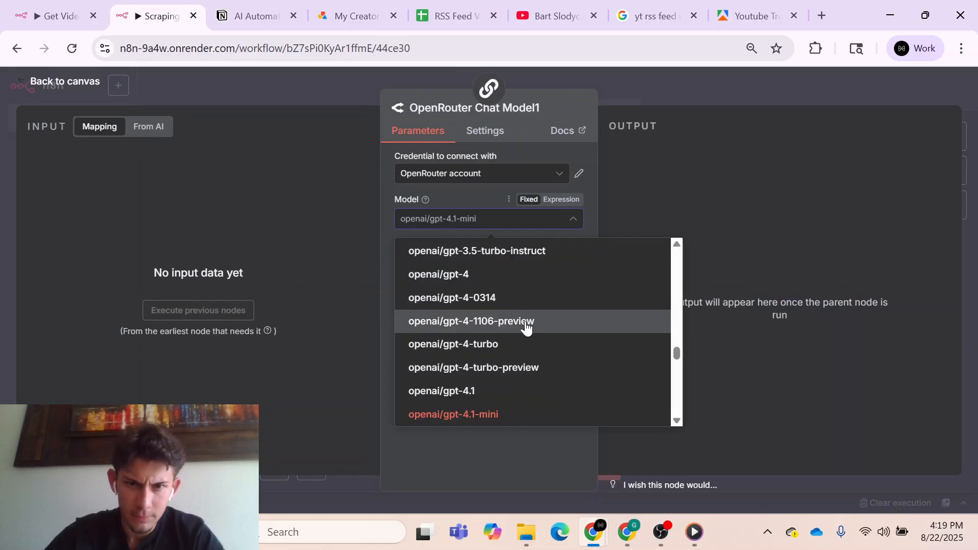
scroll(525, 328, "up", 5)
scroll(525, 329, "up", 3)
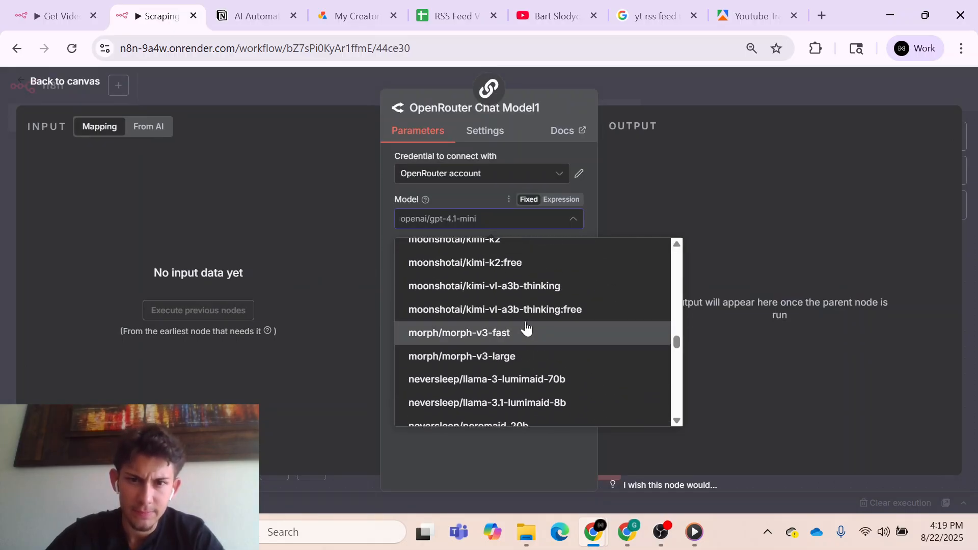
scroll(525, 329, "down", 12)
scroll(525, 328, "up", 2)
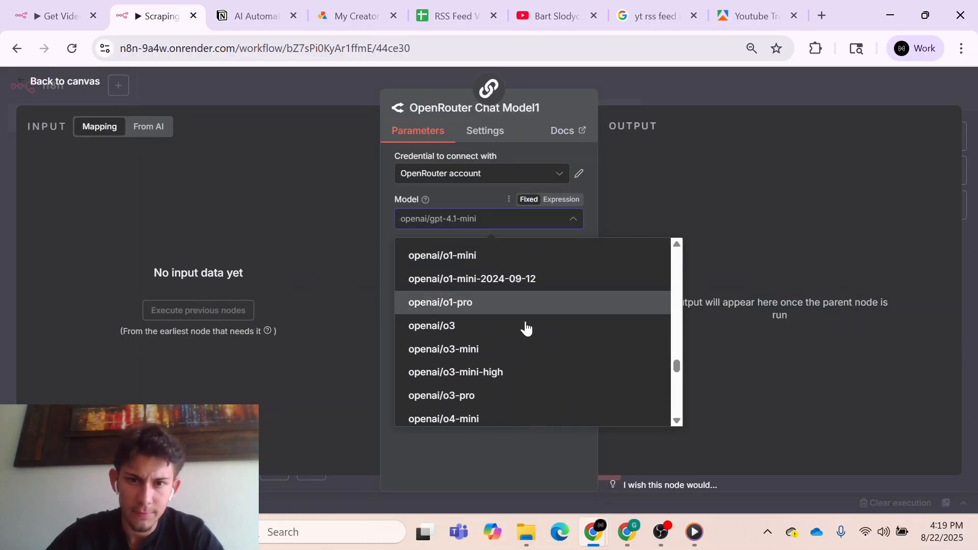
scroll(524, 327, "down", 2)
scroll(508, 368, "up", 3)
scroll(508, 367, "up", 7)
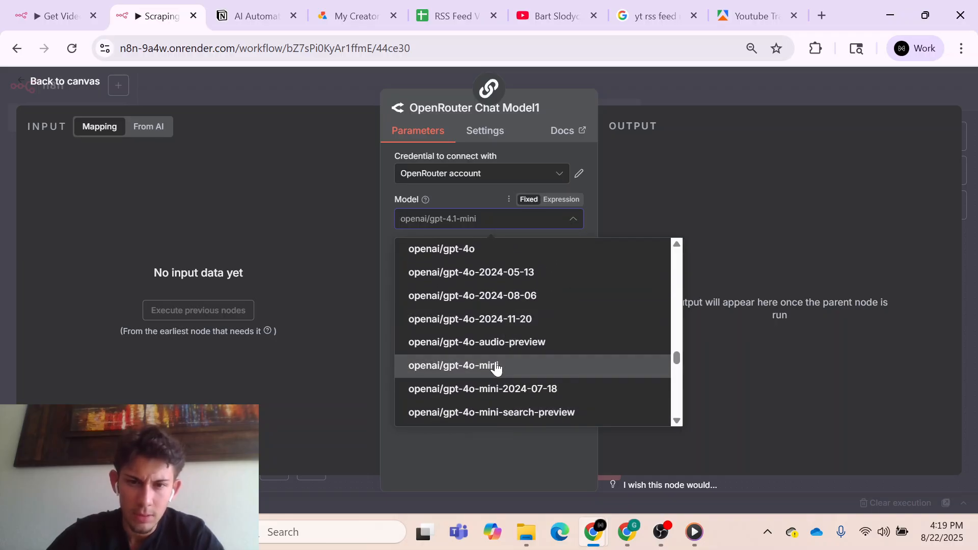
left_click(498, 366)
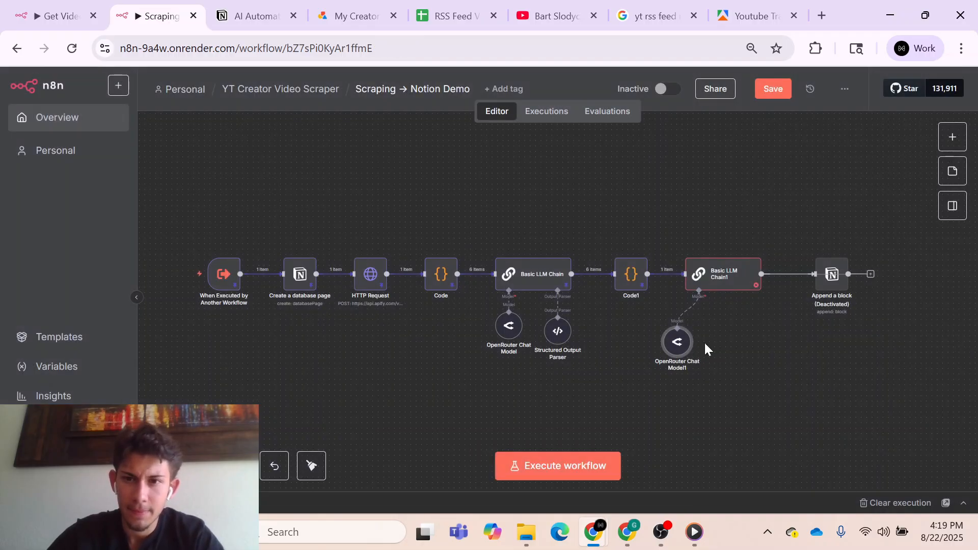
- Open Basic LLM Chain1 and review its blueprint user prompt and System message field
left_click(733, 280)
double_click(733, 280)
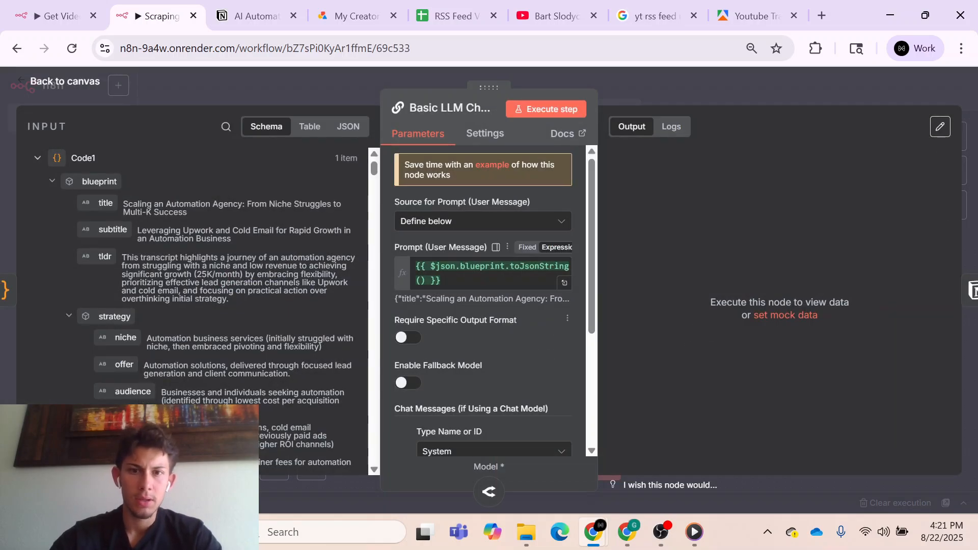
scroll(460, 336, "down", 4)
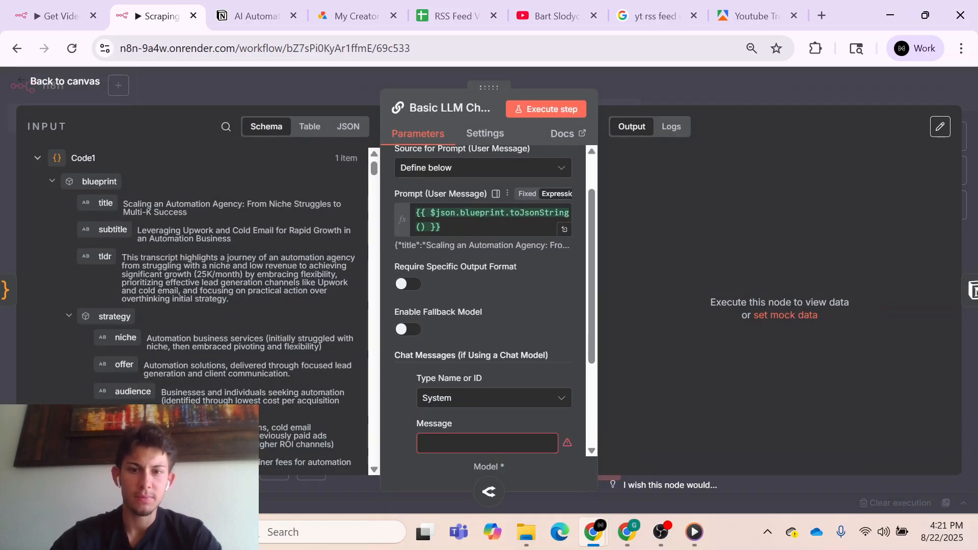
scroll(460, 336, "up", 2)
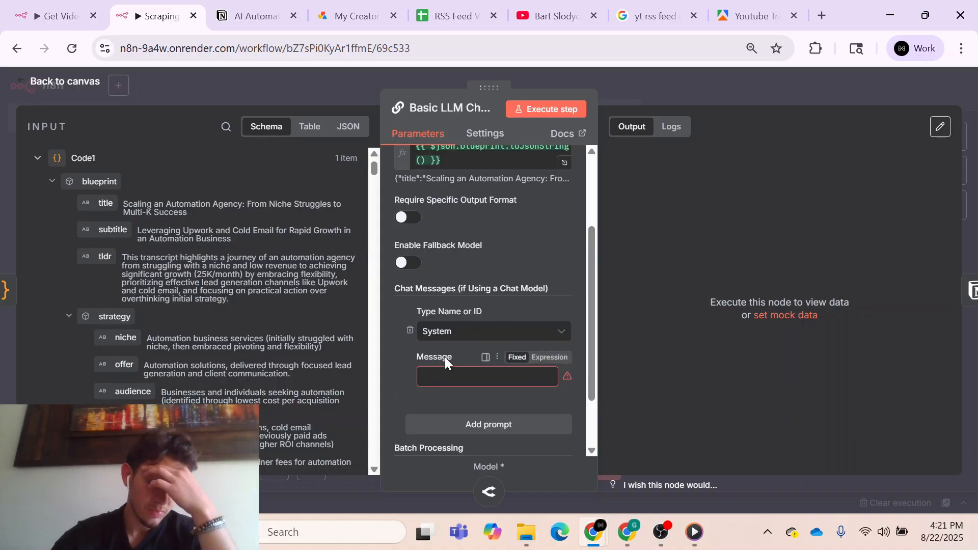
left_click(693, 96)
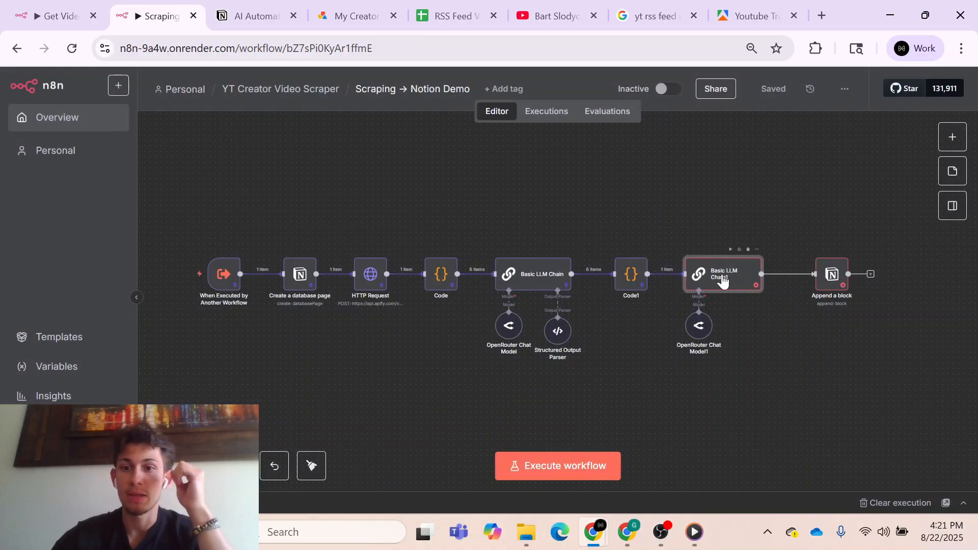
- Detach the OpenRouter model from Basic LLM Chain1 and inspect the chain's prompt expression and chat message settings
left_click_drag(698, 325, 693, 373)
left_click(696, 326)
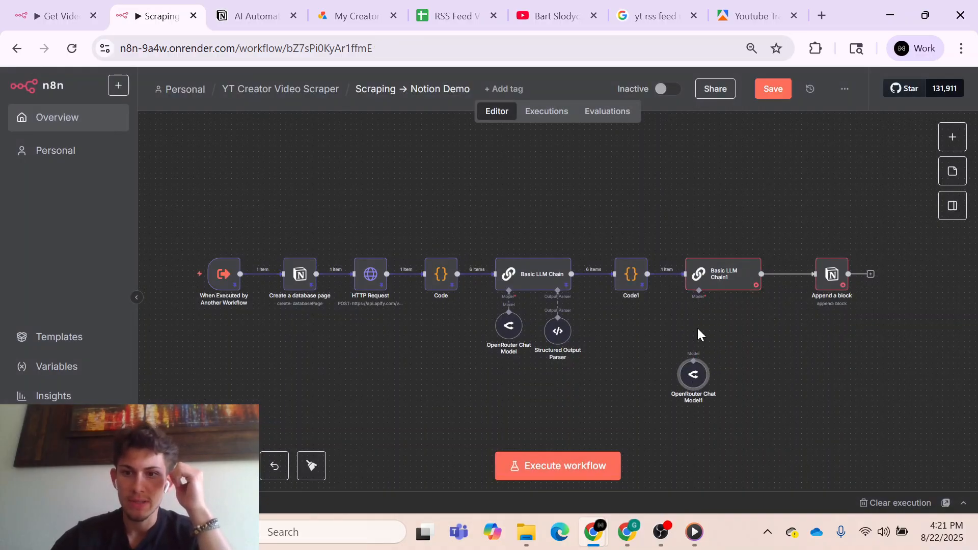
double_click(737, 279)
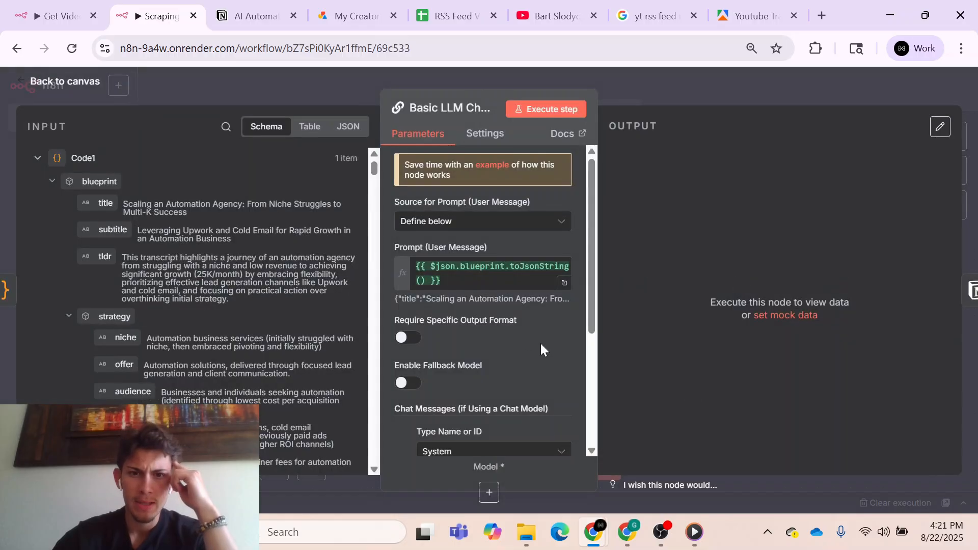
left_click(481, 253)
key("ctrl+a")
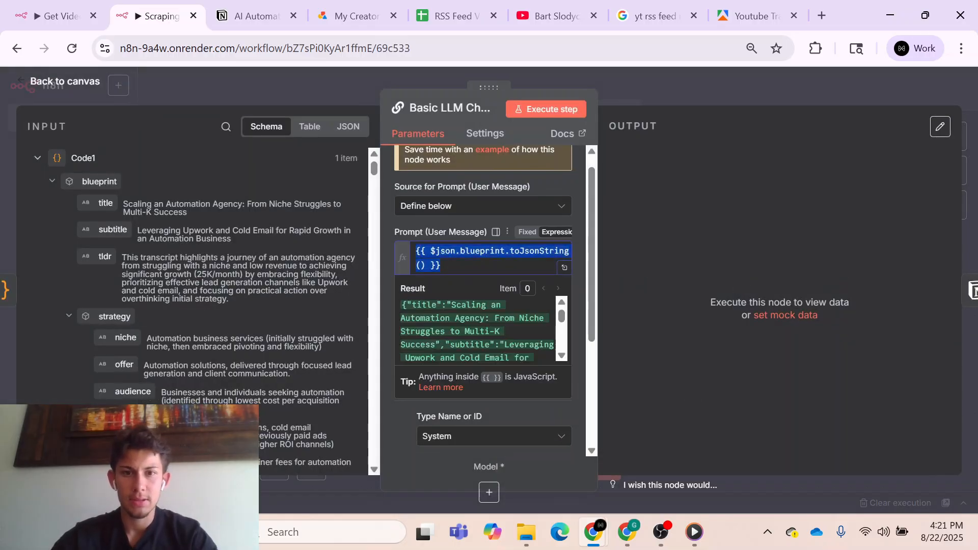
left_click(558, 402)
scroll(558, 402, "down", 3)
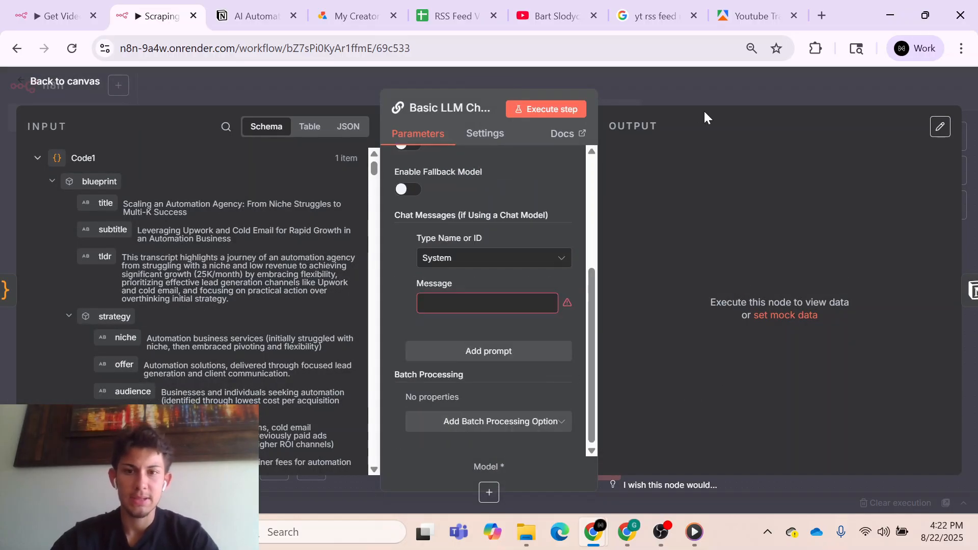
key("Escape")
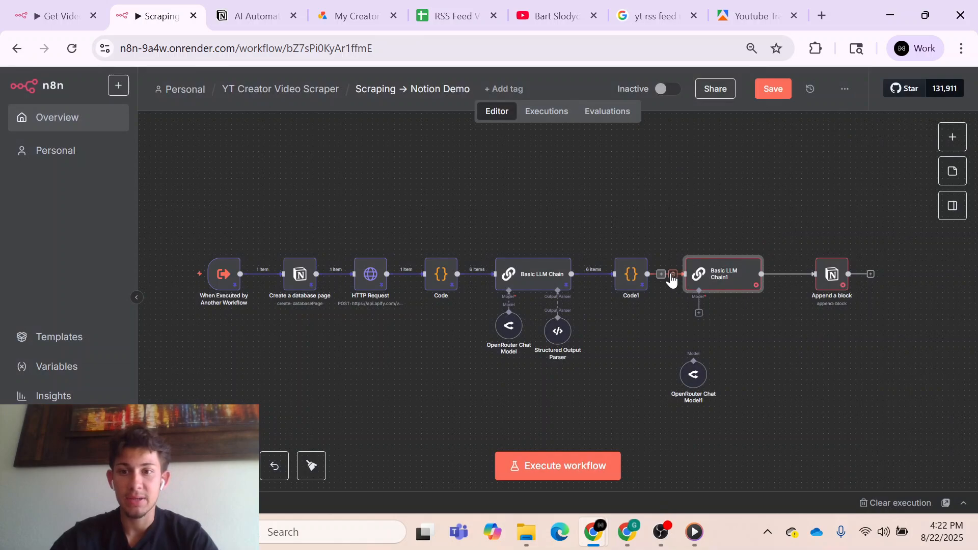
- Try removing Basic LLM Chain1 from between Code1 and Append a block, and undo the removal and the model's disconnection
left_click(793, 275)
key("Delete")
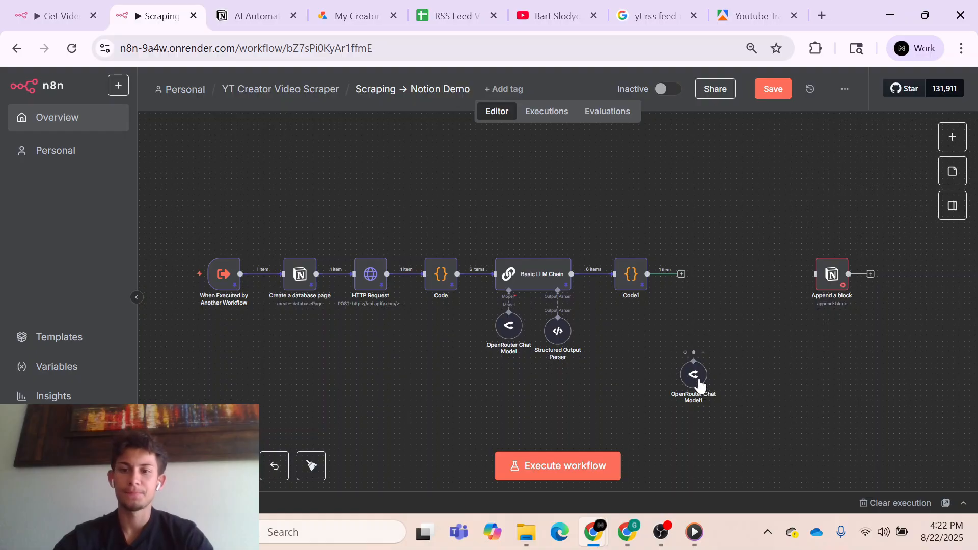
key("ctrl+z")
key("ctrl+z")
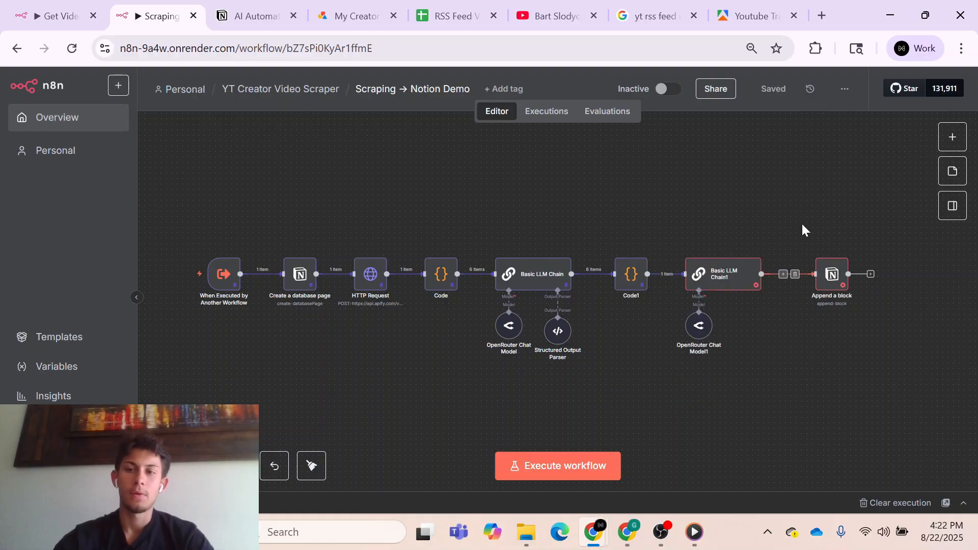
- Reopen Basic LLM Chain1 to check its System message setup and return to the canvas
double_click(740, 279)
scroll(503, 340, "down", 3)
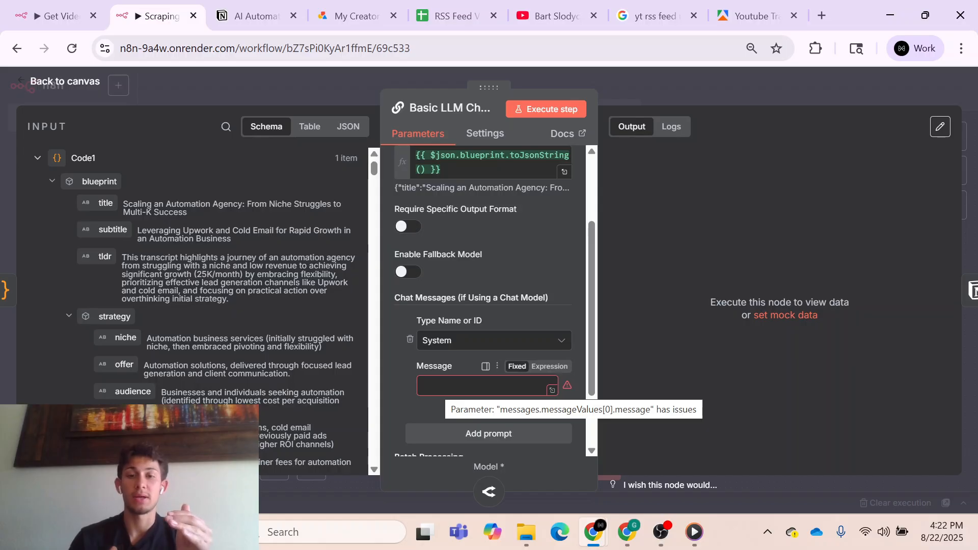
left_click(715, 87)
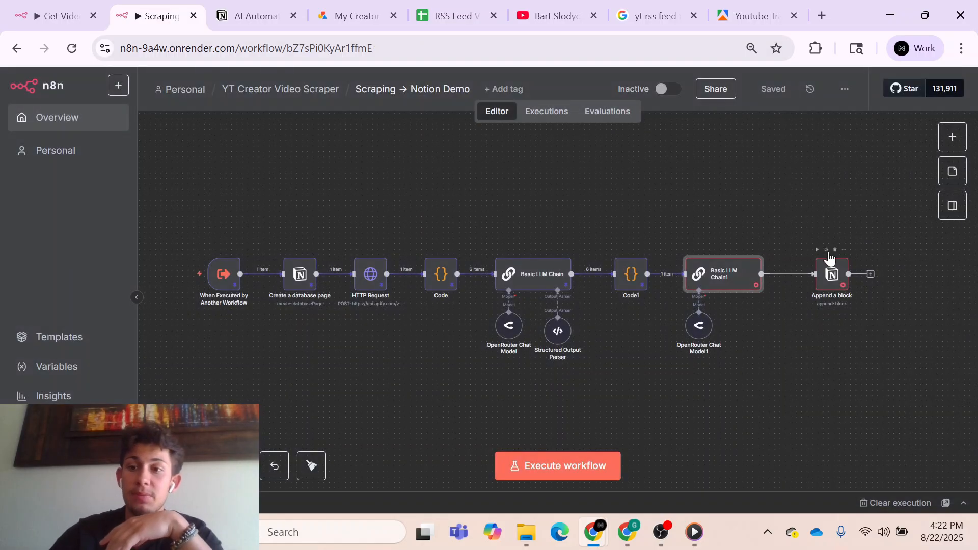
- Open the Append a block node, examine the available block types for its Paragraph block, and return to the canvas
double_click(831, 272)
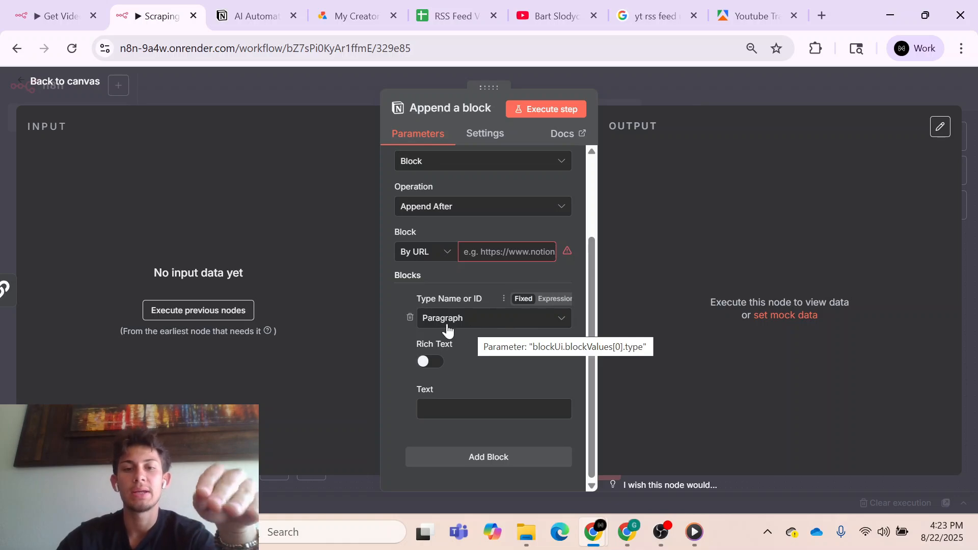
left_click(464, 321)
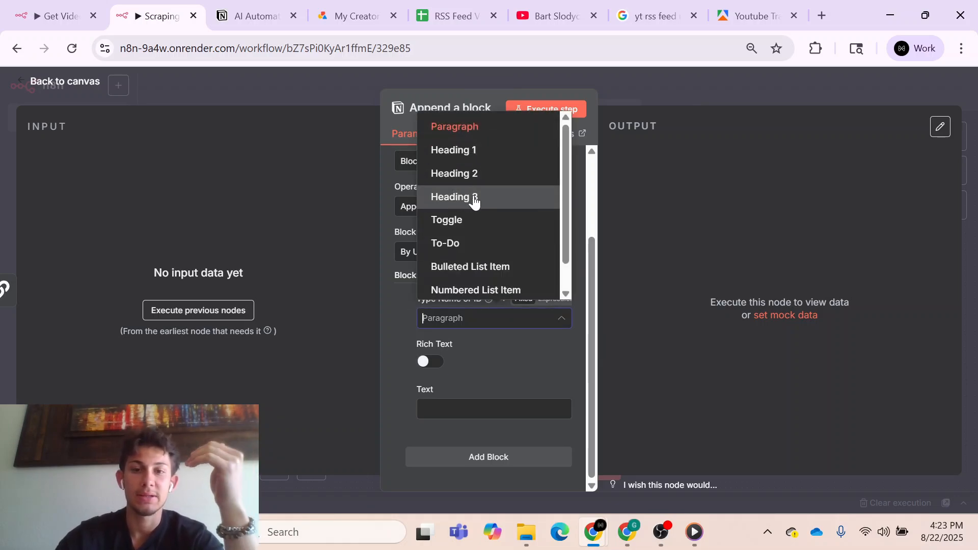
scroll(474, 200, "down", 1)
left_click(493, 349)
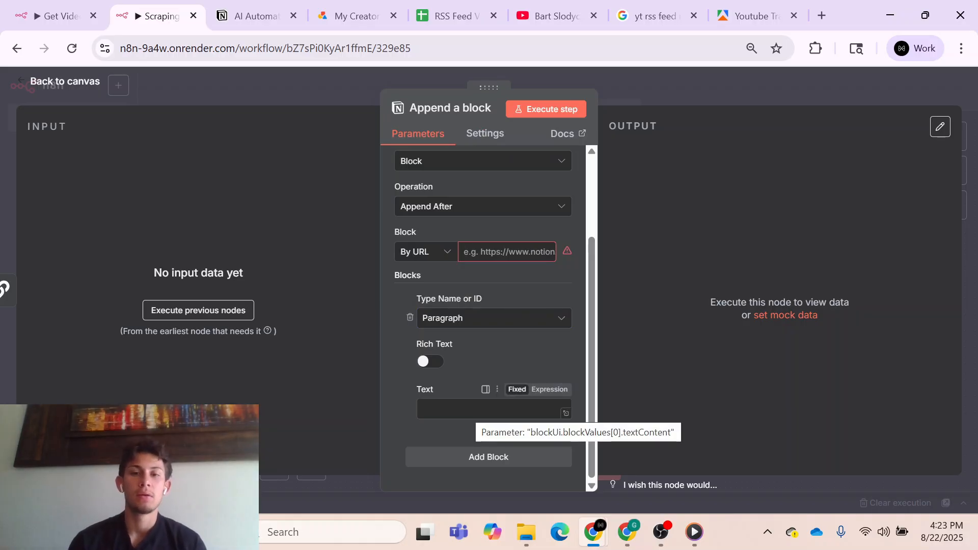
left_click(485, 321)
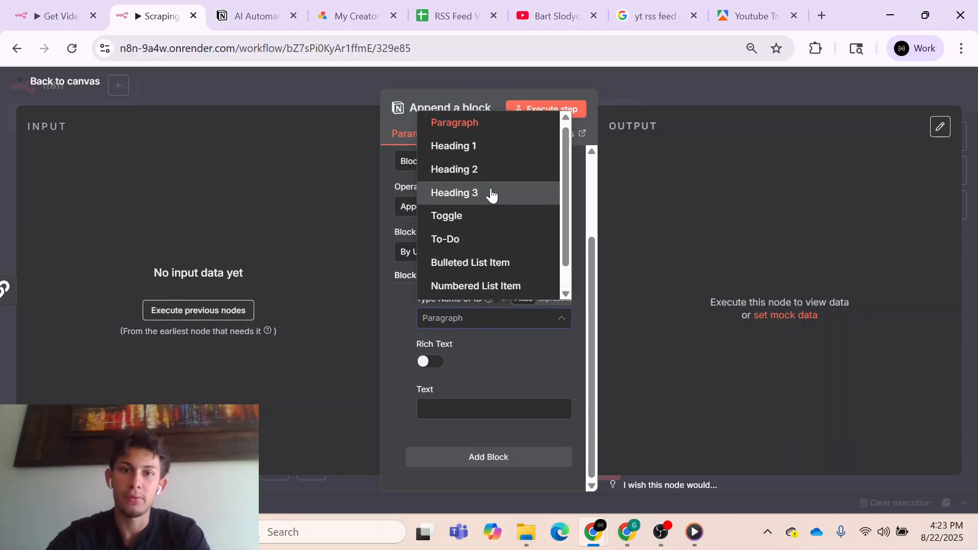
scroll(489, 192, "down", 1)
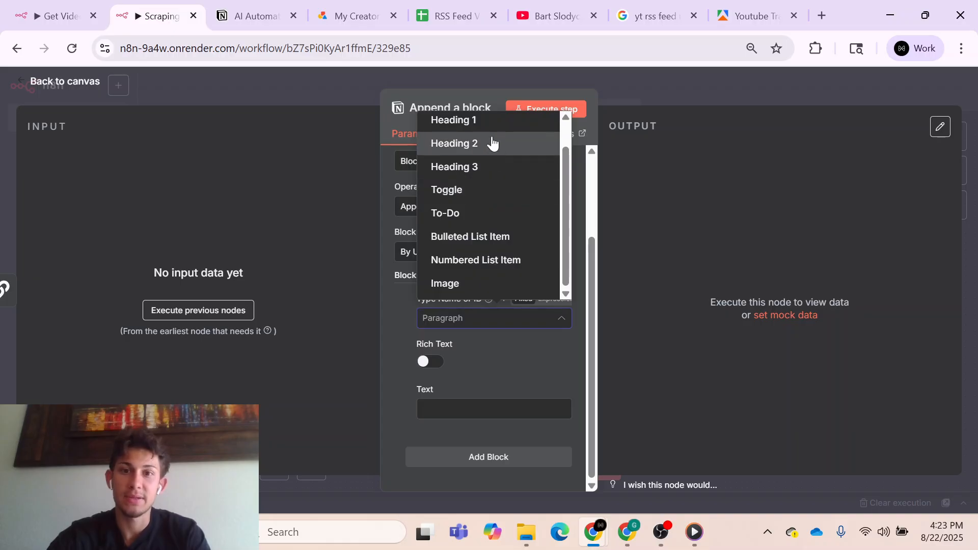
scroll(480, 141, "up", 1)
scroll(459, 204, "down", 1)
left_click(401, 305)
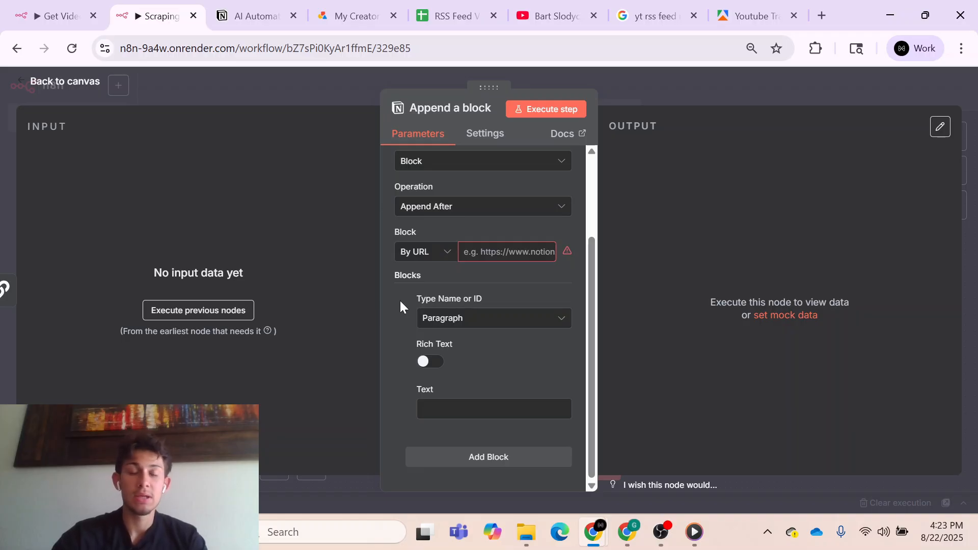
left_click(670, 93)
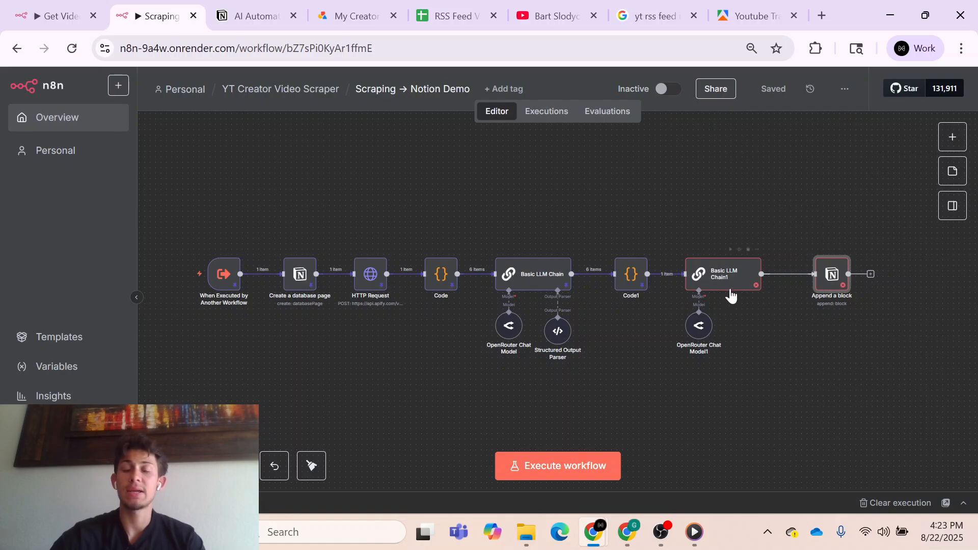
- Disconnect Basic LLM Chain1 from OpenRouter Chat Model1, Code1 and Append a block, and move it above the main flow
left_click(699, 304)
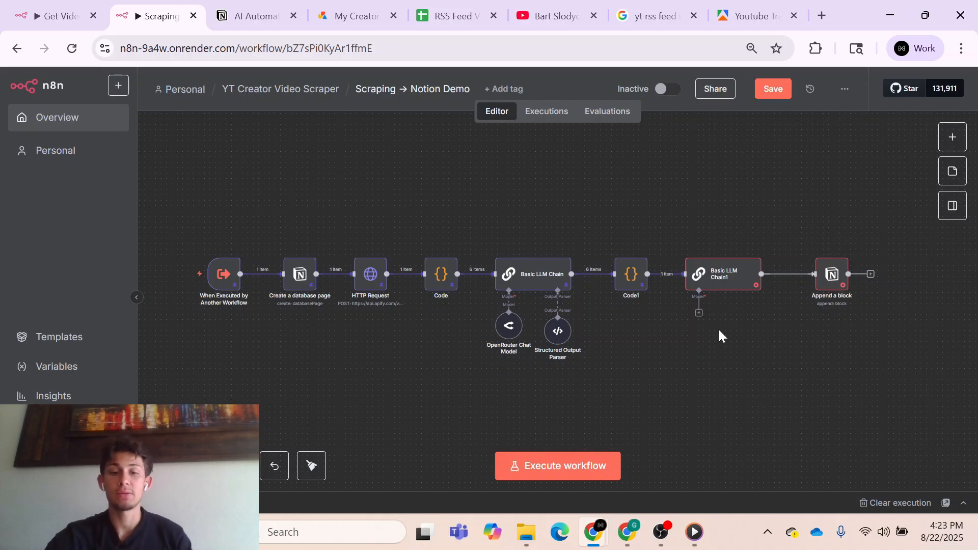
key("ctrl+z")
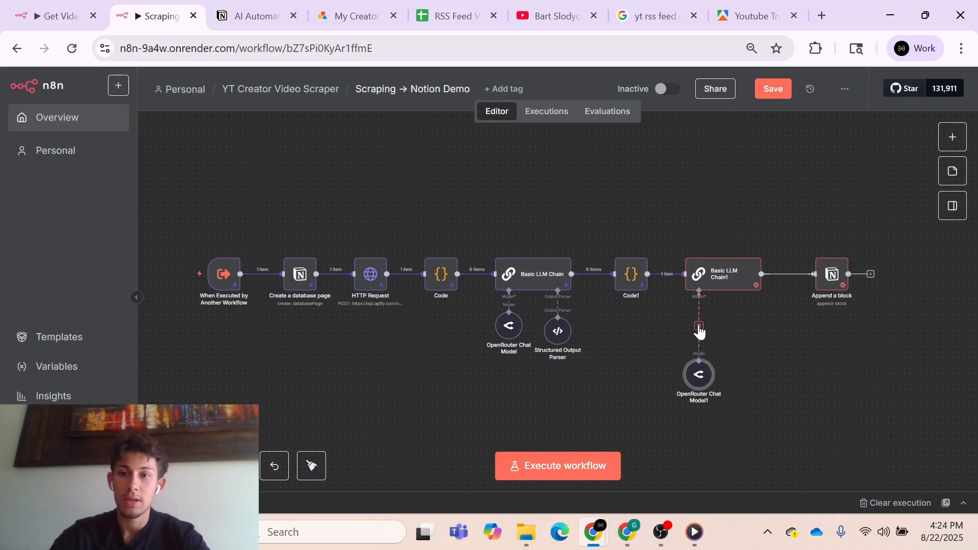
left_click(674, 274)
left_click(792, 275)
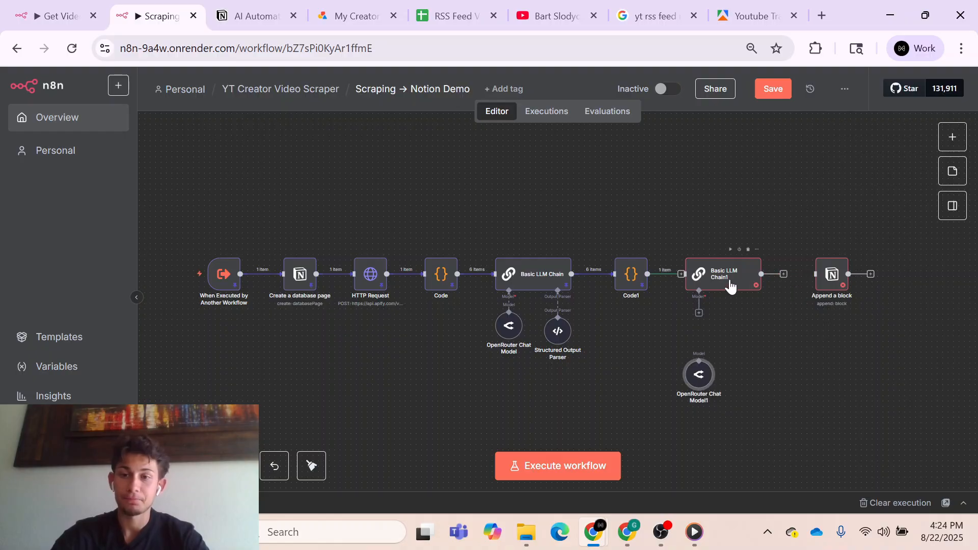
left_click_drag(731, 282, 742, 208)
- Add an AI Agent node after Code1 in place of the detached chain and return to the canvas
left_click(680, 274)
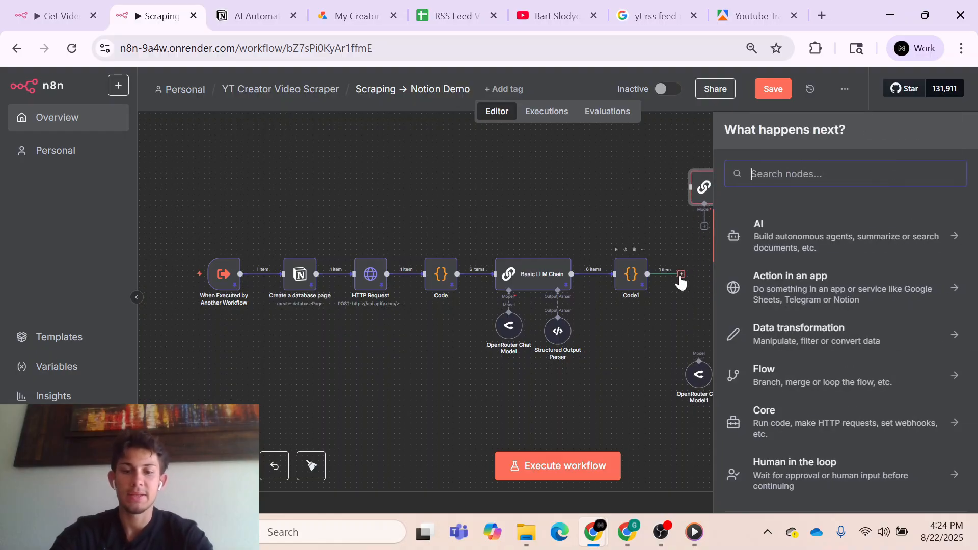
type("ai")
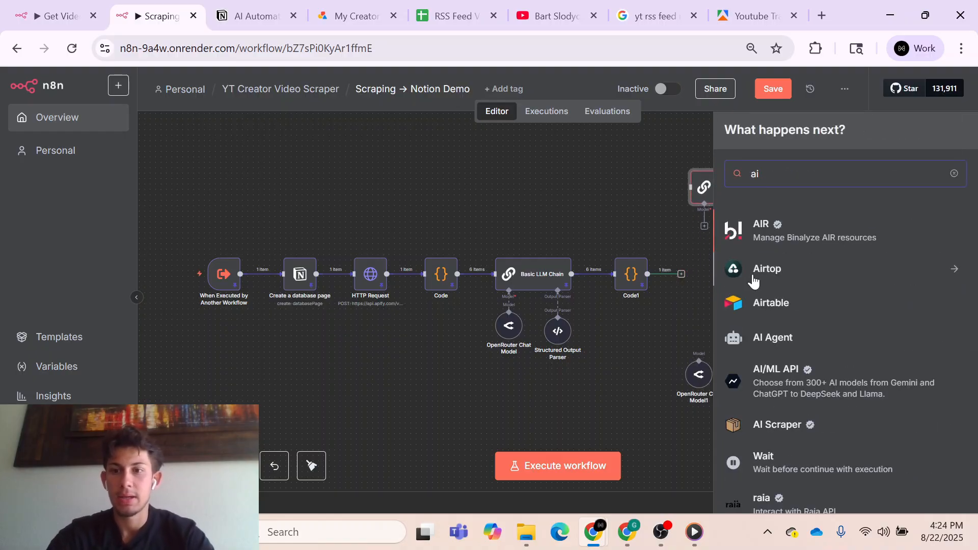
left_click(765, 334)
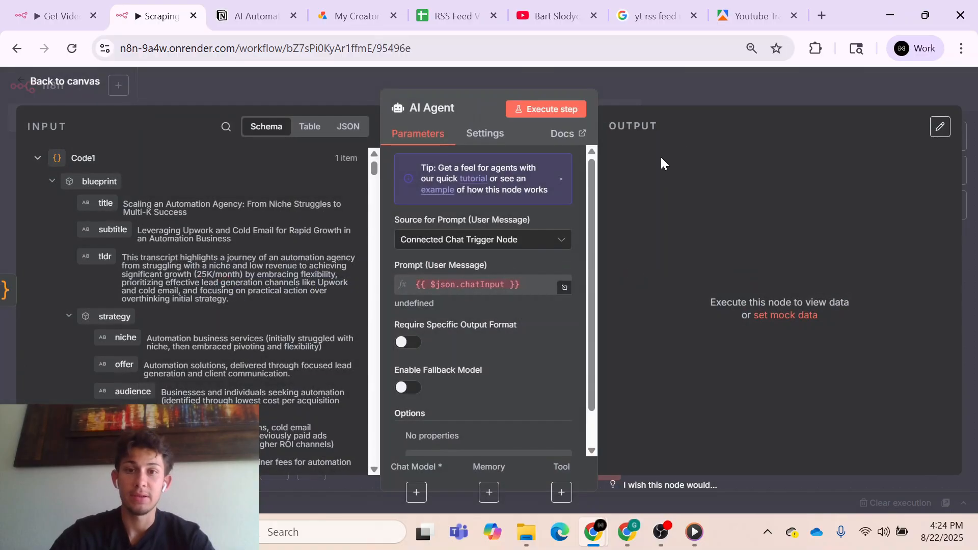
left_click(683, 92)
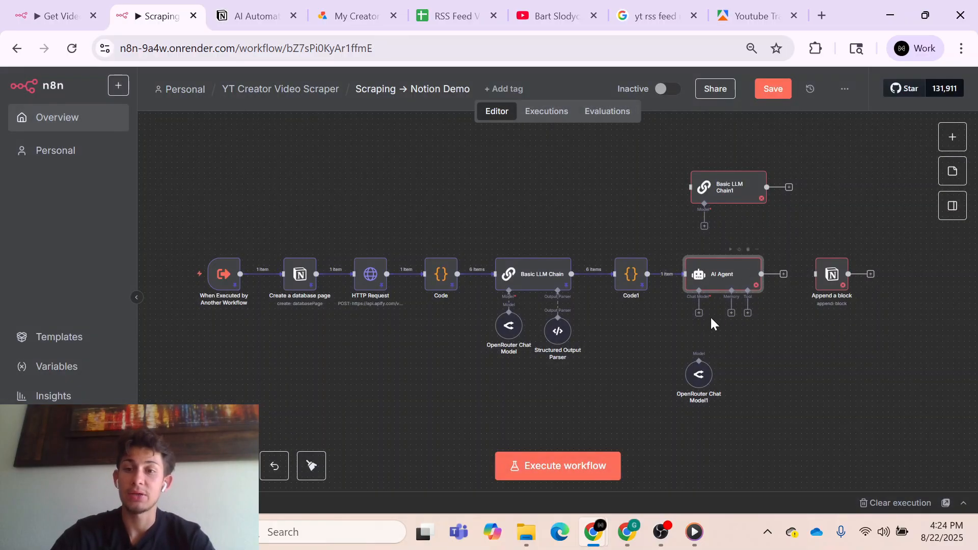
- Connect OpenRouter Chat Model1 to the AI Agent's Chat Model input and position it directly beneath the agent
left_click_drag(701, 376, 695, 359)
left_click_drag(693, 345, 698, 311)
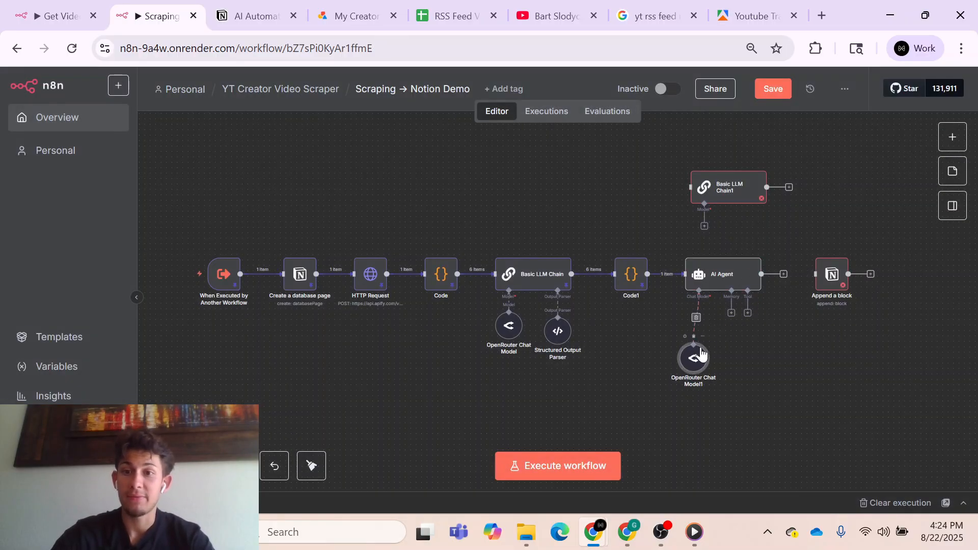
mouse_move(709, 368)
left_mouse_down()
mouse_move(731, 352)
mouse_move(716, 351)
left_mouse_up()
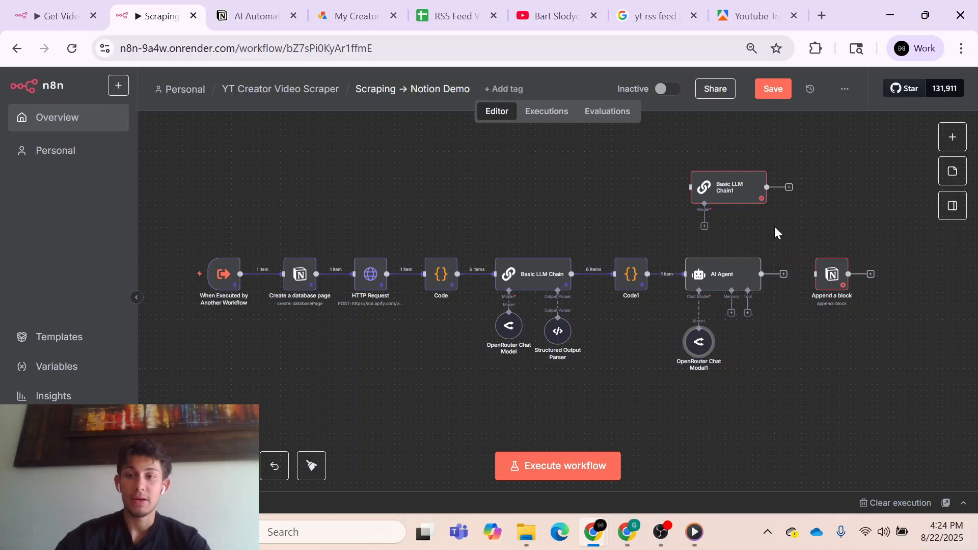
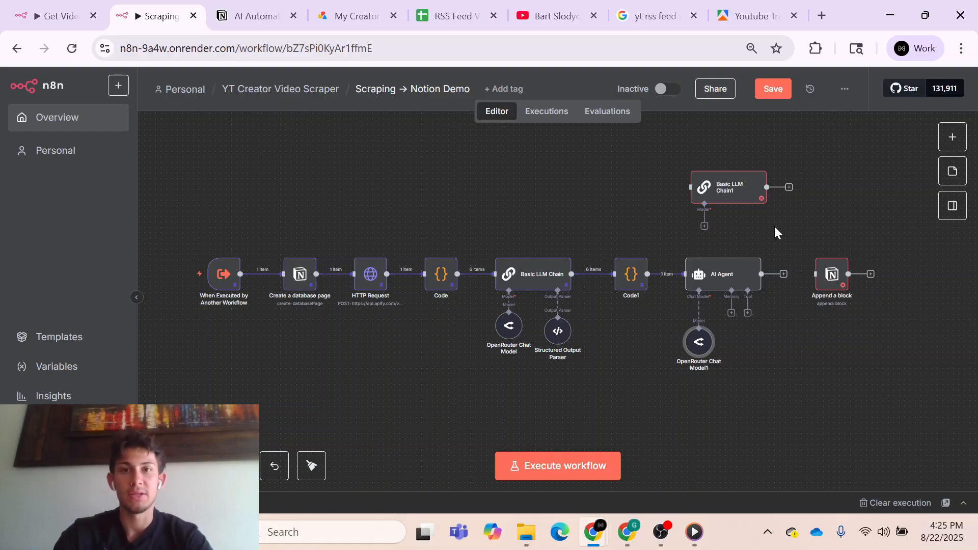
- Open the ai-notion-simplified-formatting-guide document and review its output format, supported type values, AI instructions and schema reference
key("ctrl+t")
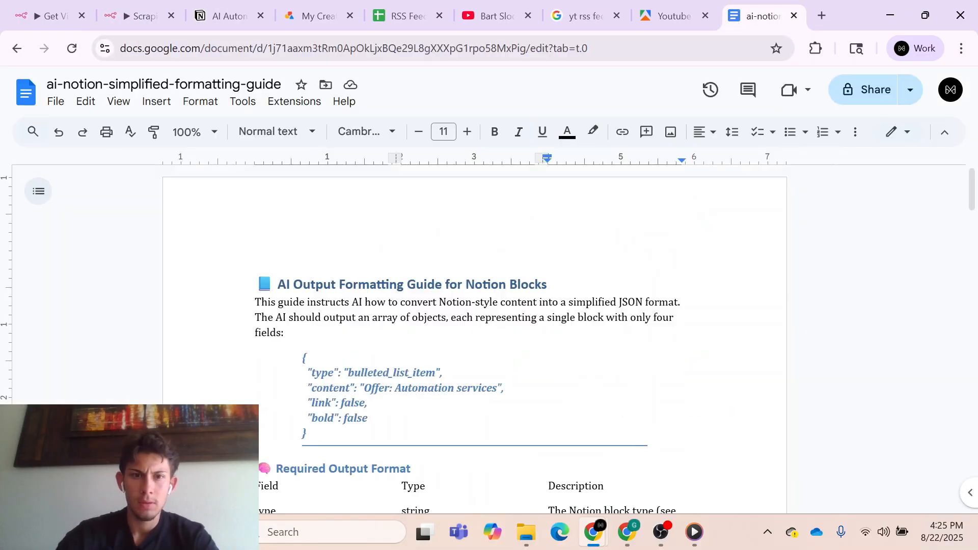
scroll(474, 336, "down", 6)
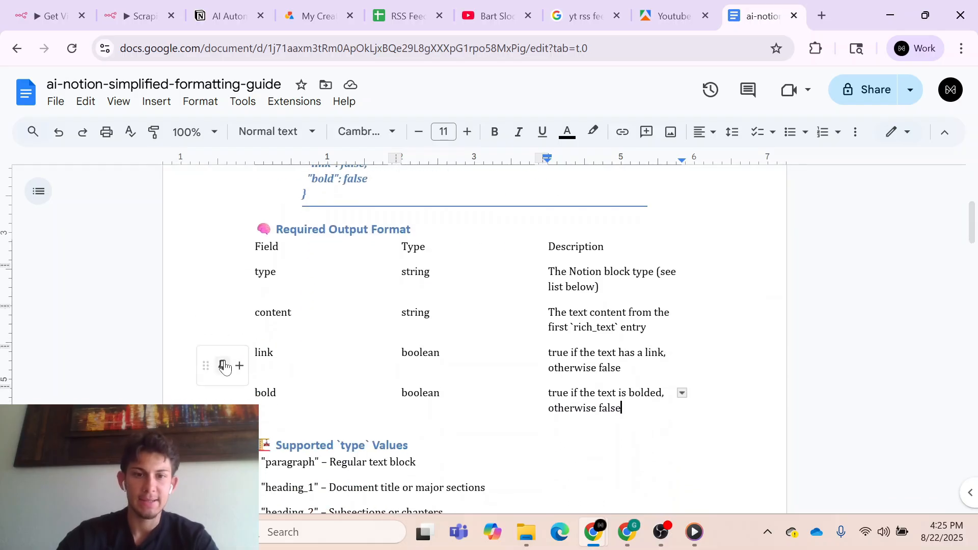
scroll(474, 336, "down", 1)
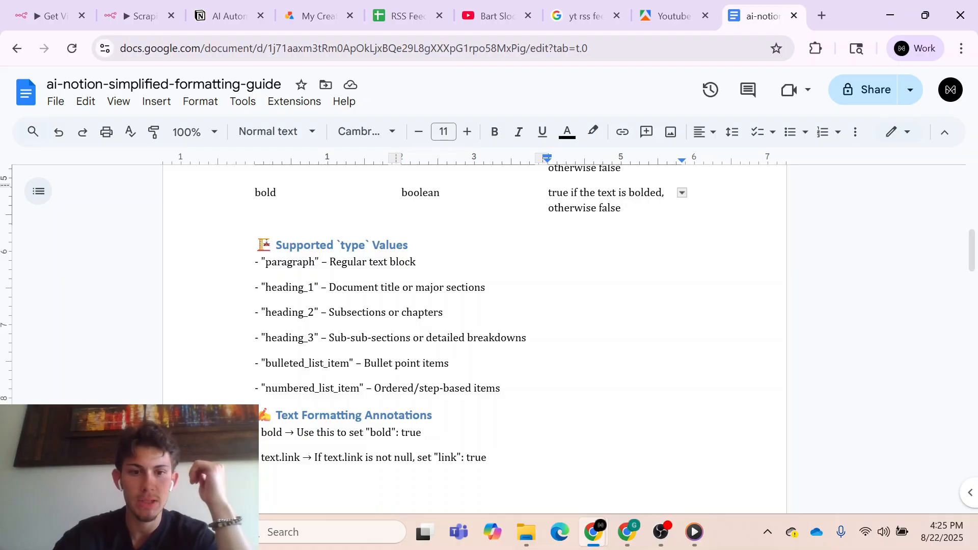
scroll(473, 285, "down", 15)
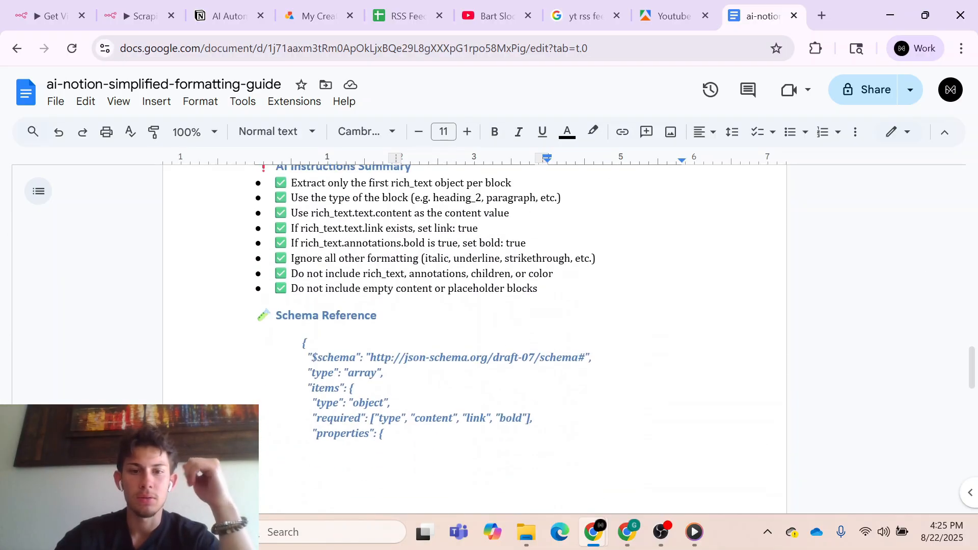
scroll(474, 306, "down", 15)
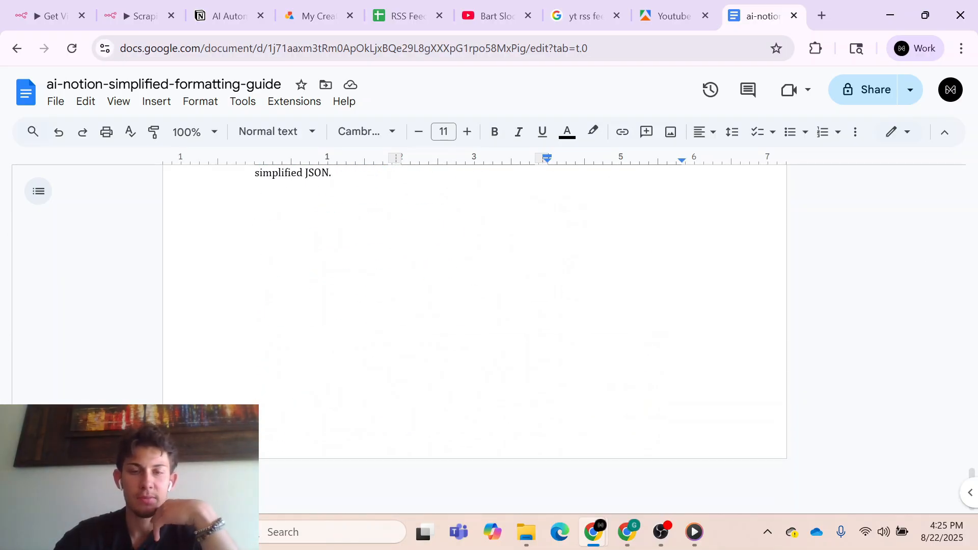
scroll(473, 306, "up", 10)
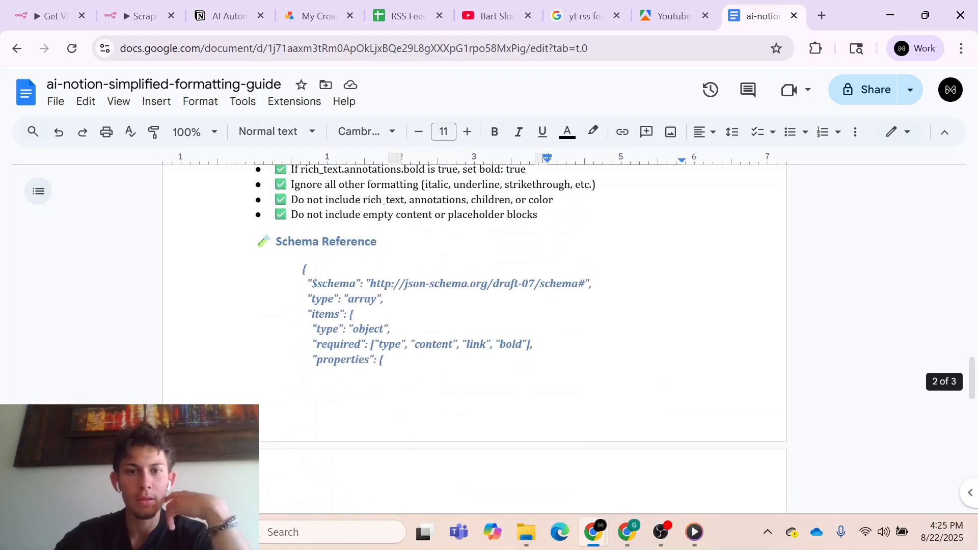
scroll(474, 305, "up", 15)
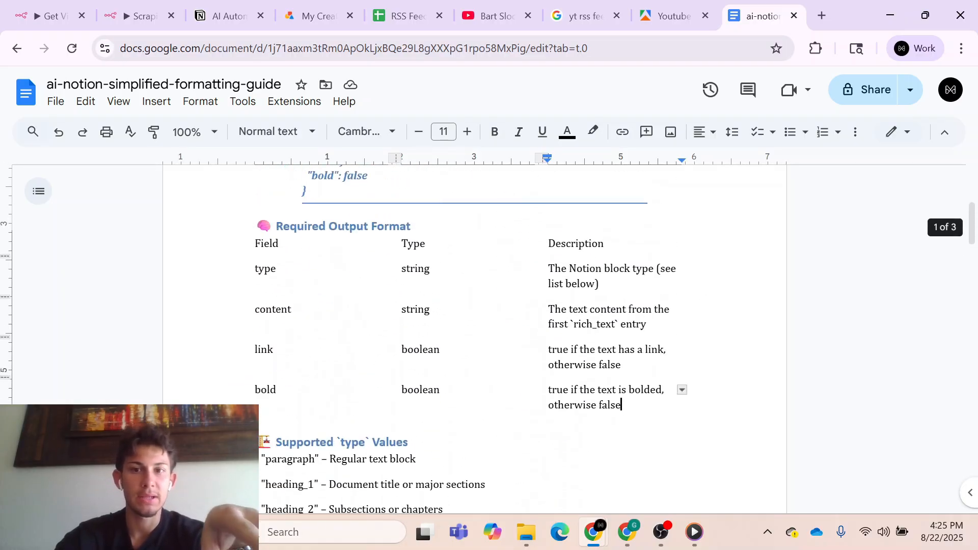
scroll(473, 306, "up", 5)
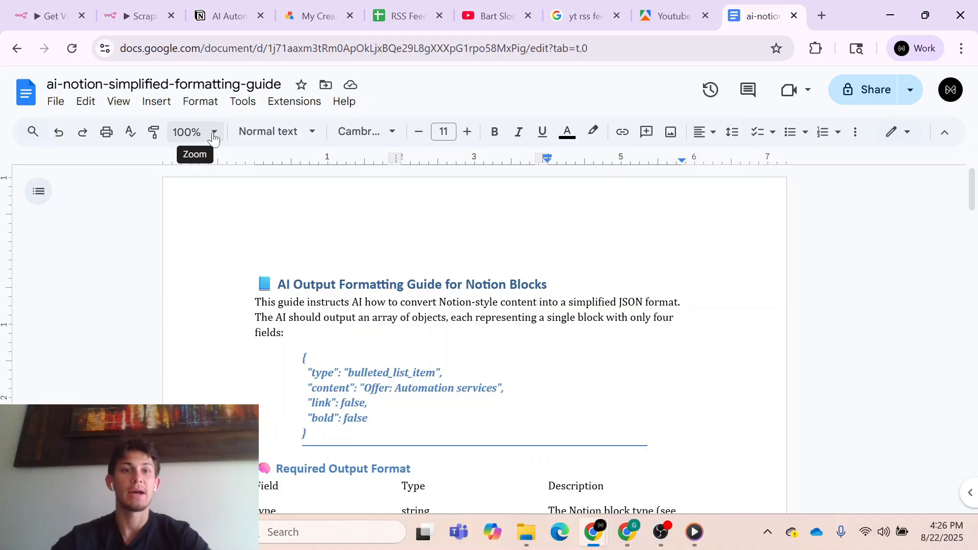
- Add a Google Docs tool to the AI Agent in the n8n workflow and set its operation to Get
left_click(138, 16)
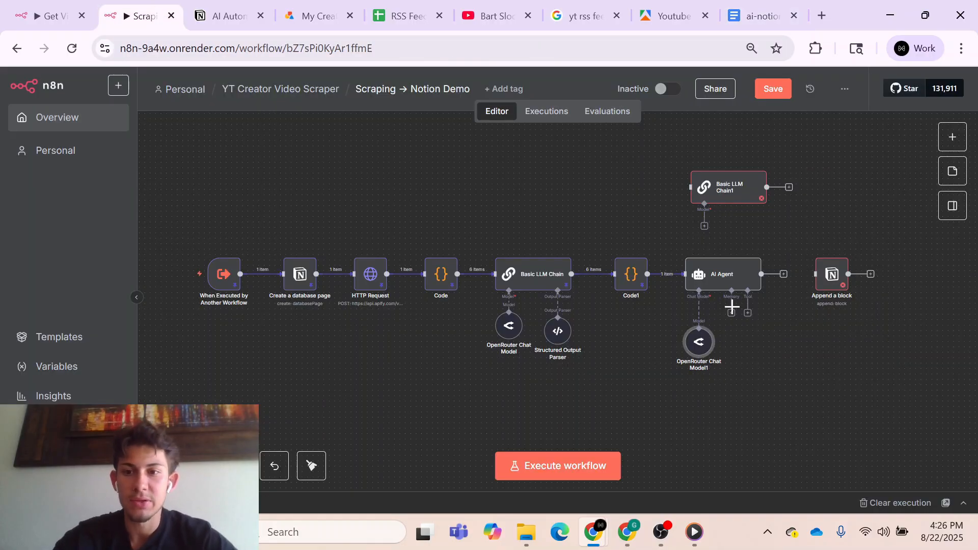
left_click(747, 313)
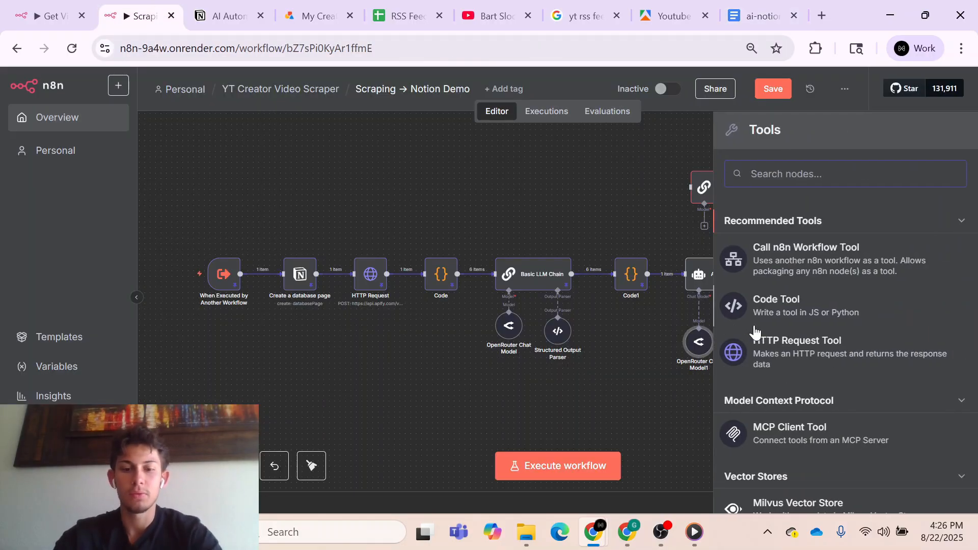
type("goo")
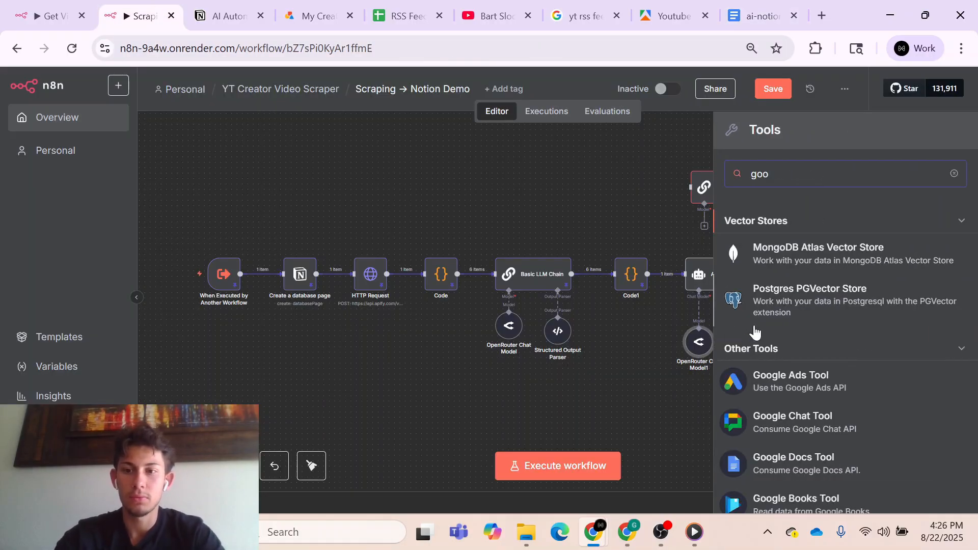
left_click(772, 457)
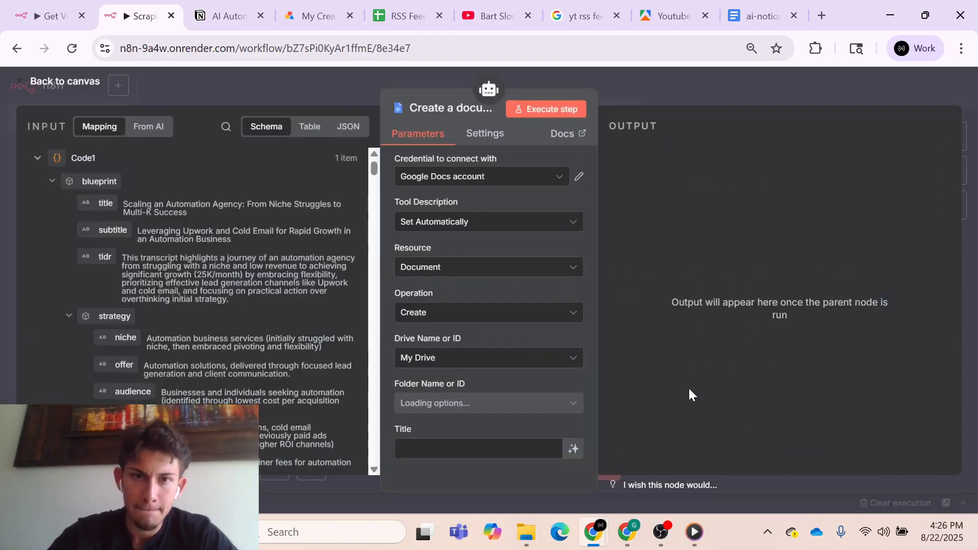
left_click(479, 313)
left_click(462, 372)
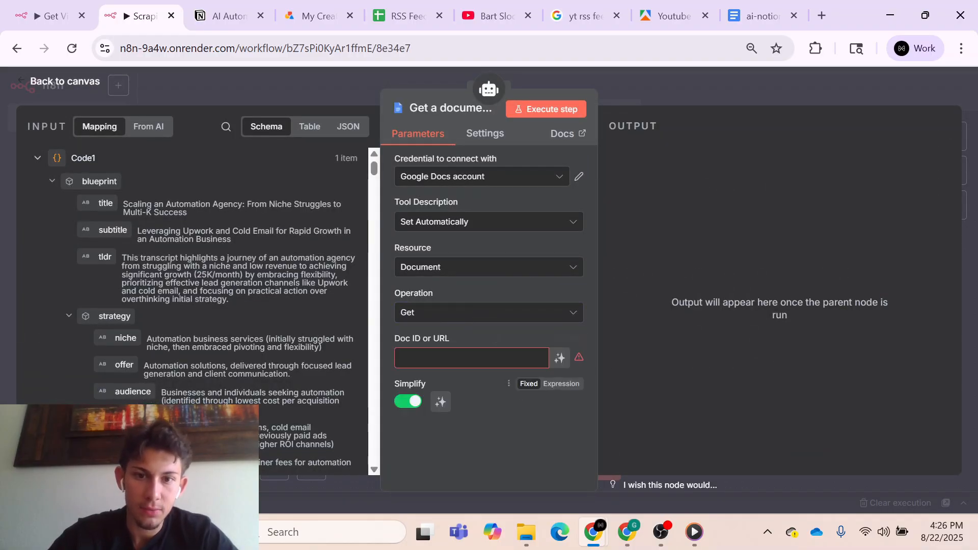
- Copy the document ID from the formatting guide's URL into the Google Docs tool's Doc ID or URL and return to the canvas
left_click(759, 15)
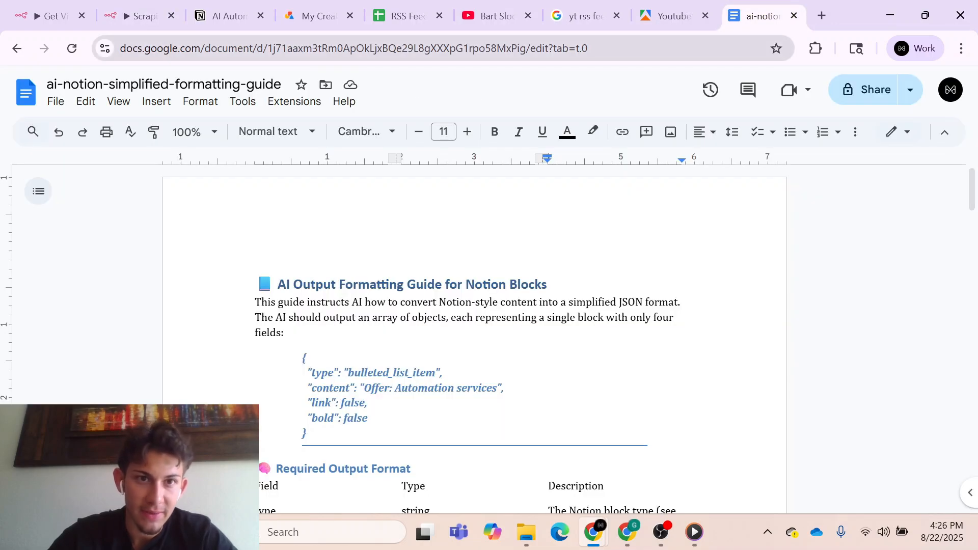
left_click_drag(267, 48, 528, 51)
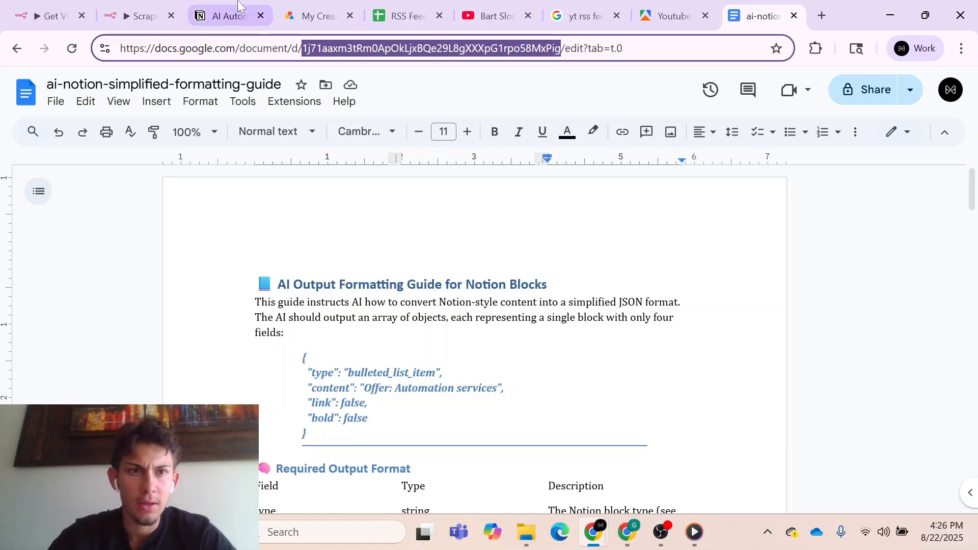
left_click(138, 16)
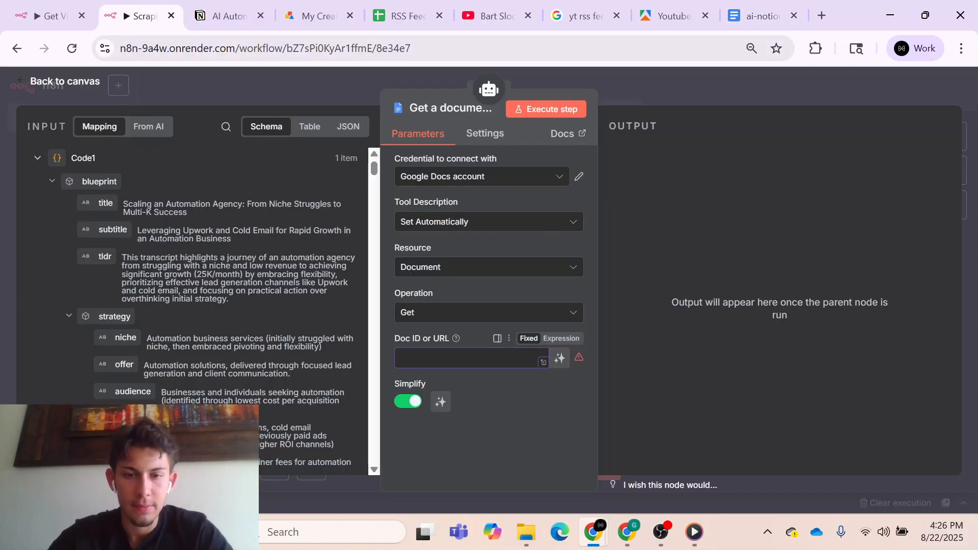
key("ctrl+v")
left_click(528, 424)
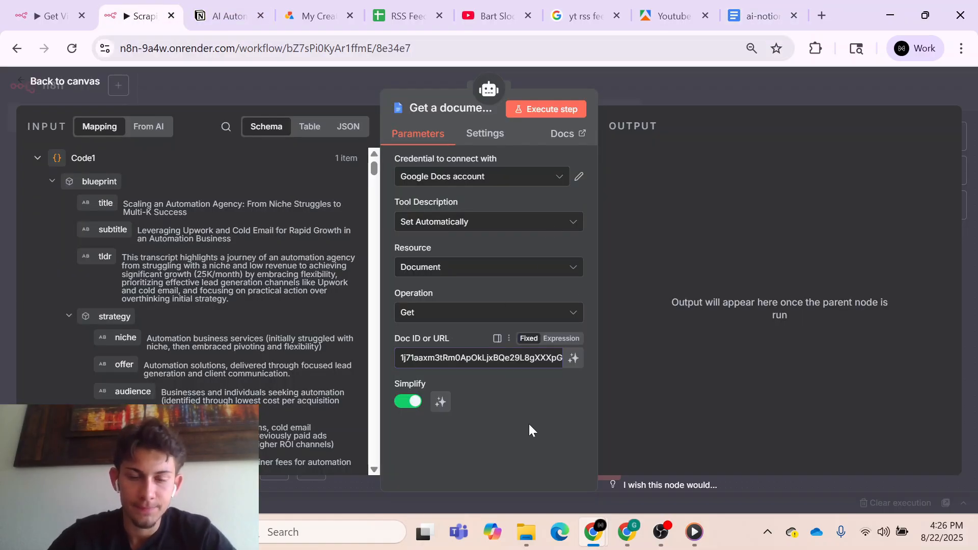
left_click(646, 94)
- Rename the Google Docs tool as Formatting Guide and shift it and OpenRouter Chat Model1 slightly lower beneath the AI Agent
double_click(754, 343)
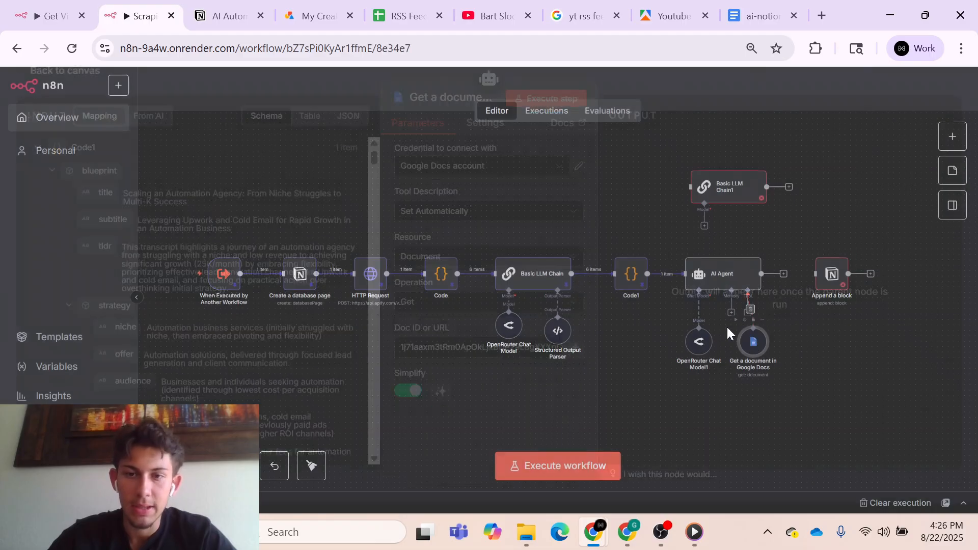
left_click(451, 108)
type("Fo")
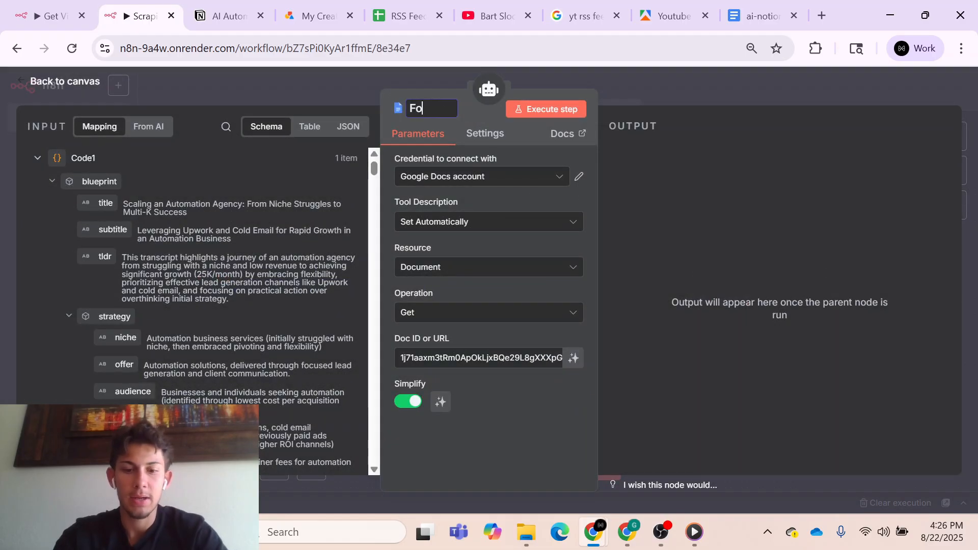
type("rmatting Guide")
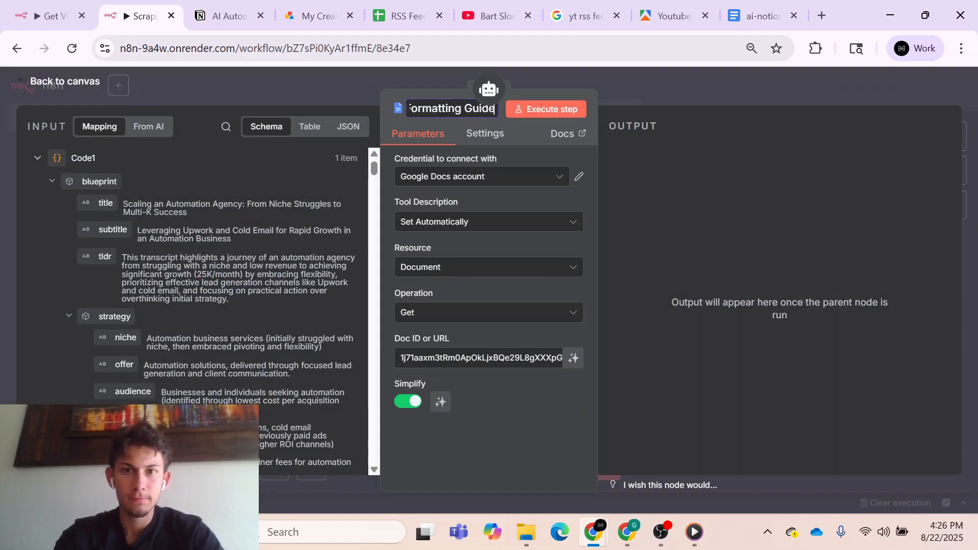
key("Return")
key("Escape")
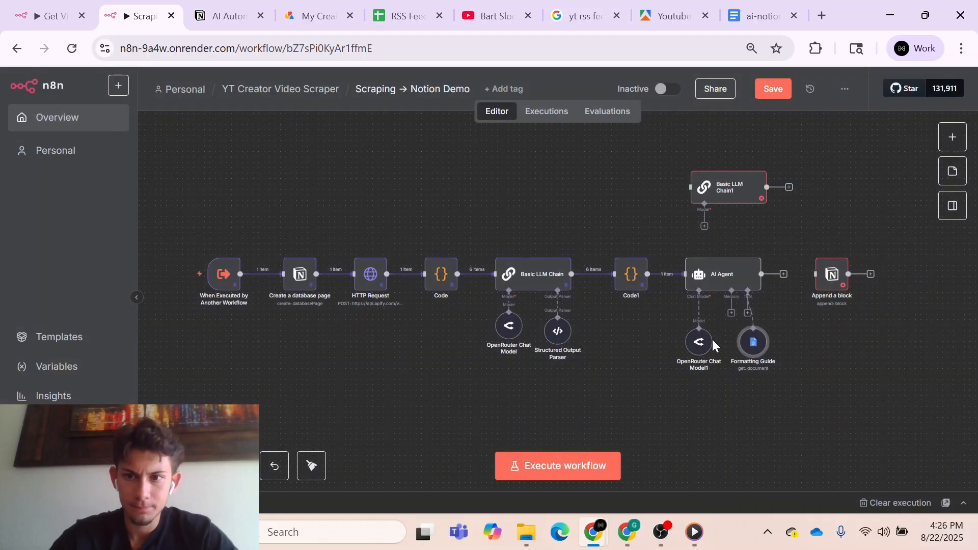
left_click_drag(700, 350, 701, 356)
left_click_drag(760, 342, 759, 347)
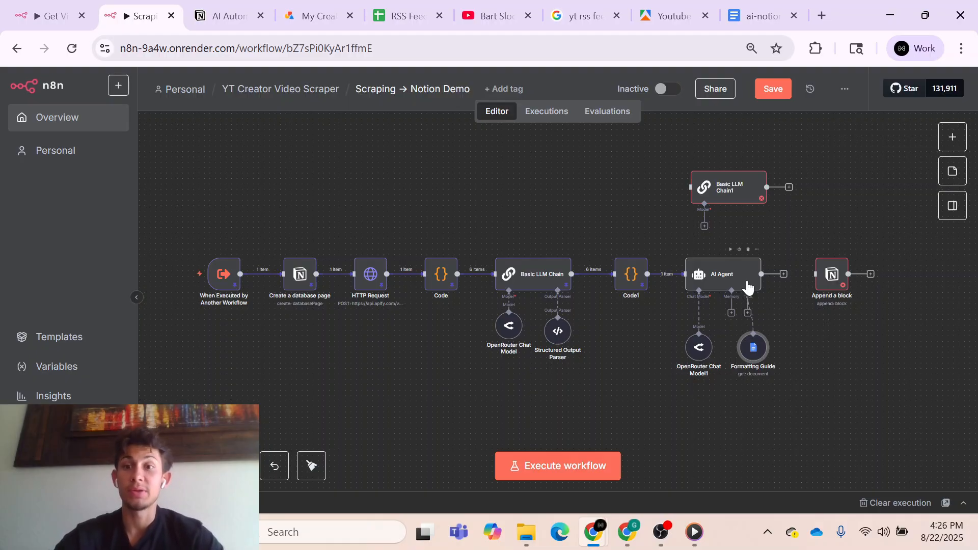
- Switch the block's Type Name or ID in the Append a block node to an expression and return to the canvas
double_click(831, 281)
scroll(509, 348, "down", 2)
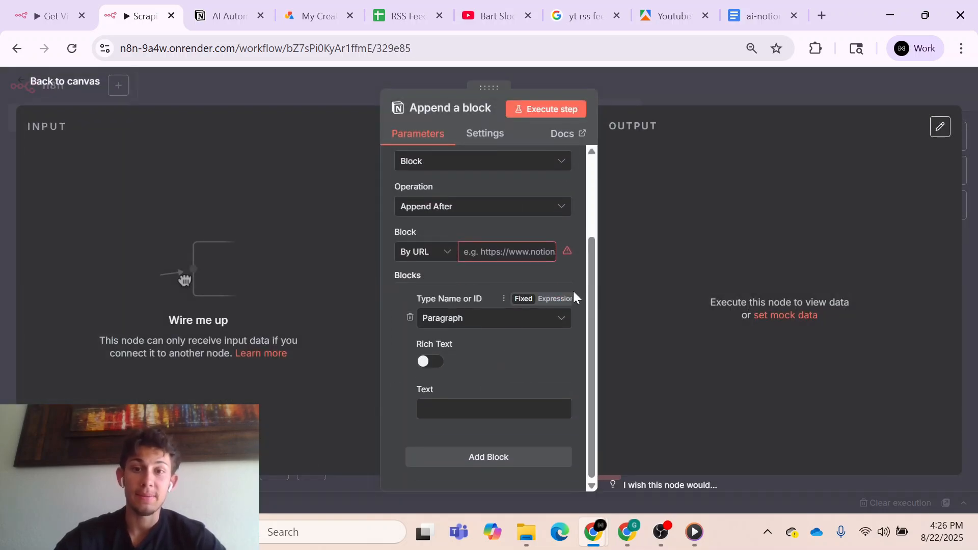
left_click(558, 299)
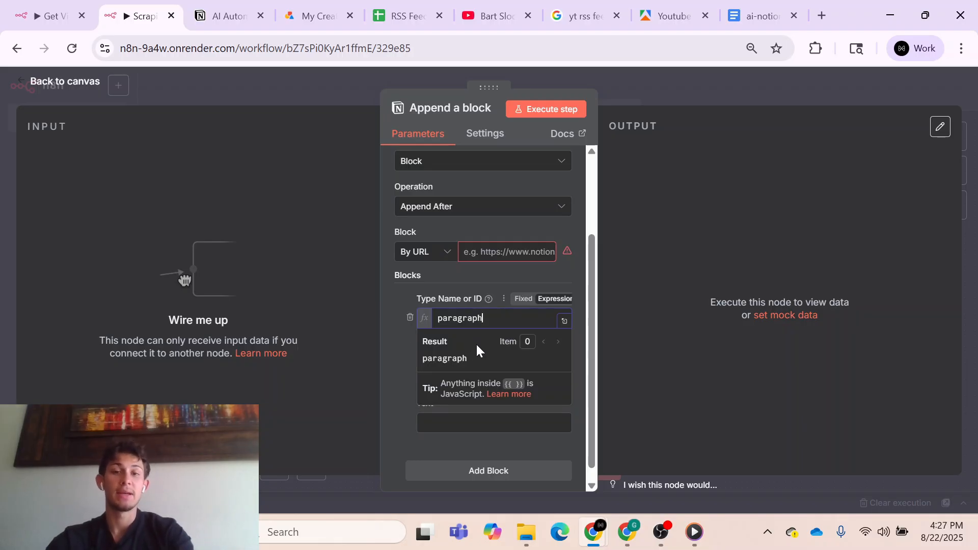
left_click(399, 365)
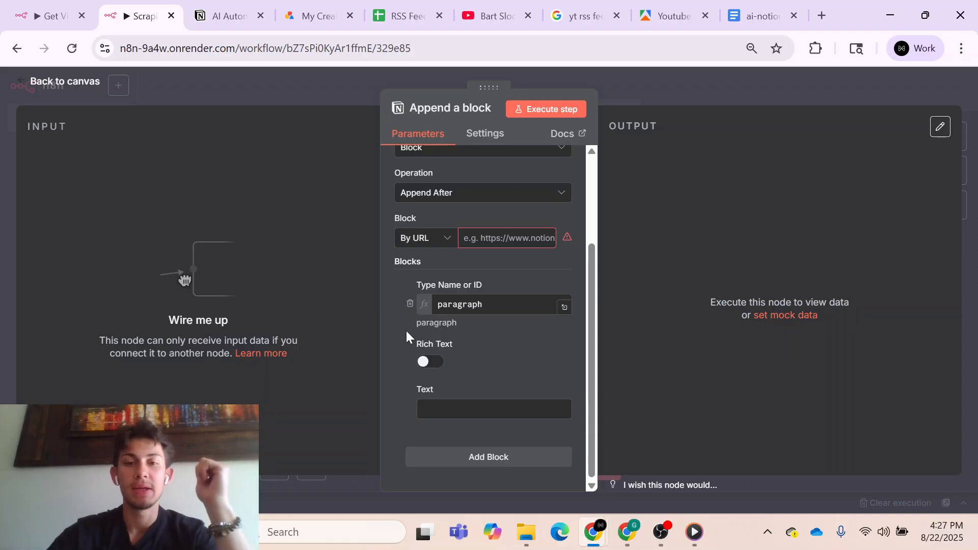
left_click(652, 95)
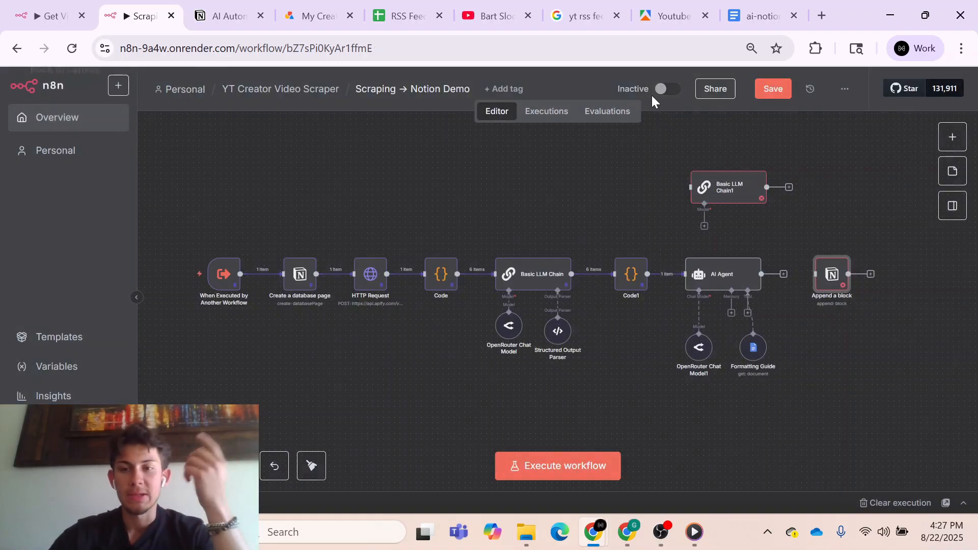
- Require a specific output format in the AI Agent, set its prompt source to Define below, and return to the canvas
double_click(722, 274)
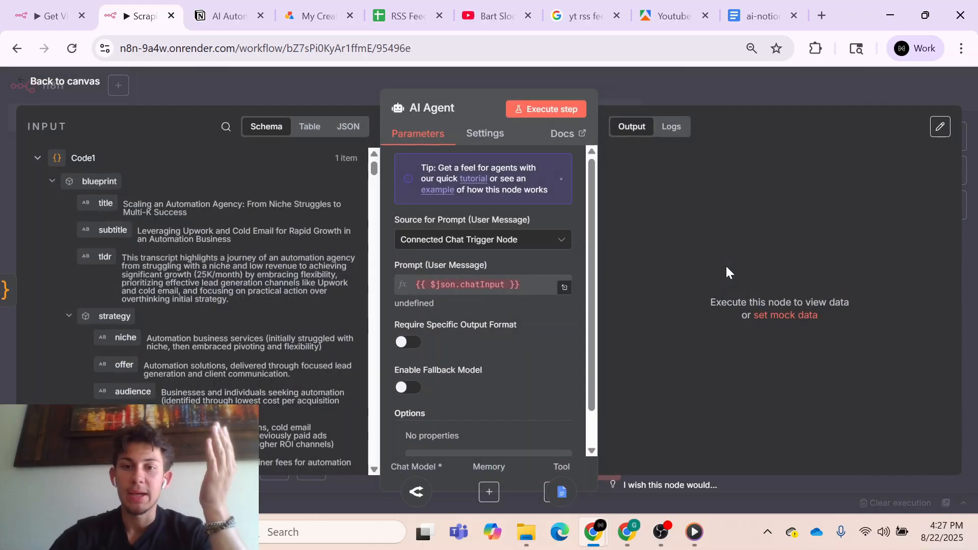
left_click(410, 343)
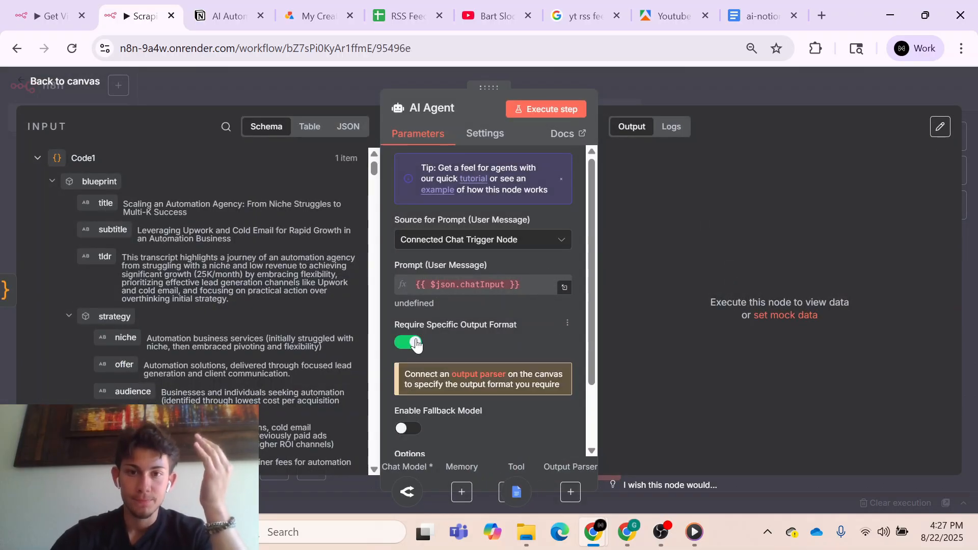
left_click(507, 242)
left_click(497, 320)
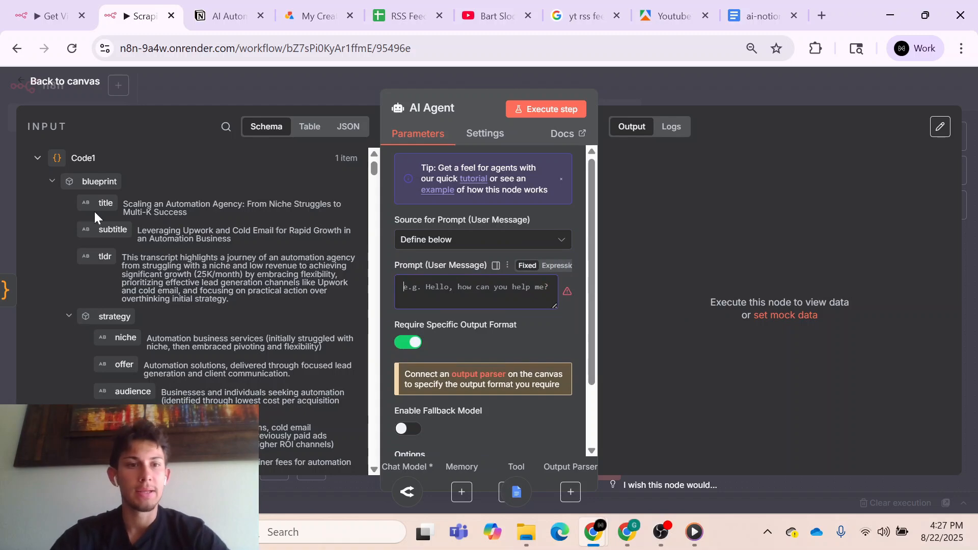
left_click(674, 80)
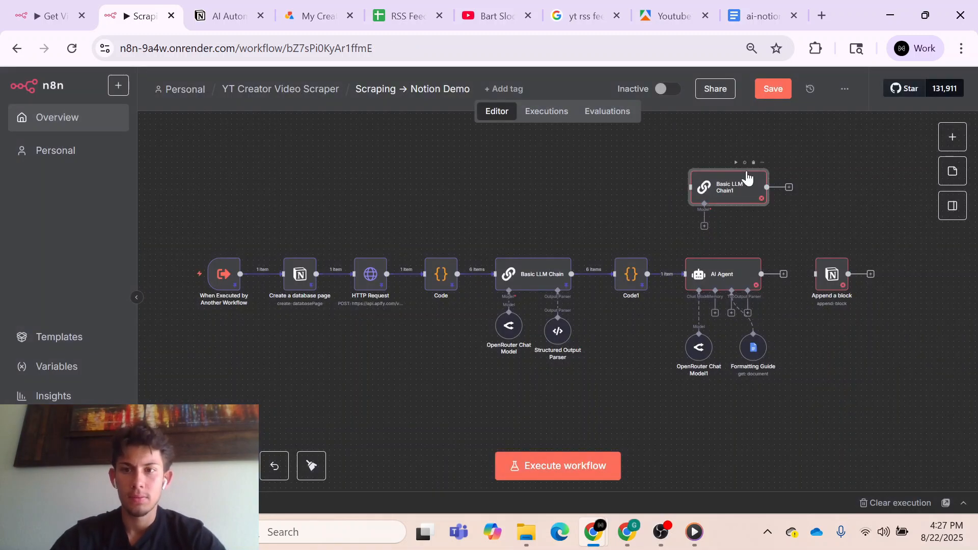
- Copy the user prompt expression {{ $json.blueprint.toJsonString() }} from Basic LLM Chain1 into the AI Agent's user prompt
double_click(695, 201)
left_click_drag(458, 282, 404, 260)
key("ctrl+c")
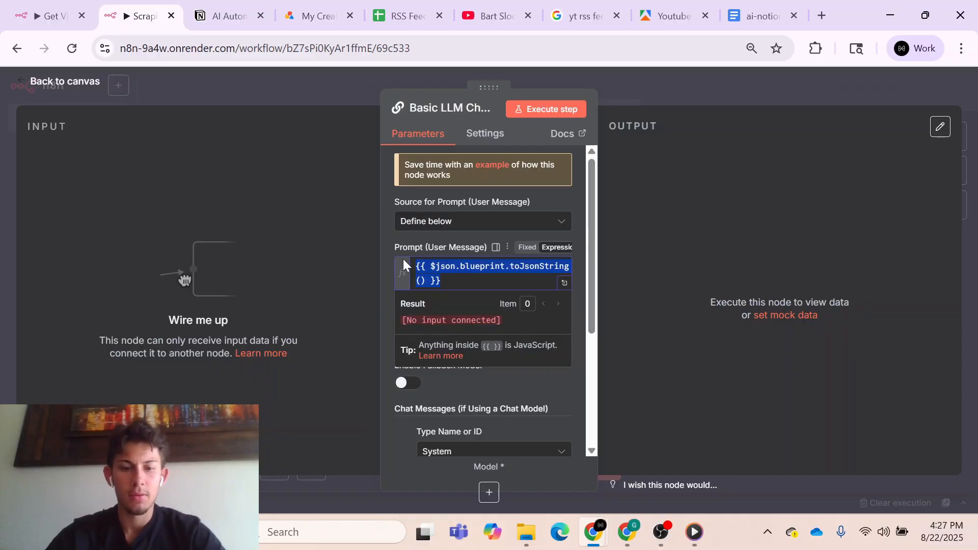
left_click(672, 91)
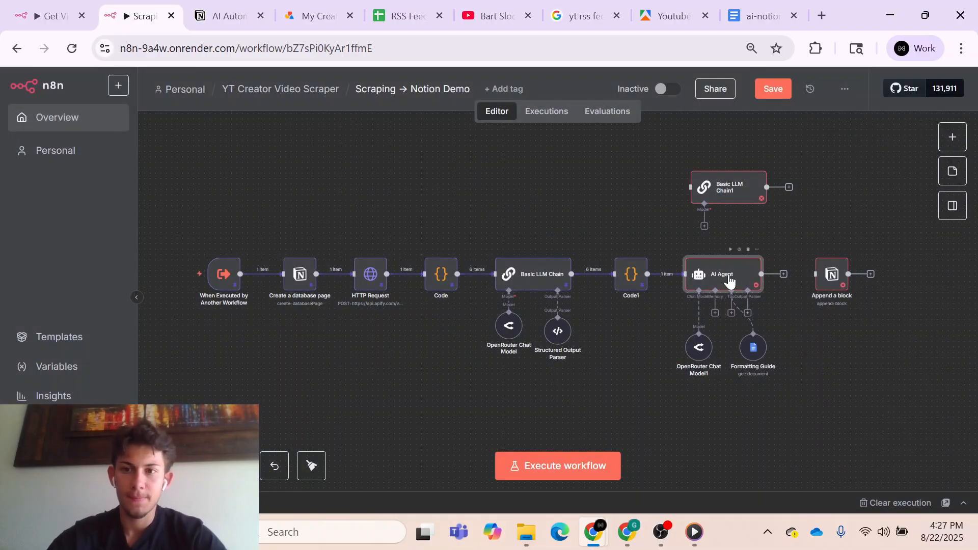
double_click(727, 276)
left_click(543, 299)
key("ctrl+v")
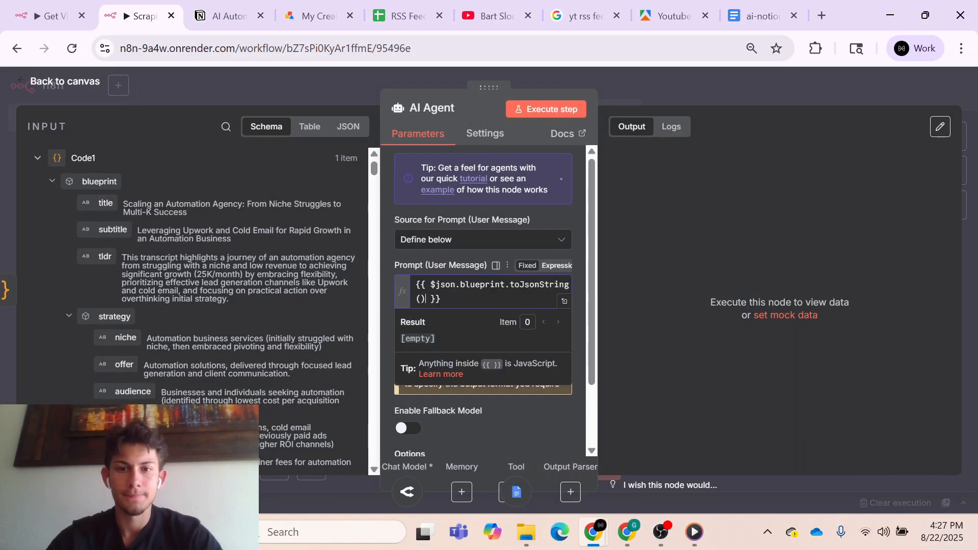
left_click(608, 313)
- Add a System Message option to the AI Agent, return to the canvas and nudge the Formatting Guide node slightly lower
left_click_drag(593, 310, 592, 402)
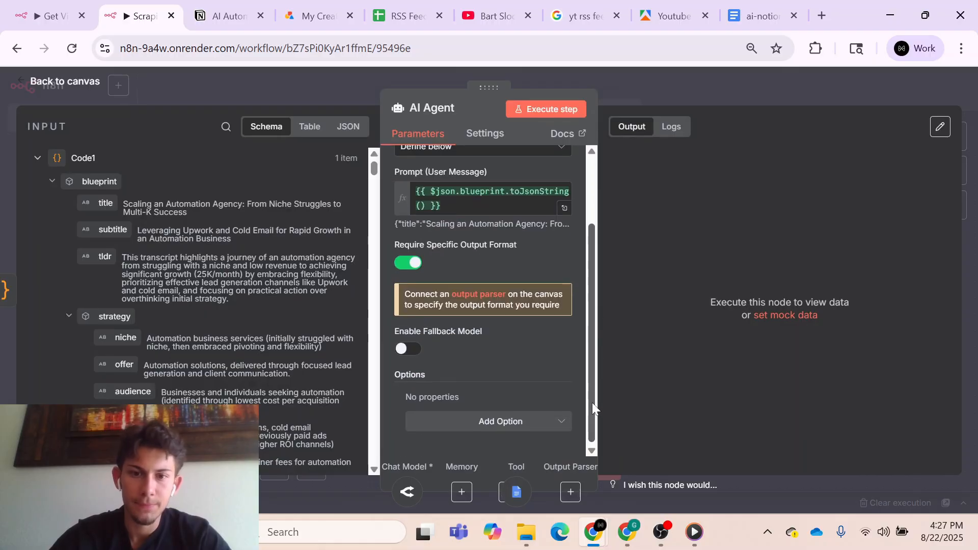
left_click(501, 421)
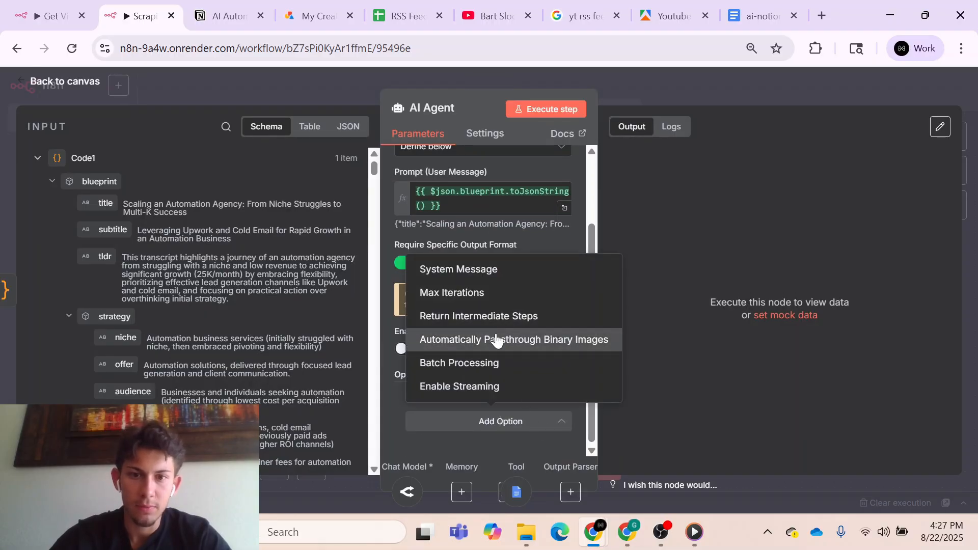
left_click(474, 281)
scroll(586, 395, "down", 3)
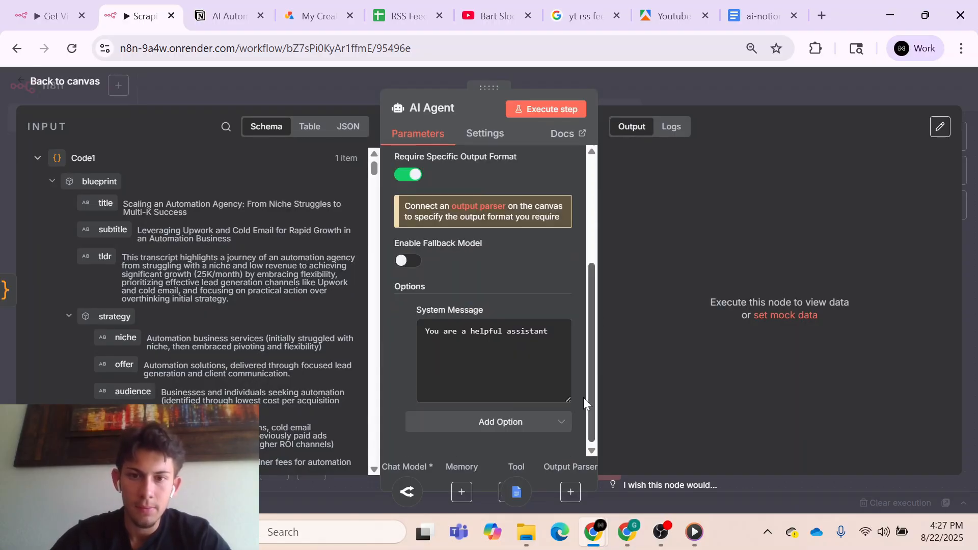
left_click(707, 89)
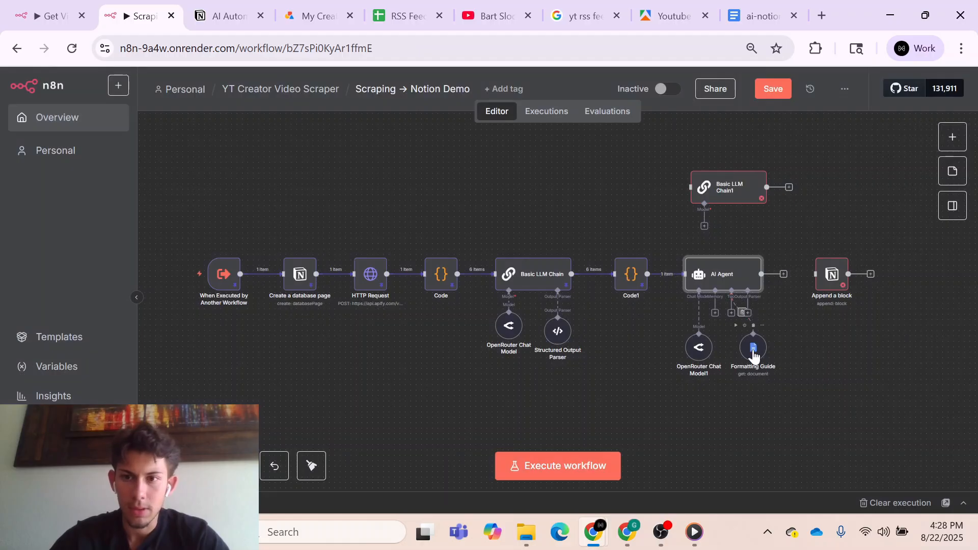
left_click_drag(753, 347, 752, 353)
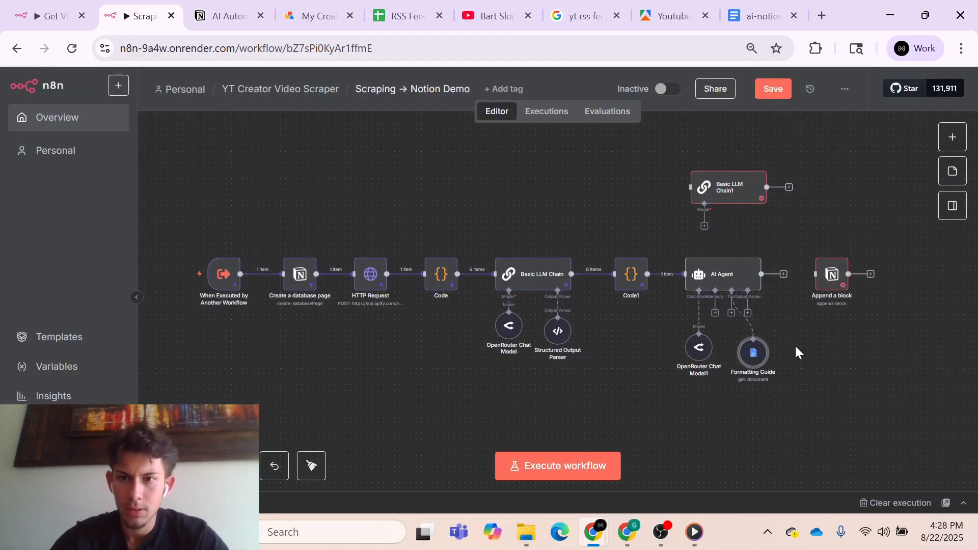
- Execute the AI Agent step with the blueprint prompt and read through its output
double_click(755, 284)
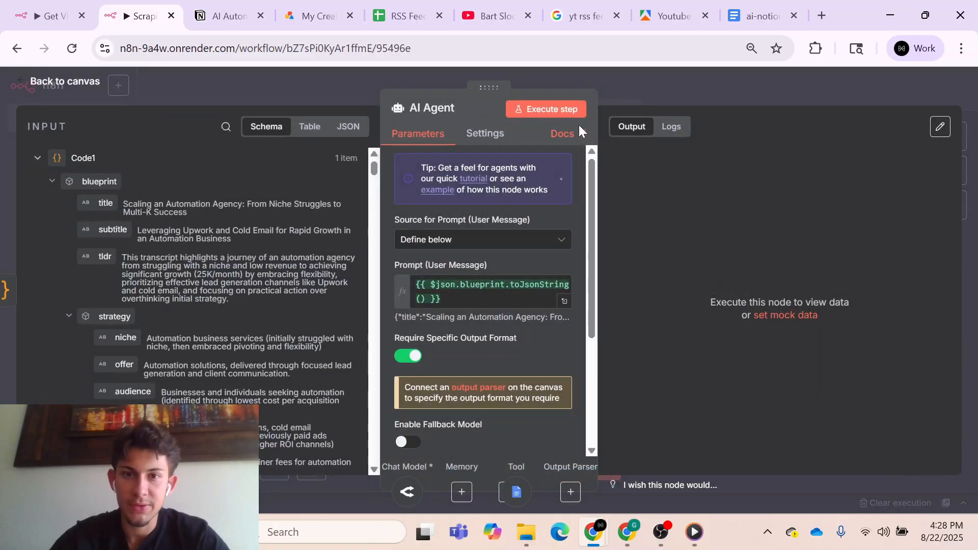
left_click(562, 118)
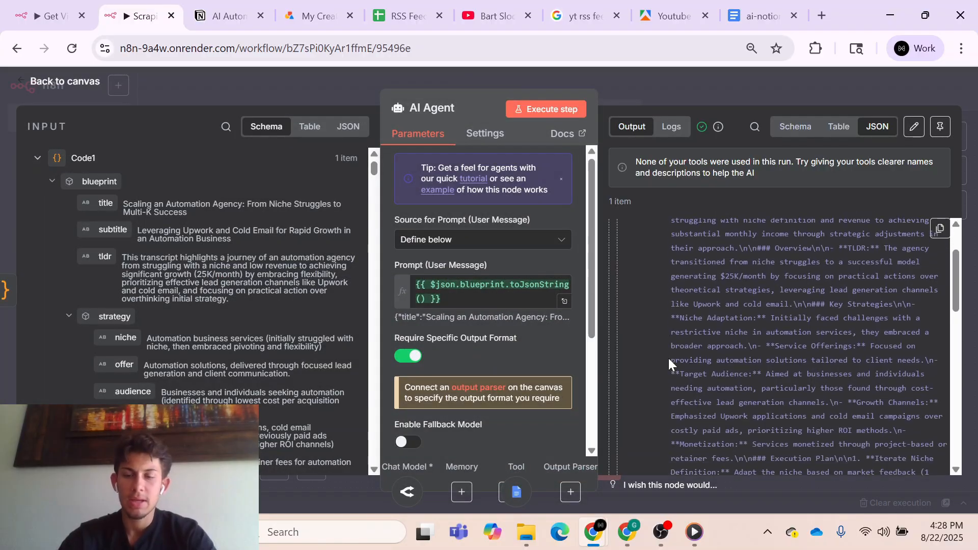
scroll(669, 358, "down", 2)
scroll(668, 358, "down", 8)
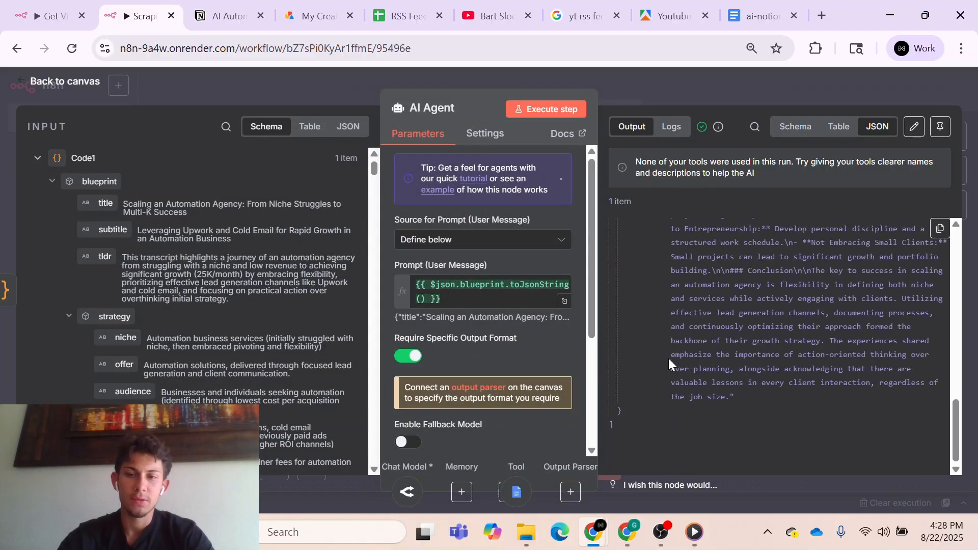
scroll(668, 359, "up", 10)
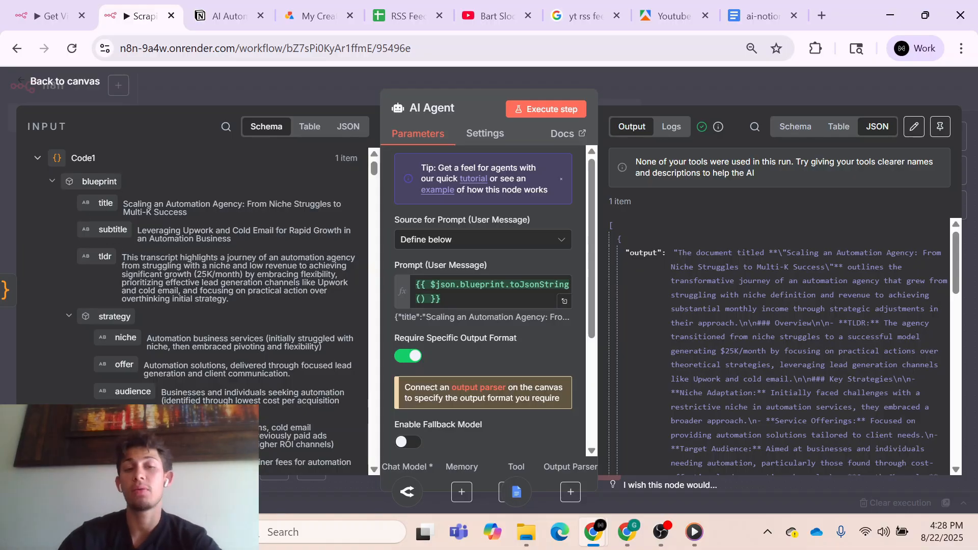
- Switch to Notion to view the second page in the AI Automation Blueprints table, close it and return to the n8n workflow
left_click(224, 15)
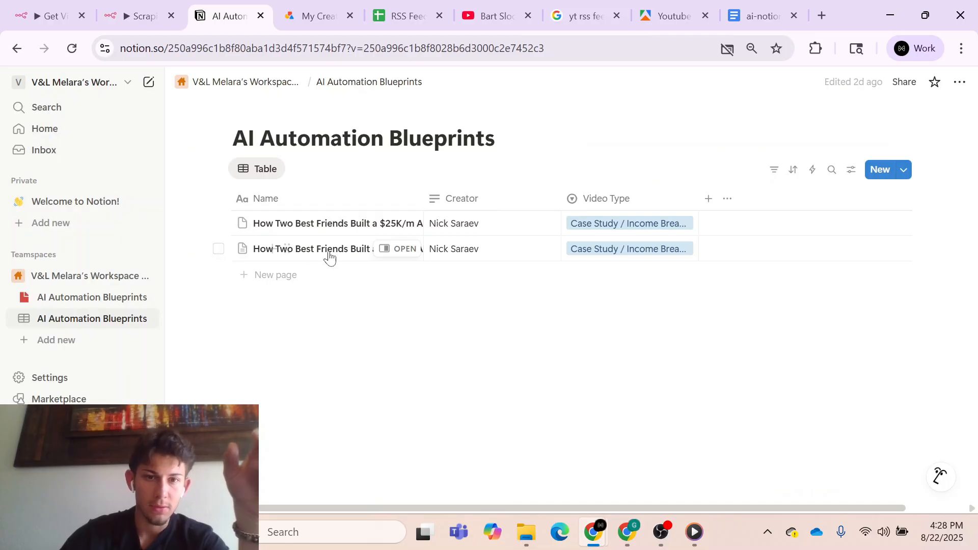
left_click(395, 253)
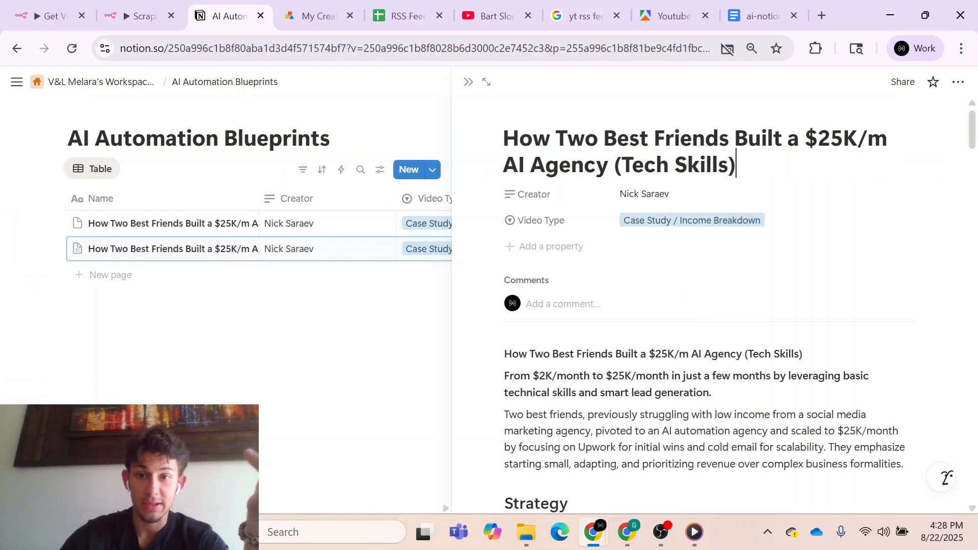
scroll(629, 301, "down", 10)
scroll(707, 301, "up", 10)
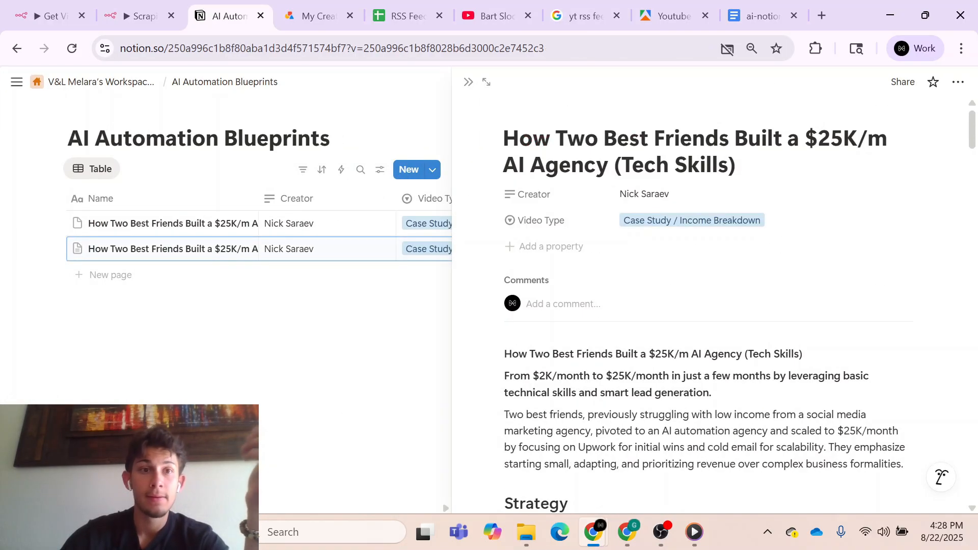
key("Escape")
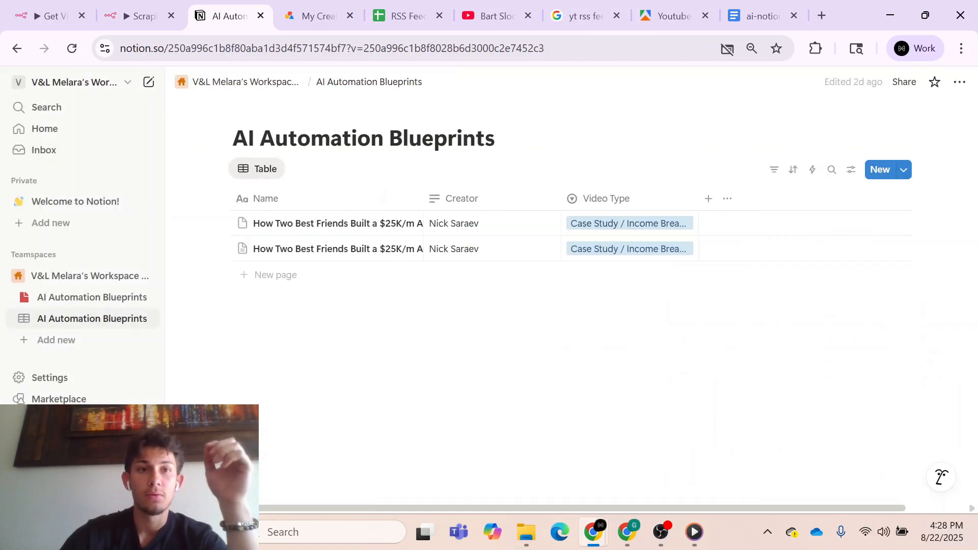
left_click(136, 21)
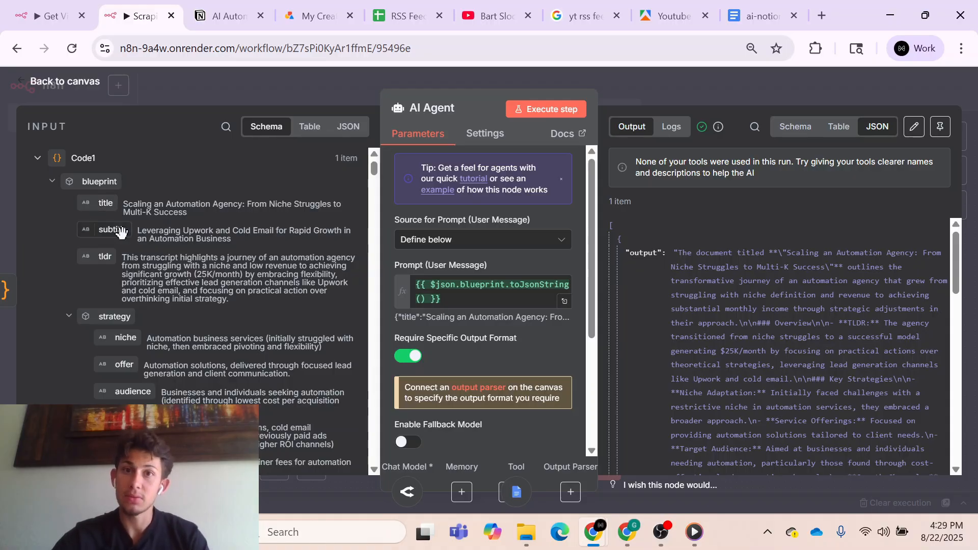
- Examine the blueprint data coming into the AI Agent from Code1, including the execution_plan items
scroll(182, 311, "down", 1)
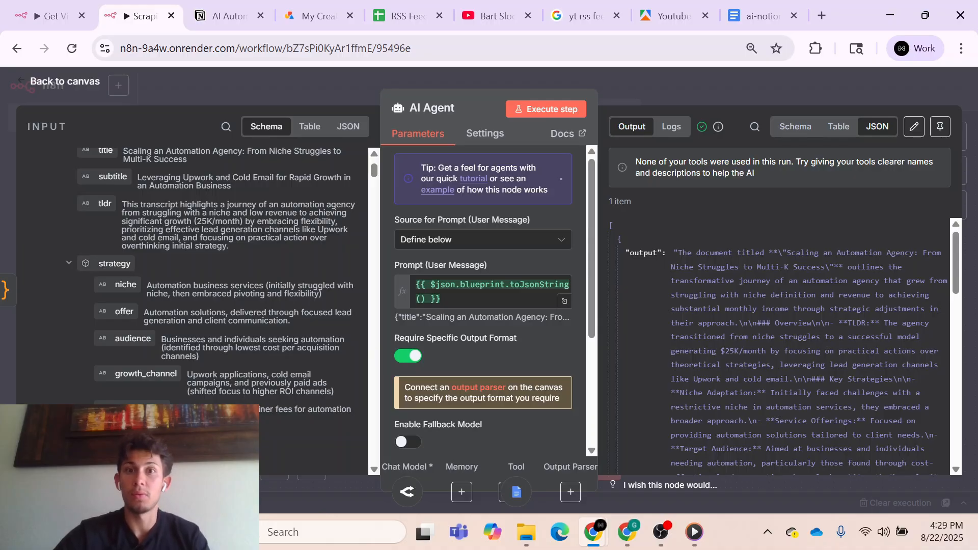
scroll(201, 371, "down", 8)
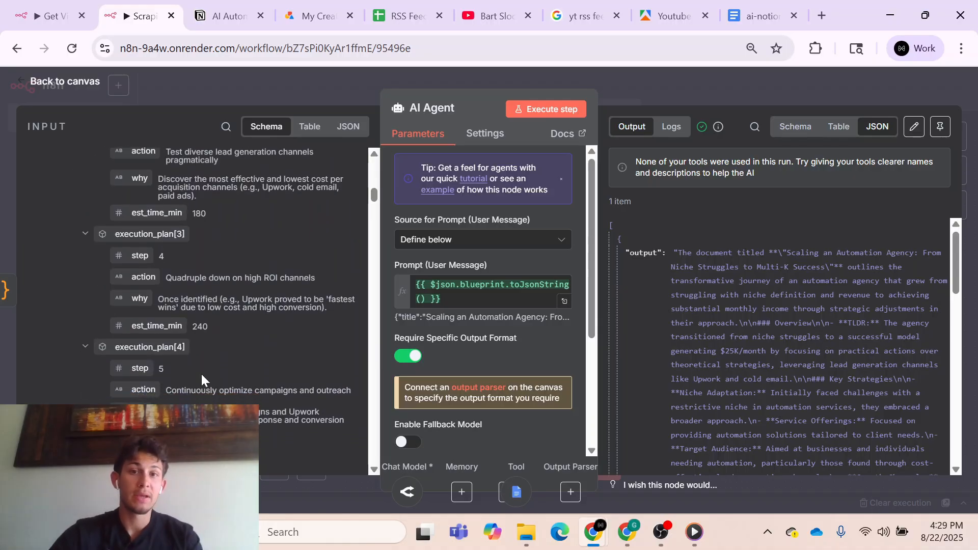
scroll(201, 373, "down", 3)
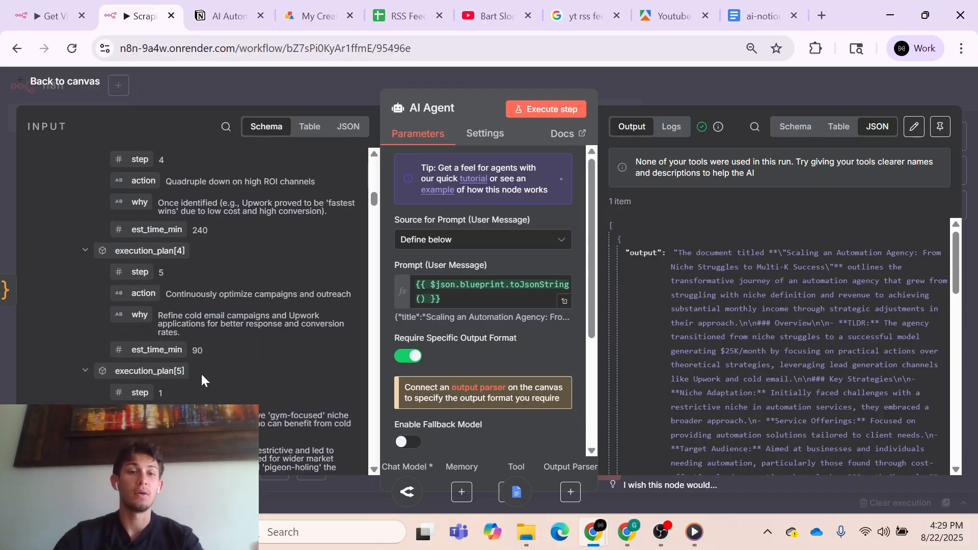
scroll(202, 380, "down", 7)
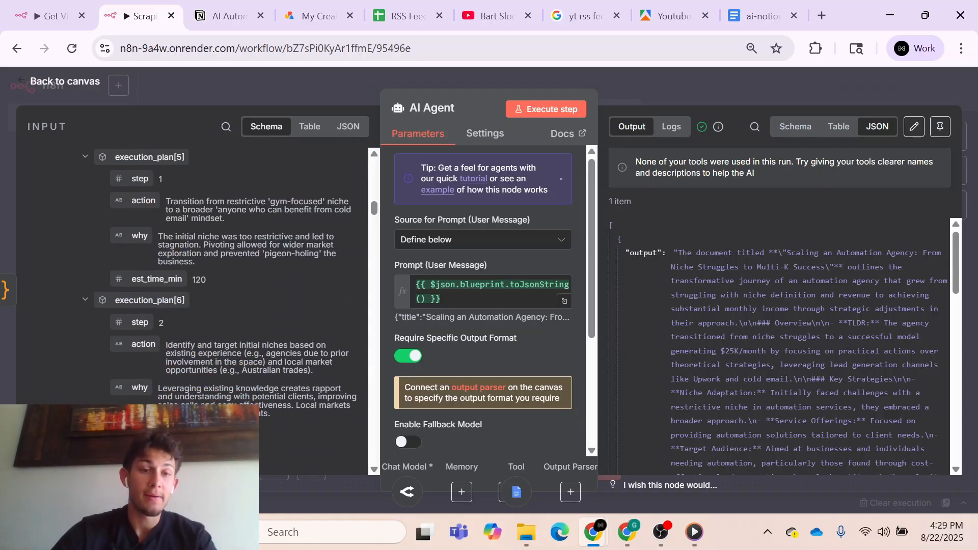
scroll(201, 377, "down", 2)
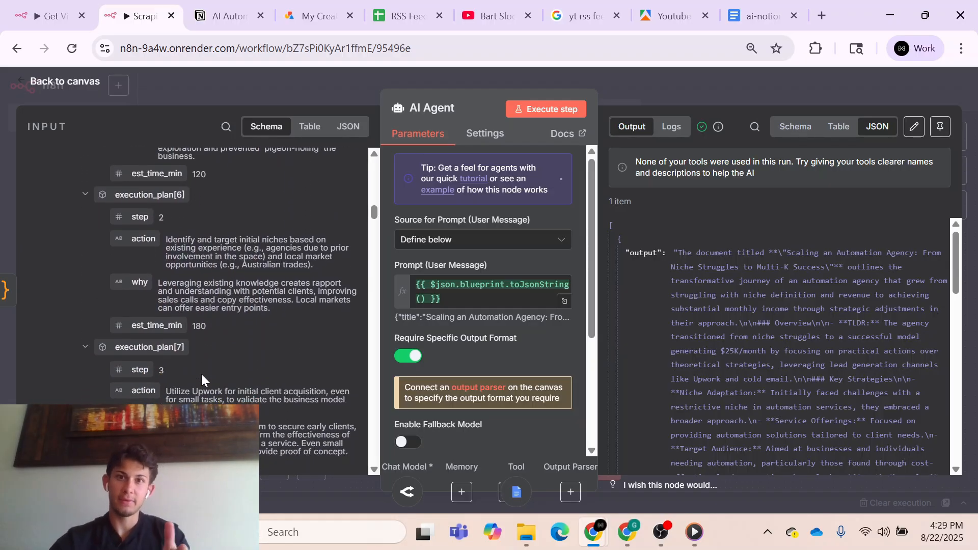
scroll(201, 374, "down", 20)
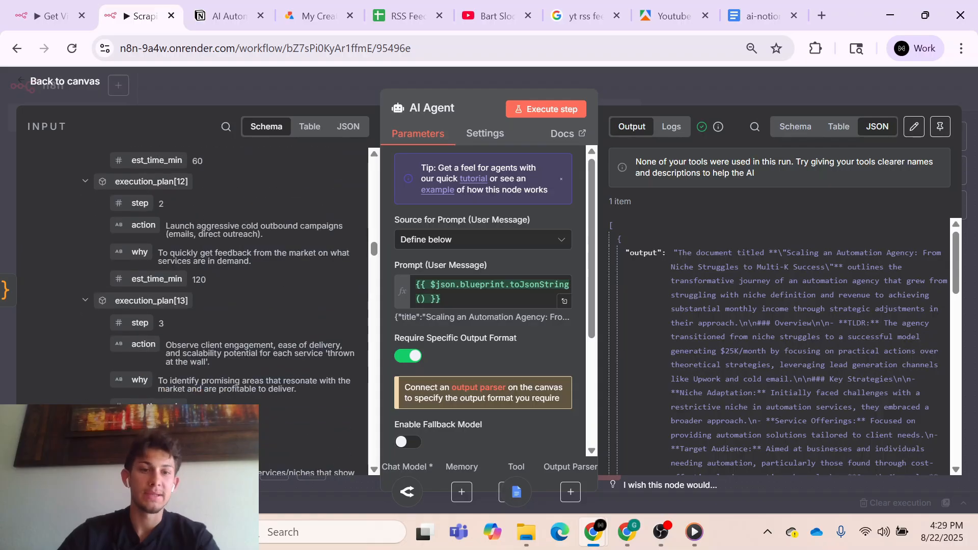
scroll(201, 379, "down", 20)
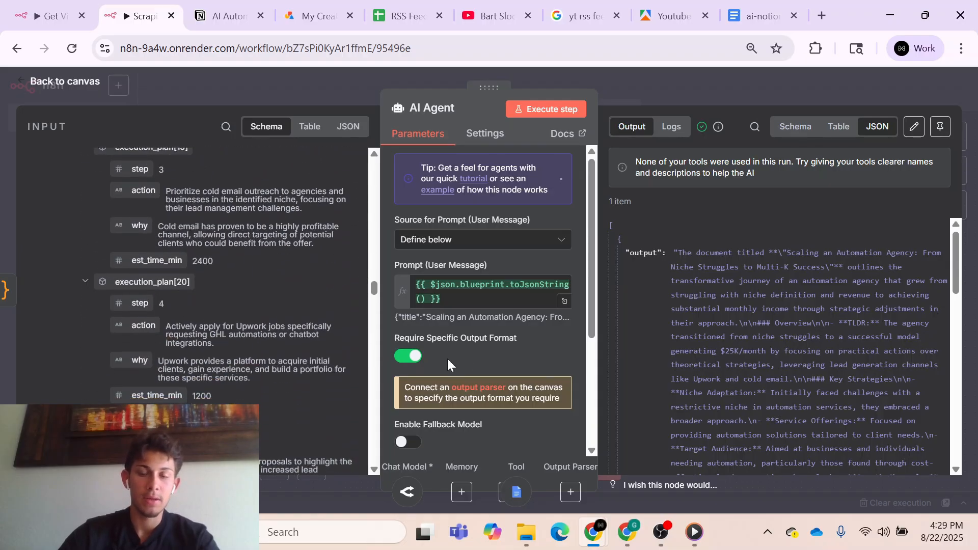
- Switch the AI Agent's System Message to an expression and read the full professional-writer prompt in the expanded editor
scroll(490, 356, "down", 3)
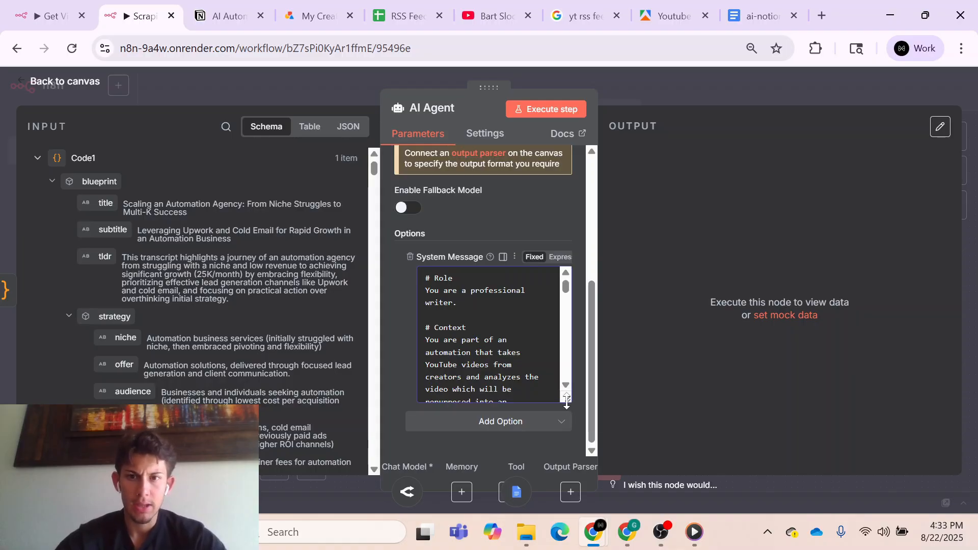
left_click_drag(567, 400, 565, 456)
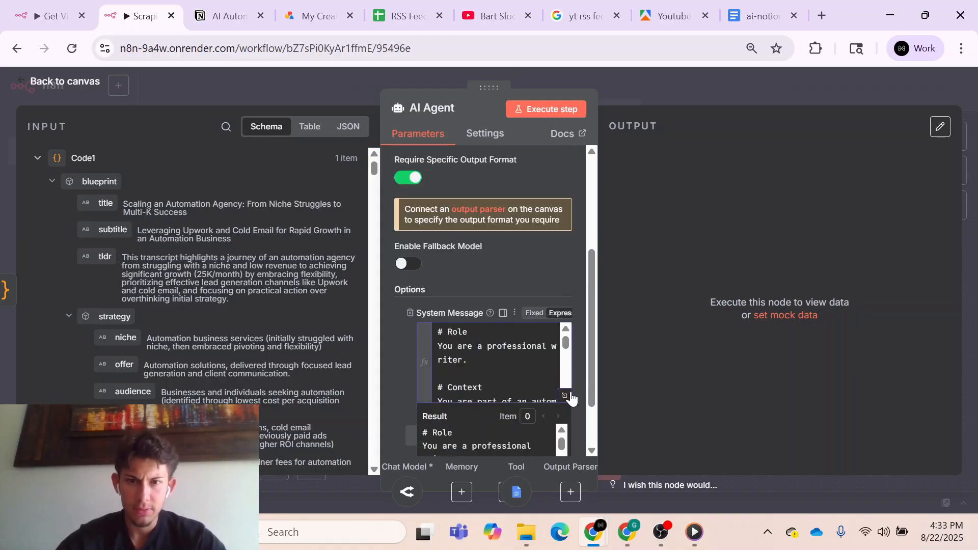
left_click(572, 400)
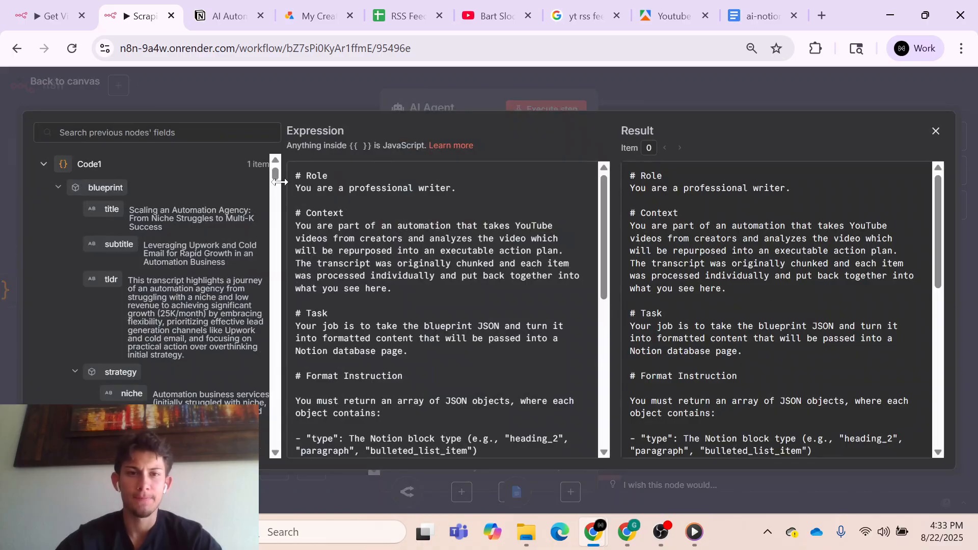
scroll(449, 310, "down", 5)
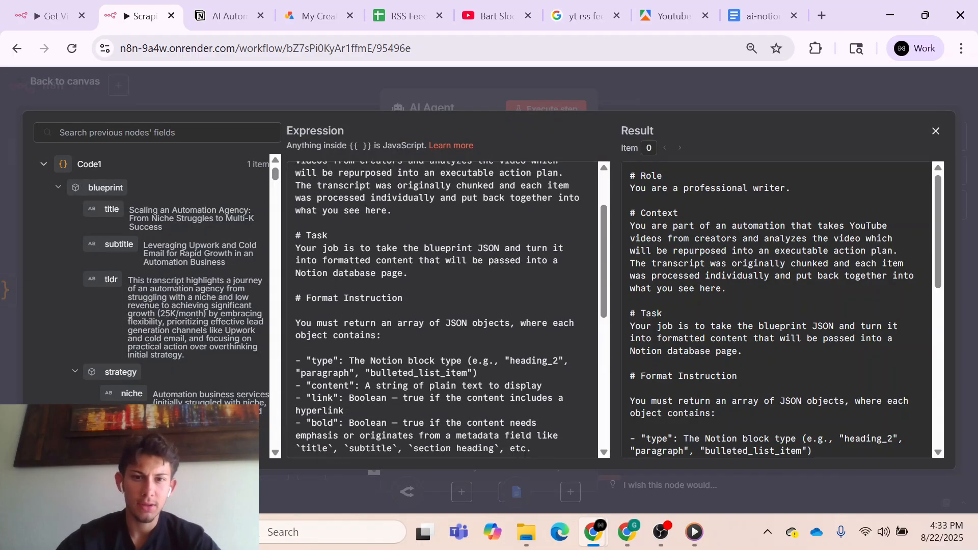
scroll(448, 311, "down", 7)
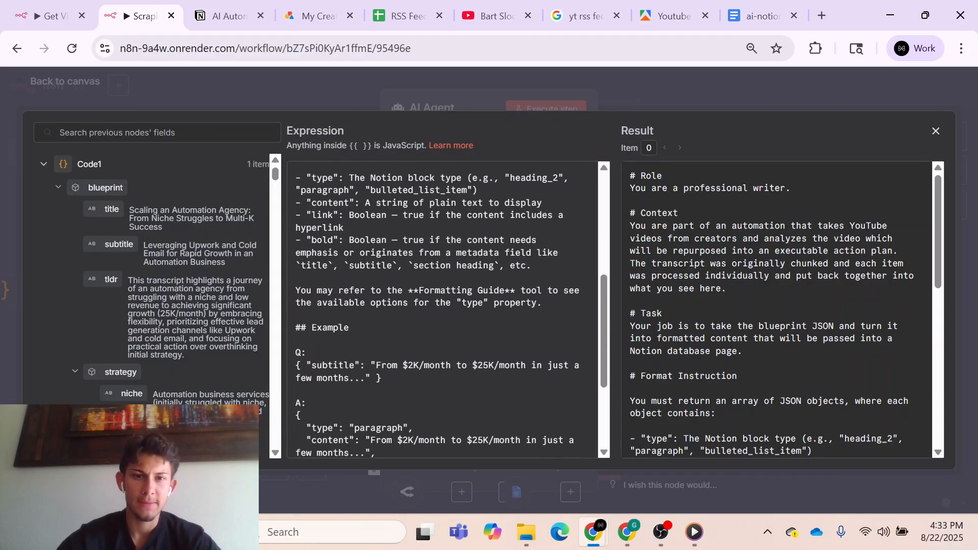
scroll(448, 311, "down", 5)
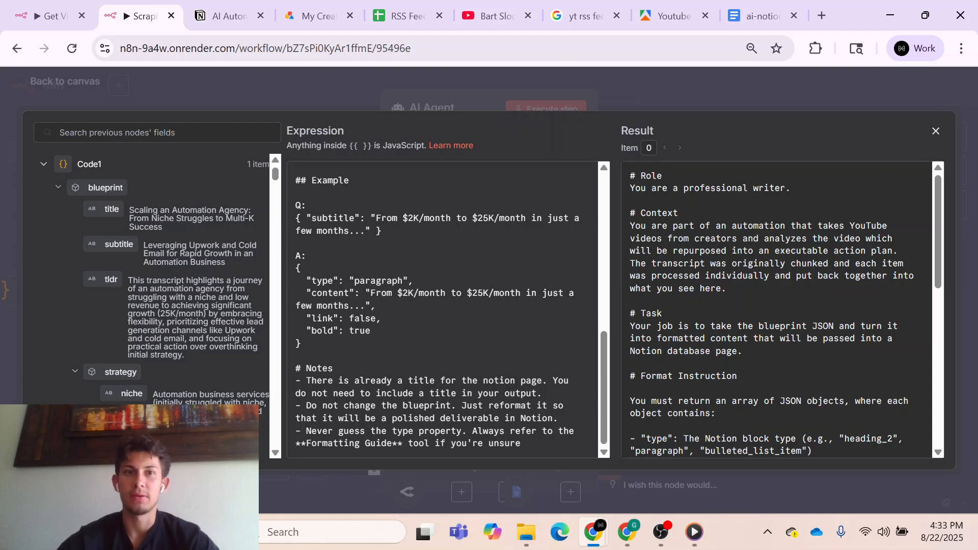
- Open the second AI Automation Blueprints page in Notion to check its title and formatting, and return to the n8n prompt editor
left_click(228, 16)
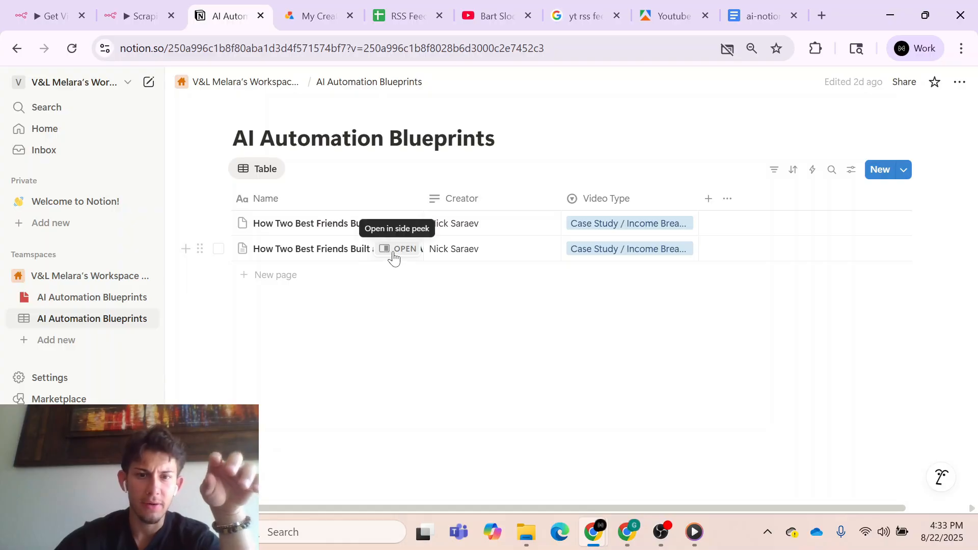
left_click(391, 254)
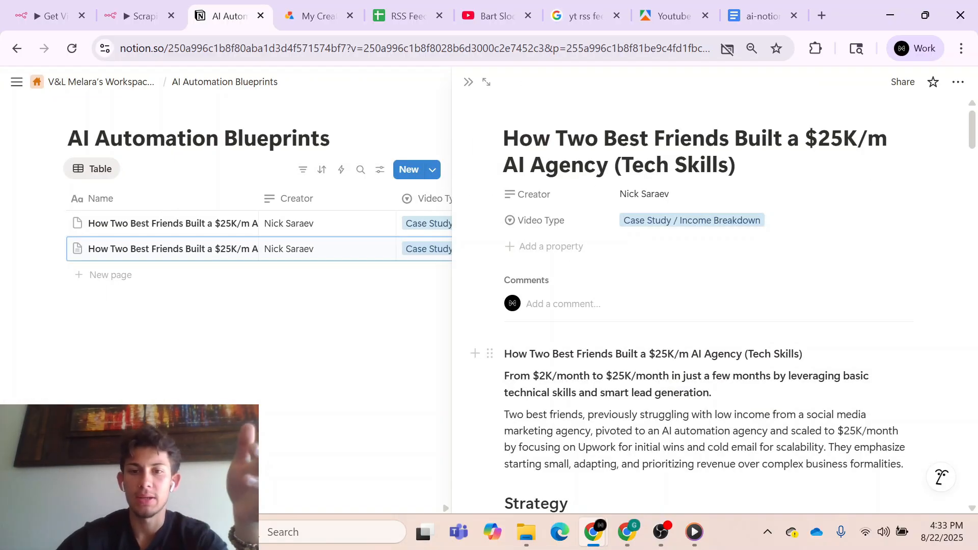
left_click(138, 7)
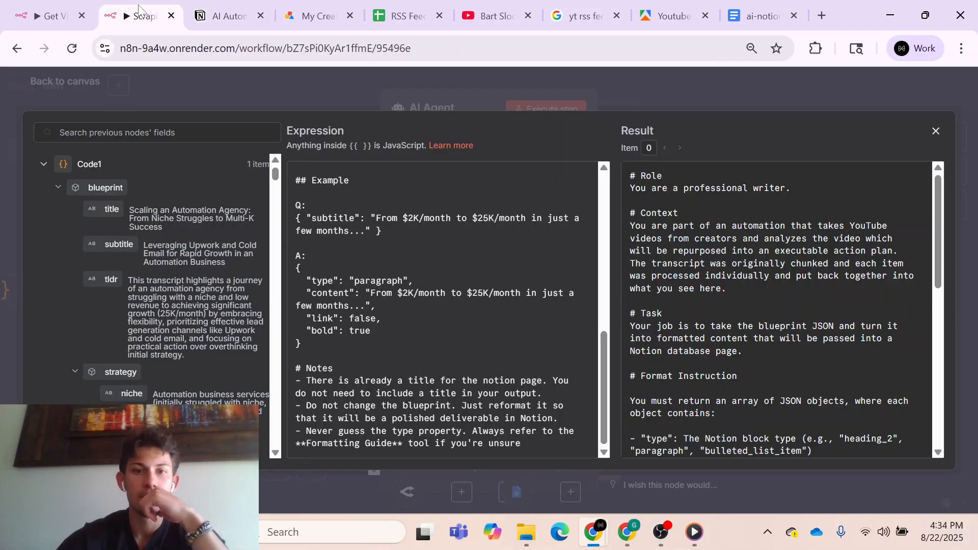
- Close the system message editor, return to the canvas and shift OpenRouter Chat Model1 further left beneath the AI Agent
scroll(443, 305, "up", 5)
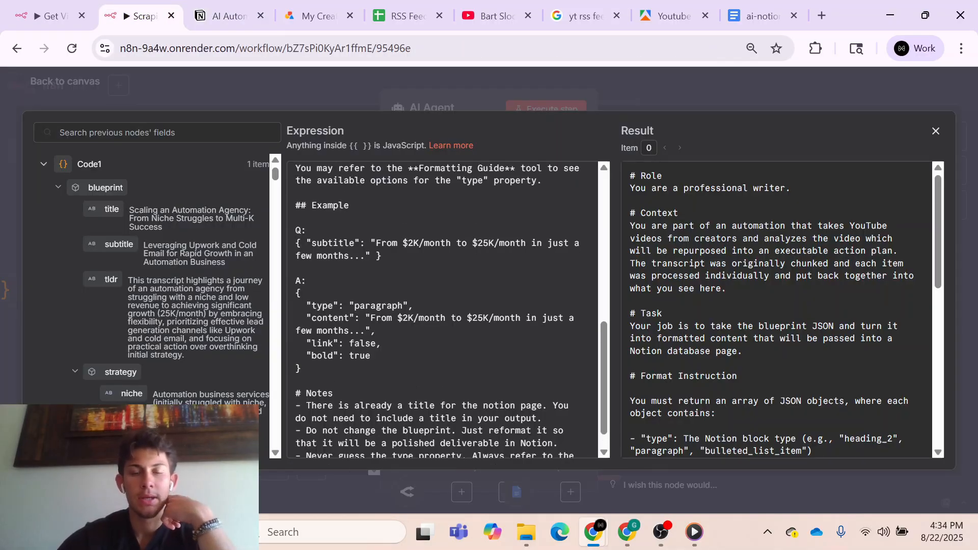
scroll(448, 311, "up", 4)
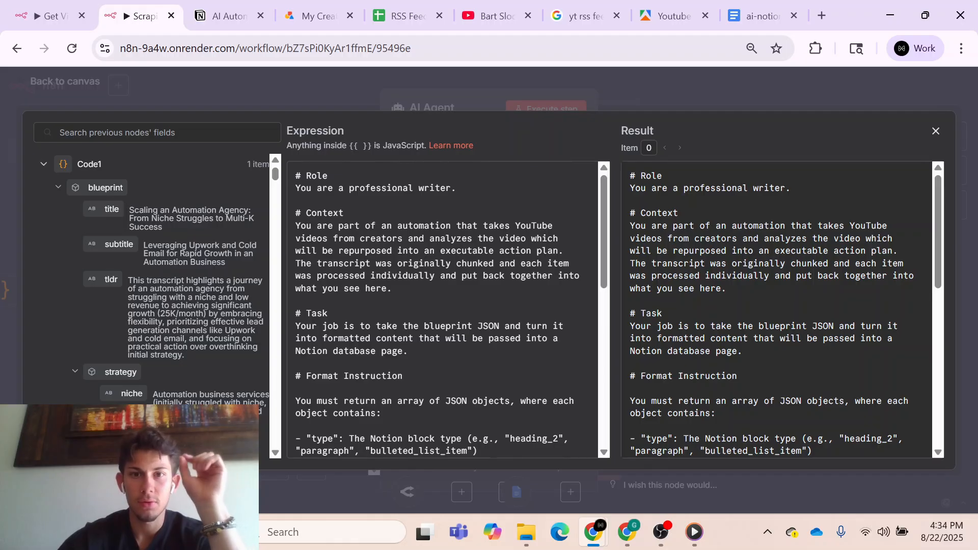
left_click(657, 94)
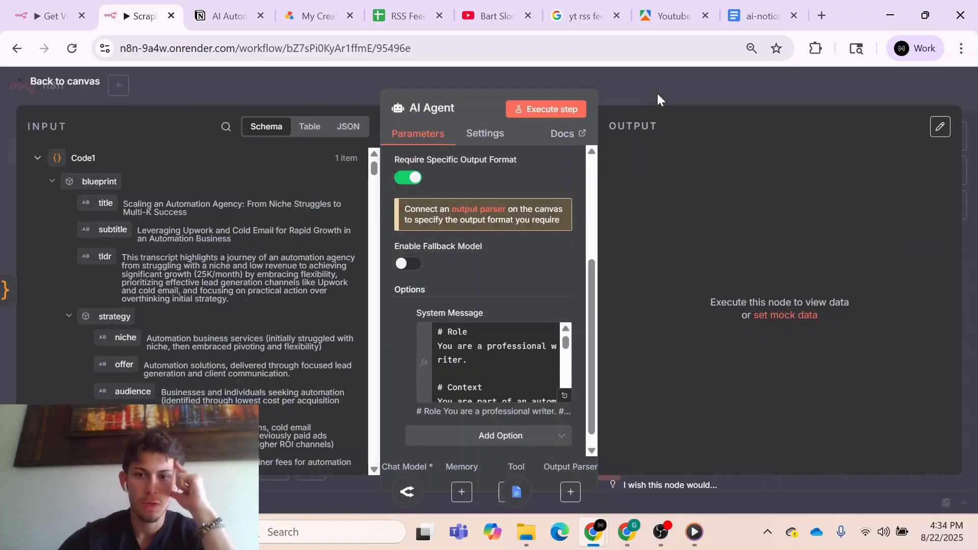
left_click(672, 86)
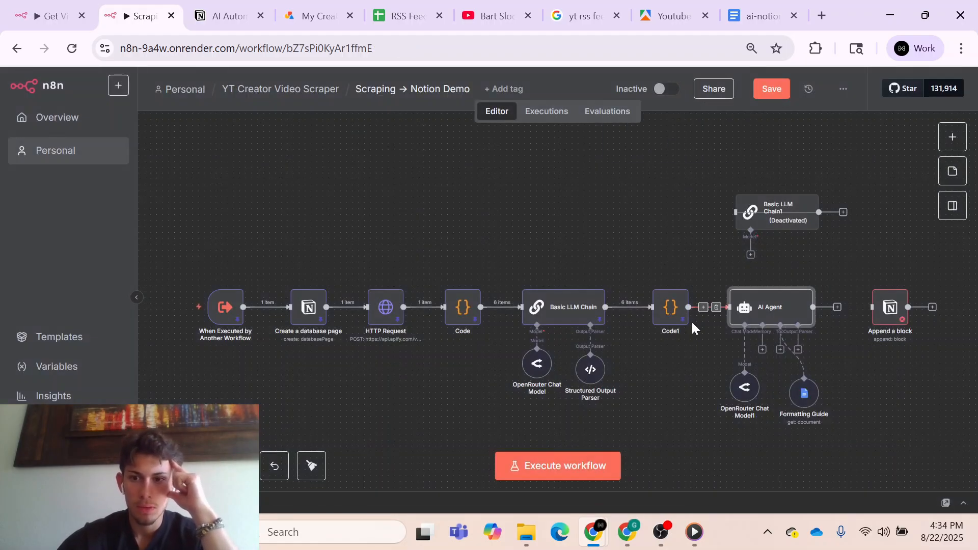
left_click_drag(744, 388, 714, 395)
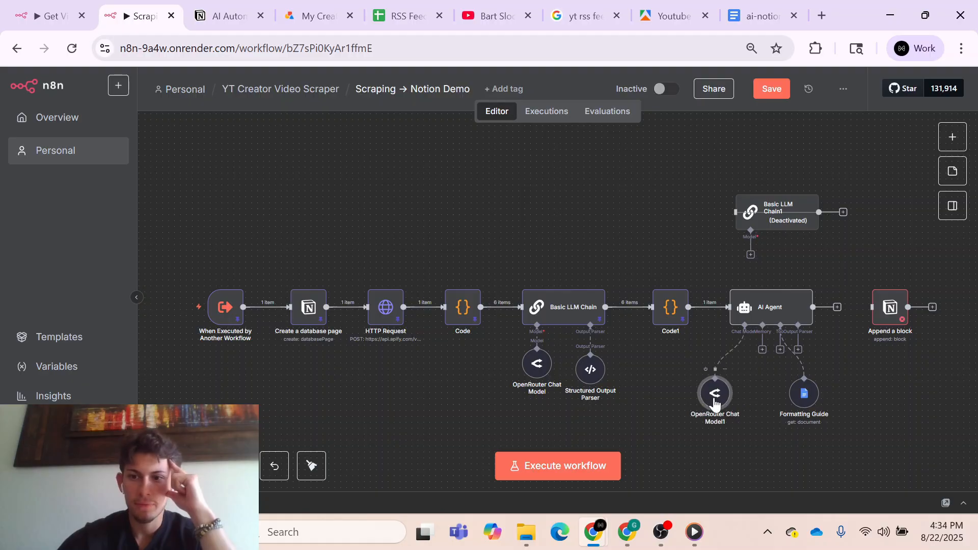
- Check the Formatting Guide tool's Google Docs settings, read the start of the linked guide document, and return to the workflow
double_click(804, 394)
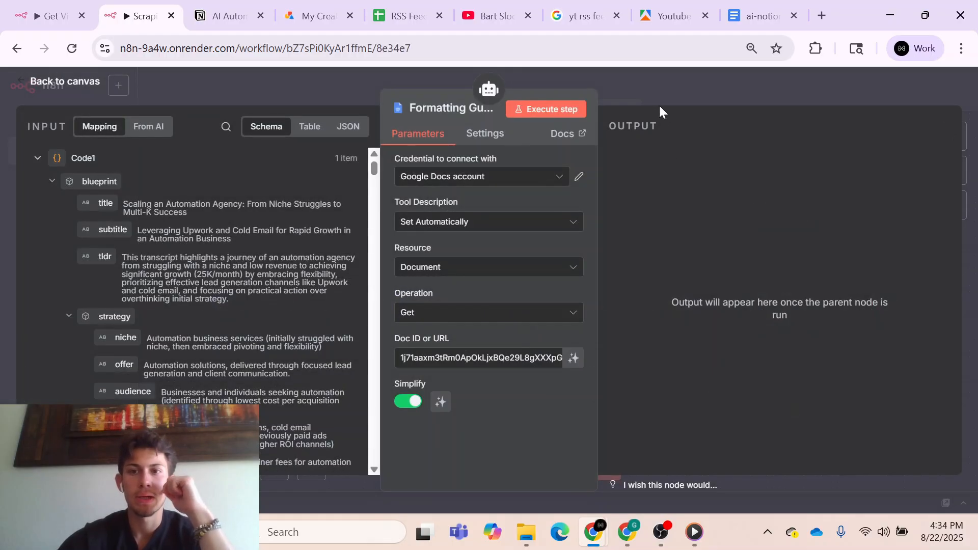
left_click(656, 92)
left_click(752, 21)
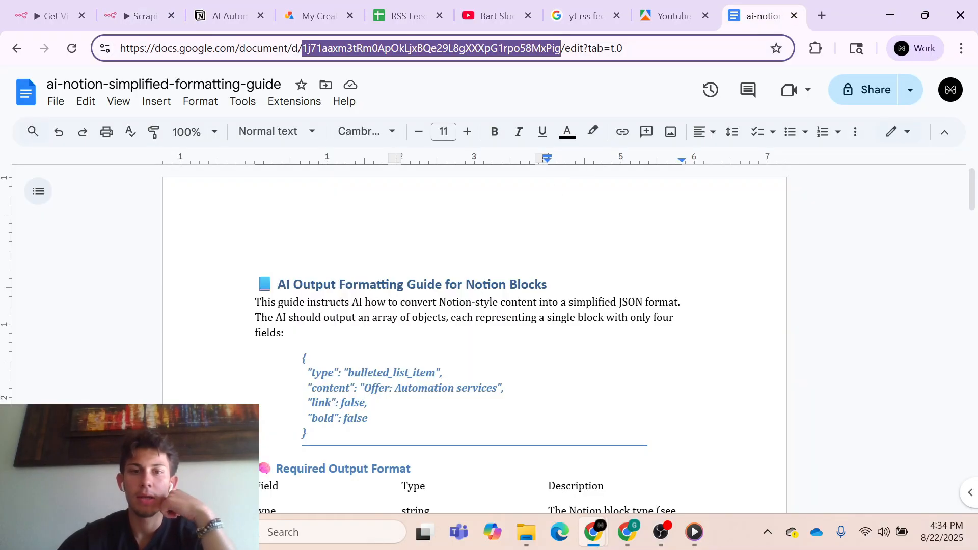
scroll(474, 342, "down", 1)
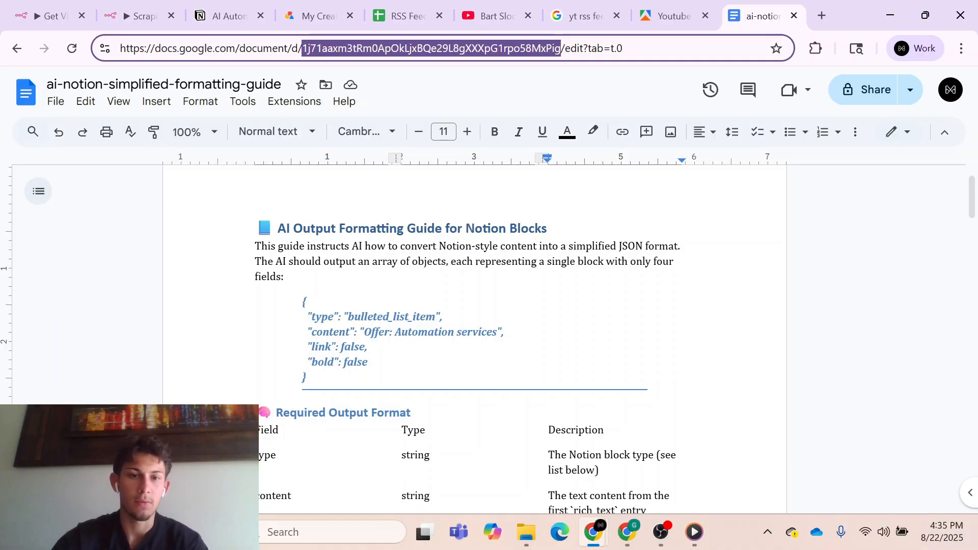
left_click(143, 7)
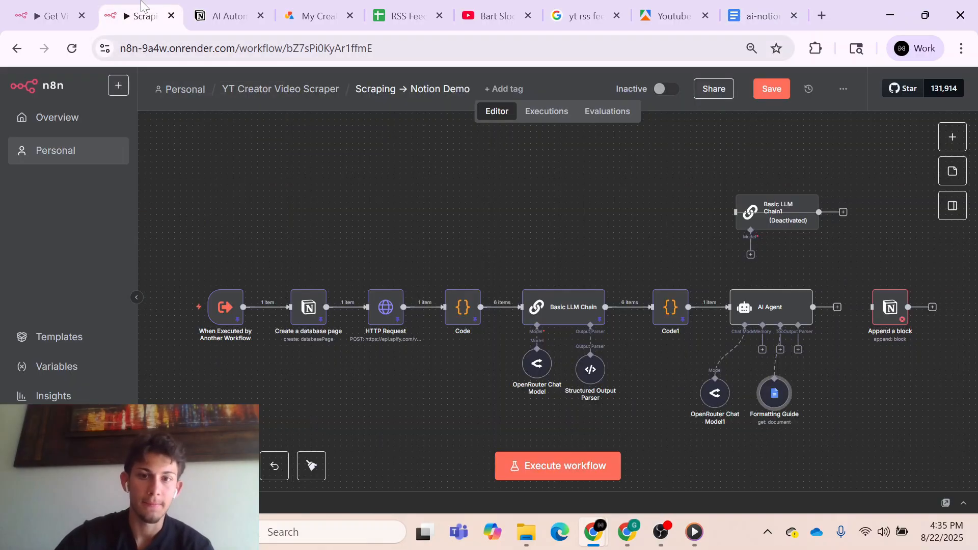
- Attach a Structured Output Parser to the AI Agent and set its schema type to Define using JSON Schema
scroll(671, 252, "right", 3)
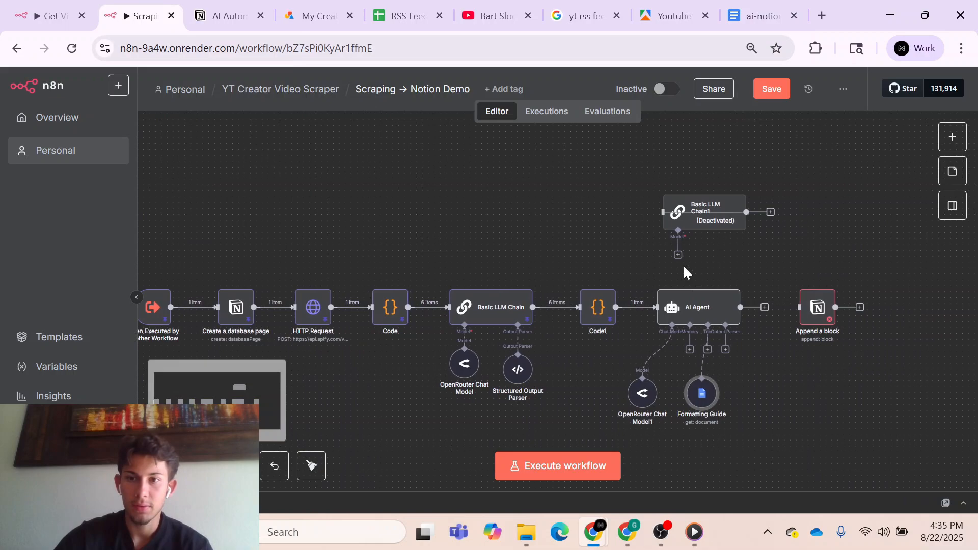
left_click(725, 350)
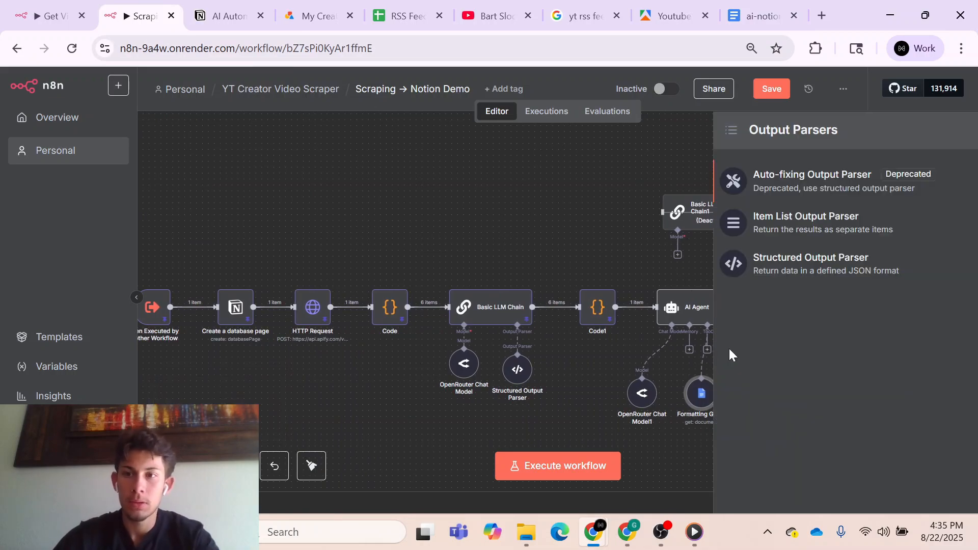
left_click(807, 280)
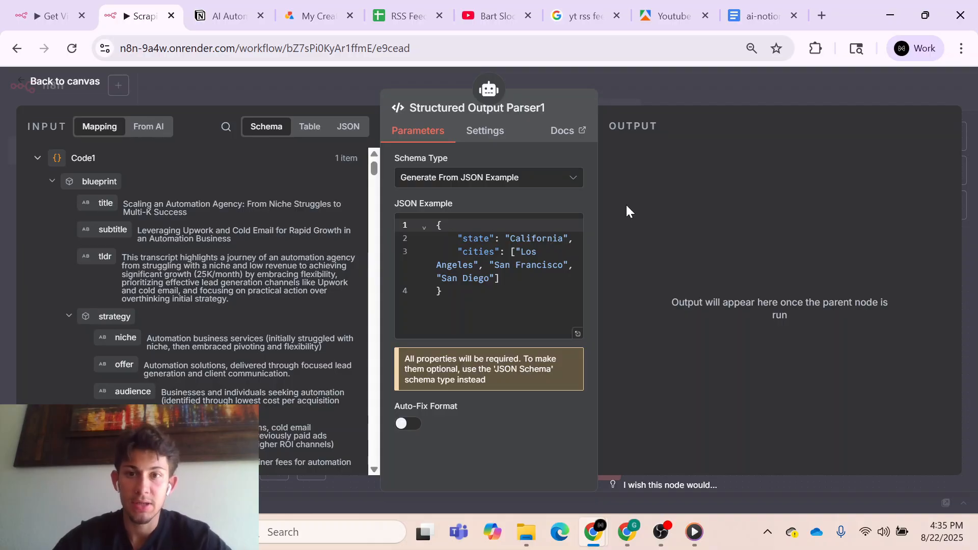
left_click(561, 178)
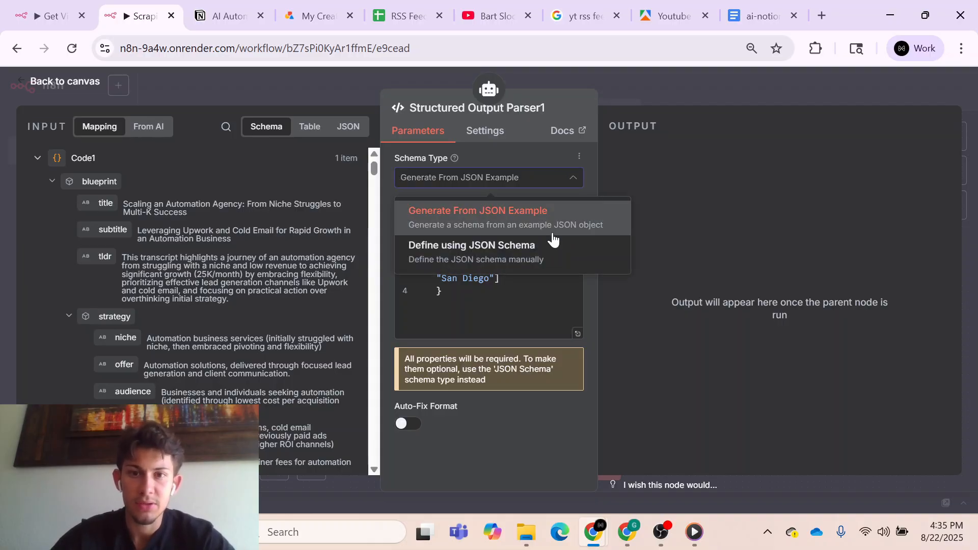
left_click(551, 249)
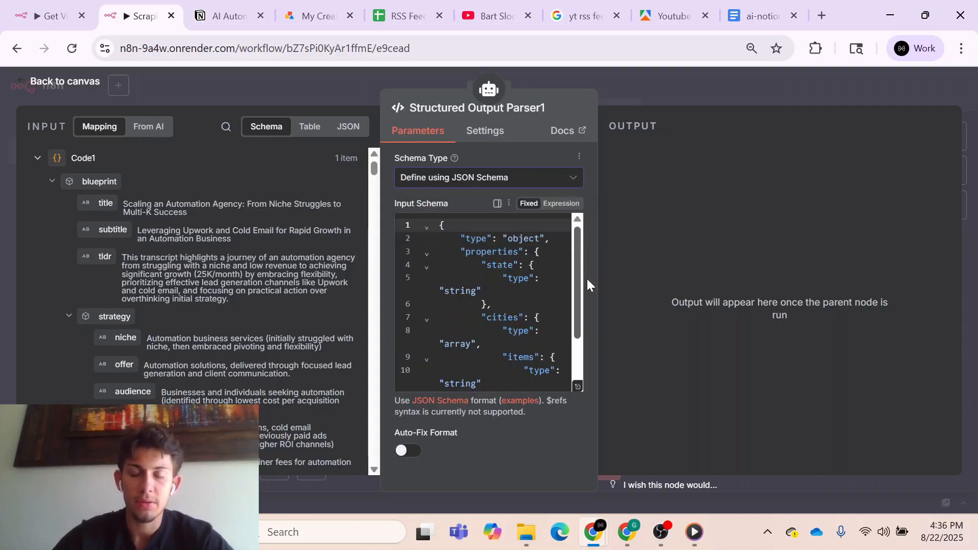
- Enter a draft-07 array schema requiring type (paragraph, heading_1–3, bulleted_list_item, numbered_list_item), string content, boolean link and bold; place the parser beside Formatting Guide
left_click(577, 386)
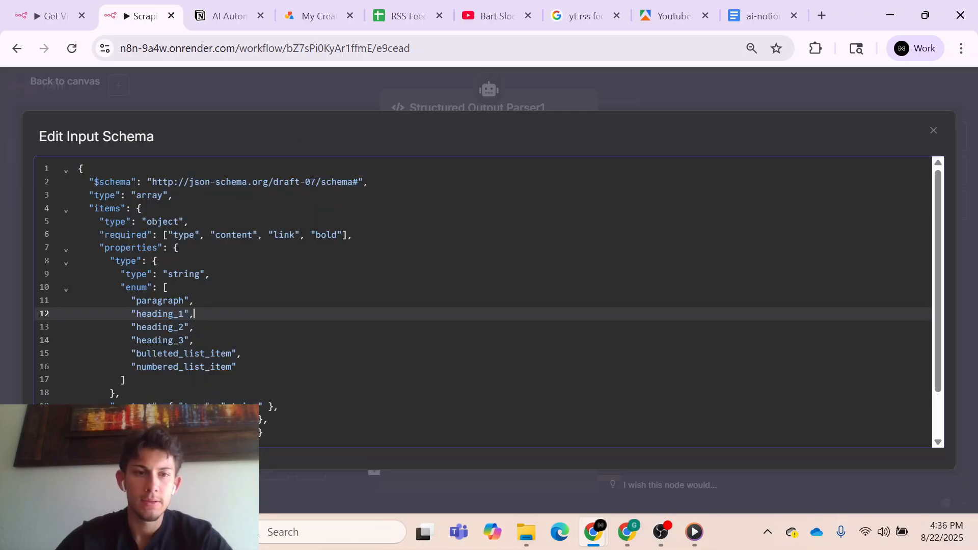
scroll(482, 302, "down", 1)
scroll(483, 302, "down", 2)
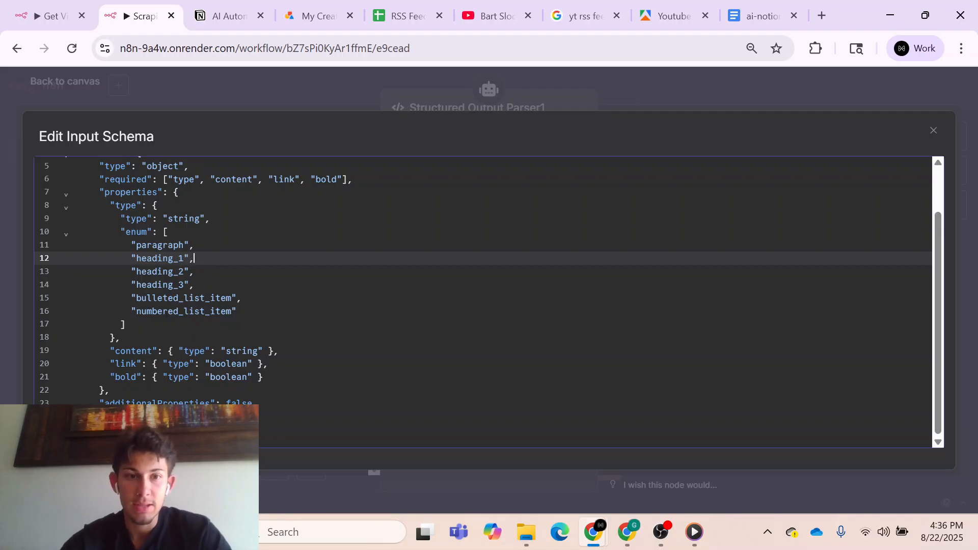
scroll(483, 301, "up", 1)
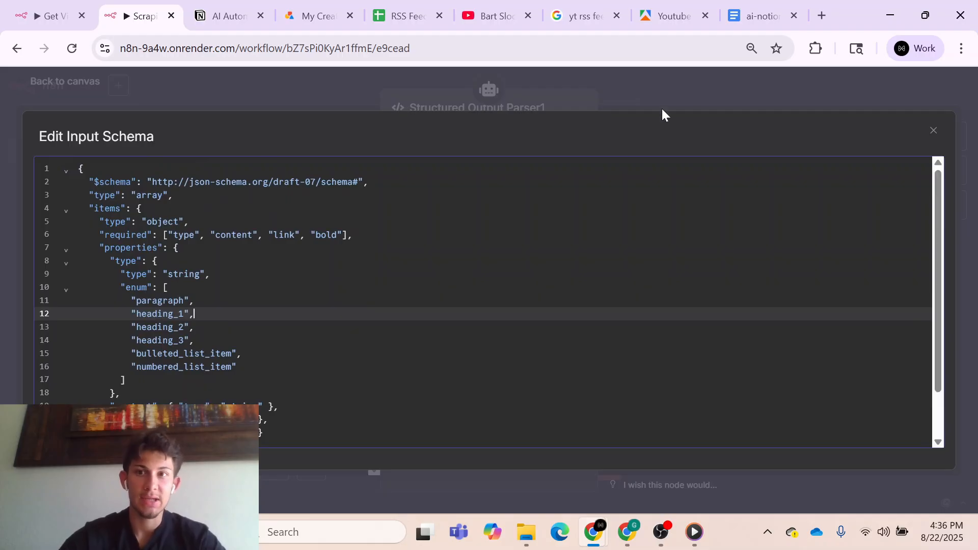
left_click(708, 89)
left_click(706, 87)
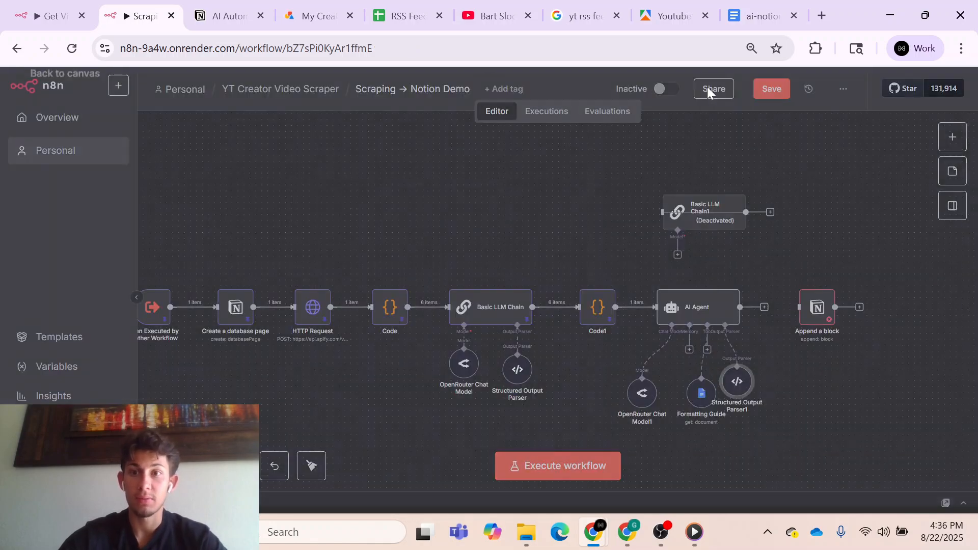
left_click_drag(742, 389, 754, 394)
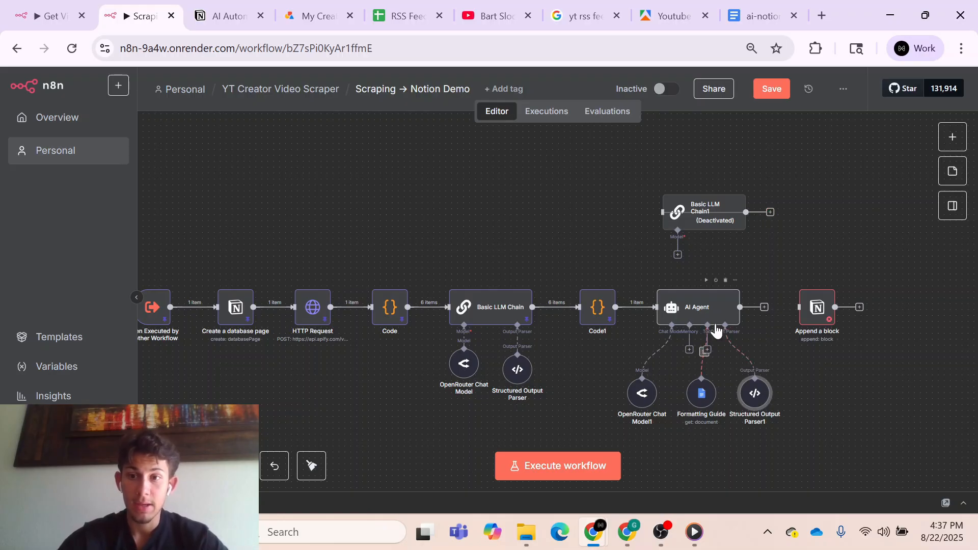
- Deactivate the Append a block node and execute the workflow to test the AI Agent
double_click(710, 315)
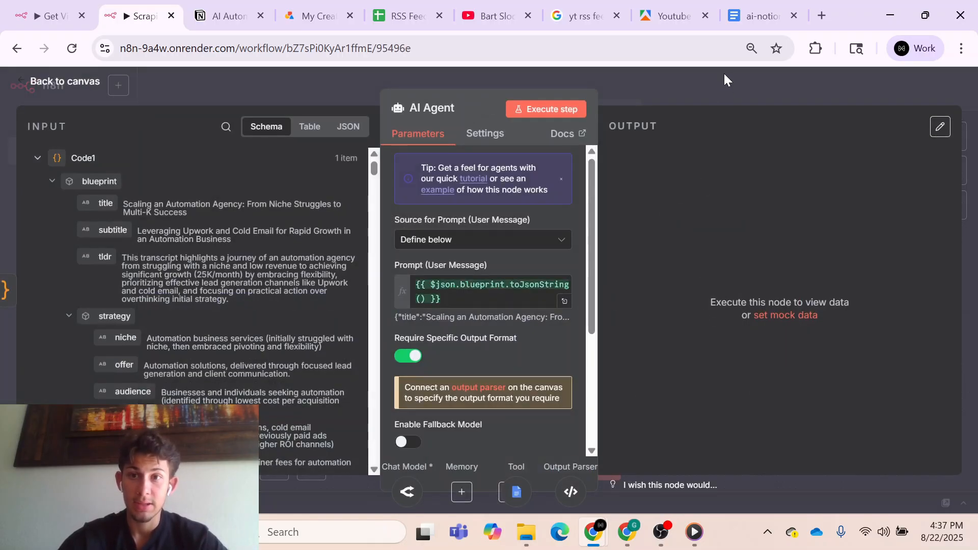
left_click(707, 88)
left_click(818, 316)
key("d")
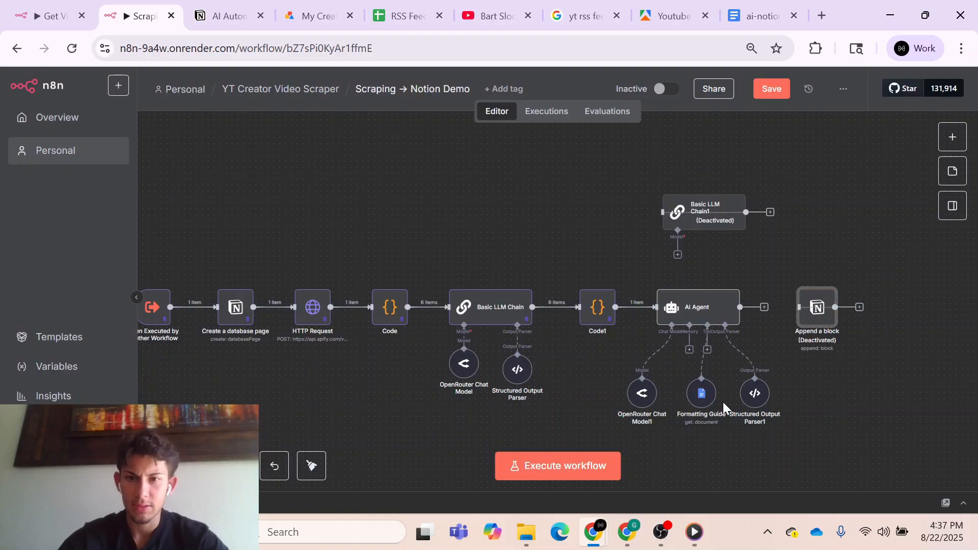
left_click(564, 473)
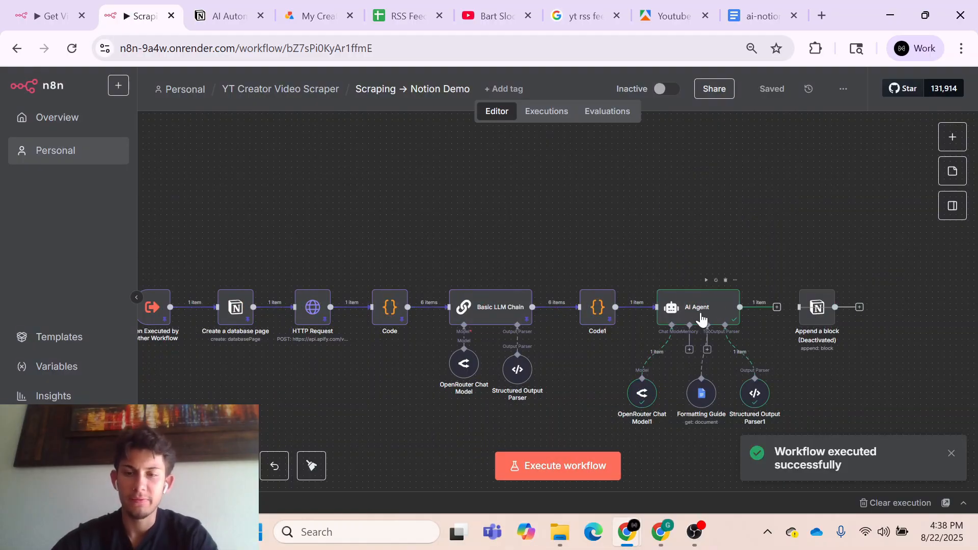
- Examine the AI Agent's JSON output, checking the type, content, link and bold fields of the generated blocks
left_click(713, 316)
double_click(712, 316)
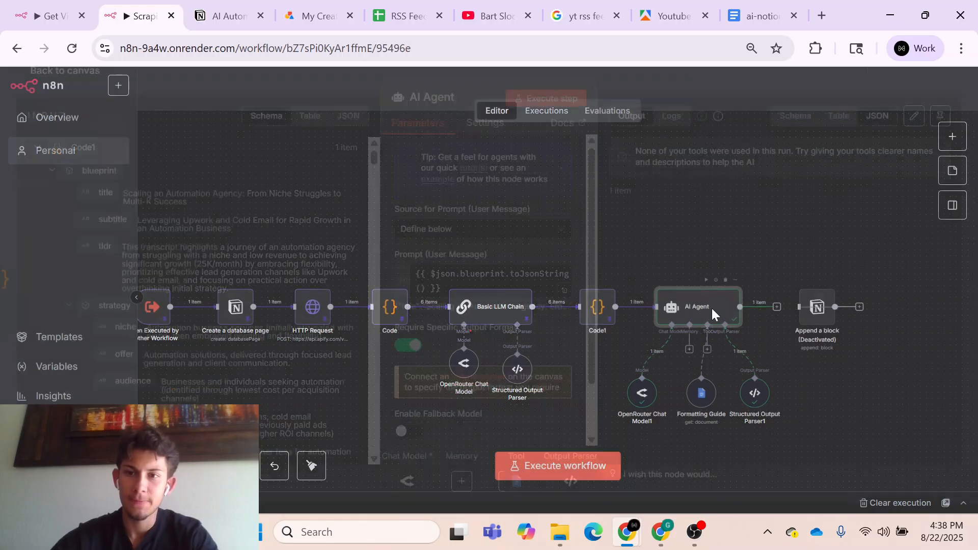
scroll(710, 340, "down", 3)
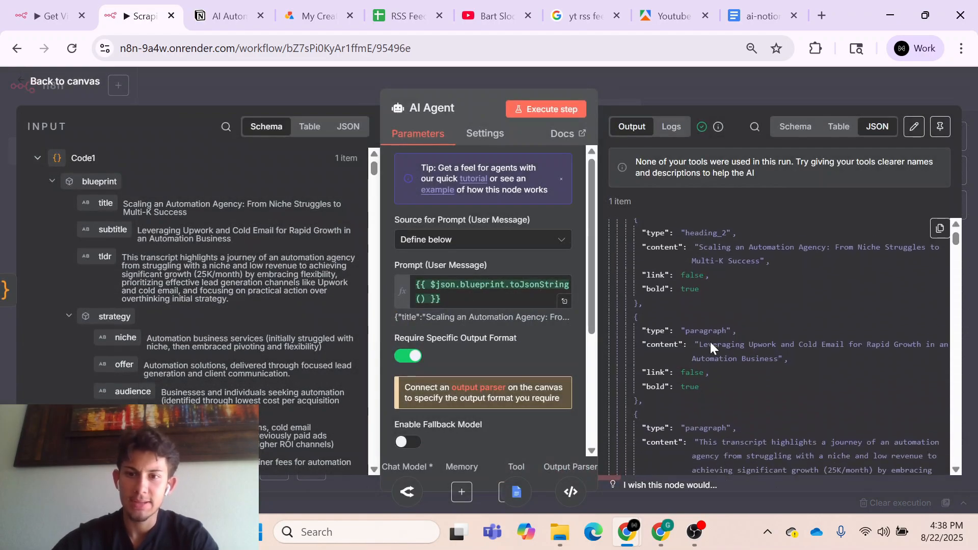
scroll(710, 341, "down", 2)
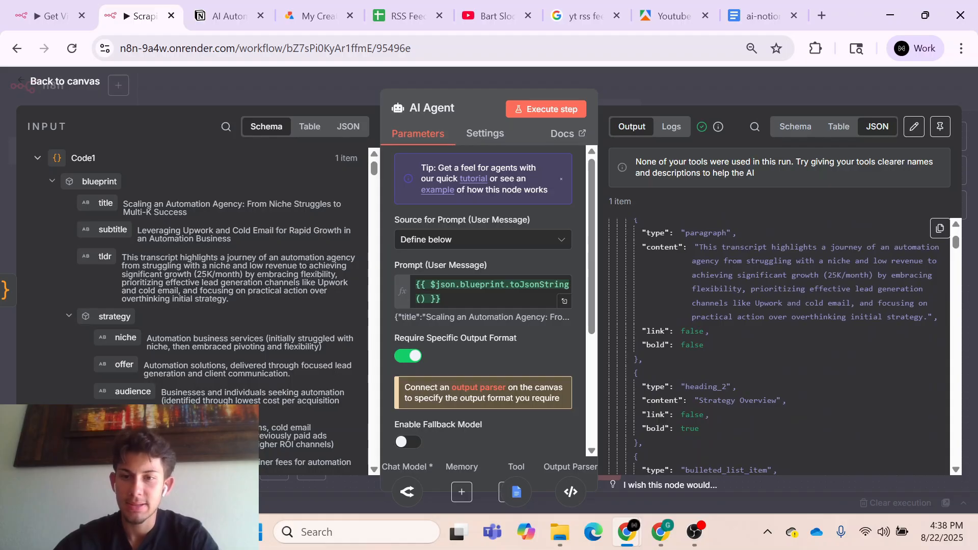
scroll(663, 353, "down", 1)
scroll(663, 353, "down", 2)
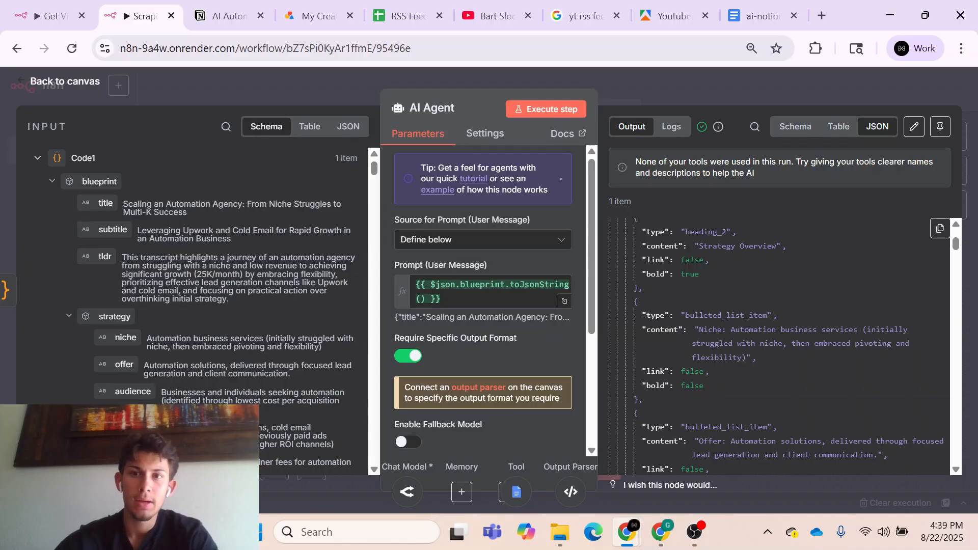
left_click(715, 77)
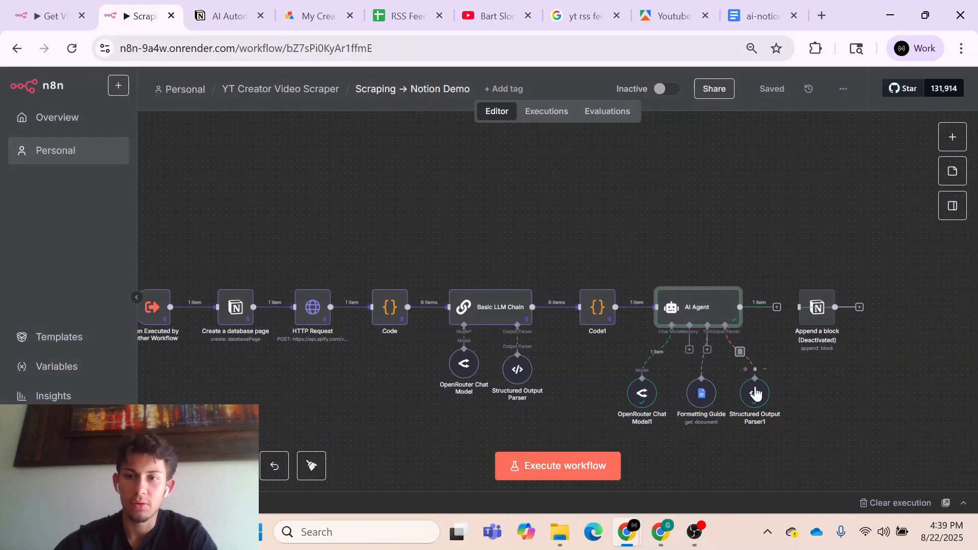
- Compare the Structured Output Parser1 input schema with the required fields and supported type values in the Google Docs formatting guide
double_click(755, 393)
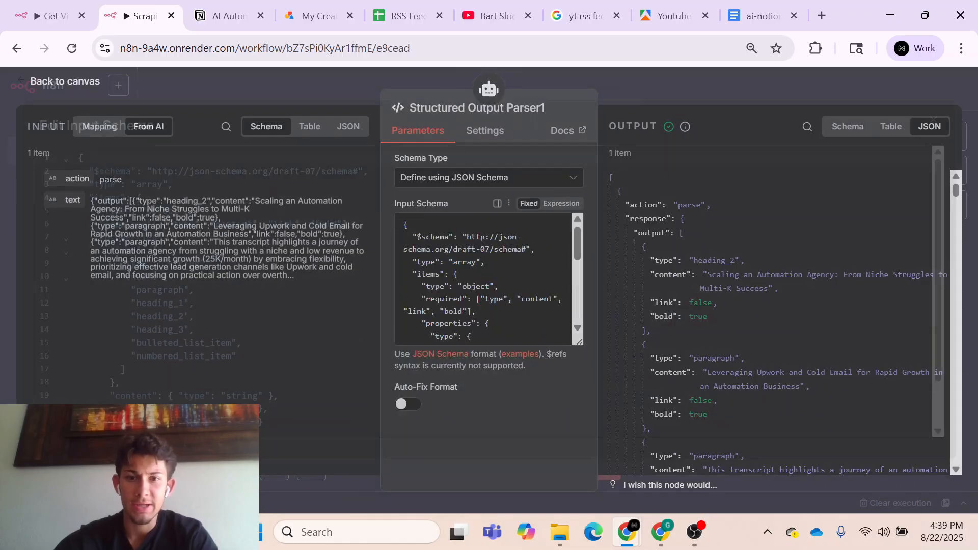
scroll(489, 302, "down", 2)
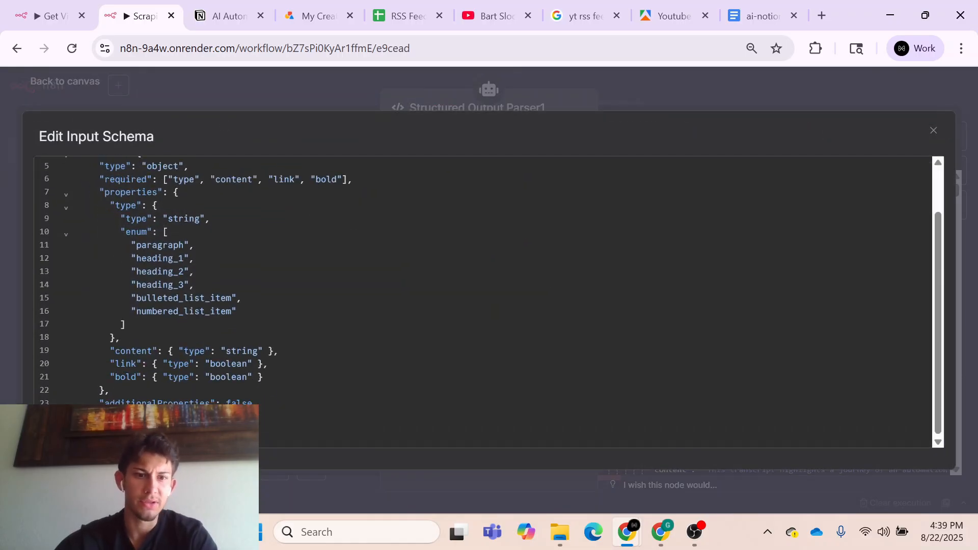
scroll(489, 302, "up", 2)
scroll(489, 301, "down", 1)
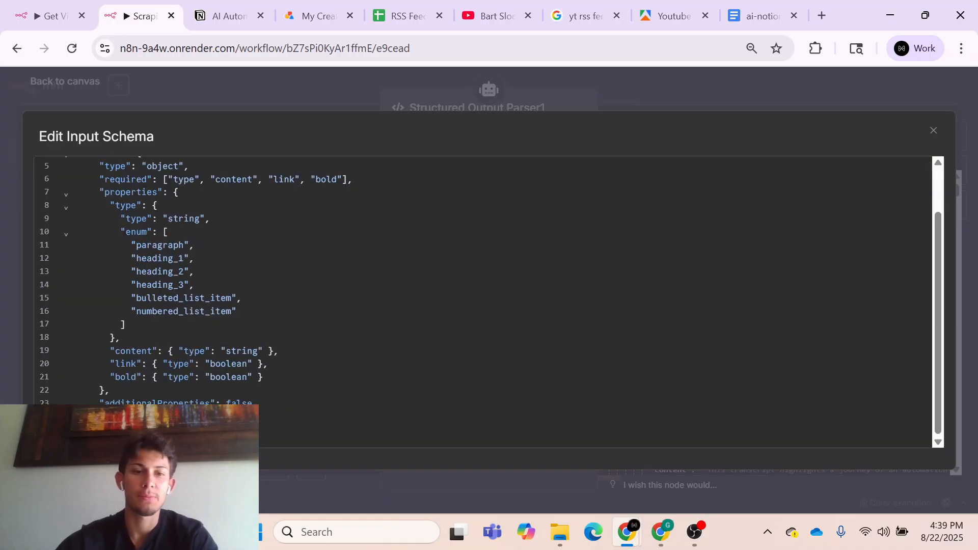
left_click(756, 22)
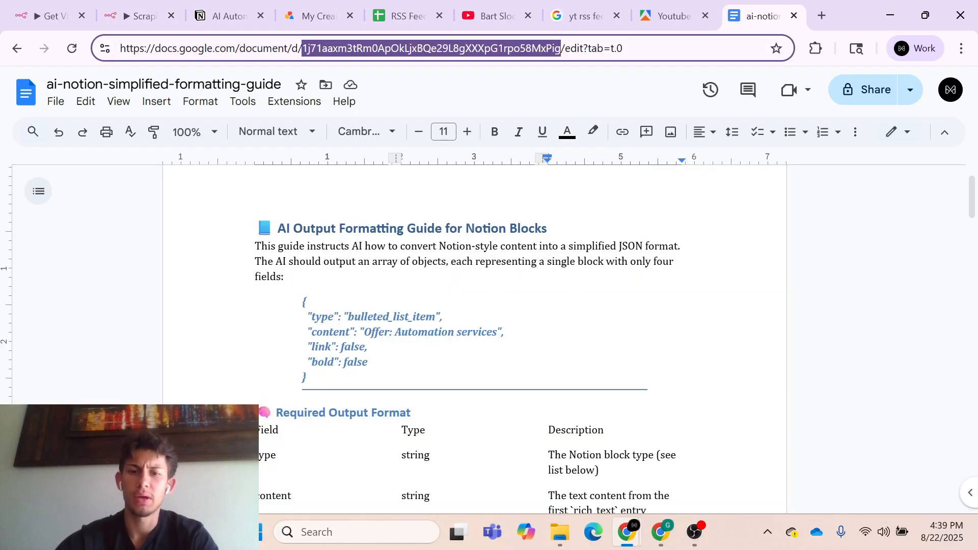
scroll(582, 297, "down", 4)
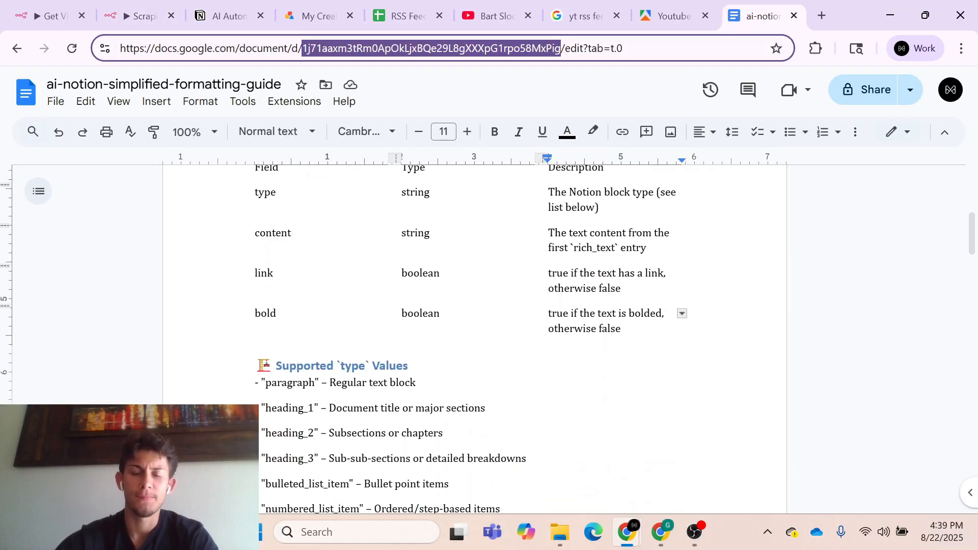
scroll(582, 297, "up", 3)
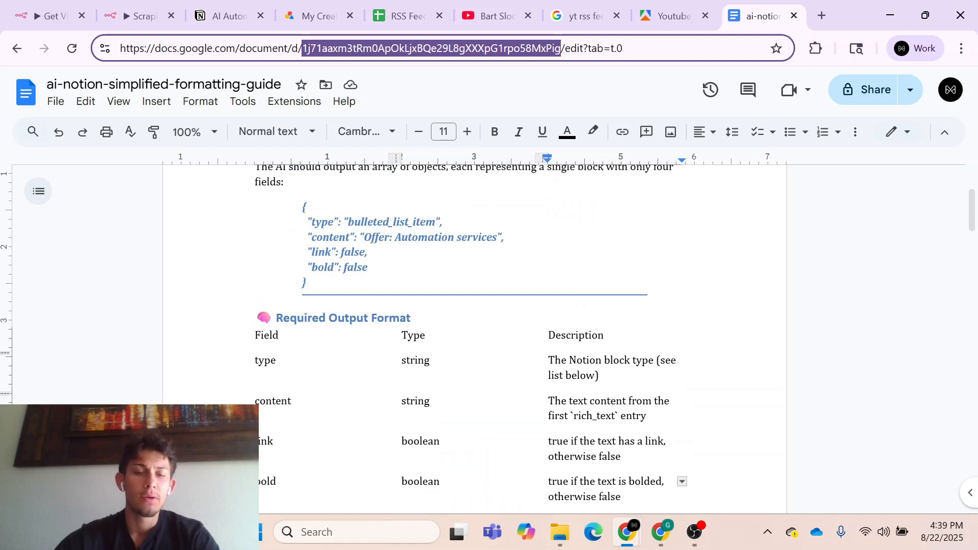
scroll(471, 338, "down", 2)
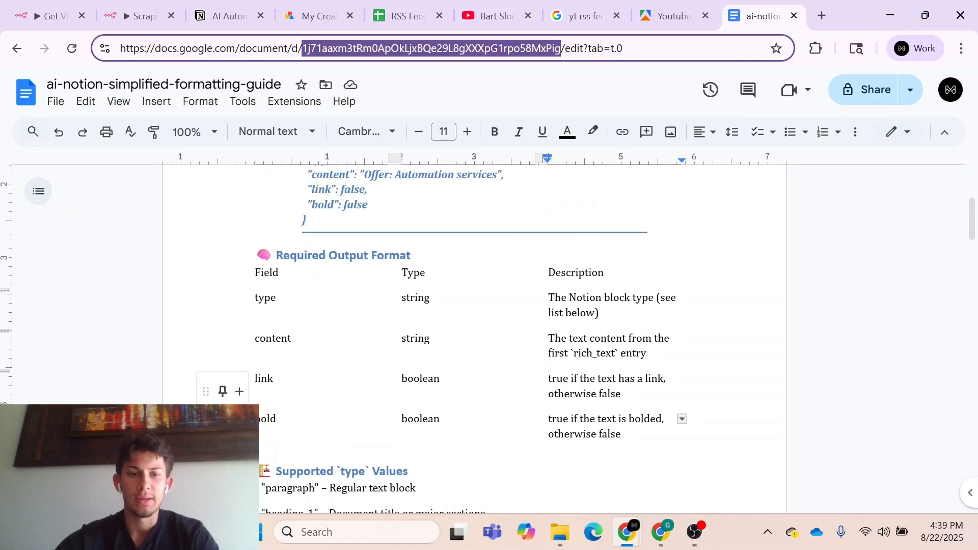
left_click(129, 20)
left_click(689, 91)
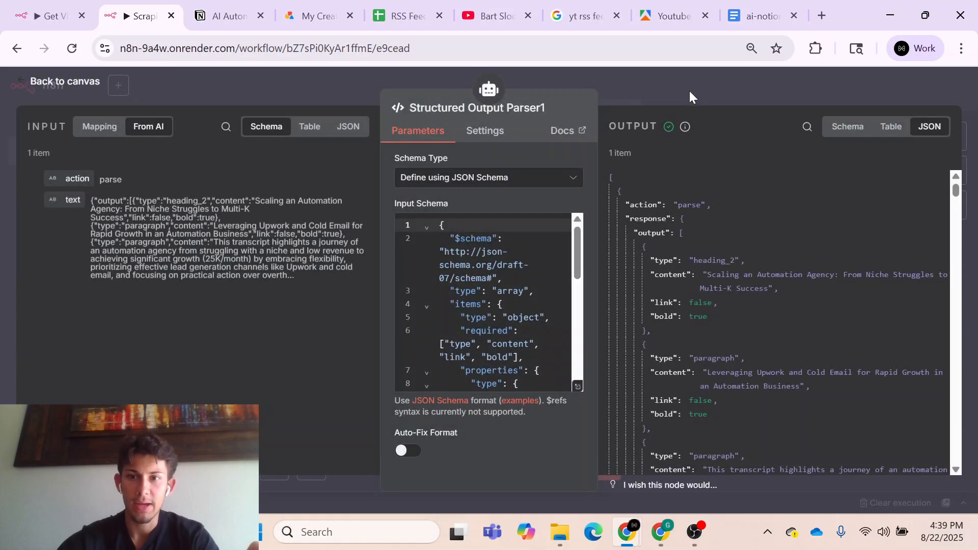
left_click(693, 92)
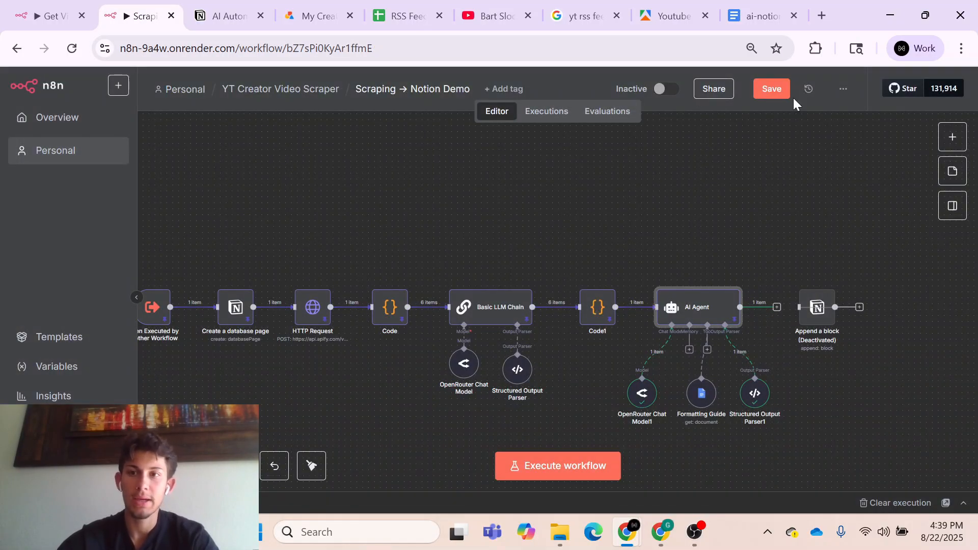
- Save the workflow and reactivate the Append a block node
left_click(775, 82)
scroll(783, 228, "right", 3)
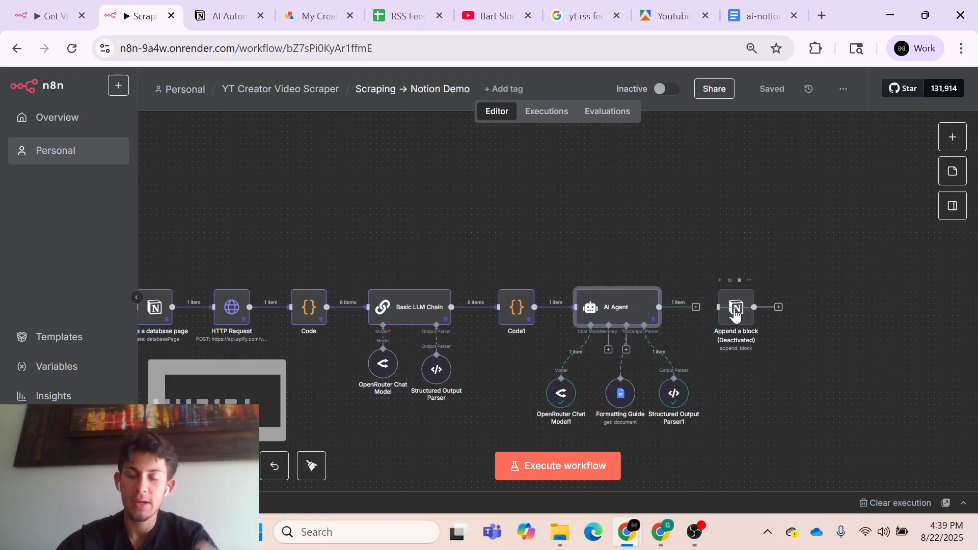
left_click(735, 313)
key("d")
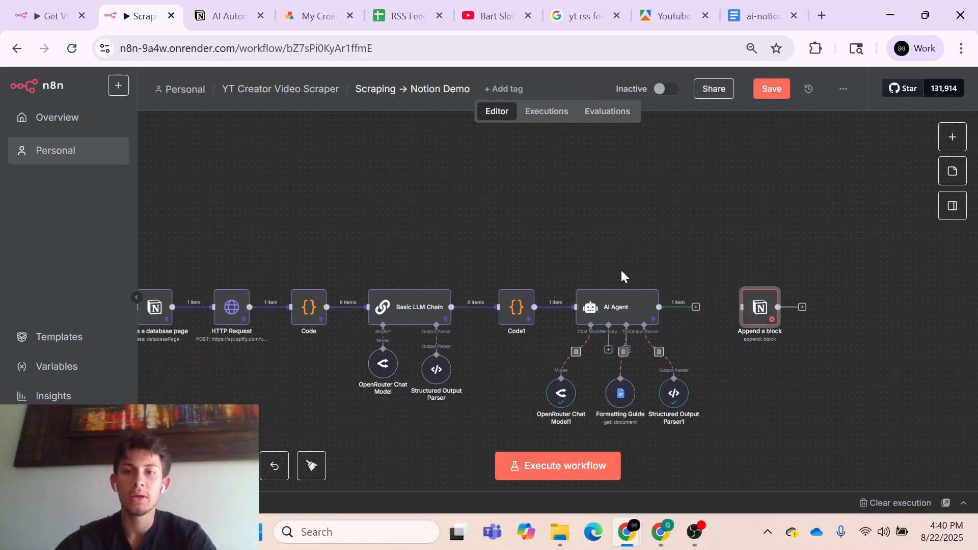
- Review the blocks in the AI Agent's pinned JSON output
left_click(631, 319)
double_click(631, 319)
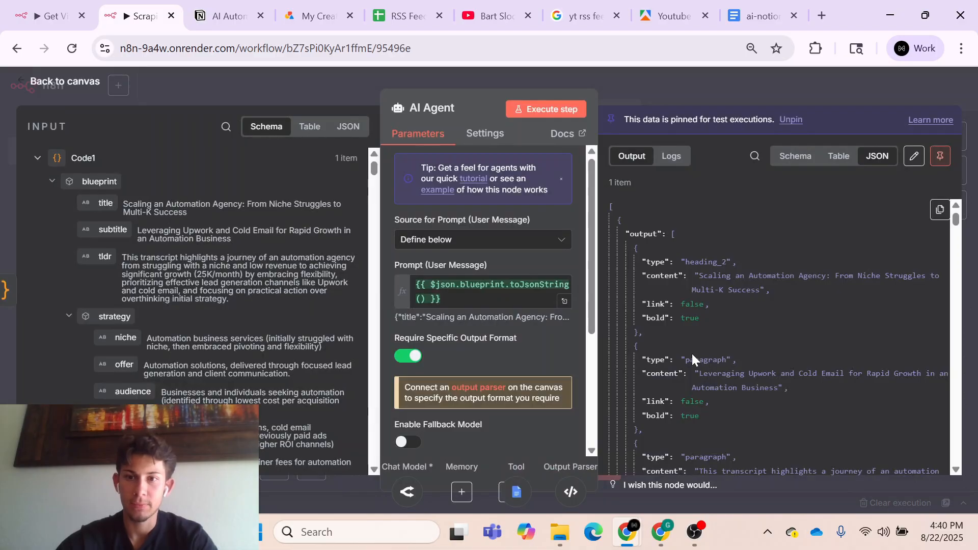
scroll(692, 353, "down", 3)
scroll(692, 354, "down", 10)
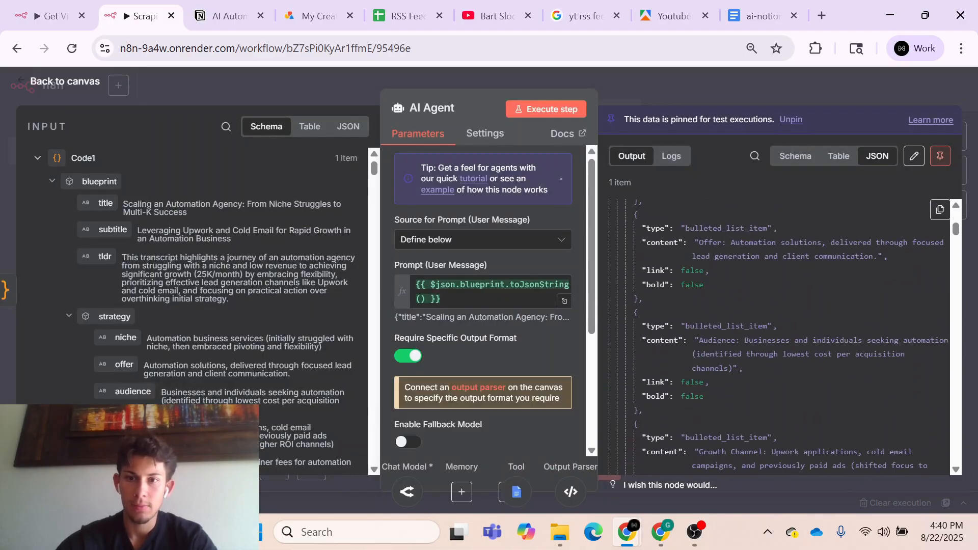
- Check the remaining blocks of the AI Agent's pinned output through to the final entry, then return to the canvas
scroll(776, 336, "down", 10)
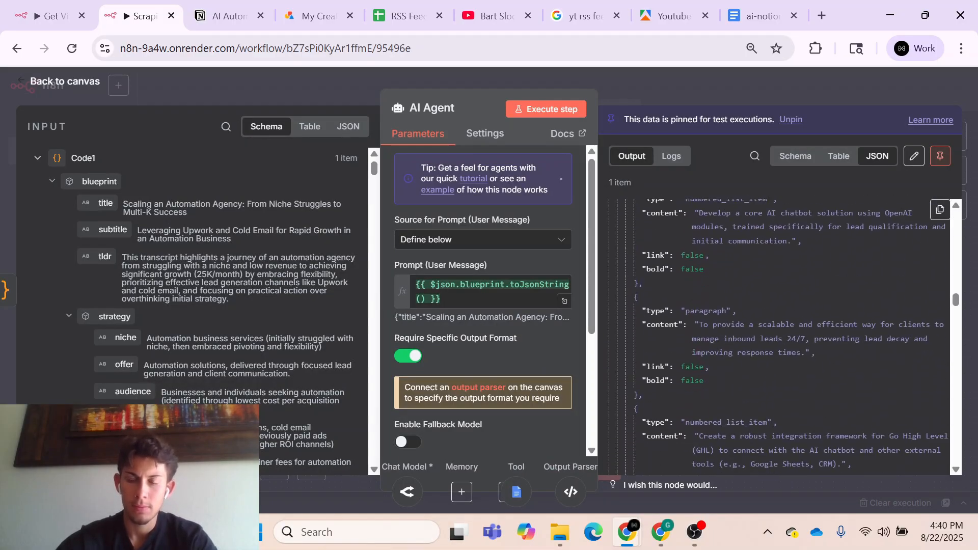
scroll(776, 337, "down", 10)
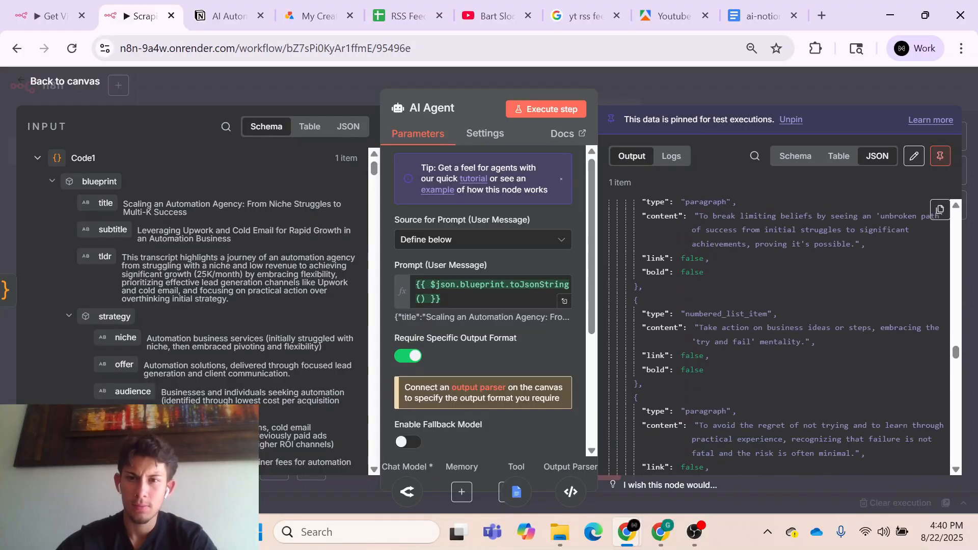
scroll(692, 354, "down", 10)
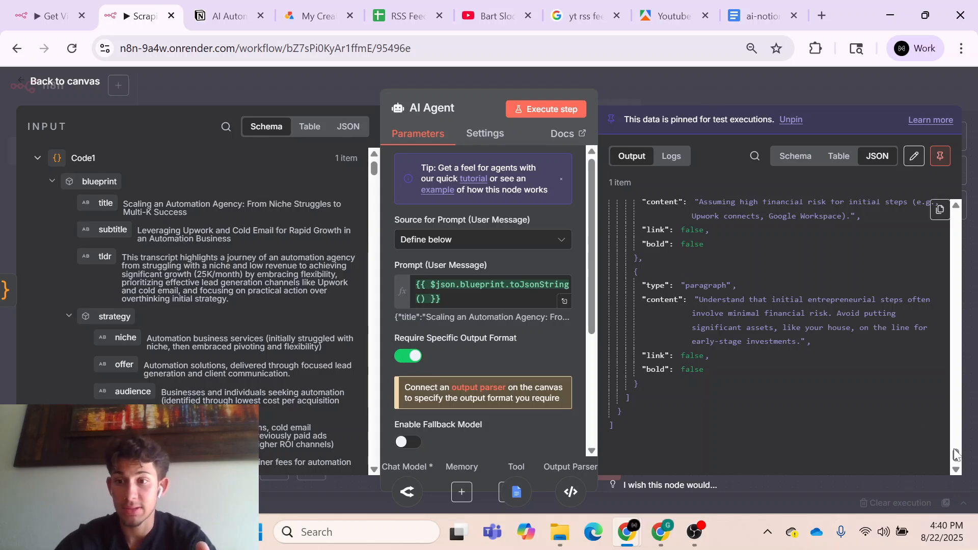
left_click_drag(956, 454, 955, 213)
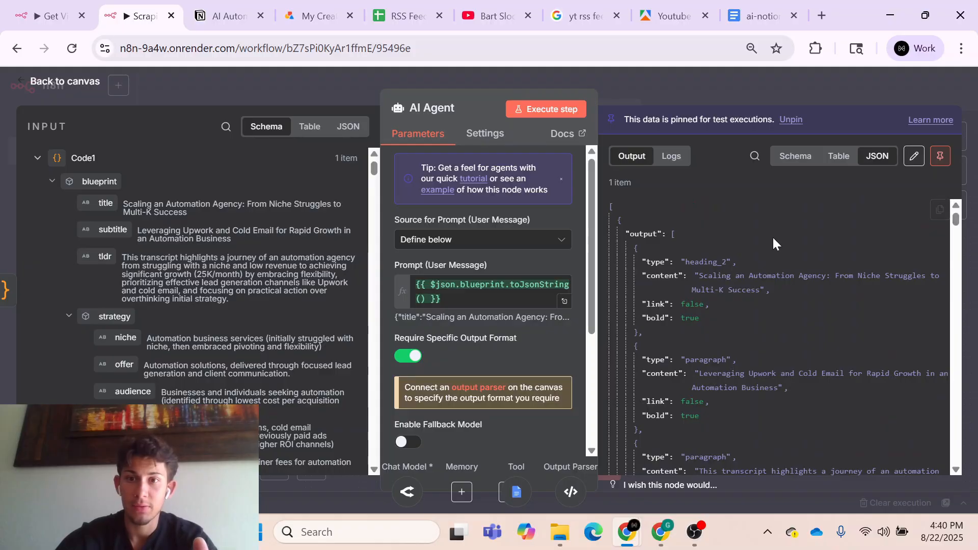
left_click(706, 87)
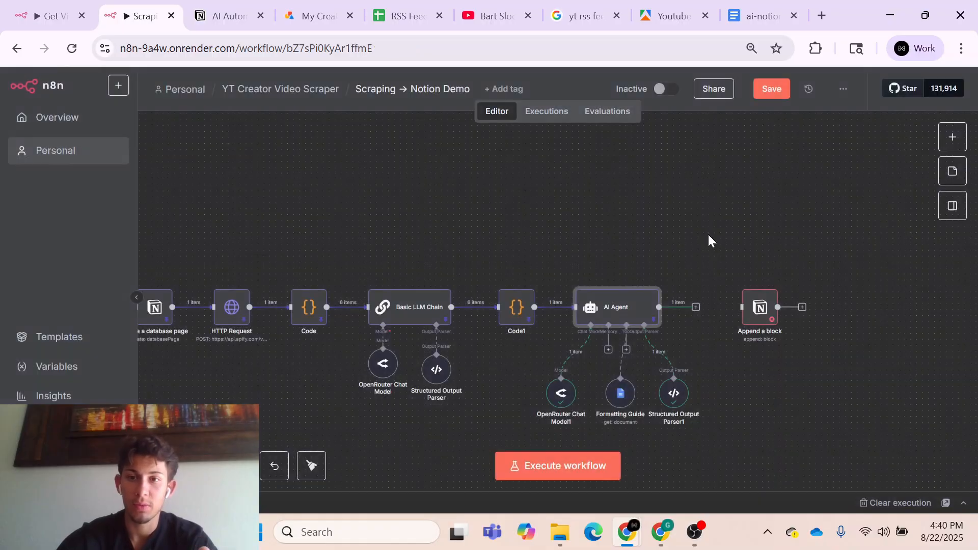
- Add a Split Out node after the AI Agent with output as the field to split out, and place it beside the agent
left_click(696, 308)
type("split")
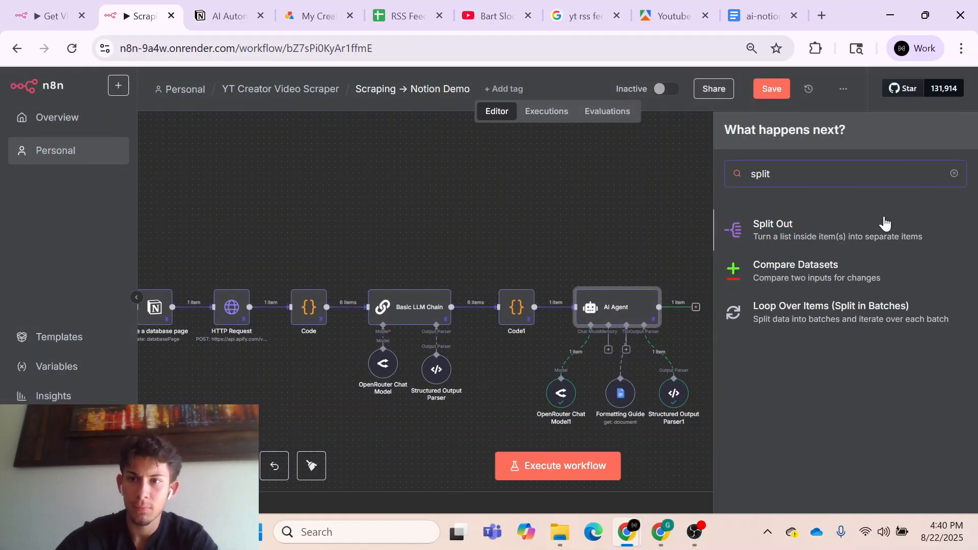
left_click(843, 245)
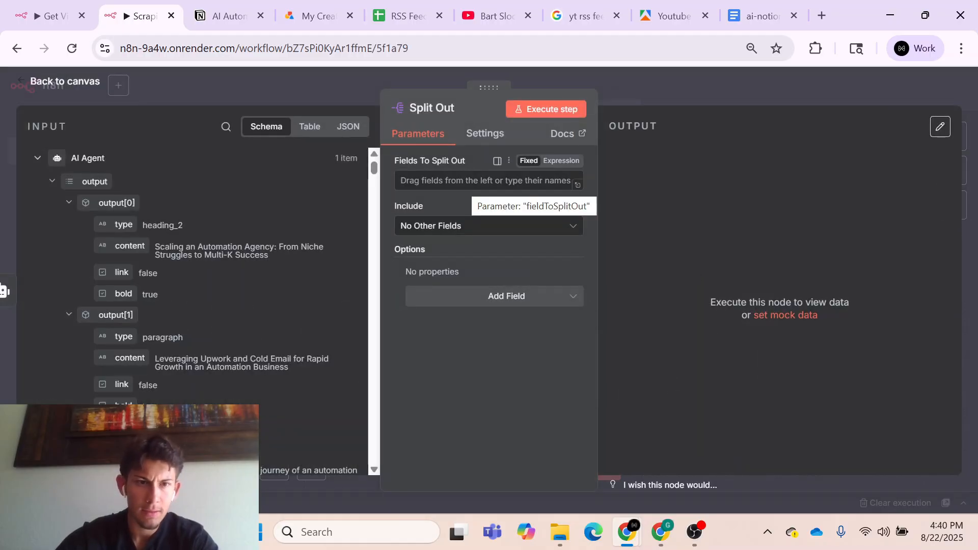
left_click_drag(117, 182, 433, 182)
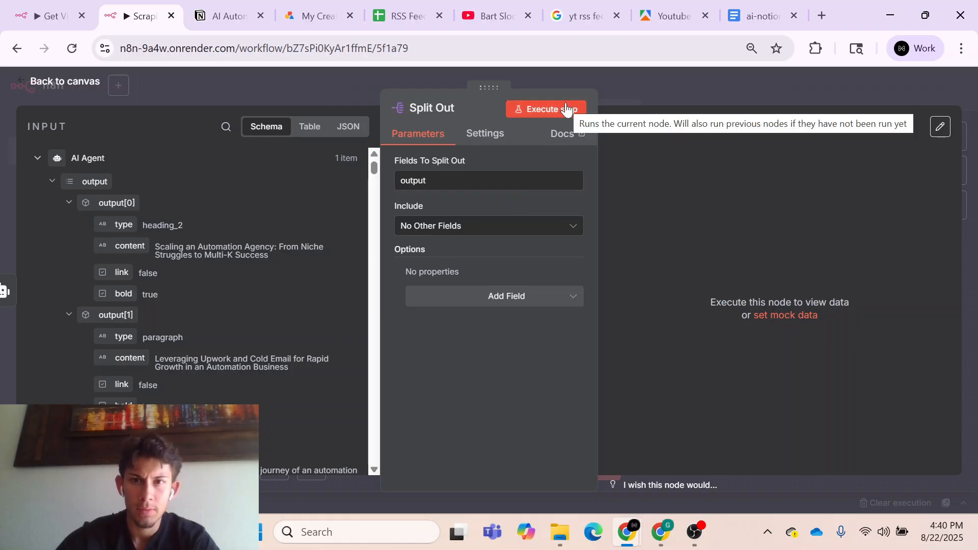
left_click(670, 89)
left_click_drag(770, 365, 696, 310)
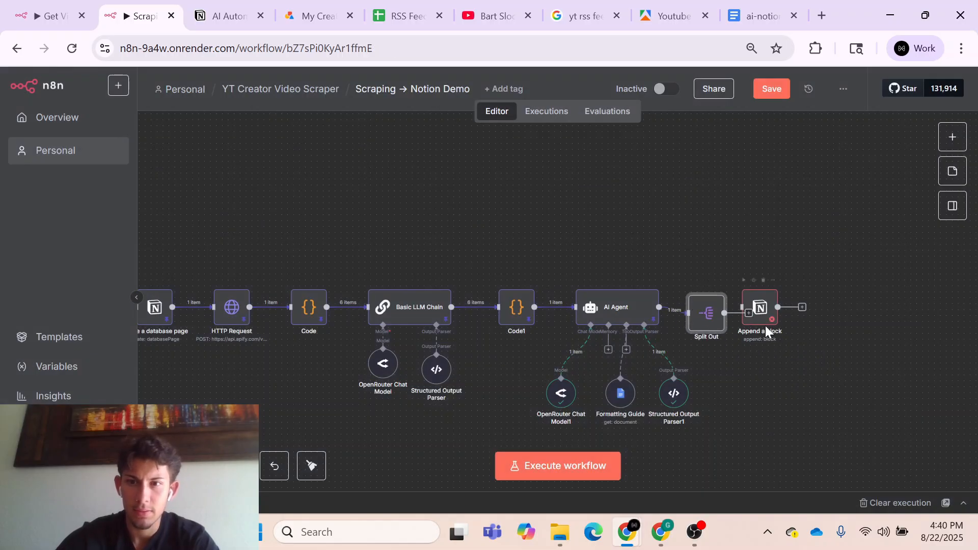
- Execute the Split Out node and pin its output, keeping the node active
double_click(706, 312)
left_click(577, 110)
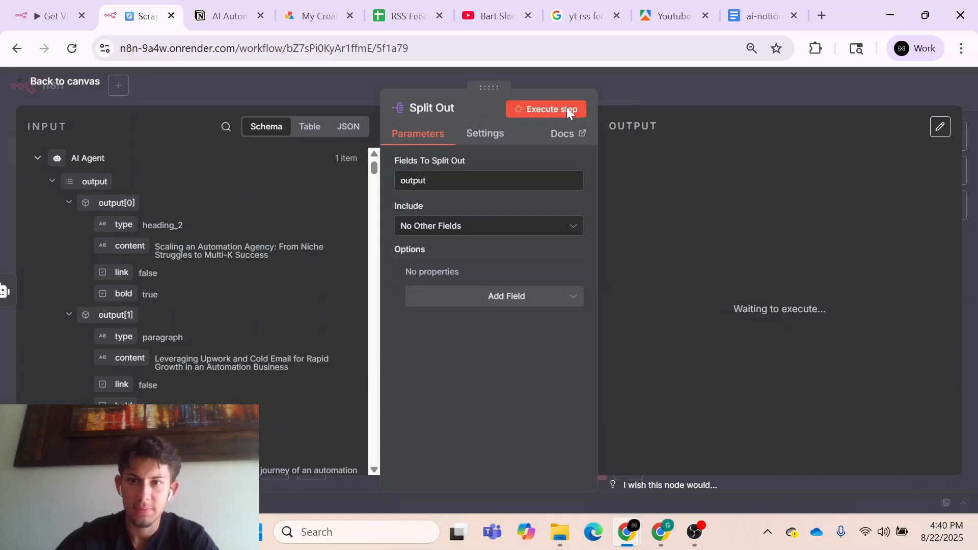
left_click(654, 89)
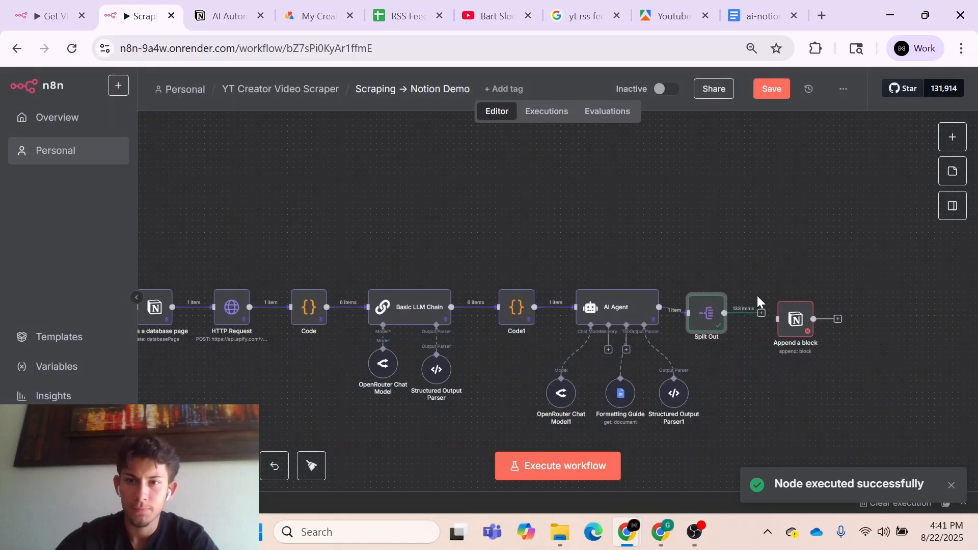
key("d")
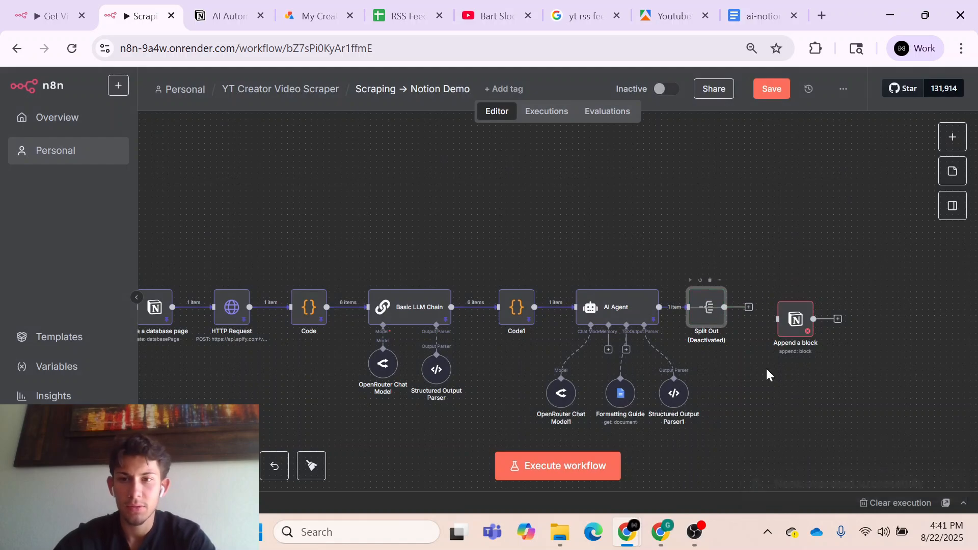
double_click(711, 315)
left_click(574, 113)
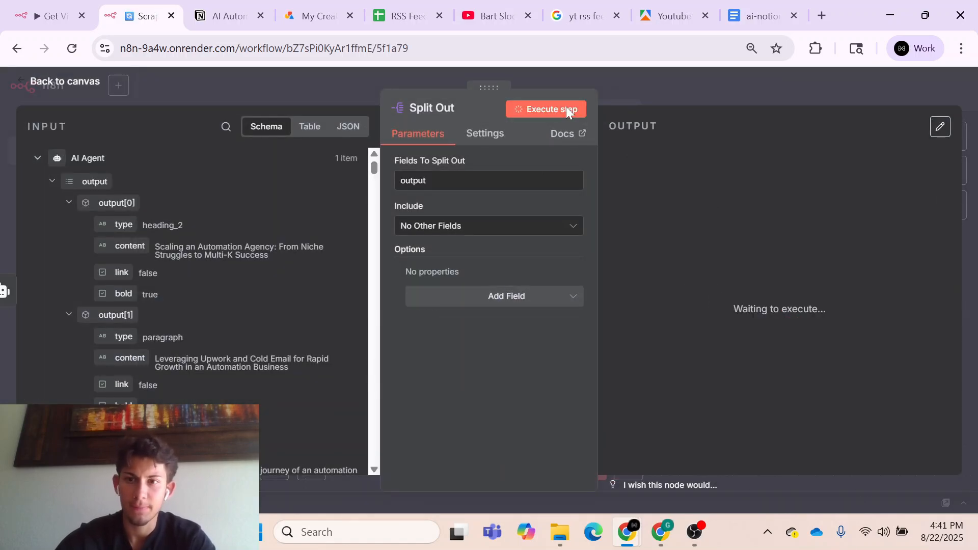
left_click(696, 91)
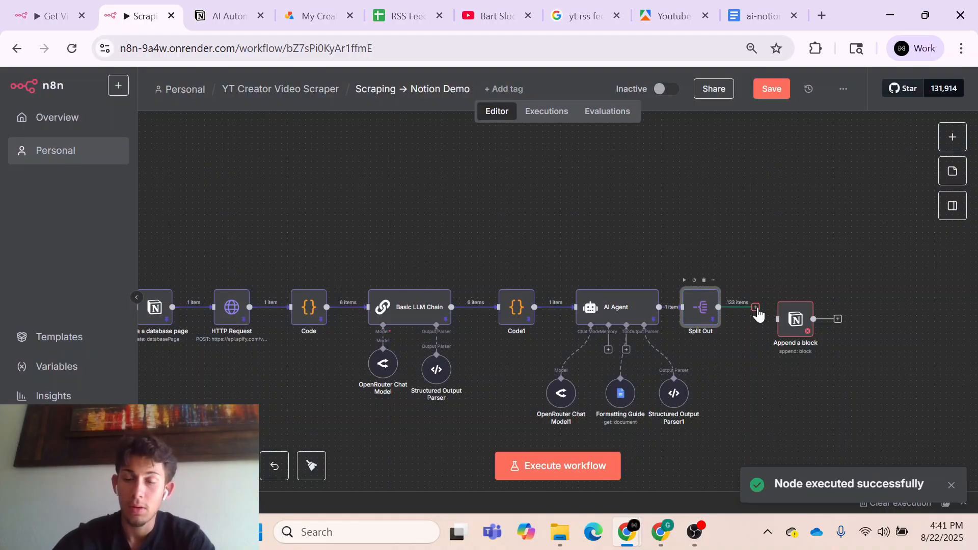
- Connect Split Out to the Append a block node and line both nodes up after the AI Agent
mouse_move(755, 307)
left_mouse_down()
mouse_move(775, 316)
mouse_move(768, 310)
left_mouse_up()
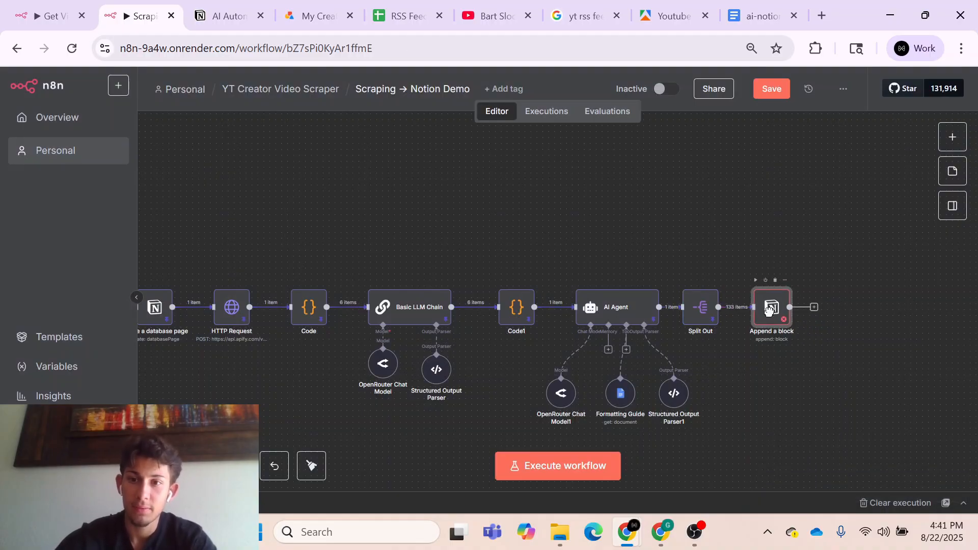
left_click_drag(675, 240, 823, 368)
left_click_drag(701, 316, 712, 316)
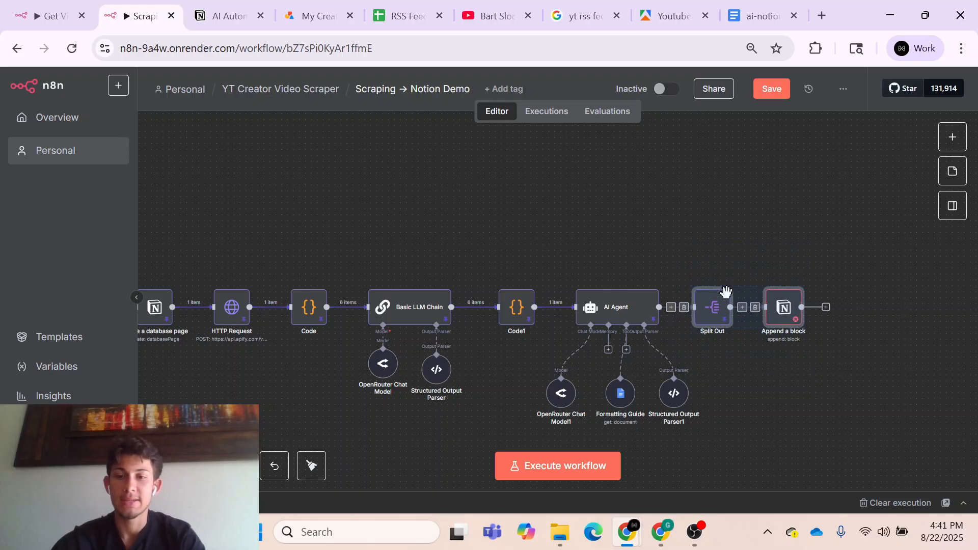
left_click(708, 250)
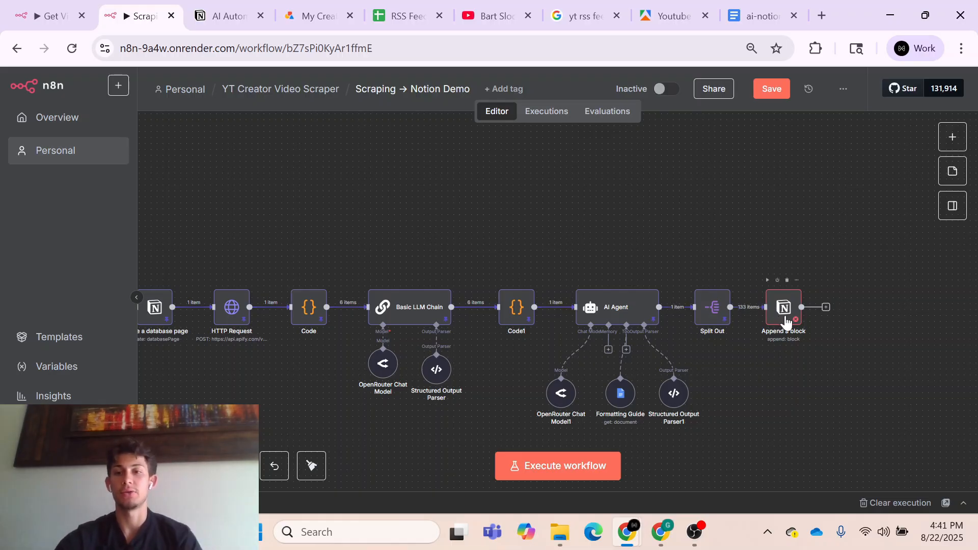
- Set the Append a block target to By ID, using the id from the Create a database page node
double_click(785, 317)
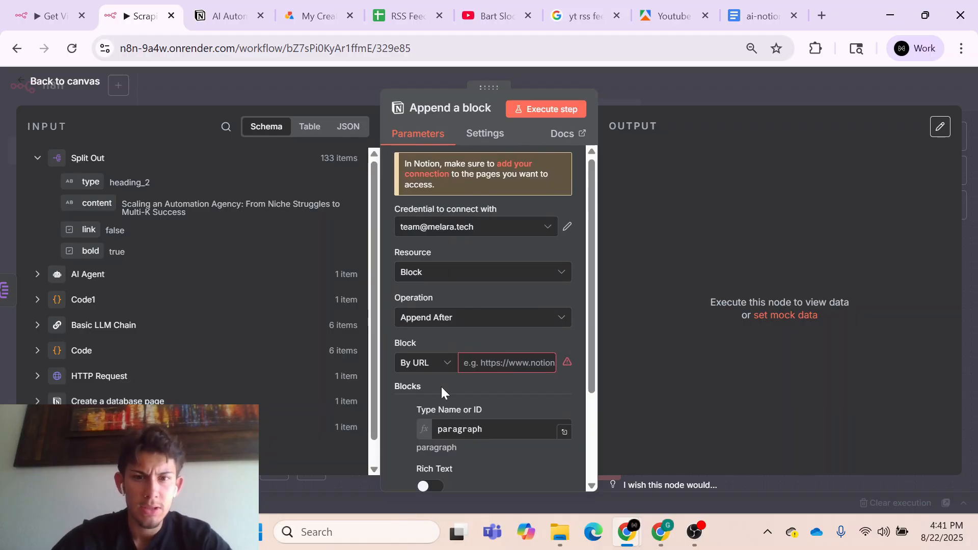
left_click(158, 398)
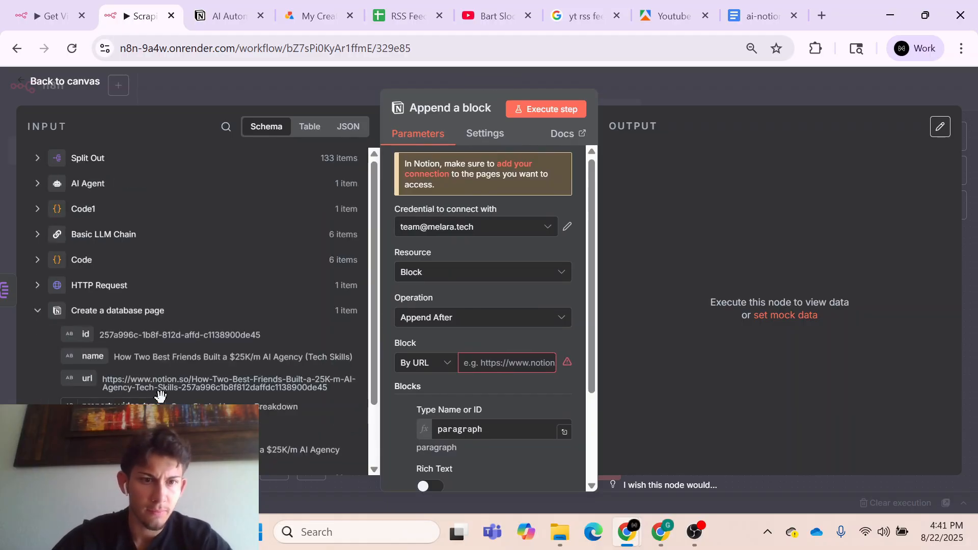
left_click(434, 365)
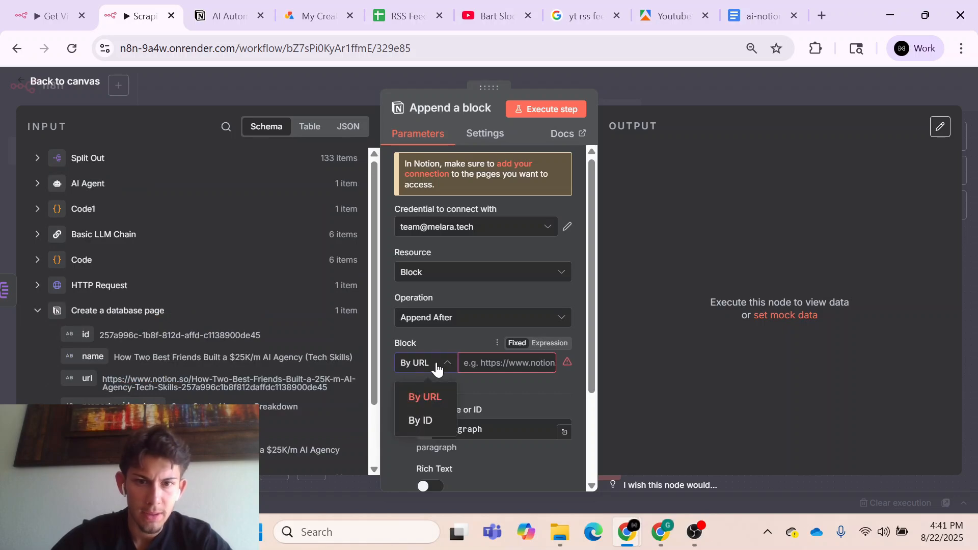
left_click(440, 420)
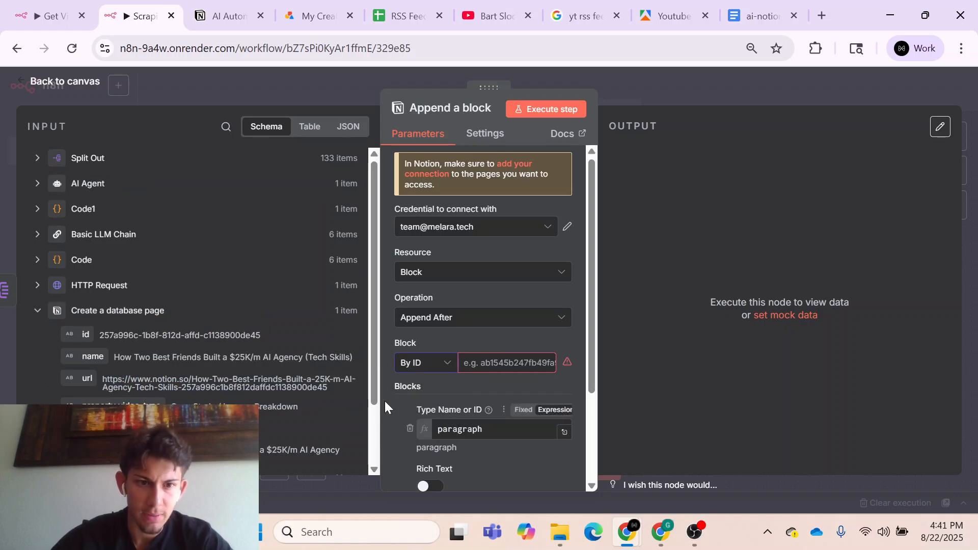
left_click_drag(81, 332, 509, 363)
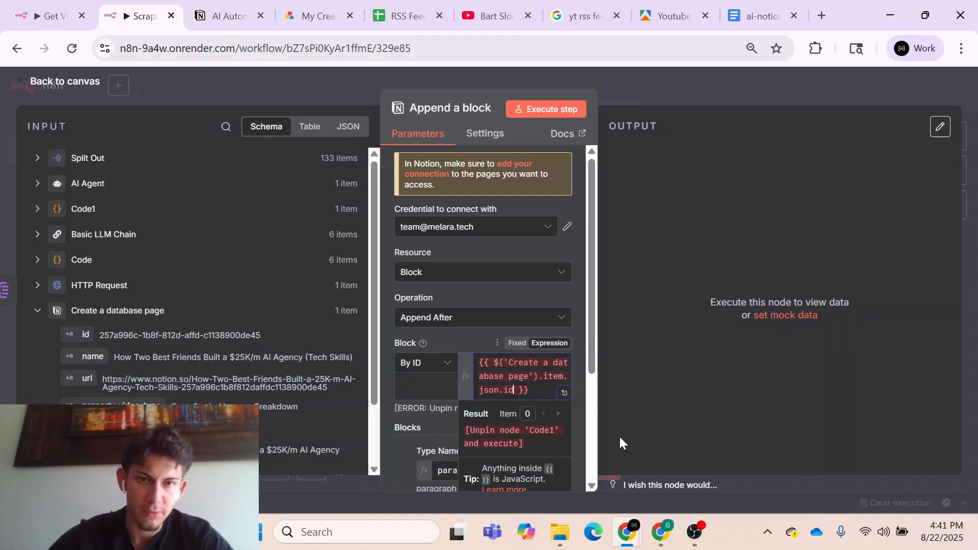
left_click(647, 371)
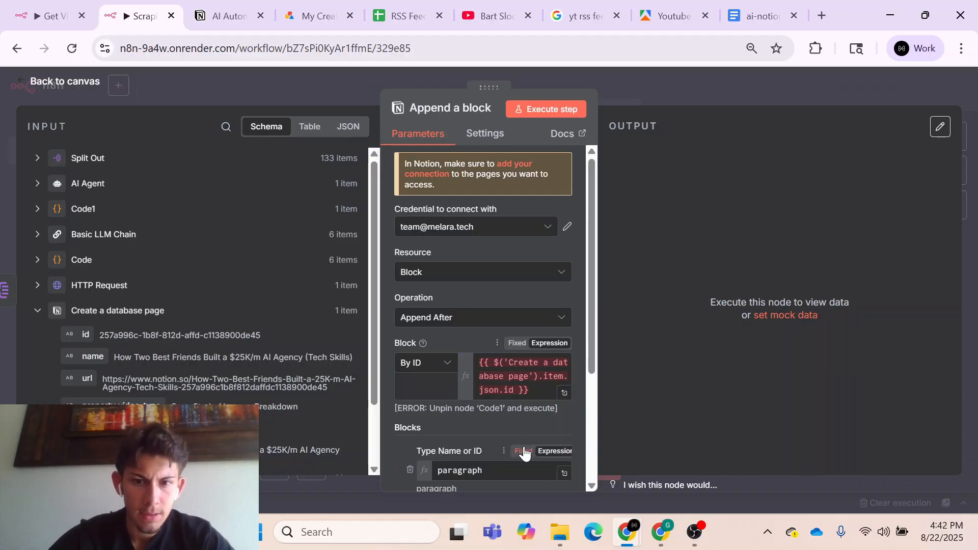
- Replace the fixed paragraph block type with the type field from Split Out, {{ $json.type }}
scroll(525, 454, "down", 3)
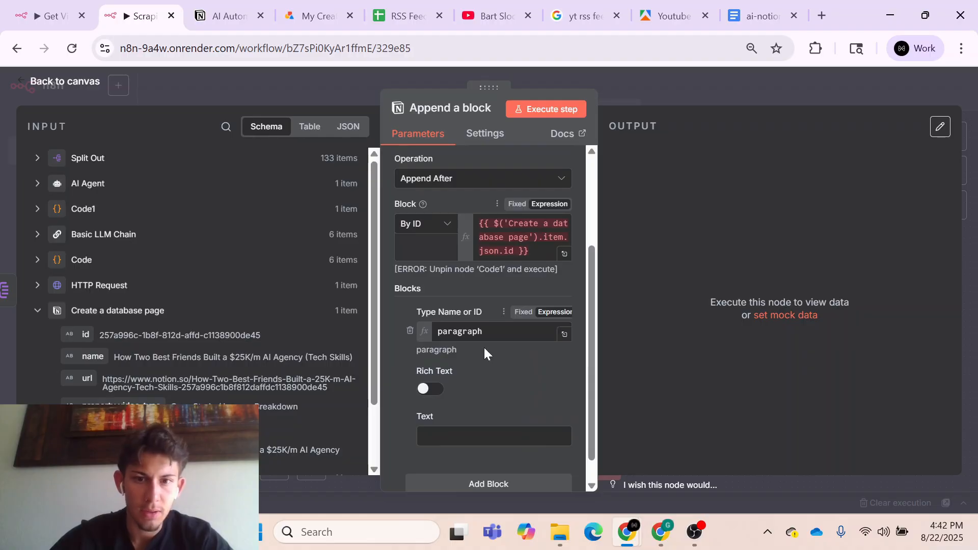
left_click_drag(482, 332, 393, 336)
key("BackSpace")
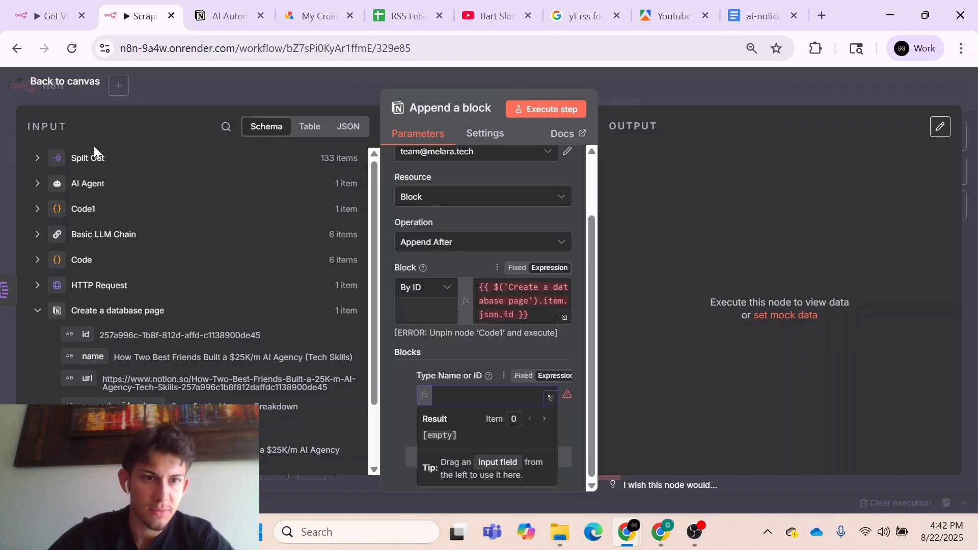
left_click(94, 148)
left_click_drag(89, 190, 455, 394)
scroll(533, 432, "down", 2)
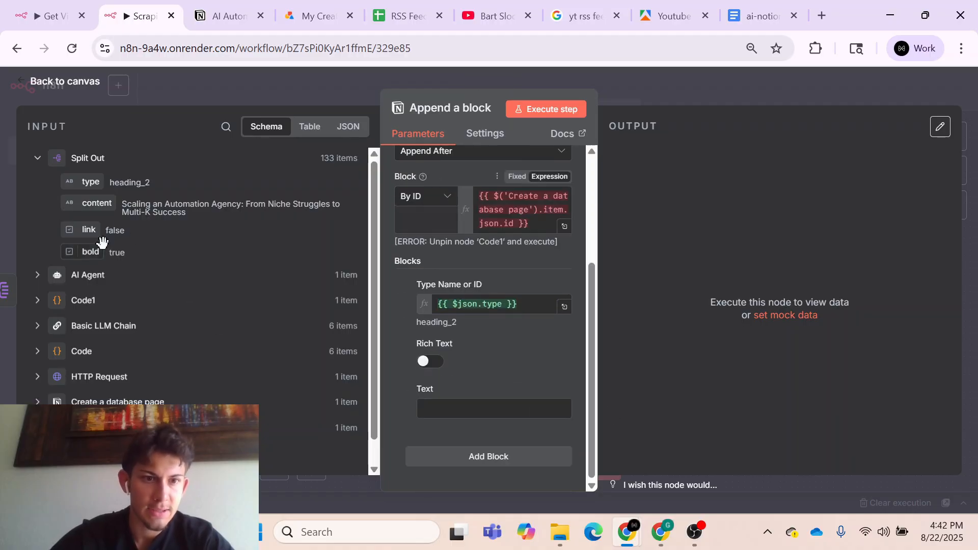
- Enable Rich Text for the block and add a text item whose Text is {{ $json.content }} from Split Out
left_click_drag(96, 203, 438, 408)
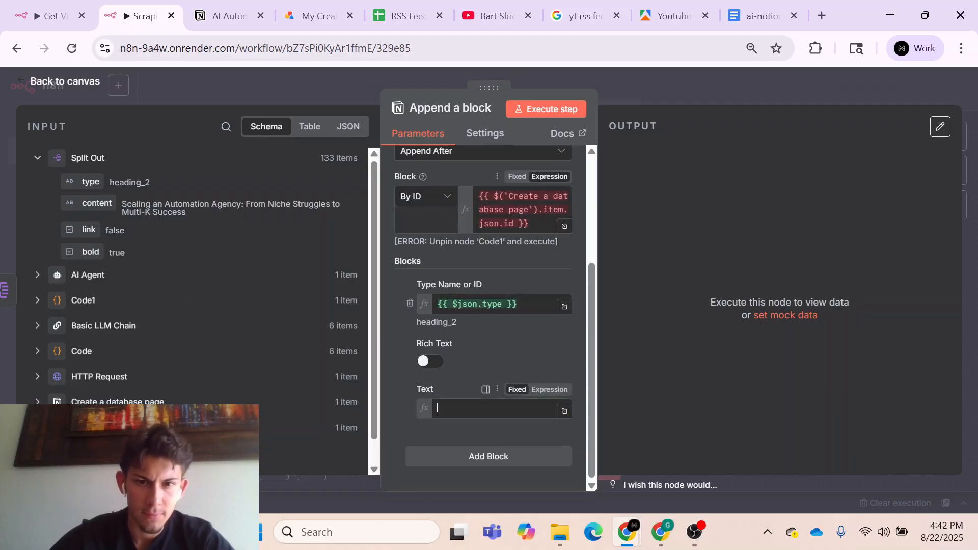
left_click(432, 363)
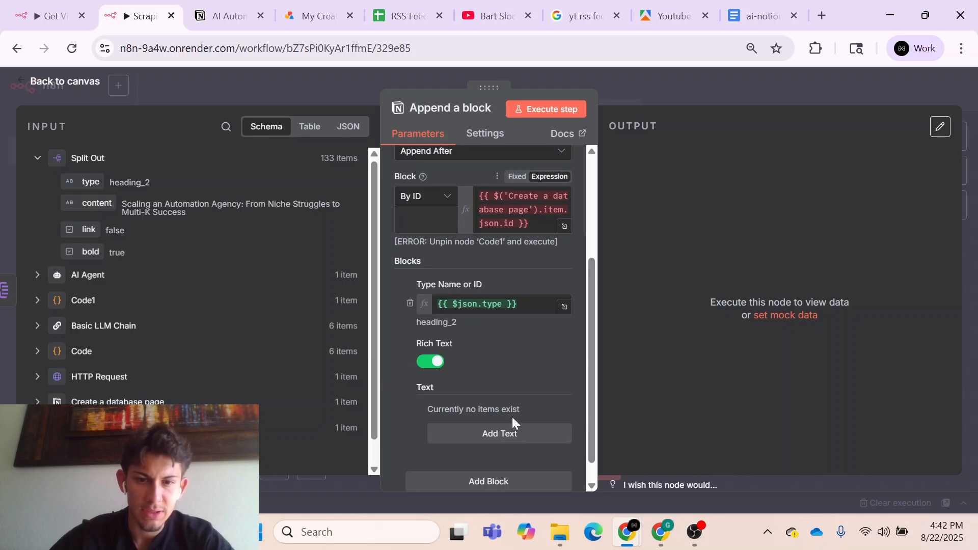
left_click(508, 433)
scroll(536, 390, "down", 3)
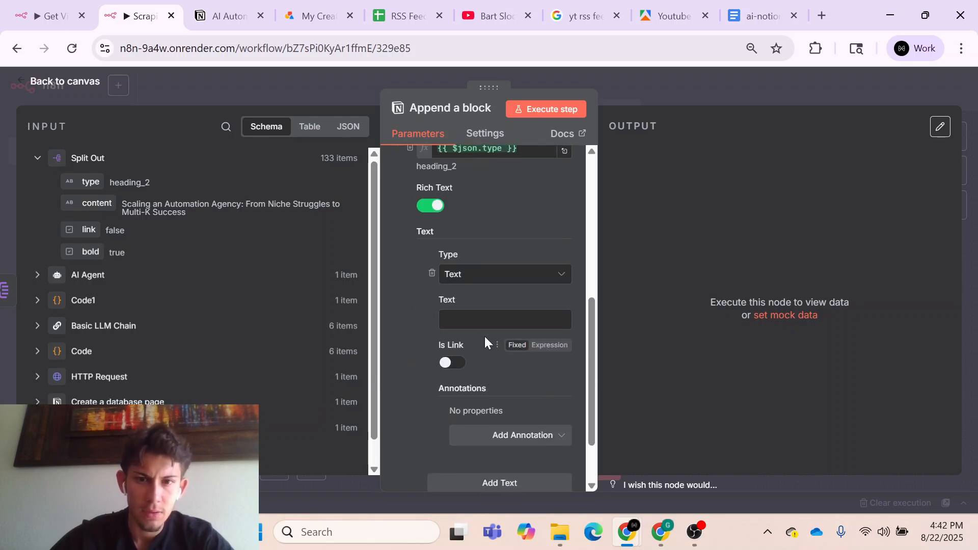
left_click_drag(104, 204, 478, 320)
left_click(415, 343)
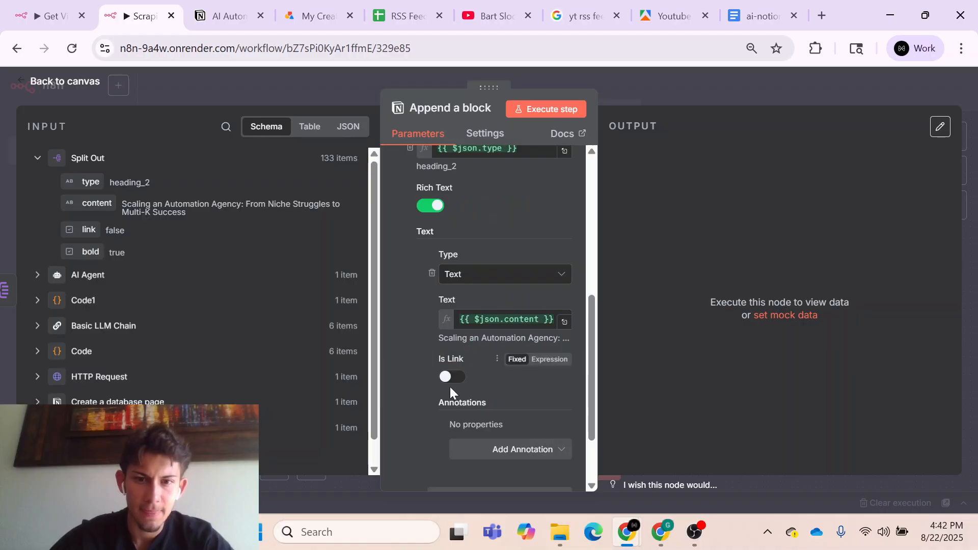
- Switch Is Link to an expression and map it to the link field, {{ $json.link }}
left_click(545, 359)
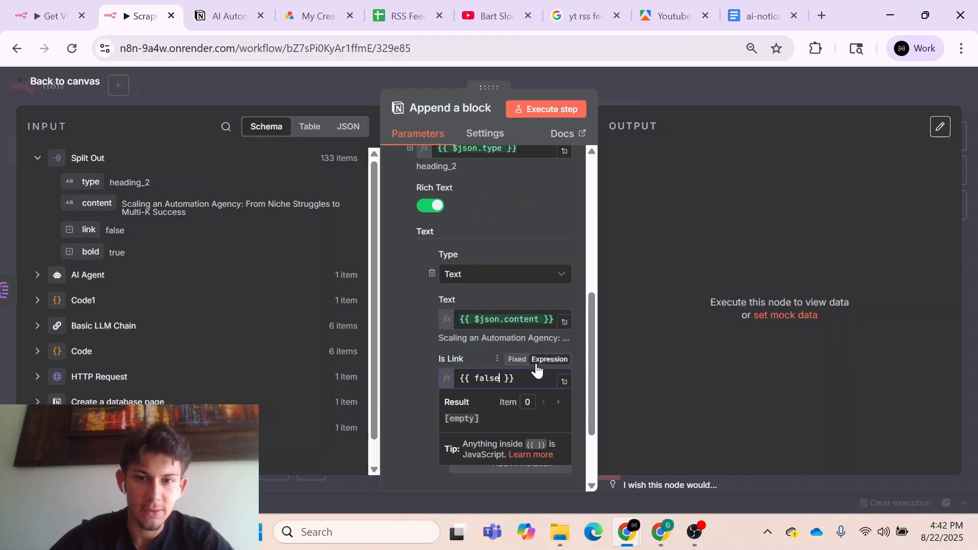
left_click(525, 378)
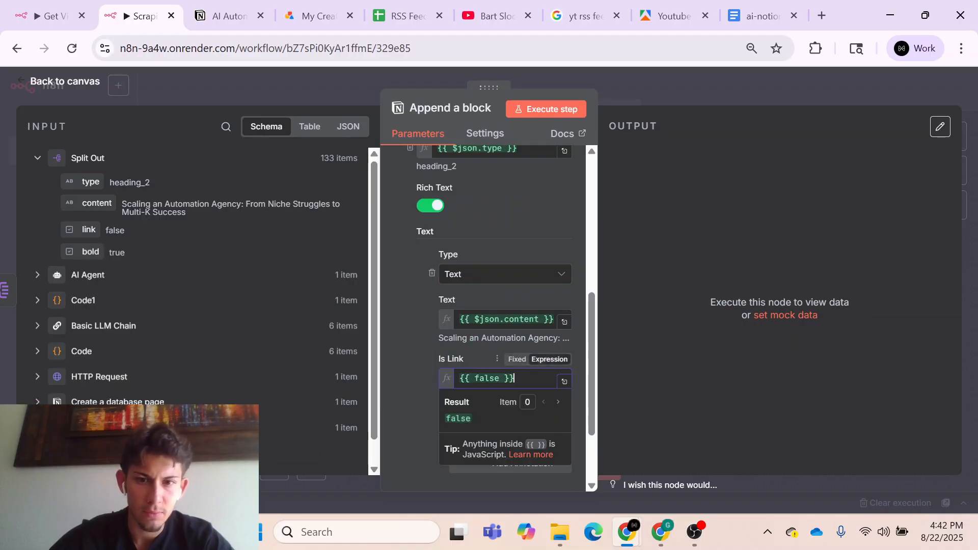
key("BackSpace")
left_click_drag(88, 229, 477, 383)
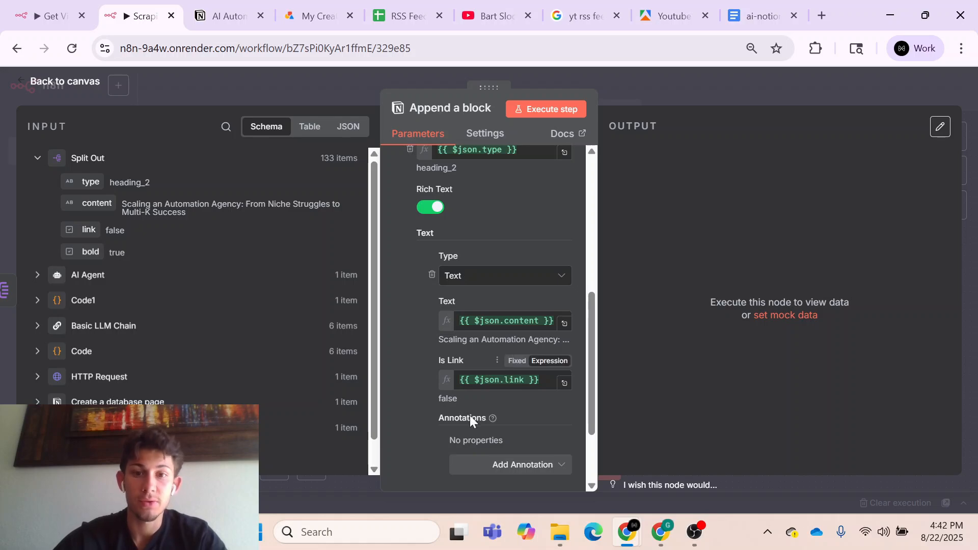
- Add a Bold annotation to the text item and map it to the bold field from Split Out, {{ $json.bold }}
scroll(469, 420, "down", 2)
left_click(518, 361)
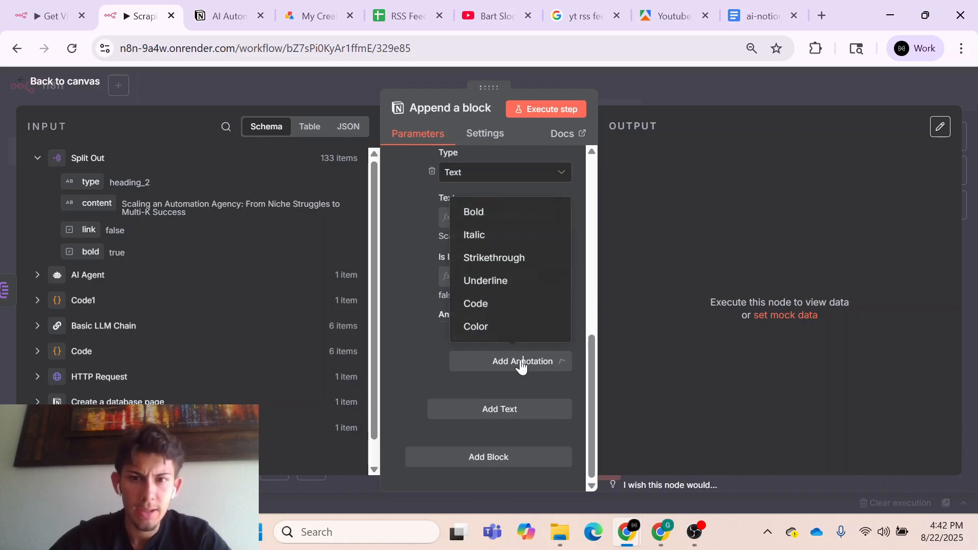
left_click(474, 210)
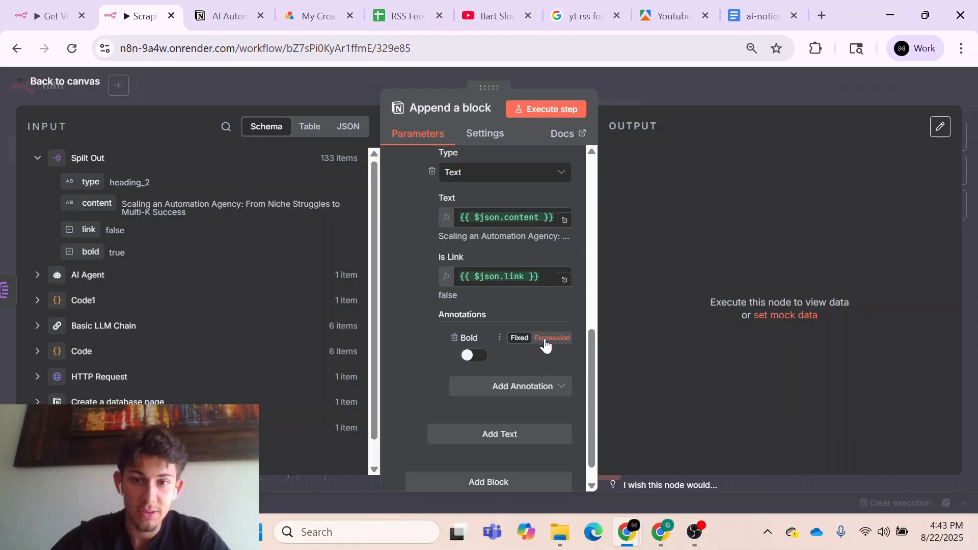
left_click(545, 339)
left_click_drag(511, 357, 470, 359)
key("BackSpace")
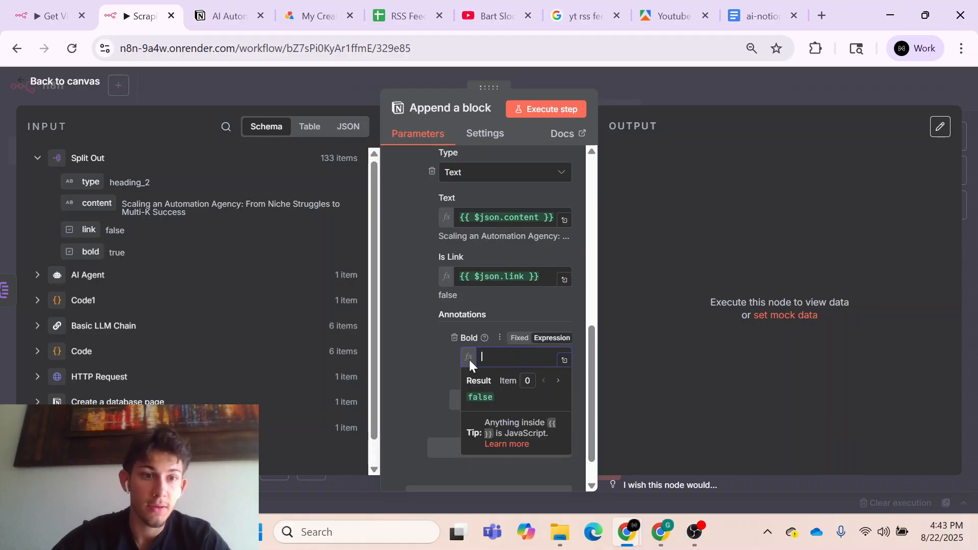
left_click_drag(77, 254, 509, 359)
left_click(420, 377)
scroll(419, 376, "down", 1)
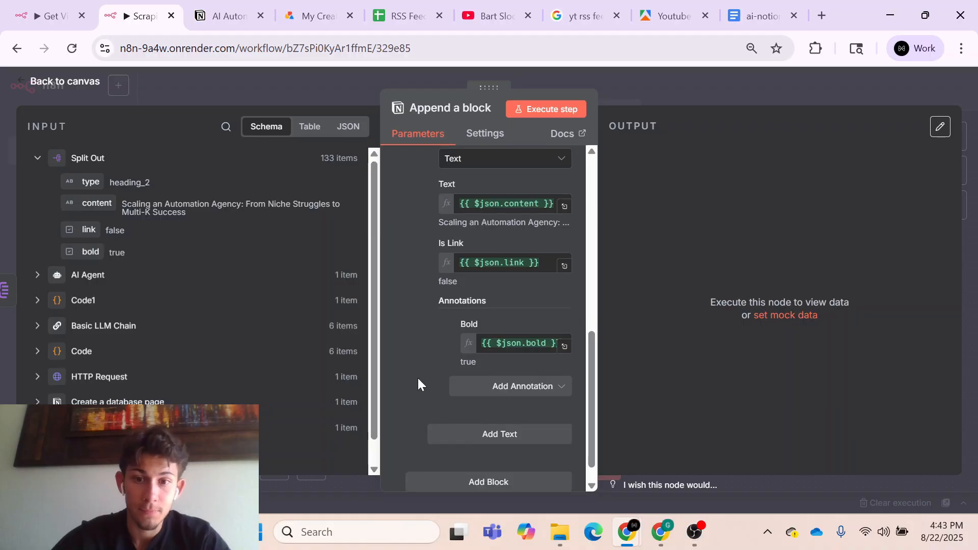
- Review the Append a block parameters, from the credential and target block down to the text, link and bold mappings
scroll(417, 377, "up", 1)
scroll(417, 377, "up", 1)
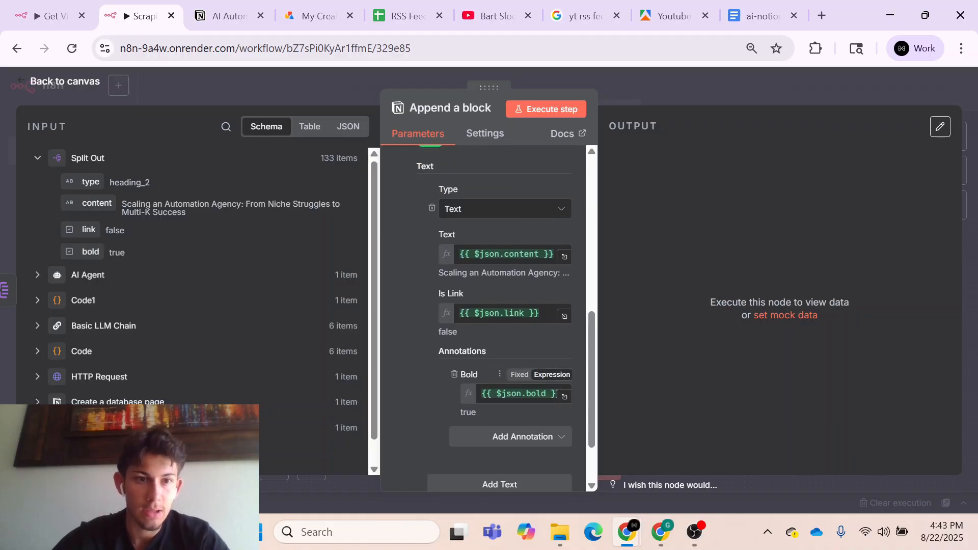
scroll(467, 341, "up", 1)
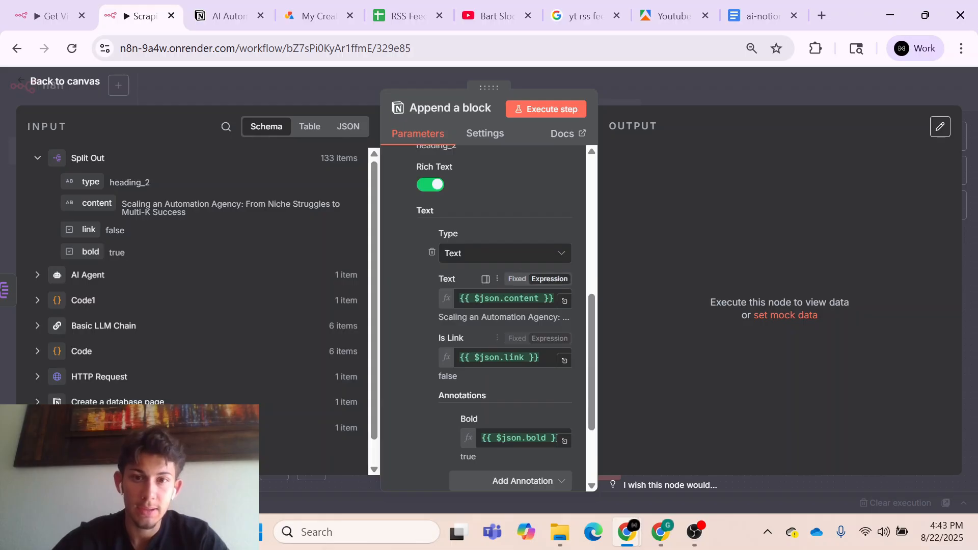
scroll(467, 340, "up", 3)
scroll(457, 322, "up", 5)
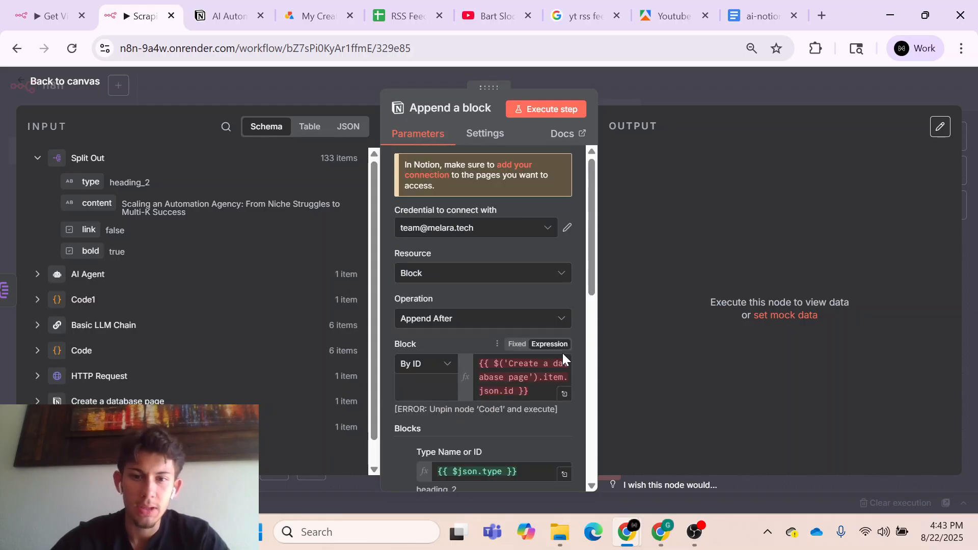
scroll(562, 353, "down", 4)
scroll(562, 353, "down", 4)
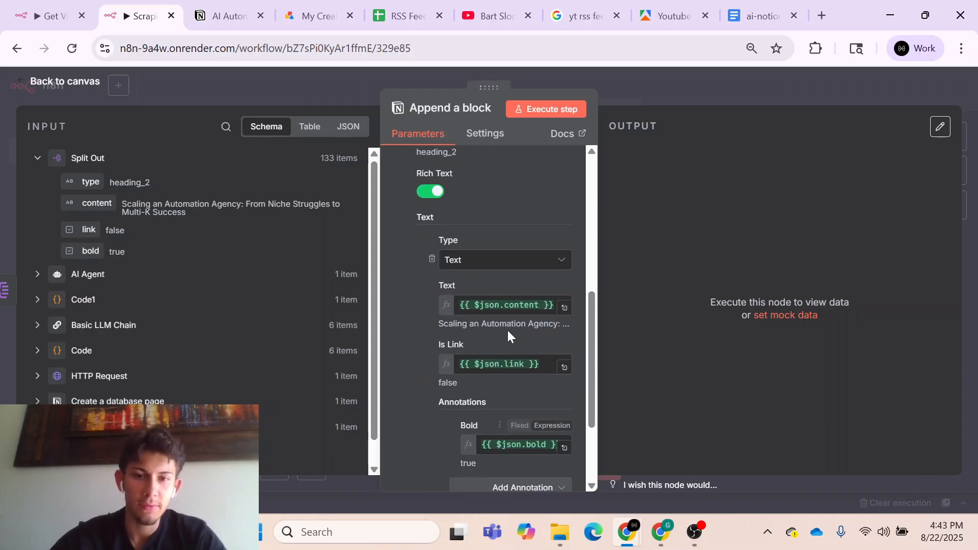
scroll(507, 320, "down", 3)
scroll(482, 359, "up", 6)
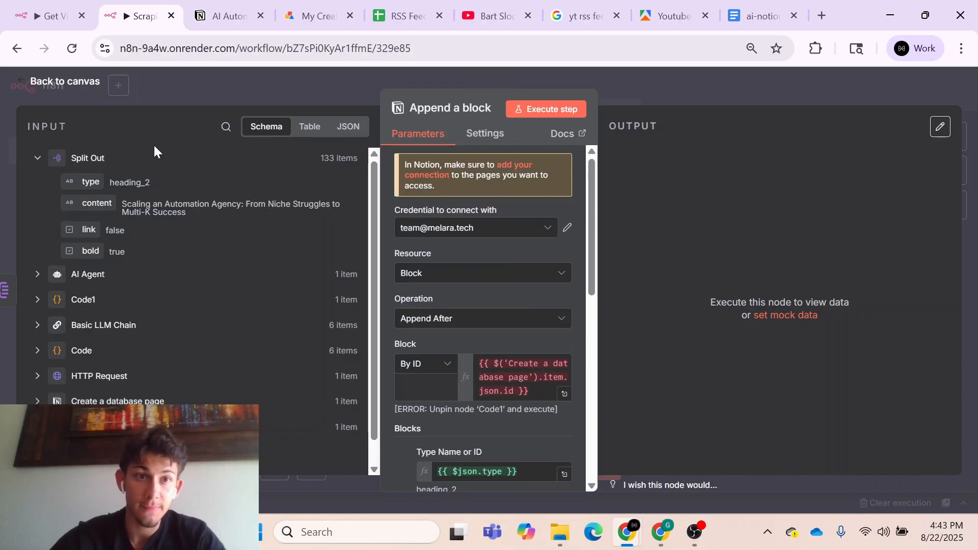
- Switch to Notion and delete the first of the two duplicate "How Two Best Friends Built" pages in the AI Automation Blueprints table
left_click(56, 15)
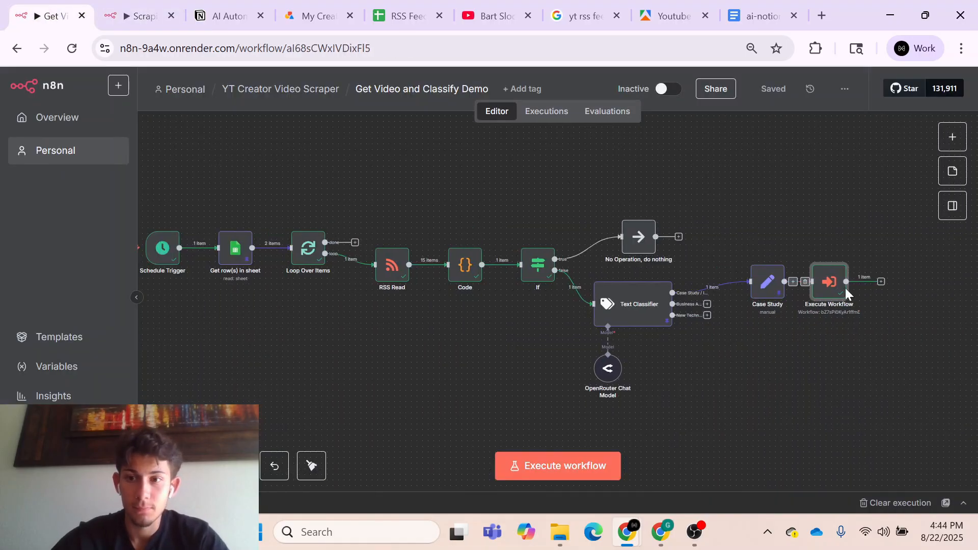
left_click(226, 16)
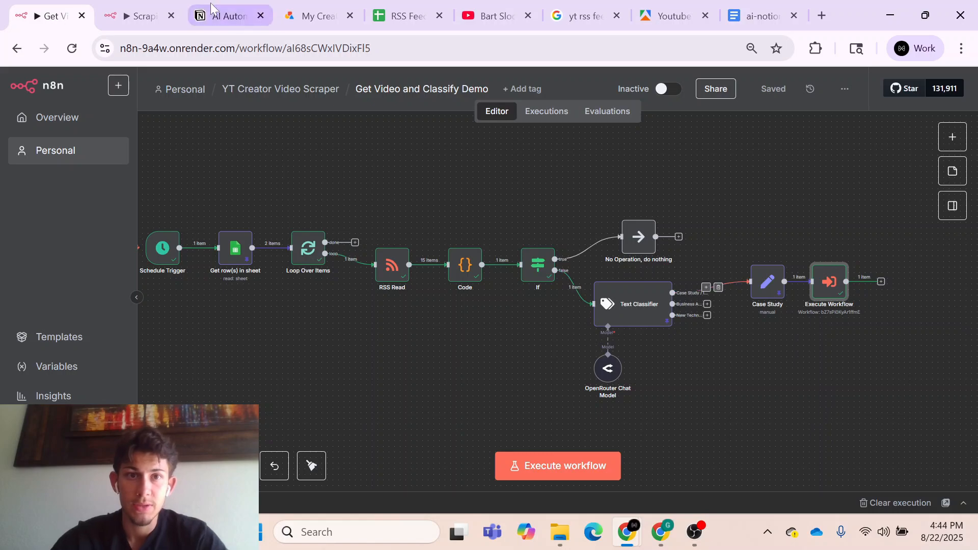
key("Escape")
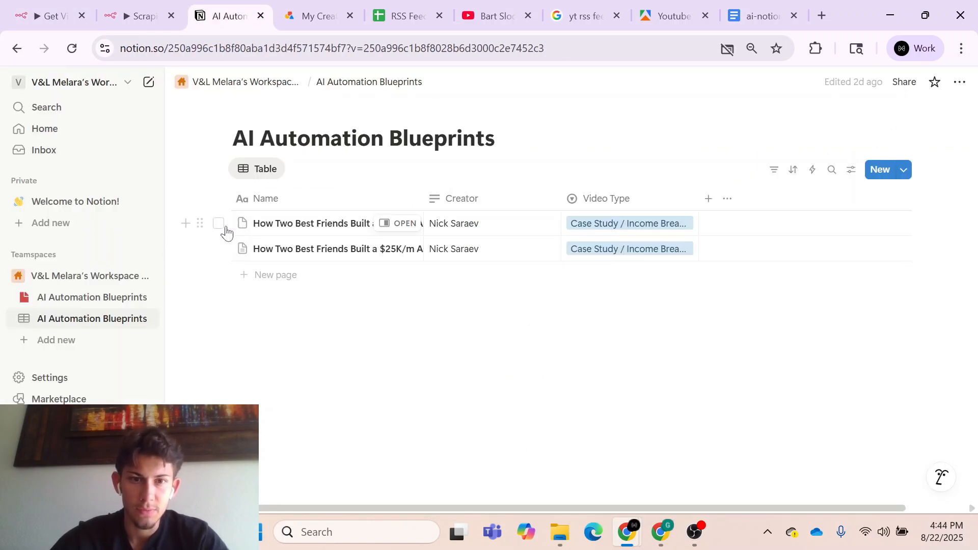
left_click(219, 224)
left_click(343, 168)
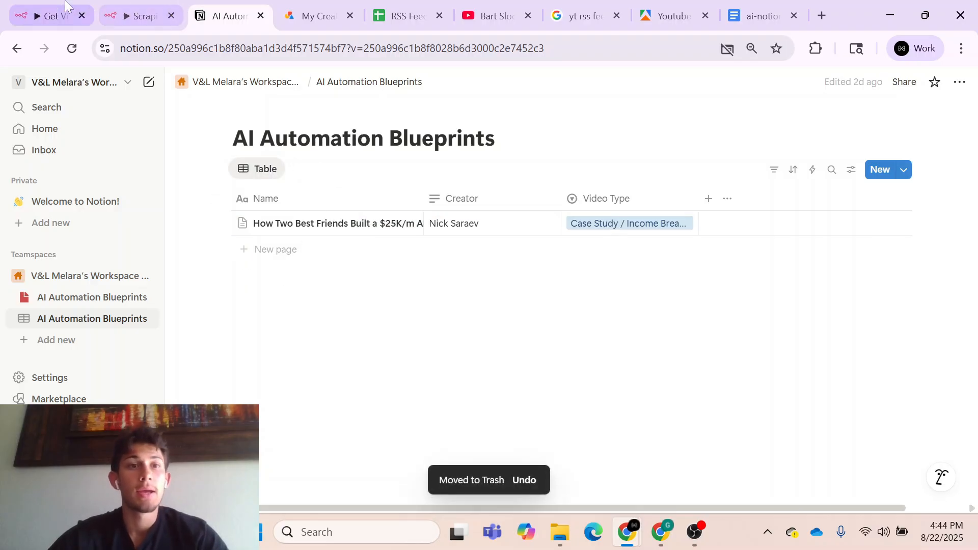
- Return to n8n and execute the Get Video and Classify Demo workflow
left_click(61, 16)
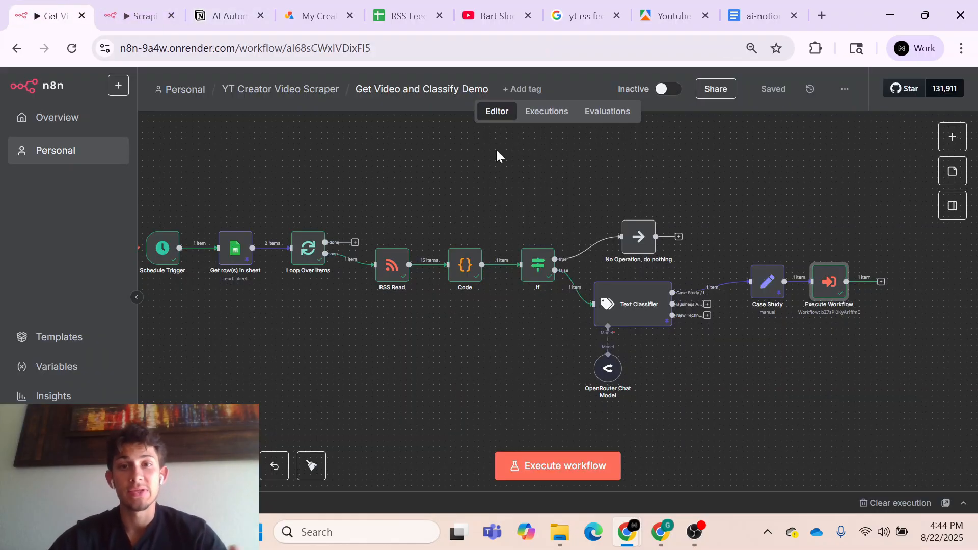
left_click(229, 15)
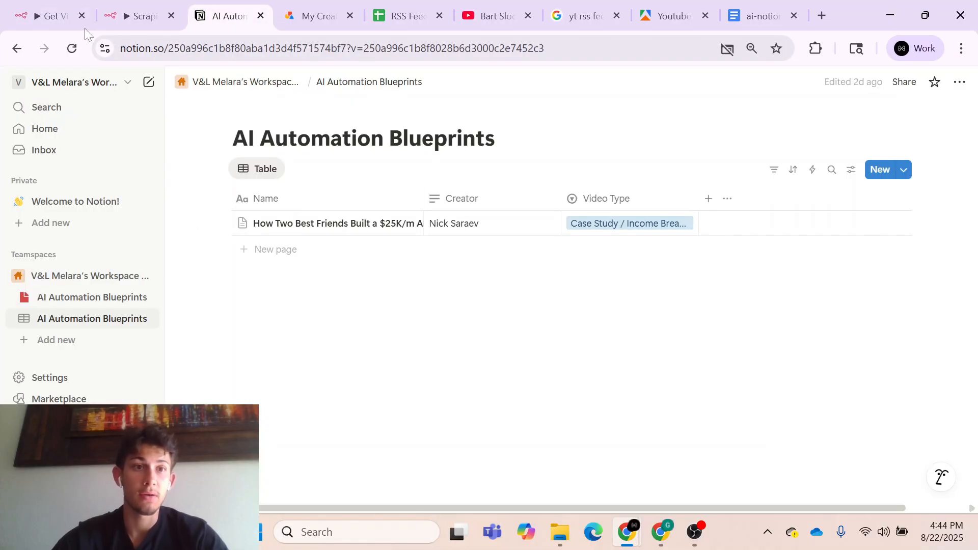
left_click(72, 19)
left_click(548, 474)
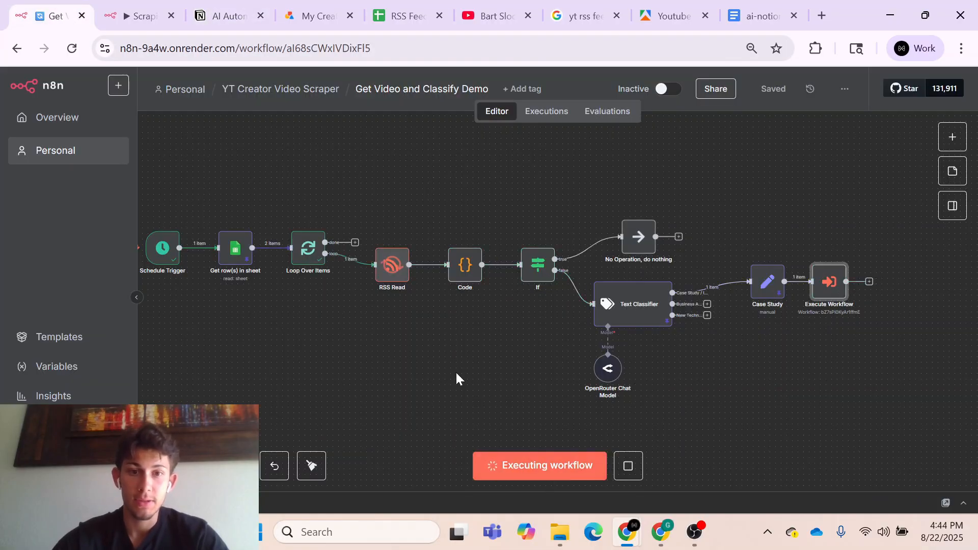
- In Scraping → Notion Demo's executions, inspect the Structured Output Parser under Basic LLM Chain in the latest run
left_click(139, 17)
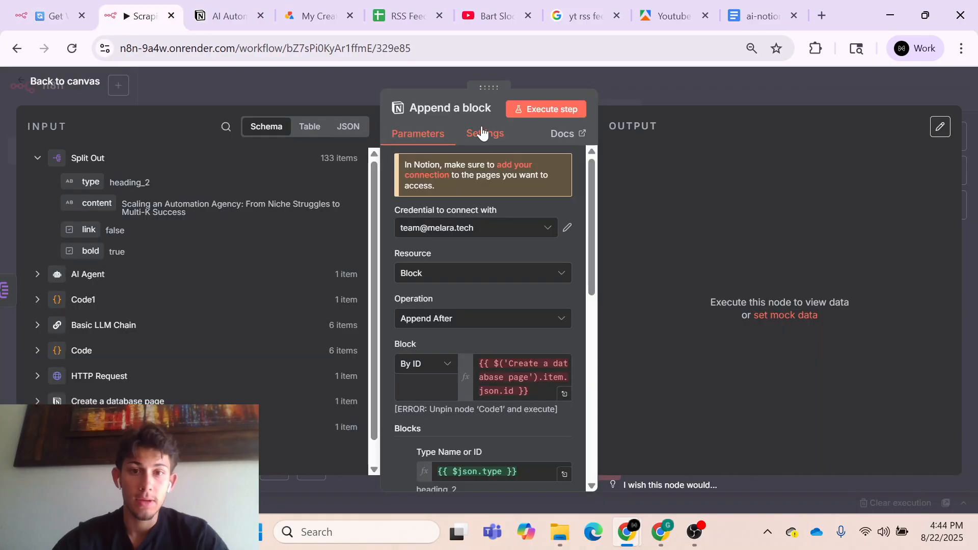
left_click(644, 83)
left_click(547, 111)
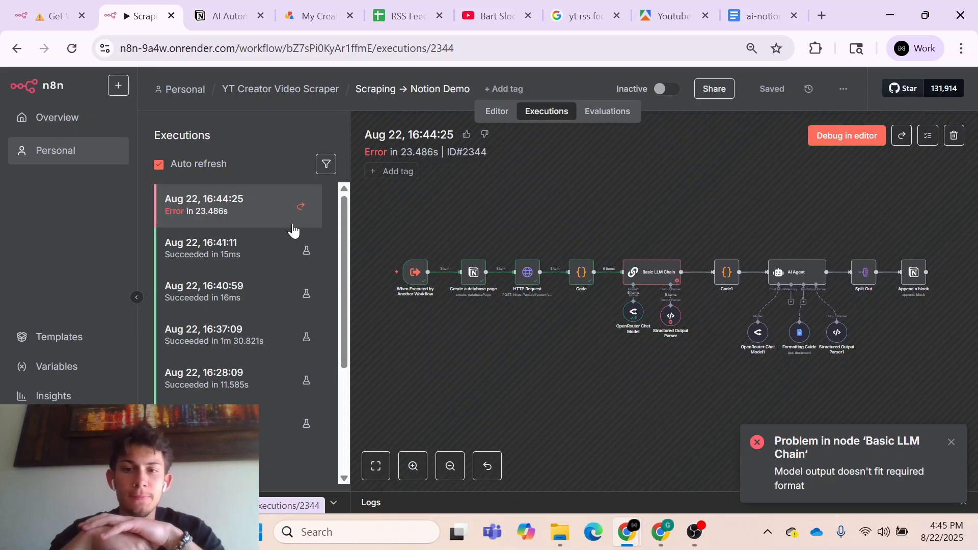
double_click(670, 317)
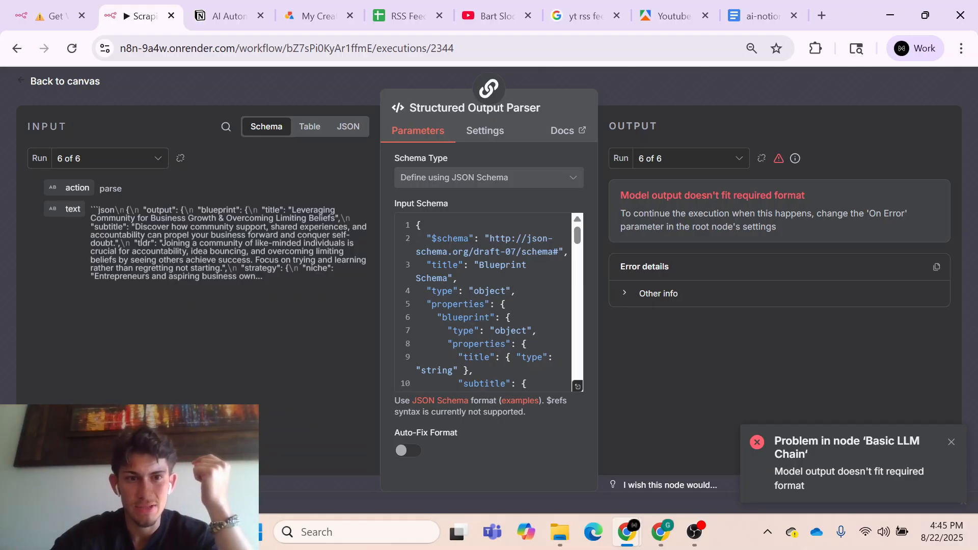
left_click(639, 89)
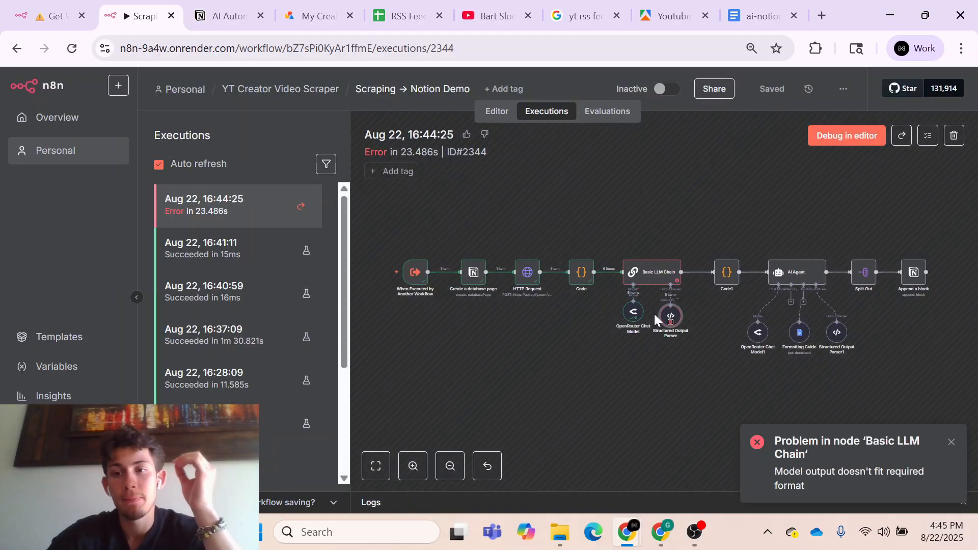
- Back in the workflow editor, enable Auto-Fix Format on the Basic LLM Chain's Structured Output Parser
left_click(497, 113)
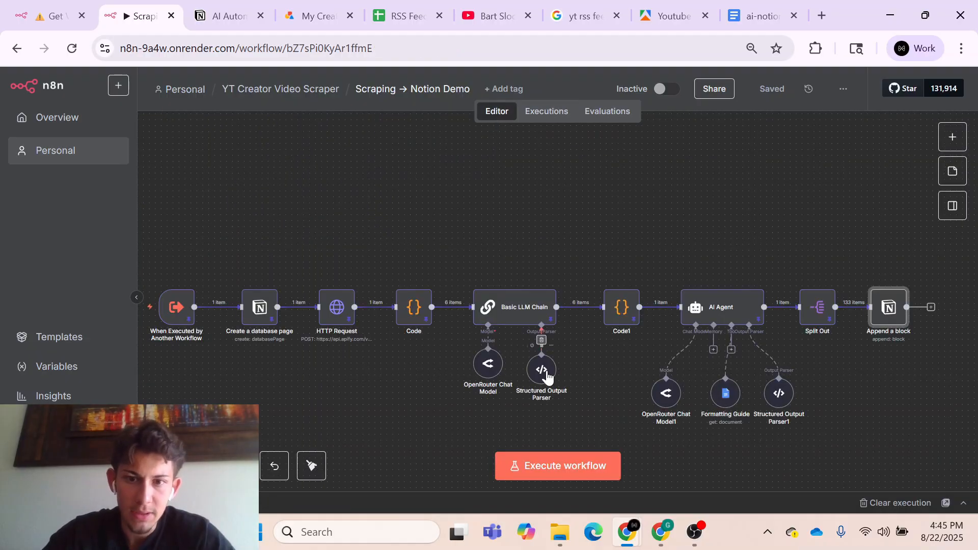
double_click(546, 375)
left_click(413, 451)
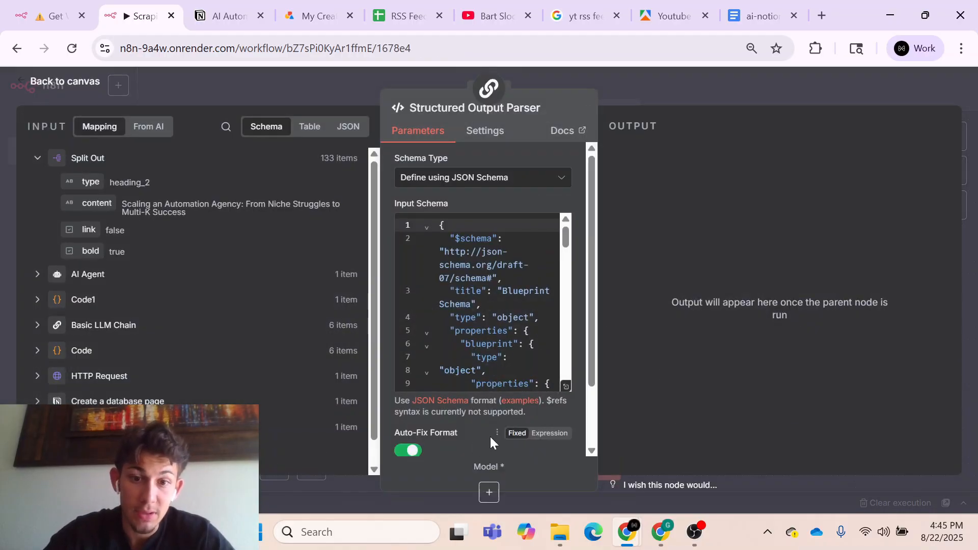
left_click(644, 99)
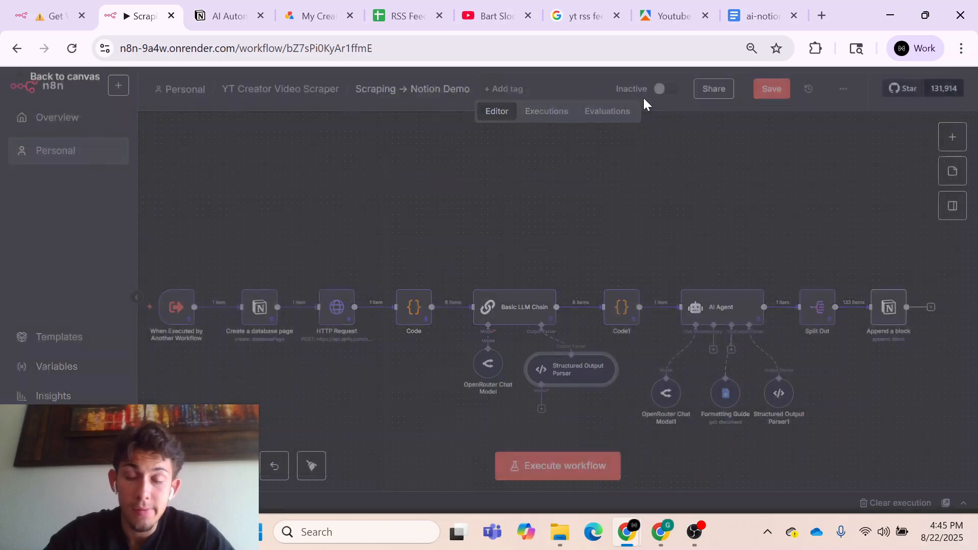
- Attach an OpenRouter Chat Model to the Basic LLM Chain's Structured Output Parser and set its model to openai/gpt-4o-mini
left_click(541, 408)
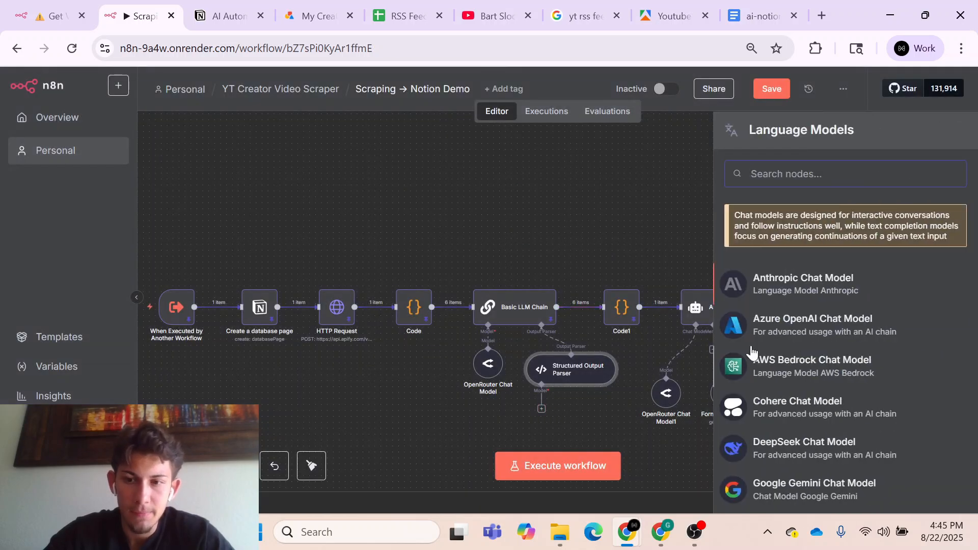
scroll(752, 352, "down", 3)
scroll(751, 352, "down", 3)
left_click(766, 405)
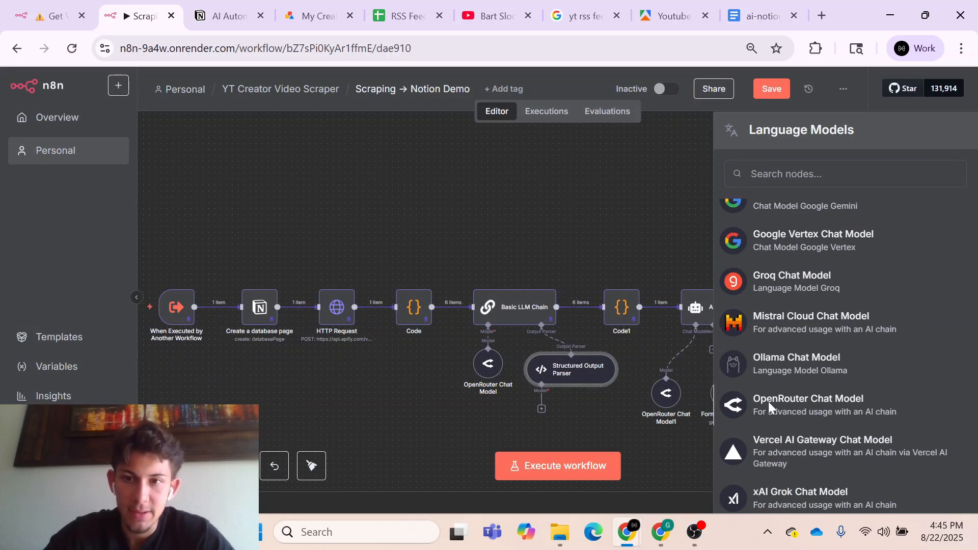
left_click(487, 219)
scroll(508, 351, "down", 2)
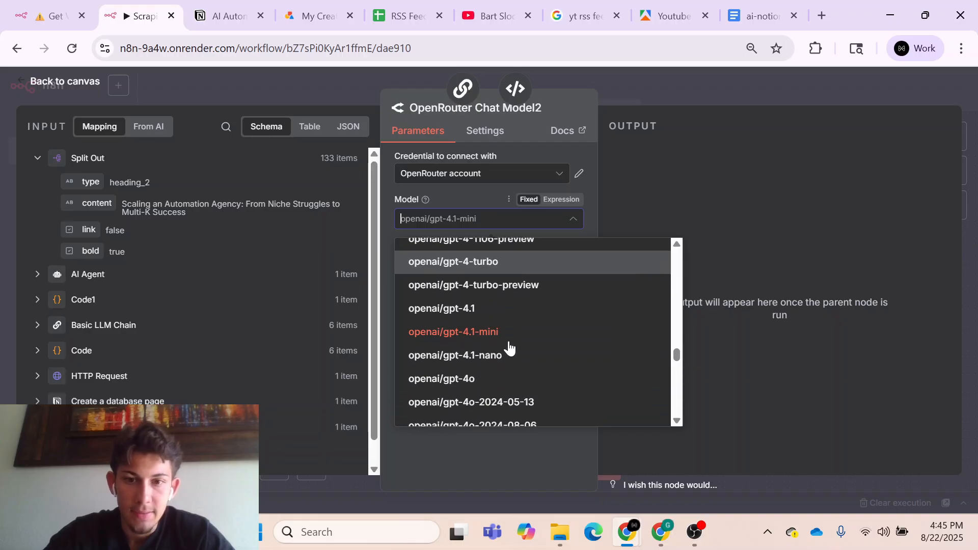
scroll(509, 372, "down", 2)
left_click(509, 372)
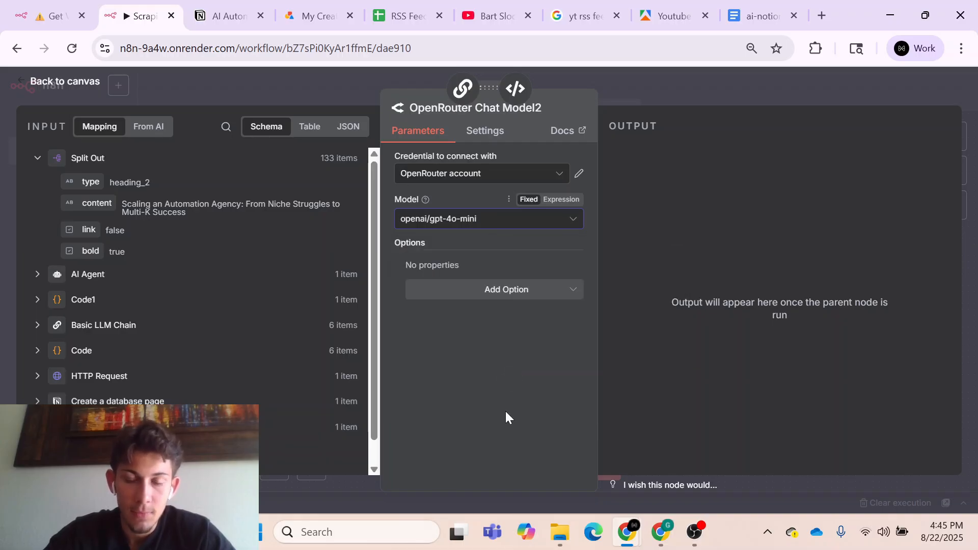
left_click(665, 92)
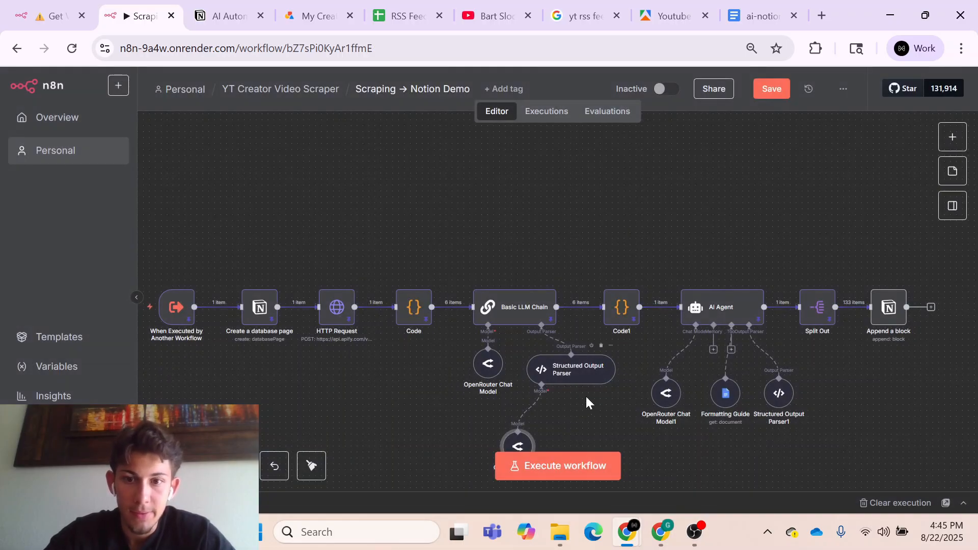
- Enable Auto-Fix Format on the AI Agent's Structured Output Parser1
scroll(585, 395, "down", 2)
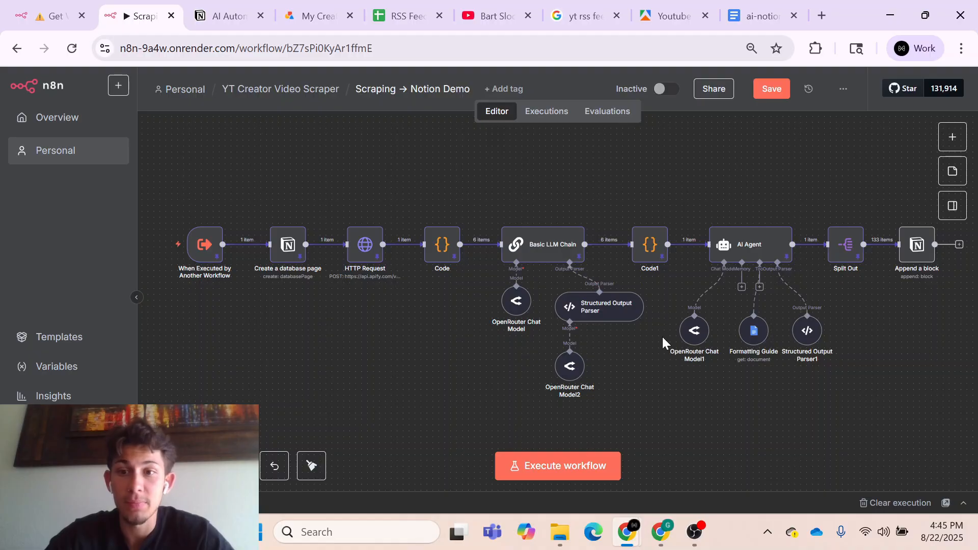
double_click(811, 339)
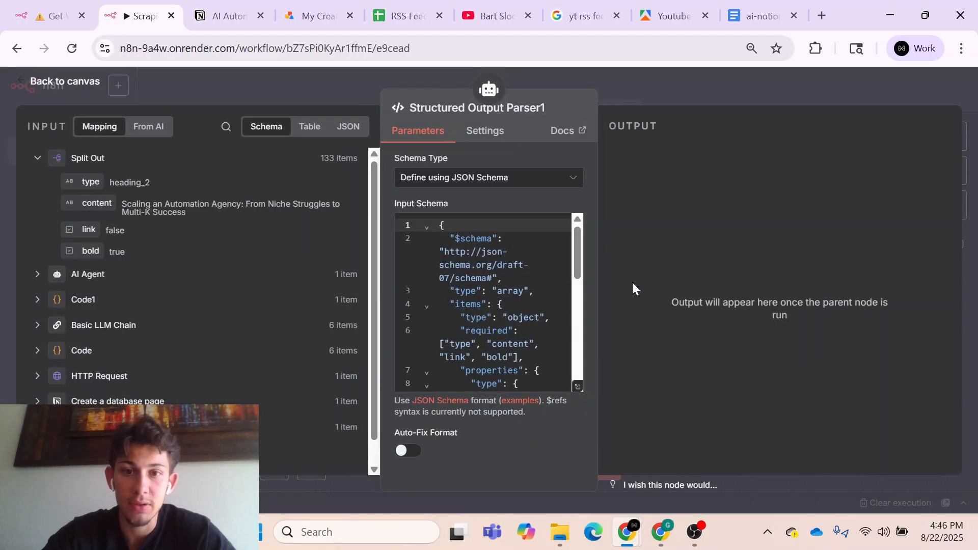
left_click(408, 449)
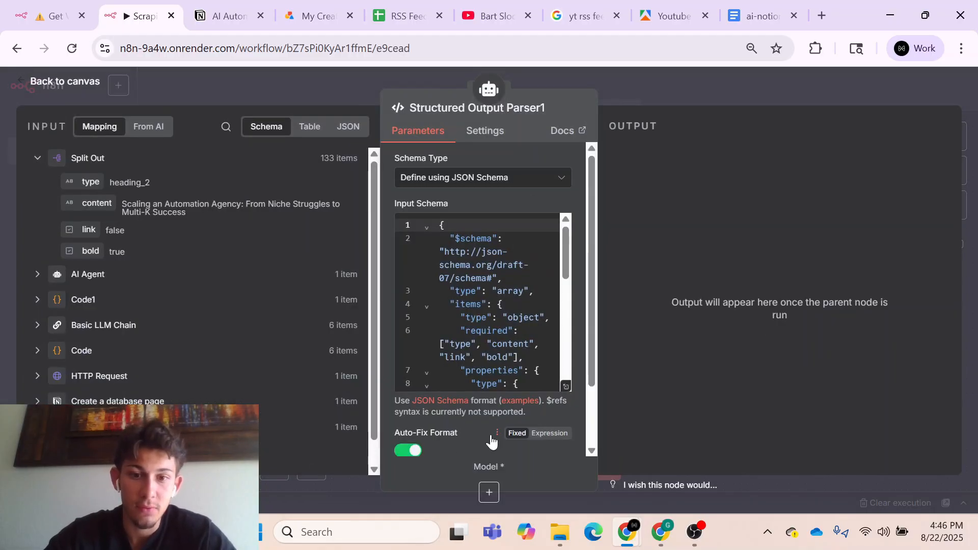
left_click(698, 106)
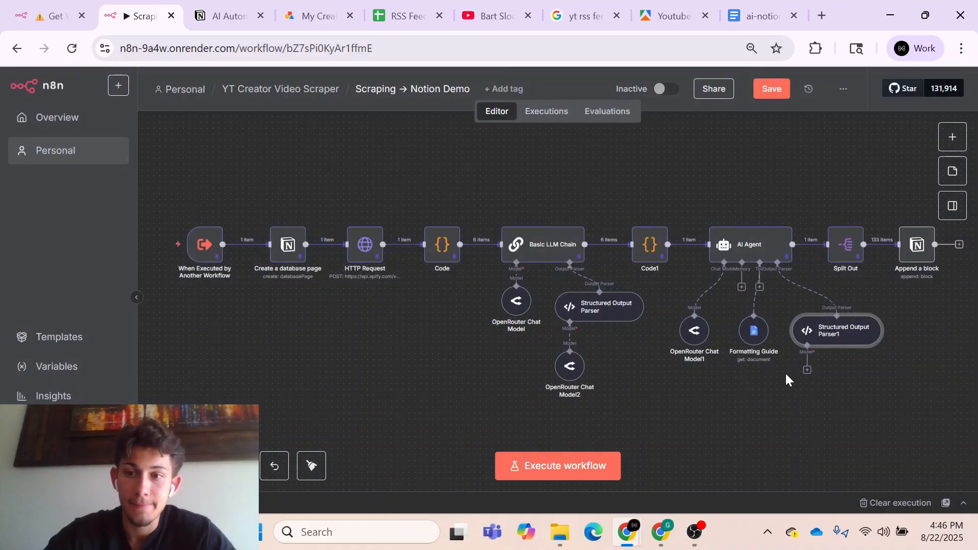
- Attach an OpenRouter Chat Model to the AI Agent's Structured Output Parser1, set its model to openai/gpt-4o-mini, and save the workflow
left_click(807, 370)
scroll(805, 360, "down", 1)
scroll(805, 360, "down", 3)
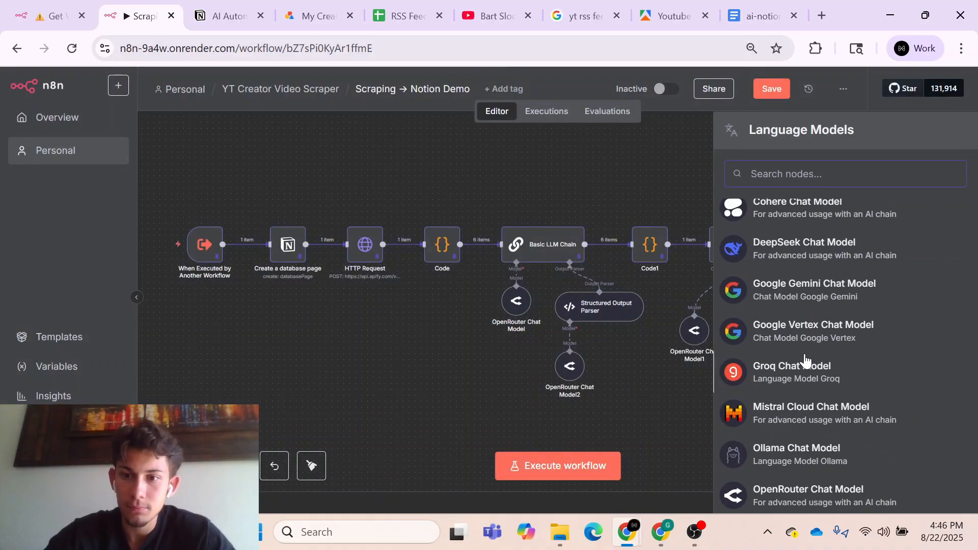
left_click(793, 494)
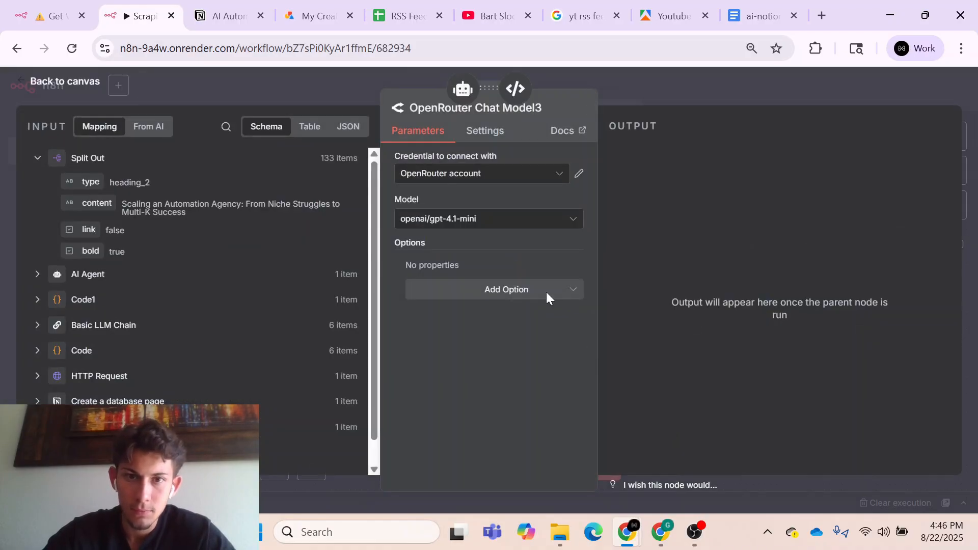
left_click(498, 221)
scroll(502, 288, "down", 5)
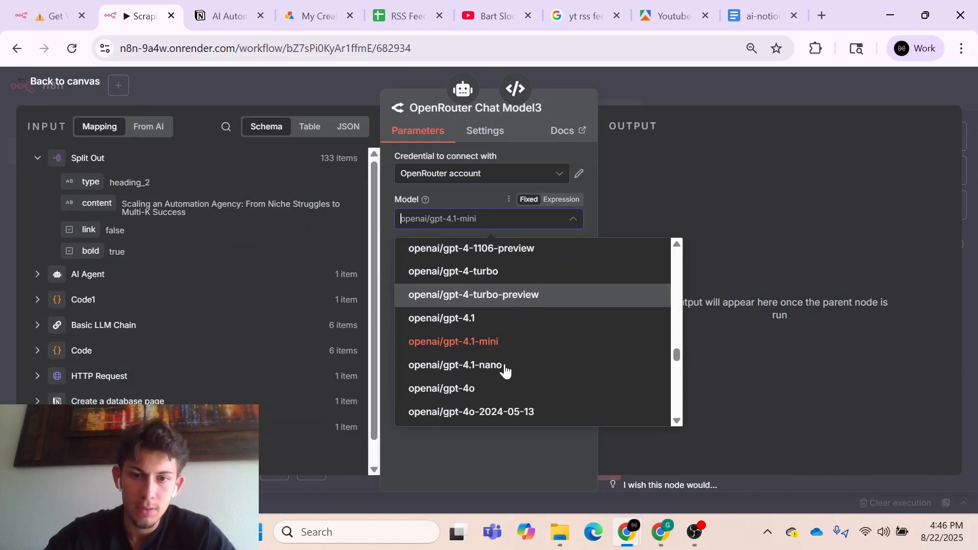
left_click(471, 348)
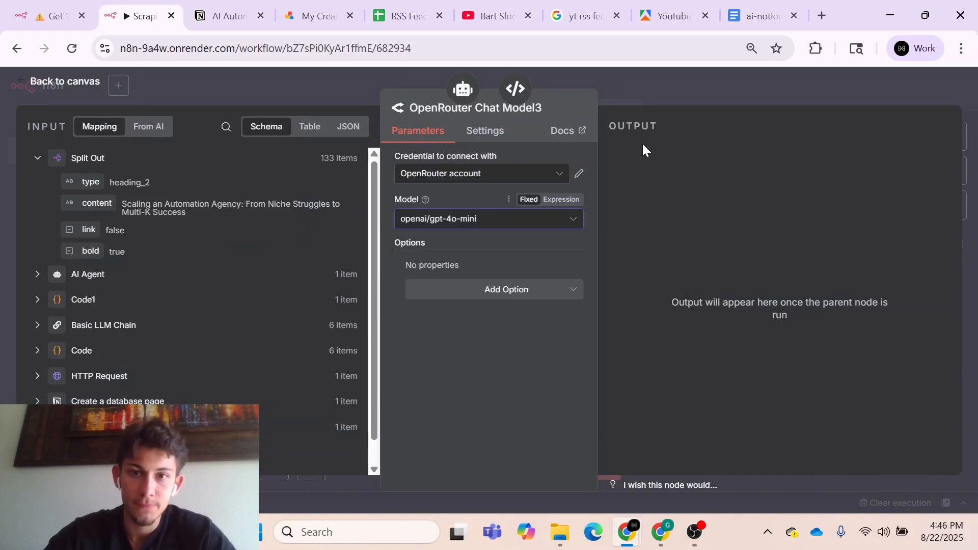
left_click(639, 100)
left_click(774, 90)
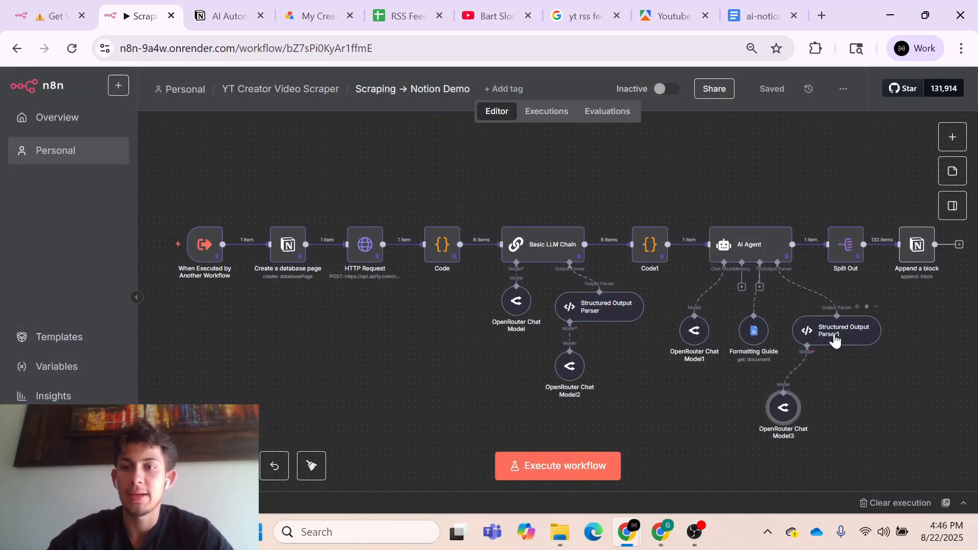
- Align OpenRouter Chat Model3 directly beneath Structured Output Parser1, shift both nodes slightly up, and save the workflow
left_click_drag(786, 416, 809, 392)
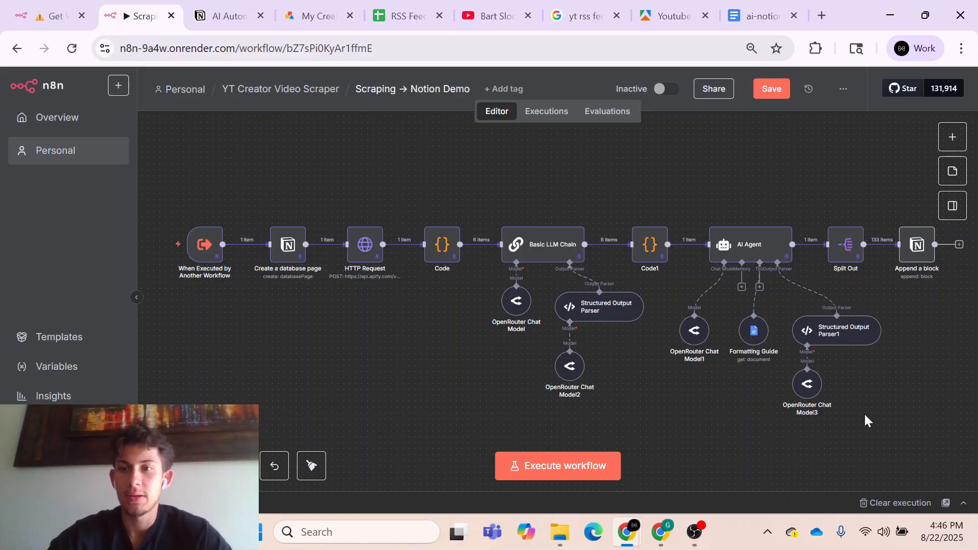
left_click_drag(900, 304, 766, 422)
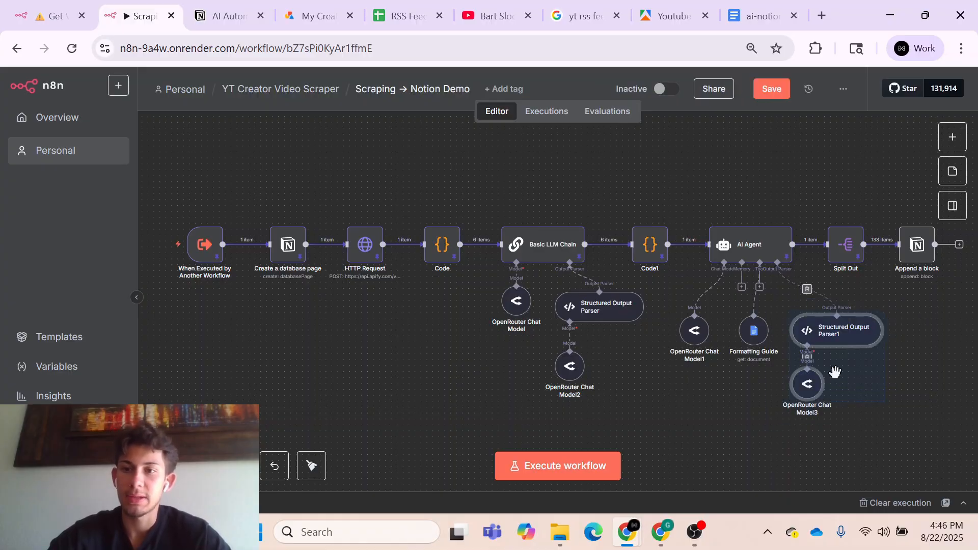
left_click_drag(835, 335, 833, 330)
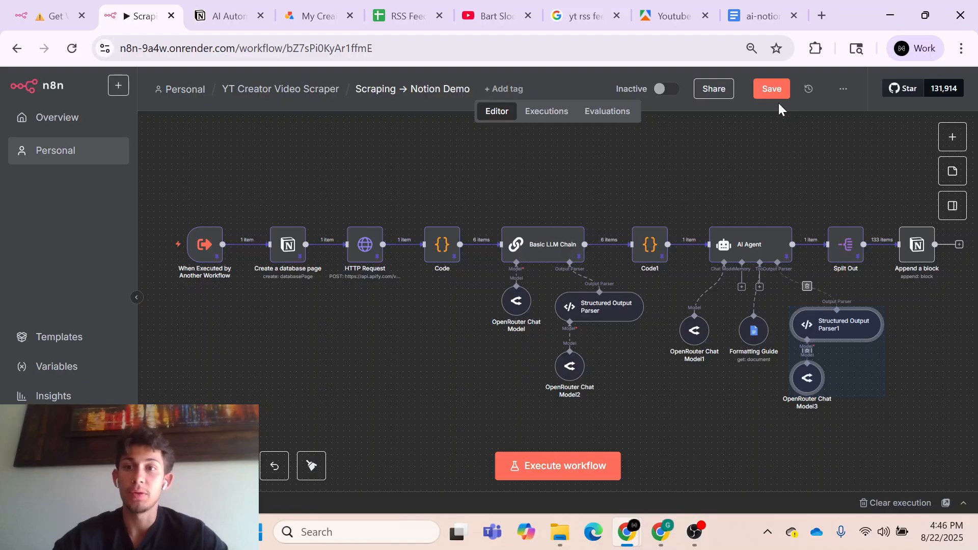
left_click(771, 89)
left_click(734, 161)
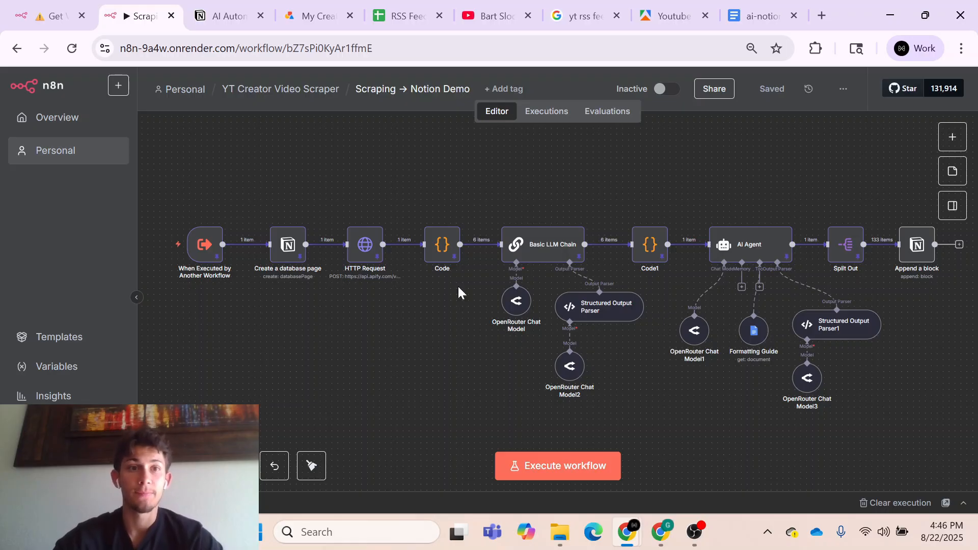
- In the Append a block node, change the Block ID expression to {{ $('Create a database page').first().json.id }}
left_click(51, 15)
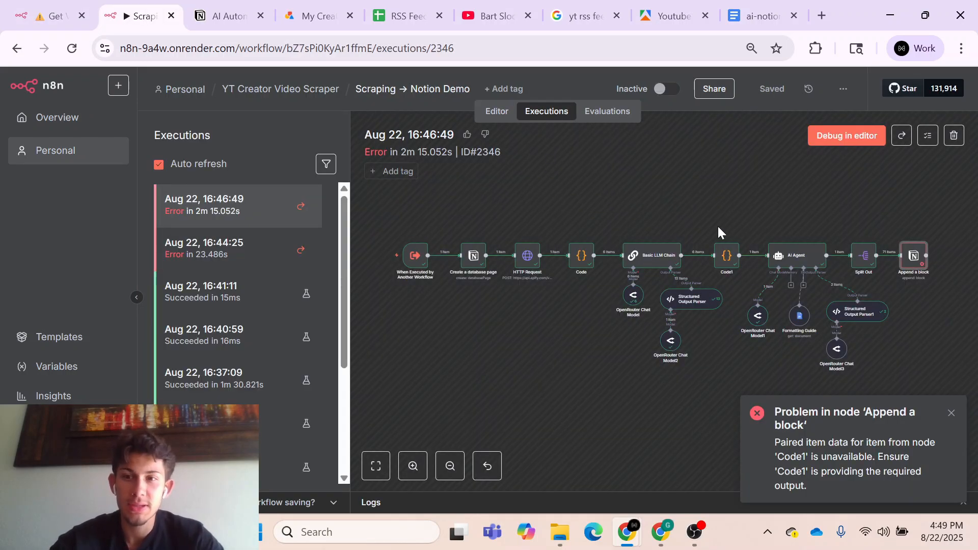
left_click(498, 112)
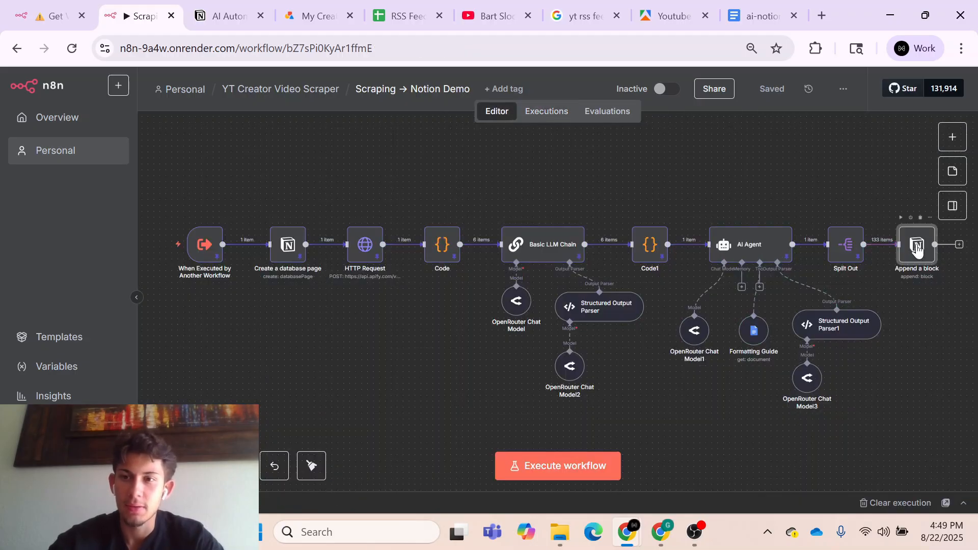
double_click(917, 246)
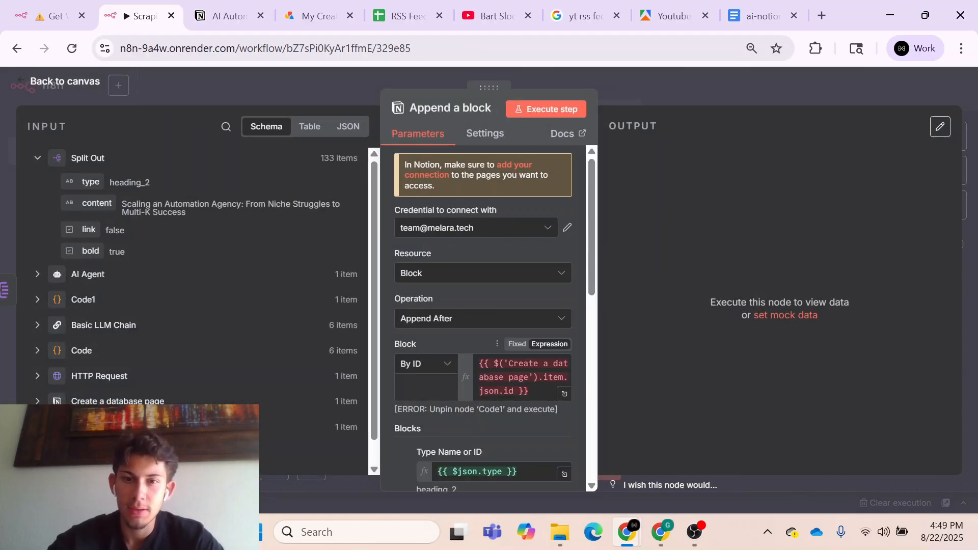
double_click(553, 378)
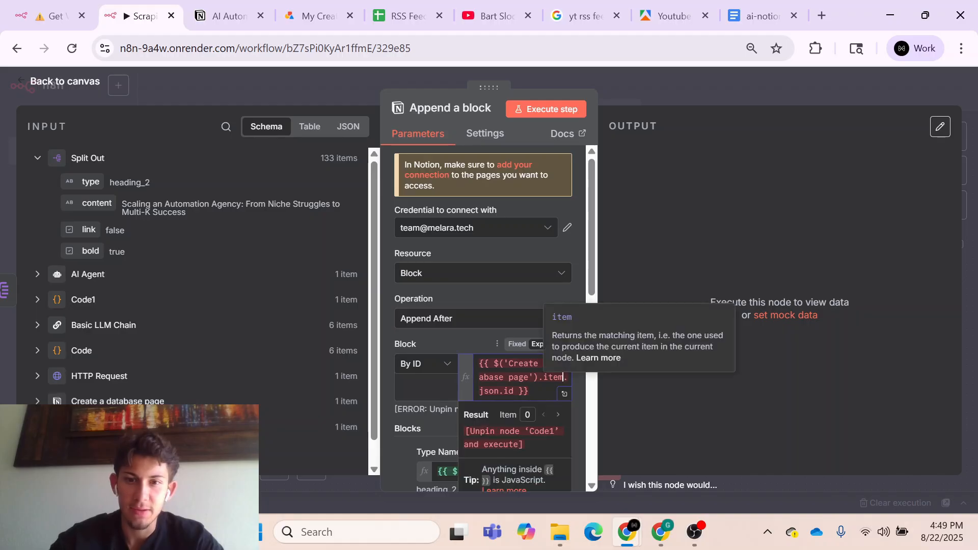
key("BackSpace")
type("first")
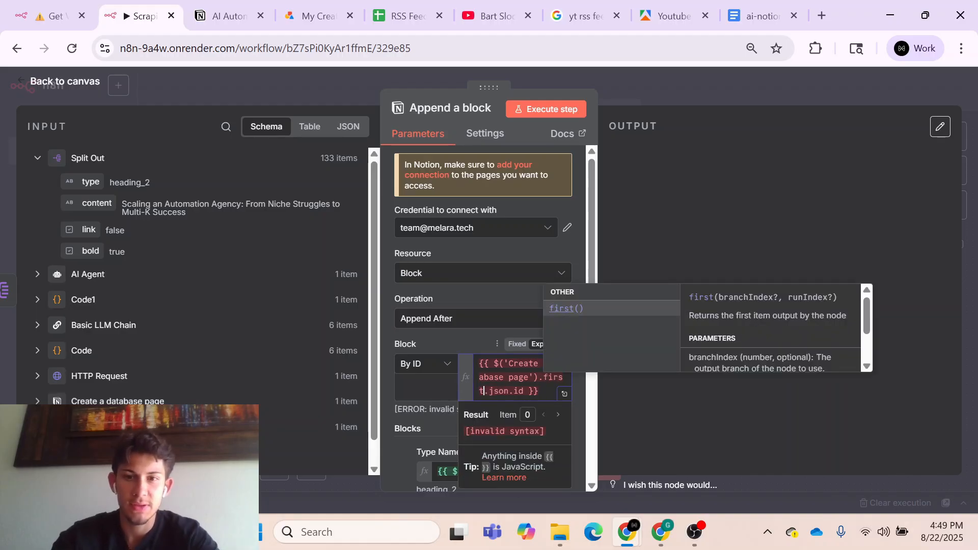
left_click(569, 313)
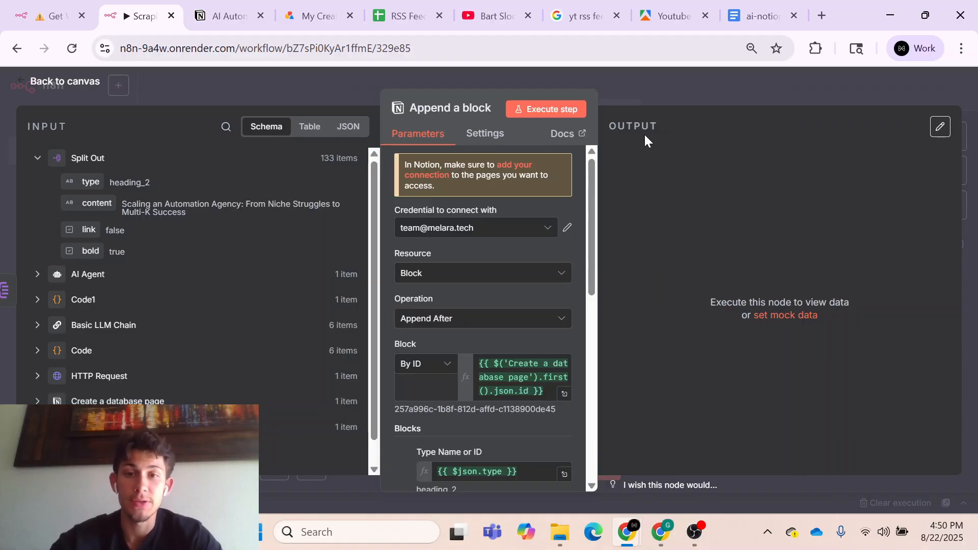
- Save the Scraping → Notion Demo workflow and execute the Get Video and Classify Demo workflow
left_click(63, 16)
left_click(140, 17)
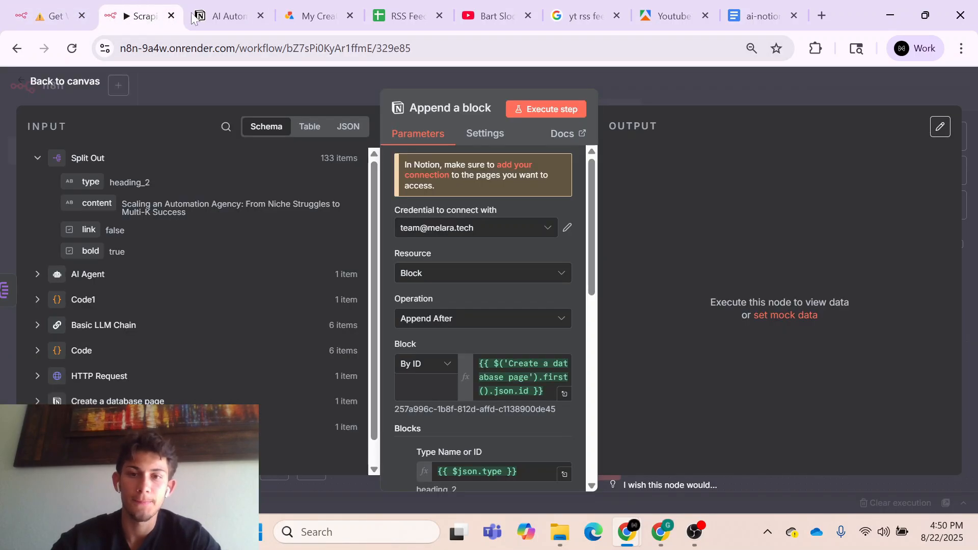
left_click(738, 76)
left_click(775, 90)
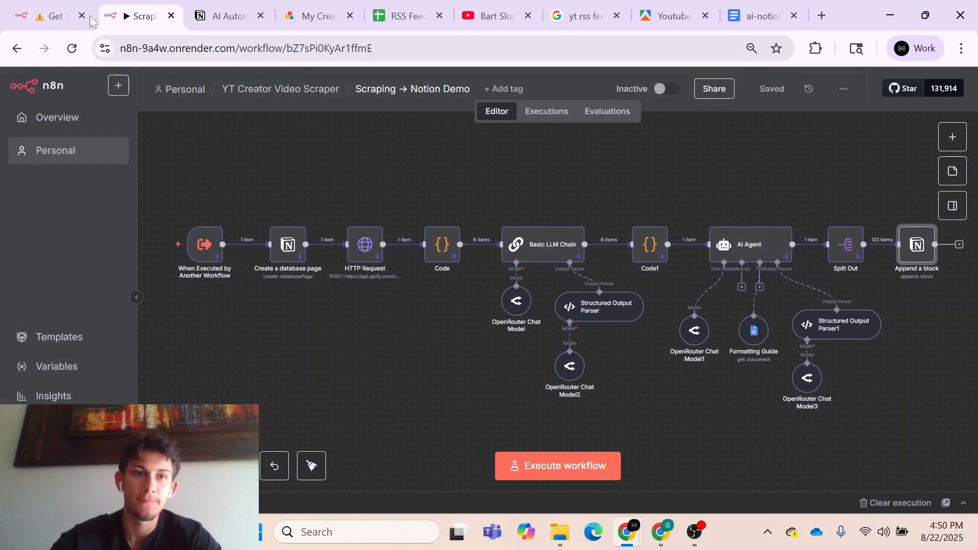
left_click(71, 17)
left_click(545, 466)
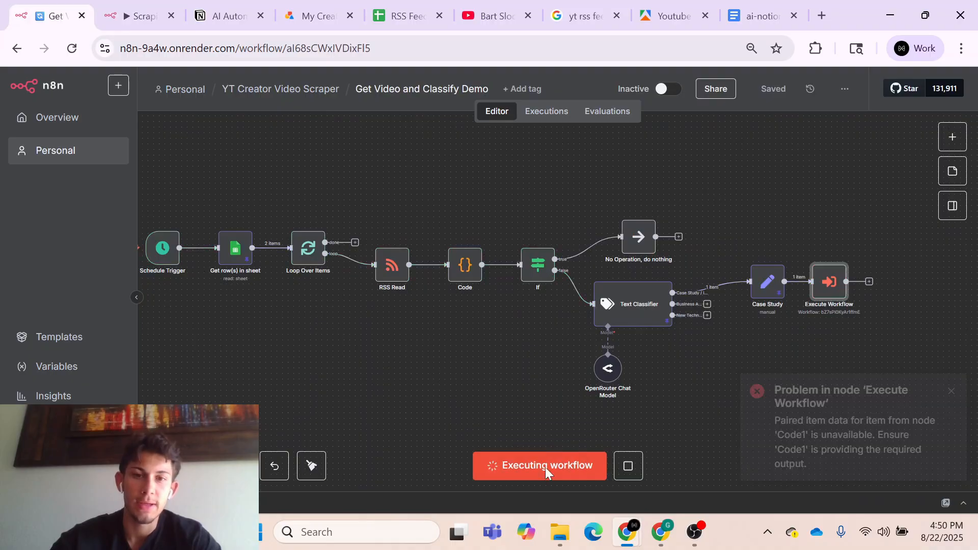
- In Scraping → Notion Demo's executions, inspect the latest run from the HTTP Request through to the Append a block node
key("ctrl+Tab")
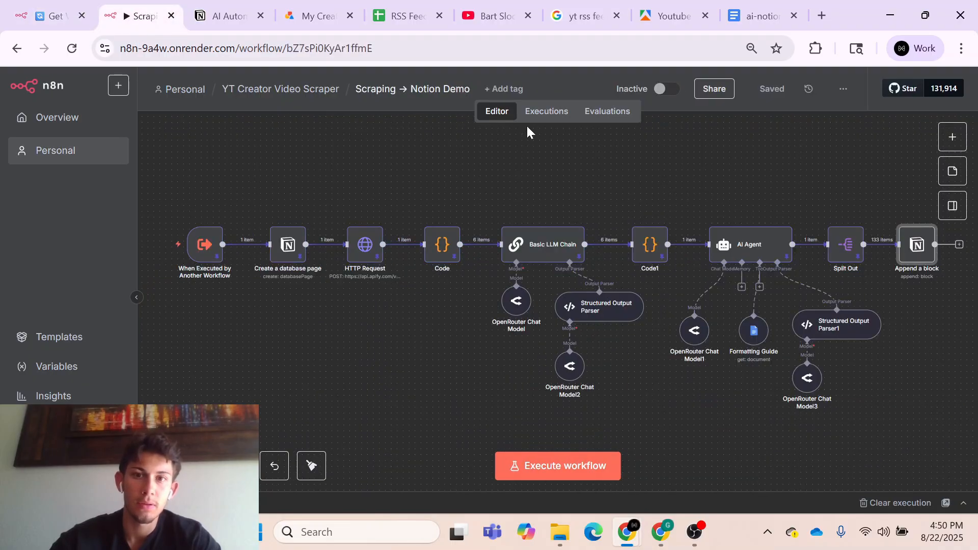
left_click(548, 110)
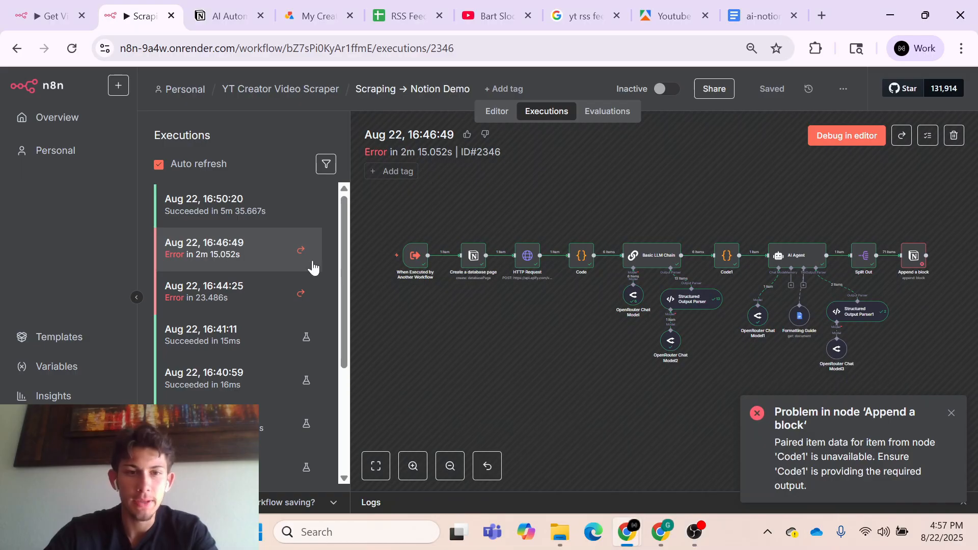
left_click(253, 223)
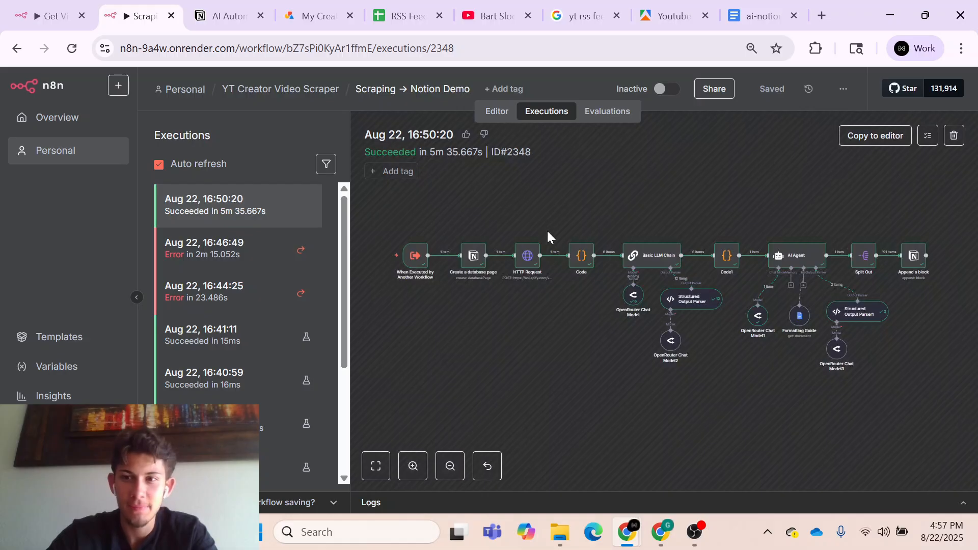
scroll(860, 273, "up", 8)
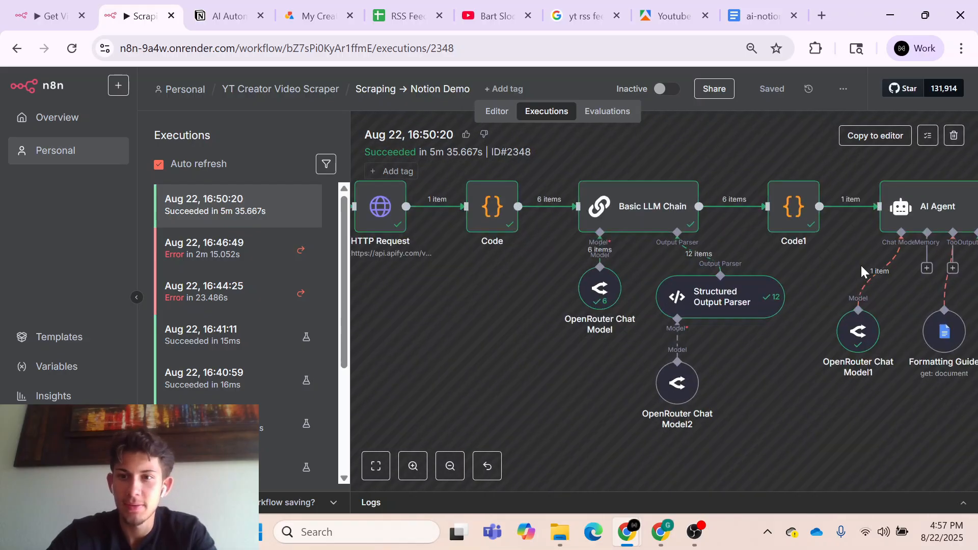
scroll(733, 206, "right", 2)
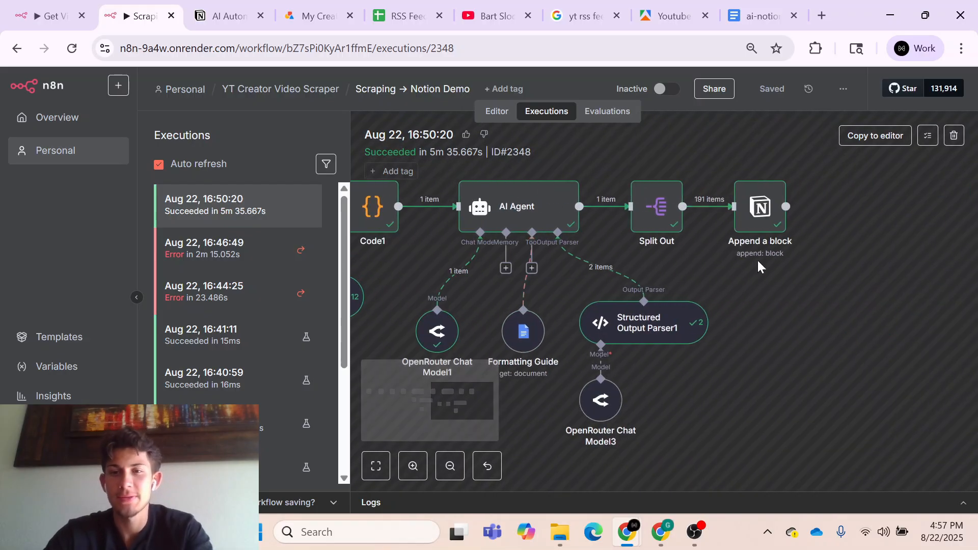
- In Notion's AI Automation Blueprints table, open the first page and review the generated blueprint's headings, strategy overview and steps
left_click(232, 19)
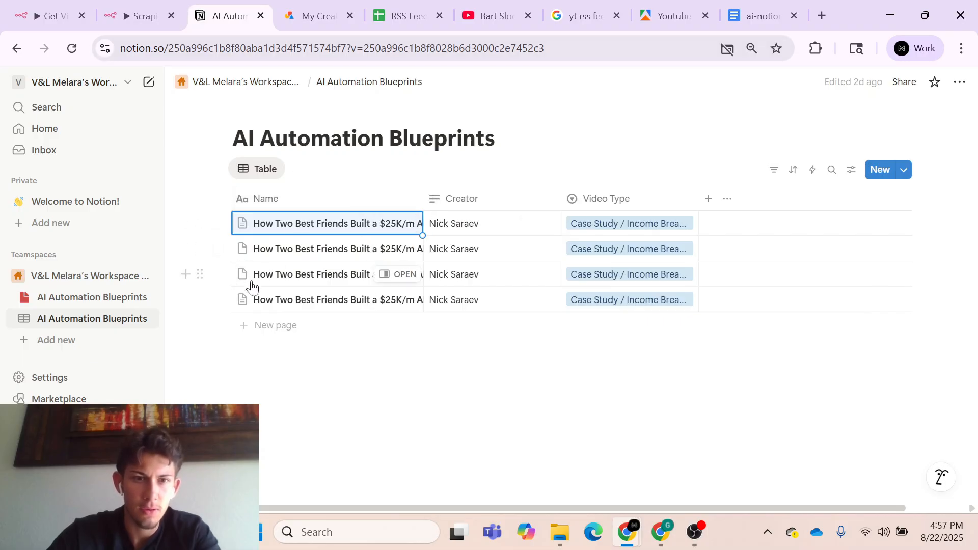
left_click(403, 226)
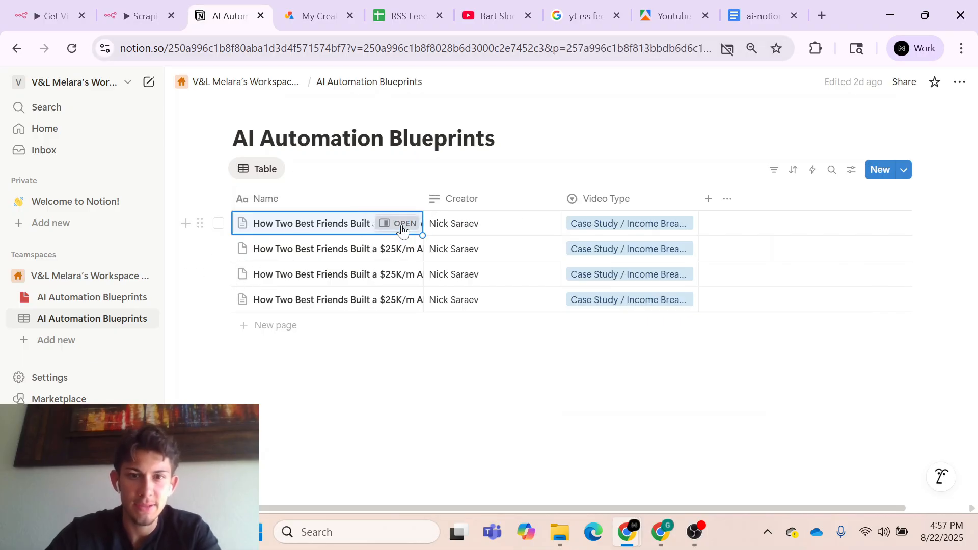
scroll(713, 306, "down", 7)
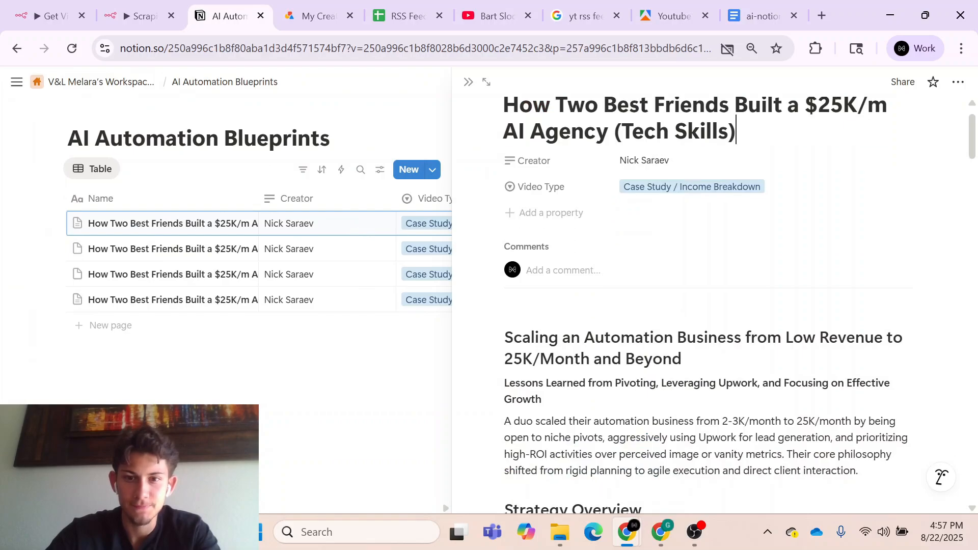
scroll(739, 306, "down", 11)
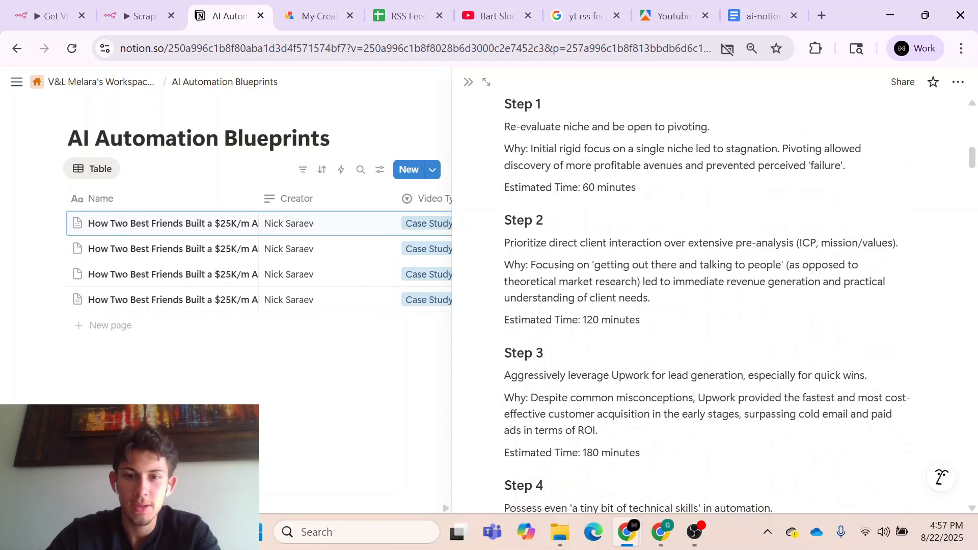
scroll(738, 305, "down", 3)
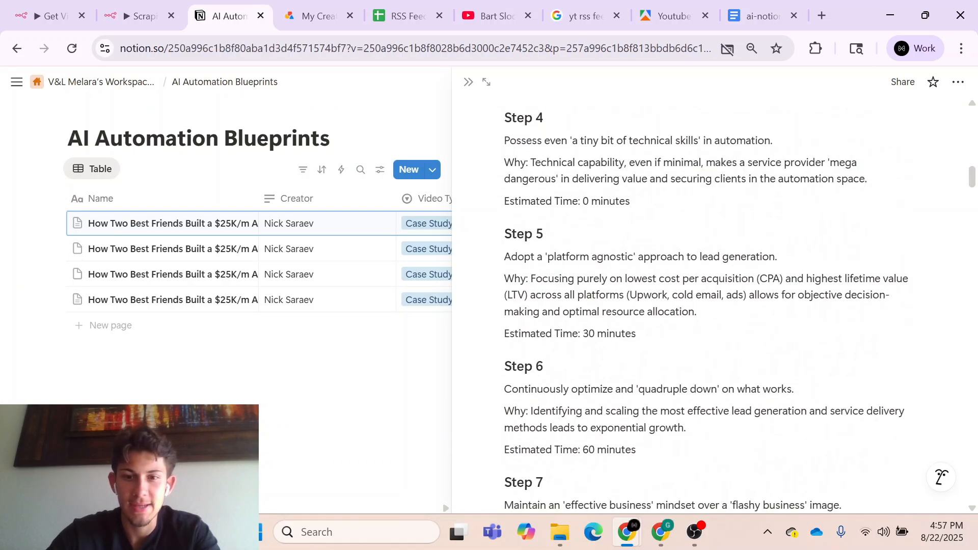
scroll(713, 306, "down", 8)
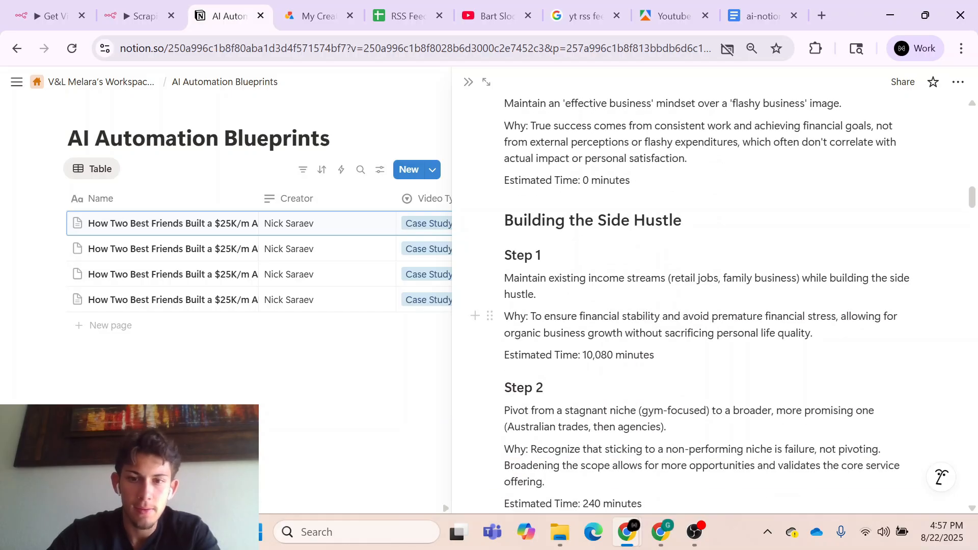
scroll(713, 306, "up", 14)
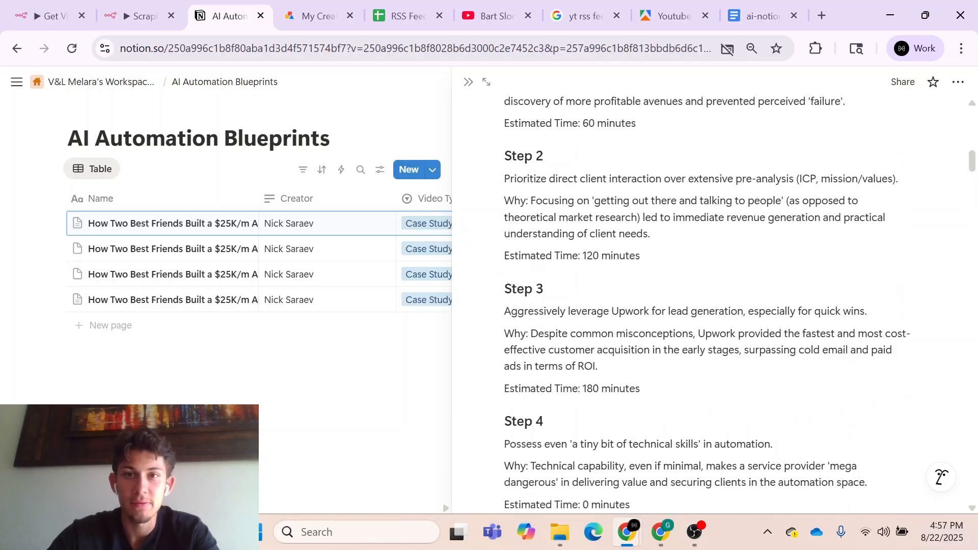
scroll(713, 306, "up", 12)
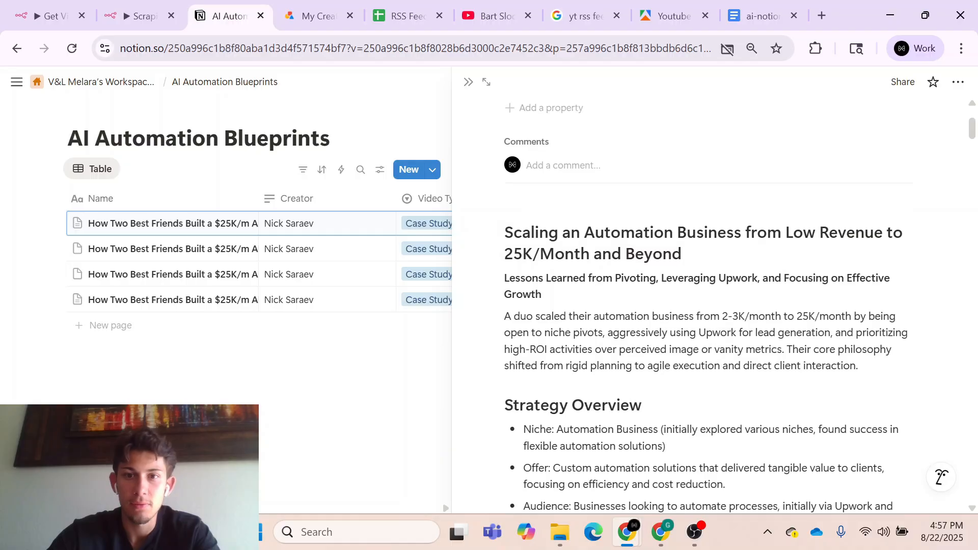
scroll(604, 320, "up", 3)
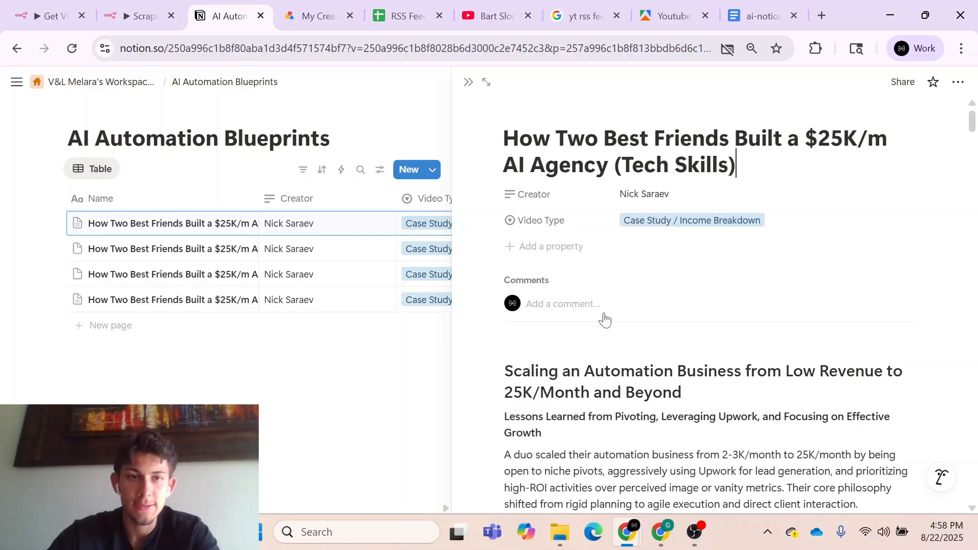
- Return to the Scraping → Notion Demo editor in n8n and view the executed Get Video and Classify Demo workflow
left_click(138, 16)
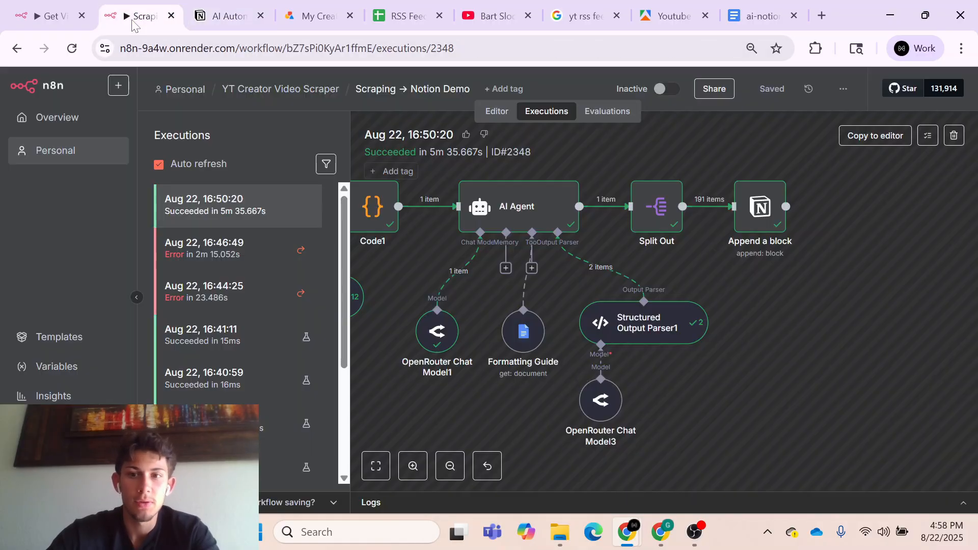
left_click(498, 112)
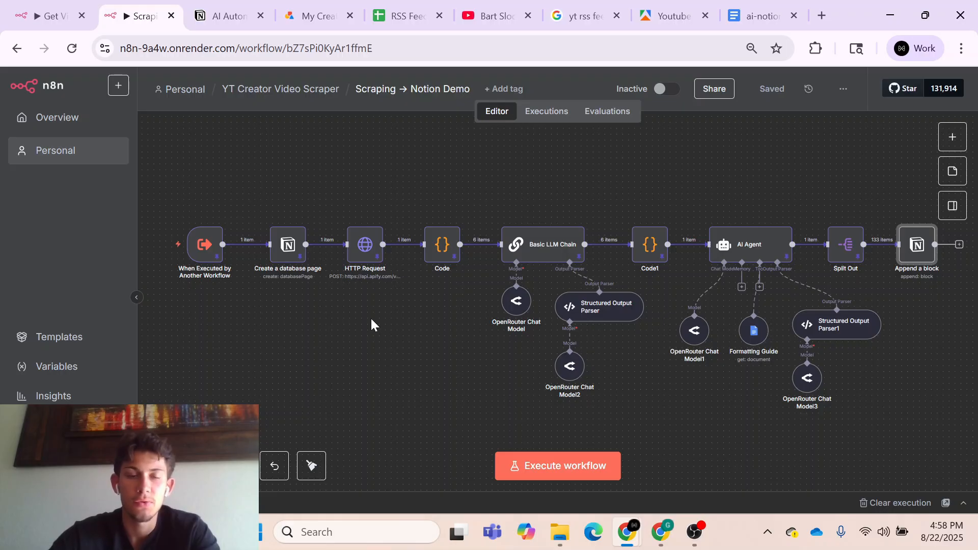
left_click(61, 19)
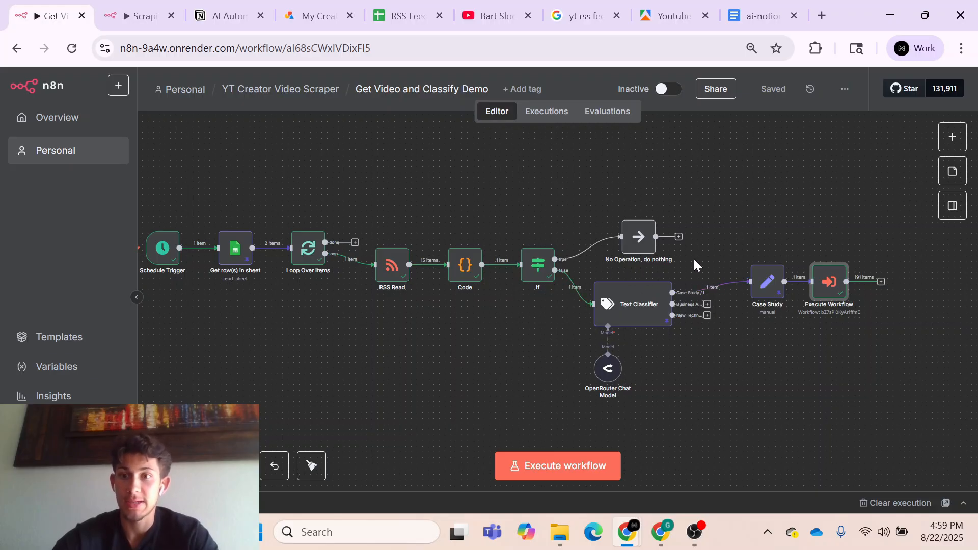
- Add a Google Sheets Update row in sheet node after the Execute Workflow node
scroll(693, 258, "right", 3)
left_click(801, 282)
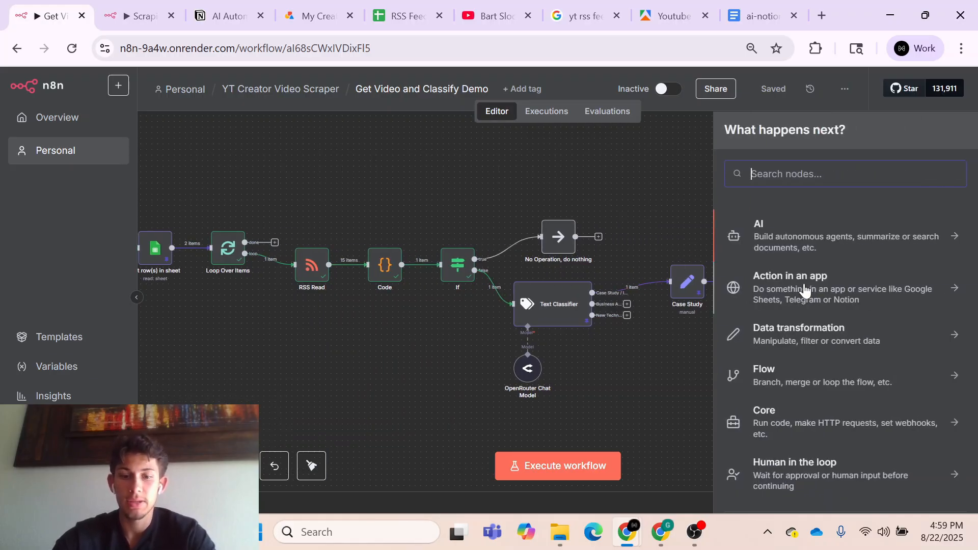
type("up")
key("BackSpace")
key("BackSpace")
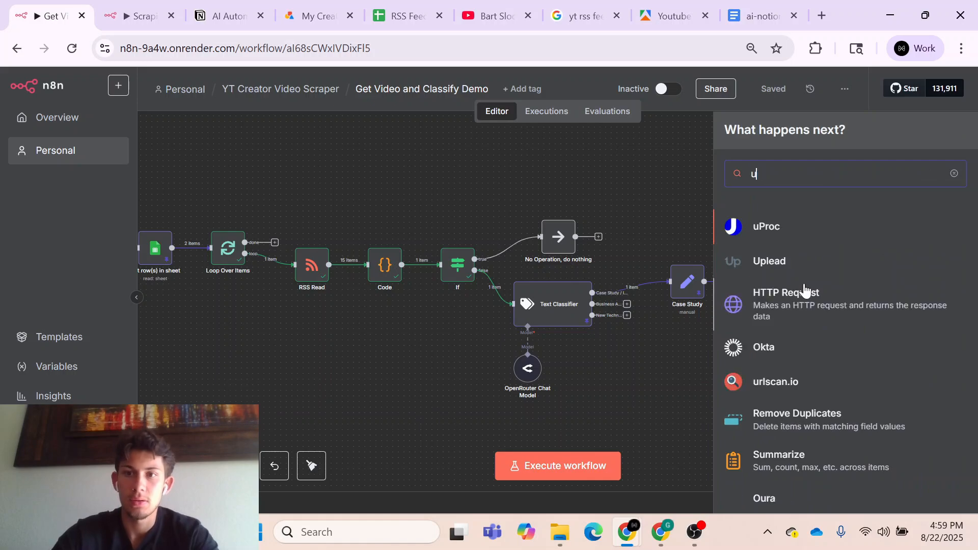
type("google")
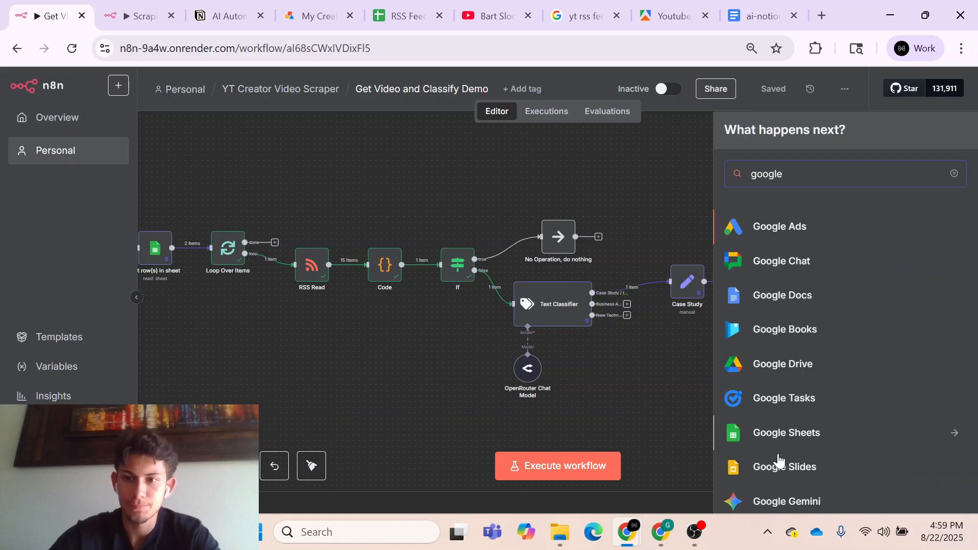
left_click(783, 435)
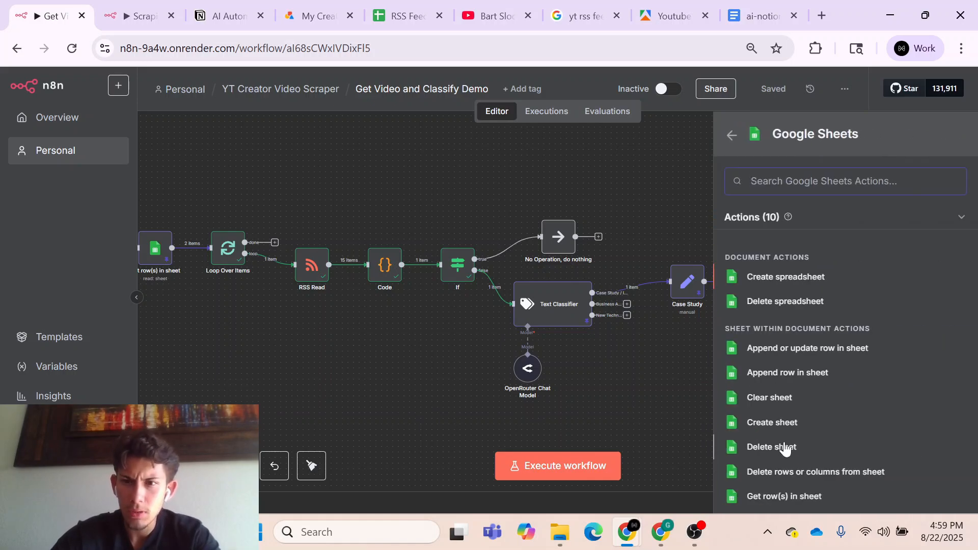
scroll(769, 441, "down", 1)
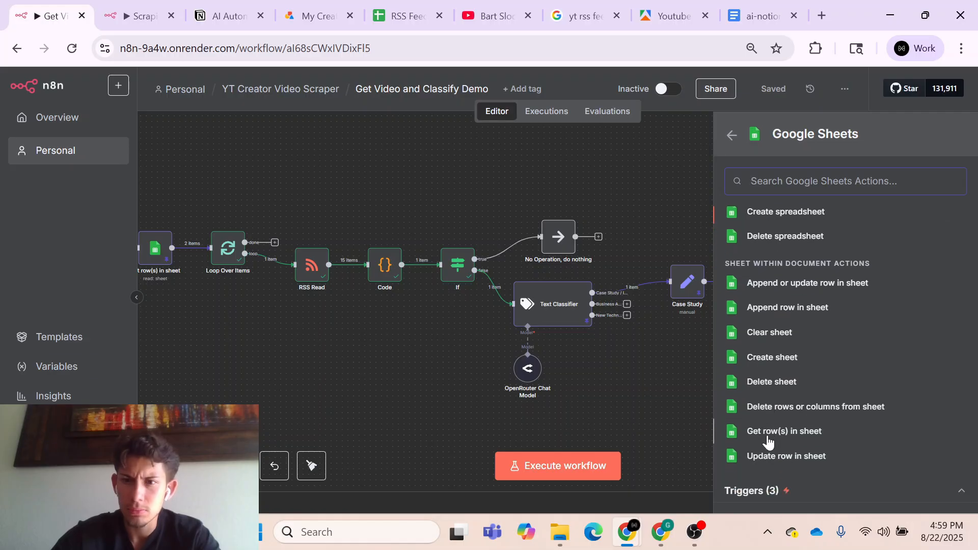
left_click(773, 457)
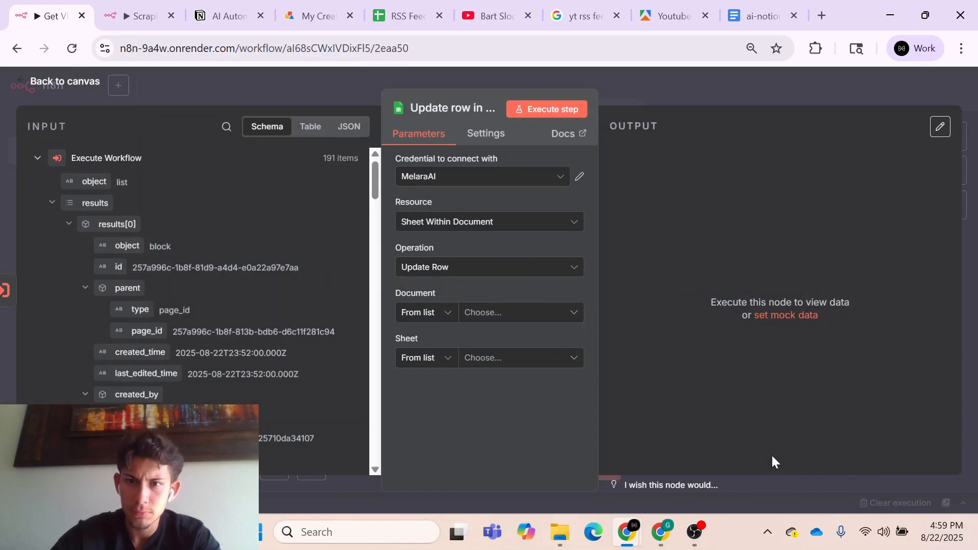
left_click(656, 90)
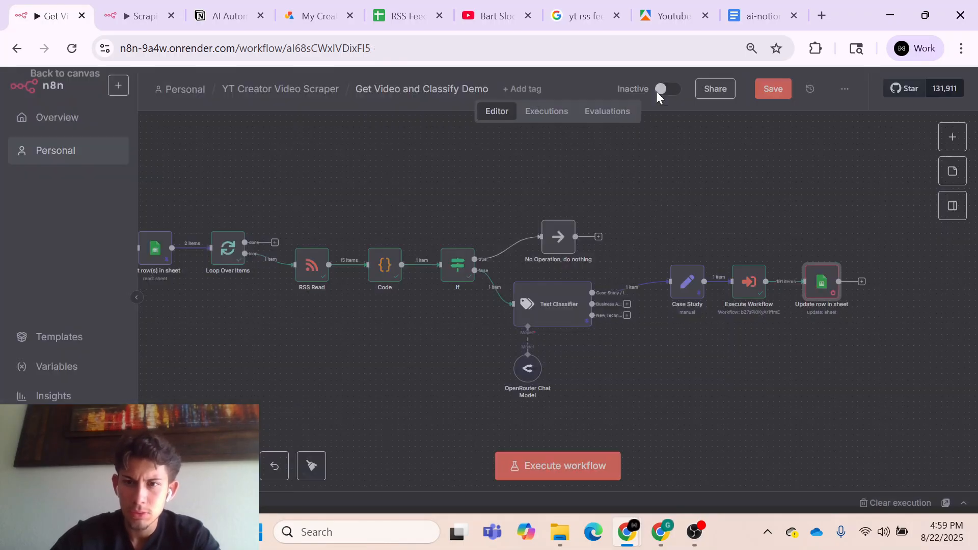
- Deactivate the Execute Workflow node, take it out of the chain, and connect Case Study directly to Update row in sheet
left_click(749, 281)
key("d")
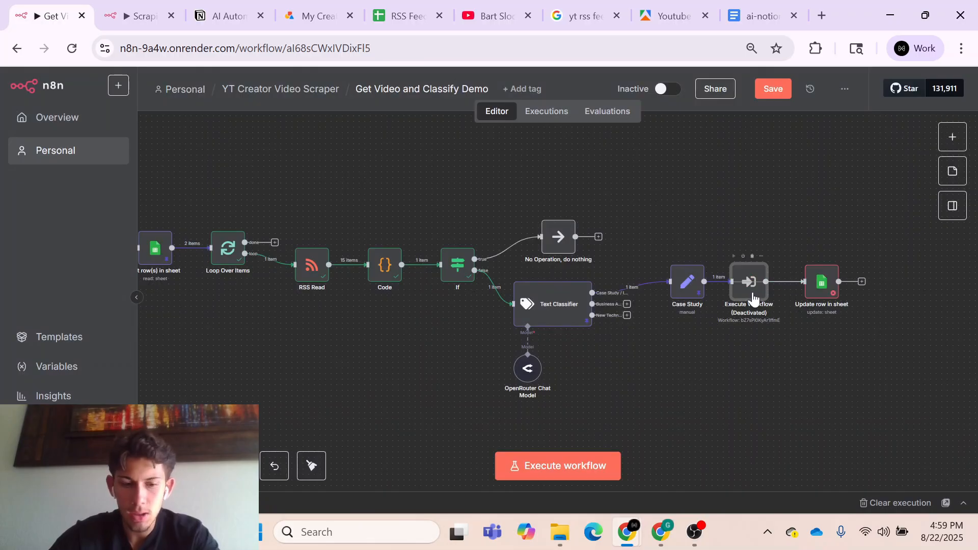
key("d")
key("d")
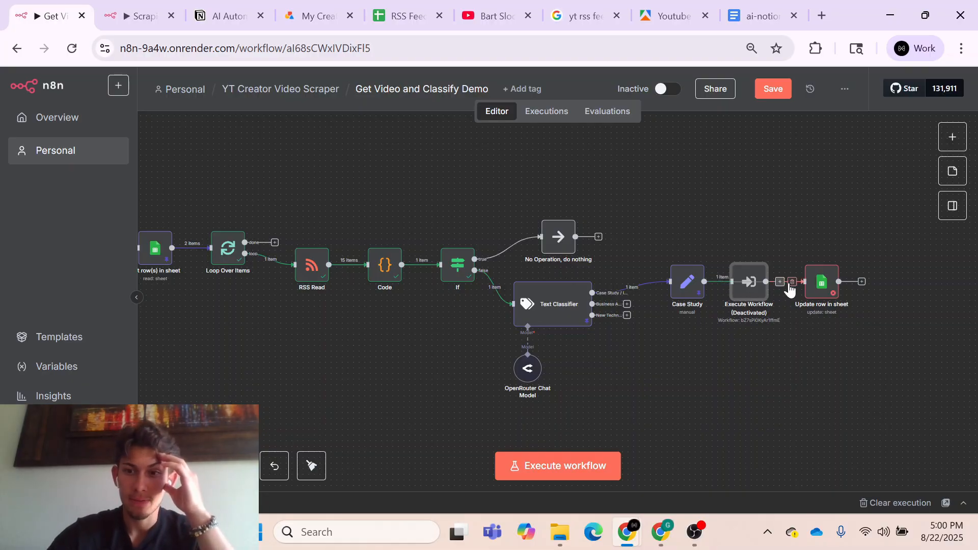
left_click_drag(752, 280, 757, 336)
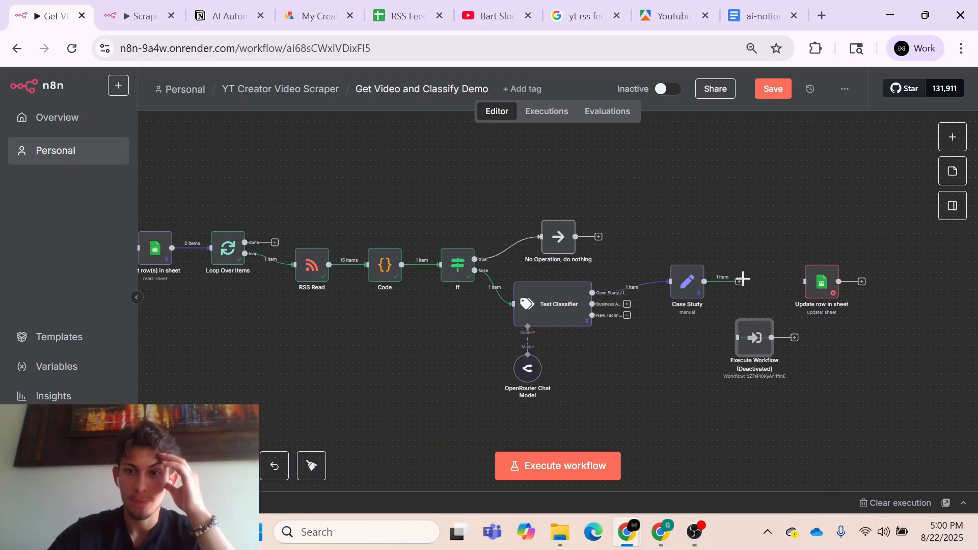
left_click_drag(739, 281, 821, 285)
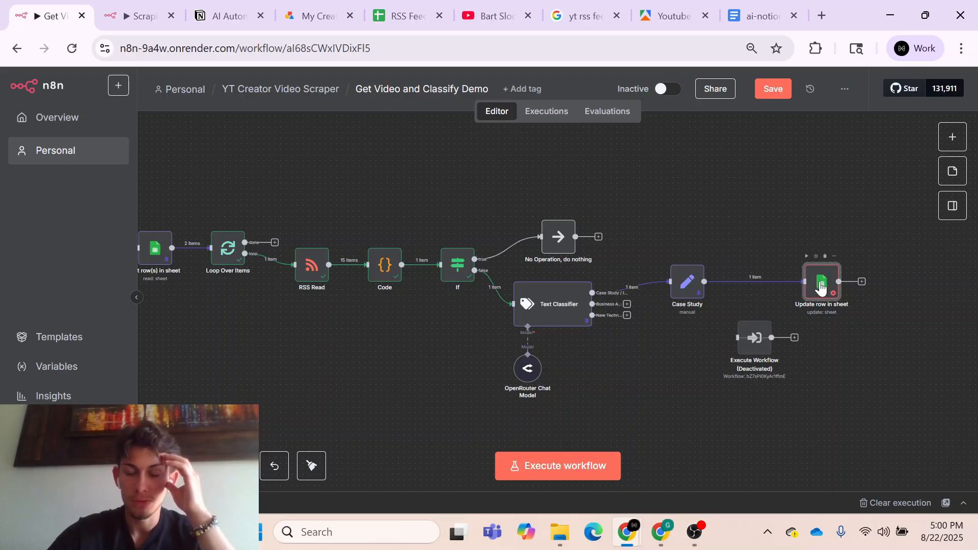
- Point the Update row in sheet node to the RSS Feed Vids document and its Sheet1
double_click(820, 287)
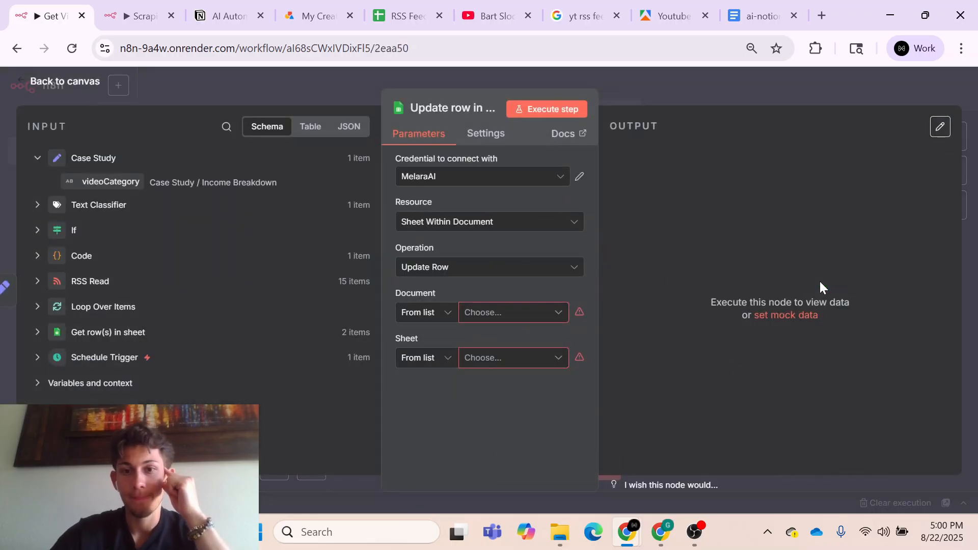
left_click(547, 322)
left_click(505, 370)
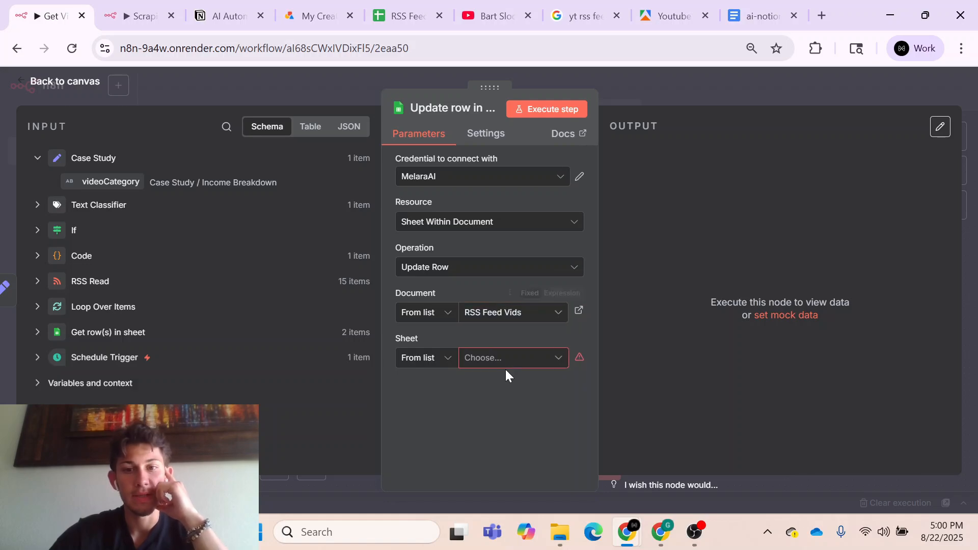
left_click(497, 359)
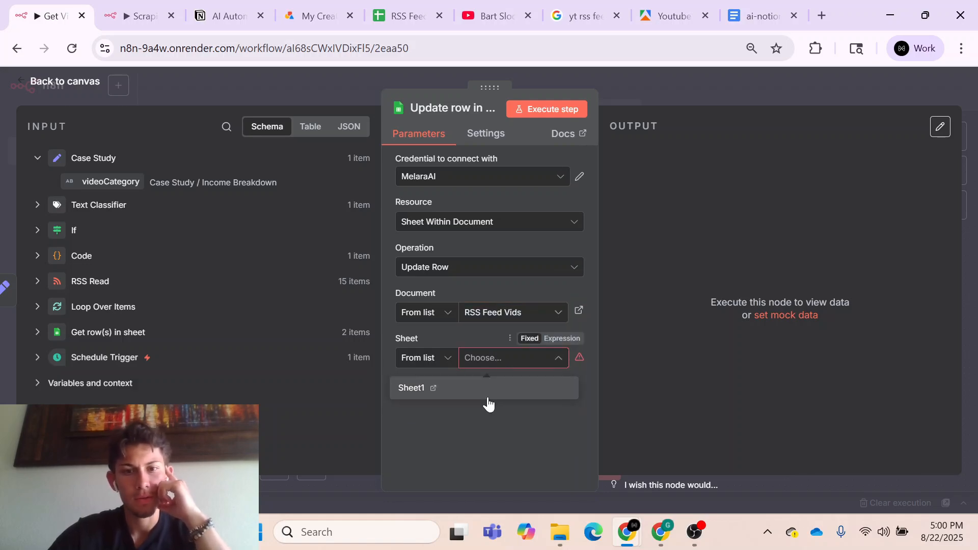
left_click(489, 398)
- Match rows on channel_id and map that field to channel_id from the Get row(s) in sheet node
scroll(486, 432, "down", 3)
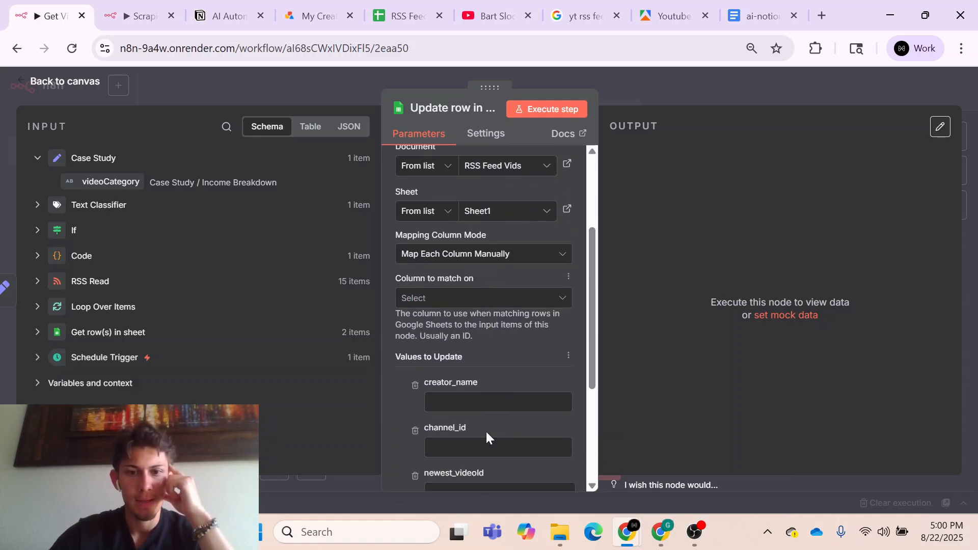
left_click(435, 295)
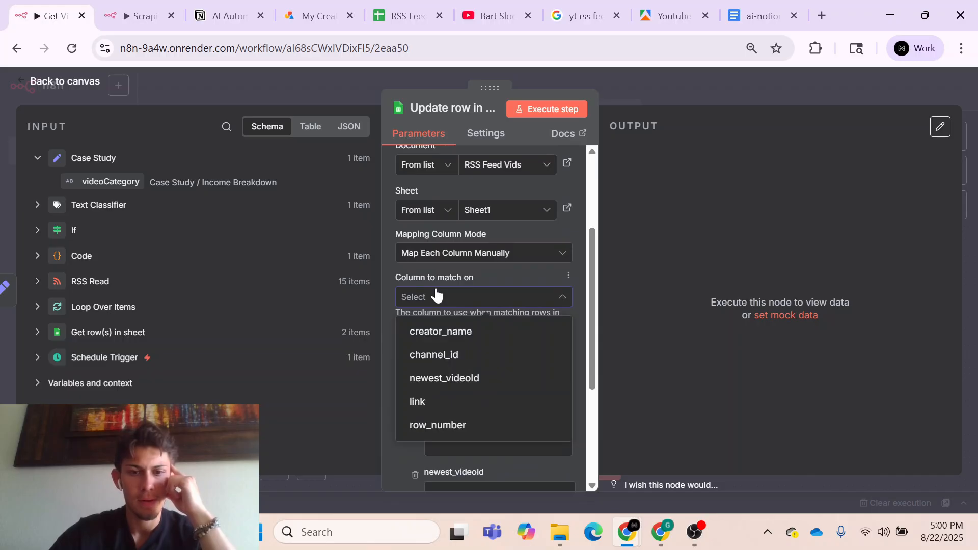
left_click(438, 360)
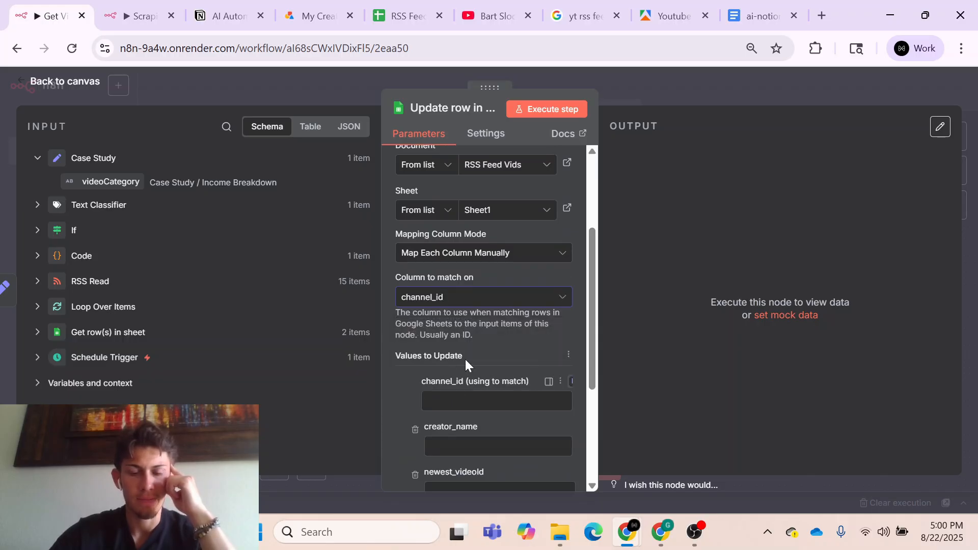
scroll(459, 356, "down", 1)
left_click(140, 333)
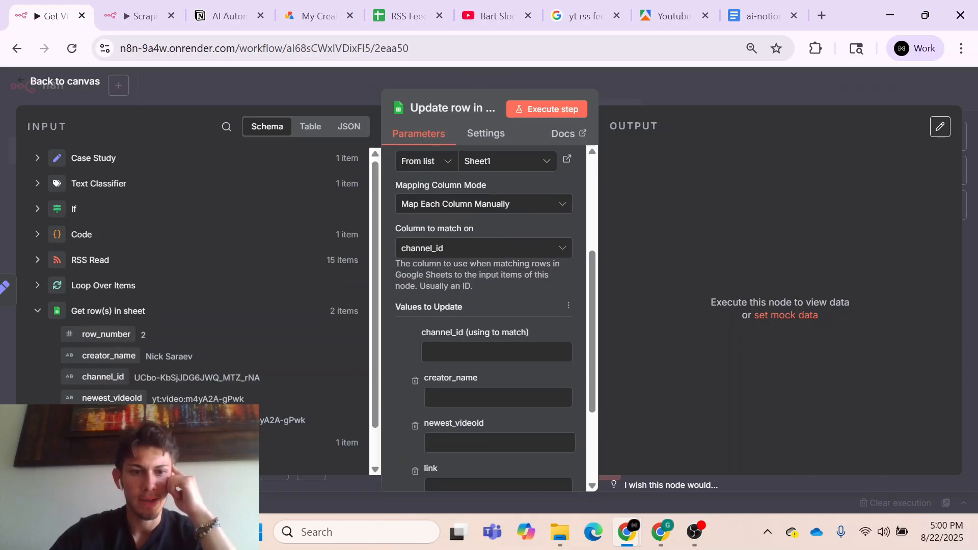
left_click_drag(96, 377, 448, 351)
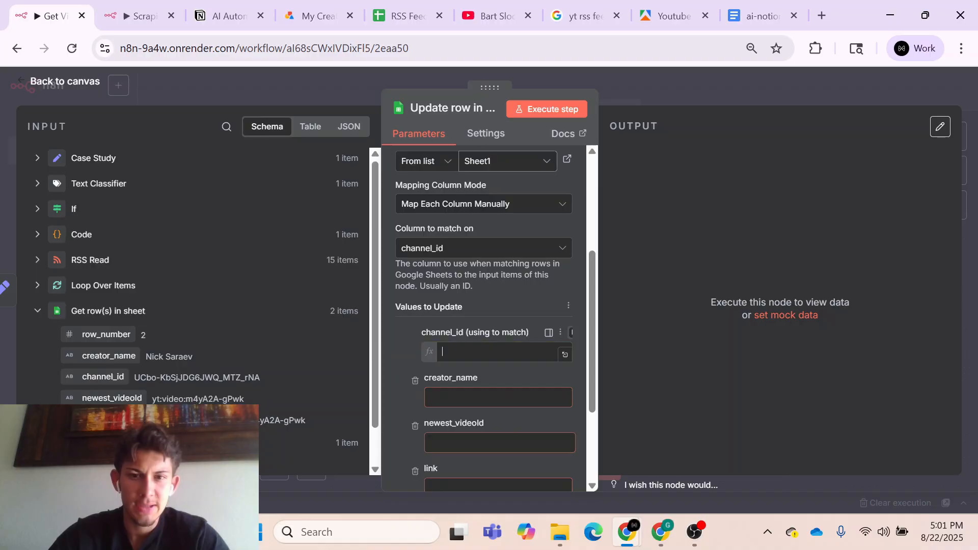
left_click(393, 362)
- Map creator_name from Get row(s) in sheet, newest_videoId from the Code node's id and link from its link, then save the workflow
scroll(393, 362, "down", 2)
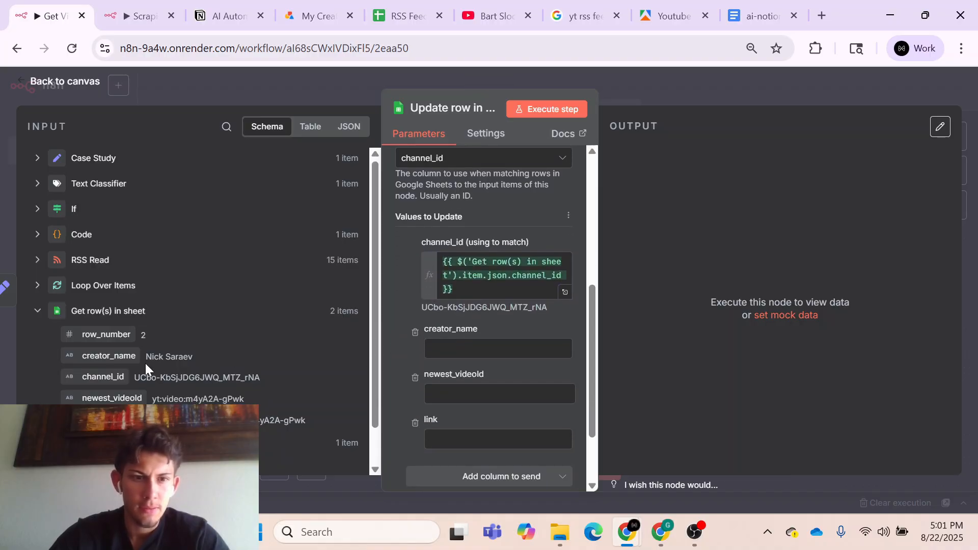
left_click_drag(109, 355, 448, 351)
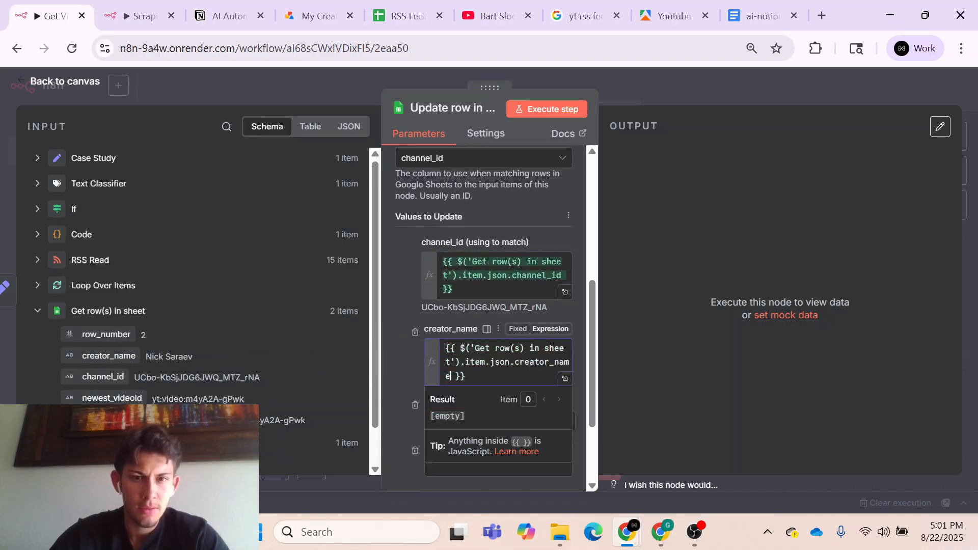
left_click(387, 329)
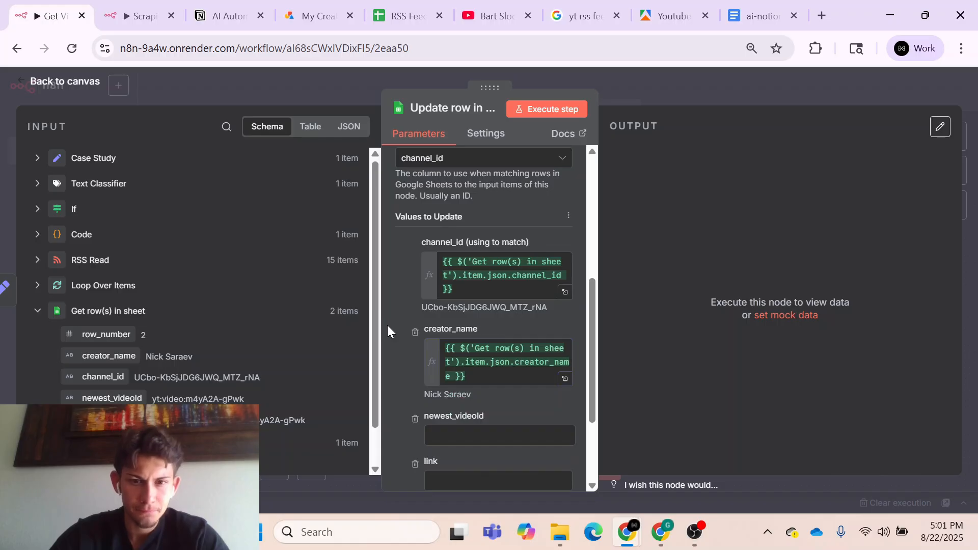
scroll(387, 326, "down", 1)
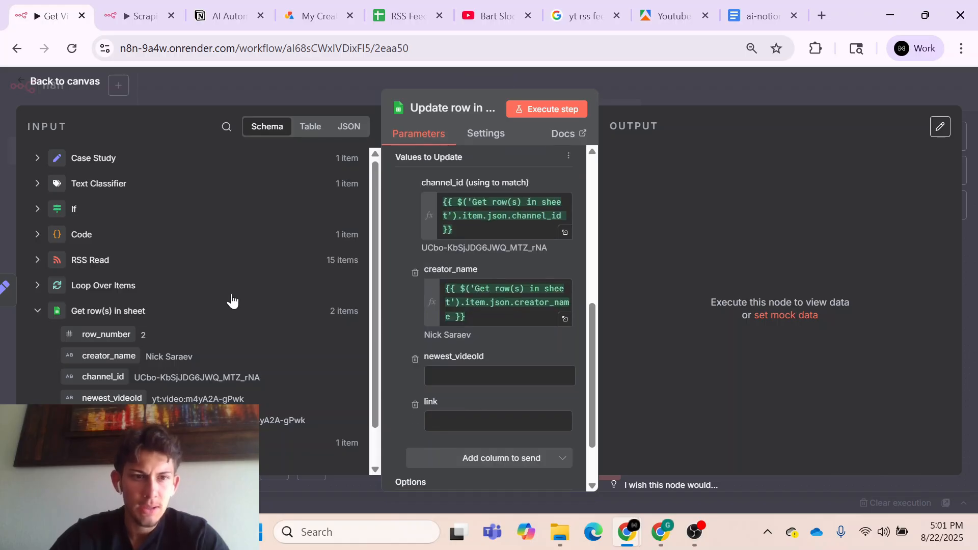
left_click(81, 235)
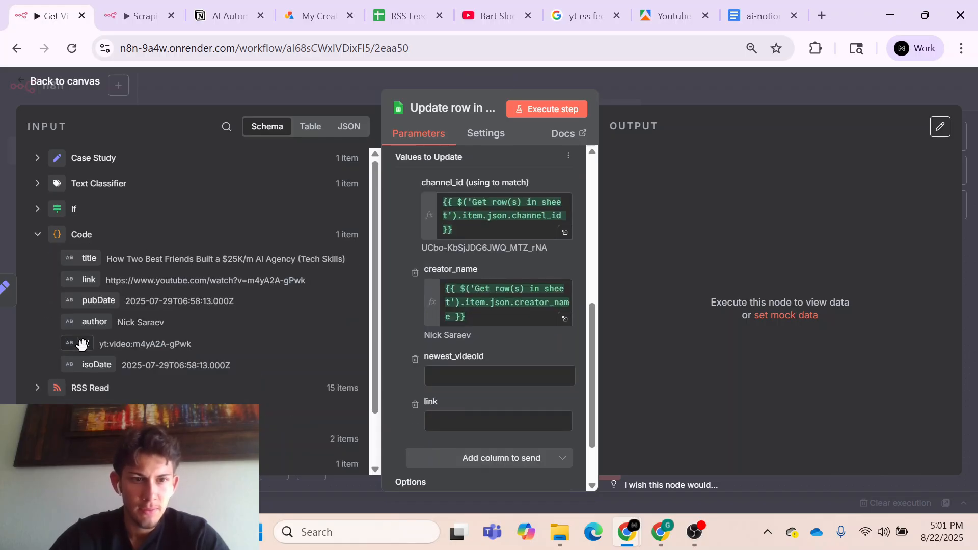
left_click_drag(86, 342, 451, 376)
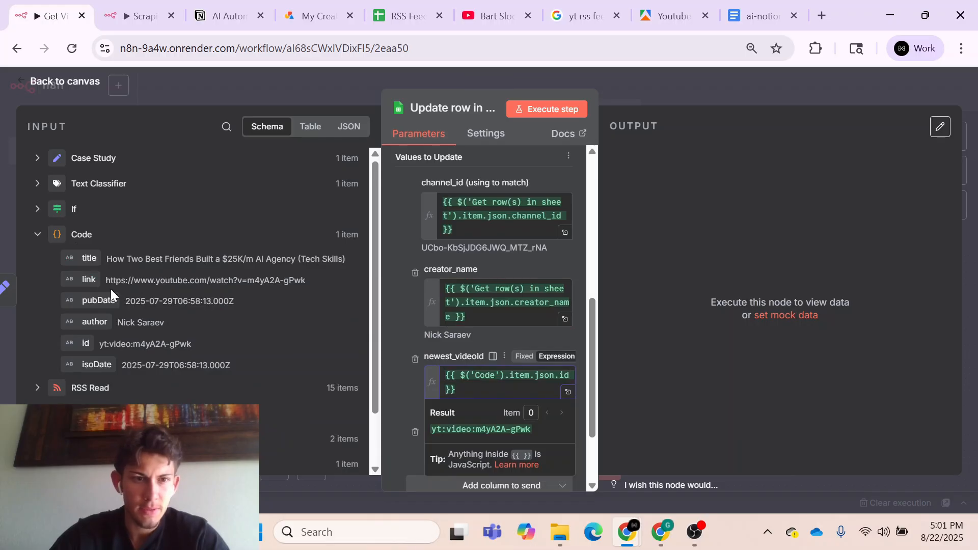
left_click_drag(88, 280, 453, 449)
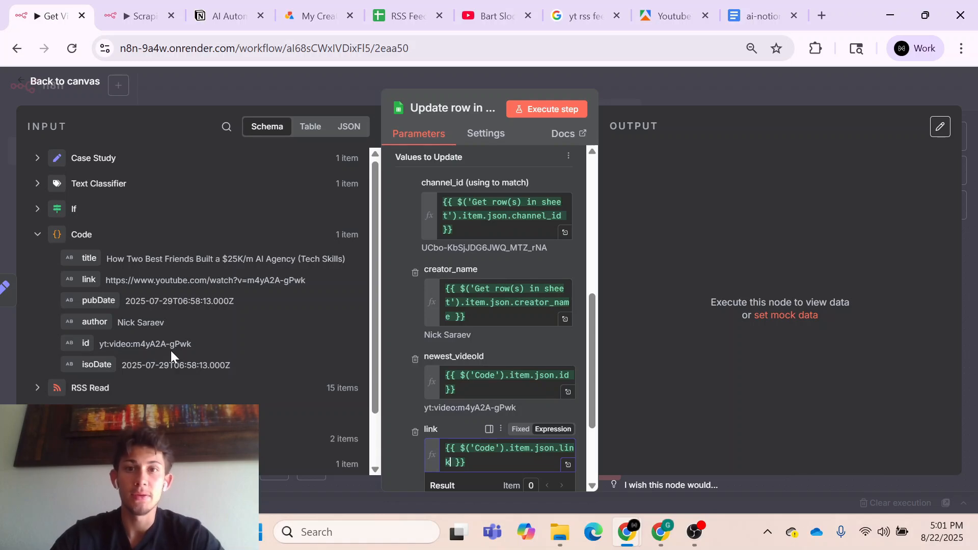
left_click(640, 88)
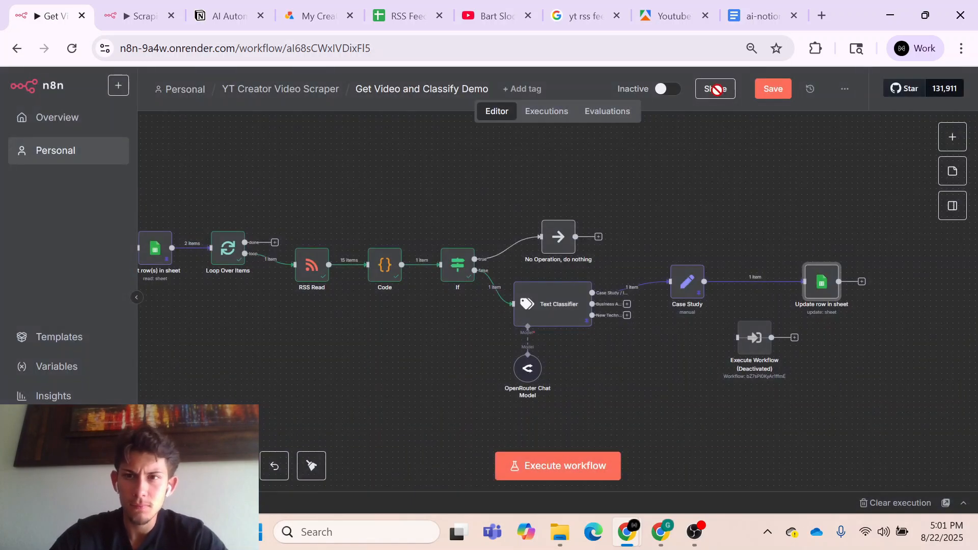
left_click(771, 96)
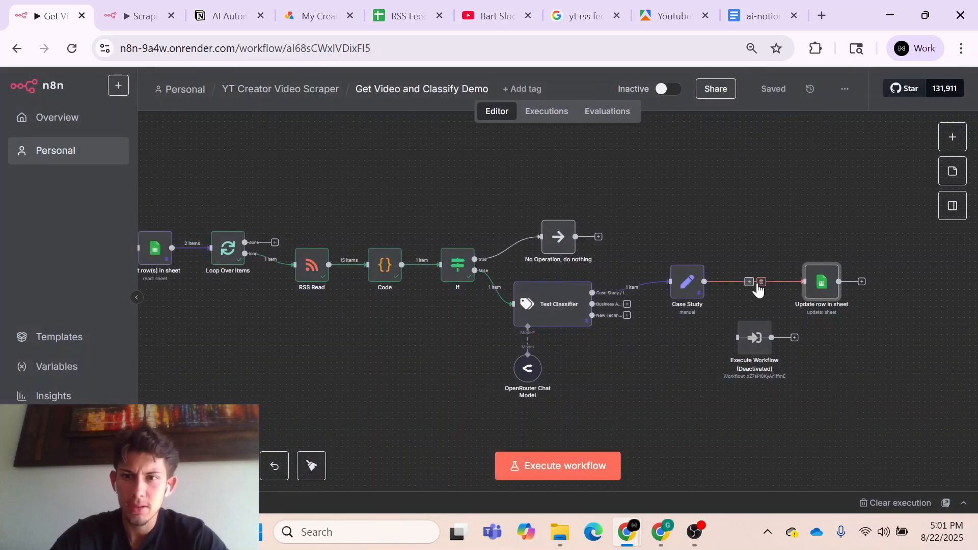
- Remove the direct Case Study connection, reactivate Execute Workflow, and reconnect it between Case Study and Update row in sheet
left_click(761, 282)
key("d")
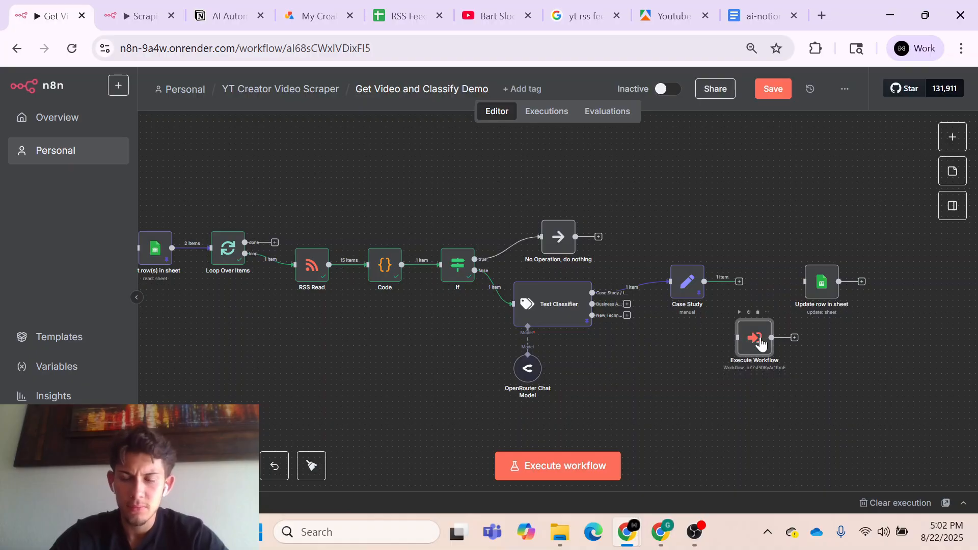
left_click_drag(761, 344, 804, 282)
- Set the If node's comparison value to newest_videoId from Get row(s) in sheet and save the workflow
double_click(457, 265)
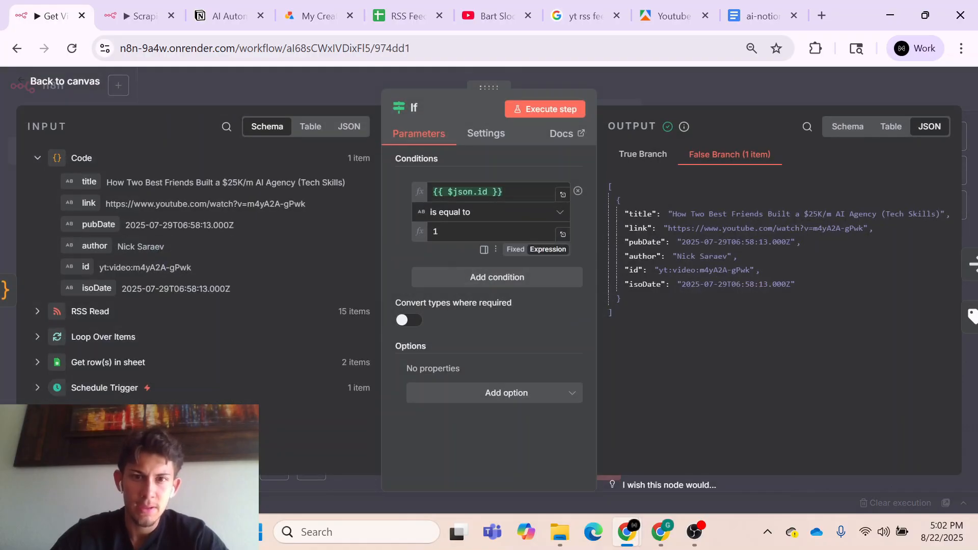
left_click(467, 232)
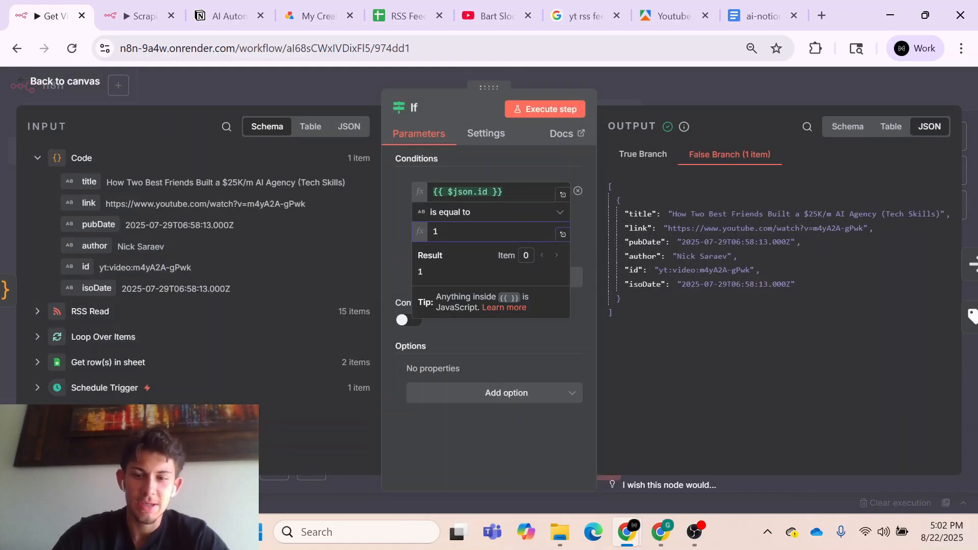
key("BackSpace")
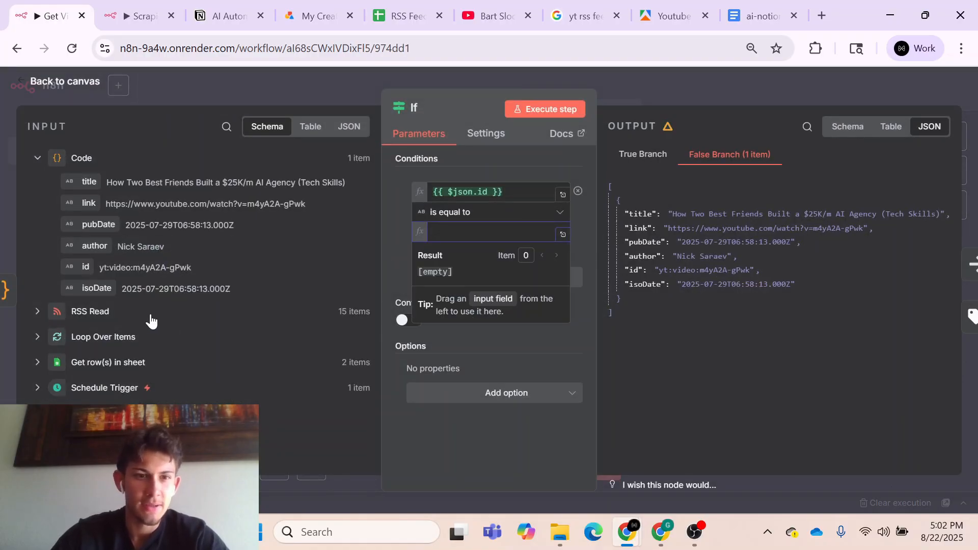
mouse_move(109, 277)
left_mouse_down()
mouse_move(91, 267)
mouse_move(459, 236)
mouse_move(245, 275)
mouse_move(102, 277)
left_mouse_up()
left_click(100, 372)
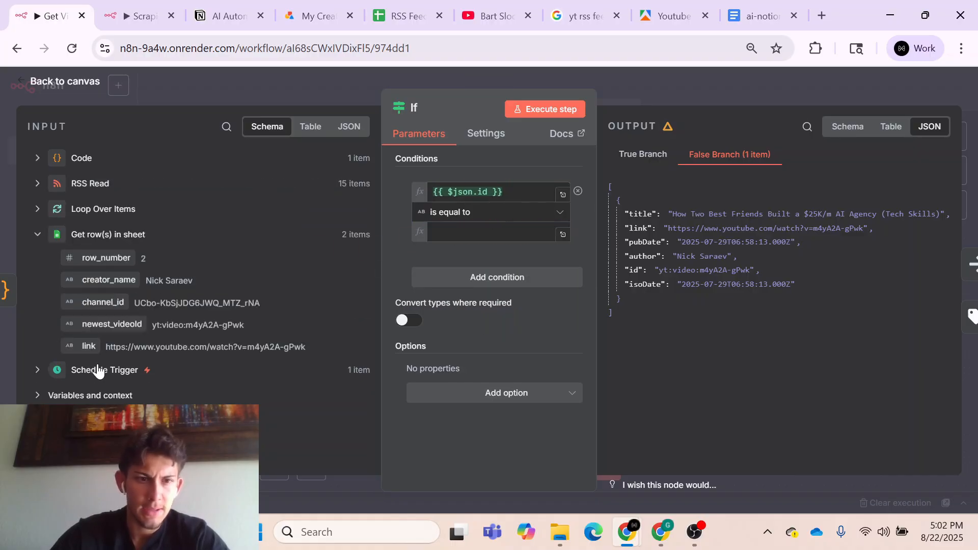
left_click_drag(128, 321, 489, 233)
left_click(419, 271)
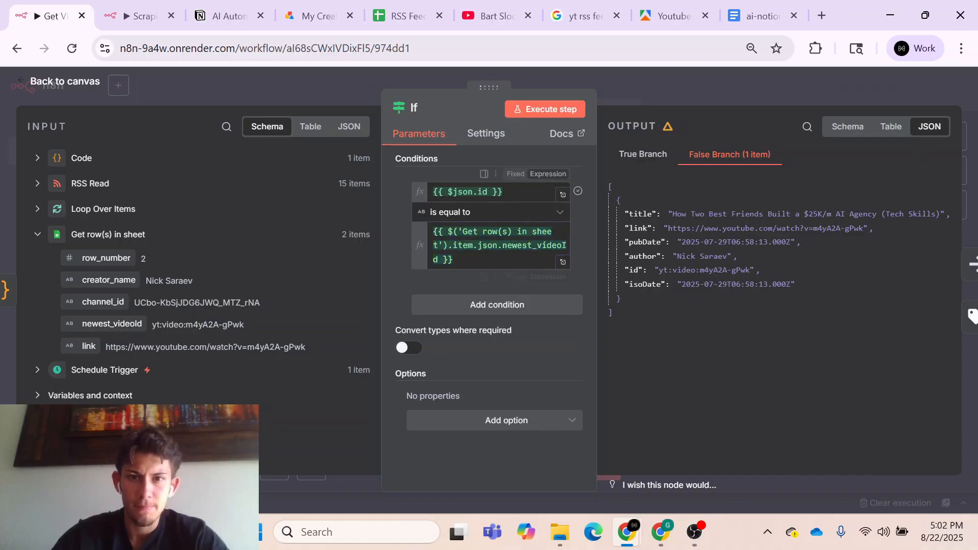
left_click(685, 84)
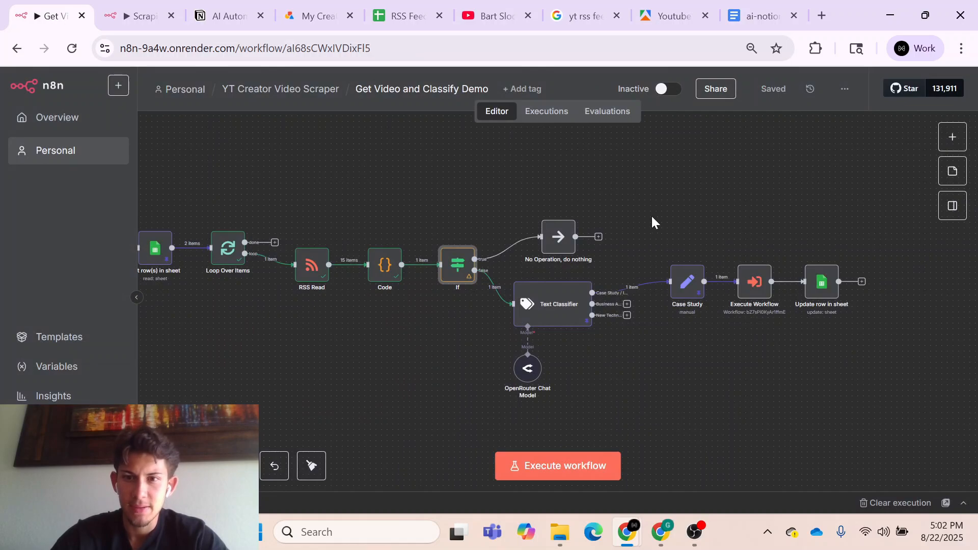
- Move the Case Study, Execute Workflow and Update row in sheet nodes up together to make room for more branches
left_click_drag(647, 222, 865, 351)
left_click_drag(695, 285, 689, 251)
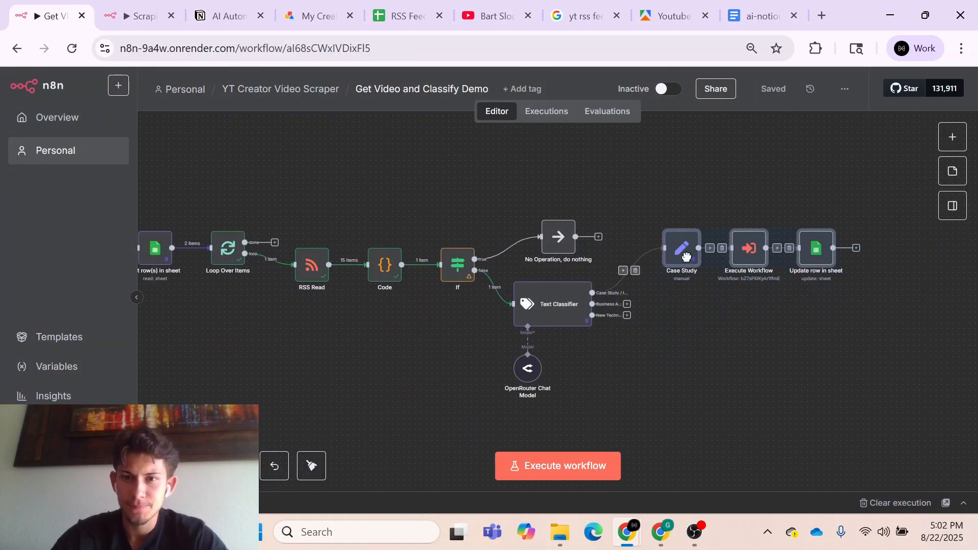
left_click(651, 198)
- Duplicate the Case Study, Execute Workflow and Update row in sheet chain and connect the copy to the Text Classifier's Business Advice output
left_click_drag(640, 191, 868, 304)
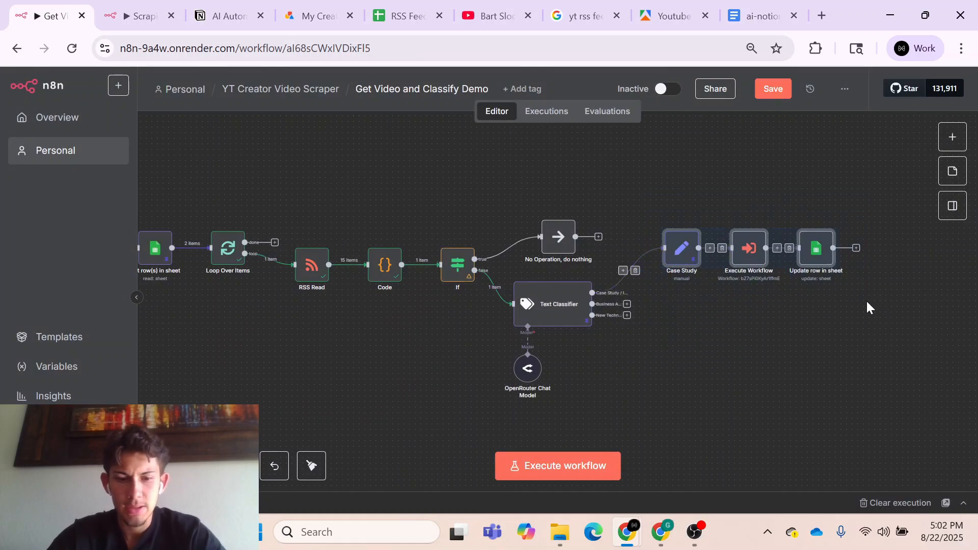
key("ctrl+c")
key("ctrl+v")
left_click_drag(791, 313, 703, 314)
- Paste another copy of the three-node chain below and connect it to the Text Classifier's New Technology output
key("ctrl+v")
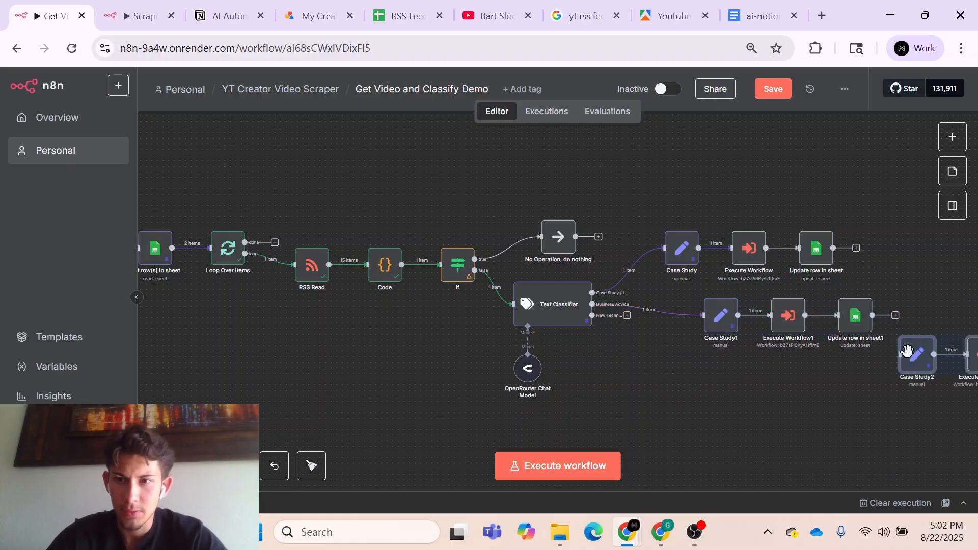
left_click_drag(904, 356, 675, 367)
left_click_drag(627, 315, 684, 387)
- Arrange the two copied chains beneath the Case Study branch as aligned, evenly spaced rows
left_click_drag(697, 295, 899, 356)
left_click_drag(789, 316, 749, 311)
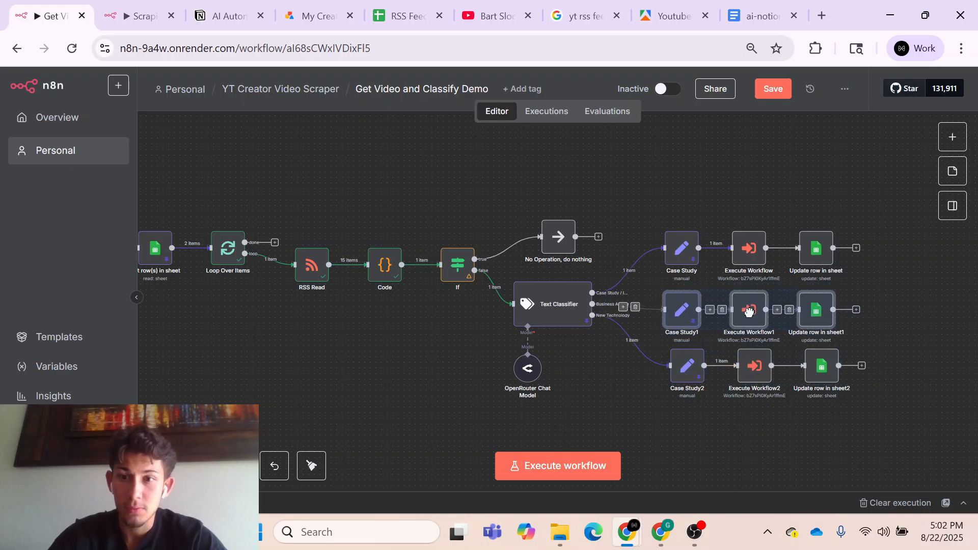
left_click(834, 406)
left_click_drag(891, 359, 653, 416)
left_click_drag(699, 364, 693, 381)
left_click(890, 351)
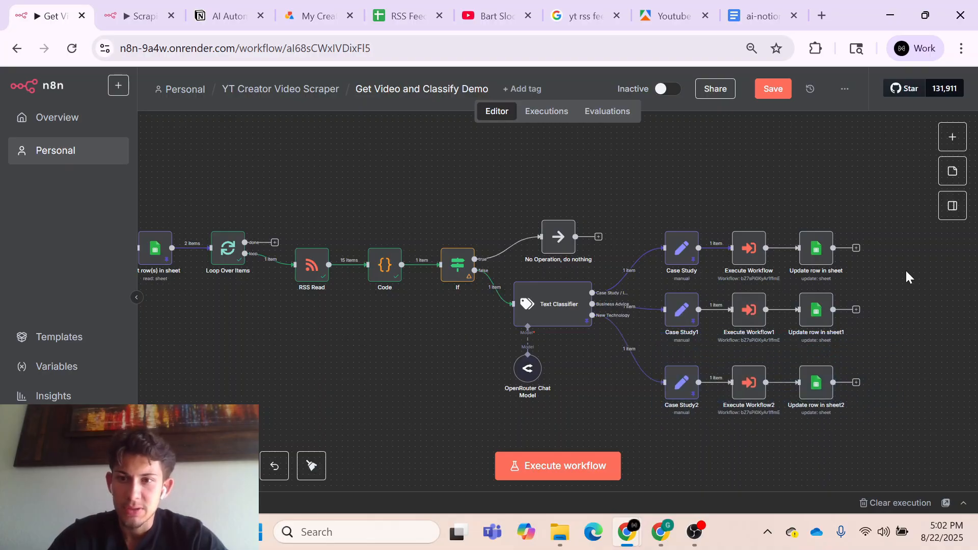
left_click_drag(750, 362, 652, 363)
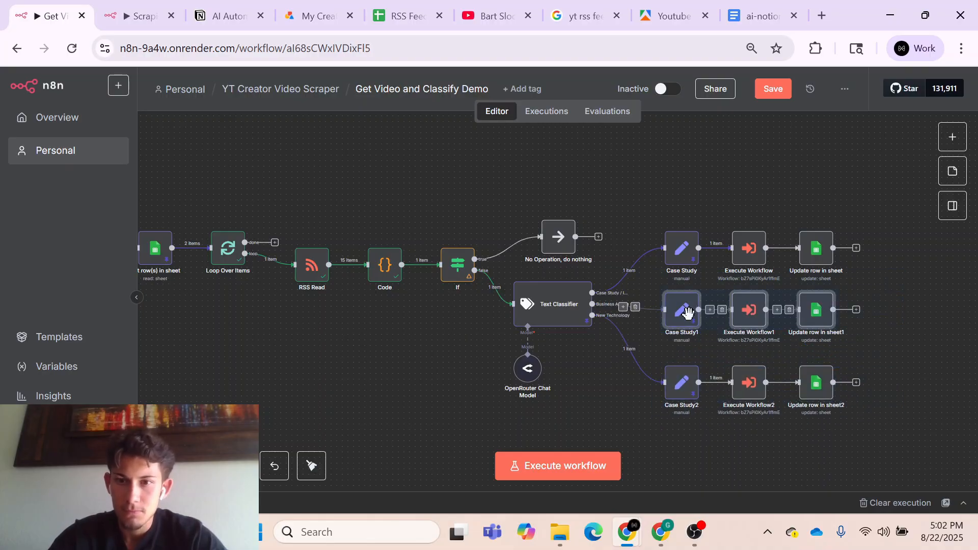
left_click_drag(684, 306, 684, 311)
left_click(906, 371)
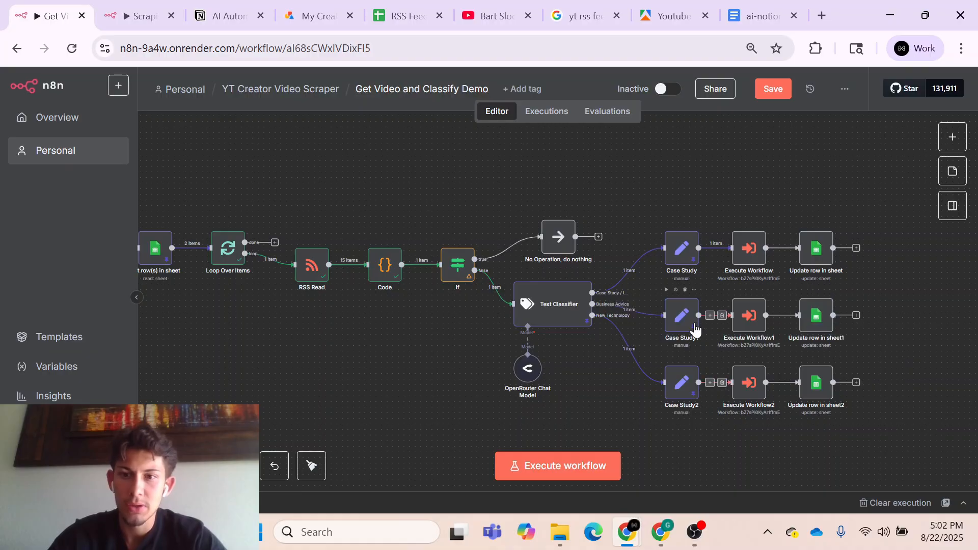
- Set the videoCategory value in the Case Study1 node to Business Advice
double_click(681, 319)
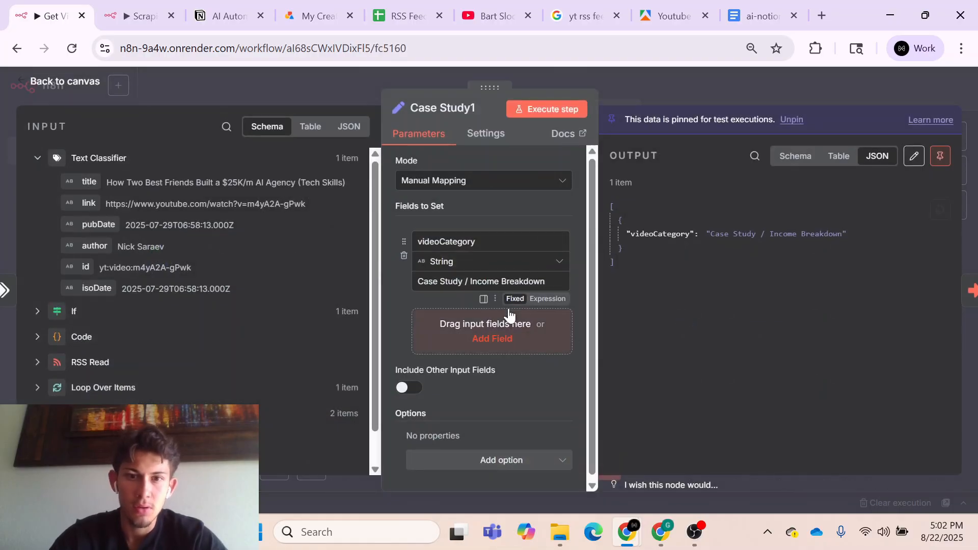
left_click_drag(546, 282, 411, 279)
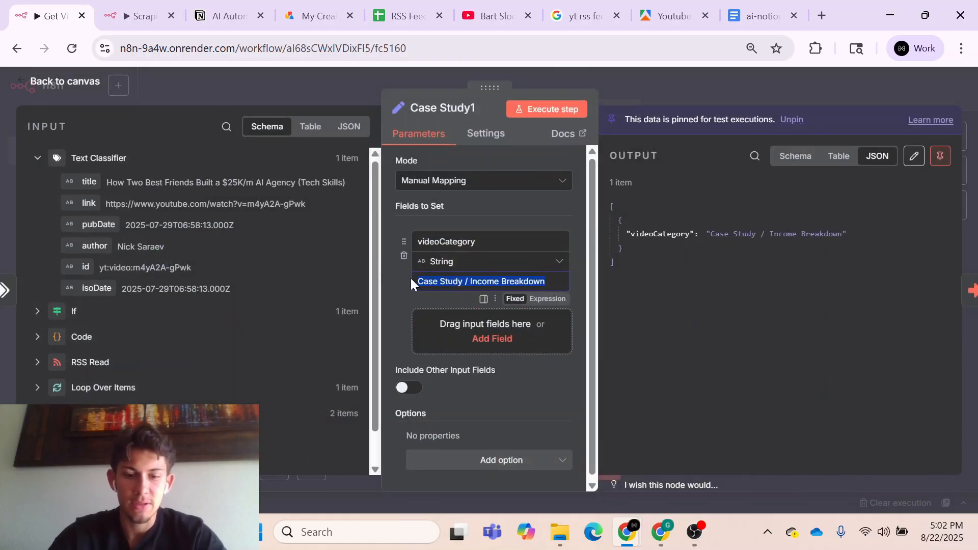
type("Business")
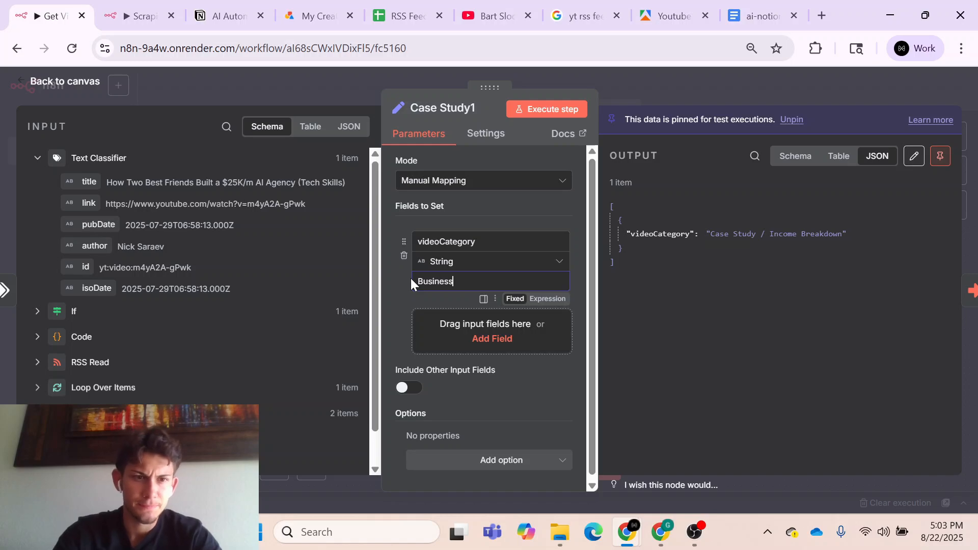
type(" Advice")
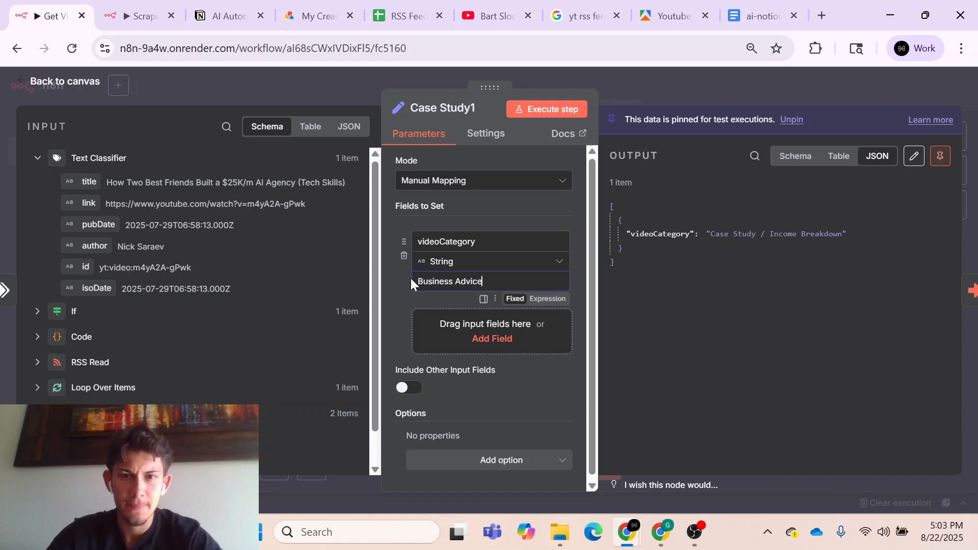
left_click(396, 317)
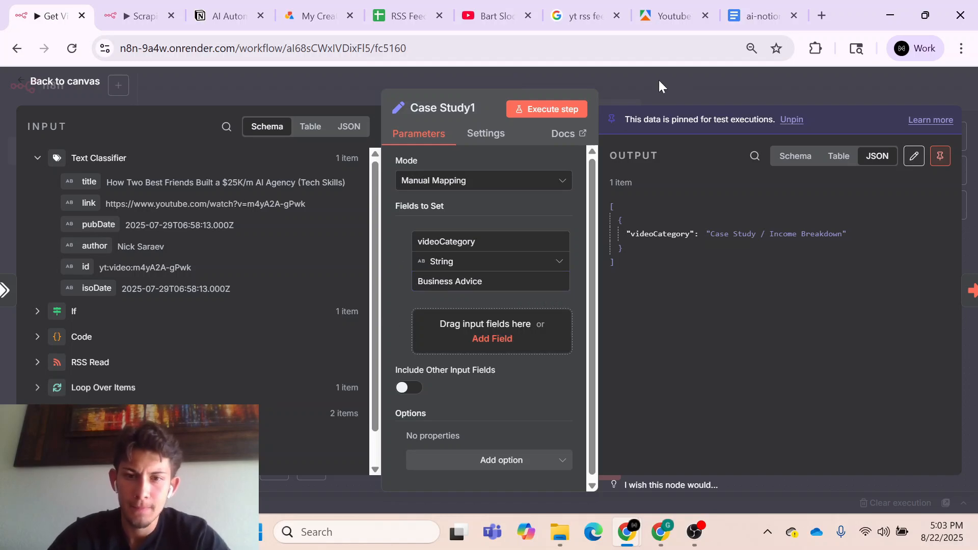
left_click(658, 80)
- Set the videoCategory value in the Case Study2 node to New Technology and save the workflow
double_click(689, 380)
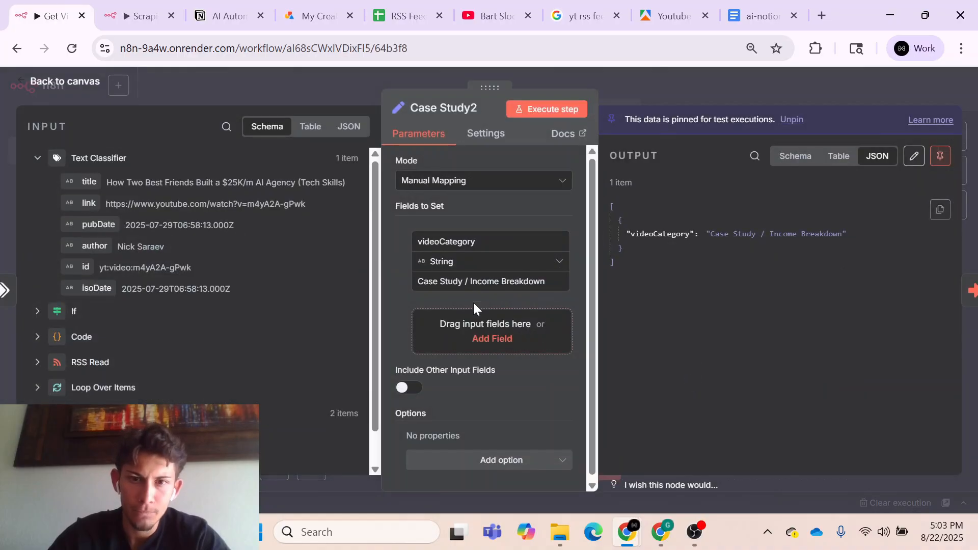
left_click_drag(545, 281, 408, 283)
type("New Te")
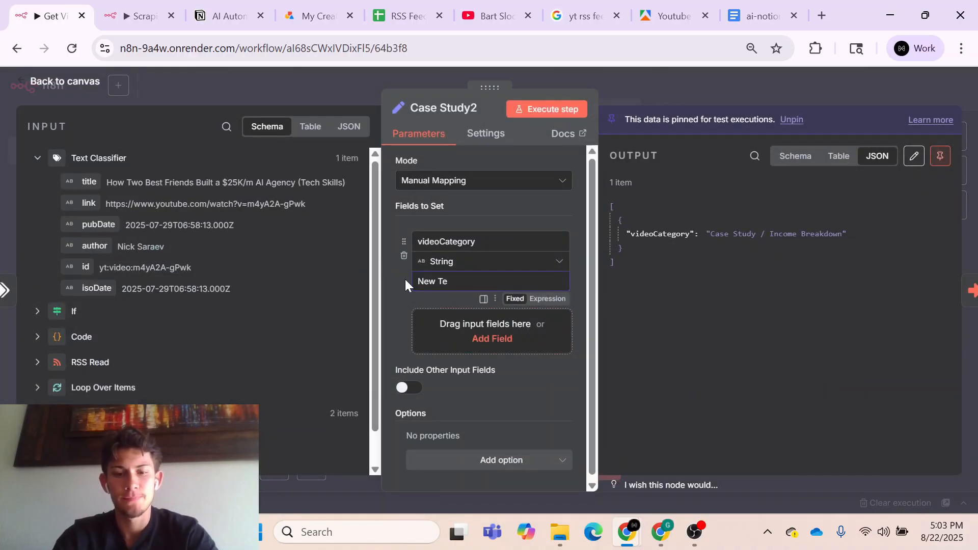
type("chnology")
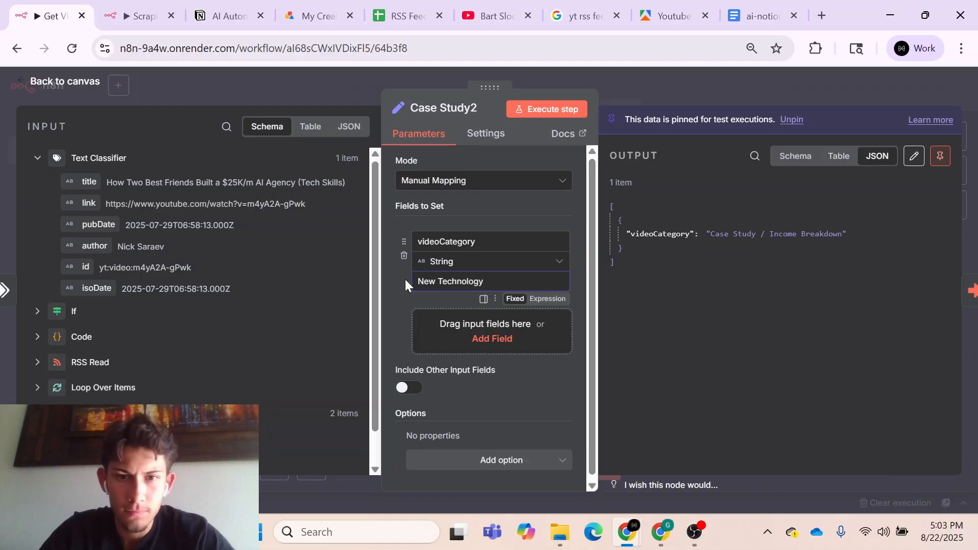
left_click(651, 93)
left_click(774, 89)
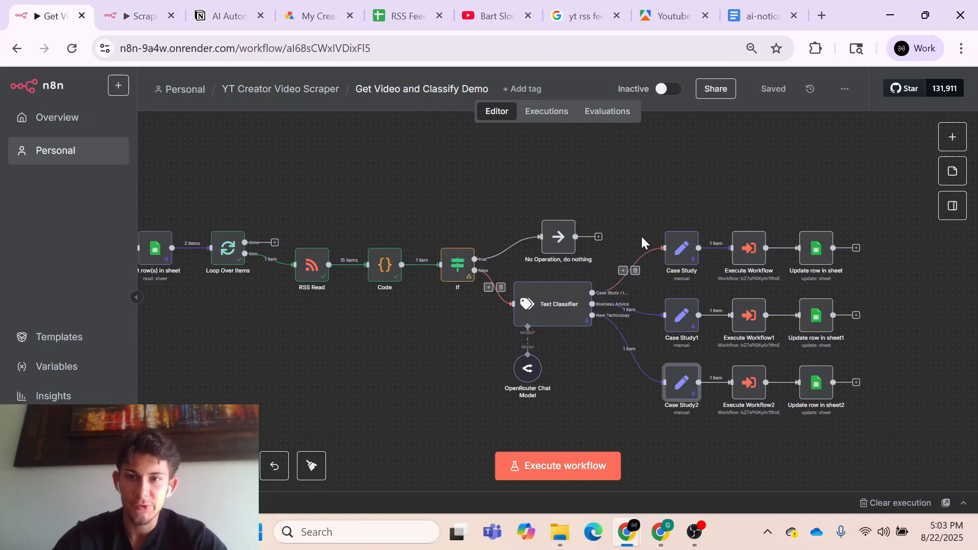
- Switch to the AI Automation Blueprints database in Notion and check the available Video Type options
left_click(231, 17)
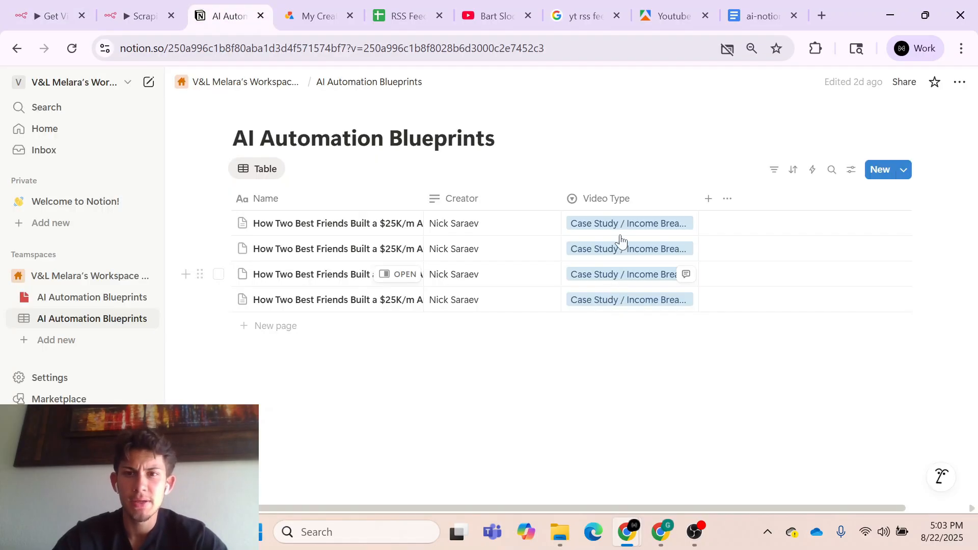
left_click(652, 200)
left_click(633, 151)
left_click(633, 229)
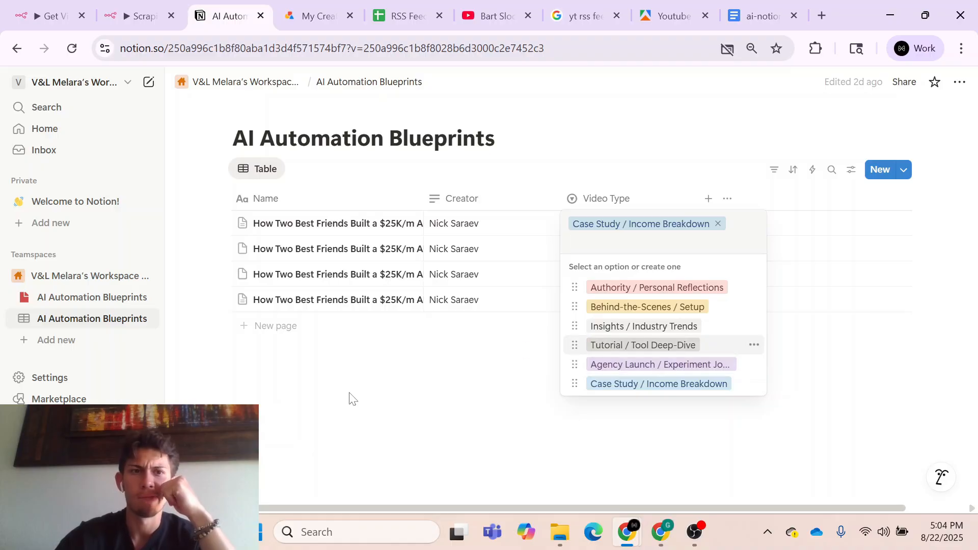
- Return to n8n and review the Get Video and Classify Demo and Scraping → Notion Demo workflows
left_click(57, 8)
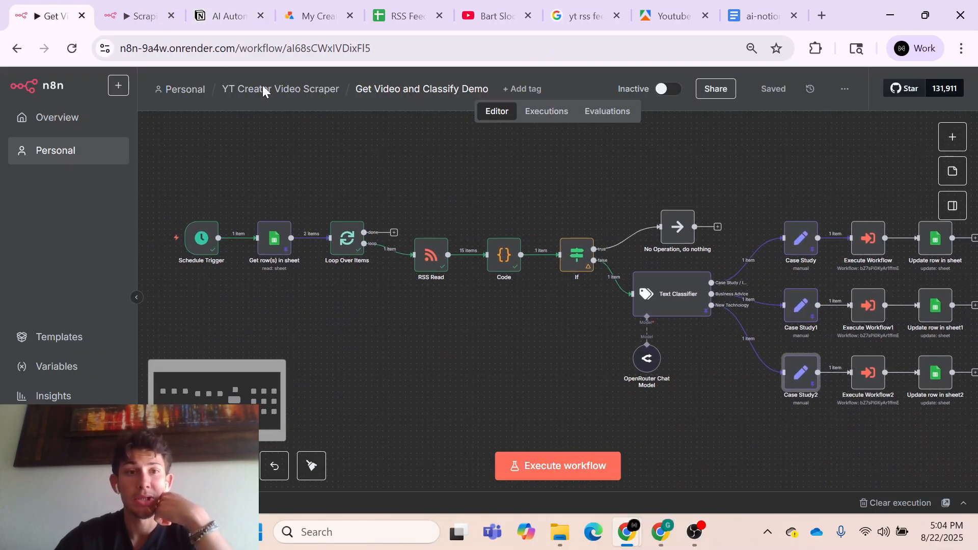
left_click(140, 16)
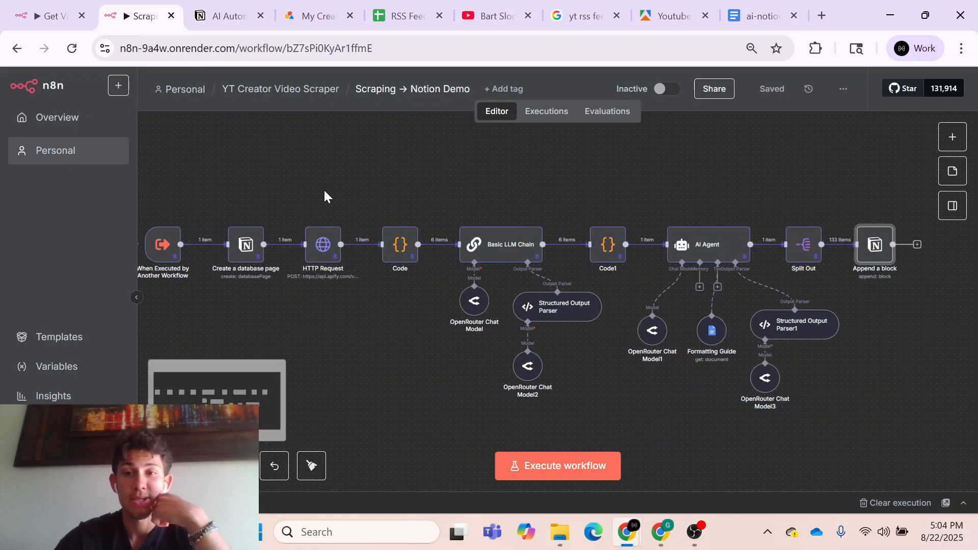
left_click(51, 15)
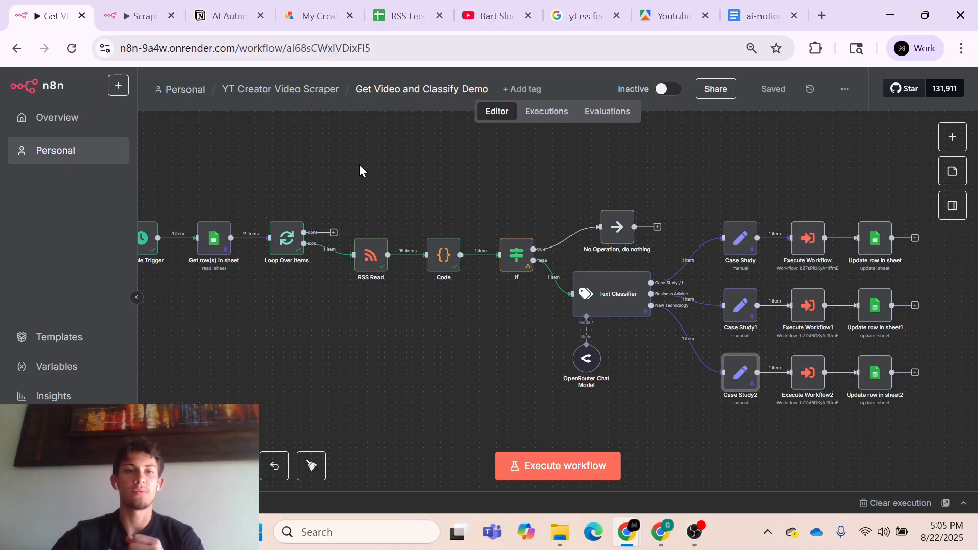
left_click(138, 14)
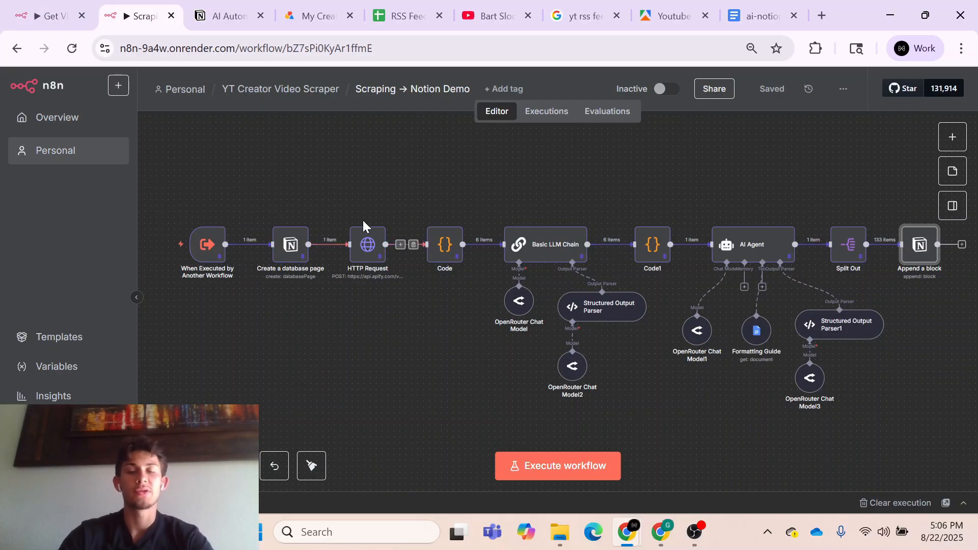